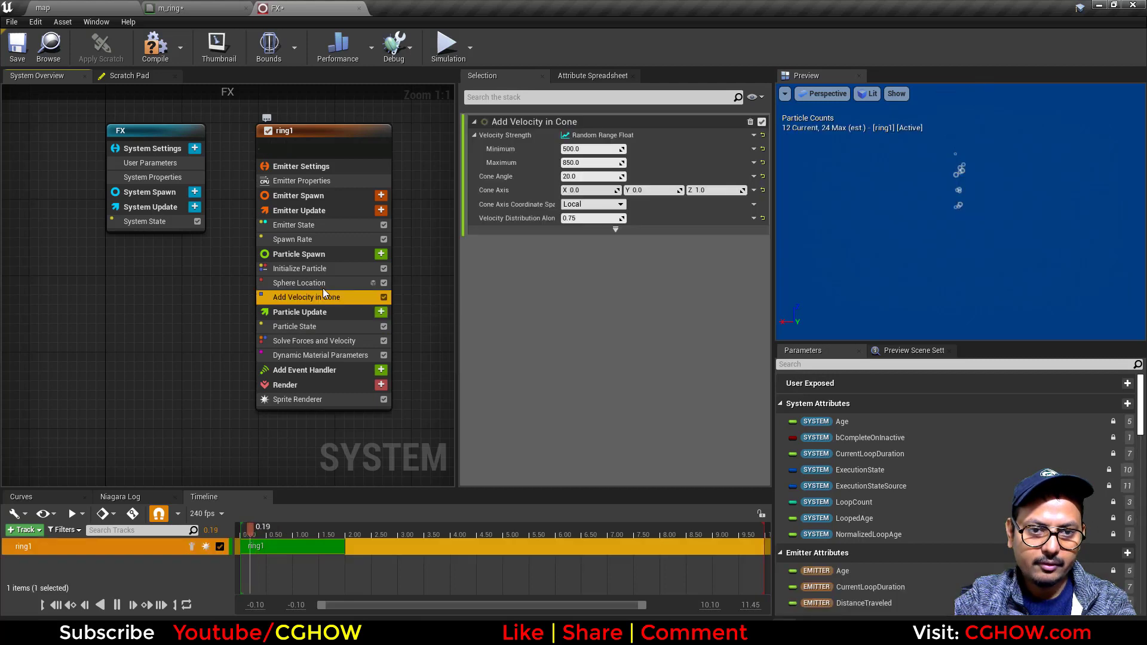
Step: Remove Add Velocity in Cone, Sphere Location and Spawn Rate from the ring1 emitter, and add Spawn Burst Instantaneous to Emitter Update
{"action": "key", "text": "Delete"}
{"action": "left_click", "coordinate": [323, 287]}
{"action": "key", "text": "Delete"}
{"action": "left_click", "coordinate": [313, 239]}
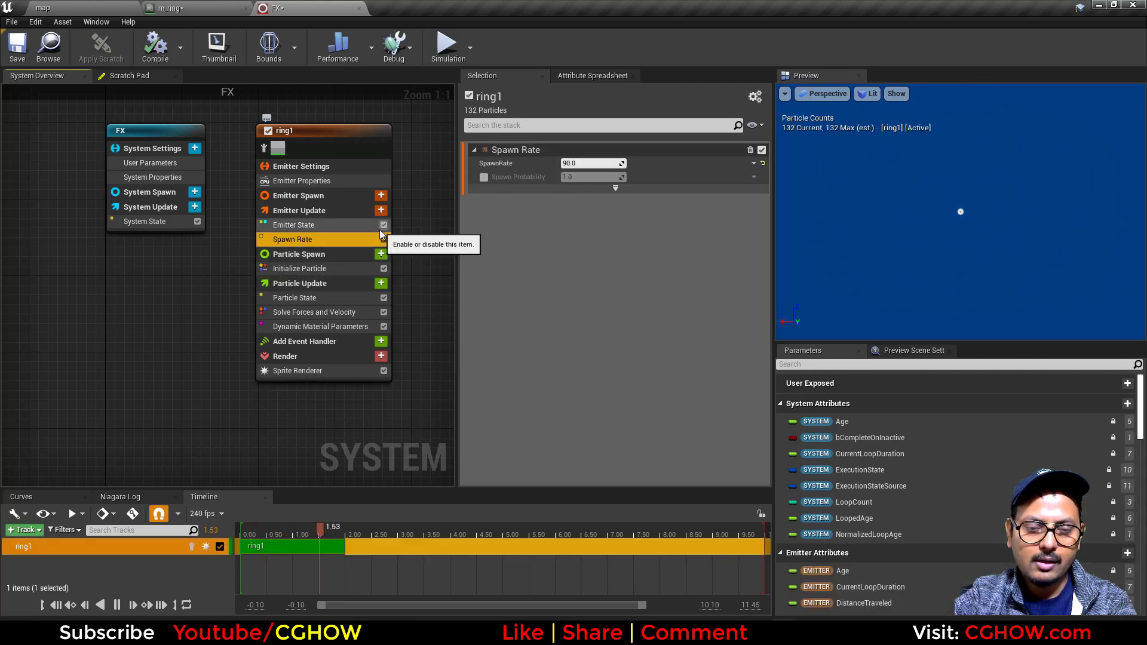
{"action": "key", "text": "Delete"}
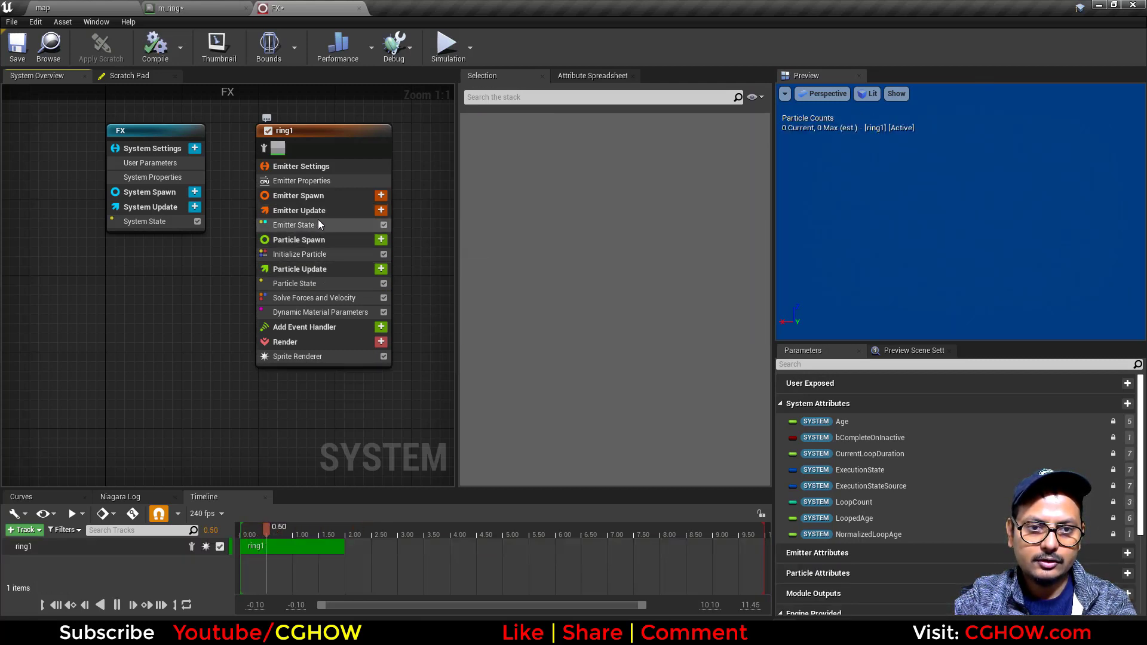
{"action": "left_click", "coordinate": [381, 210]}
{"action": "left_click", "coordinate": [209, 288]}
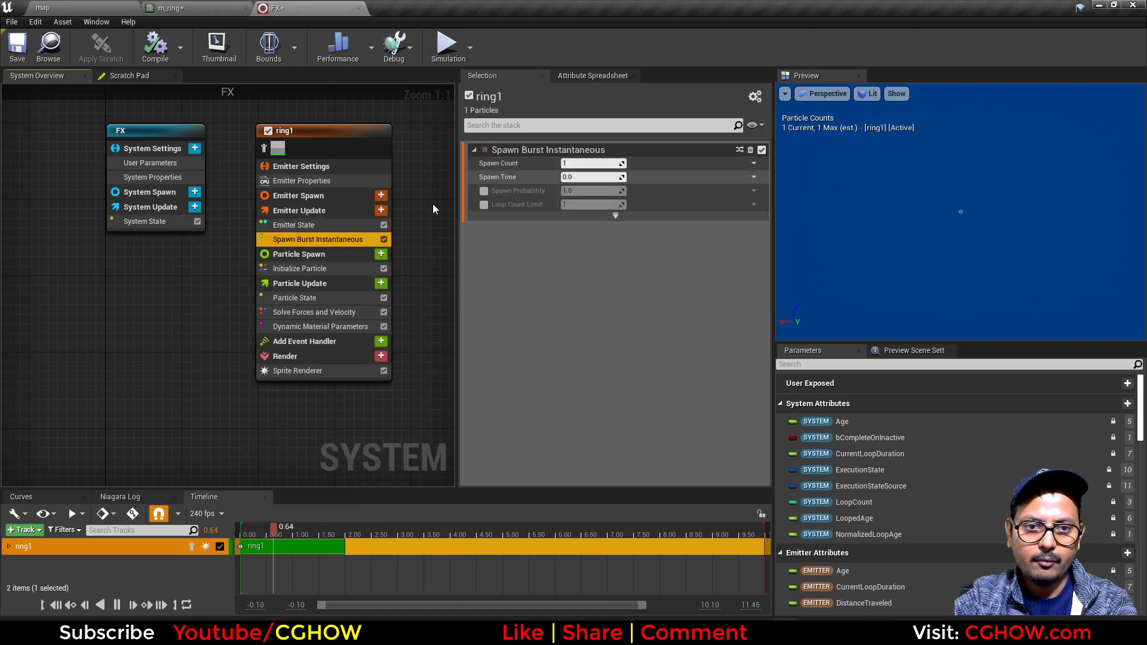
Step: Set ring1's Emitter State loop behavior to Once and disable killing particles at the end of their lifetime in Particle State
{"action": "left_click", "coordinate": [283, 226]}
{"action": "left_click", "coordinate": [572, 193]}
{"action": "left_click", "coordinate": [570, 210]}
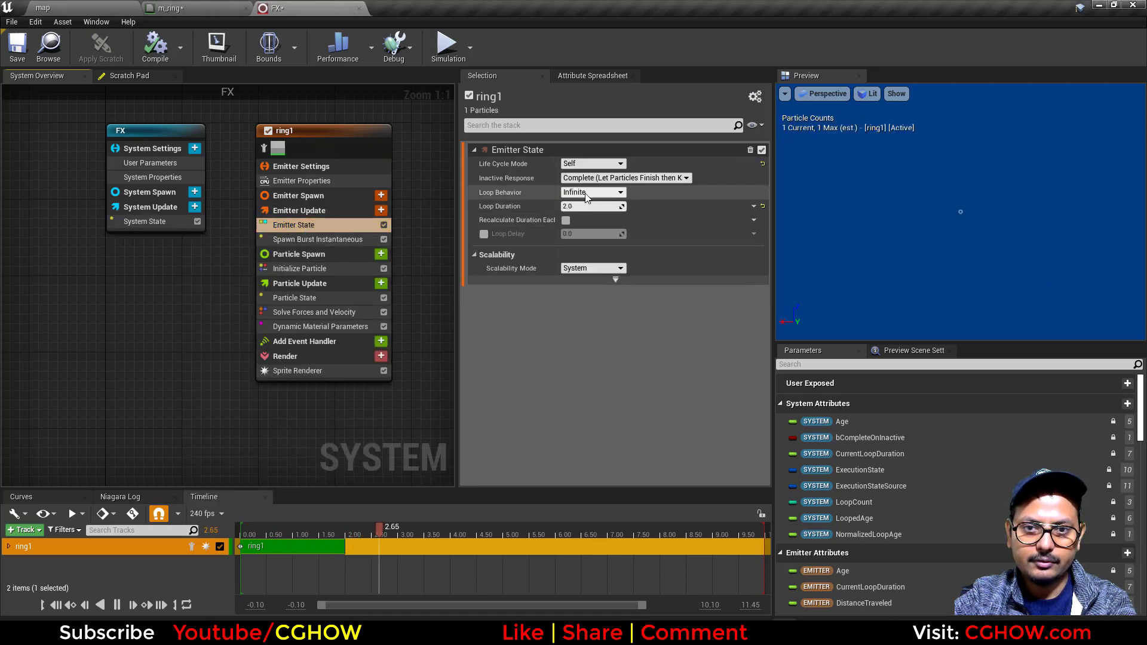
{"action": "left_click", "coordinate": [331, 297]}
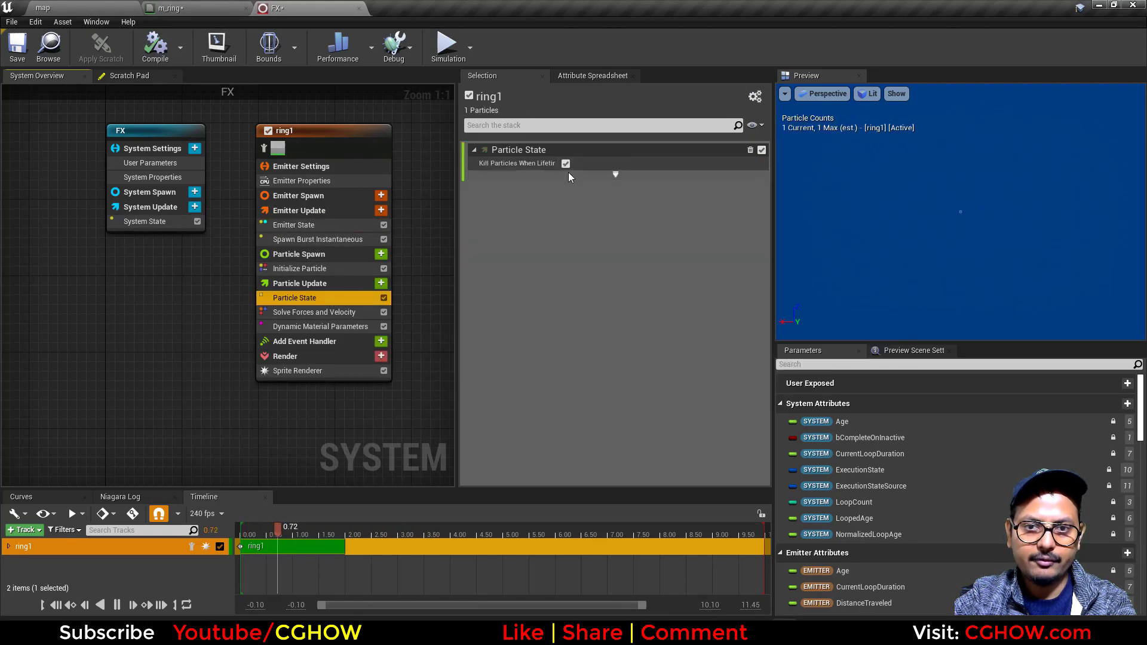
{"action": "left_click", "coordinate": [568, 172]}
Step: Set ring1's sprite size mode to Uniform in Initialize Particle, with a uniform sprite size of about 273
{"action": "left_click", "coordinate": [356, 273]}
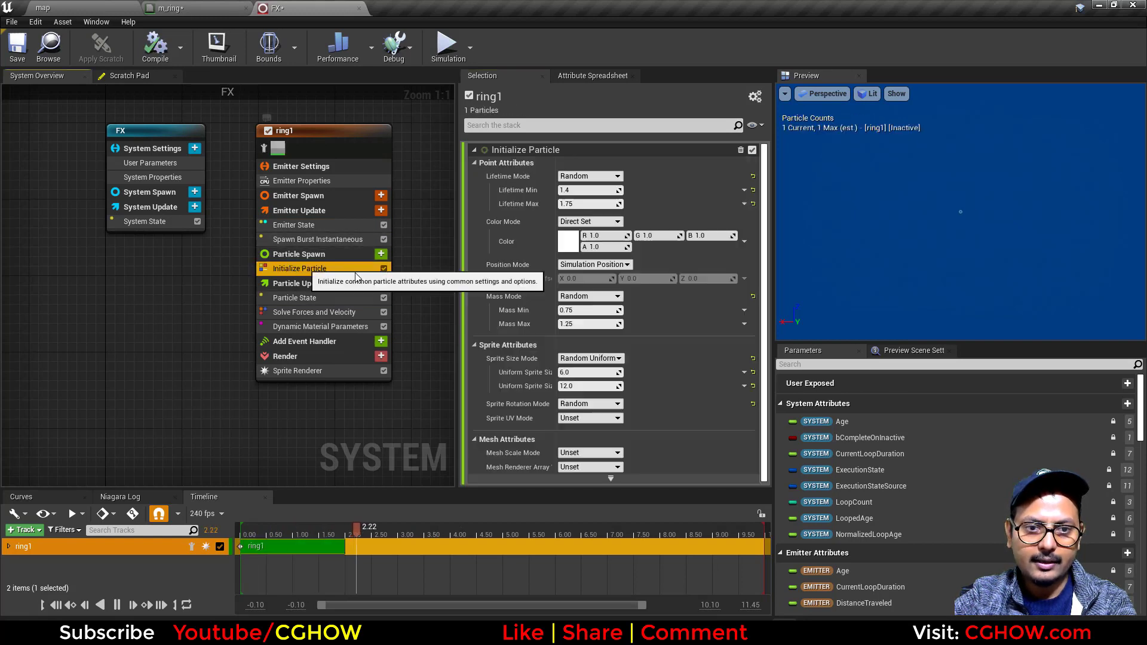
{"action": "left_click", "coordinate": [590, 358]}
{"action": "left_click", "coordinate": [588, 376]}
{"action": "left_click_drag", "start_coordinate": [604, 375], "coordinate": [652, 376]}
Step: Set ring1's mass mode to Unset / (Mass of 1) and its lifetime mode to Direct Set
{"action": "left_click", "coordinate": [591, 295]}
{"action": "left_click", "coordinate": [570, 307]}
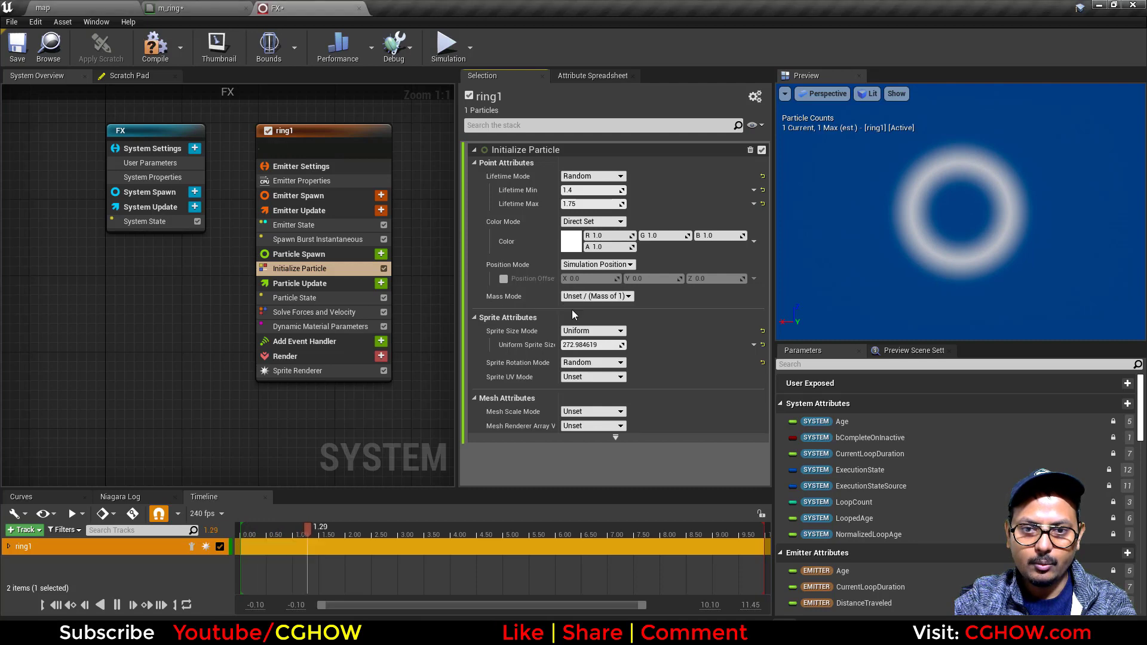
{"action": "left_click", "coordinate": [584, 176]}
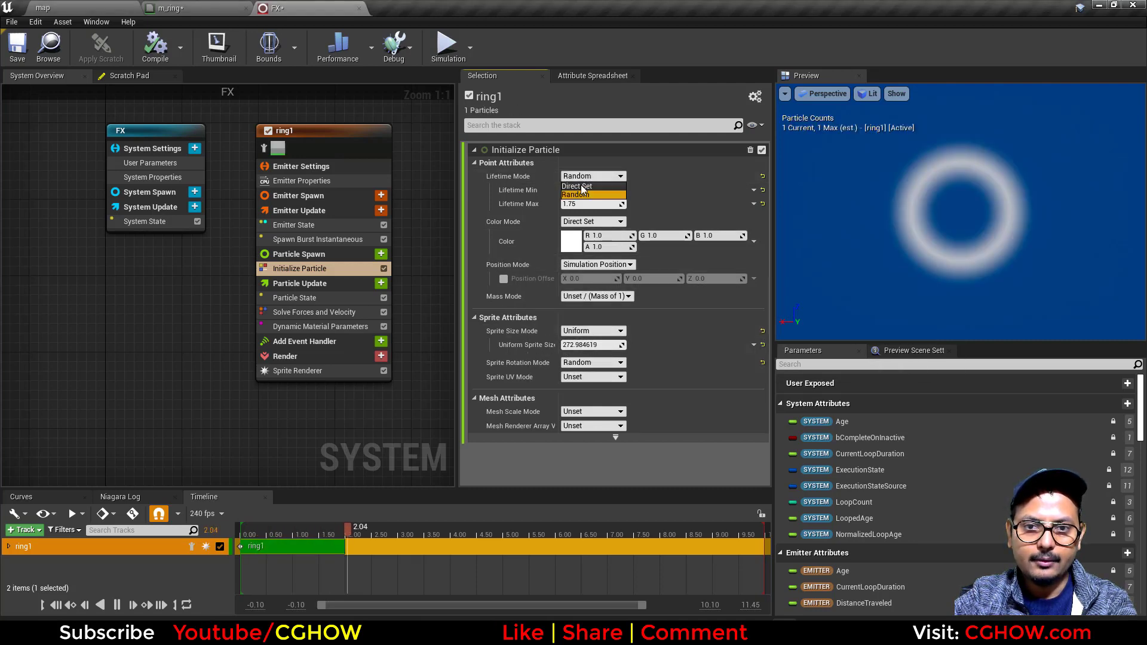
{"action": "left_click", "coordinate": [577, 188]}
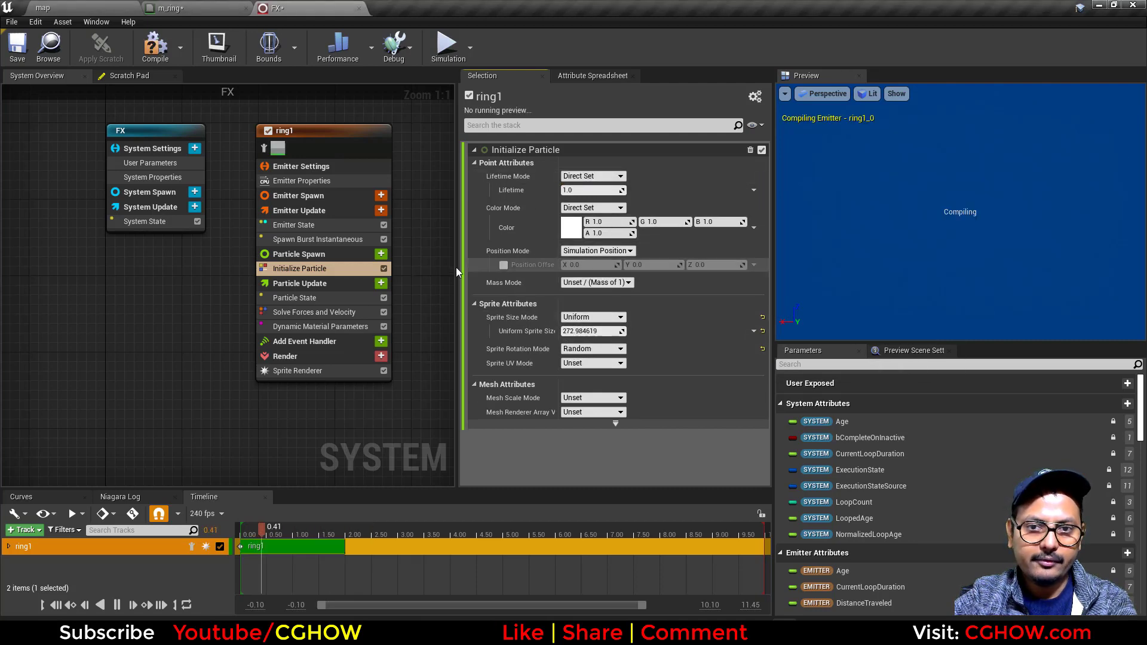
Step: Pause the preview simulation and set ring1's dynamic material parameters to density about 0.61 and pow about 2.3
{"action": "left_click", "coordinate": [303, 327]}
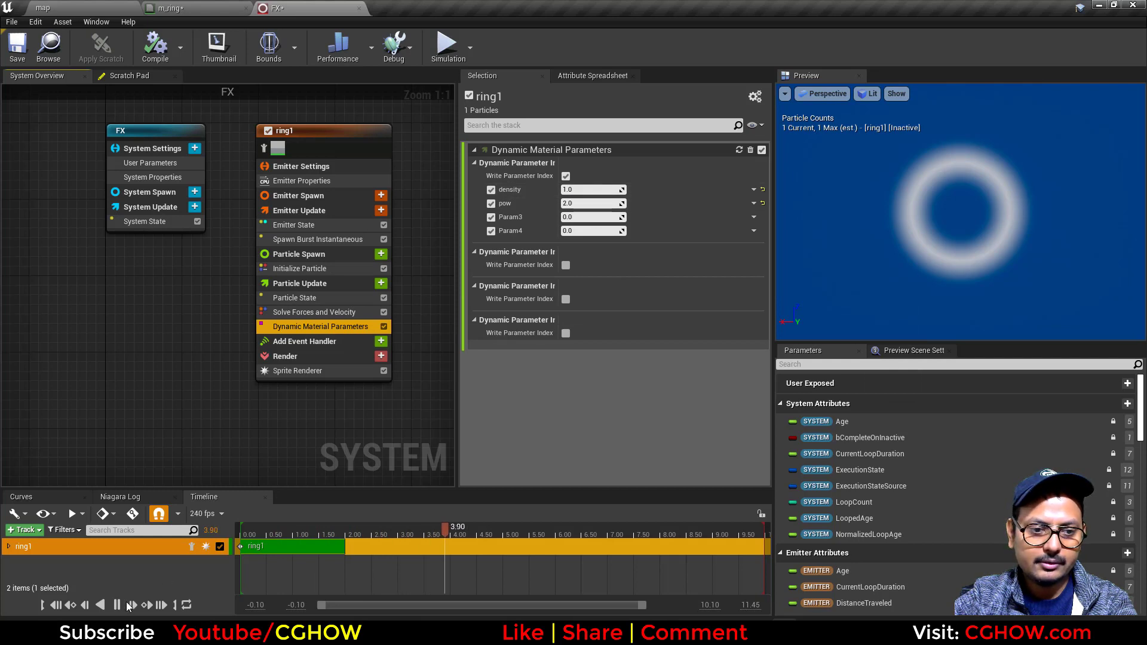
{"action": "left_click", "coordinate": [122, 606]}
{"action": "left_click_drag", "start_coordinate": [569, 188], "coordinate": [597, 203]}
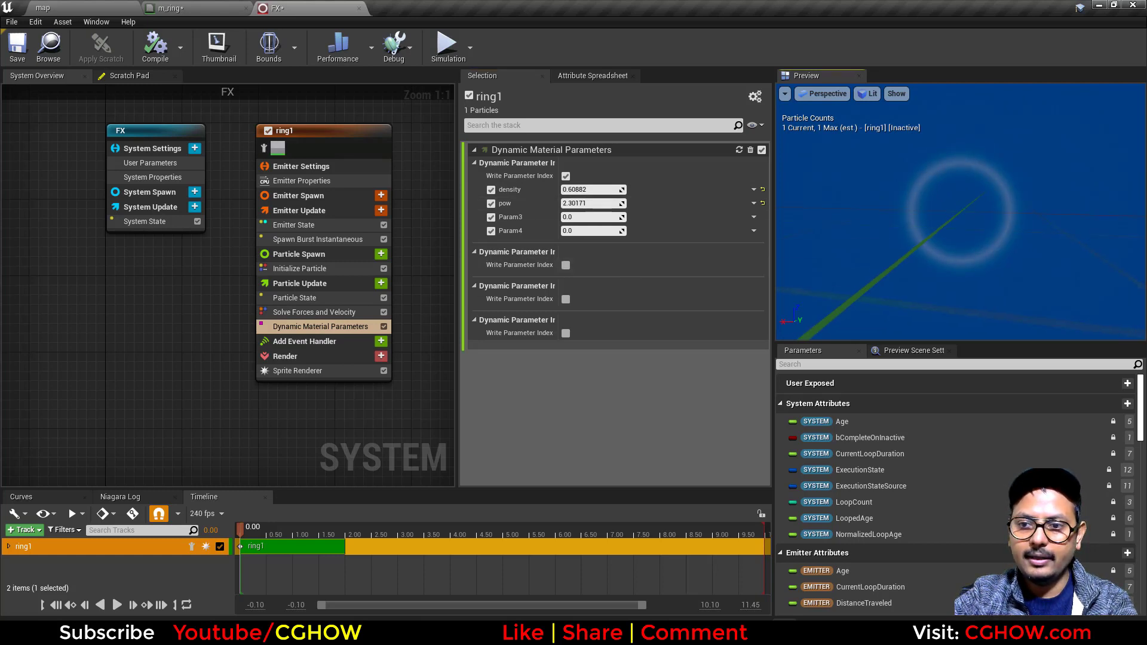
Step: Change the preview scene's environment color to a neutral dark gray with a value of about 0.042
{"action": "left_click", "coordinate": [896, 351]}
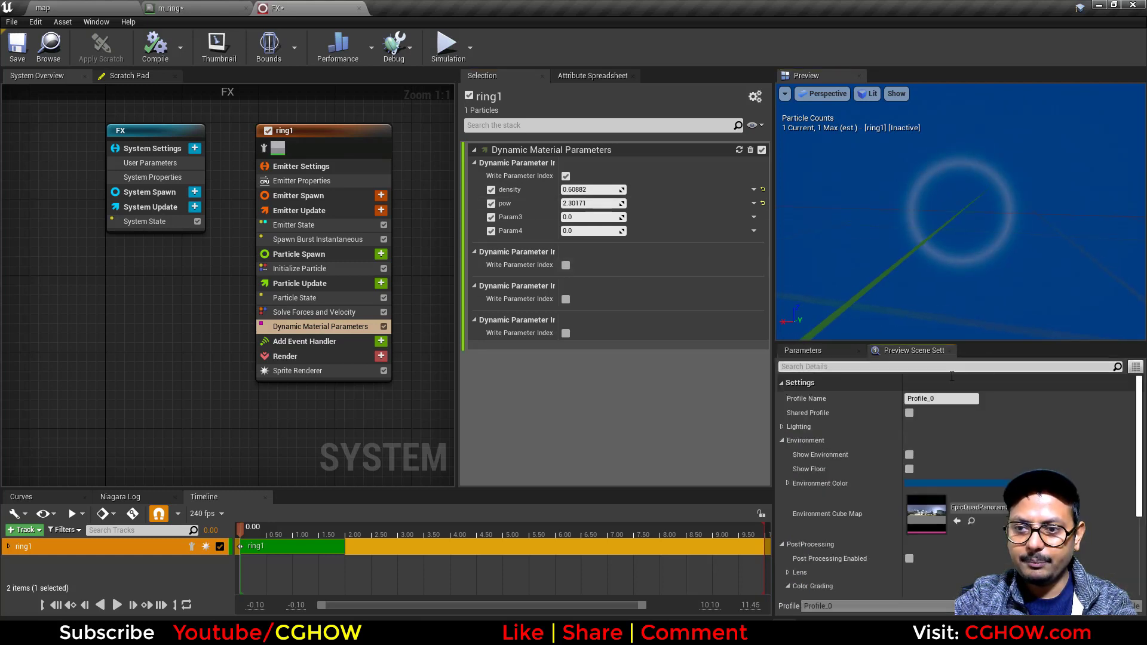
{"action": "left_click", "coordinate": [919, 486]}
{"action": "left_click_drag", "start_coordinate": [809, 425], "coordinate": [835, 450]}
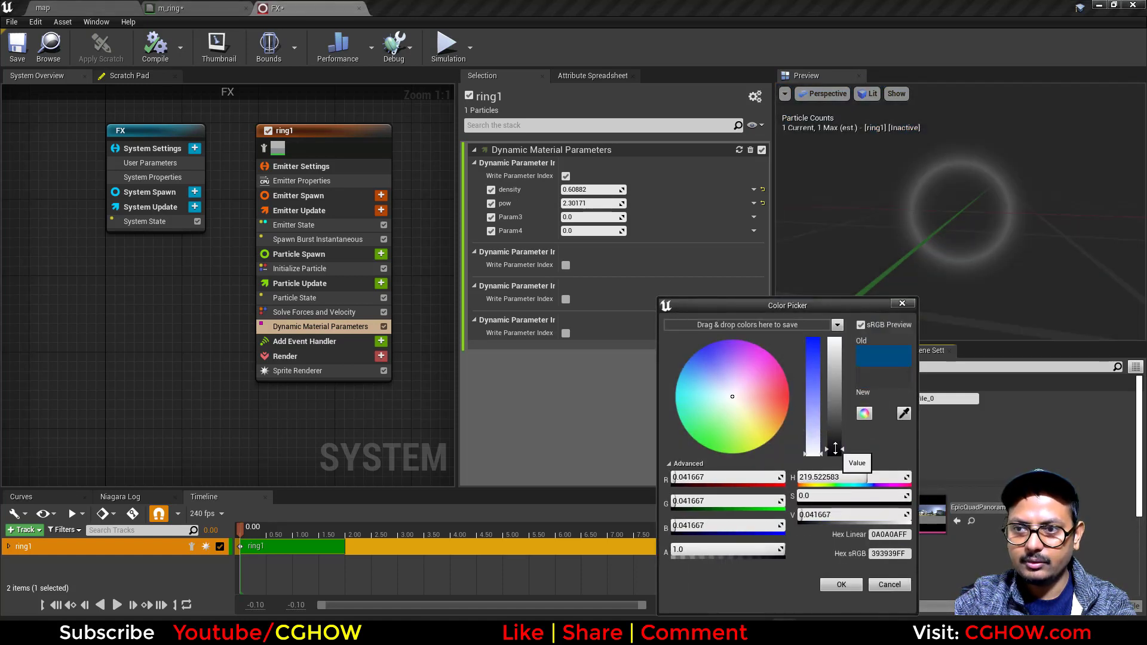
{"action": "left_click", "coordinate": [843, 587]}
Step: Hide the particle counts text and the grid in the preview viewport
{"action": "left_click", "coordinate": [895, 97]}
{"action": "left_click", "coordinate": [923, 123]}
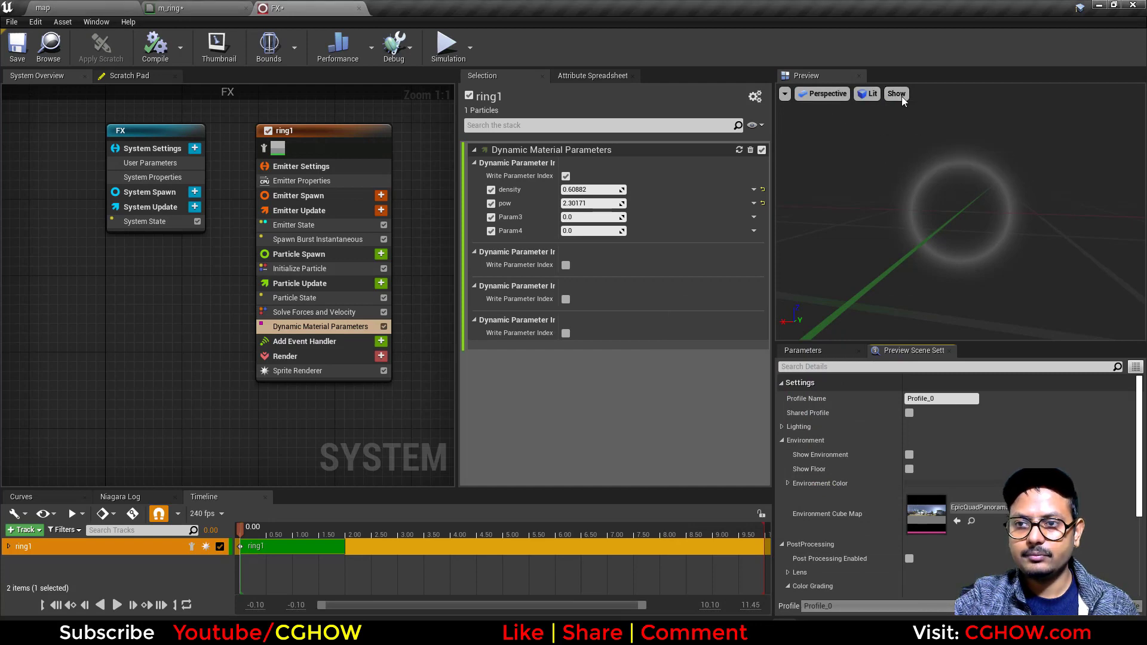
{"action": "left_click", "coordinate": [901, 95]}
{"action": "left_click", "coordinate": [900, 111]}
Step: Check the glowing ring reference image in the browser and set ring1's particle color to light blue (R 0.0, G 0.619838, B 1.0)
{"action": "left_click", "coordinate": [626, 628]}
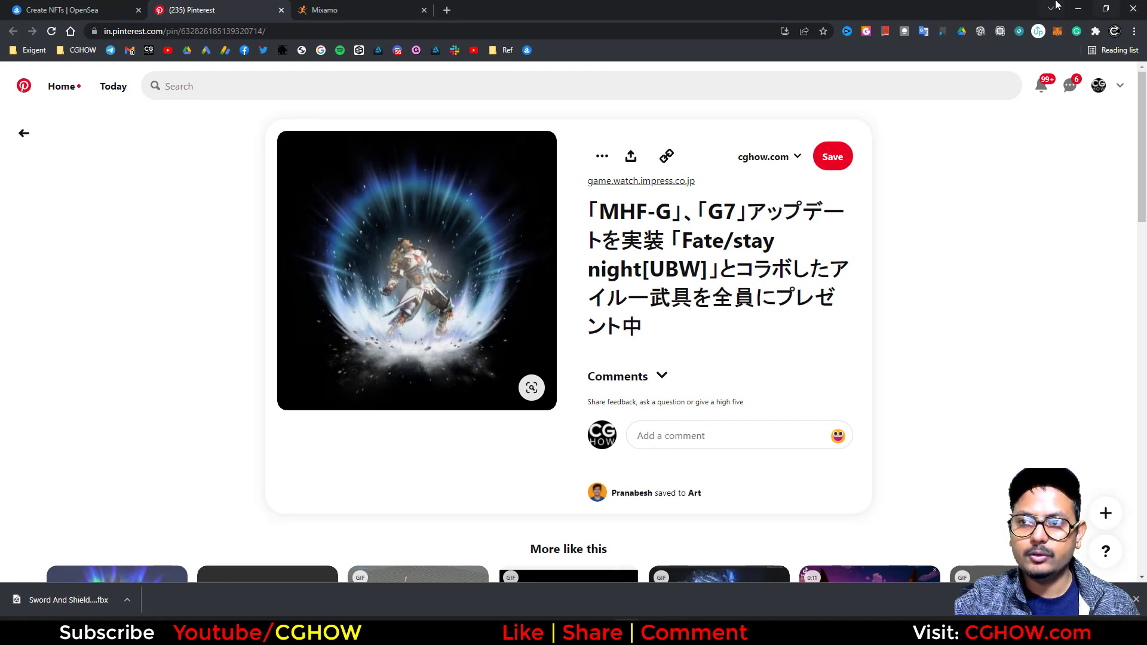
{"action": "left_click", "coordinate": [1079, 11]}
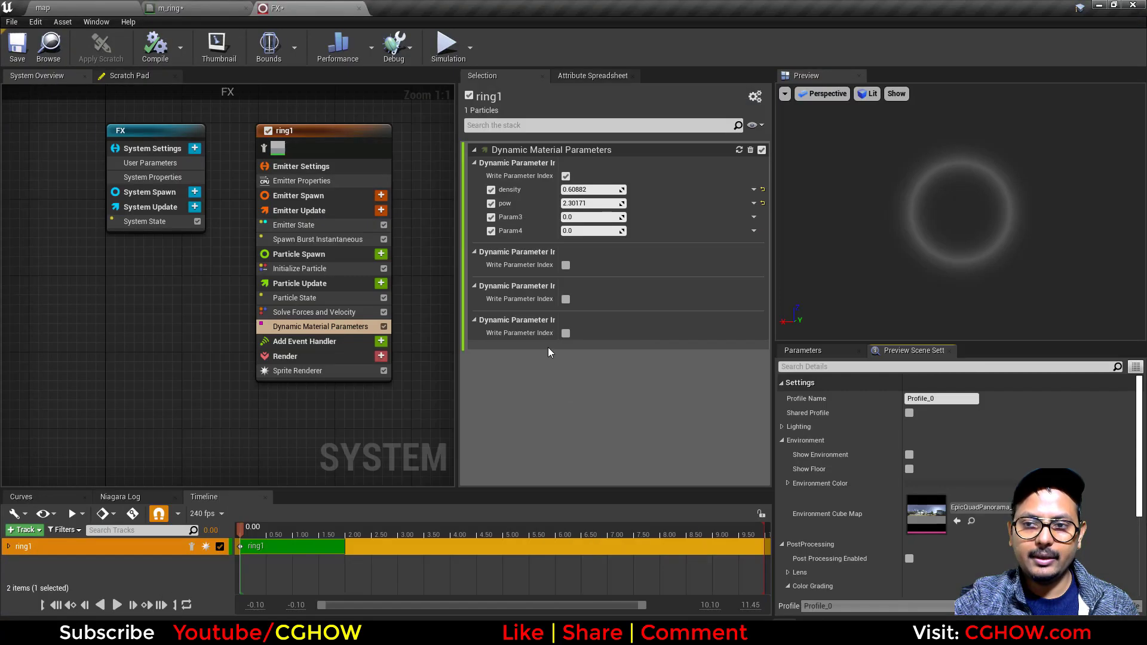
{"action": "left_click", "coordinate": [299, 269]}
{"action": "left_click", "coordinate": [571, 230]}
{"action": "left_click_drag", "start_coordinate": [640, 313], "coordinate": [587, 300]}
{"action": "left_click", "coordinate": [758, 516]}
Step: Duplicate the ring1 emitter and set the copy's uniform sprite size to about 327
{"action": "right_click_drag", "start_coordinate": [313, 441], "coordinate": [206, 448]}
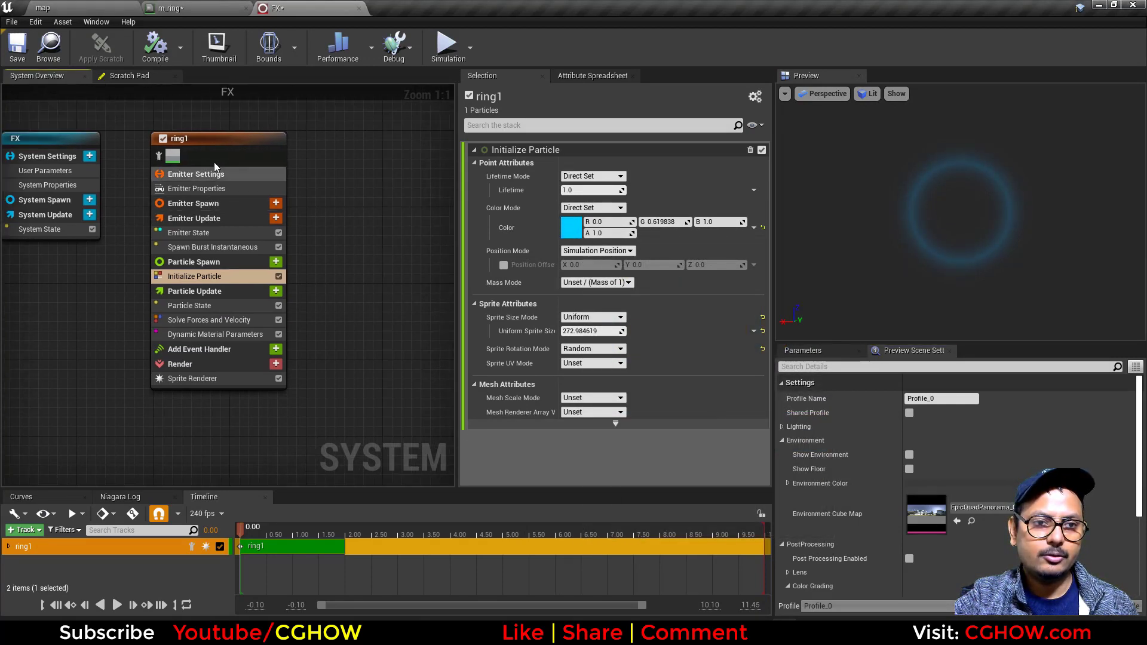
{"action": "left_click", "coordinate": [219, 138]}
{"action": "key", "text": "ctrl+d"}
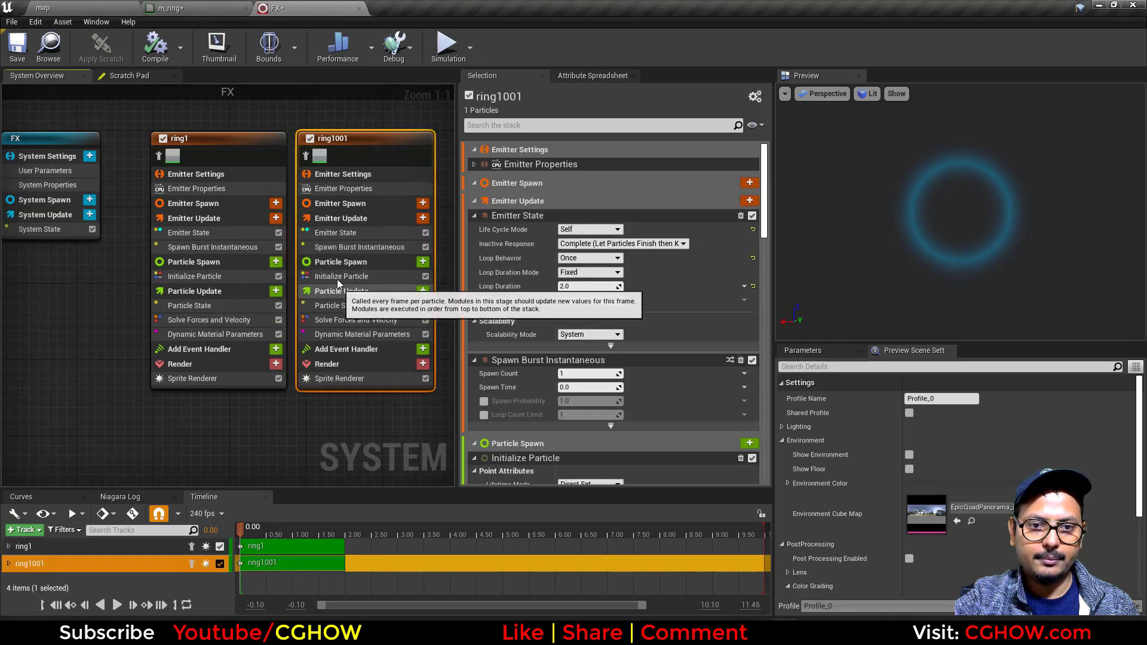
{"action": "left_click", "coordinate": [344, 277]}
{"action": "left_click_drag", "start_coordinate": [594, 331], "coordinate": [594, 330]}
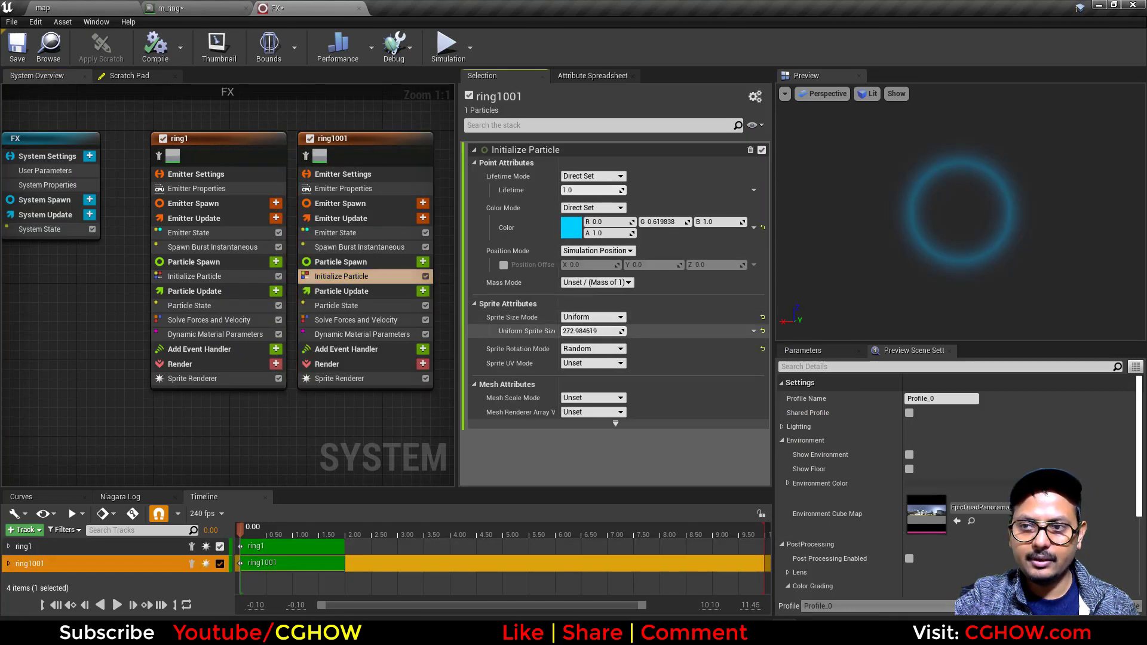
Step: Color the duplicated ring violet-blue (R 0.093155, G 0.0, B 1.0) and set its density to about 0.78 and pow to about 2.71
{"action": "left_click", "coordinate": [571, 227]}
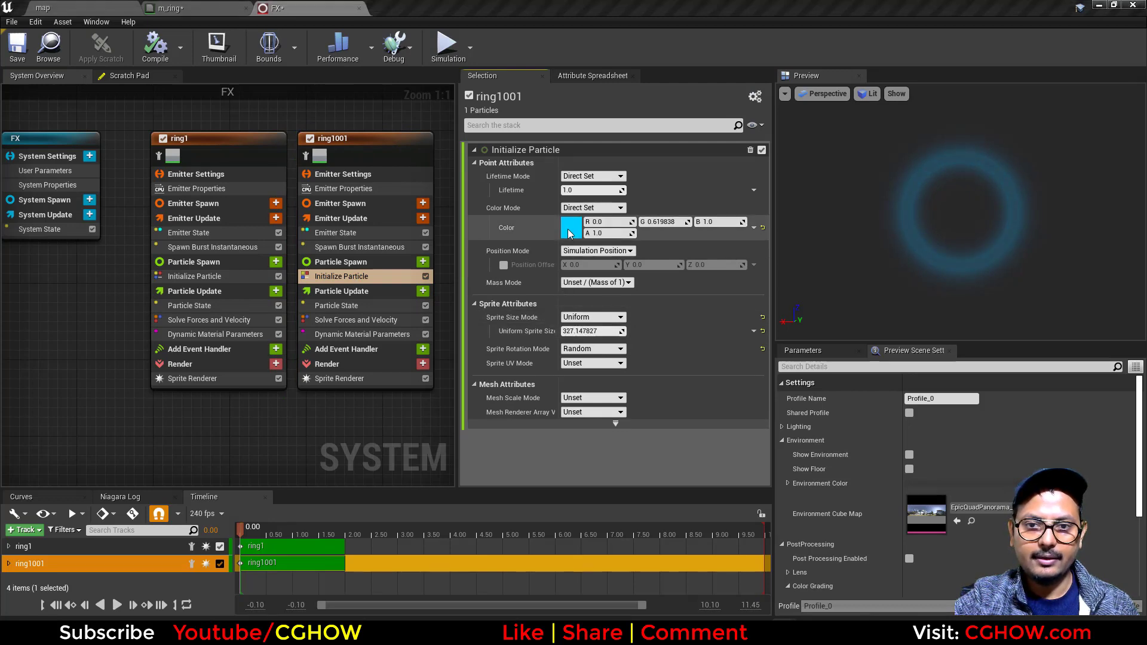
{"action": "left_click", "coordinate": [620, 278]}
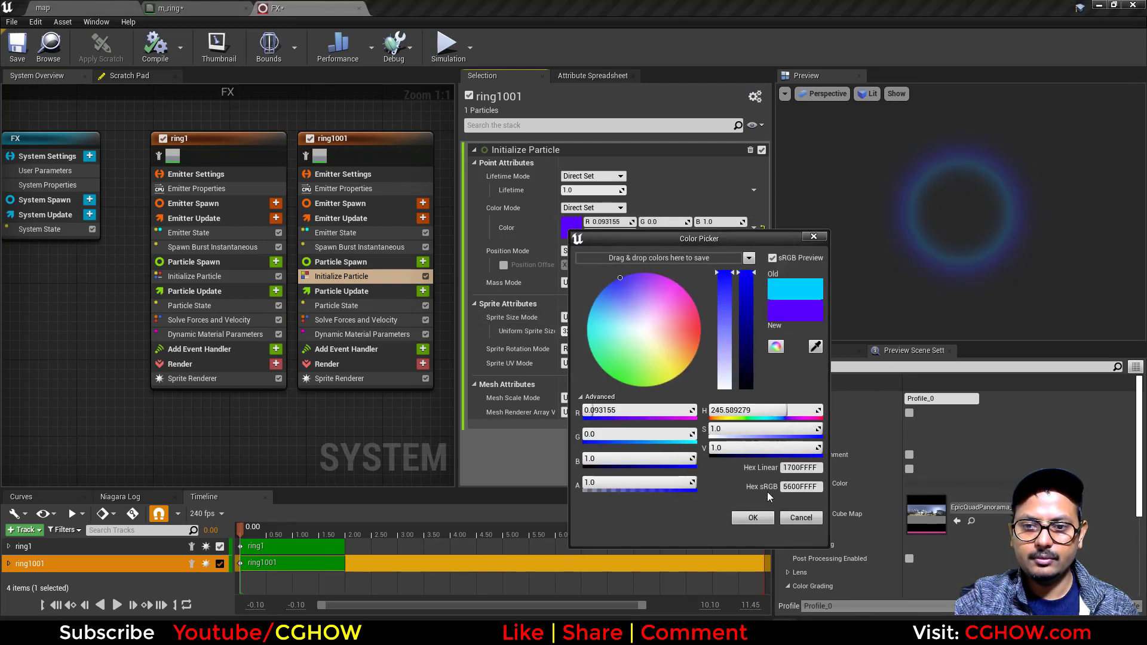
{"action": "left_click", "coordinate": [770, 517]}
{"action": "left_click", "coordinate": [363, 337]}
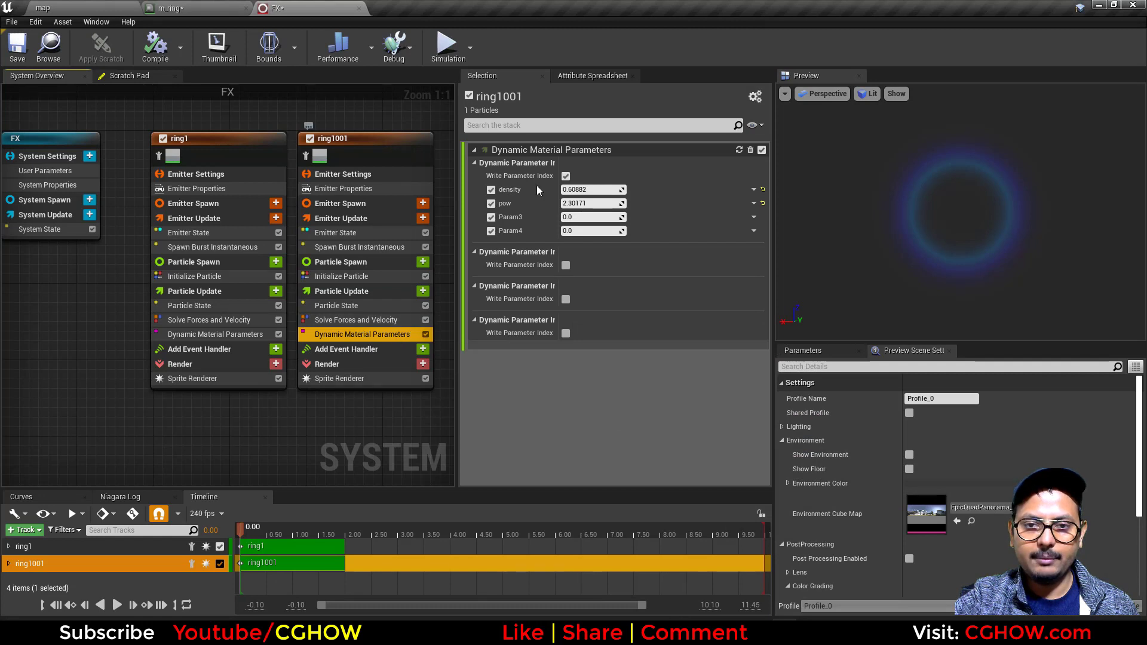
{"action": "left_click_drag", "start_coordinate": [569, 201], "coordinate": [556, 202]}
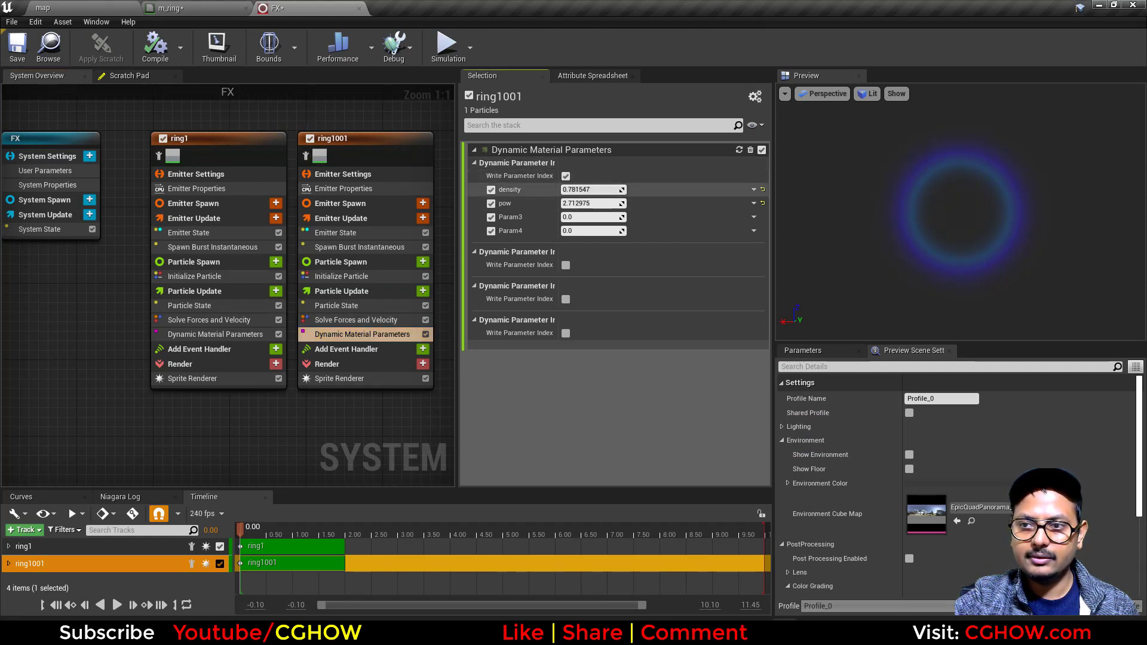
Step: Set the duplicated ring's color alpha to about 1.38 and save the FX system
{"action": "left_click", "coordinate": [340, 276]}
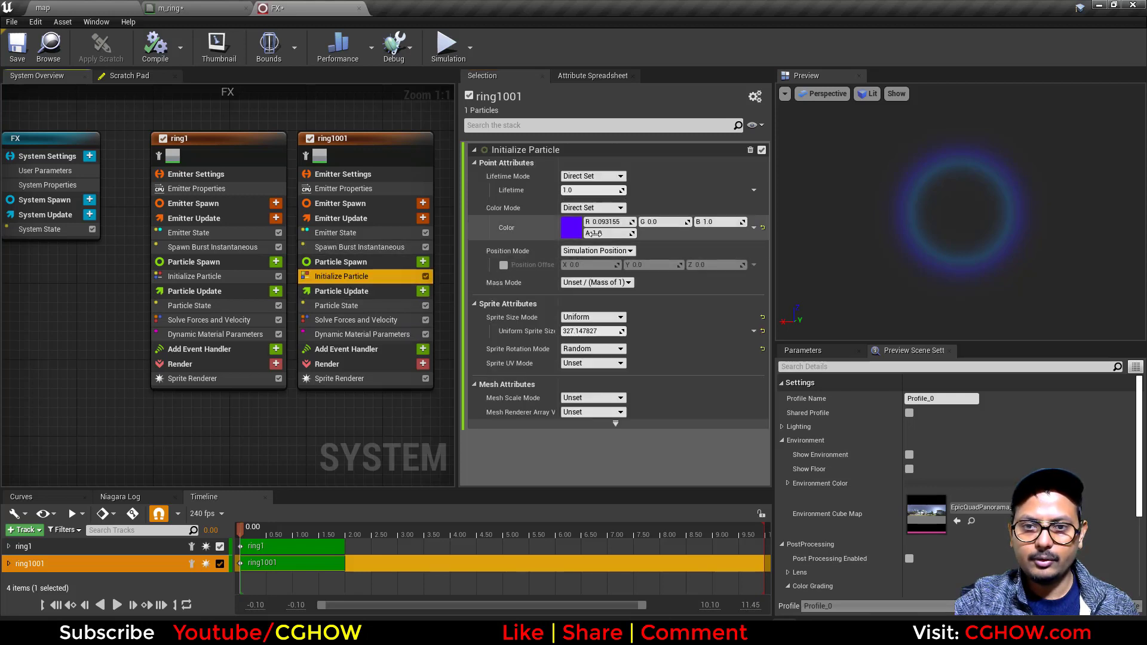
{"action": "mouse_move", "coordinate": [606, 233]}
{"action": "left_mouse_down"}
{"action": "mouse_move", "coordinate": [634, 233]}
{"action": "mouse_move", "coordinate": [588, 233]}
{"action": "left_mouse_up"}
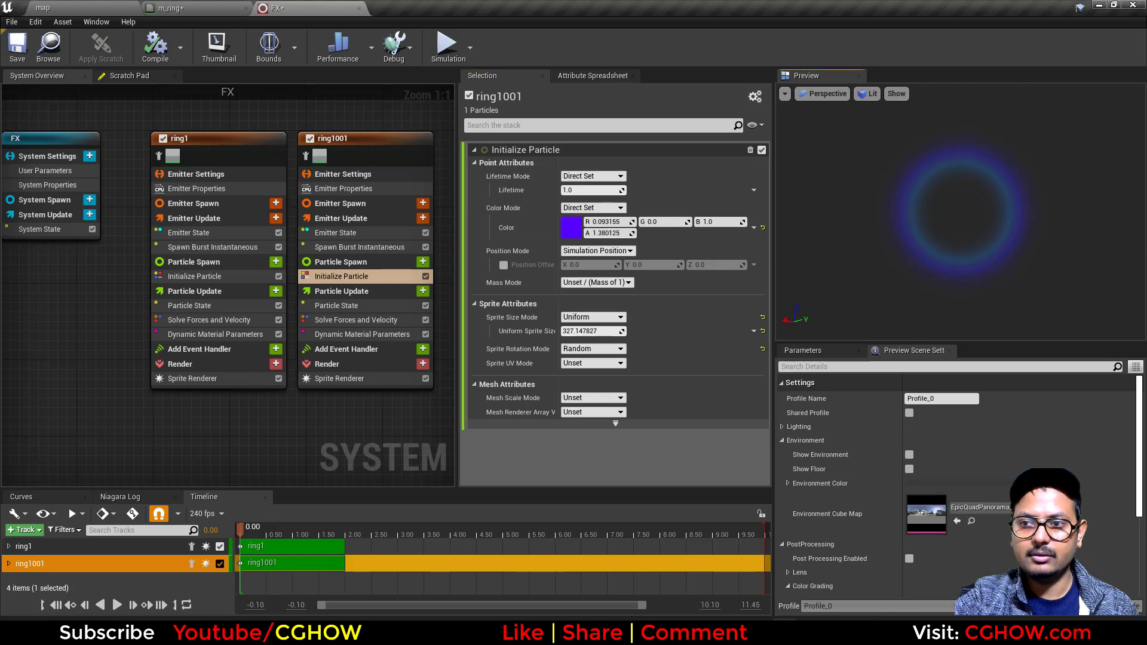
{"action": "left_click", "coordinate": [16, 46]}
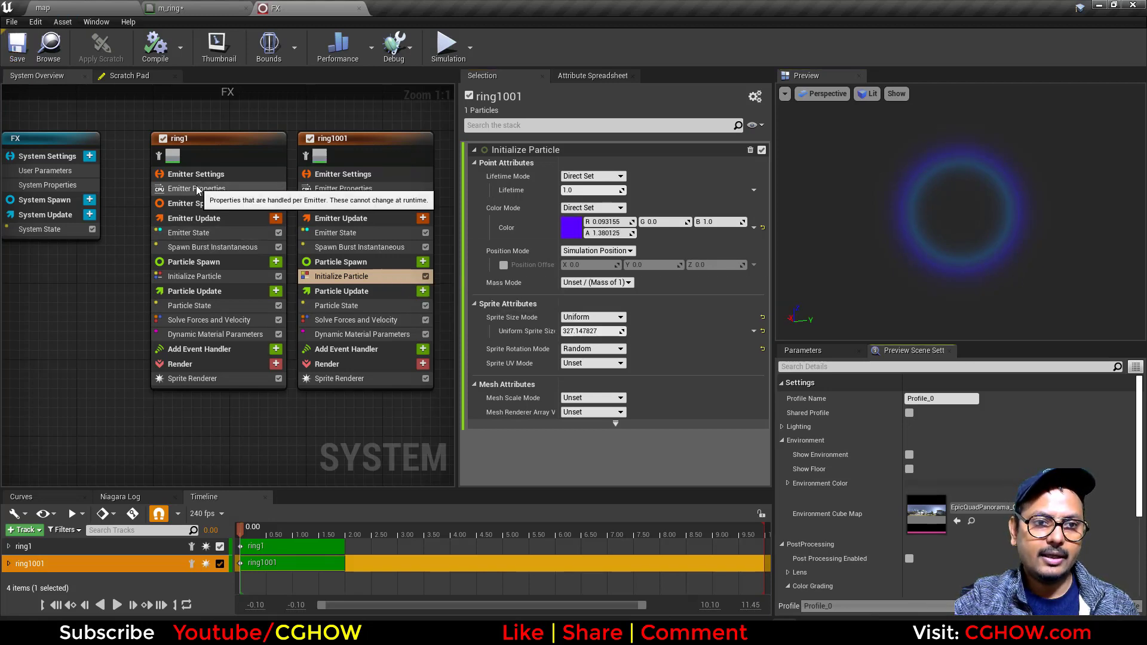
Step: Enable Local Space in the emitter properties of both ring emitters and save the FX system
{"action": "left_click", "coordinate": [196, 188]}
{"action": "left_click", "coordinate": [370, 188]}
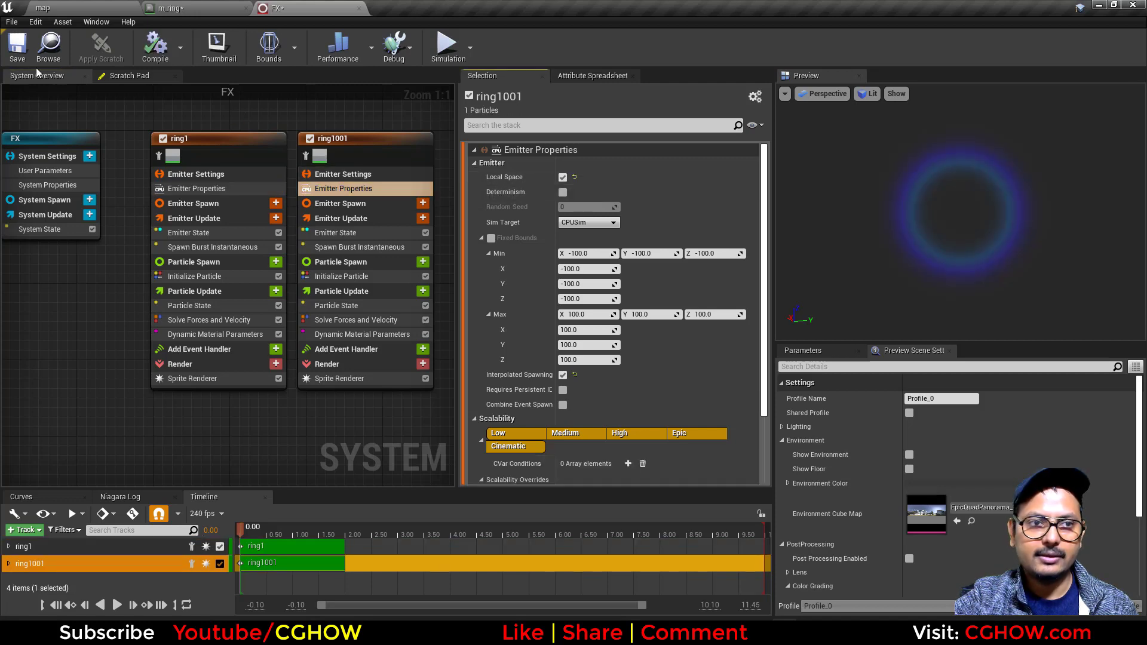
{"action": "left_click", "coordinate": [16, 47]}
Step: Locate the FX Niagara system in the project content, place it in the map and reset its location to the origin
{"action": "left_click", "coordinate": [49, 46]}
{"action": "left_click_drag", "start_coordinate": [312, 496], "coordinate": [460, 355]}
{"action": "left_click", "coordinate": [1129, 415]}
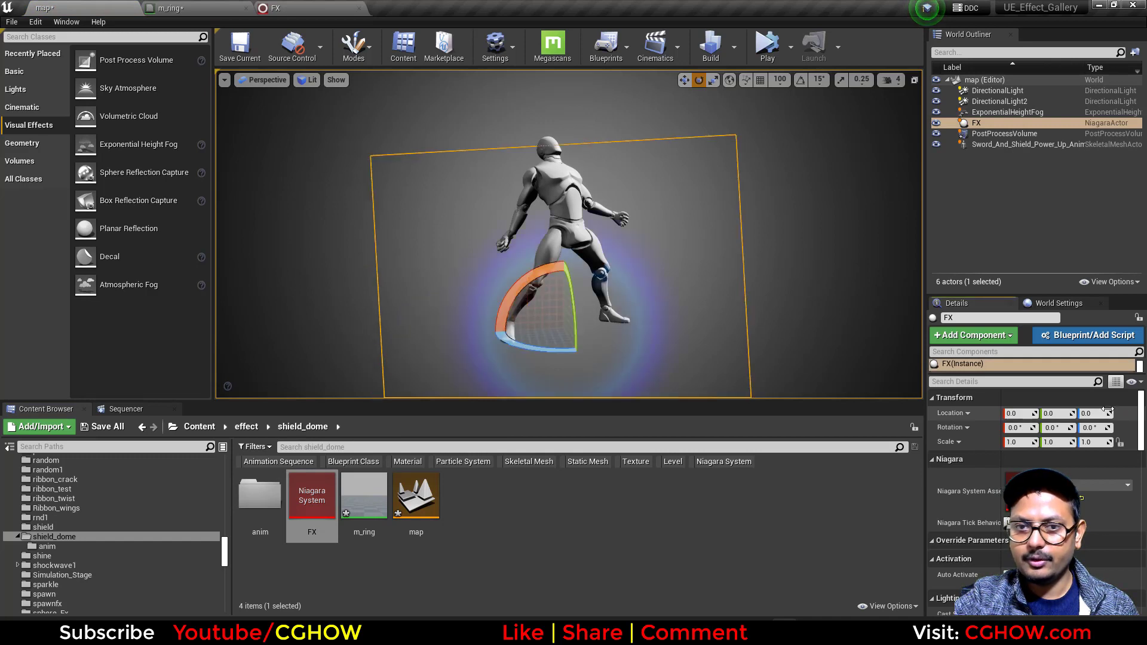
{"action": "key", "text": "w"}
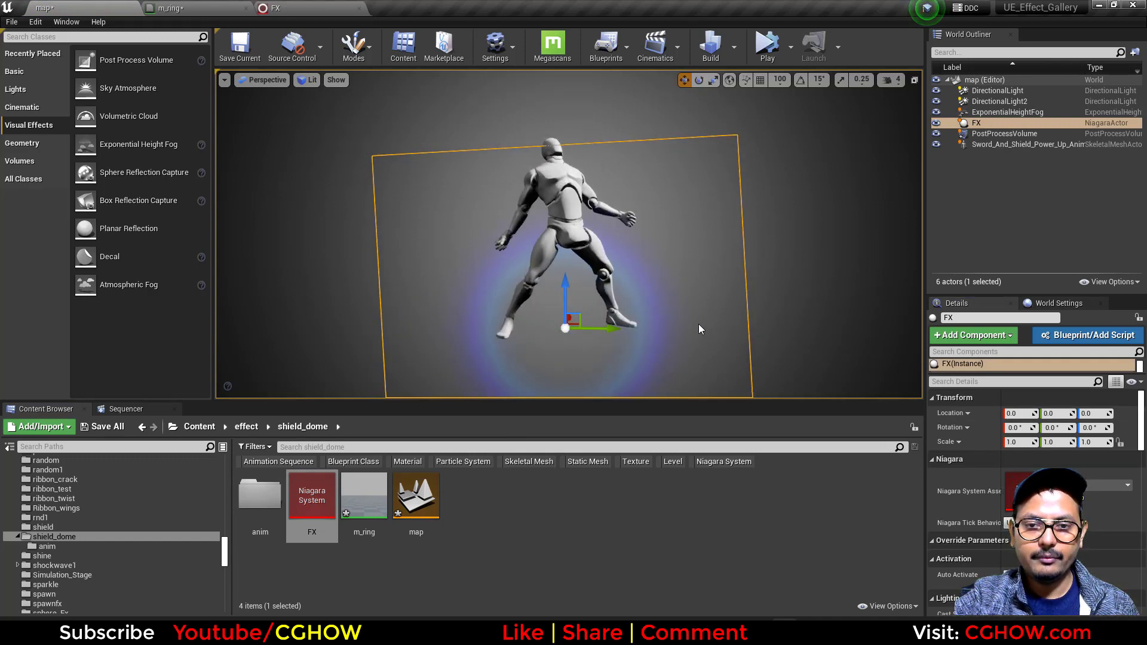
{"action": "scroll", "coordinate": [702, 329], "scroll_direction": "down", "scroll_amount": 2}
{"action": "middle_click_drag", "start_coordinate": [681, 352], "coordinate": [690, 287]}
{"action": "left_click", "coordinate": [578, 139]}
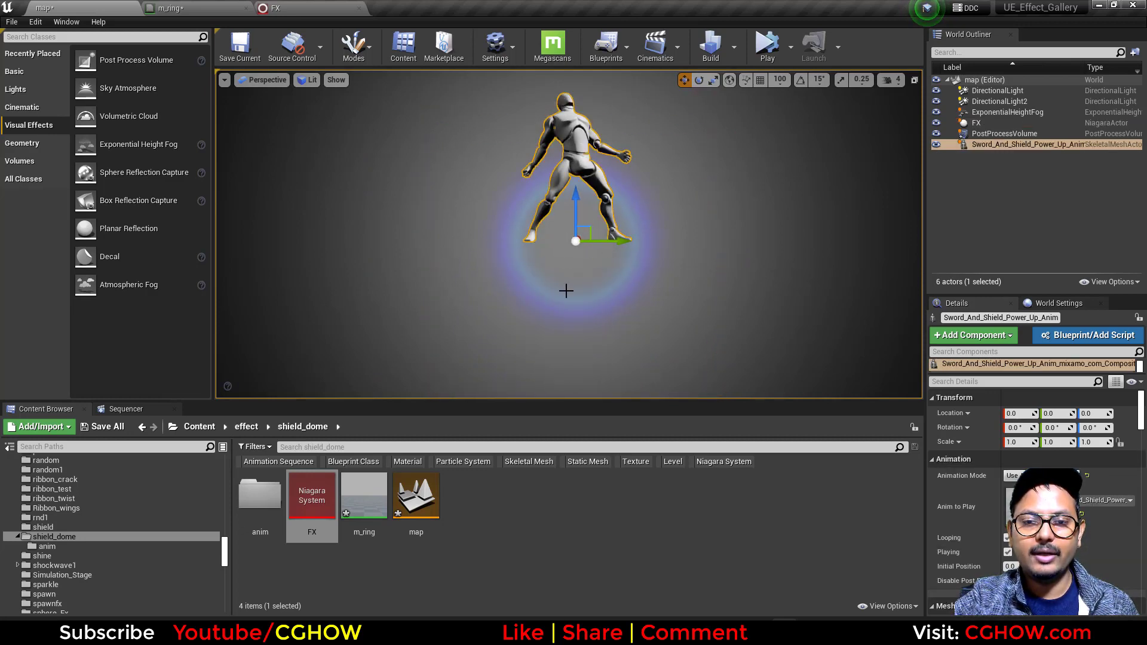
{"action": "left_click", "coordinate": [281, 8]}
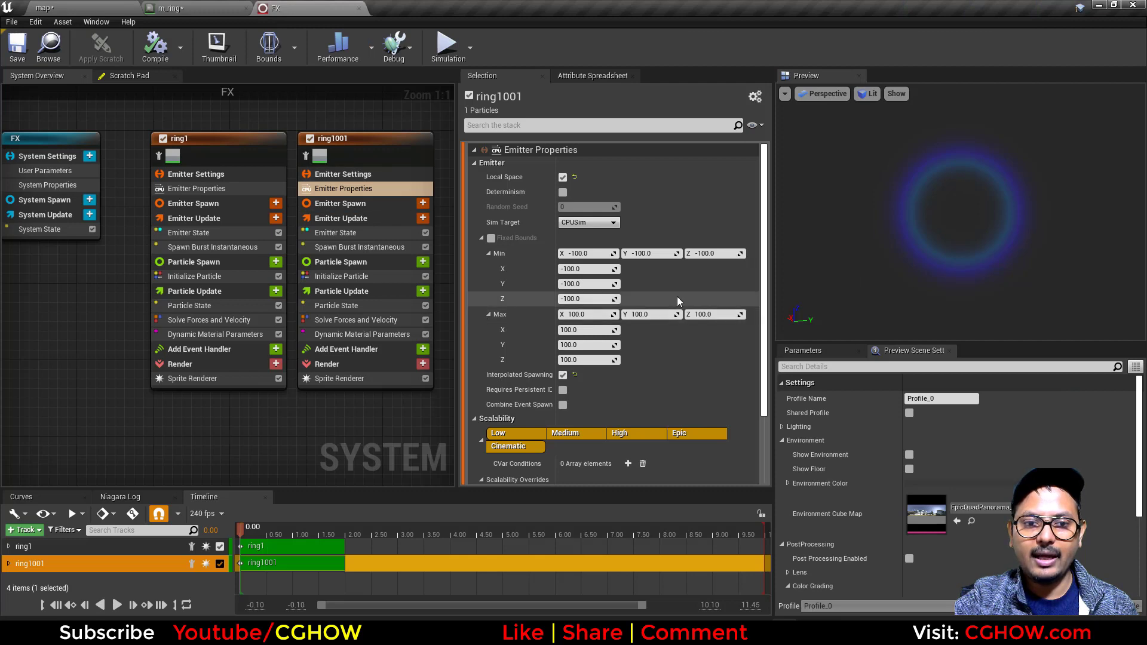
{"action": "left_click", "coordinate": [61, 7]}
Step: Try raising the FX actor to about Z 80 so the rings surround the character, and undo the move
{"action": "left_click", "coordinate": [584, 305]}
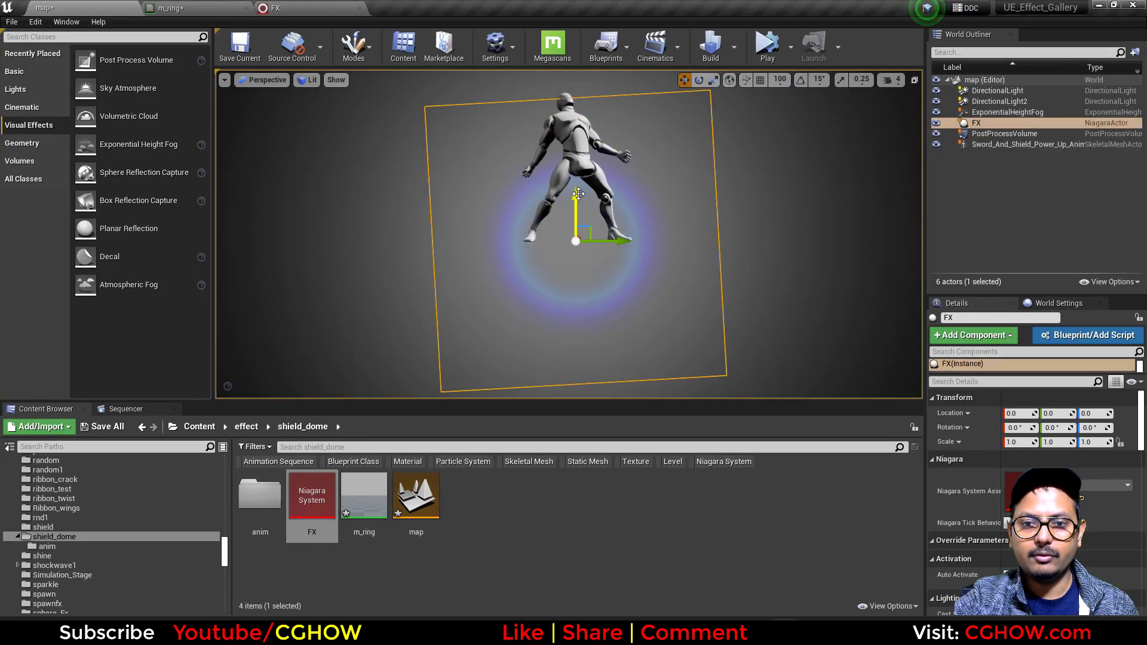
{"action": "left_click_drag", "start_coordinate": [575, 194], "coordinate": [583, 124]}
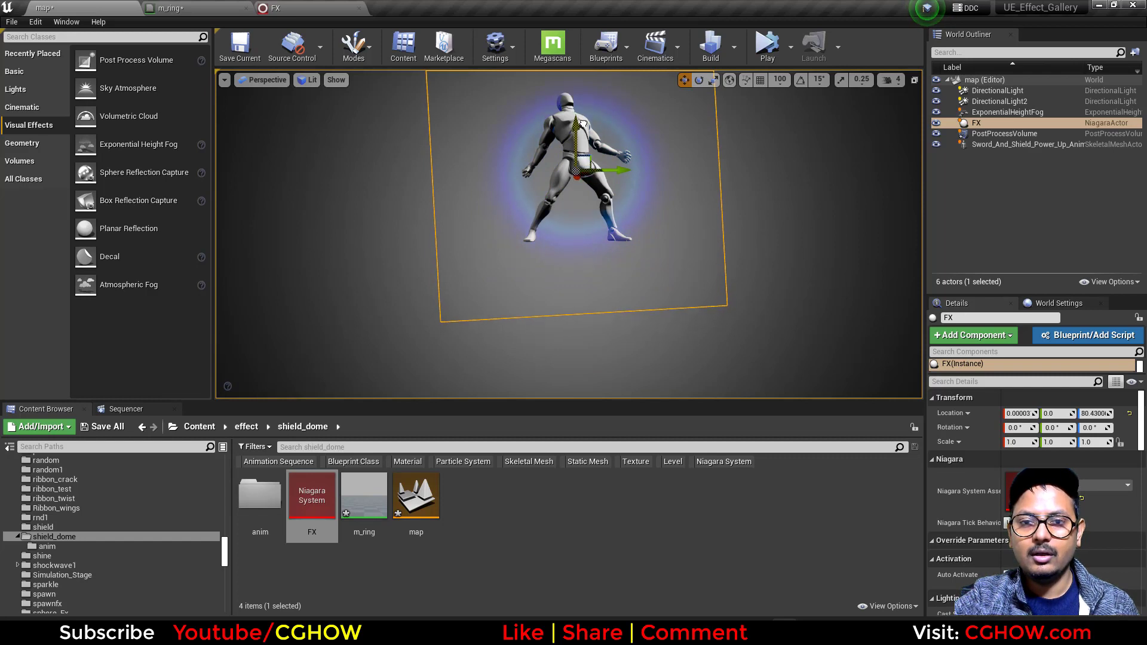
{"action": "key", "text": "ctrl+z"}
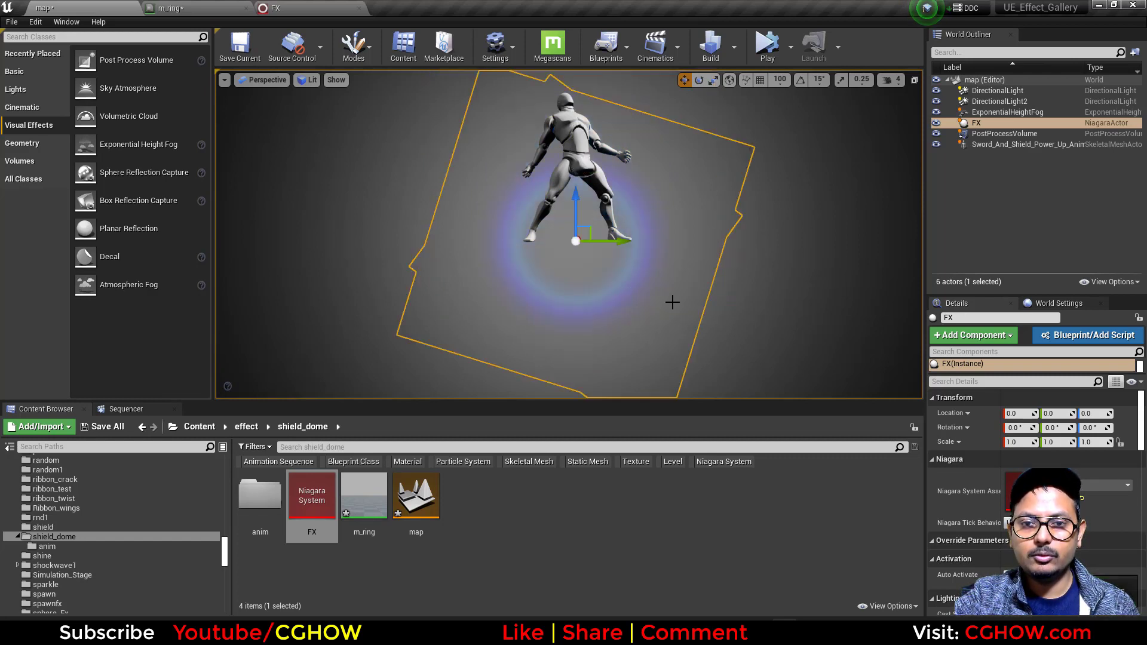
Step: Lower the Sword_And_Shield_Power_Up_Anim character to about Z -73 so the rings surround its body
{"action": "left_click", "coordinate": [579, 153]}
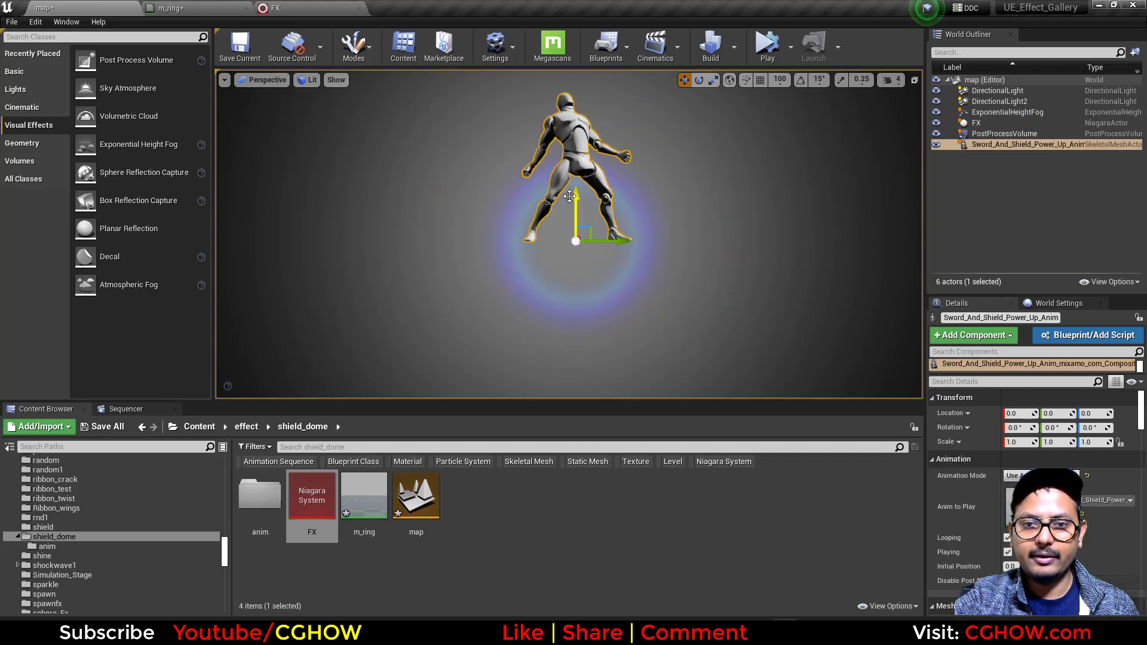
{"action": "left_click_drag", "start_coordinate": [570, 196], "coordinate": [572, 260]}
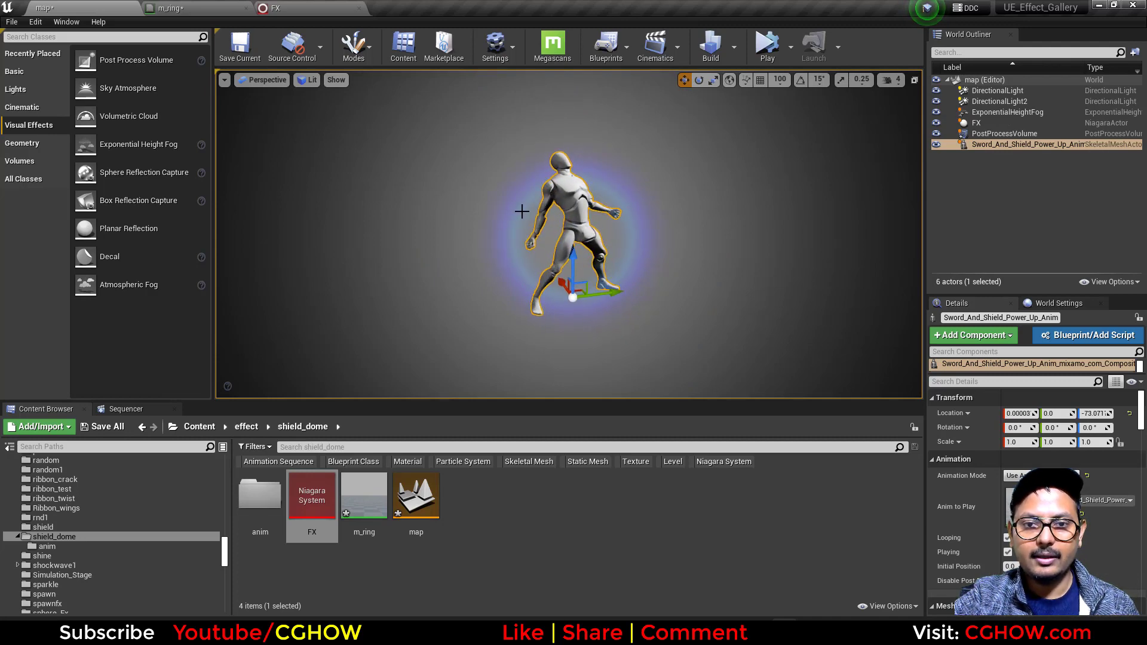
{"action": "left_click", "coordinate": [472, 248]}
Step: In the FX system, set the uniform sprite size to 350 for the ring1 emitter and 400 for ring1001
{"action": "left_click", "coordinate": [278, 7]}
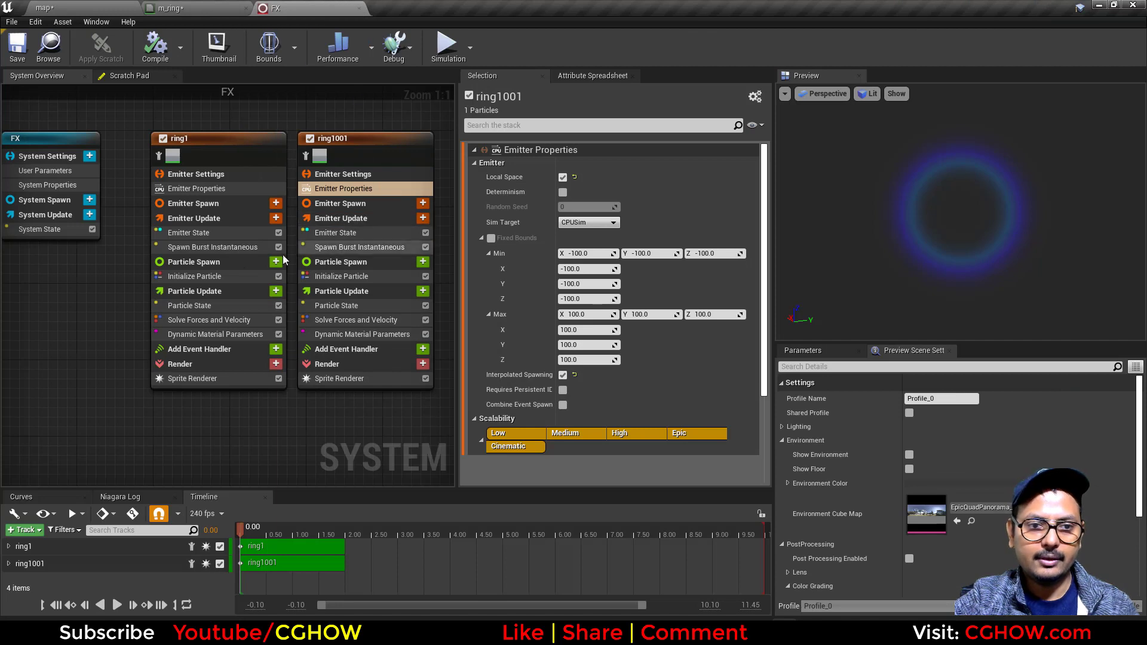
{"action": "left_click", "coordinate": [197, 276]}
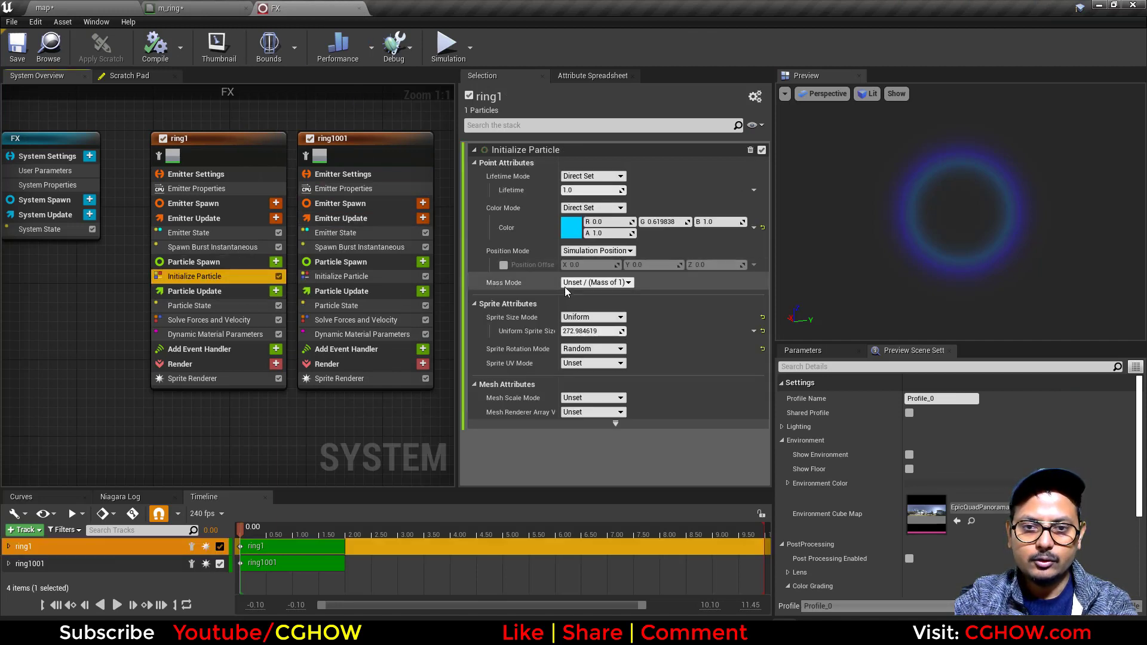
{"action": "left_click", "coordinate": [596, 330]}
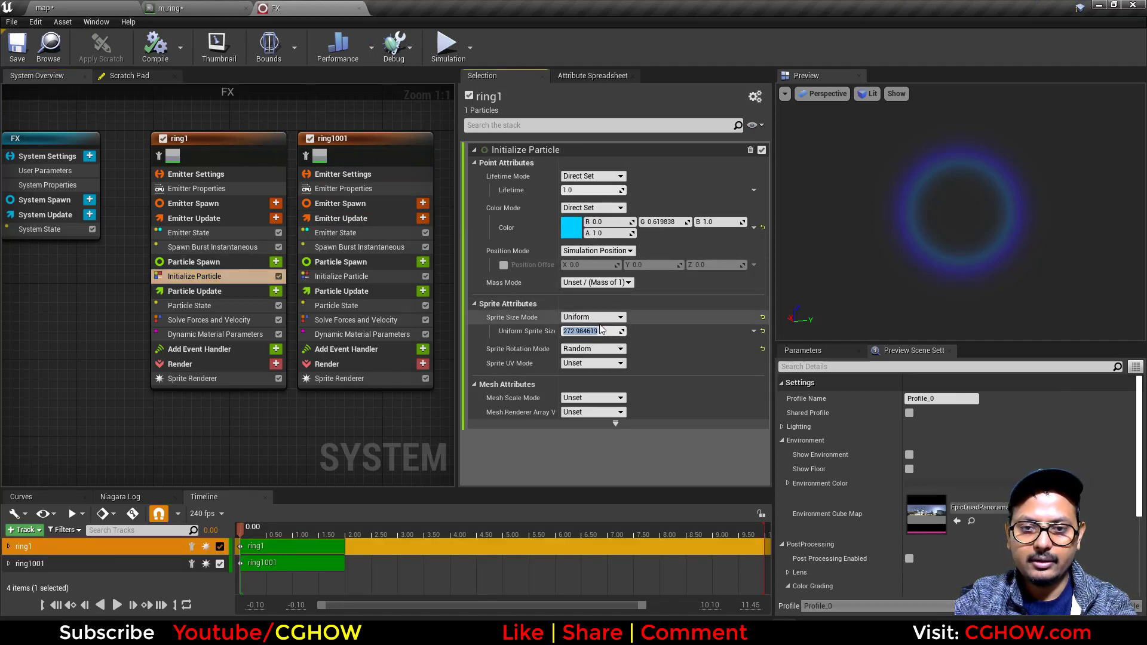
{"action": "left_click", "coordinate": [368, 276]}
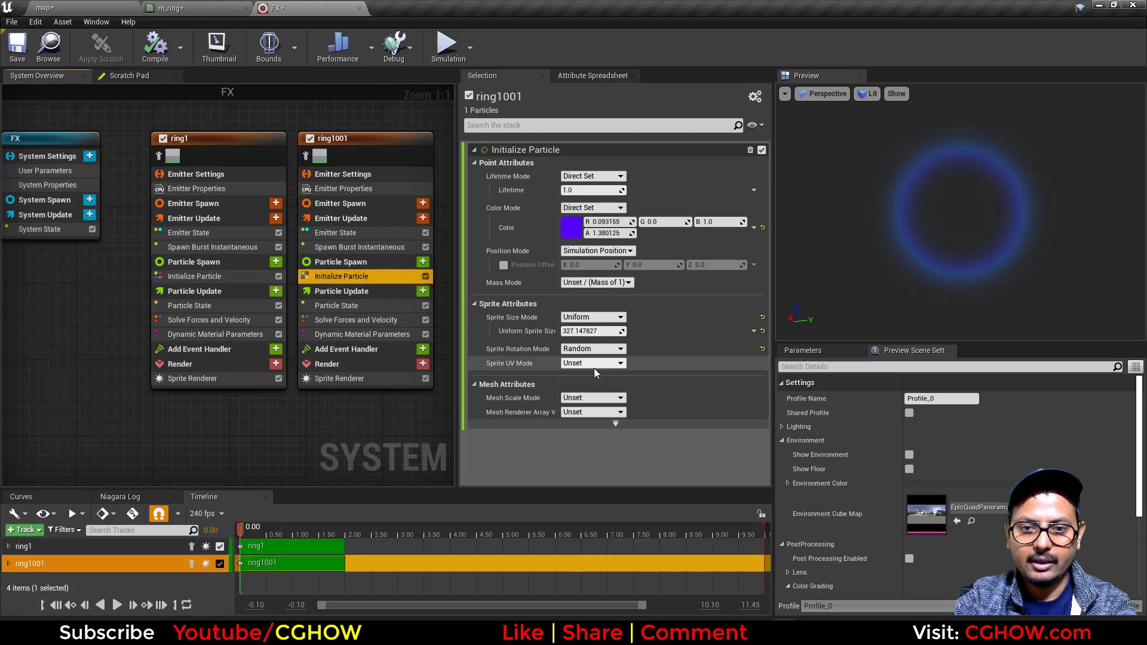
{"action": "left_click", "coordinate": [598, 331]}
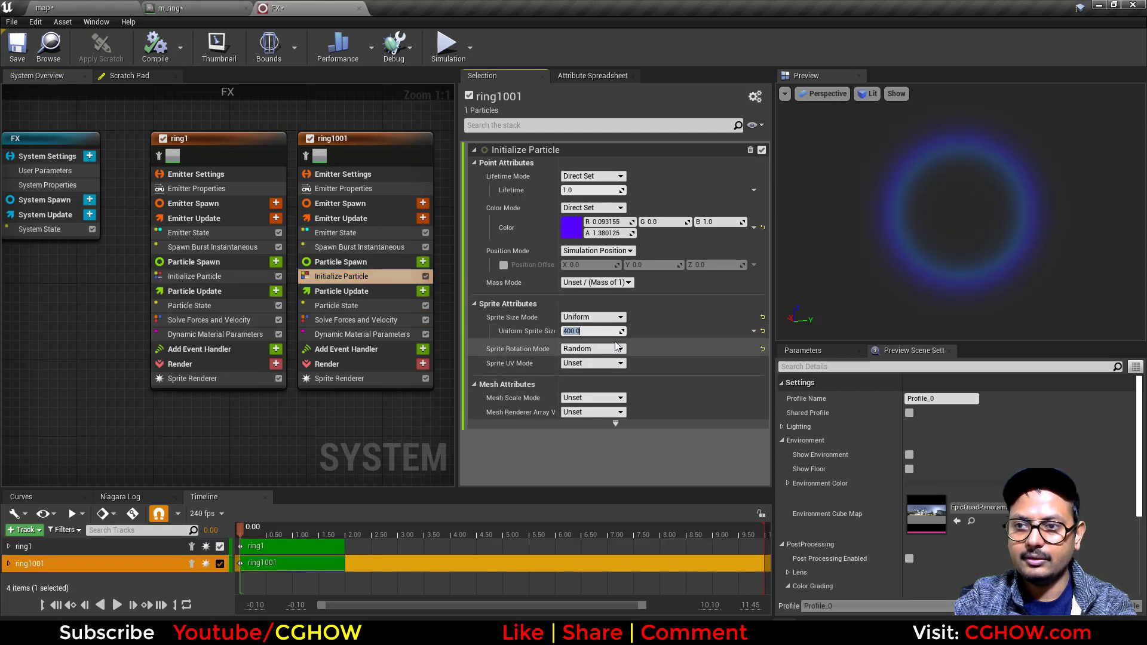
Step: Check the resized rings around the character in the map and compare them with the Pinterest reference image in the browser
{"action": "left_click", "coordinate": [108, 6]}
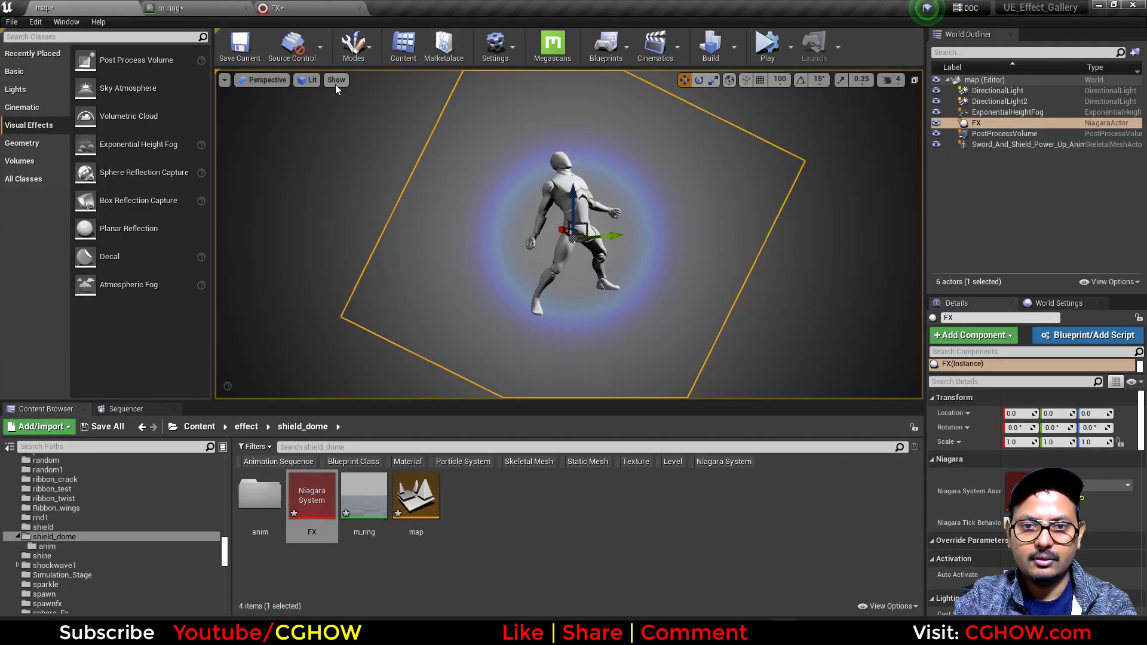
{"action": "key", "text": "alt+Tab"}
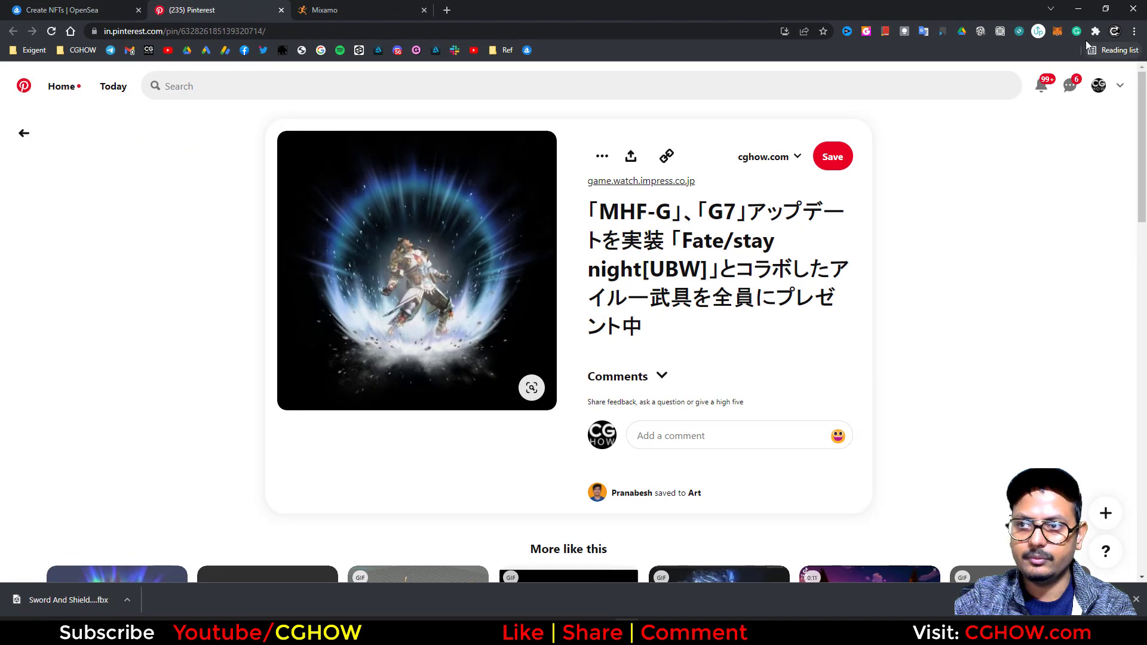
{"action": "left_click", "coordinate": [1079, 8]}
Step: Close the m_ring material editor without applying its changes and return to the FX system
{"action": "left_click", "coordinate": [197, 8]}
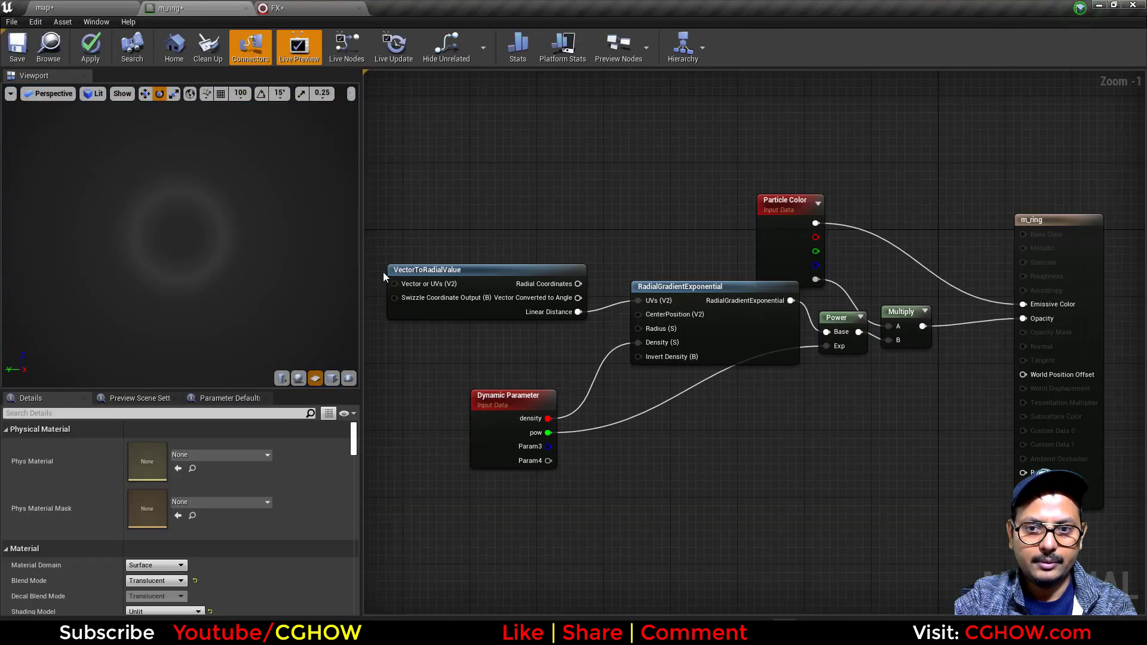
{"action": "left_click", "coordinate": [246, 8]}
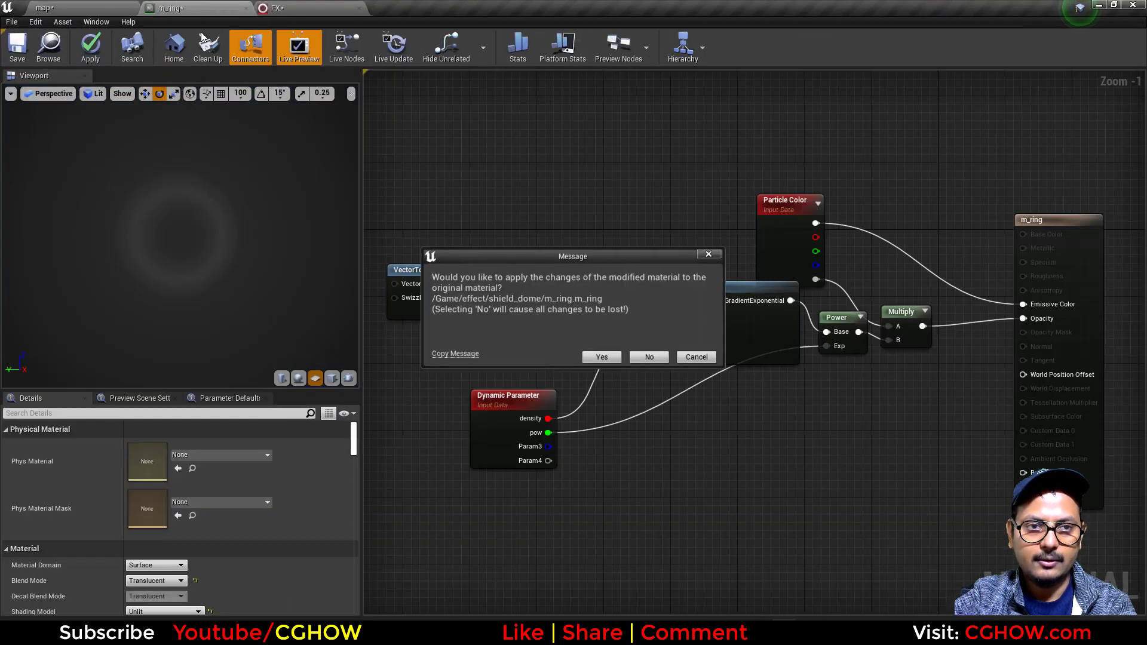
{"action": "left_click", "coordinate": [652, 360]}
{"action": "left_click", "coordinate": [201, 8]}
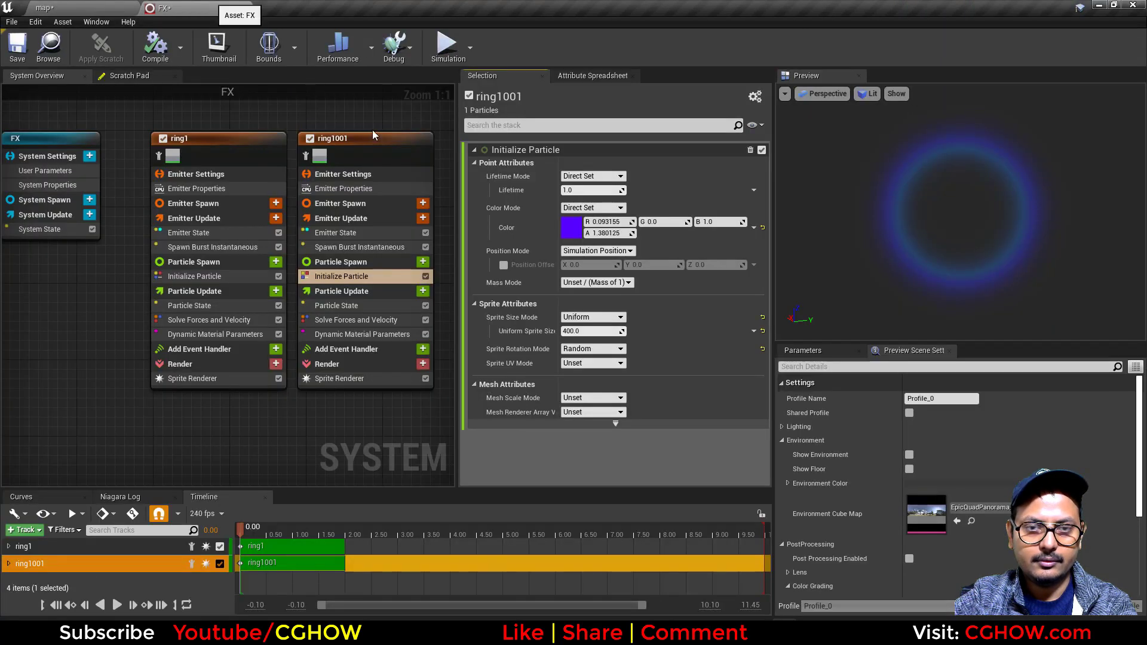
Step: Float the FX editor in its own widened window over the map, with ring1's Initialize Particle settings open
{"action": "left_click_drag", "start_coordinate": [173, 8], "coordinate": [663, 272]}
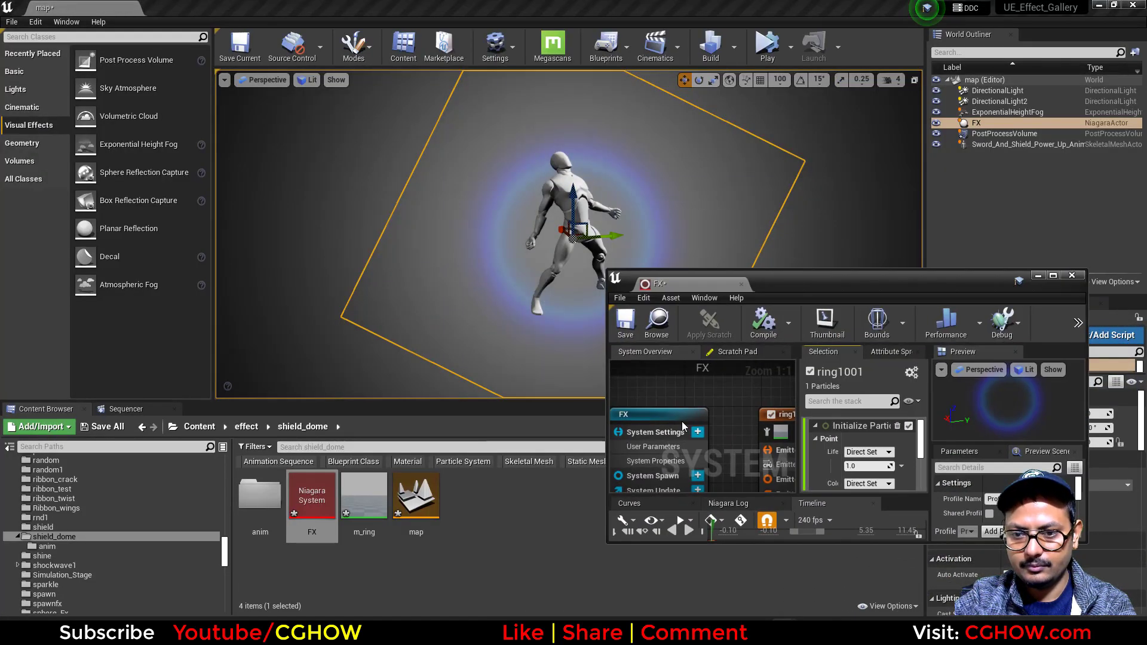
{"action": "scroll", "coordinate": [683, 425], "scroll_direction": "down", "scroll_amount": 3}
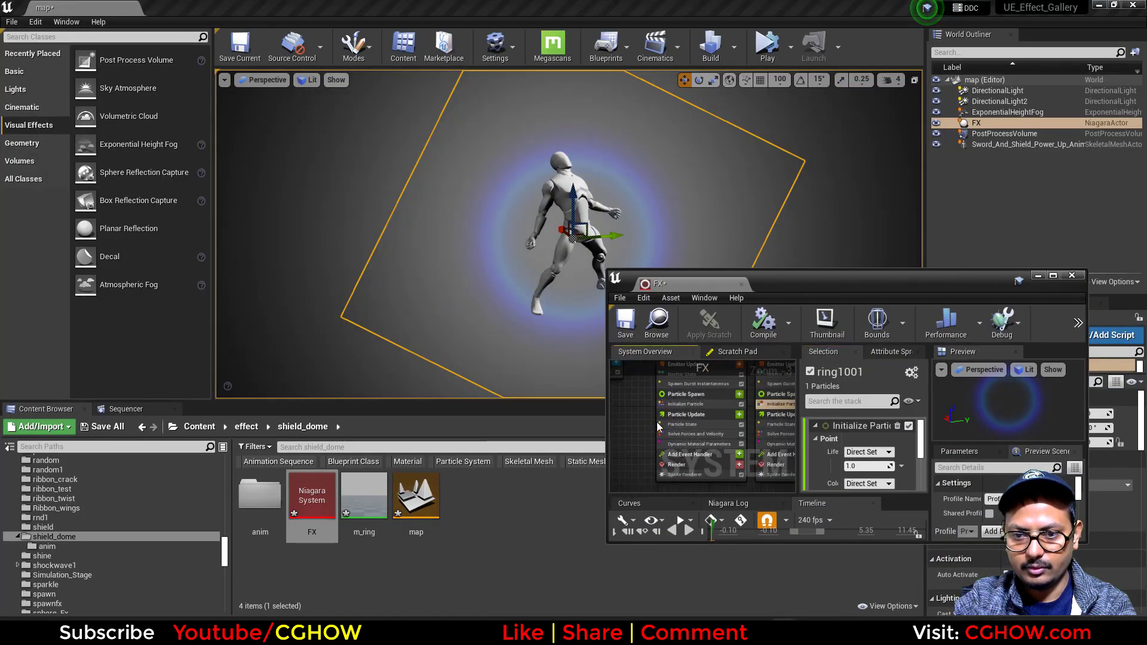
{"action": "scroll", "coordinate": [657, 422], "scroll_direction": "up", "scroll_amount": 3}
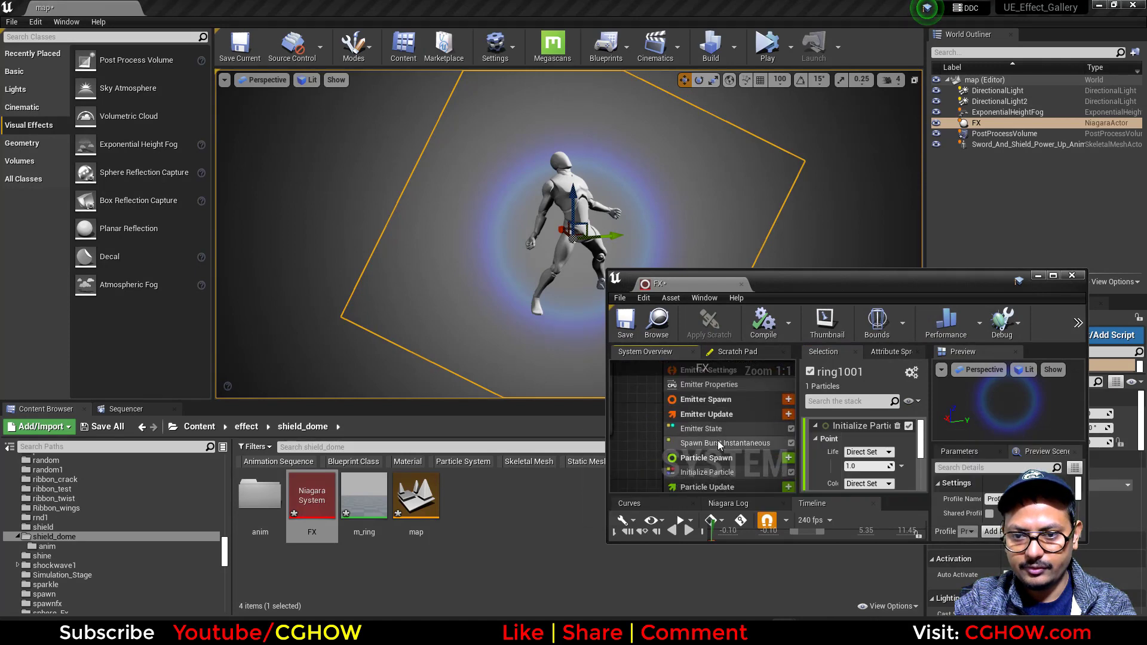
{"action": "left_click", "coordinate": [688, 472]}
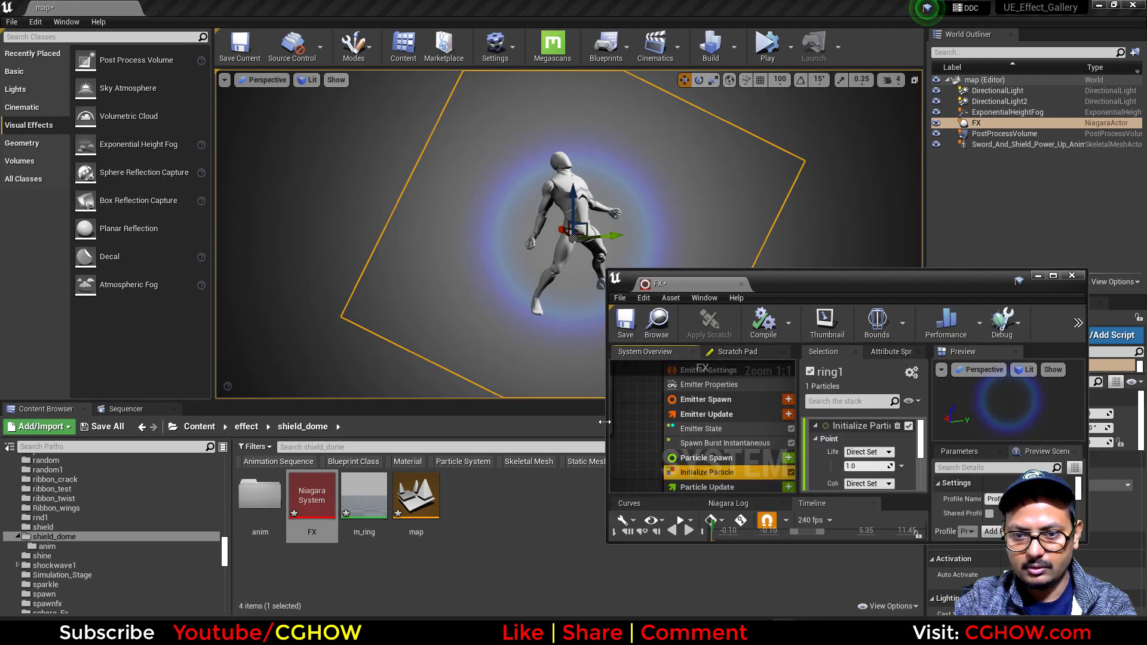
{"action": "left_click_drag", "start_coordinate": [607, 424], "coordinate": [448, 424]}
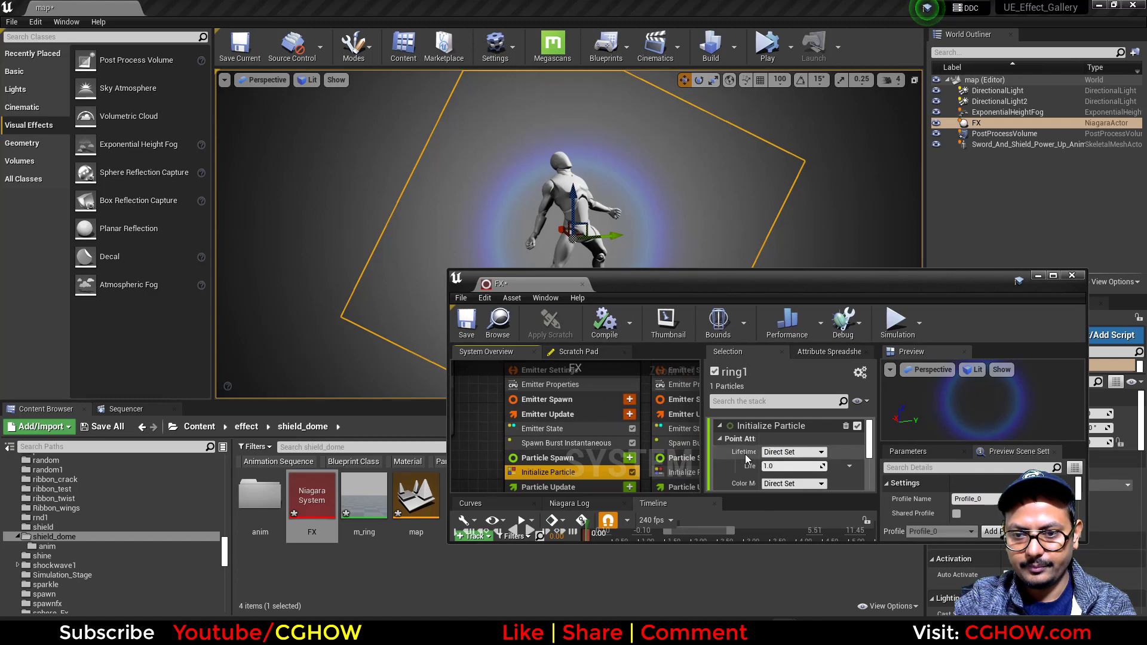
Step: Enlarge ring1 by setting its uniform sprite size to 730
{"action": "scroll", "coordinate": [822, 478], "scroll_direction": "down", "scroll_amount": 5}
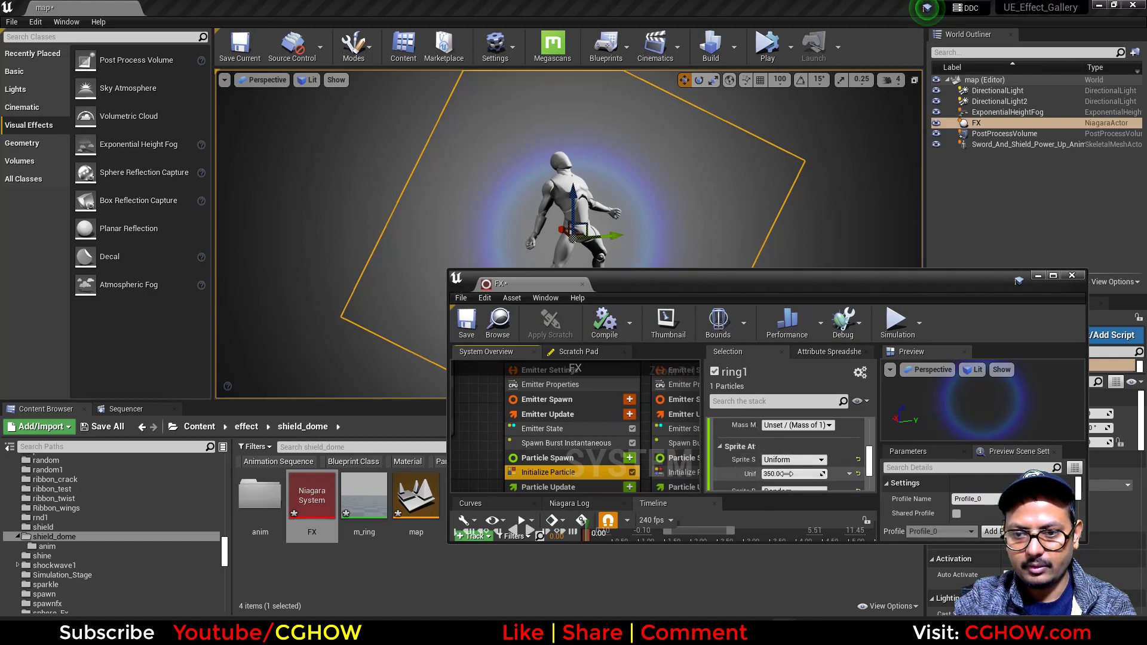
{"action": "left_click_drag", "start_coordinate": [788, 473], "coordinate": [835, 473]}
{"action": "right_click_drag", "start_coordinate": [634, 445], "coordinate": [573, 441]}
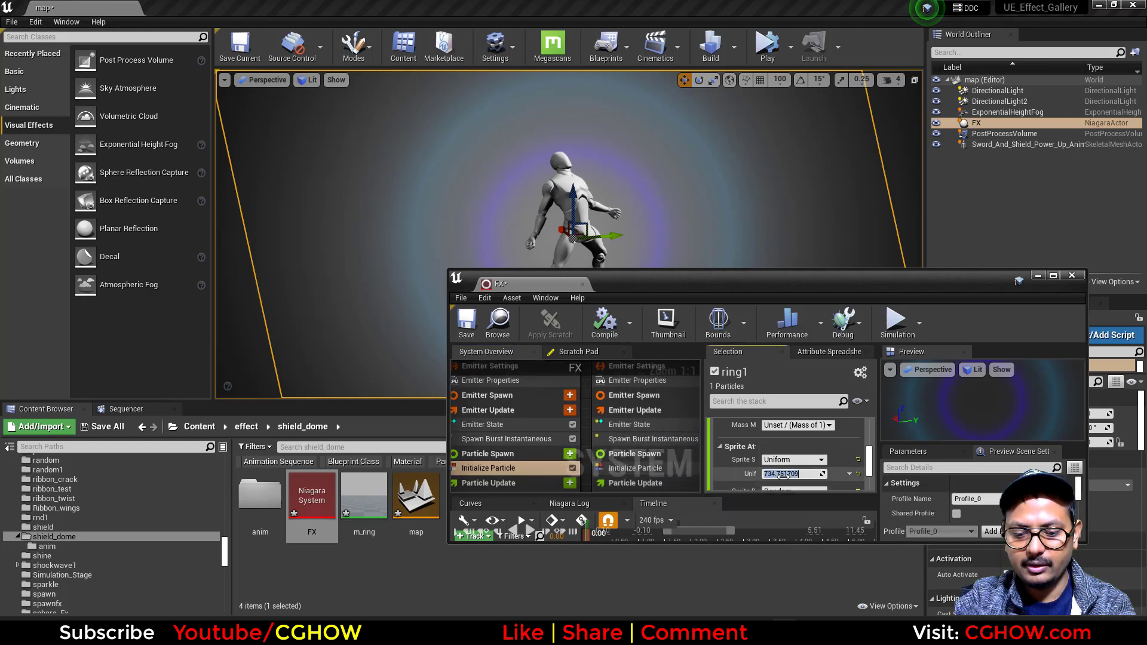
{"action": "left_click", "coordinate": [783, 476]}
{"action": "type", "text": "730"}
{"action": "key", "text": "Return"}
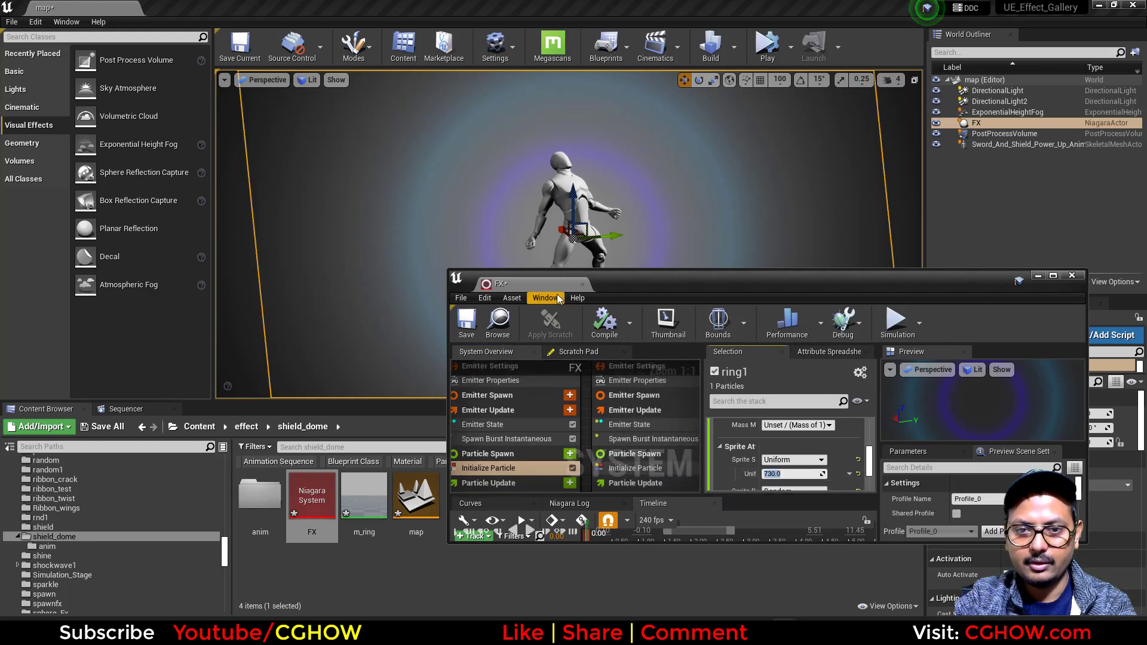
Step: Dock the FX editor back beside the map and set ring1001's uniform sprite size to 800
{"action": "left_click_drag", "start_coordinate": [538, 285], "coordinate": [407, 9]}
{"action": "left_click", "coordinate": [197, 192]}
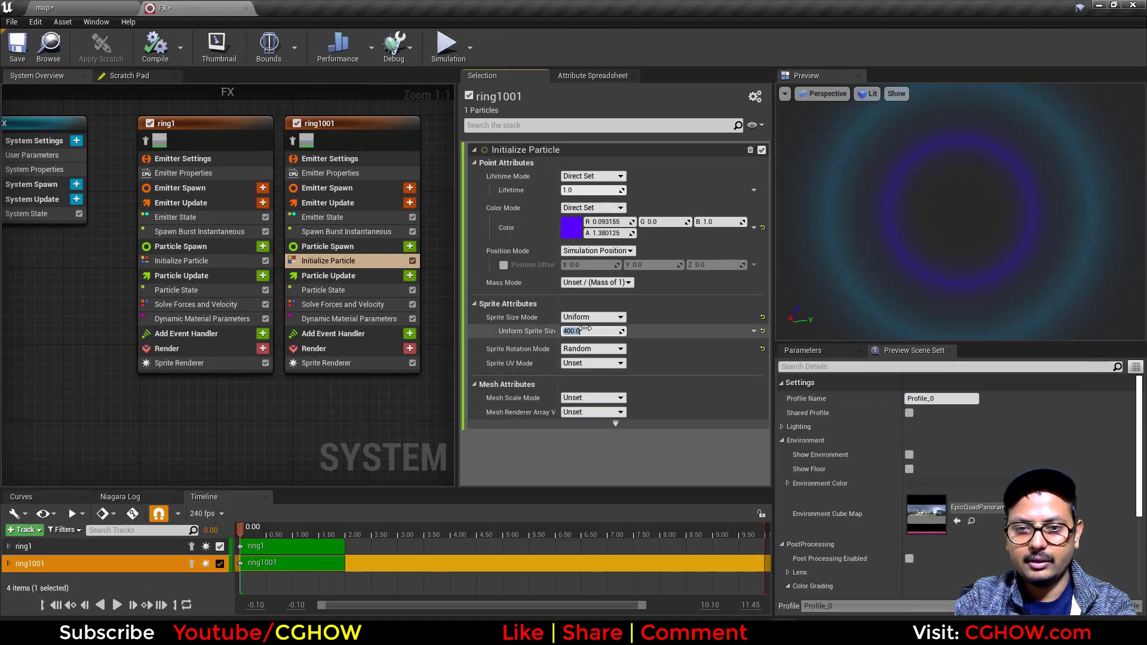
{"action": "key", "text": "Return"}
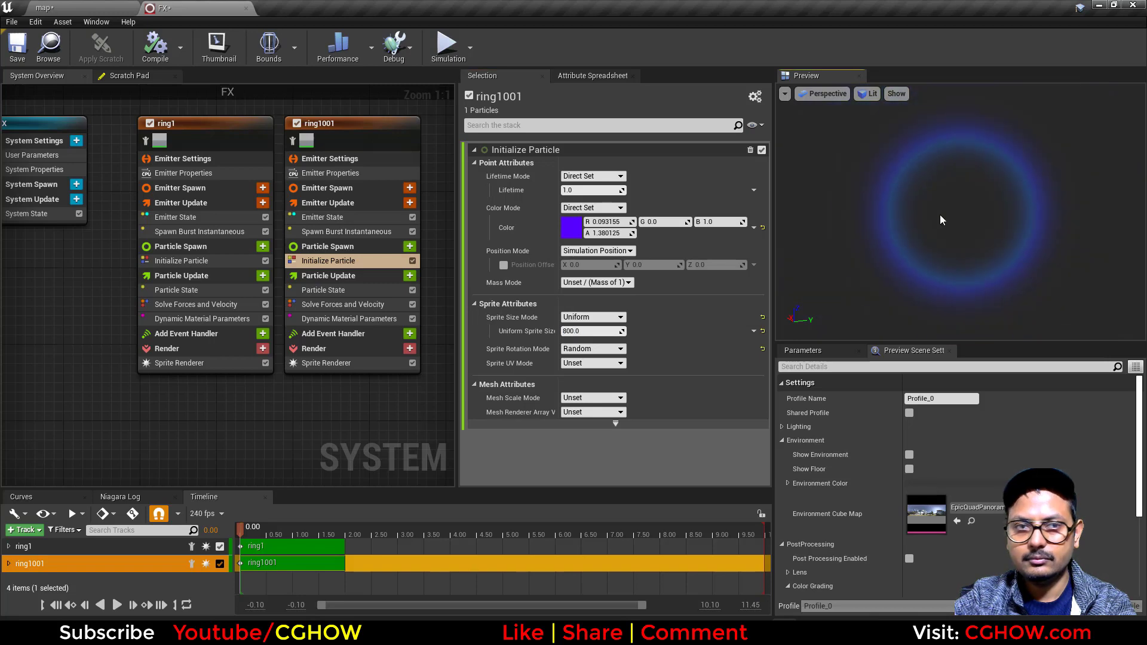
Step: View the enlarged rings around the character in the map and compare their proportions with the Pinterest reference
{"action": "left_click", "coordinate": [93, 6]}
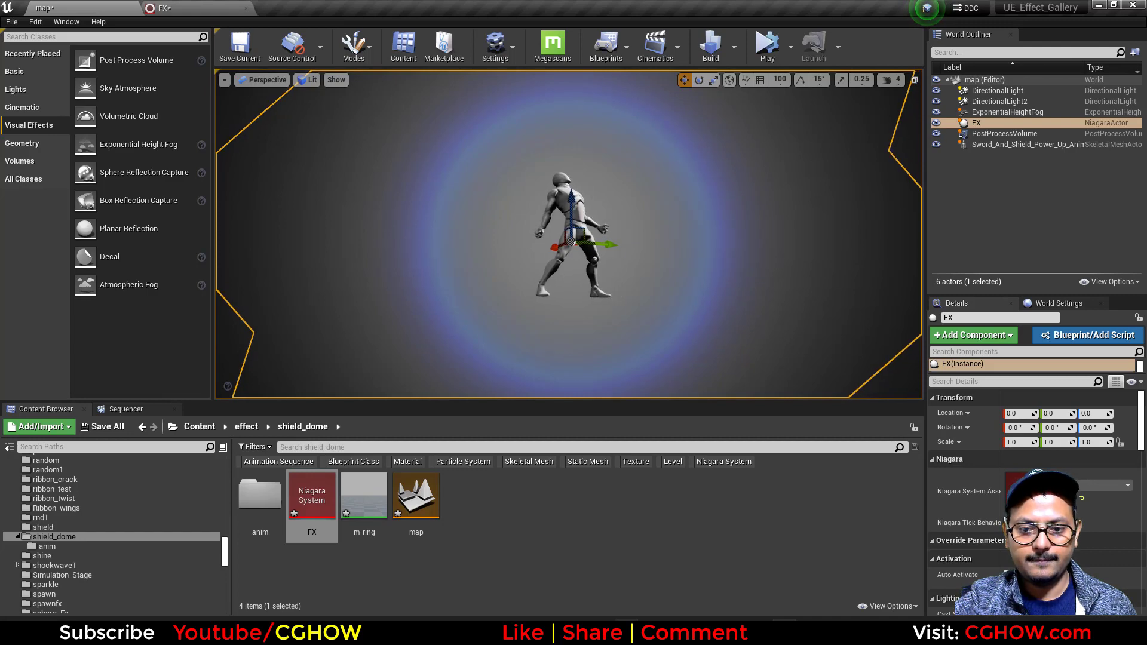
{"action": "key", "text": "alt+Tab"}
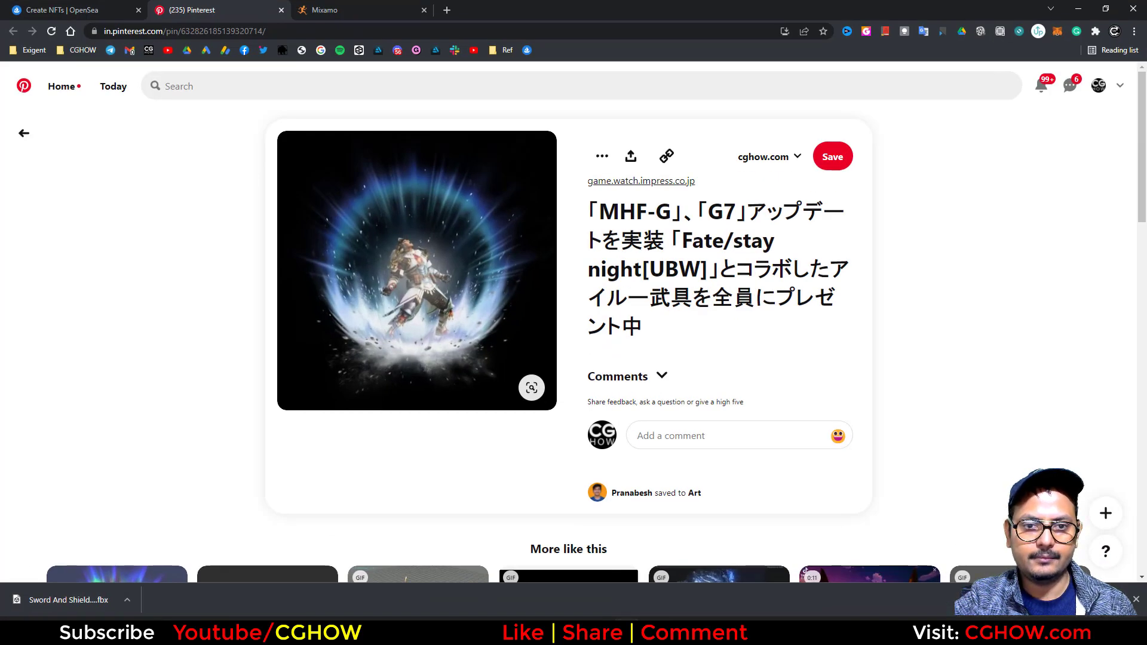
{"action": "key", "text": "alt+Tab"}
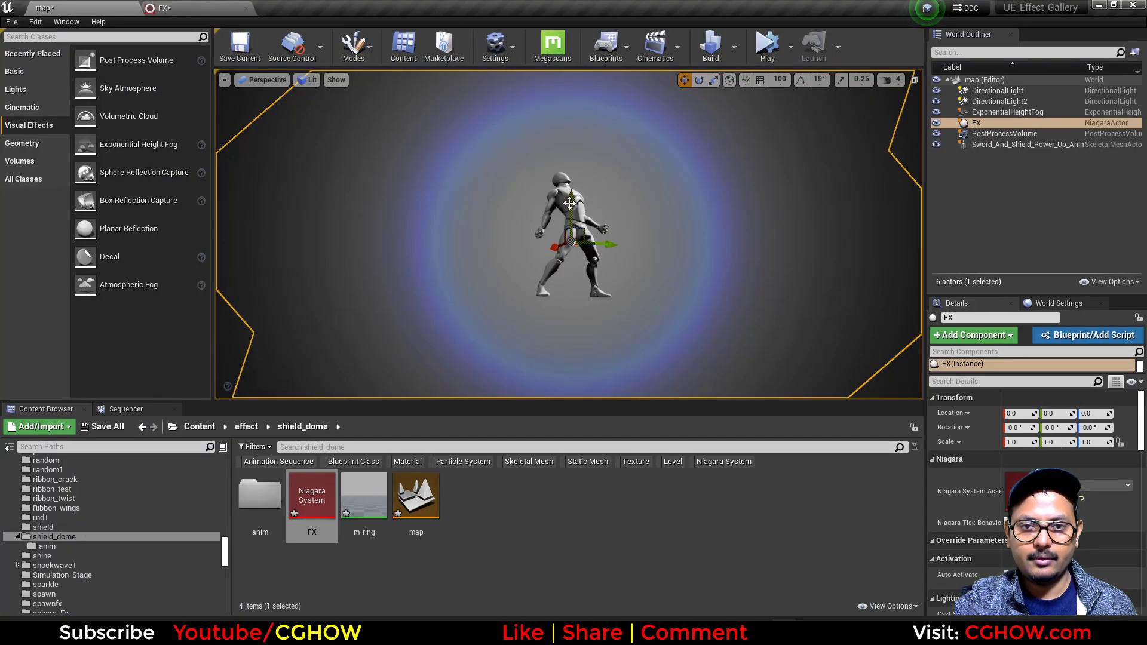
Step: Lower the character to about Z -146 inside the rings, abandoning a trial raise of the FX actor
{"action": "left_click_drag", "start_coordinate": [569, 203], "coordinate": [573, 178]}
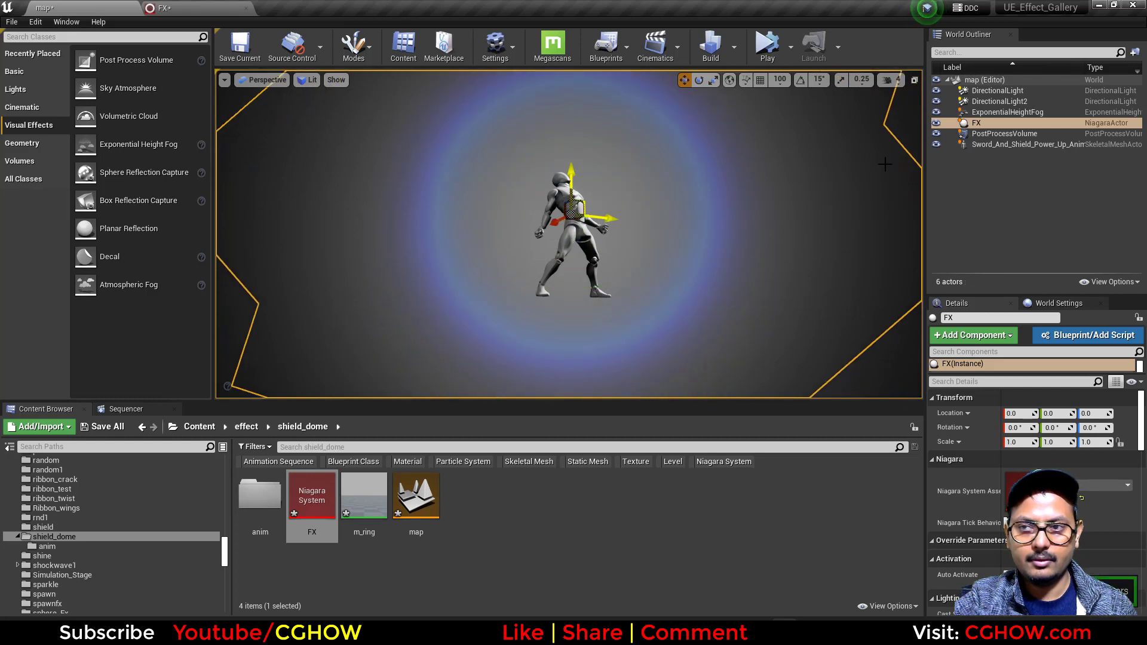
{"action": "left_click", "coordinate": [995, 144]}
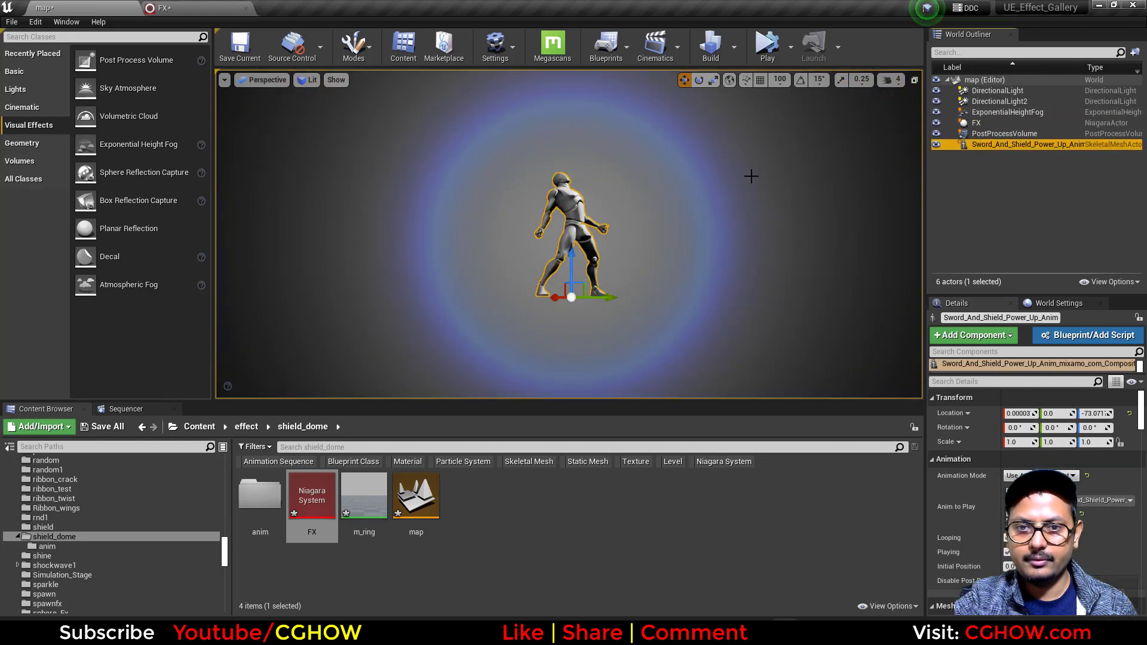
{"action": "left_click_drag", "start_coordinate": [562, 251], "coordinate": [567, 305]}
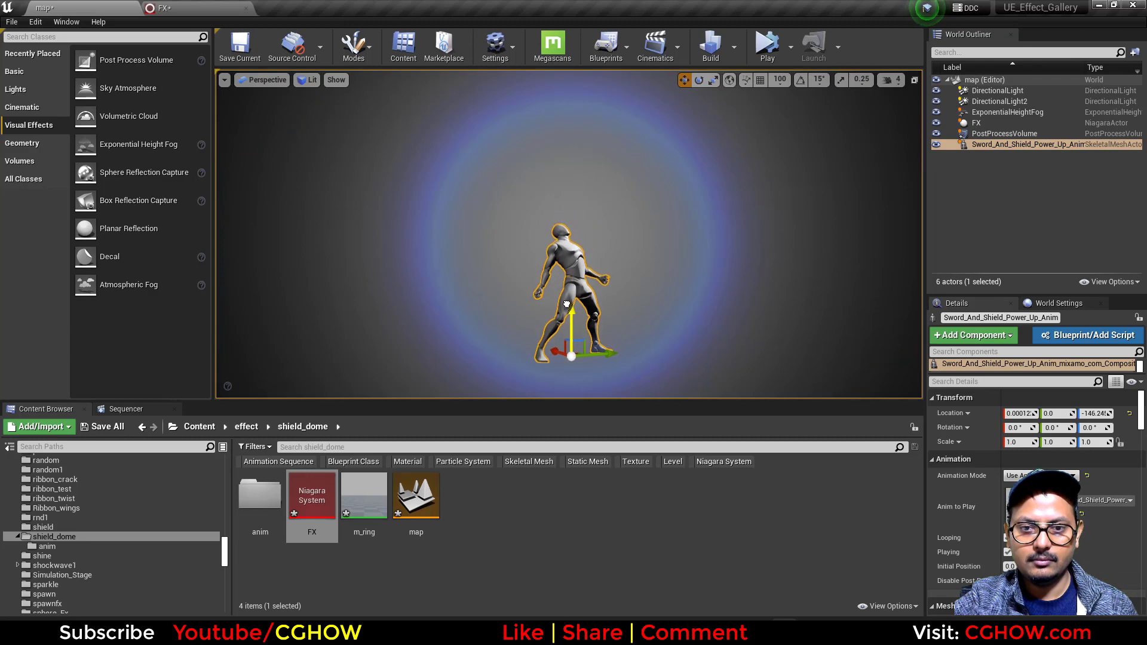
Step: Reduce ring1's uniform sprite size and set ring1001's uniform sprite size to 650
{"action": "left_click", "coordinate": [179, 7]}
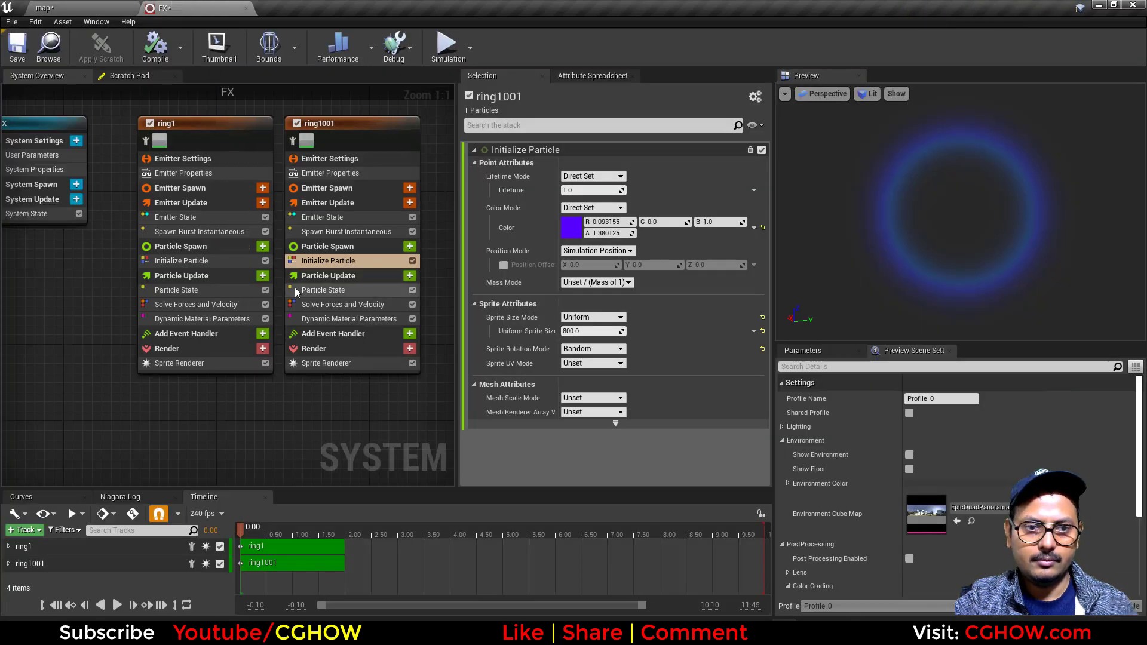
{"action": "left_click", "coordinate": [199, 266]}
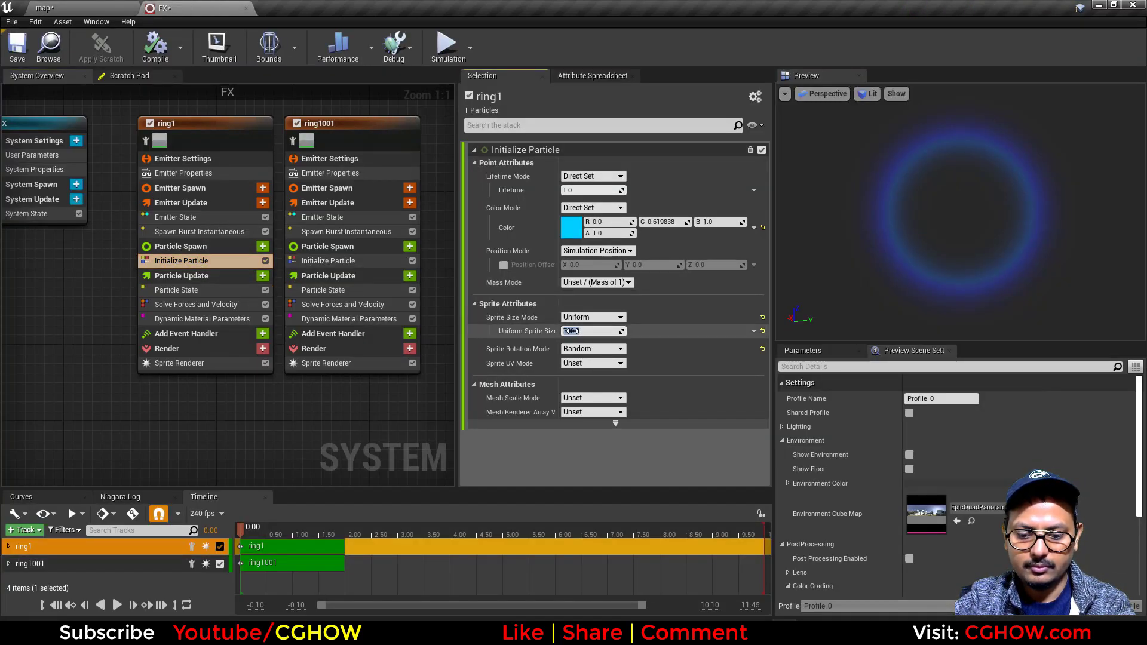
{"action": "left_click", "coordinate": [328, 261]}
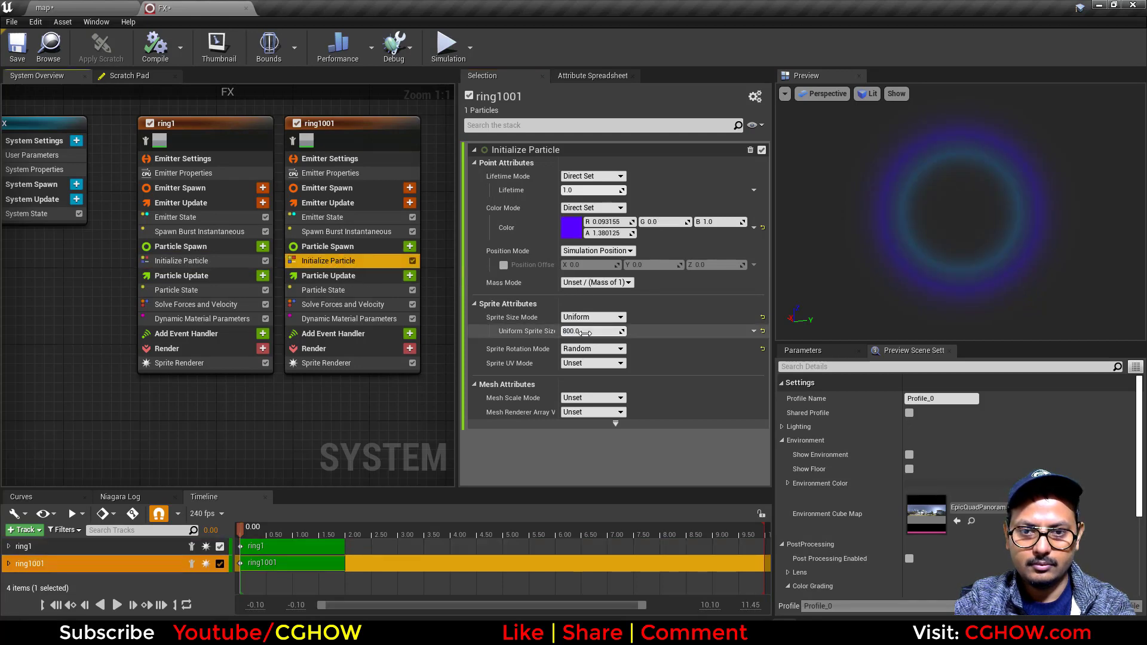
{"action": "left_click", "coordinate": [585, 332]}
{"action": "key", "text": "Return"}
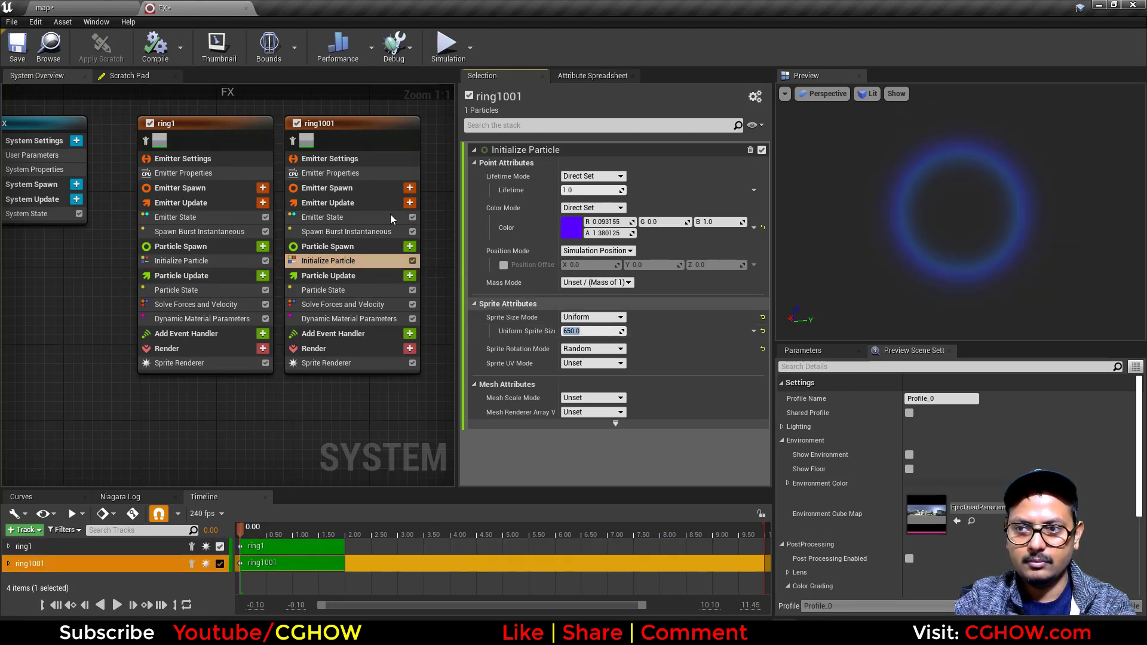
Step: Raise the character slightly in the map so its feet stay inside the smaller rings, and clear the selection
{"action": "left_click", "coordinate": [47, 6]}
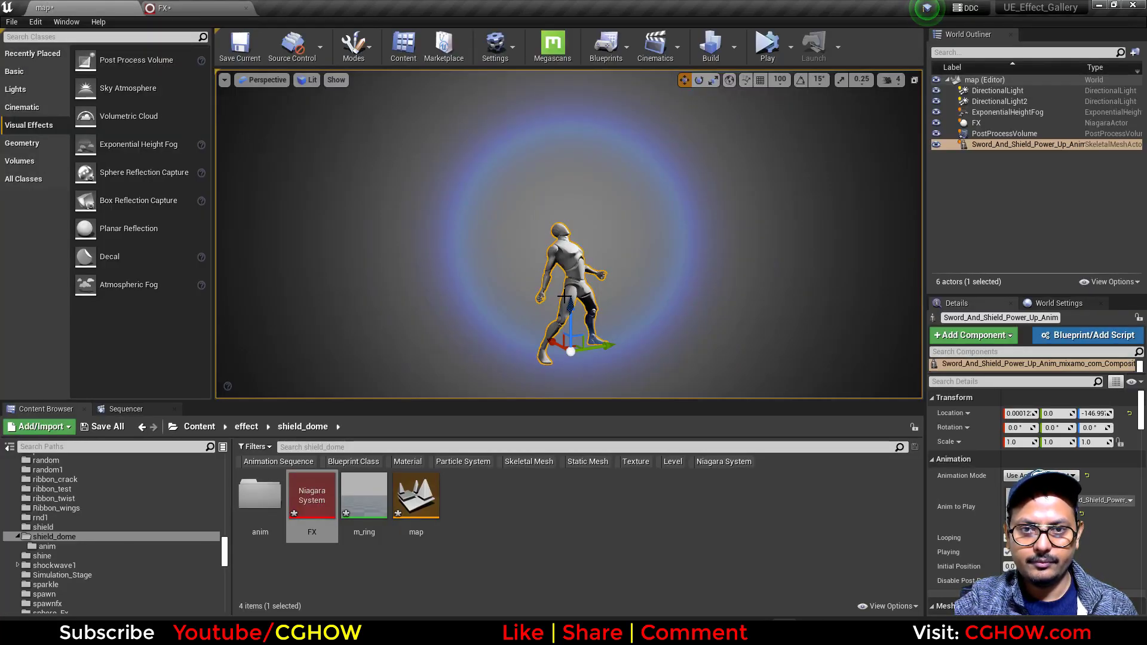
{"action": "left_click_drag", "start_coordinate": [573, 319], "coordinate": [572, 305]}
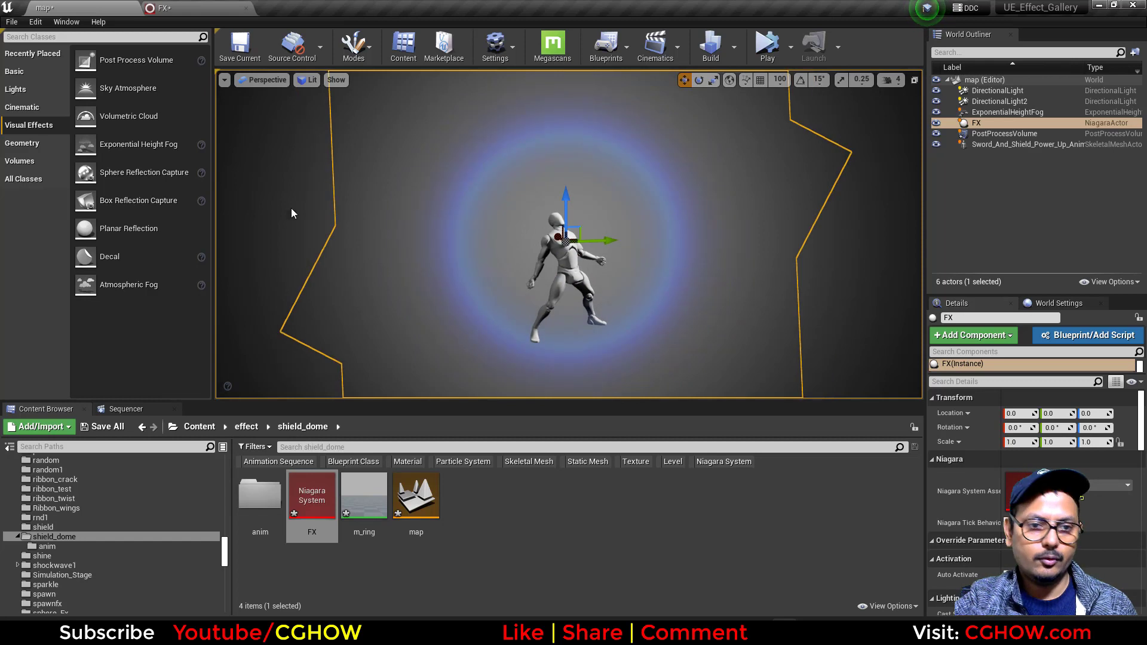
{"action": "left_click", "coordinate": [366, 267]}
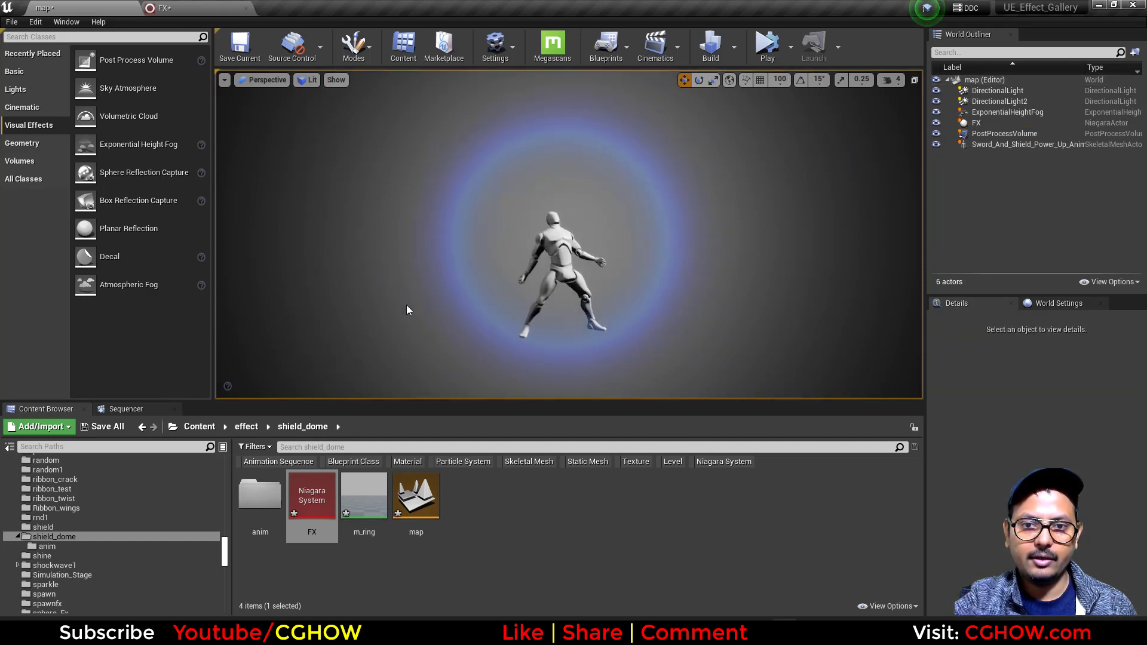
Step: Save all modified assets and check the Pinterest reference image for the next layer of the shield effect
{"action": "left_click", "coordinate": [103, 427]}
{"action": "left_click", "coordinate": [679, 423]}
{"action": "left_click", "coordinate": [627, 627]}
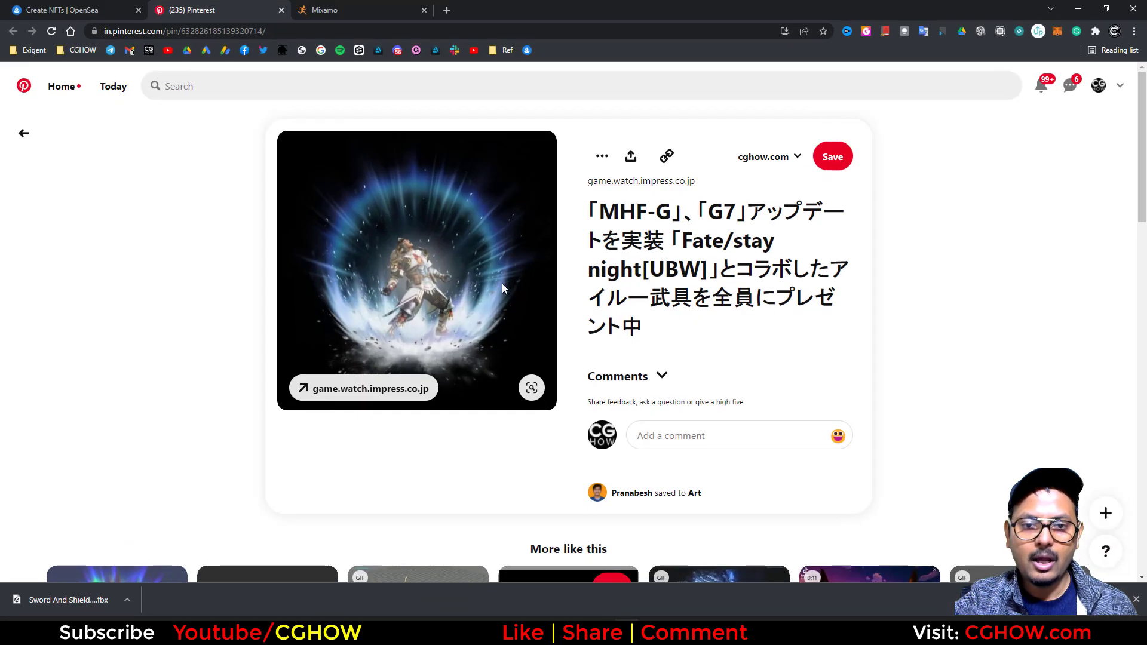
{"action": "left_click", "coordinate": [1075, 9]}
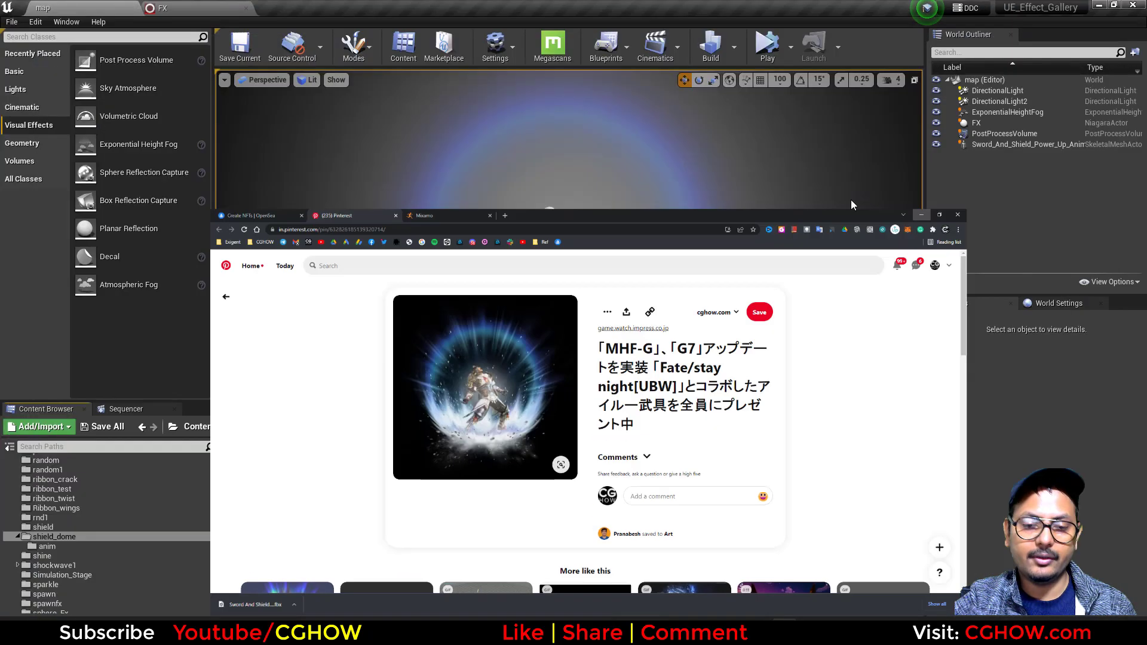
Step: Duplicate the m_ring material as m_Radial in the shield_dome folder and open the copy for editing
{"action": "left_click", "coordinate": [364, 496]}
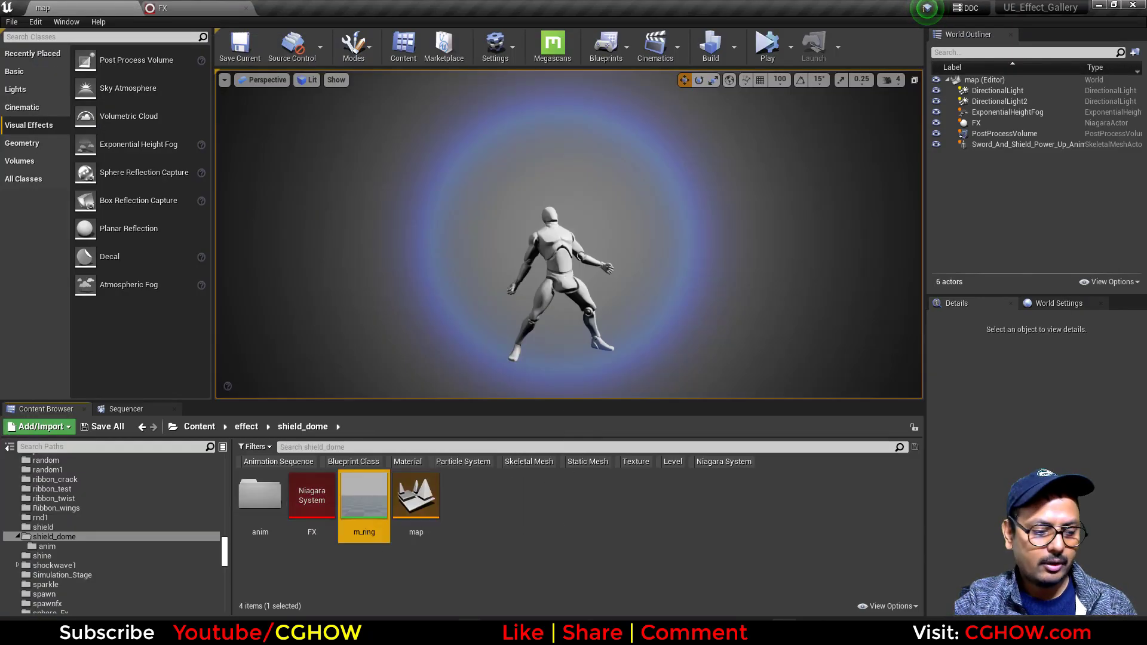
{"action": "key", "text": "ctrl+w"}
{"action": "type", "text": "m_Radial"}
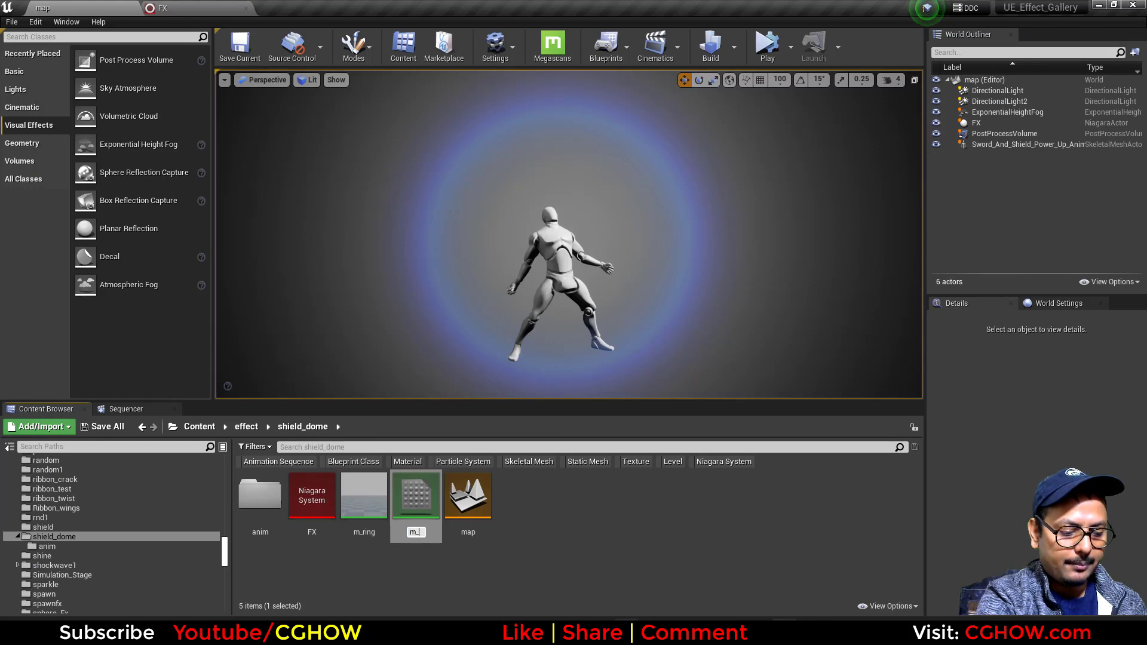
{"action": "key", "text": "Return"}
{"action": "key", "text": "Return"}
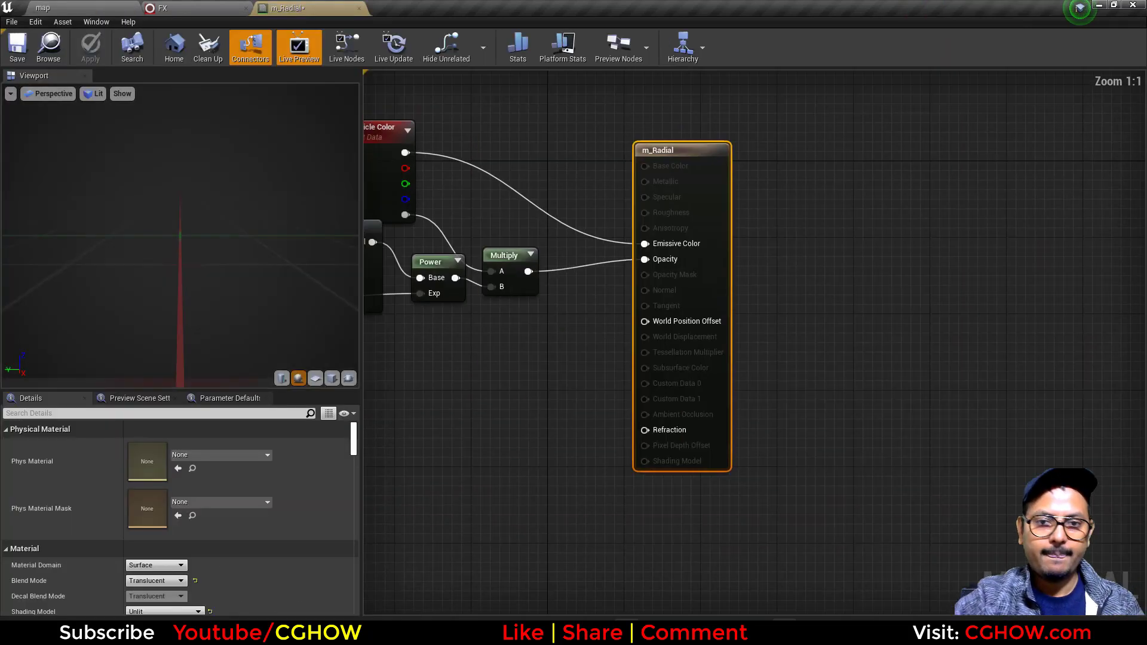
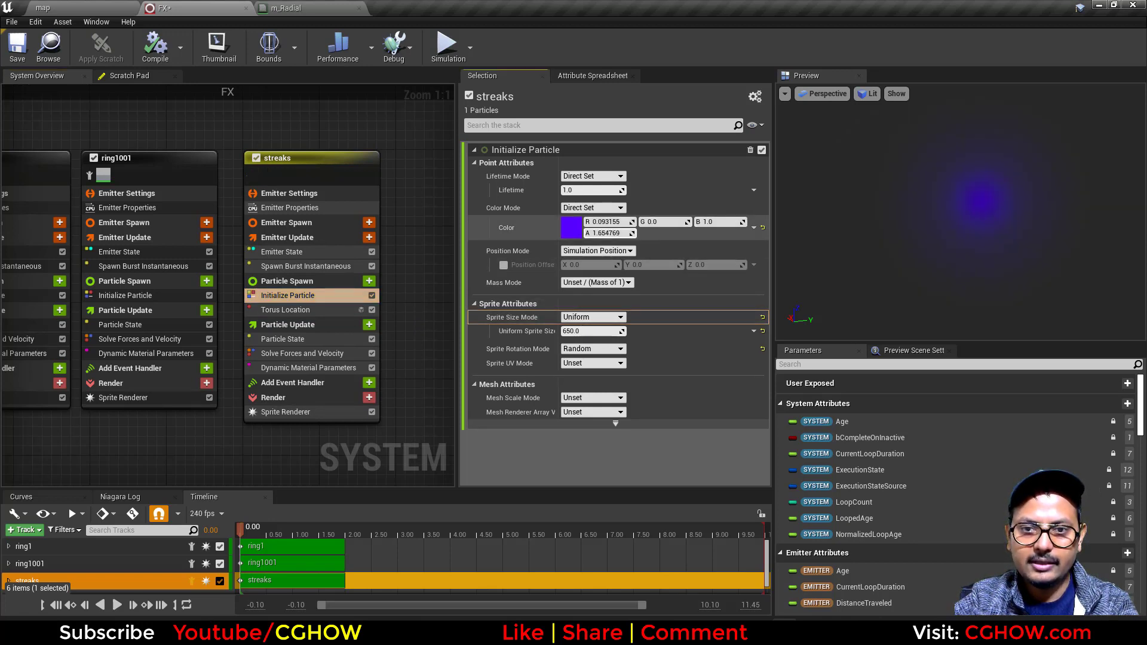
Step: Raise the streaks particle color alpha to about 79 and use a non-uniform sprite size of X 10, Y 100
{"action": "left_click_drag", "start_coordinate": [608, 233], "coordinate": [699, 233]}
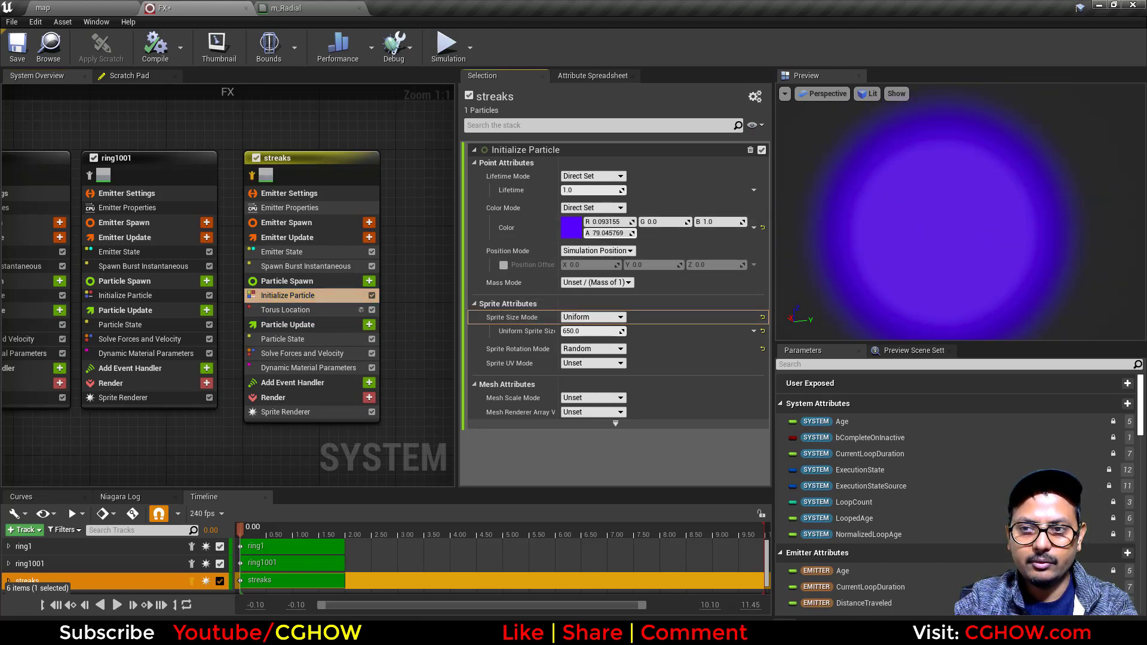
{"action": "left_click", "coordinate": [591, 316]}
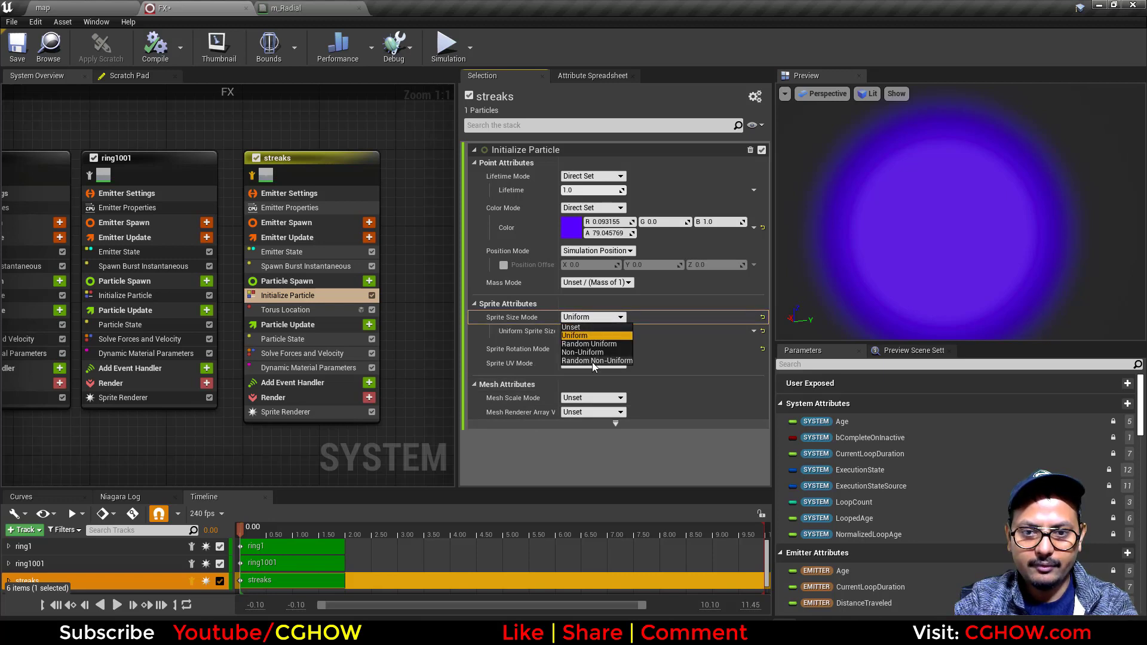
{"action": "left_click", "coordinate": [593, 361]}
{"action": "left_click", "coordinate": [600, 321]}
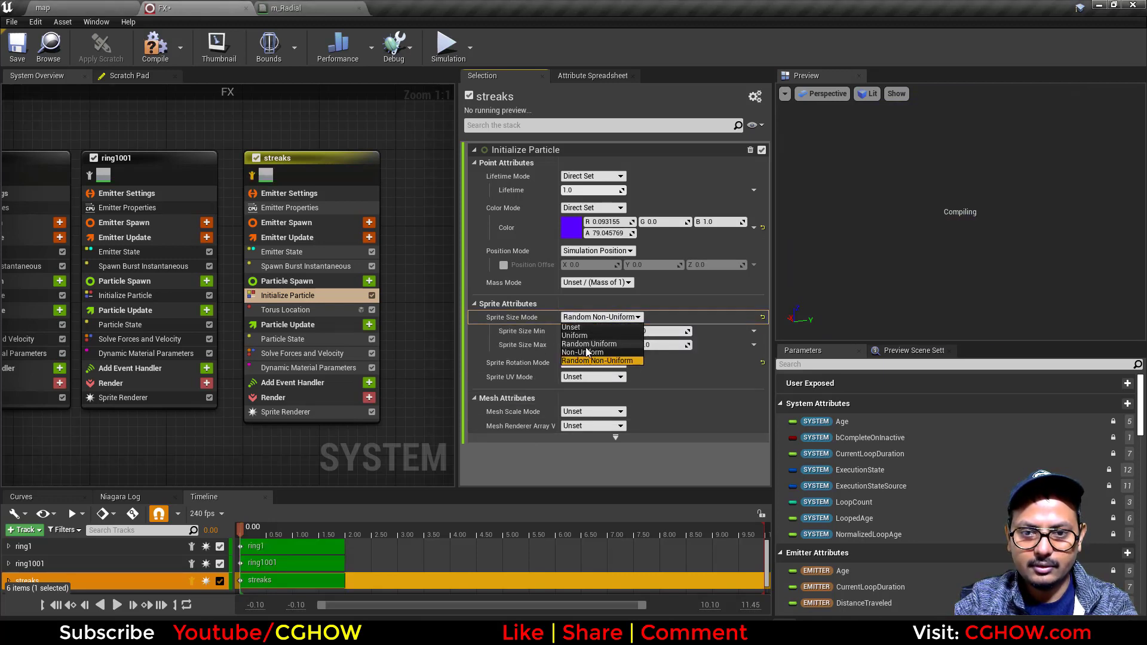
{"action": "left_click", "coordinate": [588, 344]}
{"action": "left_click", "coordinate": [578, 317]}
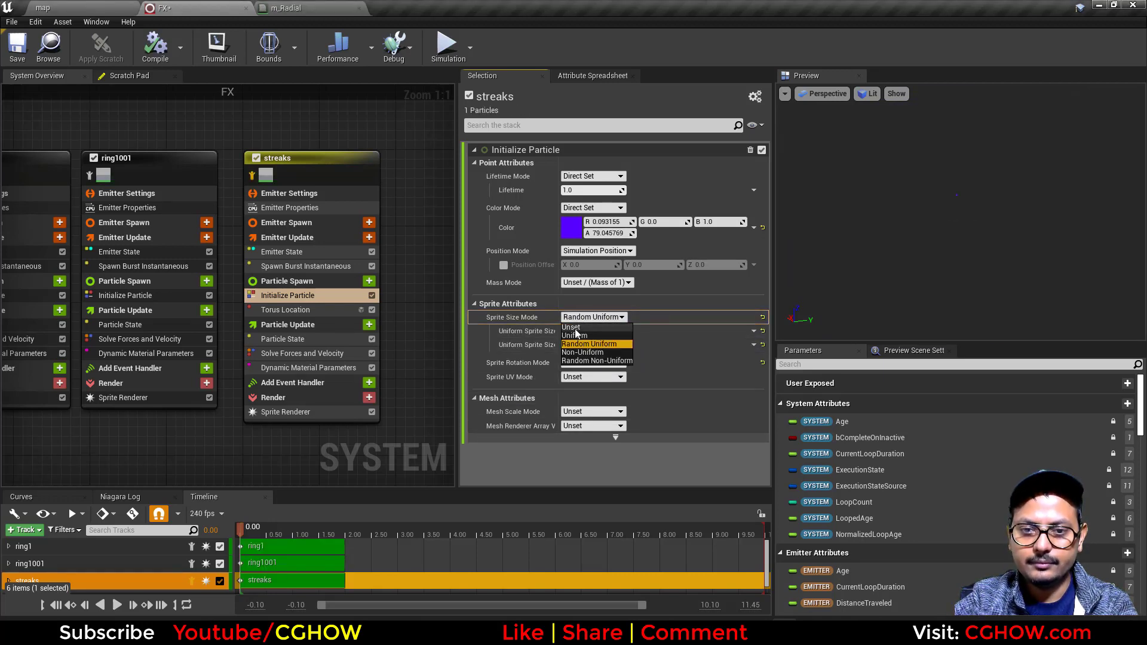
{"action": "left_click", "coordinate": [585, 352]}
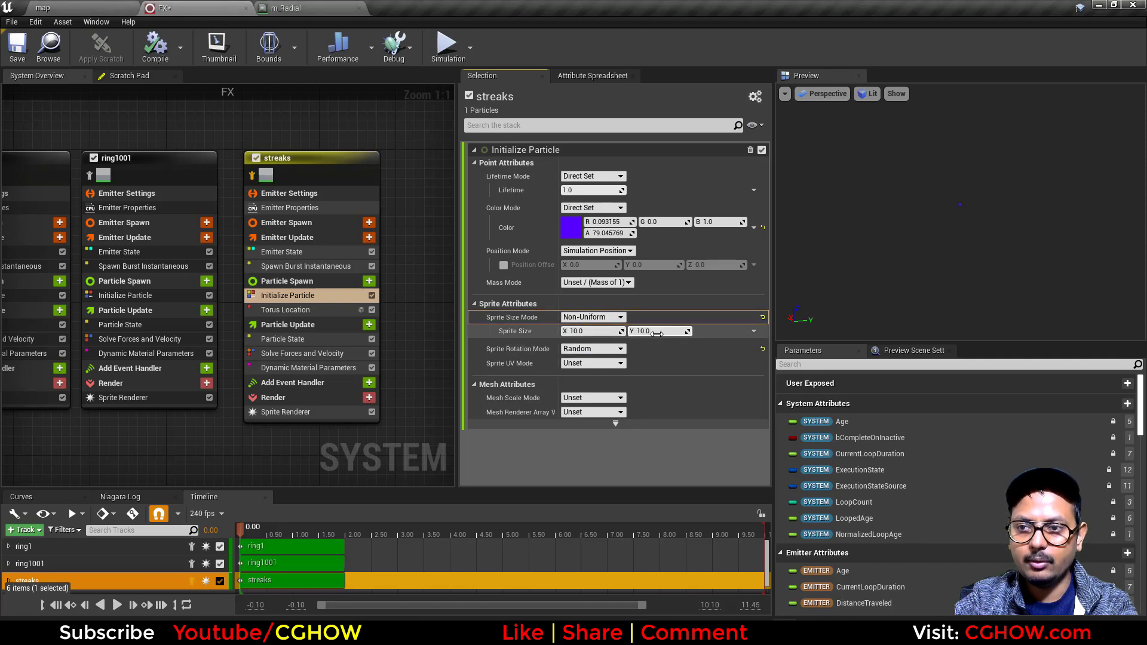
{"action": "key", "text": "Return"}
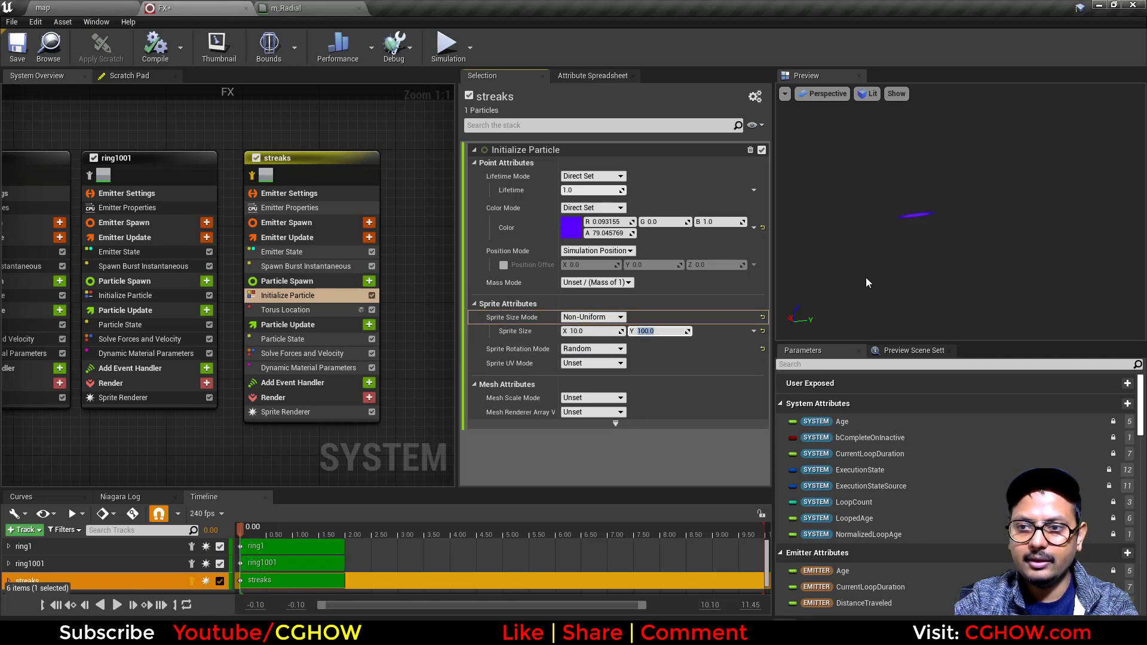
Step: Set the streaks emitter's instantaneous burst spawn count to 41
{"action": "left_click", "coordinate": [306, 266]}
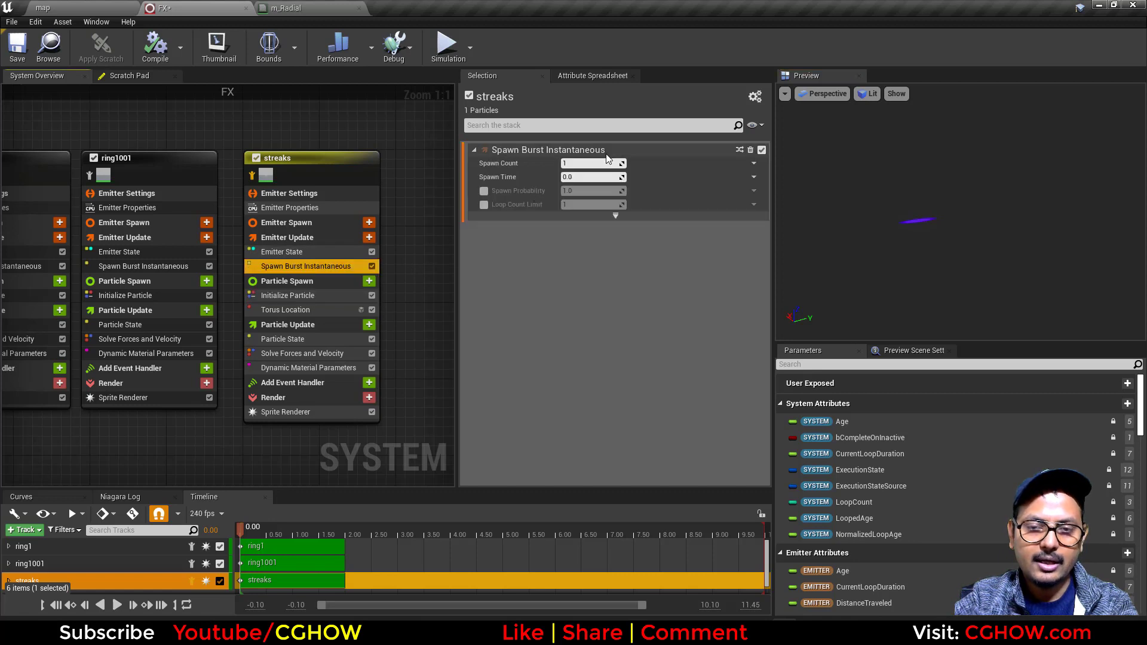
{"action": "left_click_drag", "start_coordinate": [584, 166], "coordinate": [608, 167]}
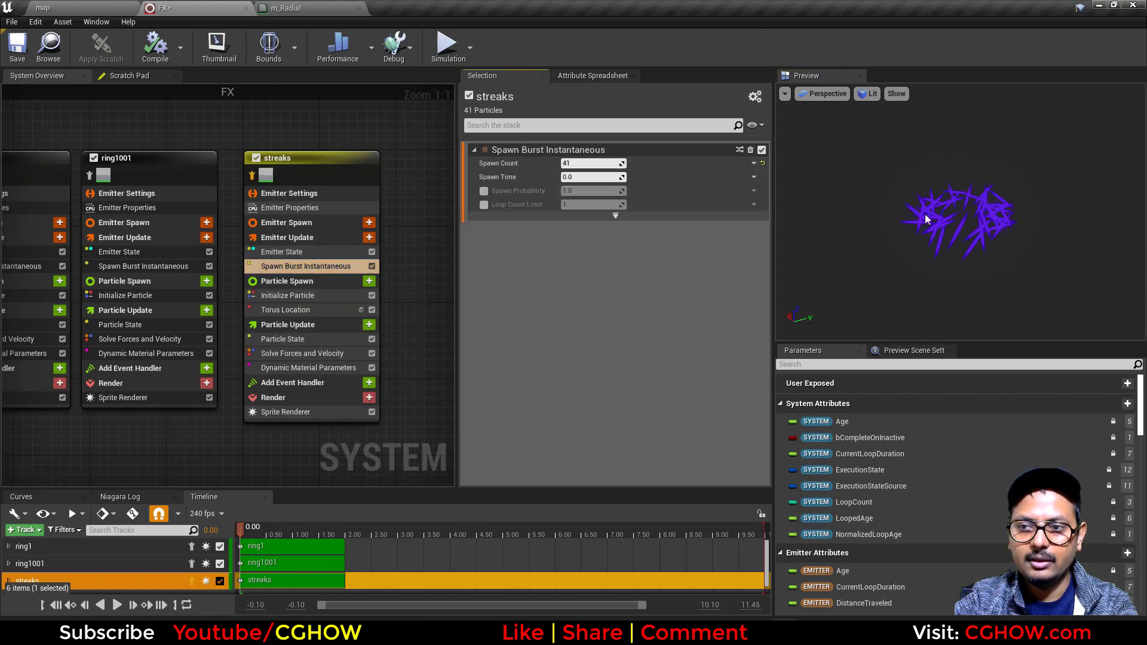
{"action": "left_click_drag", "start_coordinate": [927, 221], "coordinate": [956, 275]}
Step: Enable the torus axis in the streaks emitter's Torus Location module and set it to X 1, Y 0, Z 0
{"action": "left_click", "coordinate": [290, 309]}
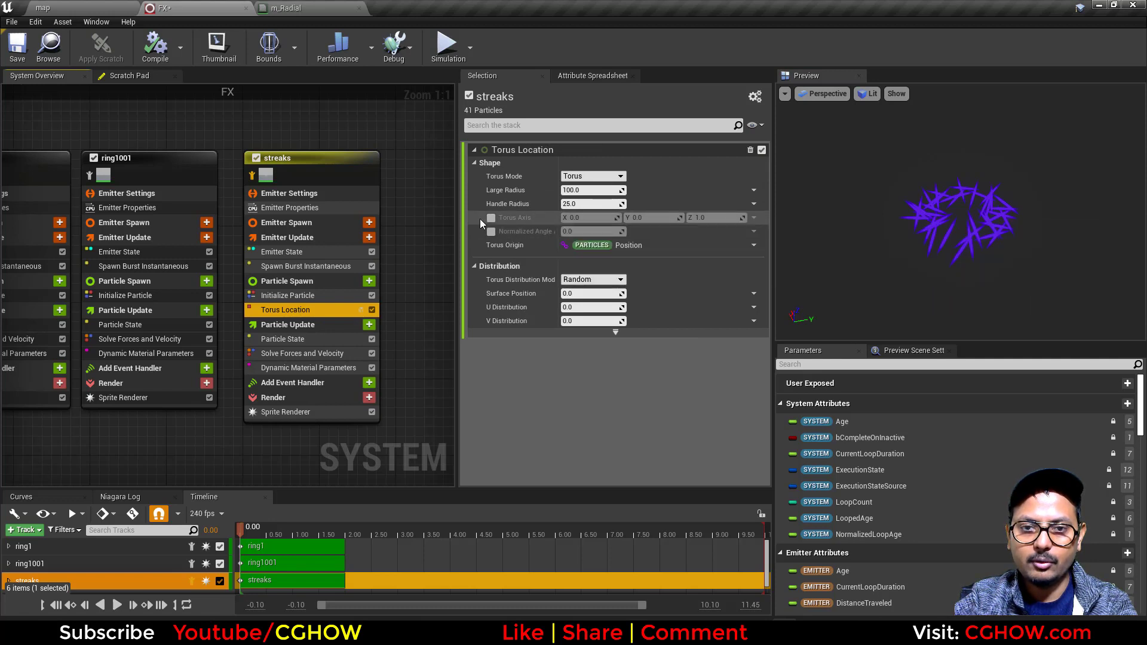
{"action": "left_click", "coordinate": [491, 217]}
{"action": "left_click", "coordinate": [717, 217]}
{"action": "type", "text": "0"}
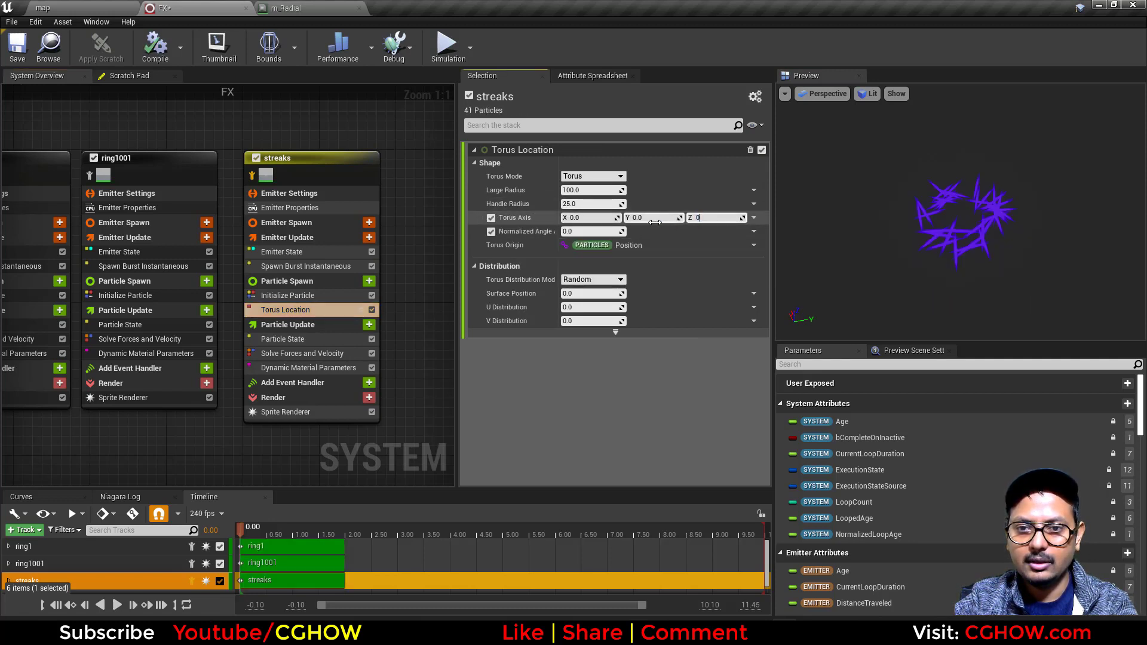
{"action": "left_click", "coordinate": [595, 218]}
{"action": "type", "text": "1"}
{"action": "key", "text": "Return"}
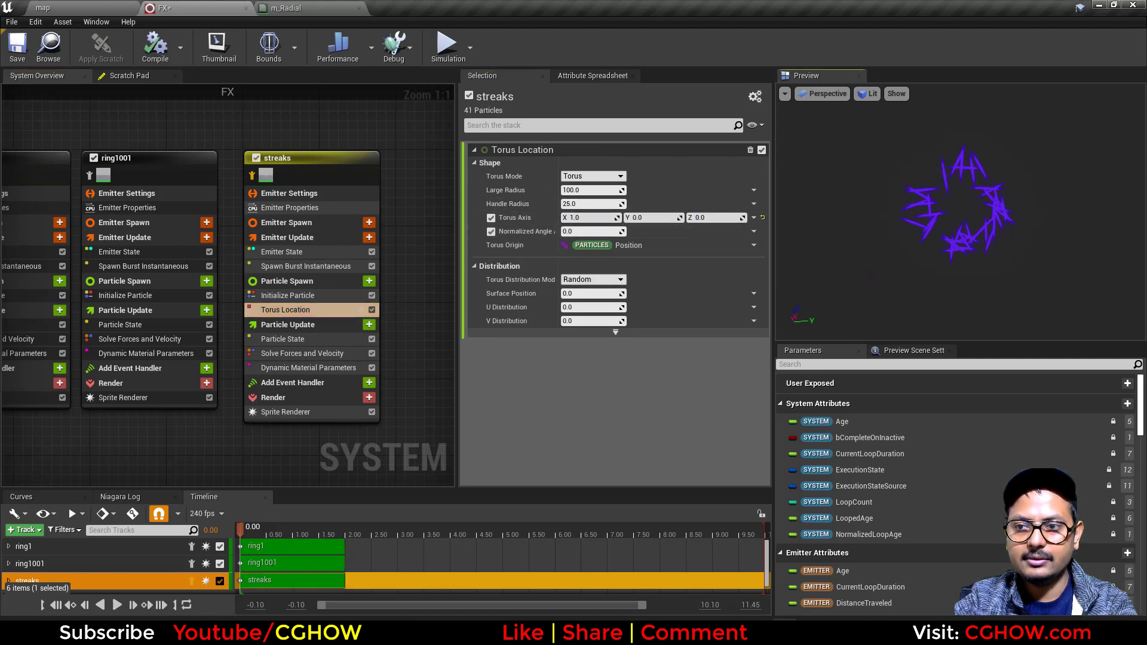
Step: Set the torus handle radius to 0 so the streaks spawn on a thin circle
{"action": "left_click", "coordinate": [593, 204]}
{"action": "type", "text": "0"}
{"action": "key", "text": "Return"}
{"action": "left_click", "coordinate": [986, 222]}
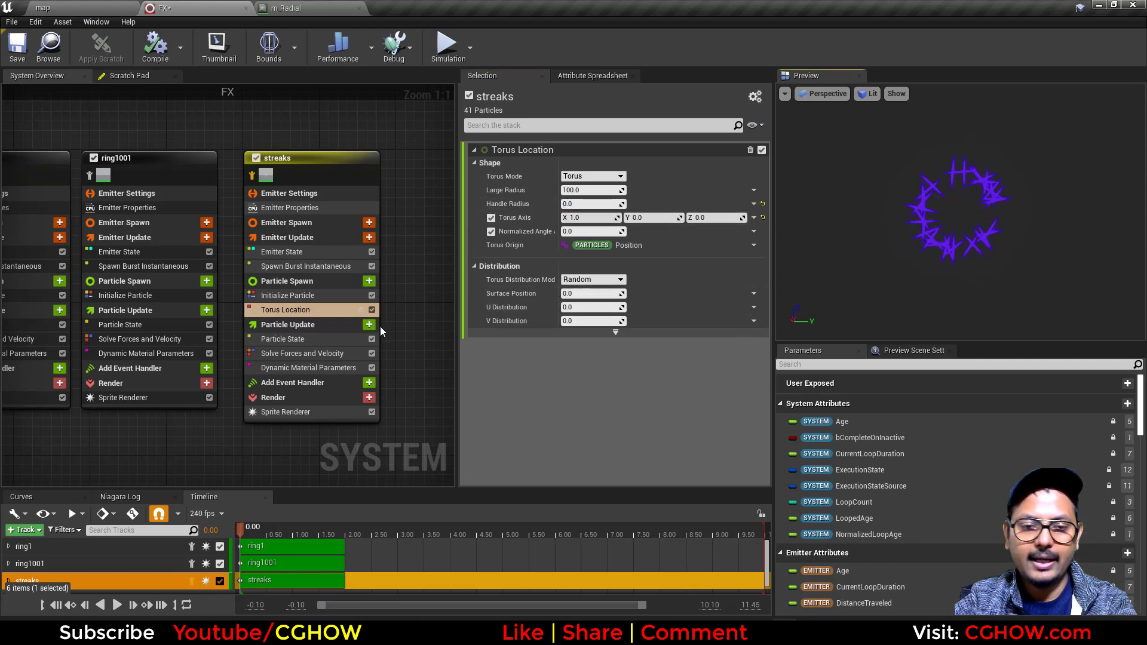
{"action": "left_click", "coordinate": [369, 282]}
{"action": "type", "text": "alin"}
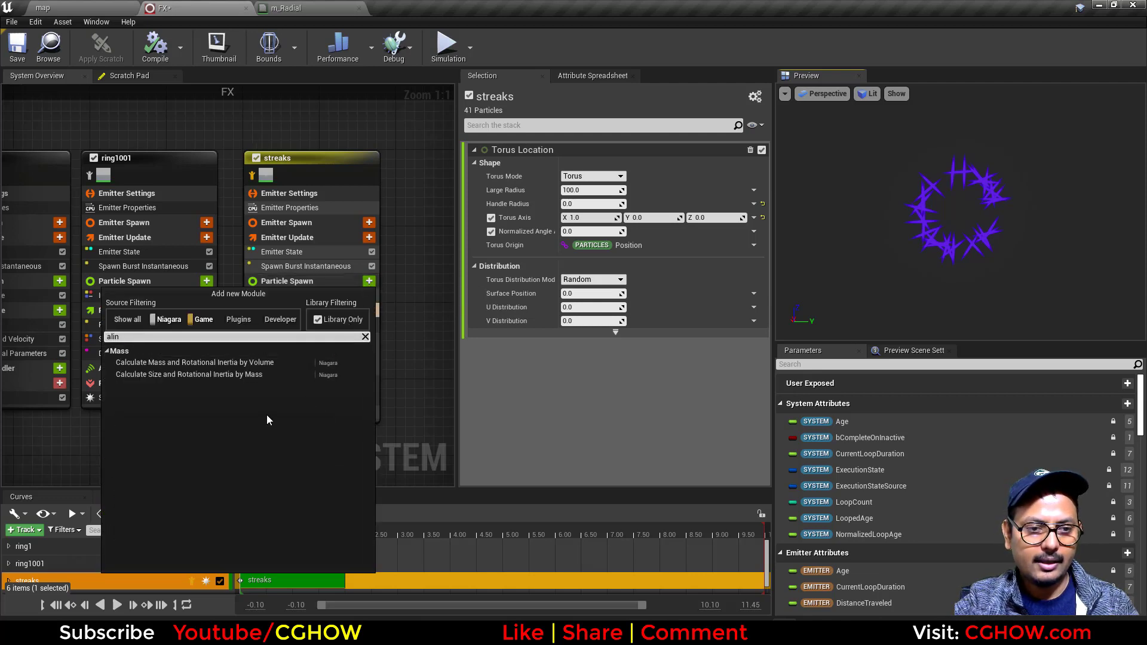
{"action": "key", "text": "Escape"}
Step: Set the streaks sprite renderer to Custom Alignment with the Custom Facing Vector facing mode
{"action": "left_click", "coordinate": [306, 410]}
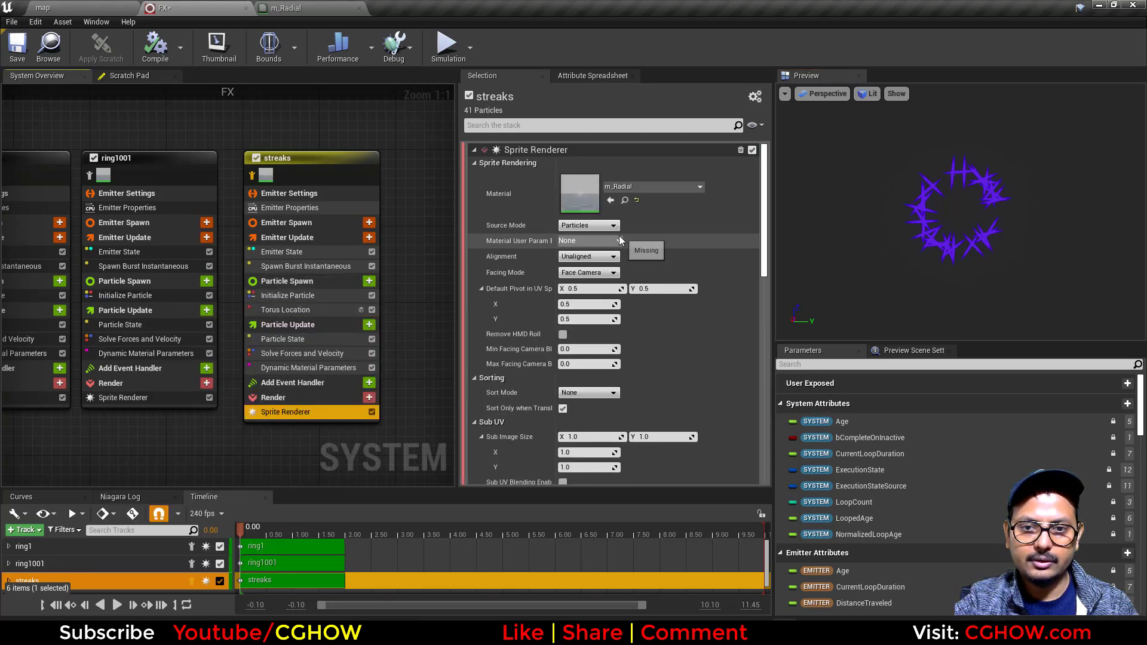
{"action": "left_click", "coordinate": [592, 257]}
{"action": "left_click", "coordinate": [592, 272]}
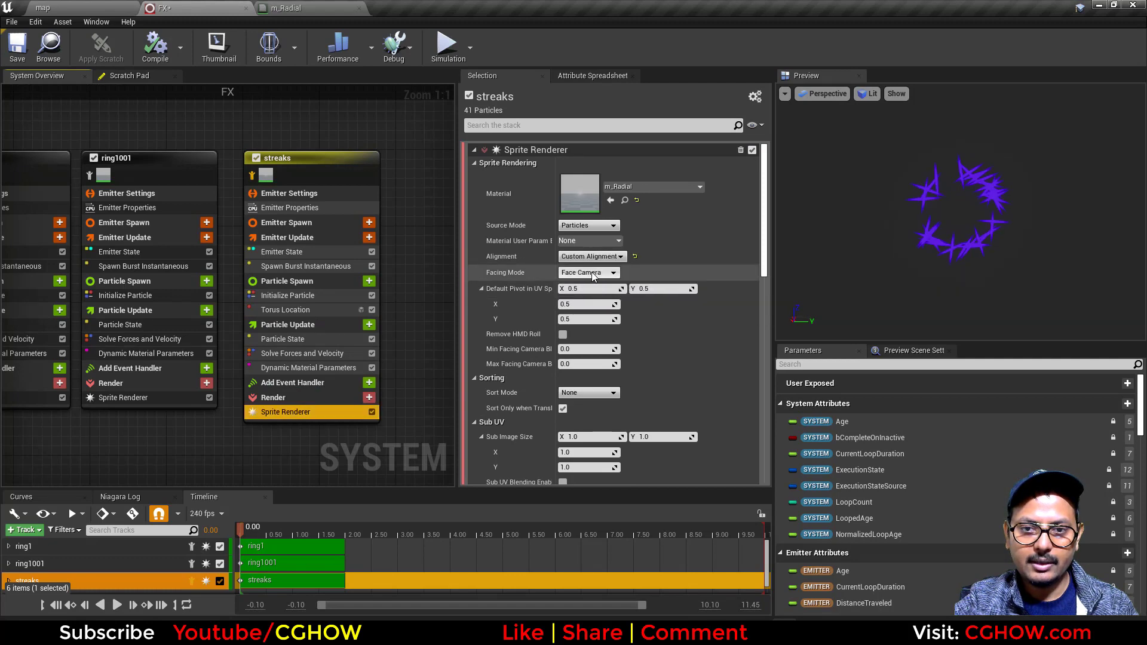
{"action": "left_click", "coordinate": [591, 272]}
{"action": "left_click", "coordinate": [601, 303]}
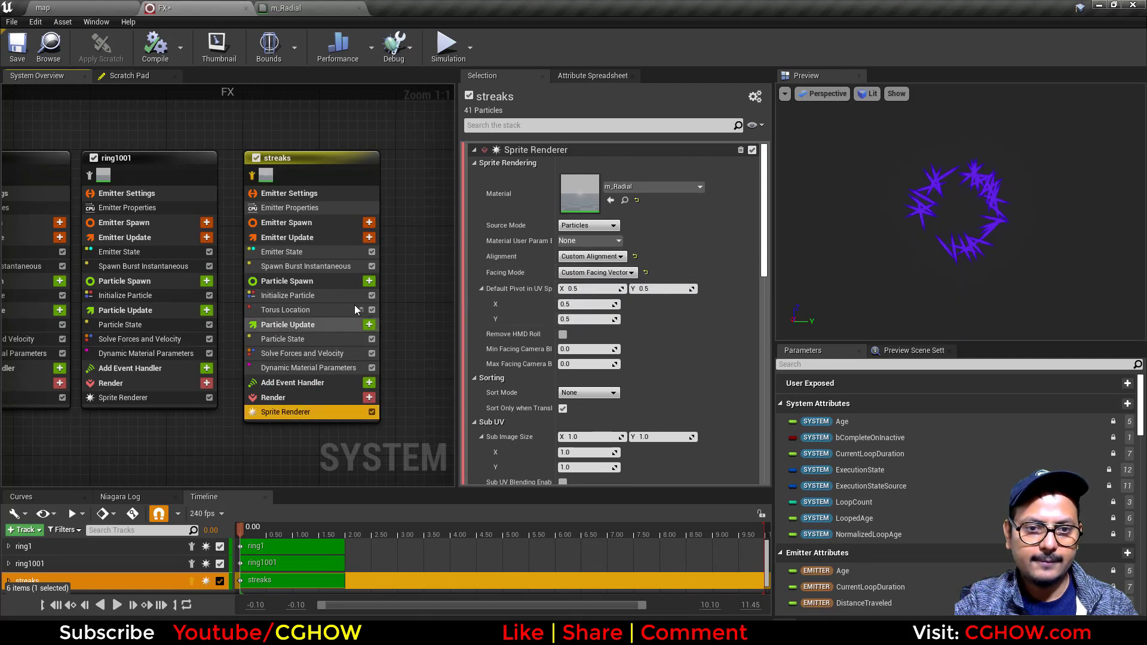
Step: Add an Align Sprite to Mesh Orientation module to the streaks emitter's Particle Spawn stage and disable it
{"action": "left_click", "coordinate": [368, 281]}
{"action": "type", "text": "alin"}
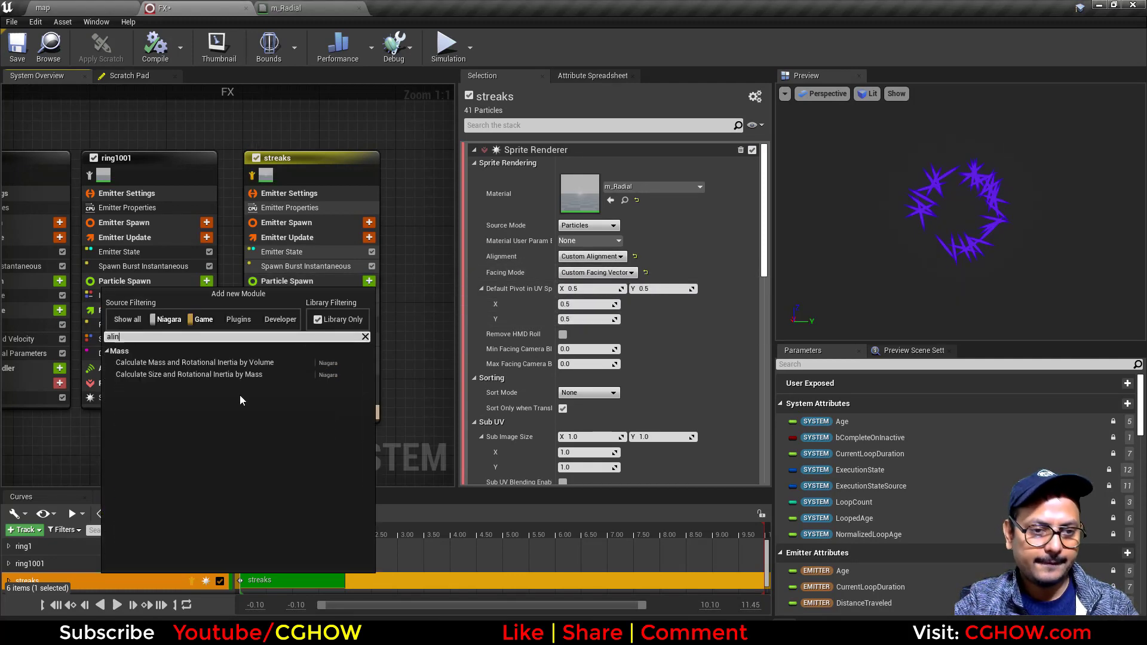
{"action": "left_click", "coordinate": [368, 282]}
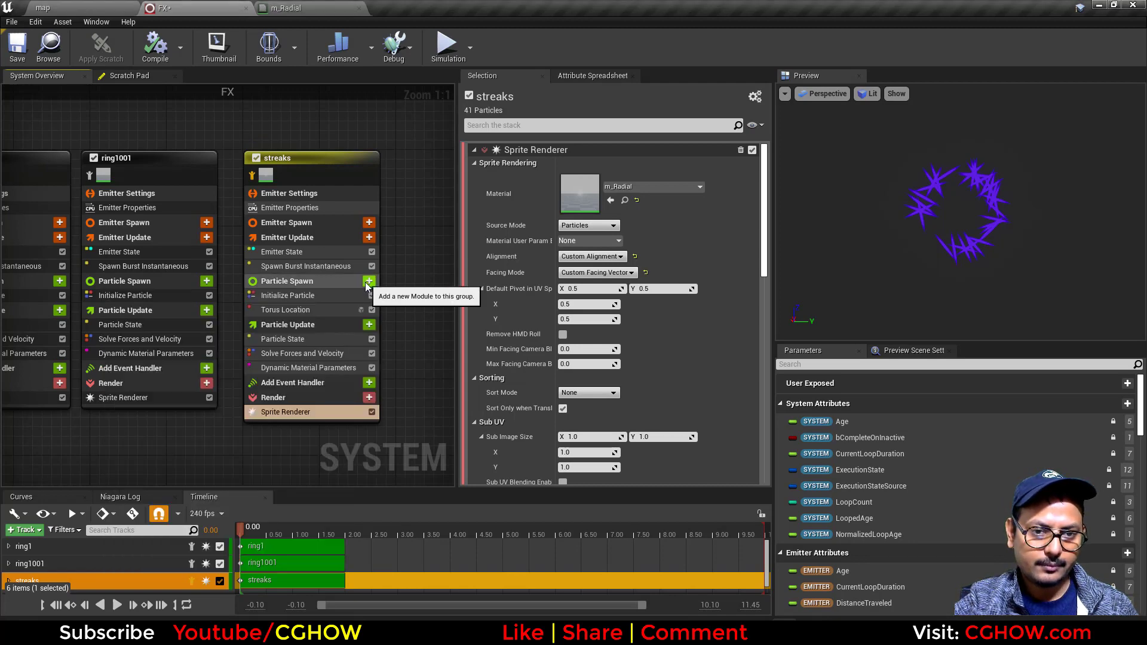
{"action": "left_click", "coordinate": [368, 282]}
{"action": "type", "text": "ali"}
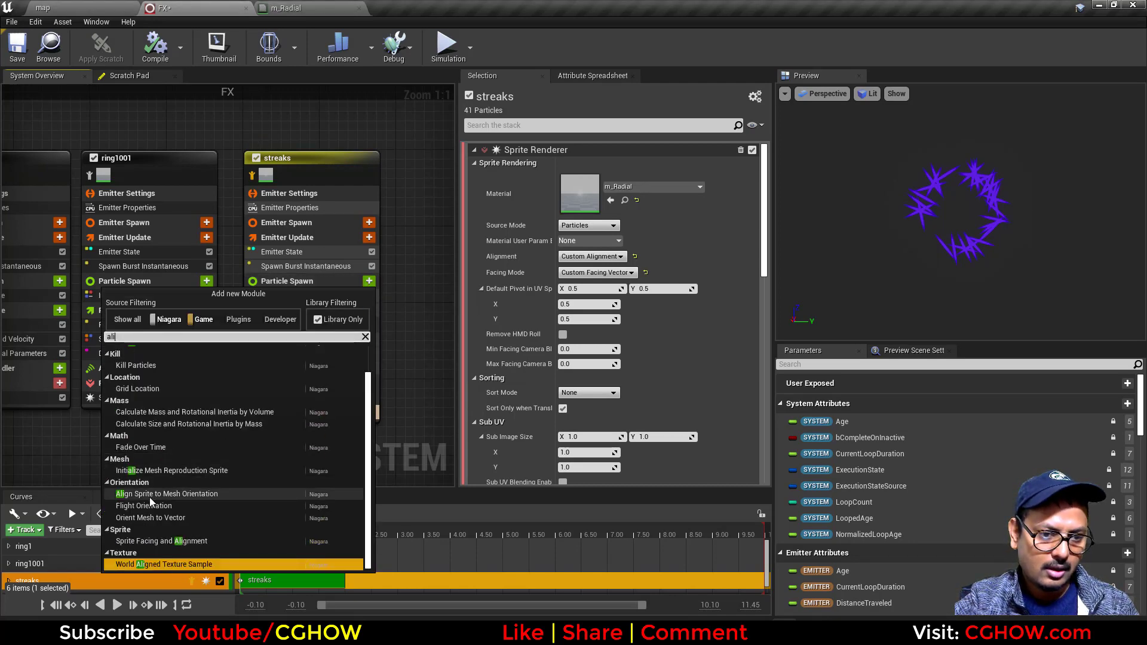
{"action": "left_click", "coordinate": [171, 493]}
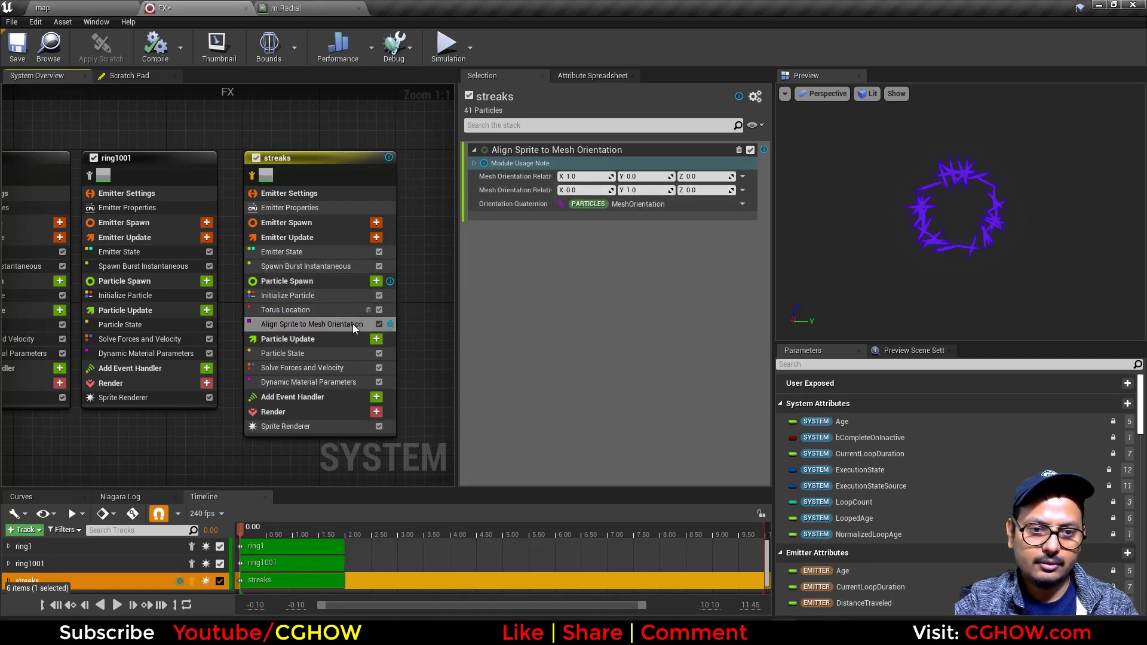
{"action": "left_click_drag", "start_coordinate": [332, 325], "coordinate": [379, 327]}
{"action": "left_click", "coordinate": [378, 324]}
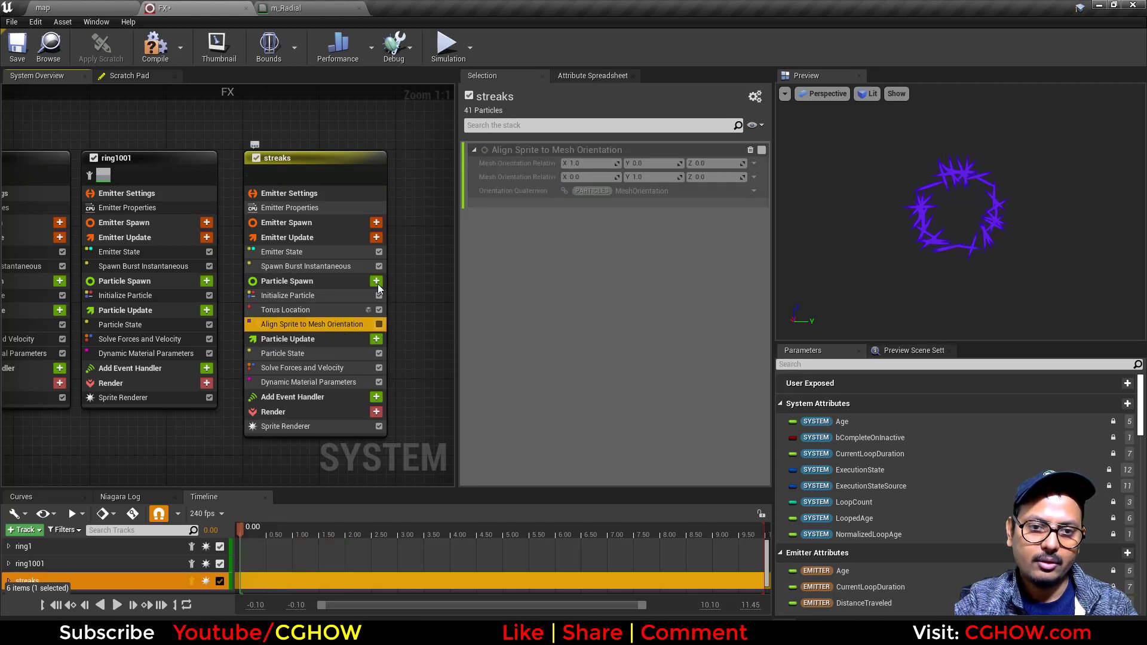
Step: Add an Initial Mesh Orientation module to the streaks Particle Spawn stage and link its orientation vector to Torus Location's TorusTangent output
{"action": "left_click", "coordinate": [376, 282]}
{"action": "type", "text": "ini"}
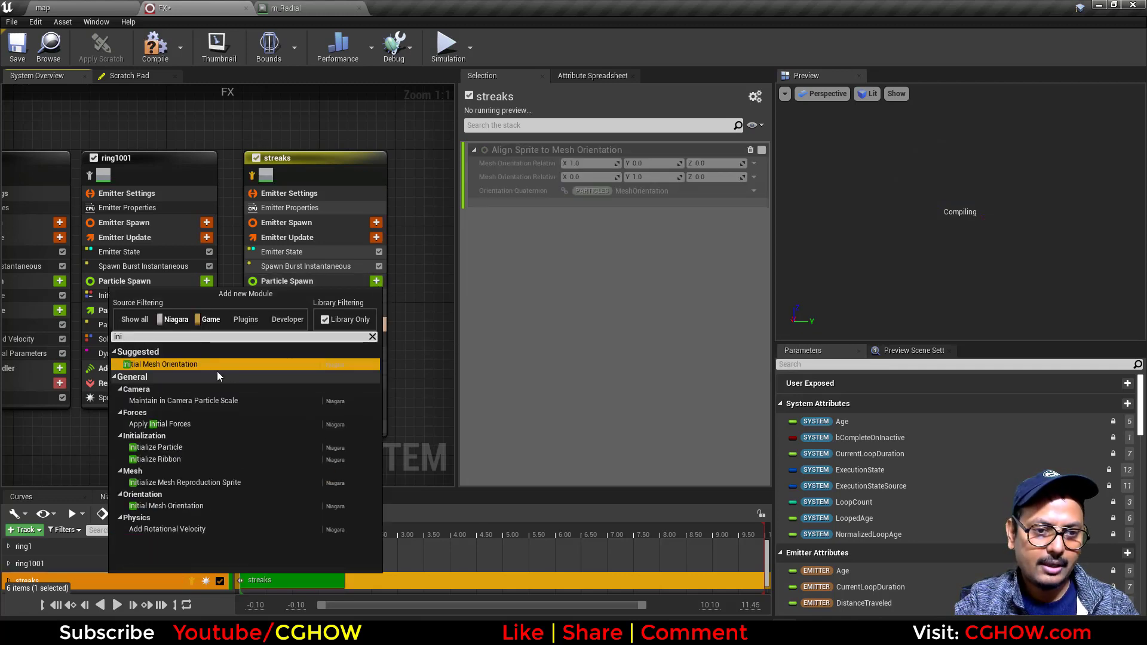
{"action": "left_click", "coordinate": [216, 366]}
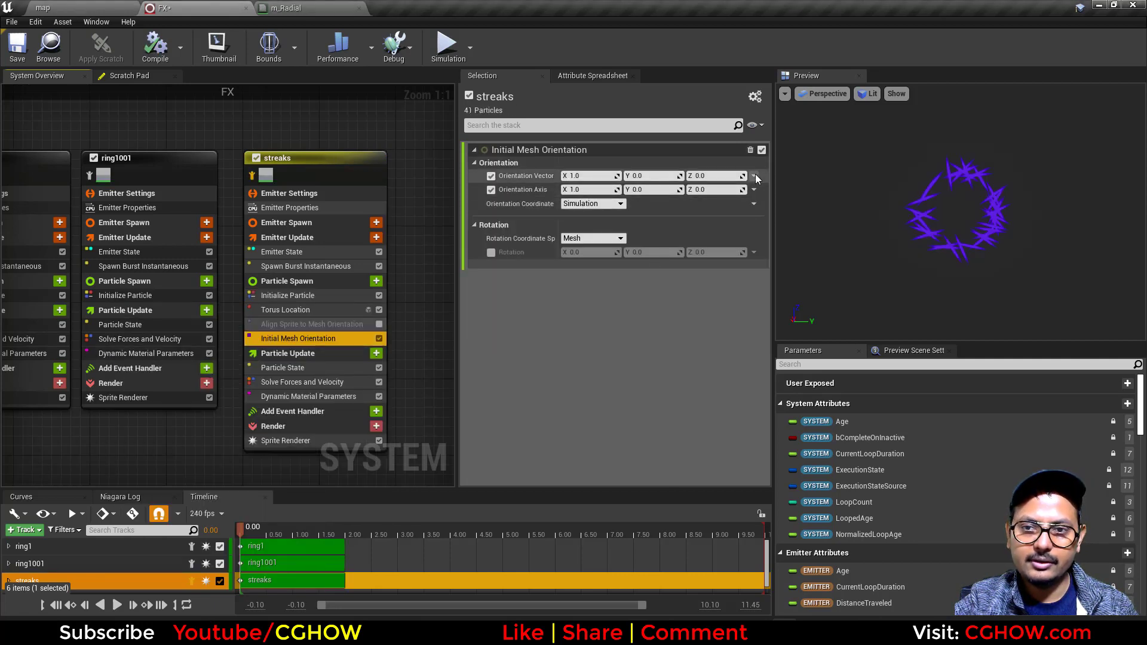
{"action": "left_click", "coordinate": [754, 176]}
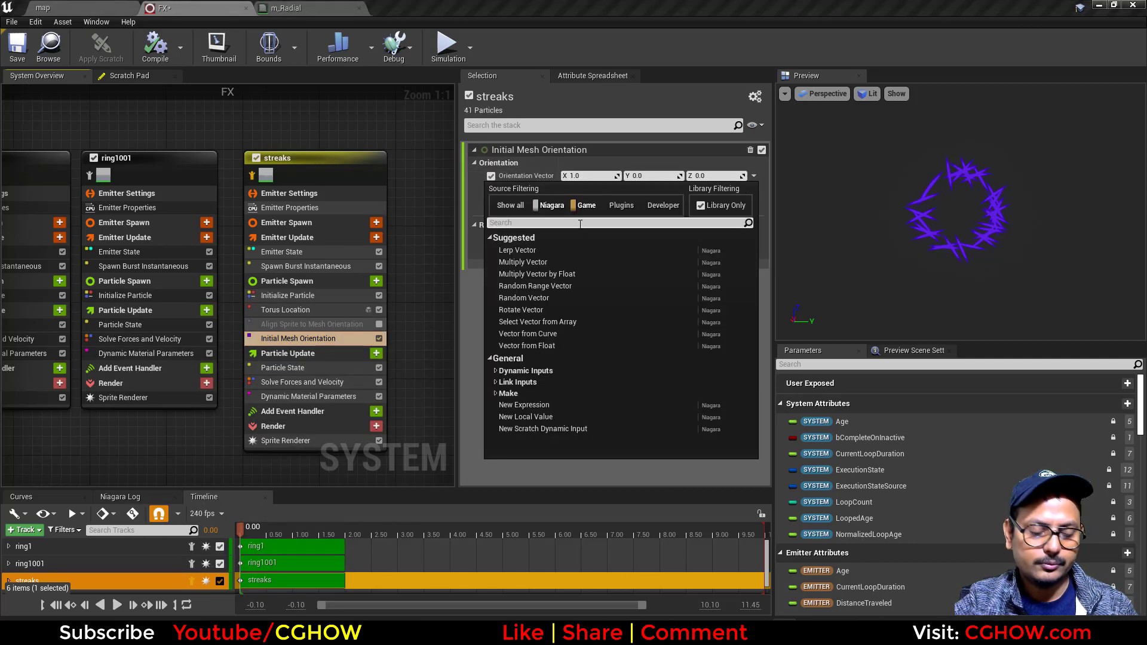
{"action": "type", "text": "toru"}
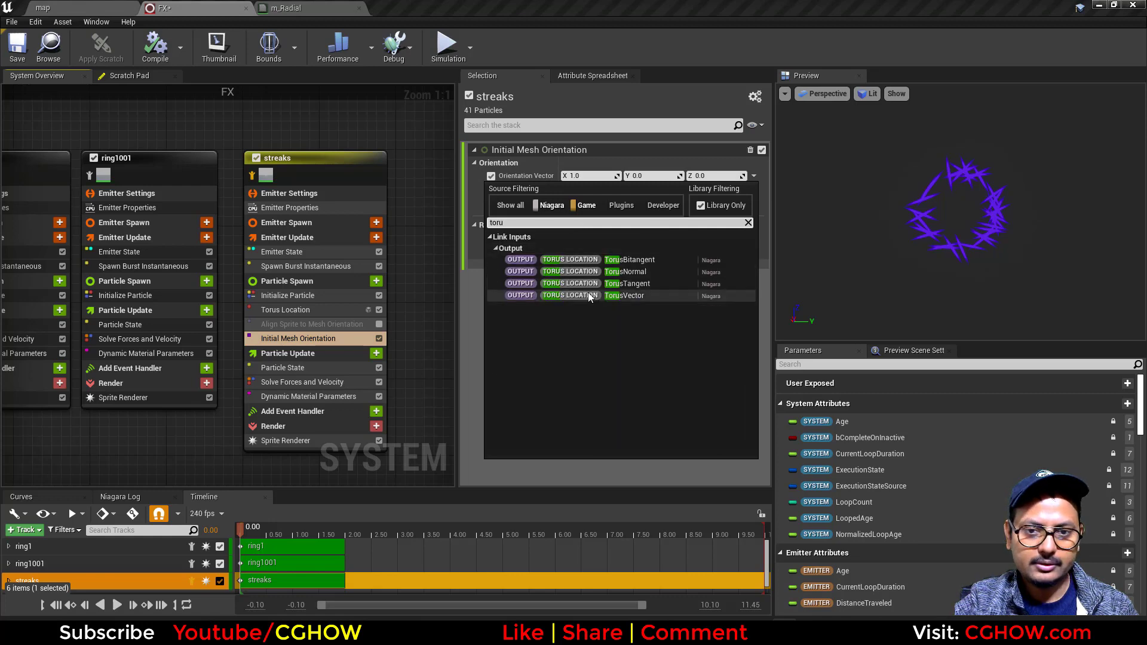
{"action": "left_click", "coordinate": [629, 284]}
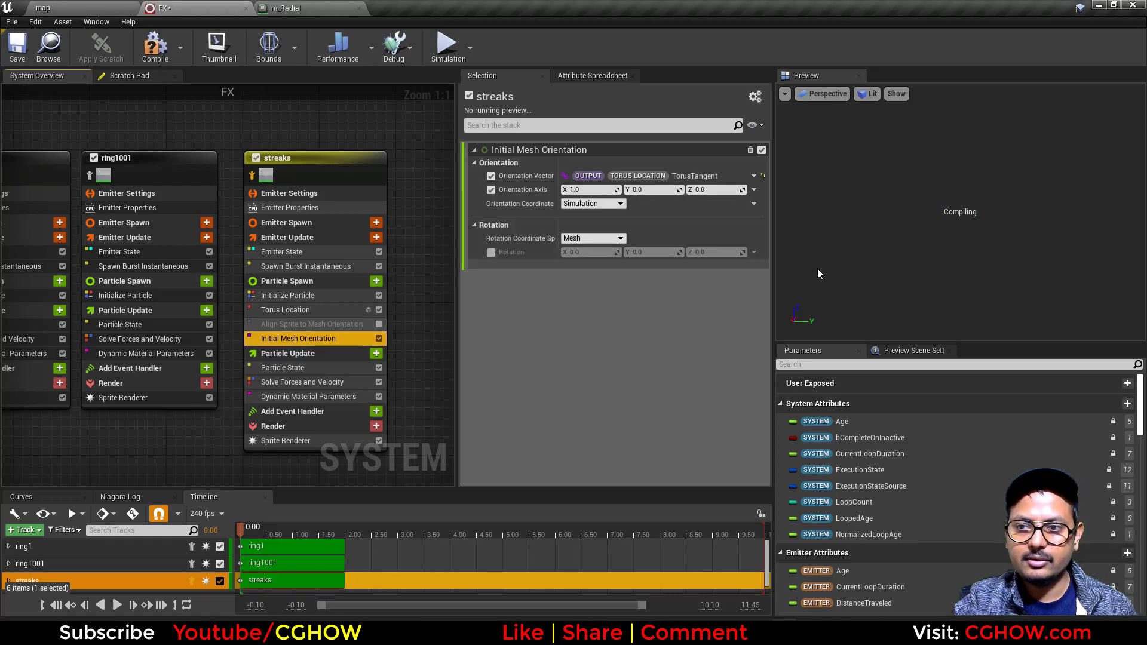
Step: Set the streaks sprite rotation mode to Unset and reopen the Initial Mesh Orientation settings
{"action": "left_click", "coordinate": [316, 295]}
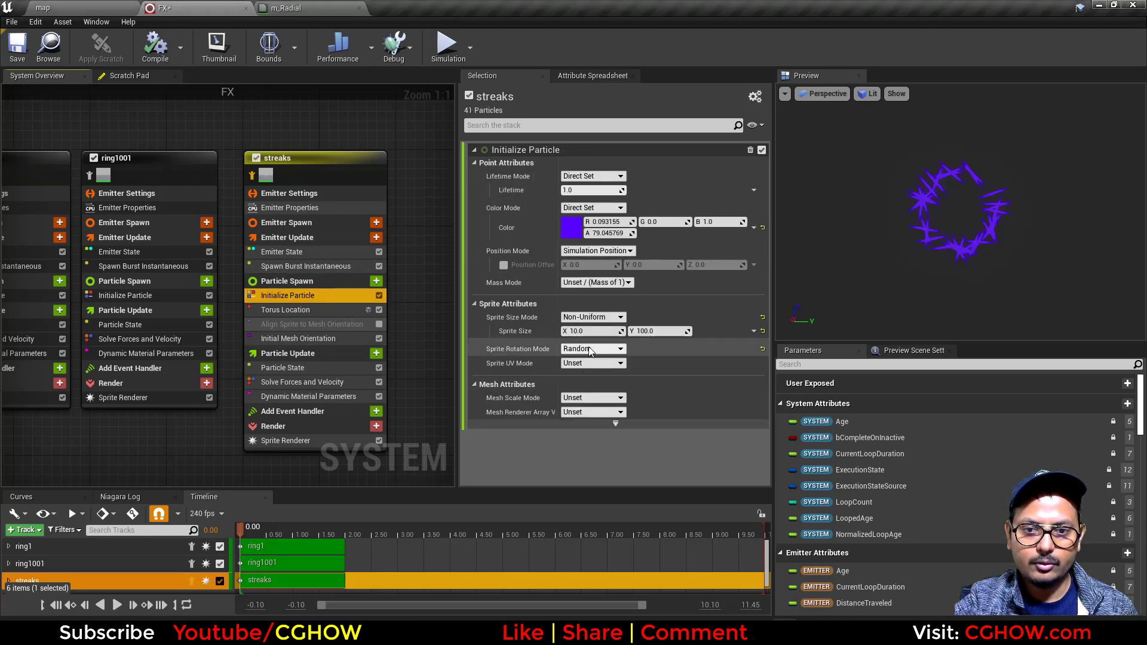
{"action": "left_click", "coordinate": [584, 365]}
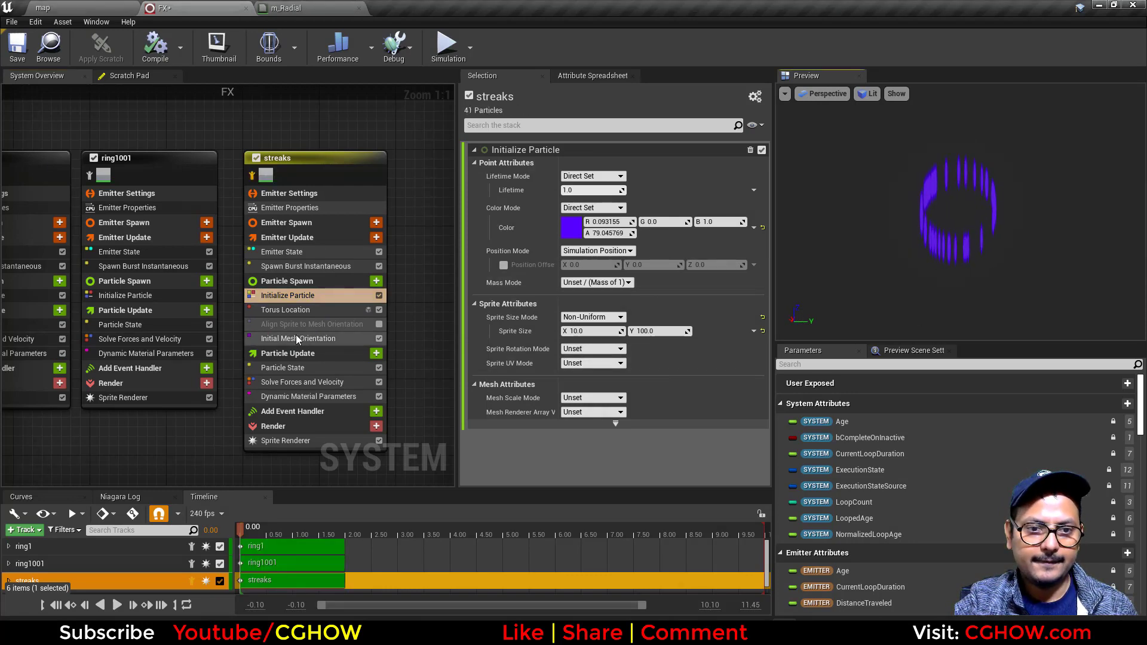
{"action": "left_click", "coordinate": [319, 339]}
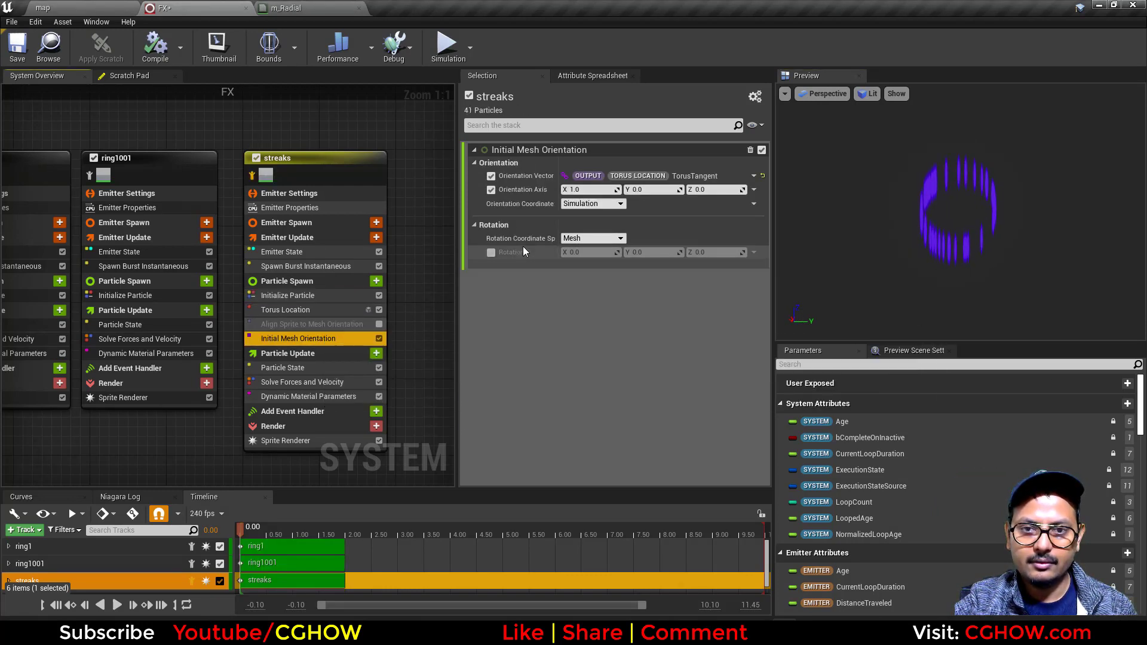
Step: Move Initial Mesh Orientation above Align Sprite to Mesh Orientation in the streaks Particle Spawn stage and enable Align Sprite to Mesh Orientation
{"action": "left_click_drag", "start_coordinate": [293, 339], "coordinate": [297, 321]}
{"action": "left_click", "coordinate": [379, 338]}
{"action": "left_click", "coordinate": [317, 338]}
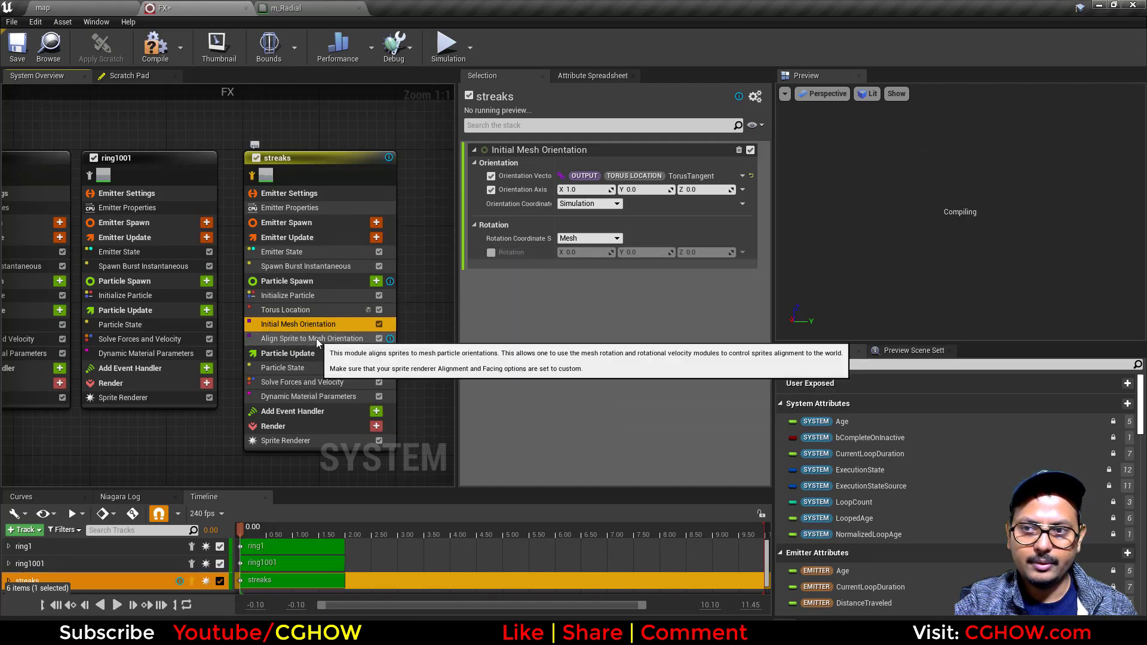
{"action": "left_click_drag", "start_coordinate": [866, 251], "coordinate": [902, 263]}
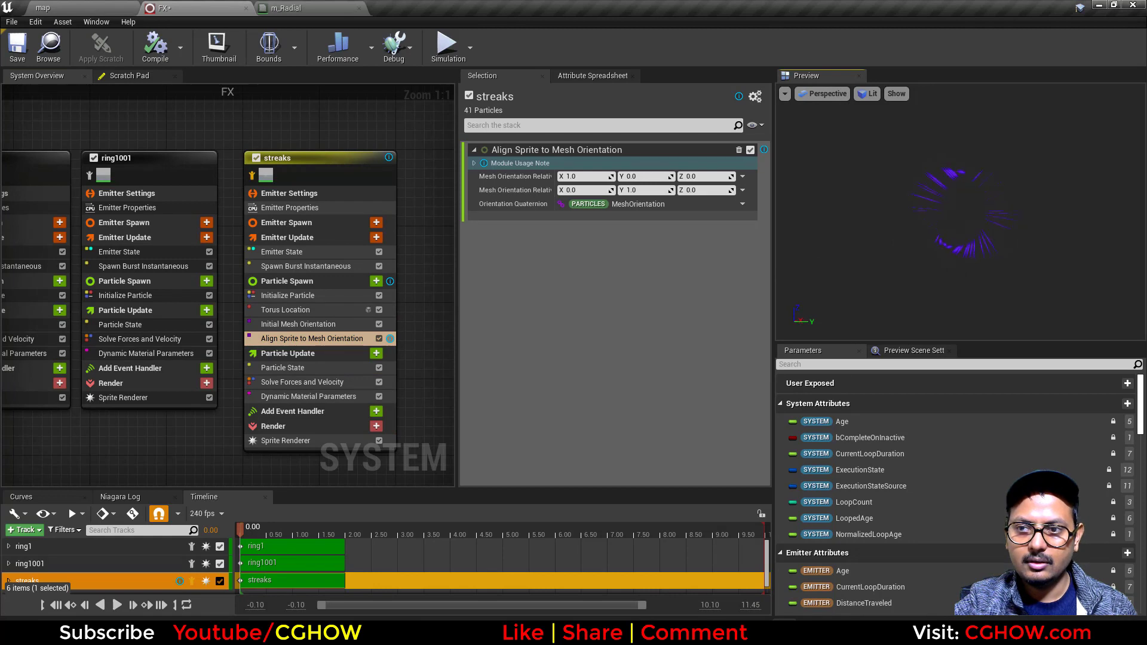
Step: Try the streaks Align Sprite to Mesh Orientation module's first relative vector at X 0, Y 0, Z 1
{"action": "left_click", "coordinate": [720, 178]}
{"action": "type", "text": "1"}
{"action": "mouse_move", "coordinate": [867, 239]}
{"action": "left_mouse_down"}
{"action": "mouse_move", "coordinate": [908, 251]}
{"action": "mouse_move", "coordinate": [878, 257]}
{"action": "left_mouse_up"}
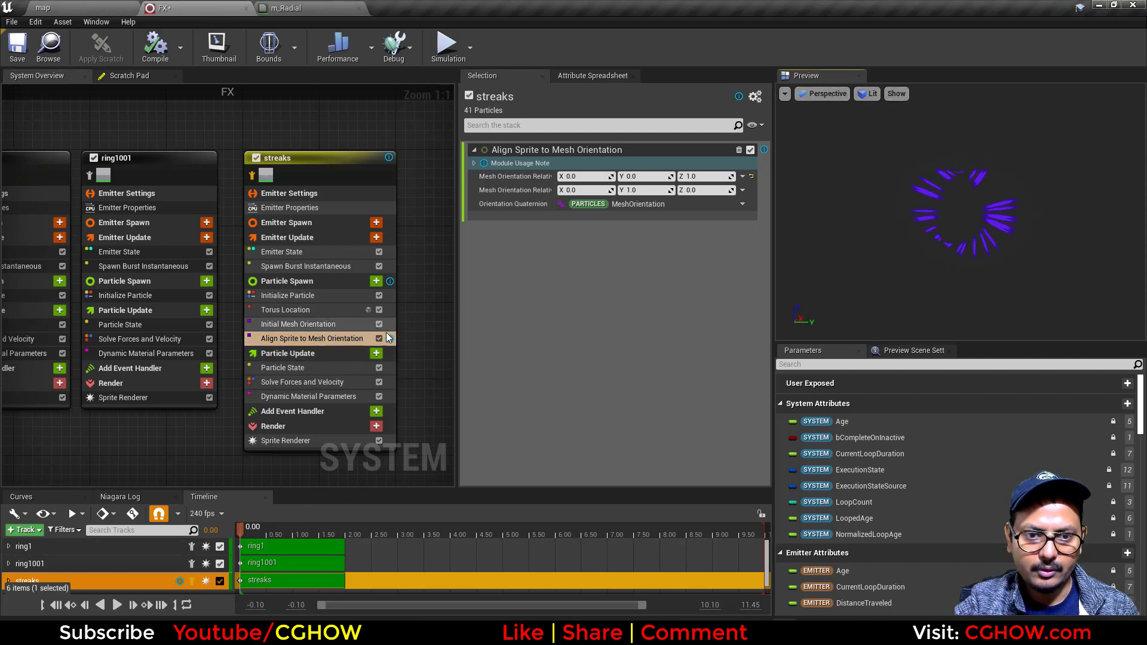
Step: Set the first relative vector of Align Sprite to Mesh Orientation back to X 1, Y 0, Z 0
{"action": "left_click", "coordinate": [693, 177]}
{"action": "type", "text": "0"}
{"action": "left_click", "coordinate": [592, 177]}
{"action": "type", "text": "1"}
{"action": "key", "text": "Return"}
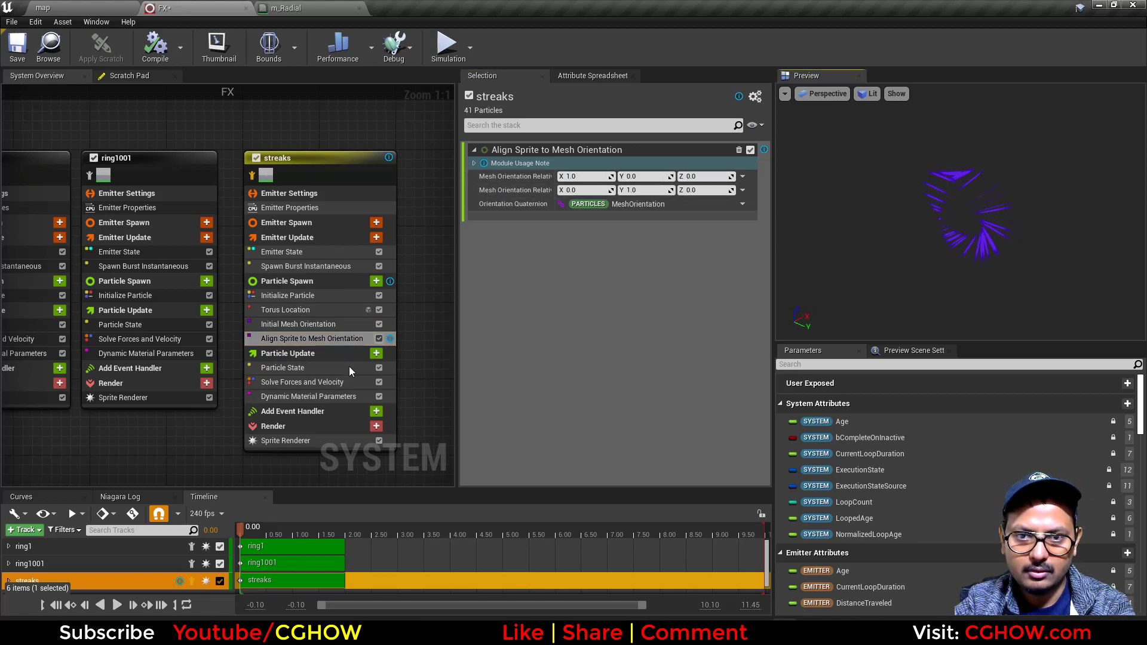
Step: Disable Align Sprite to Mesh Orientation and enable the Rotation setting in the streaks Initial Mesh Orientation module
{"action": "left_click", "coordinate": [379, 338]}
{"action": "left_click", "coordinate": [345, 326]}
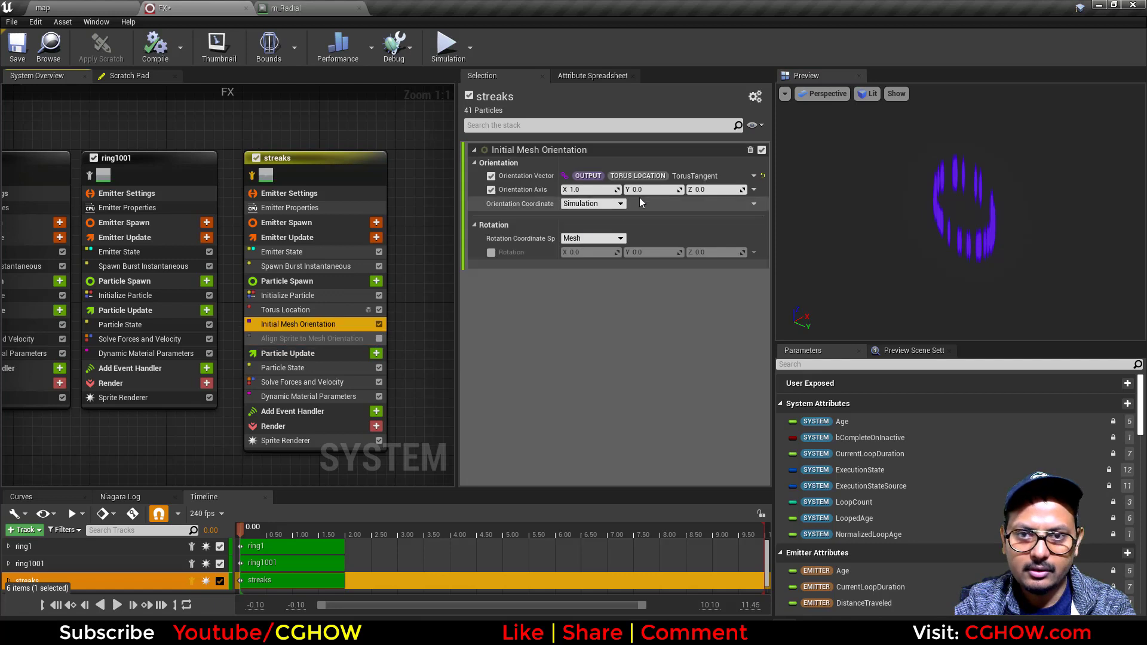
{"action": "left_click", "coordinate": [491, 252]}
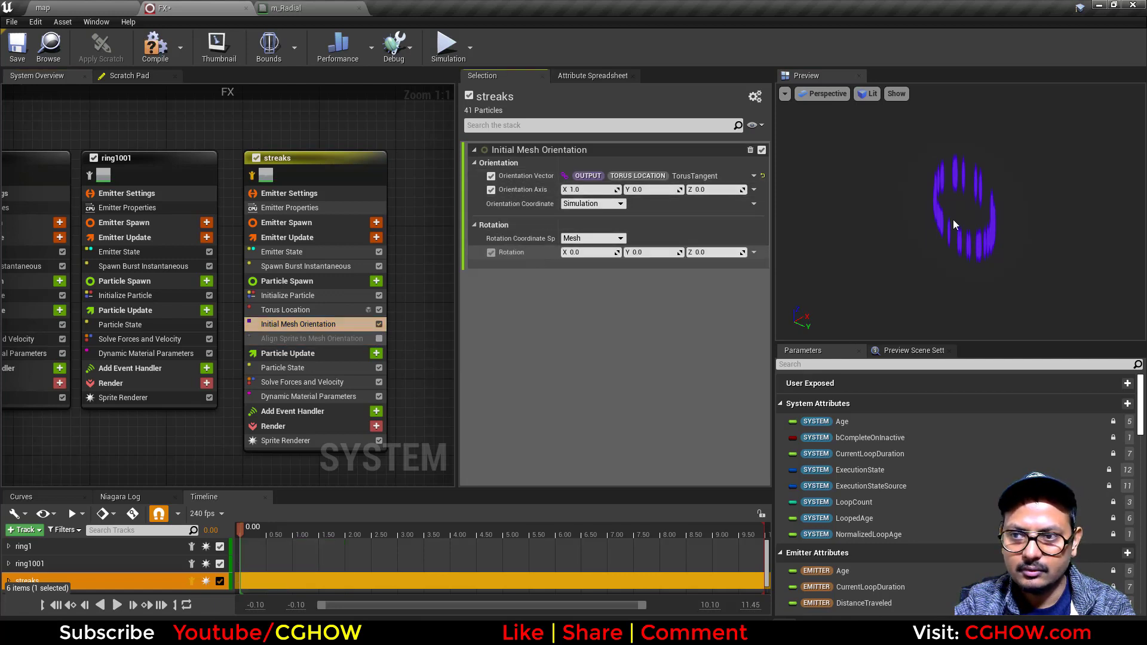
{"action": "left_click_drag", "start_coordinate": [953, 225], "coordinate": [1040, 225]}
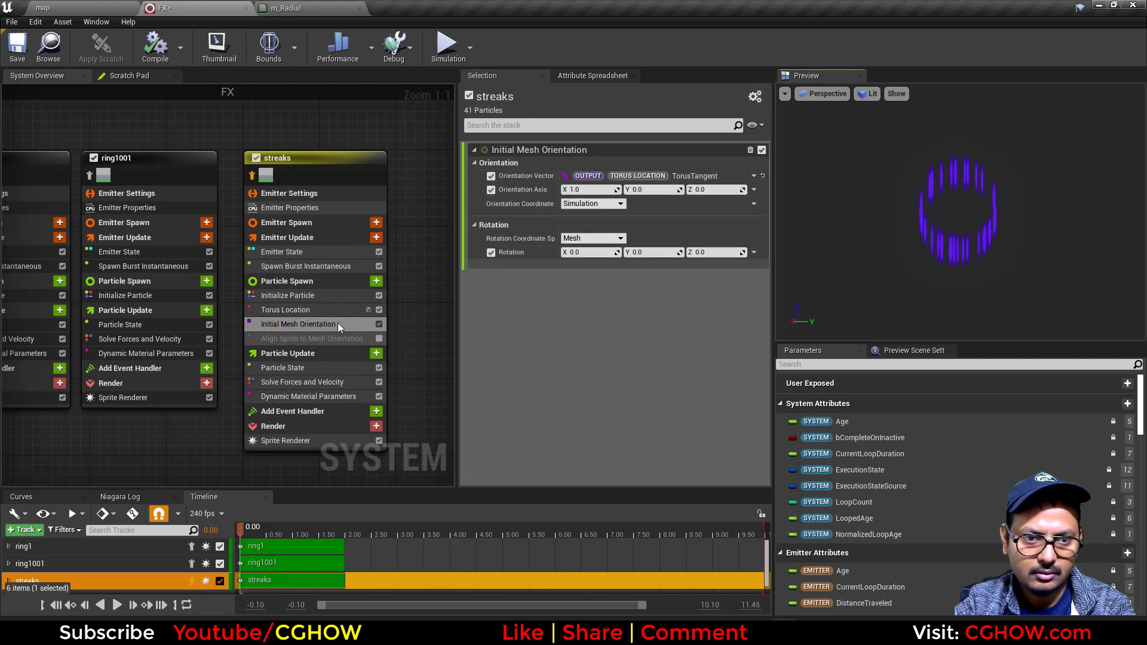
Step: Check the streaks spawn and renderer settings, then try rotation values in Initial Mesh Orientation, leaving its X and Y rotation at 0
{"action": "left_click", "coordinate": [300, 310]}
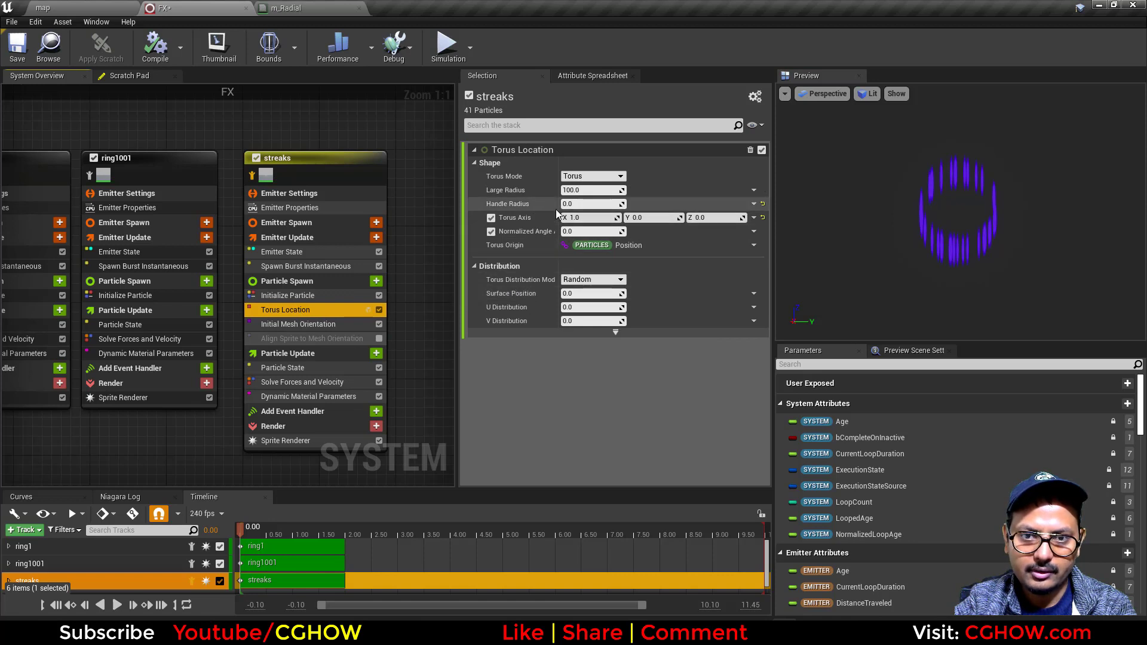
{"action": "left_click_drag", "start_coordinate": [571, 203], "coordinate": [596, 204]}
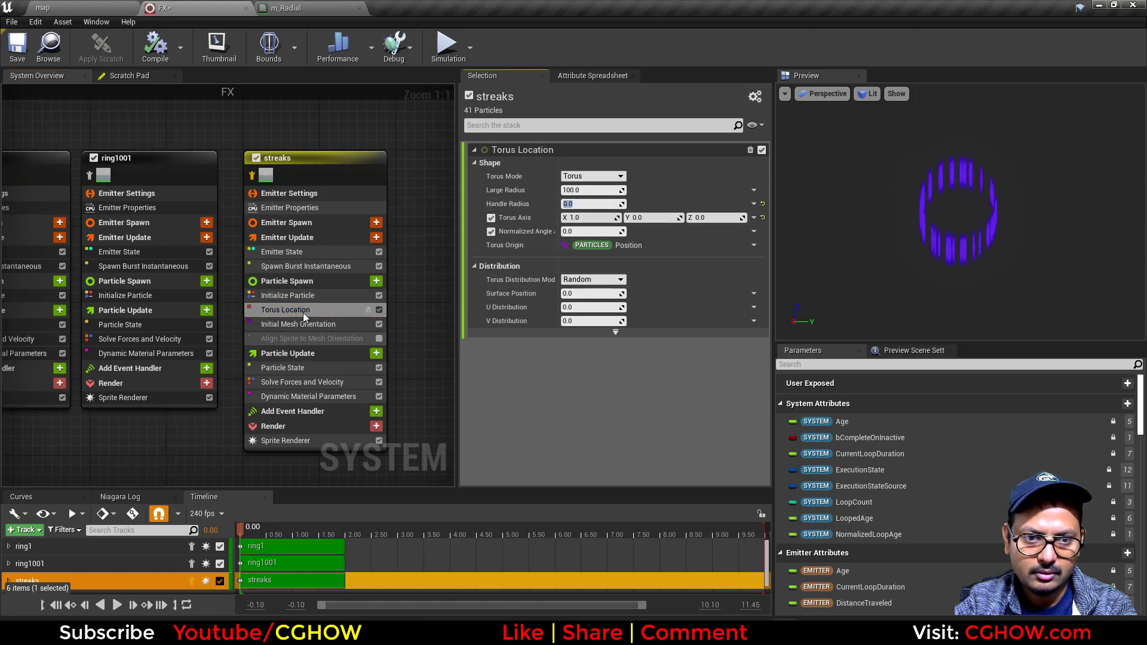
{"action": "left_click", "coordinate": [298, 297]}
{"action": "left_click", "coordinate": [328, 439]}
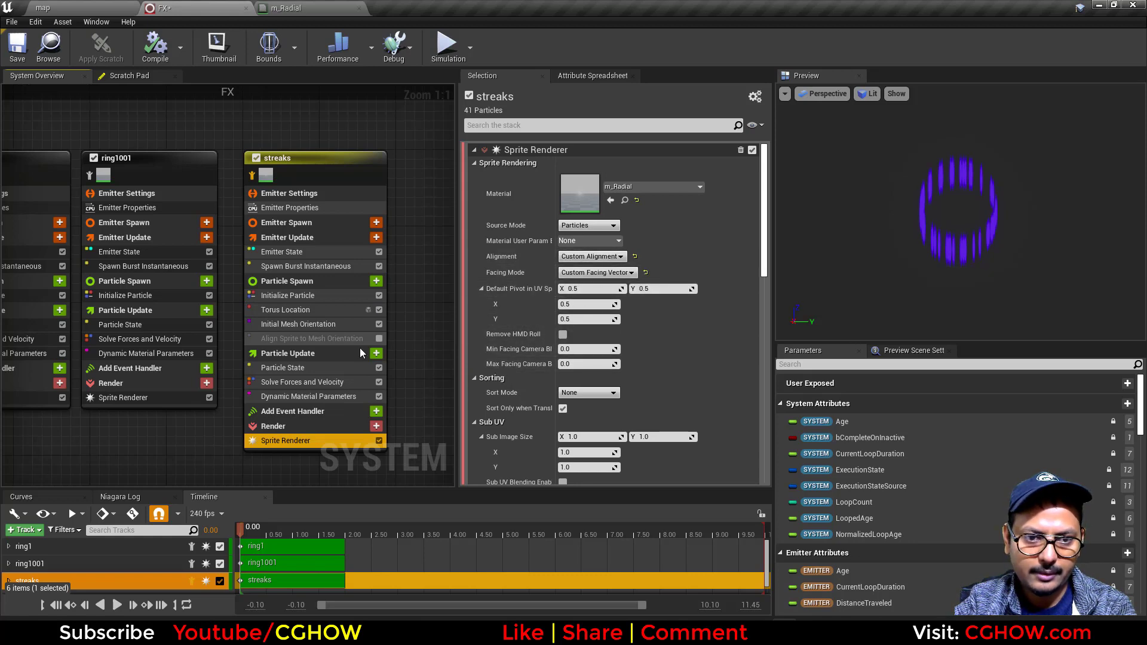
{"action": "left_click", "coordinate": [325, 326]}
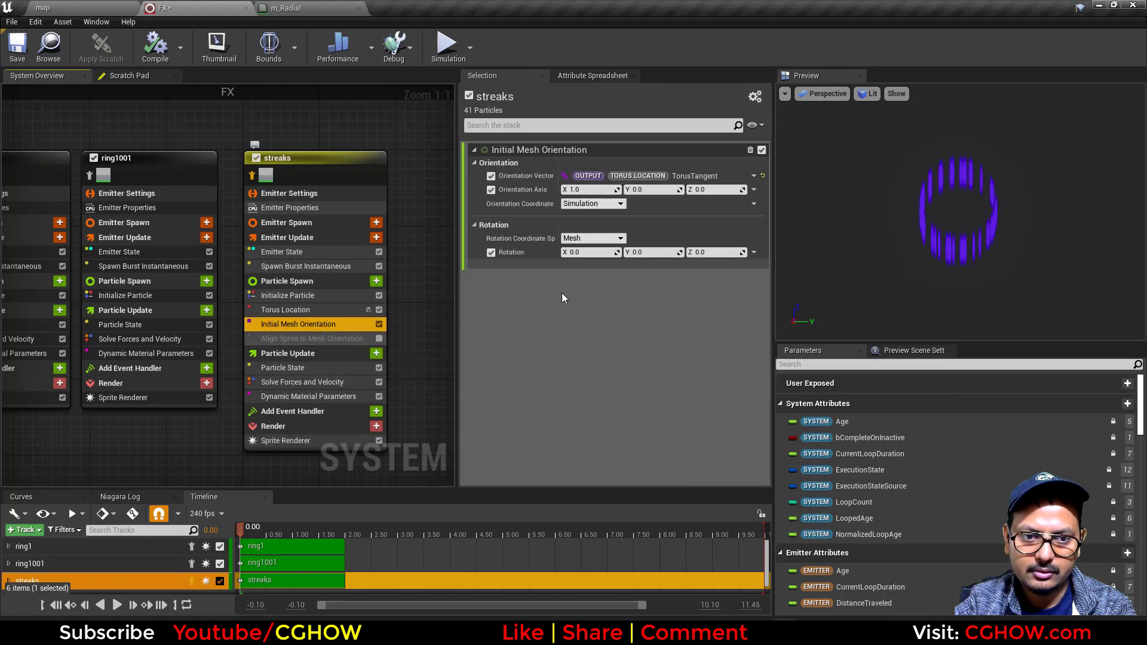
{"action": "left_click", "coordinate": [601, 256]}
{"action": "type", "text": "0"}
{"action": "key", "text": "Return"}
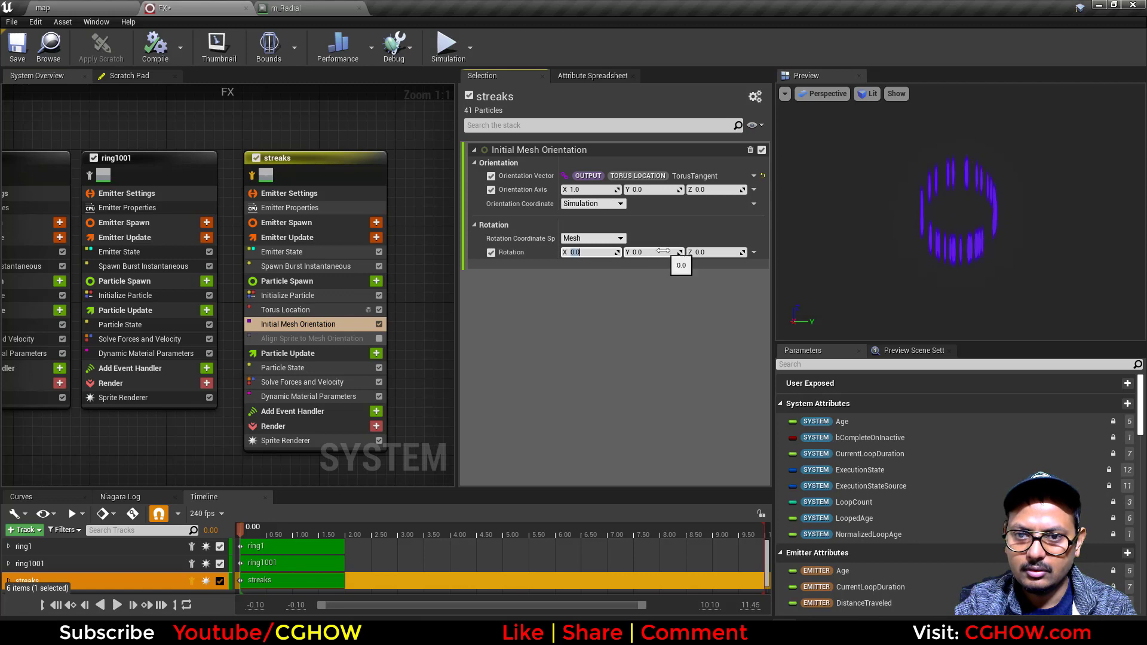
{"action": "left_click_drag", "start_coordinate": [679, 256], "coordinate": [734, 256]}
{"action": "left_click", "coordinate": [679, 256]}
{"action": "type", "text": "0"}
{"action": "key", "text": "Return"}
{"action": "left_click", "coordinate": [735, 253]}
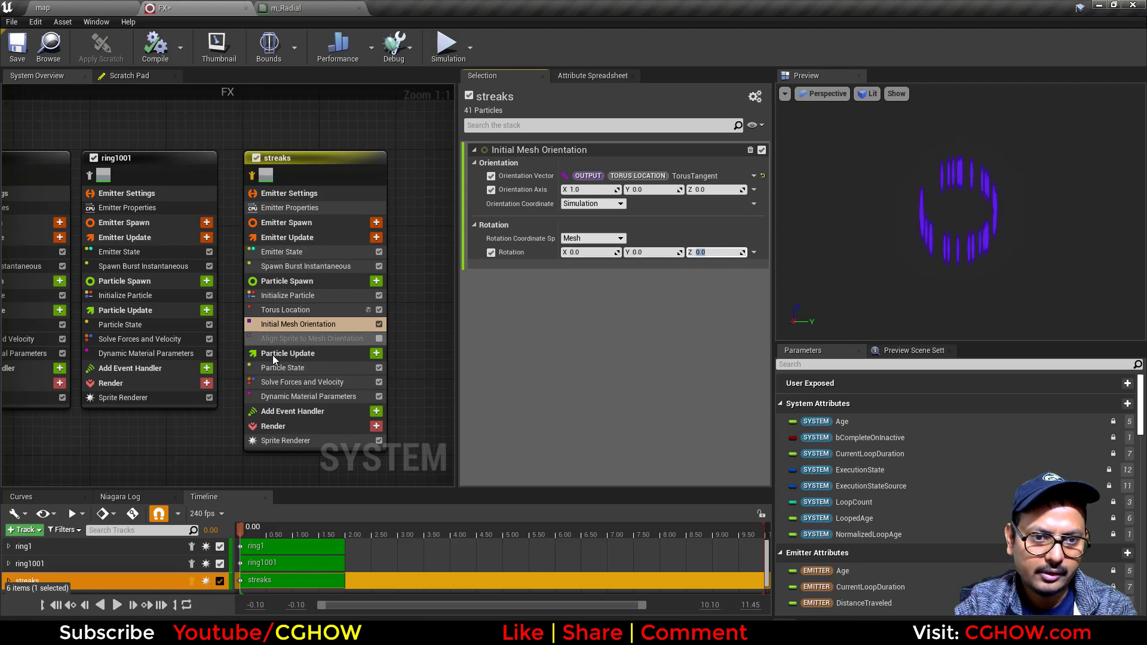
Step: Re-enable Align Sprite to Mesh Orientation and set its relative vectors to (0, 1, 0) and (1, 0, 0)
{"action": "left_click", "coordinate": [286, 309]}
{"action": "left_click", "coordinate": [367, 338]}
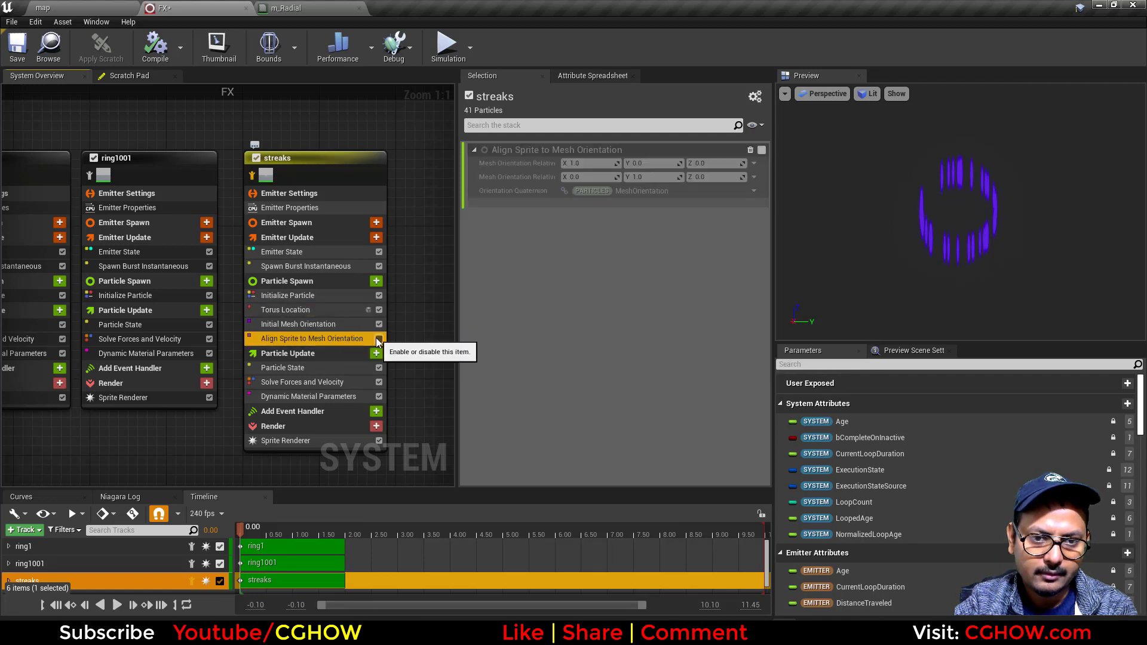
{"action": "left_click", "coordinate": [379, 338]}
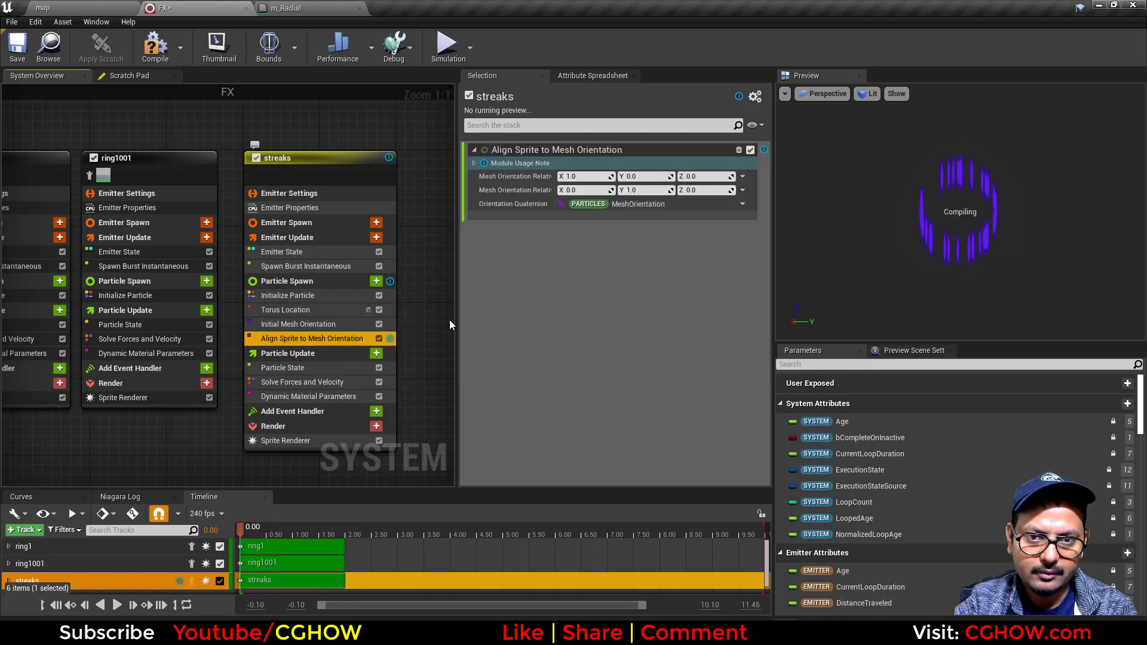
{"action": "left_click", "coordinate": [589, 177]}
{"action": "type", "text": "0"}
{"action": "left_click", "coordinate": [646, 177]}
{"action": "type", "text": "1"}
{"action": "key", "text": "Return"}
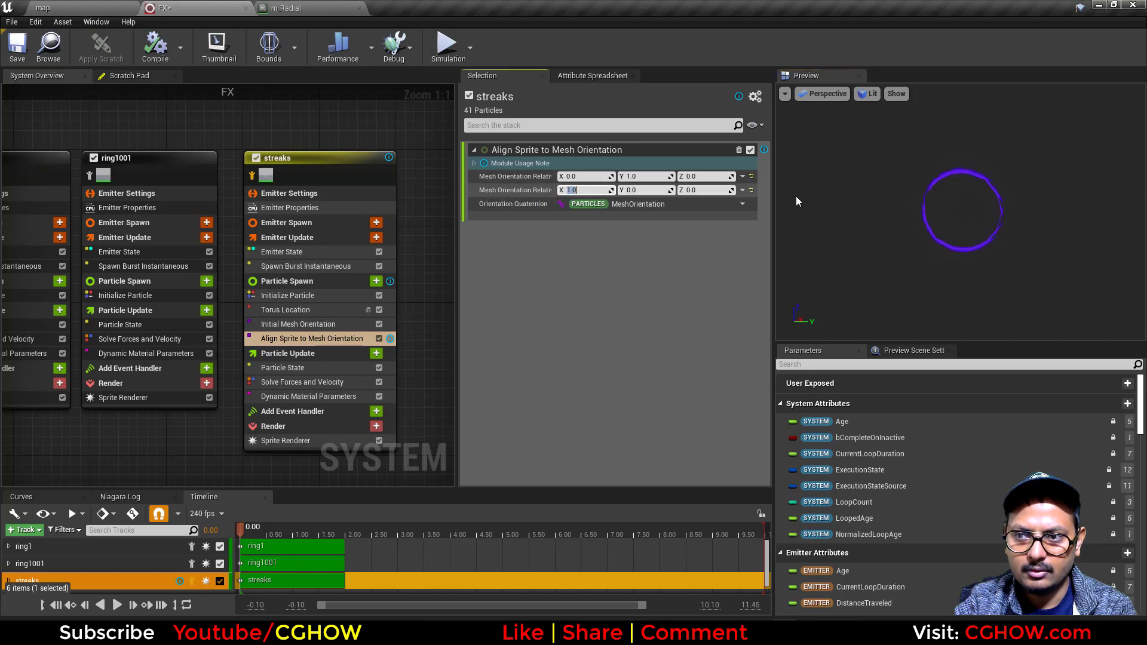
{"action": "left_click_drag", "start_coordinate": [796, 197], "coordinate": [896, 202]}
Step: Set the streaks Sprite Rotation Mode to Direct Angle (Degrees) with a sprite rotation angle of 90
{"action": "left_click", "coordinate": [321, 324]}
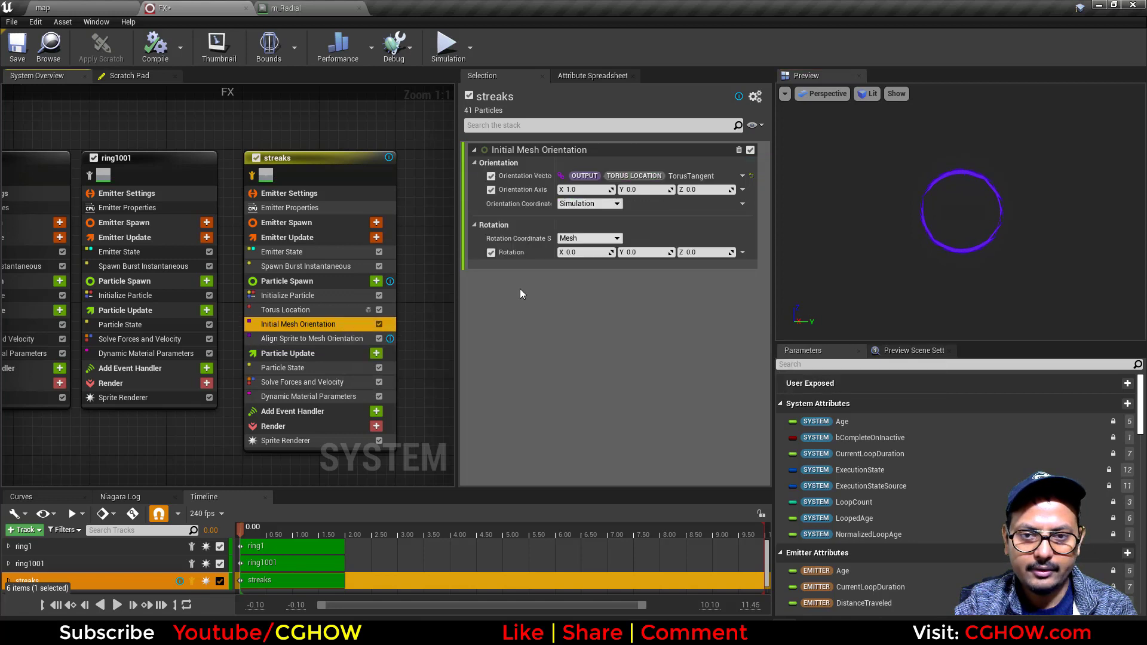
{"action": "left_click", "coordinate": [593, 251]}
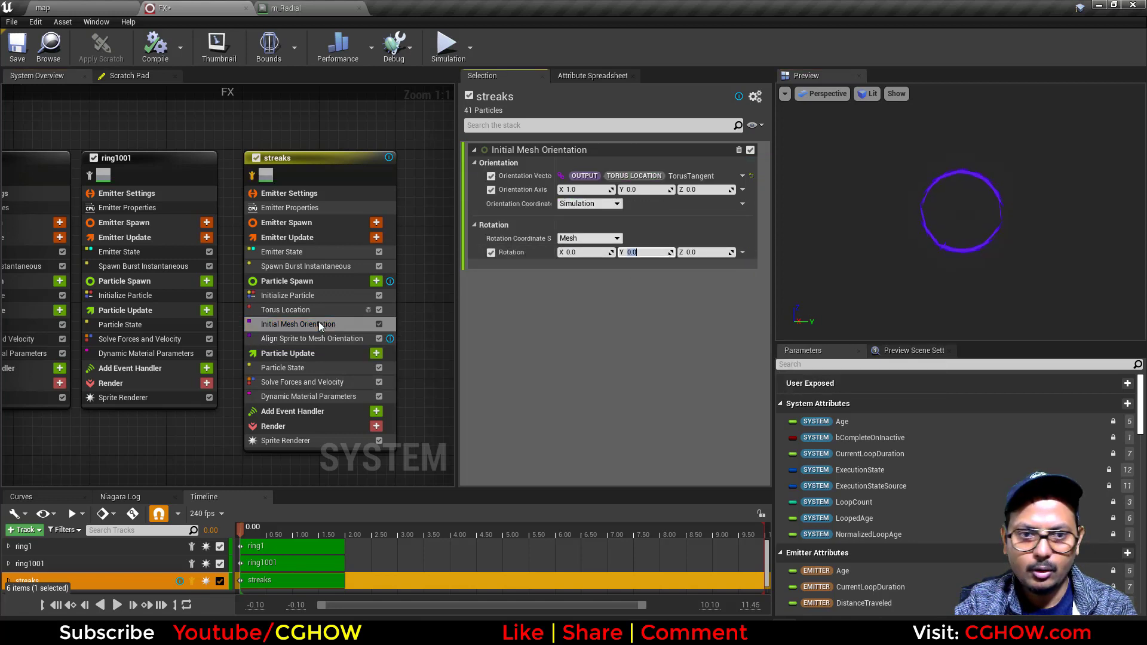
{"action": "left_click", "coordinate": [295, 297]}
{"action": "left_click", "coordinate": [587, 350]}
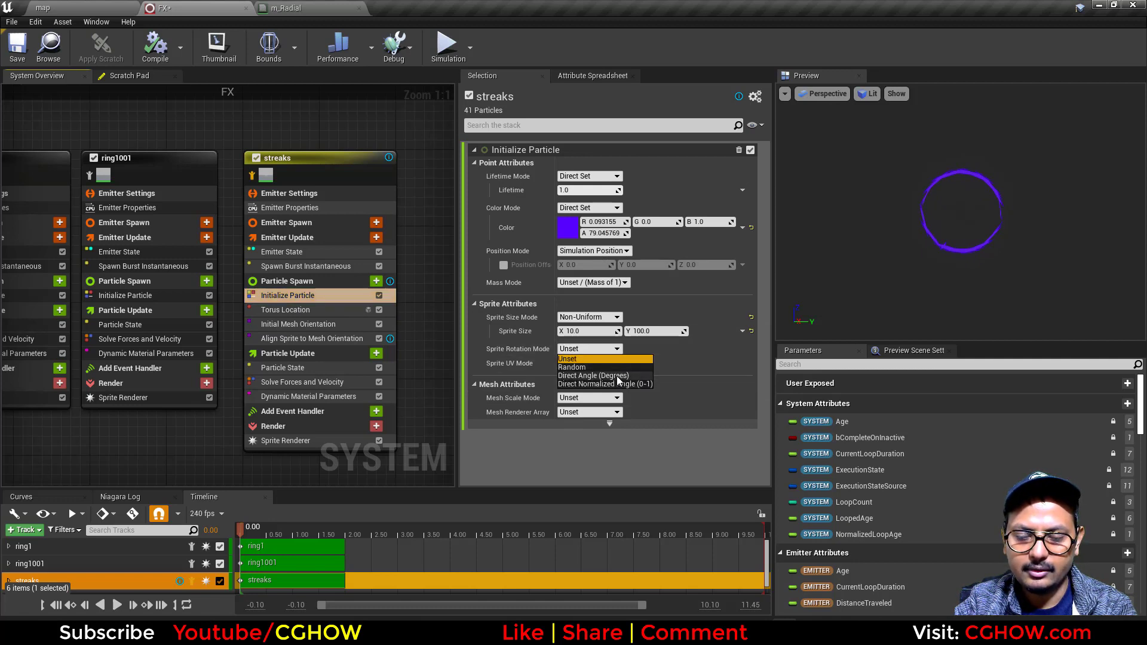
{"action": "left_click", "coordinate": [617, 375]}
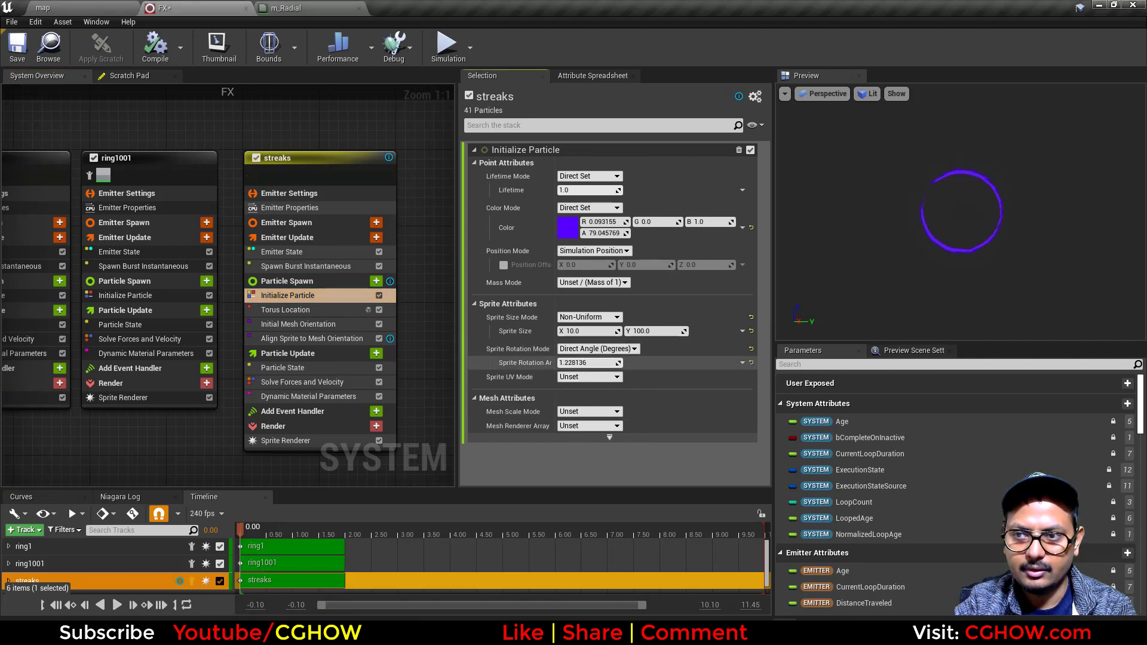
{"action": "mouse_move", "coordinate": [589, 363]}
{"action": "left_mouse_down"}
{"action": "mouse_move", "coordinate": [616, 363]}
{"action": "mouse_move", "coordinate": [591, 363]}
{"action": "left_mouse_up"}
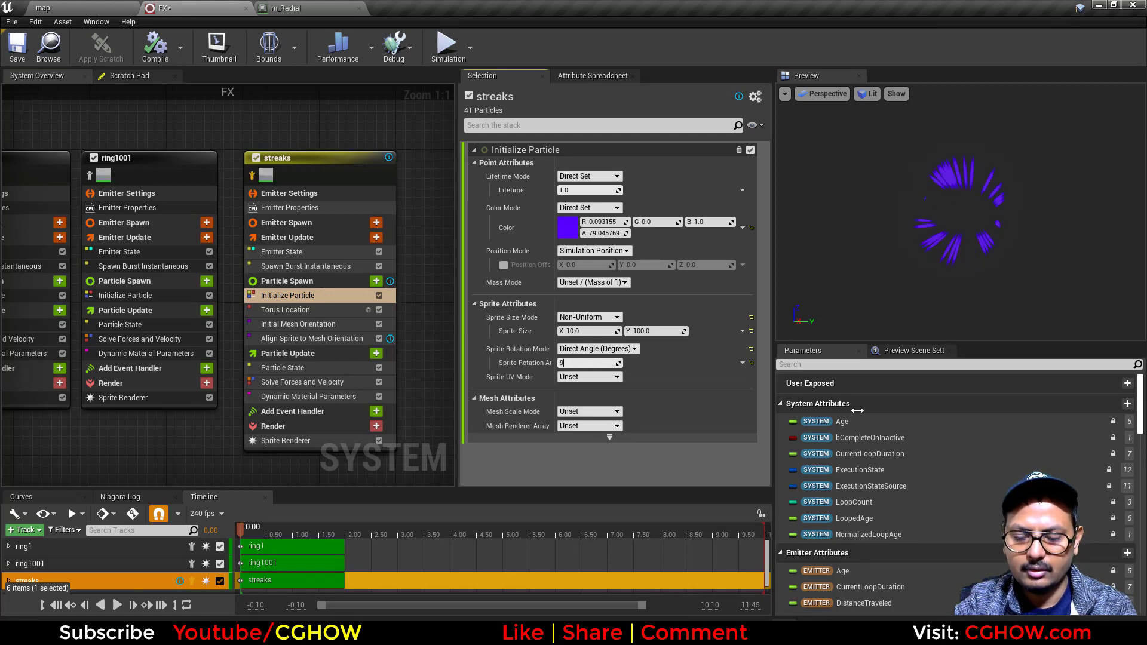
{"action": "type", "text": "0"}
{"action": "key", "text": "Return"}
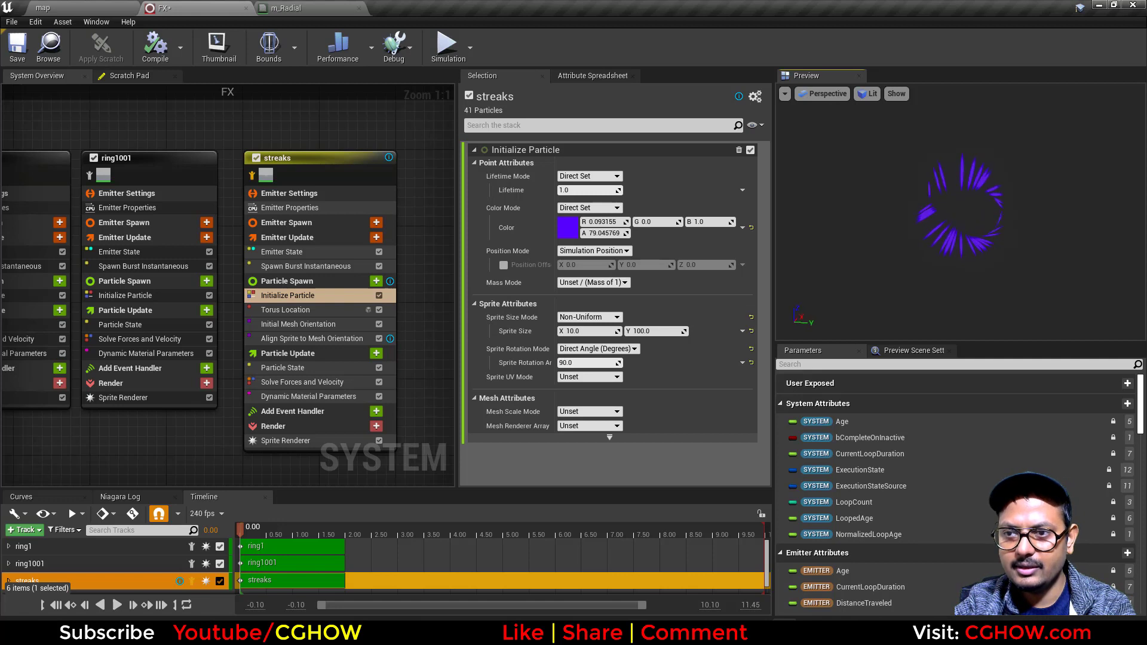
Step: Change the first relative vector of Align Sprite to Mesh Orientation to X 0, Y 0, Z 1
{"action": "left_click", "coordinate": [311, 309]}
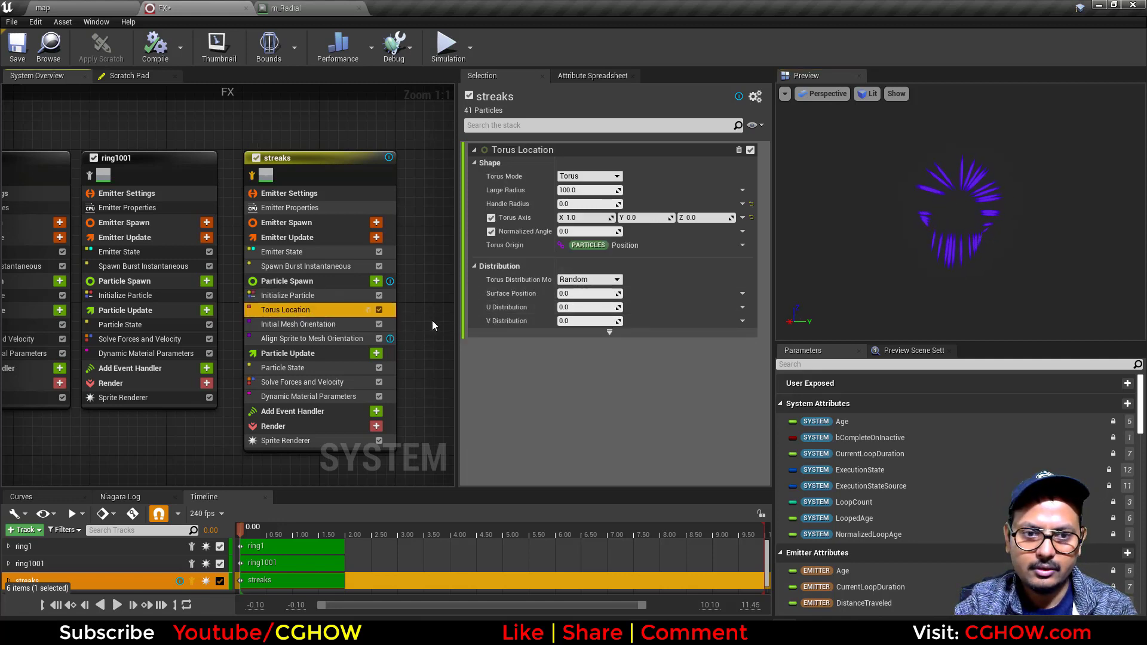
{"action": "left_click", "coordinate": [356, 338]}
{"action": "left_click", "coordinate": [646, 177]}
{"action": "type", "text": "0"}
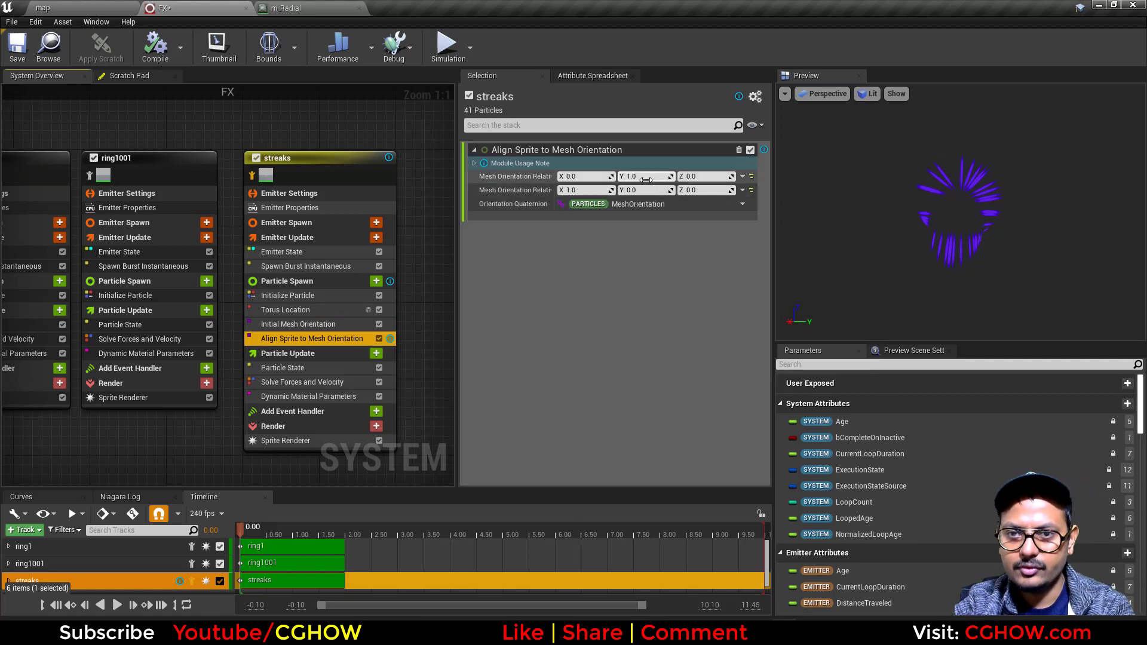
{"action": "key", "text": "Return"}
{"action": "type", "text": "1"}
{"action": "key", "text": "Return"}
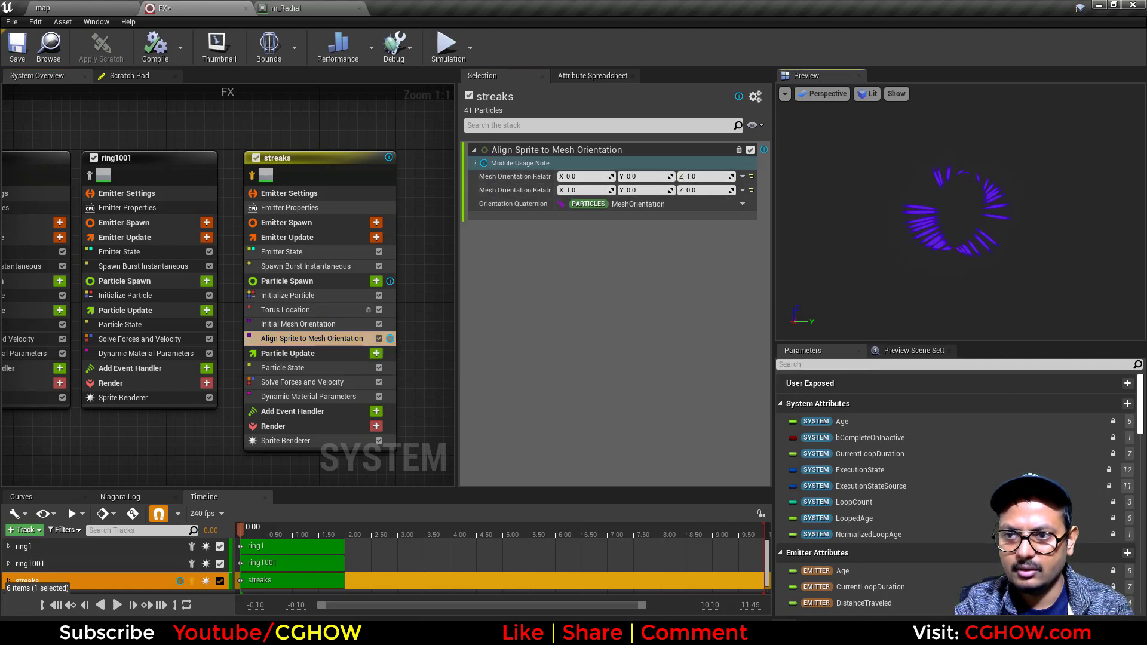
Step: Try the Align Sprite to Mesh Orientation relative vectors at (1, 0, 0) and (1, 1, 0)
{"action": "left_click", "coordinate": [378, 341]}
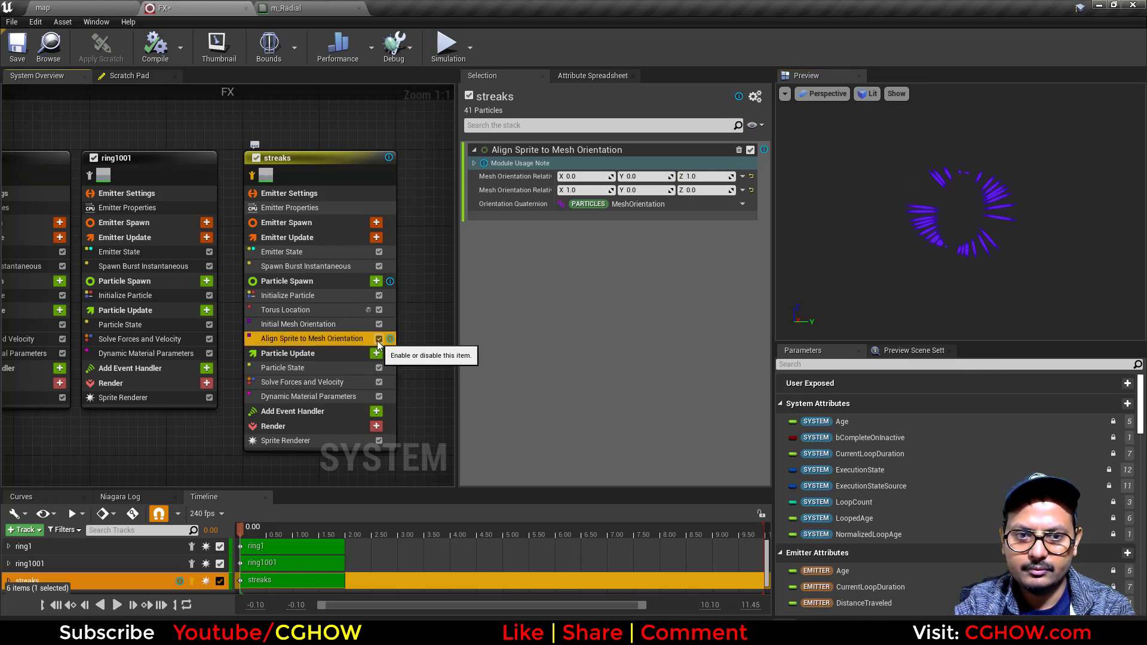
{"action": "left_click", "coordinate": [703, 176]}
{"action": "type", "text": "0"}
{"action": "key", "text": "Return"}
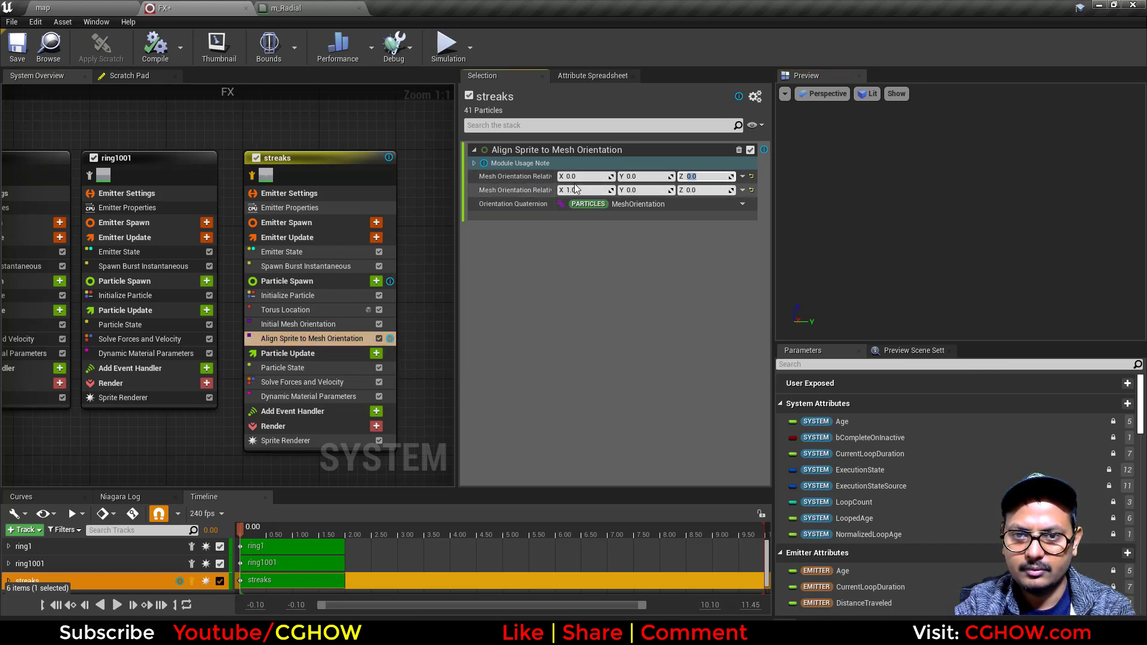
{"action": "left_click", "coordinate": [575, 177]}
{"action": "left_click", "coordinate": [637, 190]}
{"action": "type", "text": "1"}
{"action": "key", "text": "Return"}
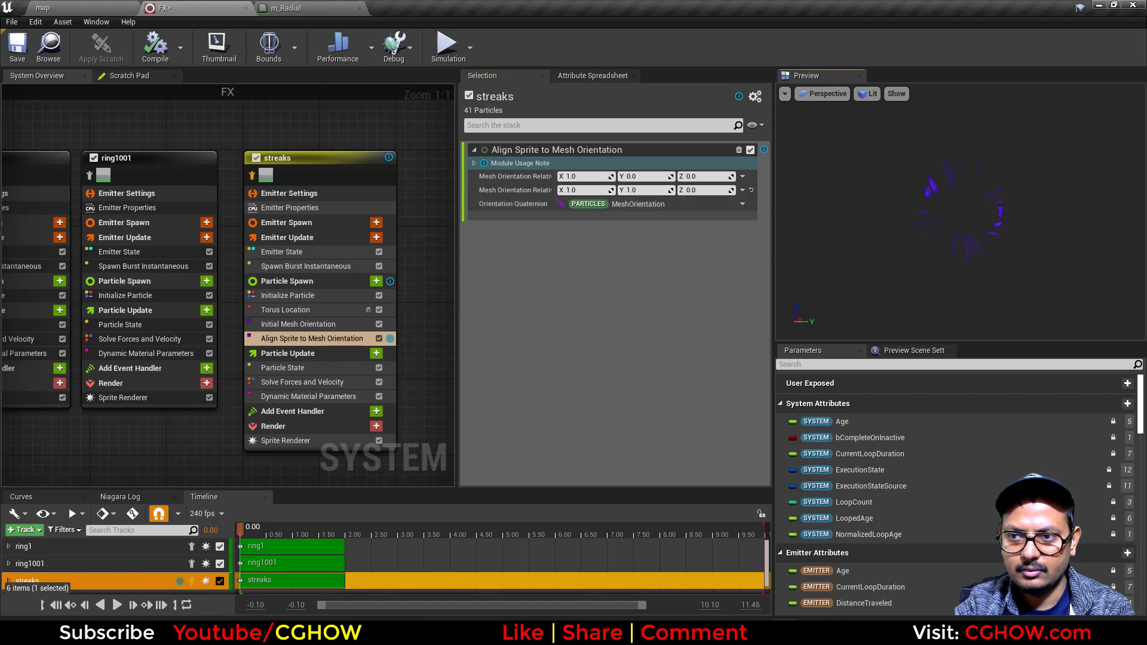
Step: Review the streaks spawn modules and return the Align Sprite to Mesh Orientation vectors to (0, 0, 1) and (1, 0, 0)
{"action": "left_click", "coordinate": [292, 309]}
{"action": "left_click_drag", "start_coordinate": [956, 221], "coordinate": [1010, 197]}
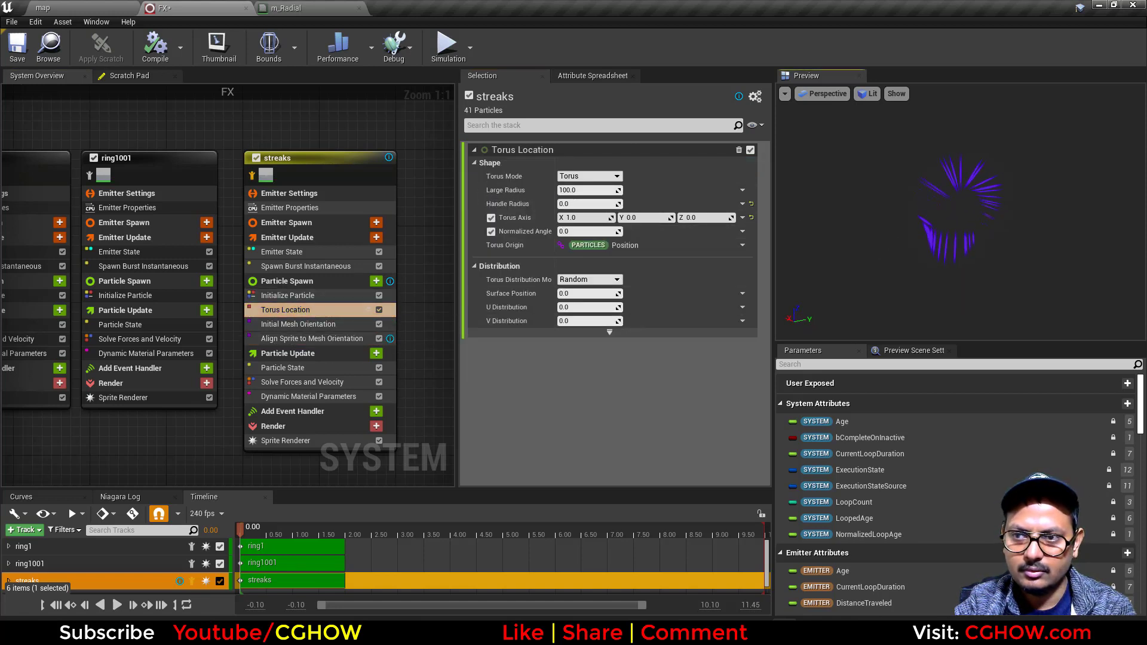
{"action": "left_click", "coordinate": [284, 295]}
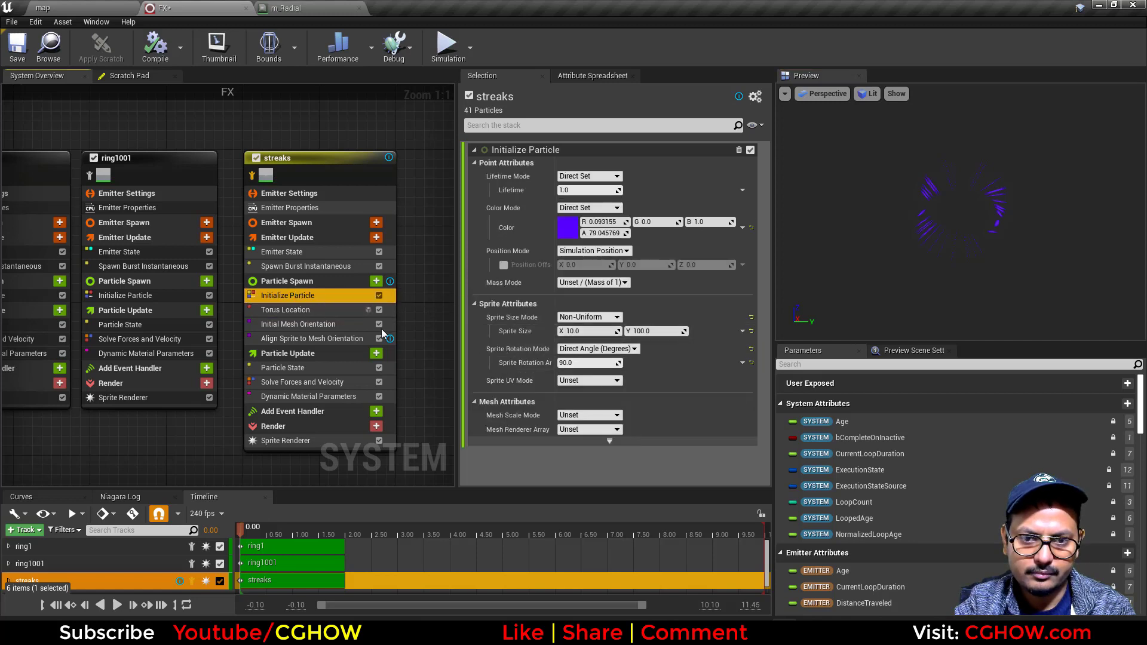
{"action": "left_click", "coordinate": [315, 311]}
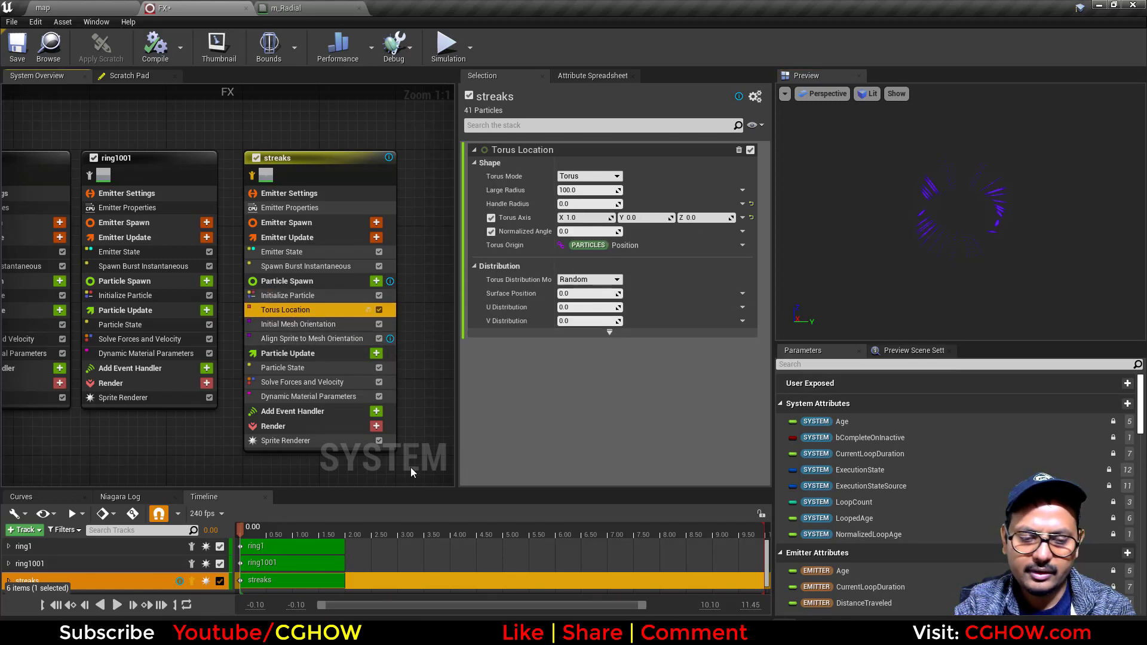
{"action": "left_click", "coordinate": [346, 338]}
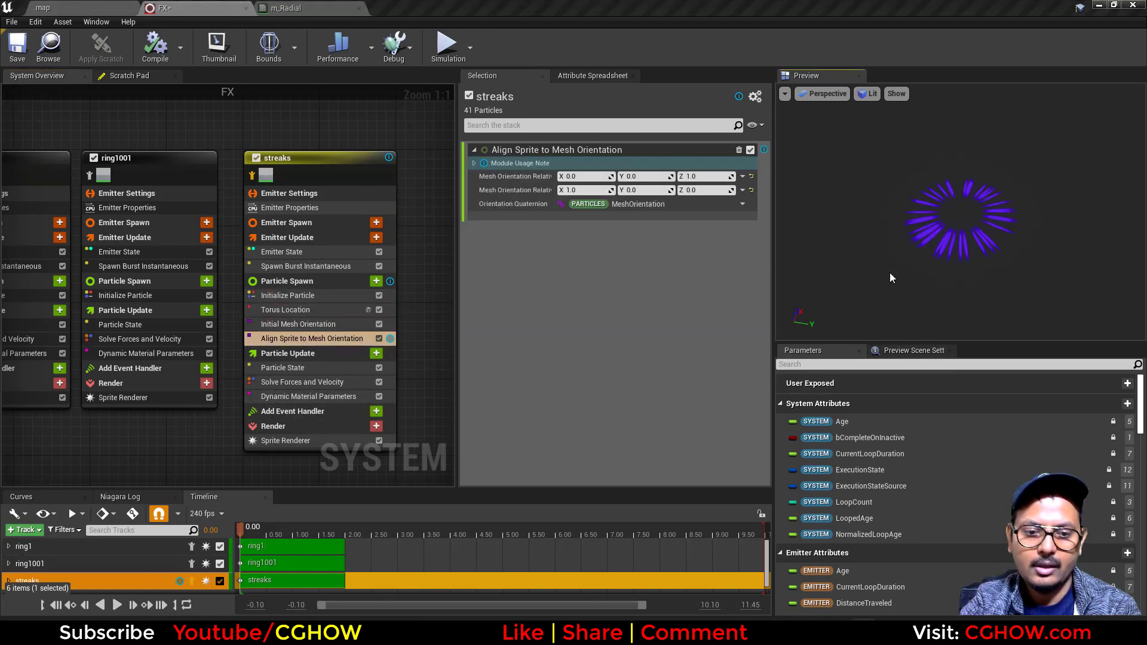
{"action": "left_click_drag", "start_coordinate": [886, 248], "coordinate": [886, 263]}
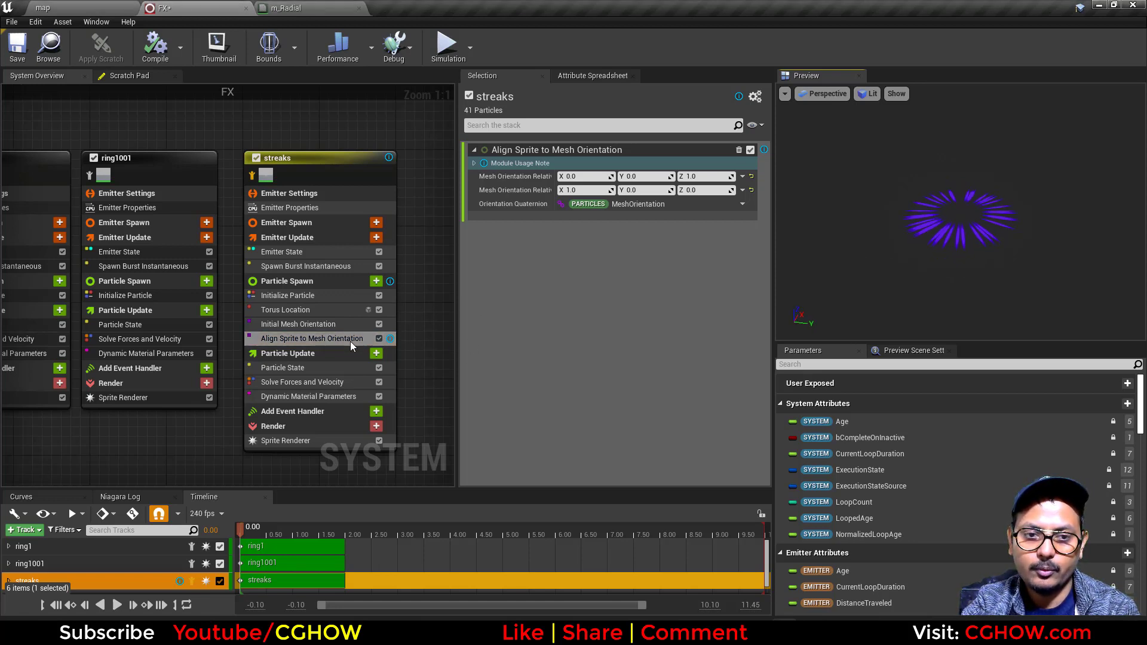
Step: Delete the Align Sprite to Mesh Orientation and Initial Mesh Orientation modules from the streaks emitter
{"action": "left_click", "coordinate": [321, 339]}
{"action": "key", "text": "Delete"}
{"action": "left_click", "coordinate": [330, 327]}
{"action": "key", "text": "Delete"}
Step: Set the Torus Axis in the streaks Torus Location module to X 1, Y 0, Z 0
{"action": "left_click", "coordinate": [337, 311]}
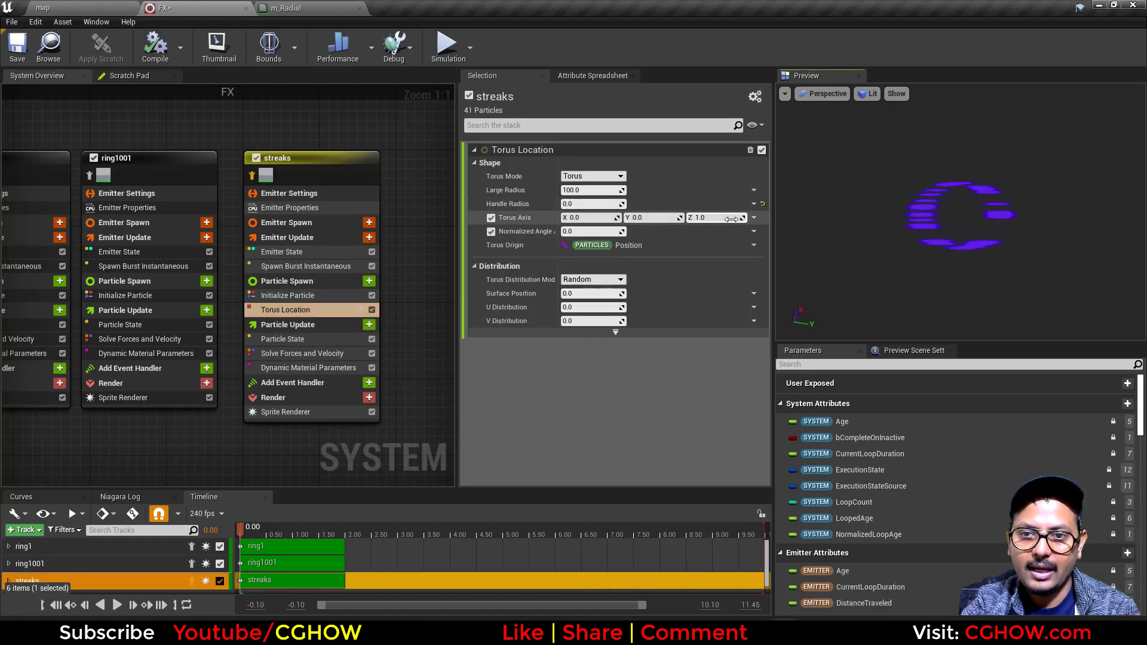
{"action": "left_click", "coordinate": [589, 218]}
{"action": "type", "text": "1"}
{"action": "key", "text": "Return"}
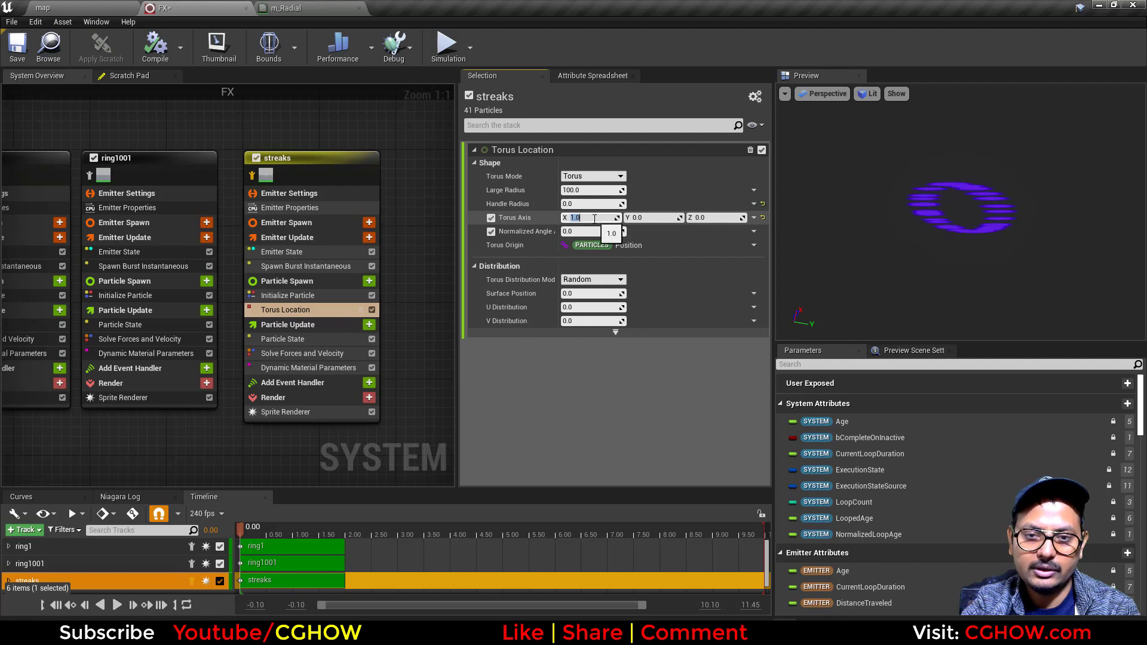
Step: Set the Torus Axis in the streaks Torus Location module to X 0, Y 0, Z 1
{"action": "type", "text": "0"}
{"action": "key", "text": "Return"}
{"action": "left_click", "coordinate": [726, 218]}
{"action": "type", "text": "1"}
{"action": "key", "text": "Return"}
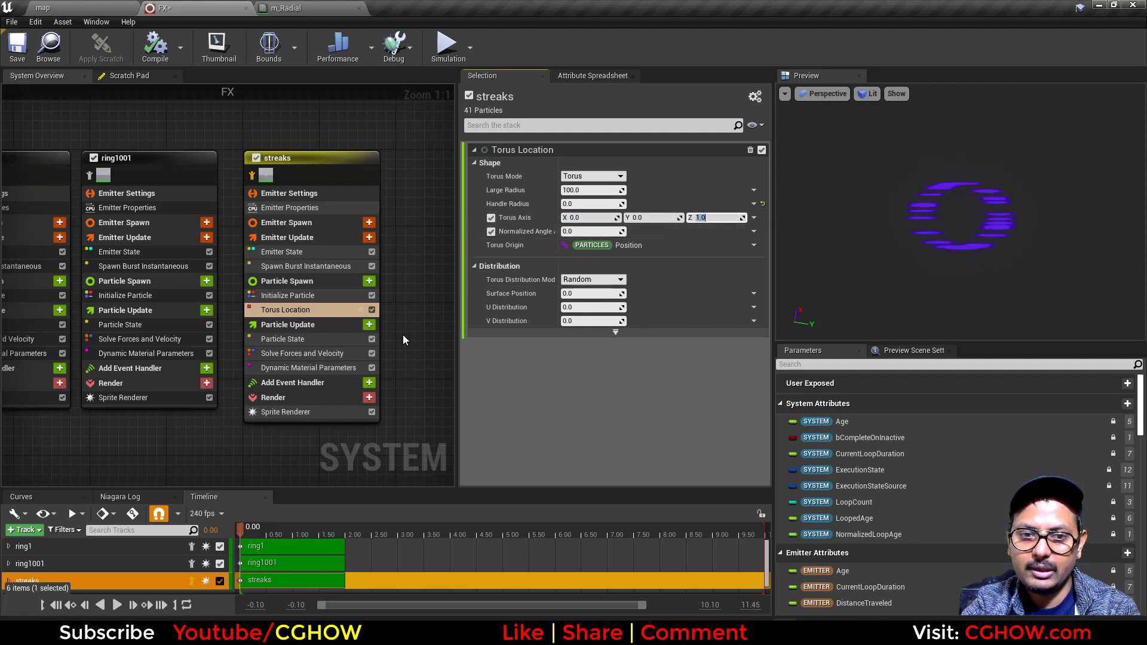
Step: Add an Initial Mesh Orientation module to the Particle Spawn group of the streaks emitter
{"action": "left_click", "coordinate": [368, 281]}
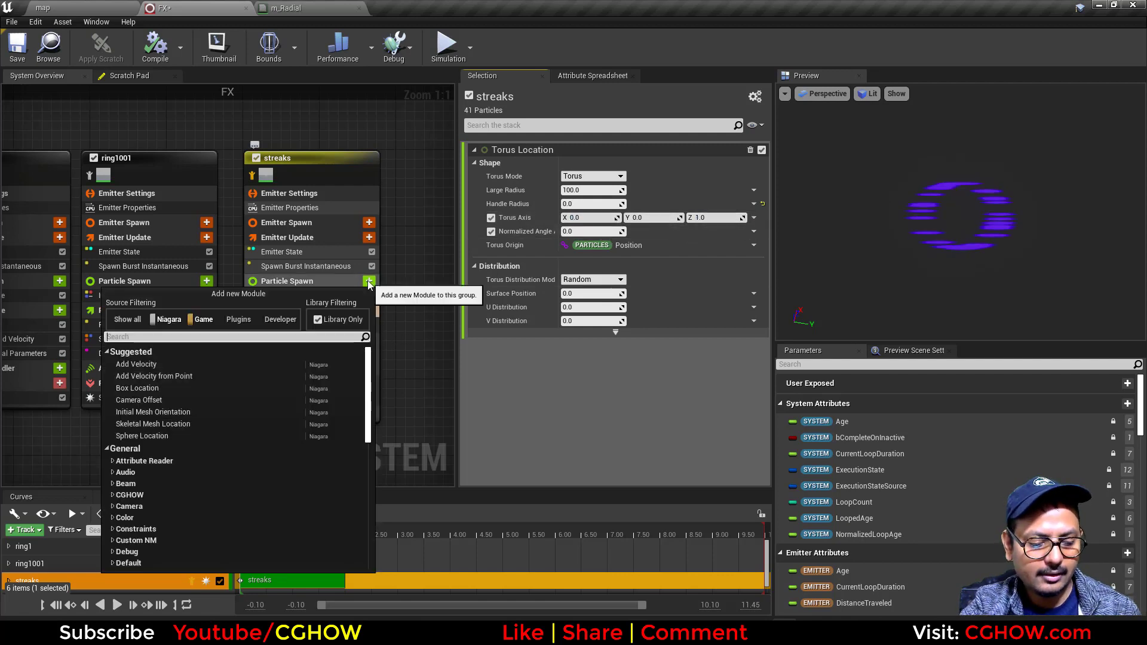
{"action": "type", "text": "mesh"}
{"action": "left_click", "coordinate": [166, 367]}
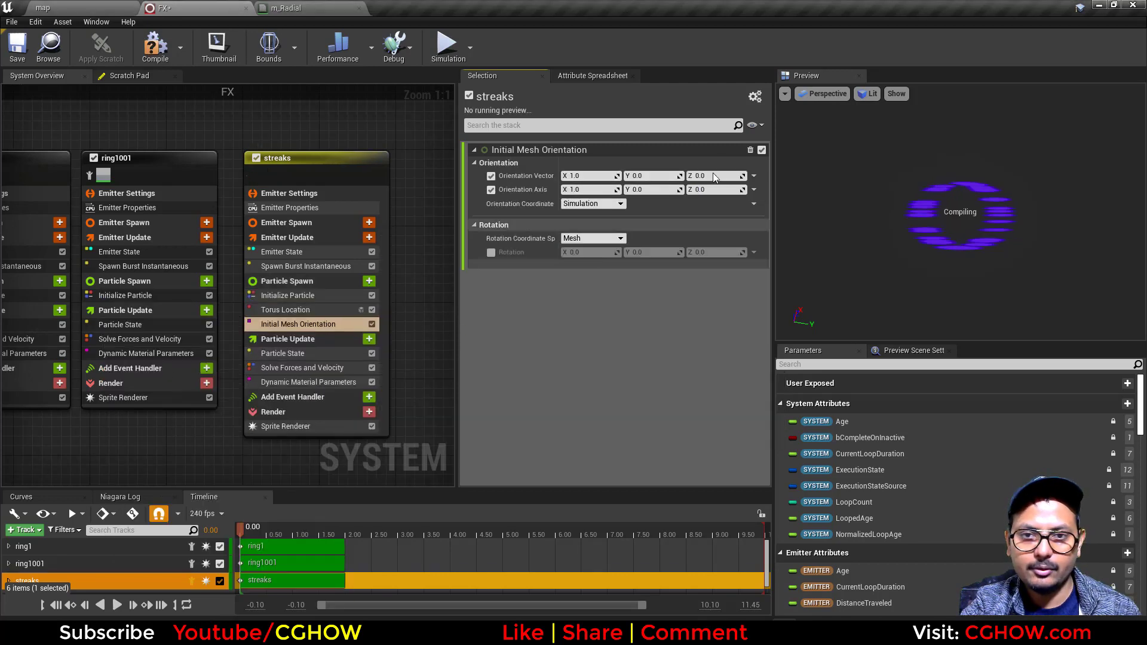
Step: Link the Initial Mesh Orientation module's Orientation Vector to the Torus Location output, trying TorusNormal and settling on TorusTangent
{"action": "left_click", "coordinate": [754, 177]}
{"action": "type", "text": "tor"}
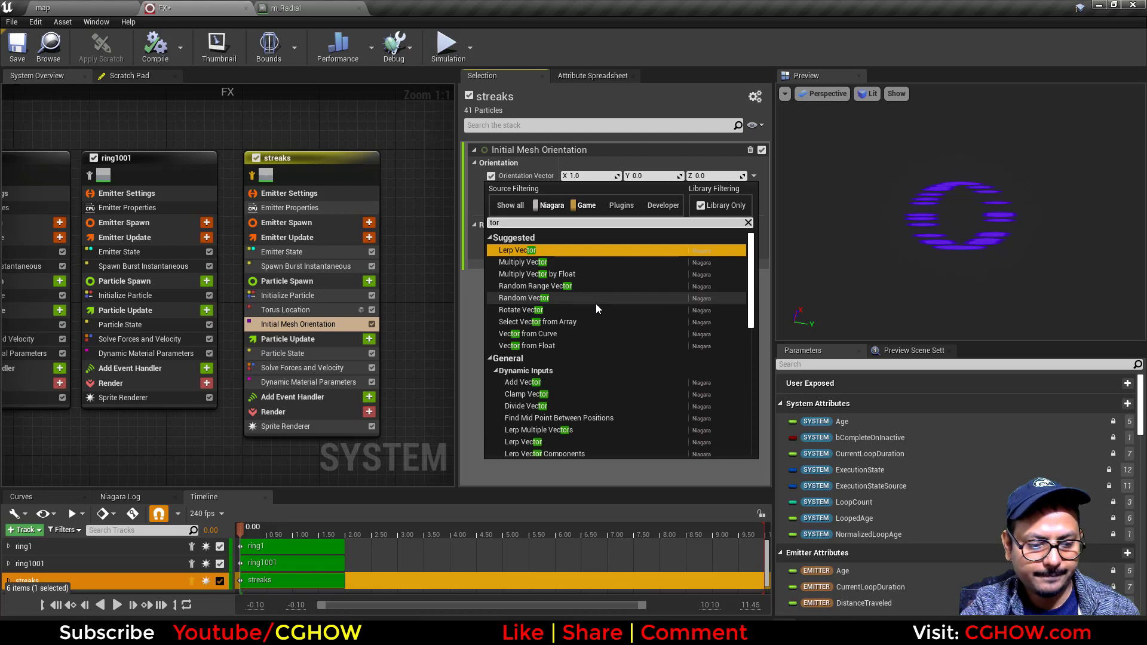
{"action": "type", "text": "u"}
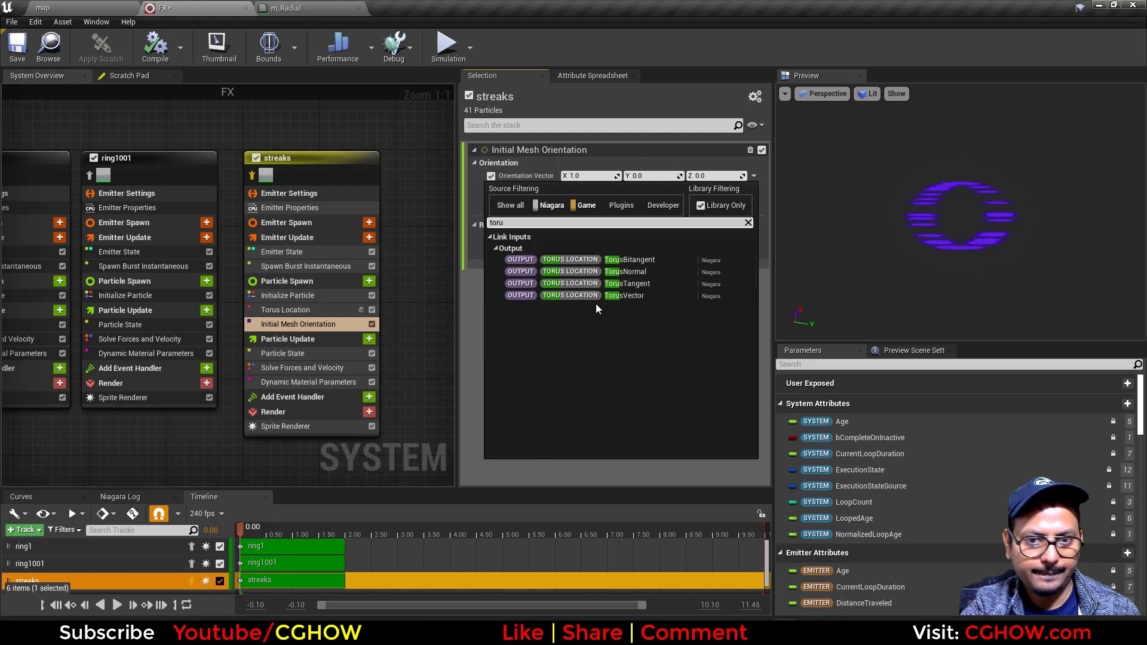
{"action": "left_click", "coordinate": [639, 272]}
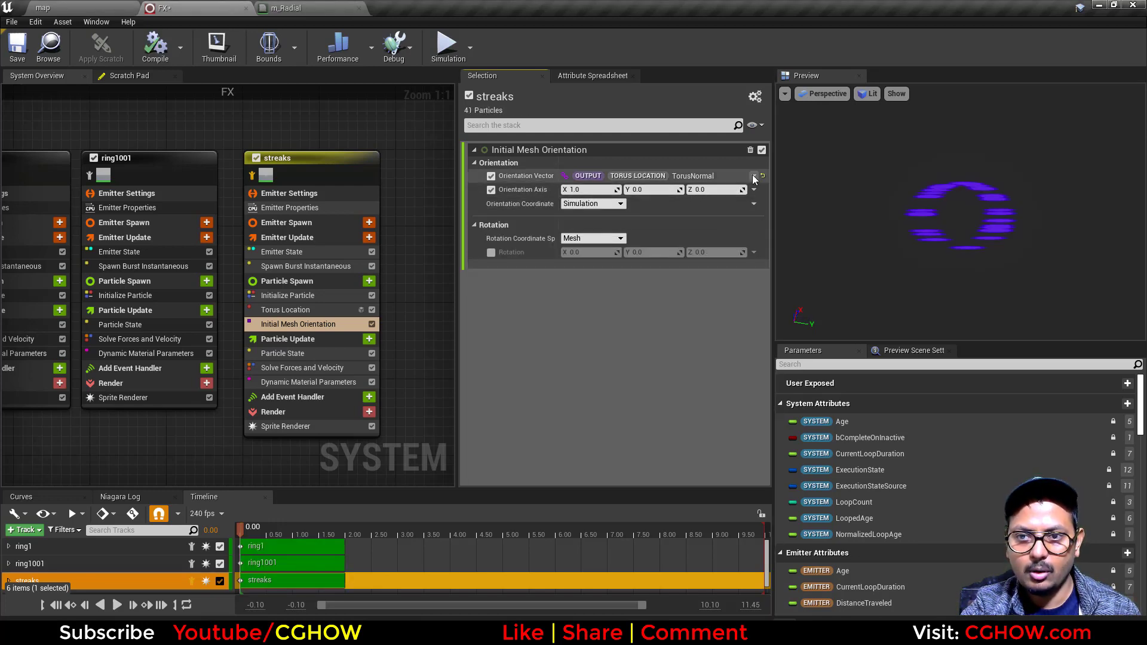
{"action": "left_click", "coordinate": [753, 176]}
{"action": "type", "text": "toru"}
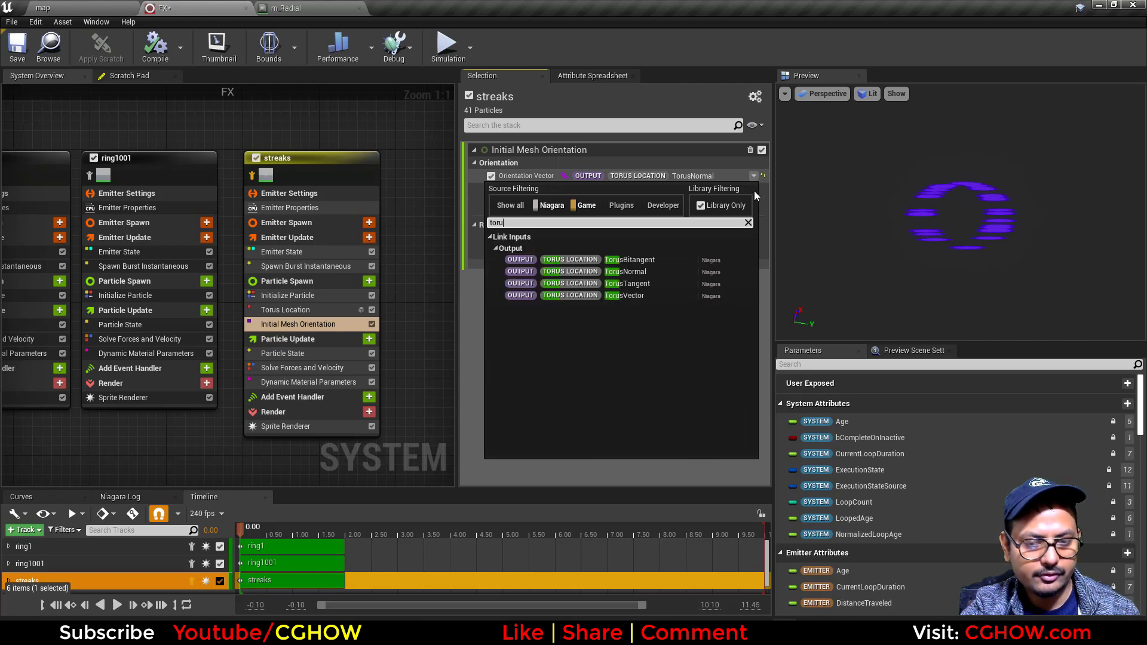
Step: Add an Align Sprite to Mesh Orientation module to the Particle Spawn group of the streaks emitter
{"action": "left_click", "coordinate": [370, 281]}
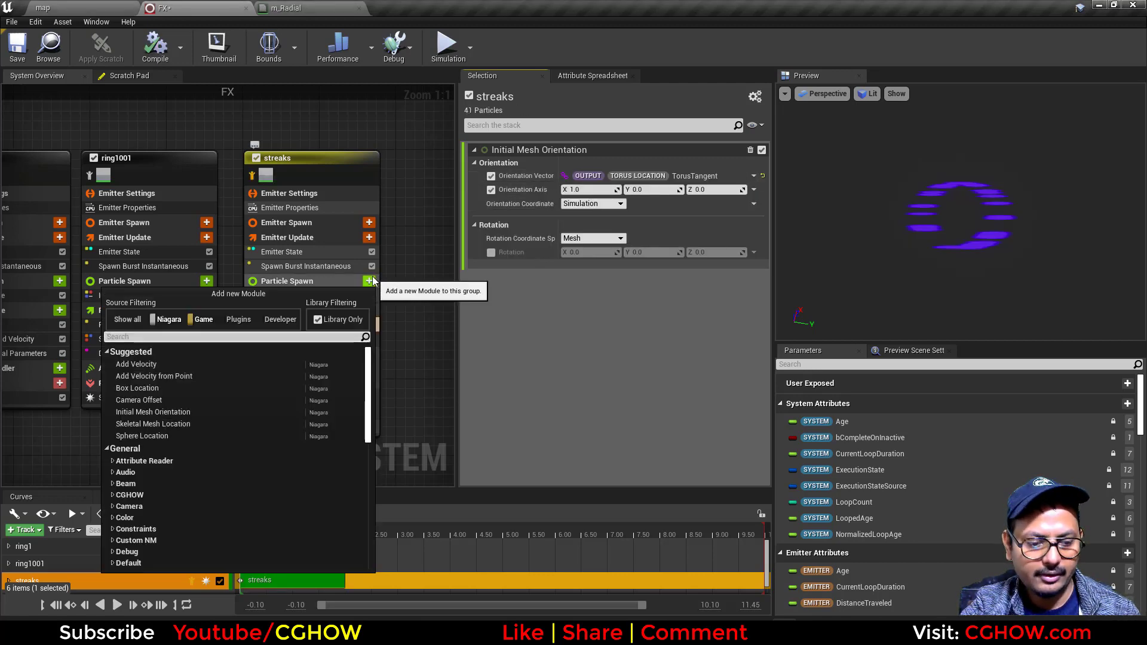
{"action": "type", "text": "ini"}
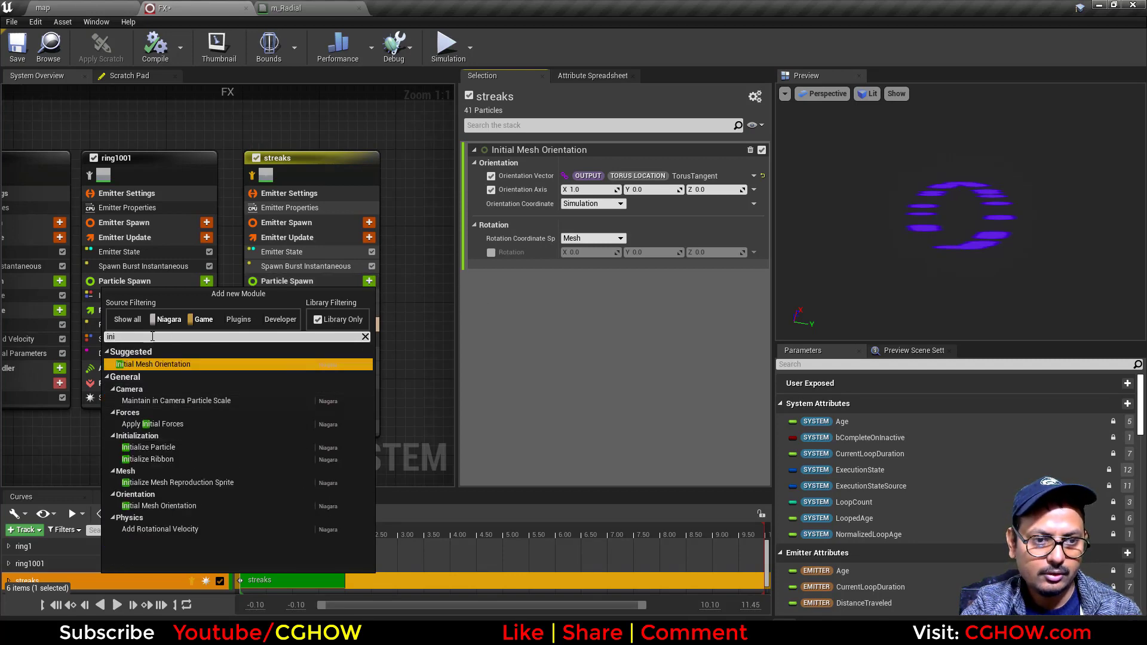
{"action": "key", "text": "BackSpace"}
{"action": "key", "text": "BackSpace"}
{"action": "key", "text": "BackSpace"}
{"action": "type", "text": "alin"}
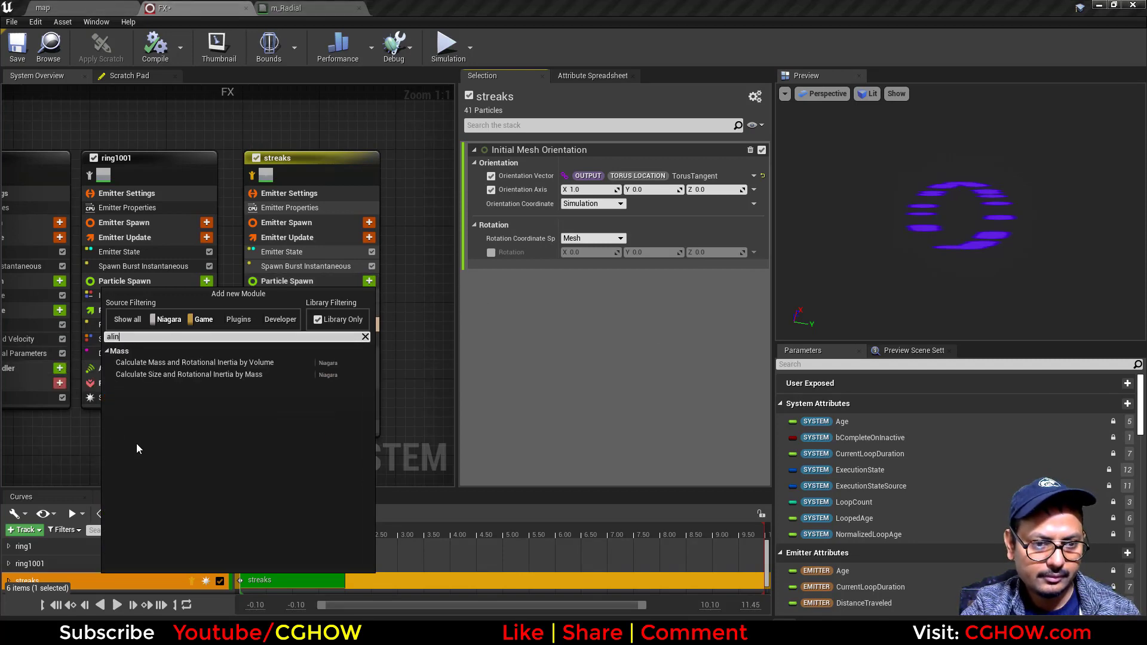
{"action": "key", "text": "BackSpace"}
{"action": "left_click", "coordinate": [161, 499]}
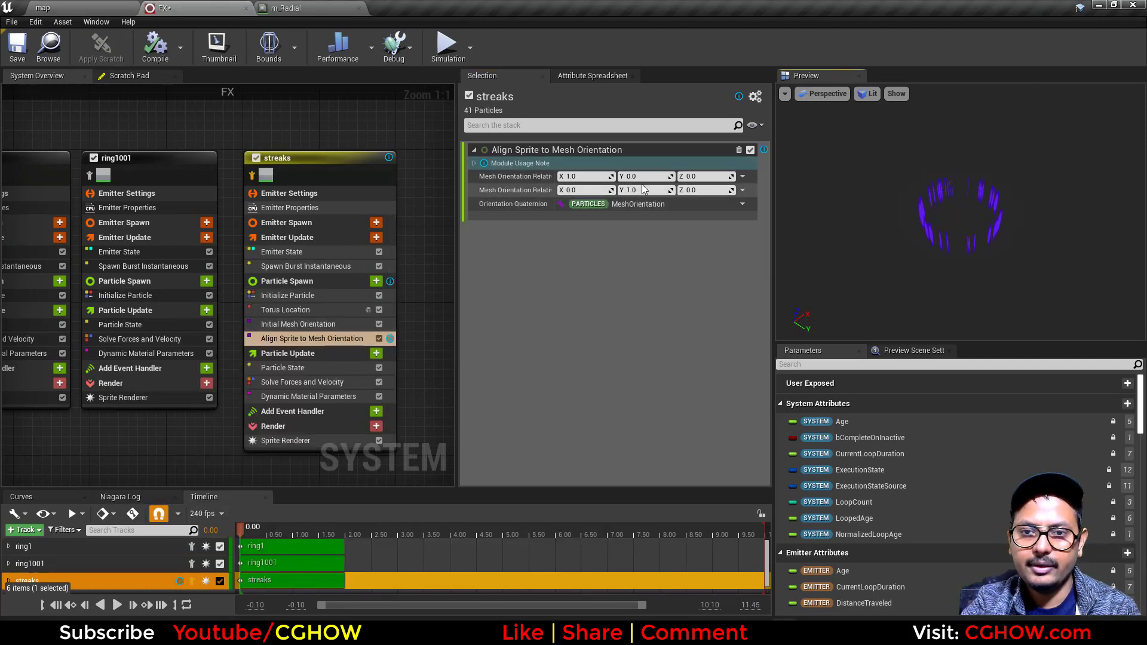
Step: Set the two relative vectors of Align Sprite to Mesh Orientation to (0, 0, 1) and (1, 0, 0)
{"action": "type", "text": "1"}
{"action": "key", "text": "Return"}
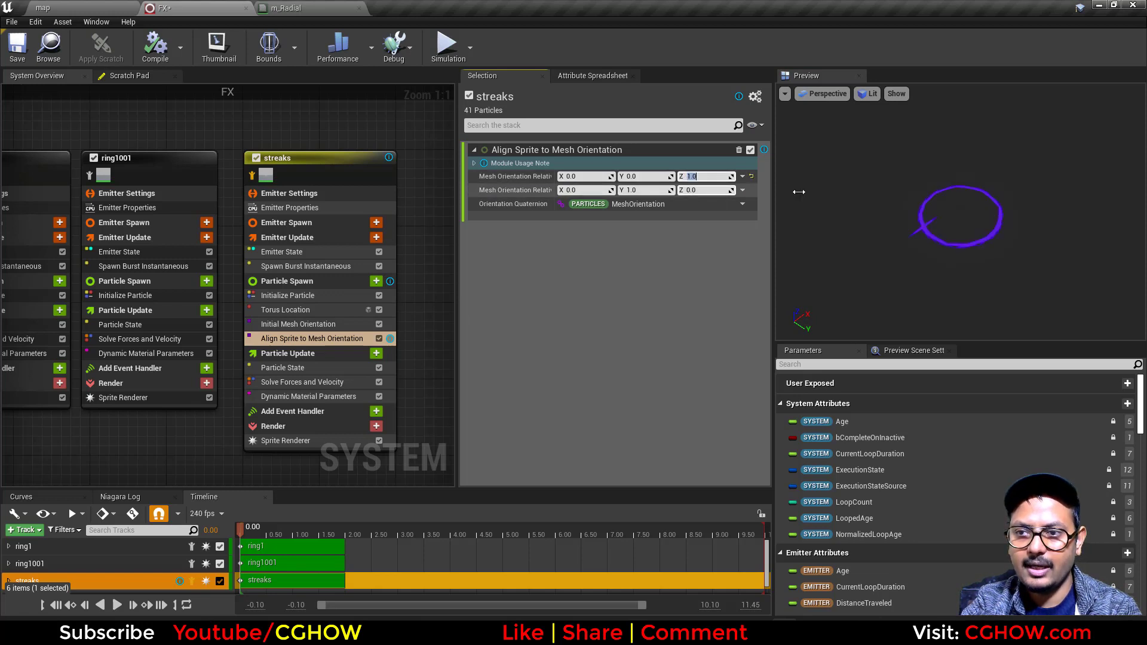
{"action": "left_click", "coordinate": [637, 190]}
{"action": "type", "text": "1"}
{"action": "key", "text": "Return"}
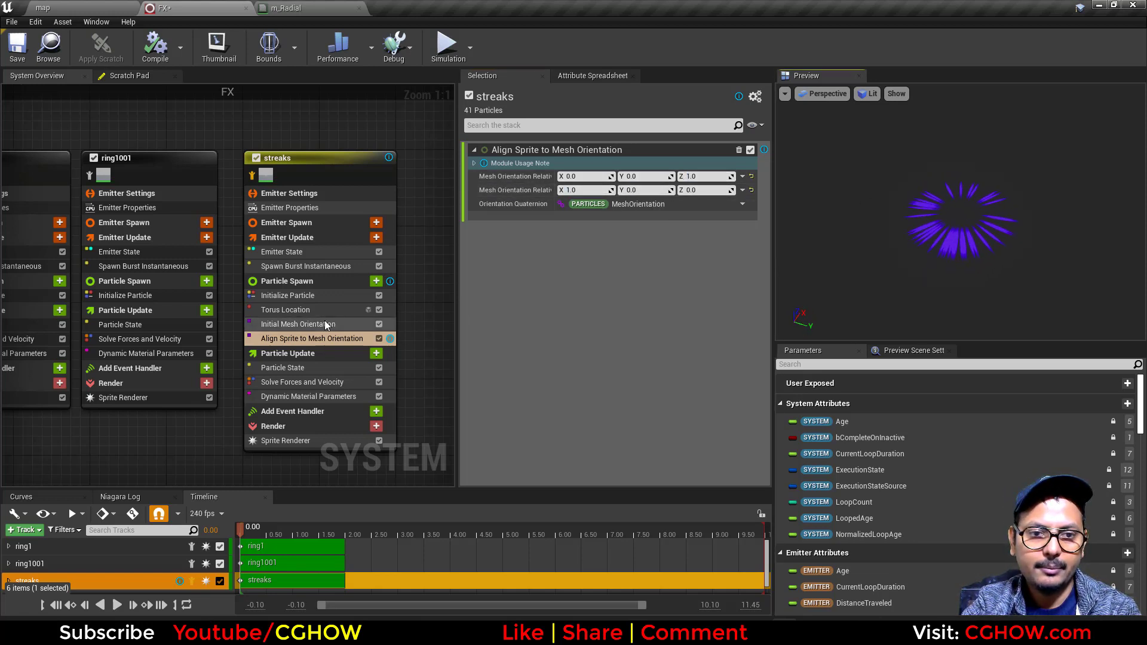
Step: Return the streaks Torus Location module's Torus Axis to X 1, Y 0, Z 0
{"action": "left_click", "coordinate": [309, 311]}
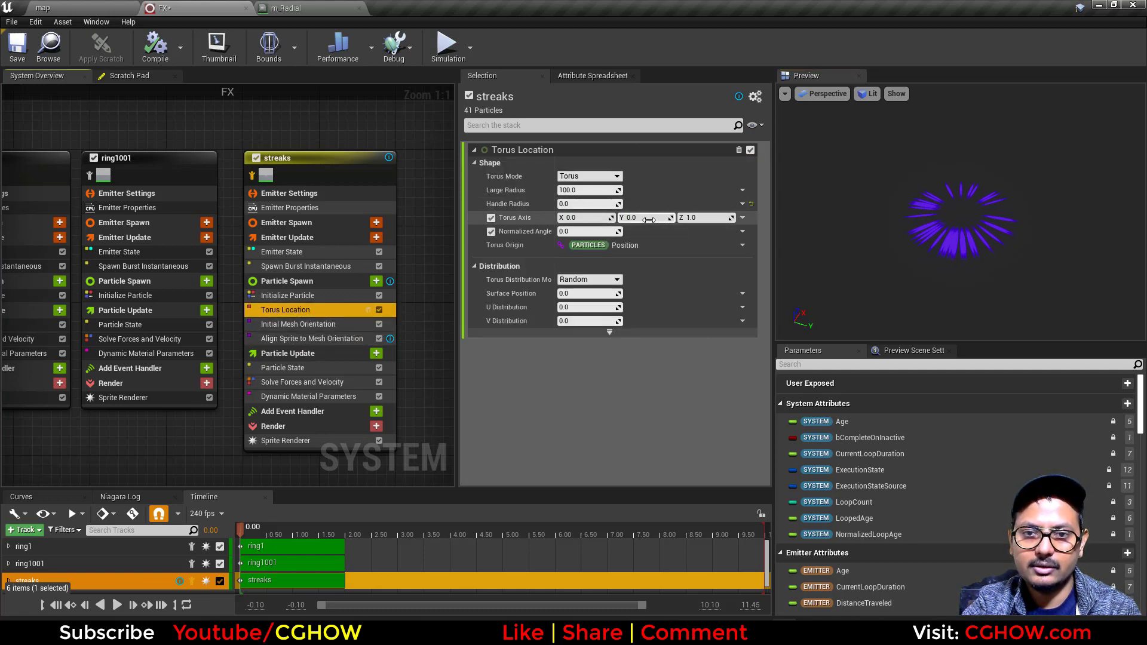
{"action": "left_click", "coordinate": [590, 219]}
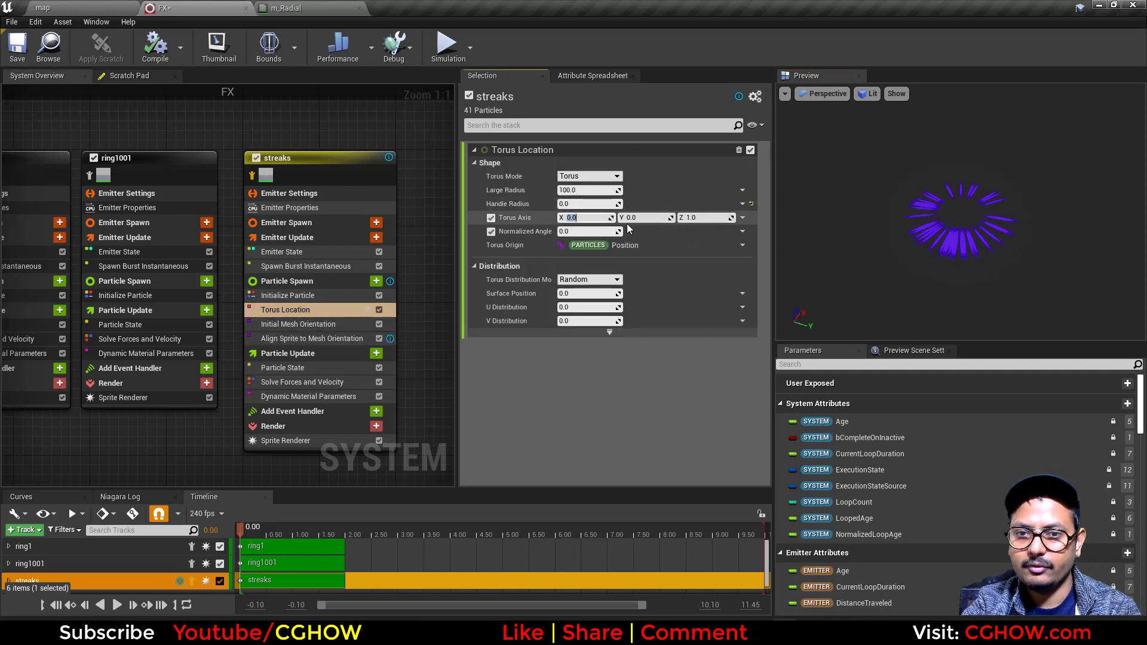
{"action": "type", "text": "1"}
{"action": "key", "text": "Return"}
{"action": "left_click", "coordinate": [715, 218]}
{"action": "type", "text": "0"}
{"action": "key", "text": "Return"}
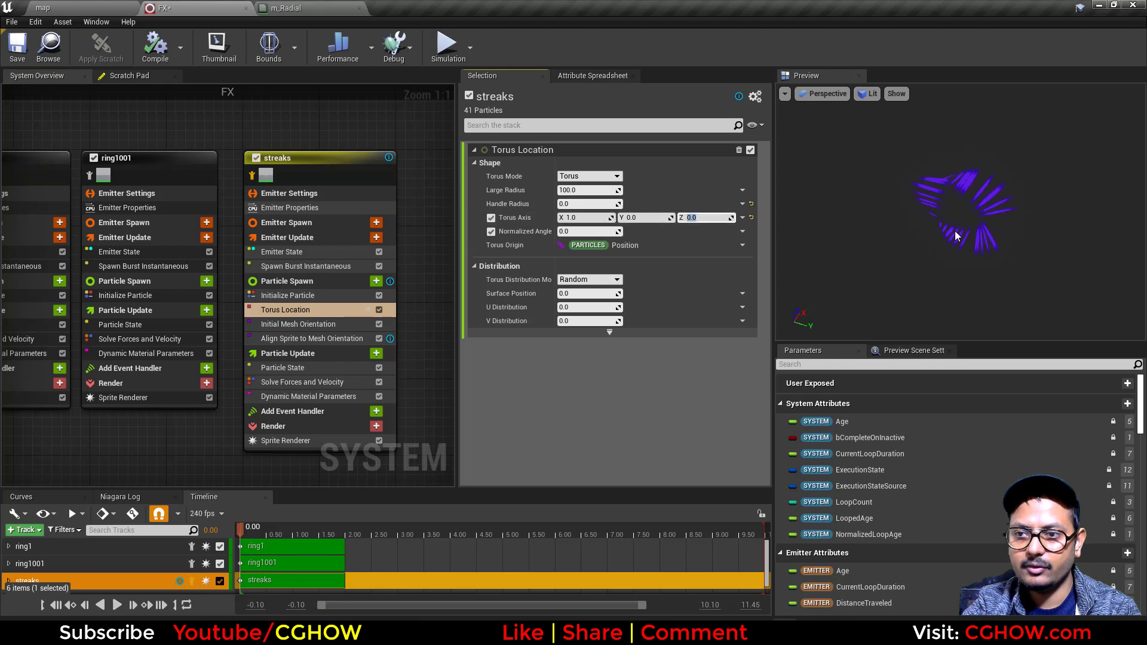
Step: Set the Orientation Axis in the streaks Initial Mesh Orientation module to X 0, Y 0, Z 1
{"action": "left_click", "coordinate": [352, 324]}
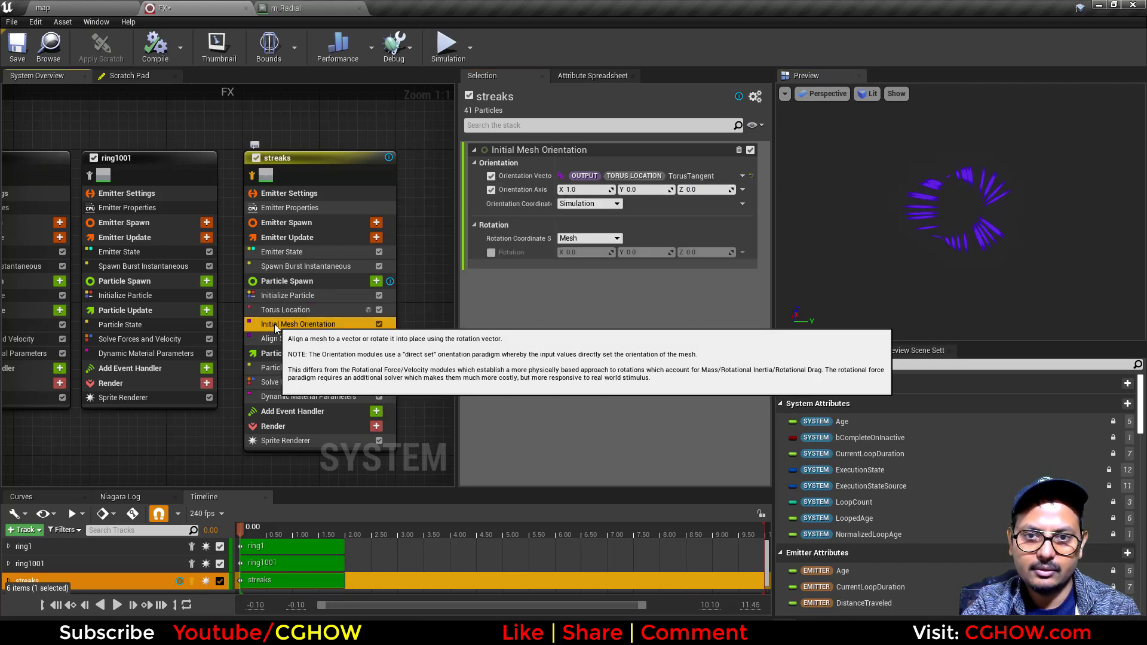
{"action": "left_click", "coordinate": [572, 189]}
{"action": "type", "text": "0"}
{"action": "key", "text": "Return"}
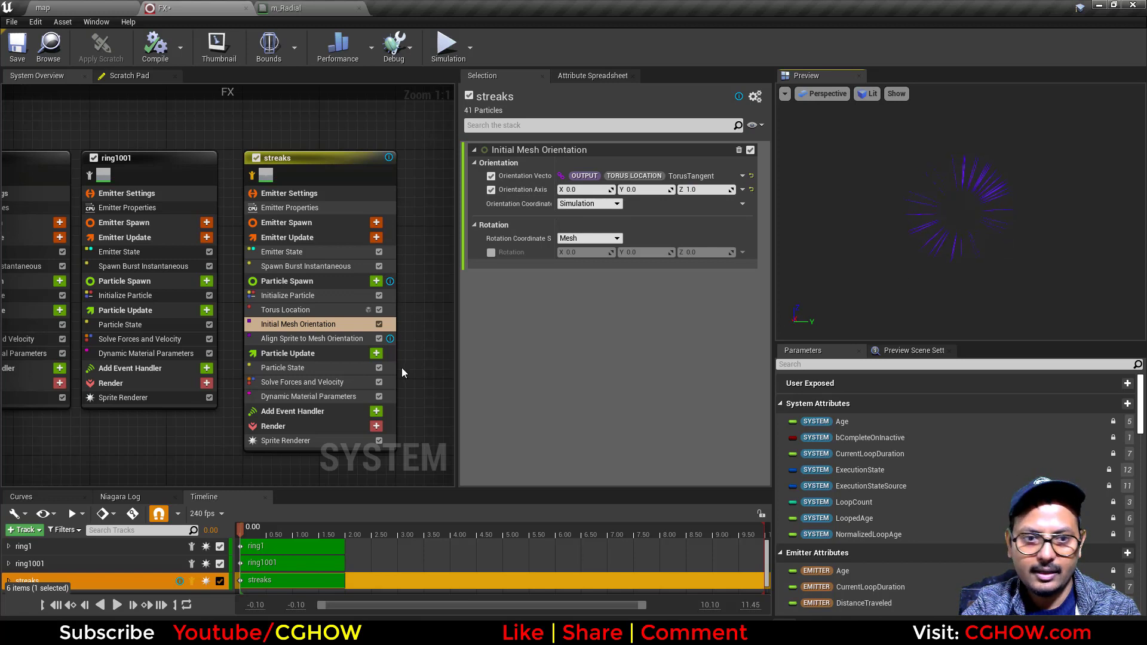
Step: Enable Rotation in the Initial Mesh Orientation module and set its Y value to 0.25
{"action": "left_click", "coordinate": [306, 324]}
{"action": "left_click", "coordinate": [491, 253]}
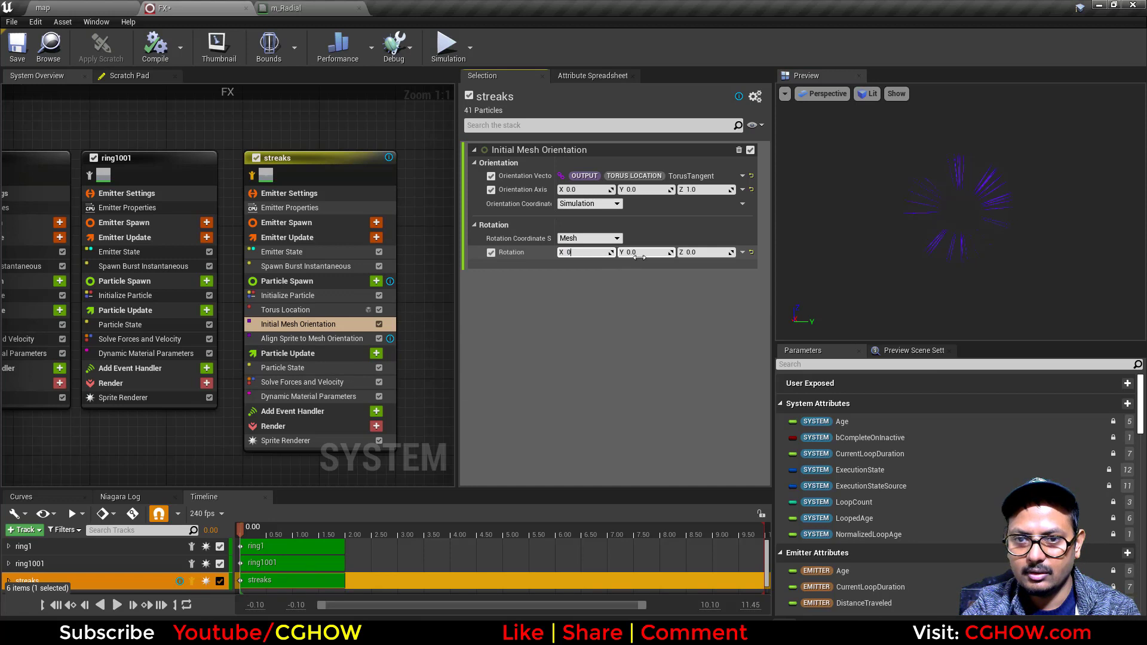
{"action": "left_click_drag", "start_coordinate": [646, 254], "coordinate": [643, 253]}
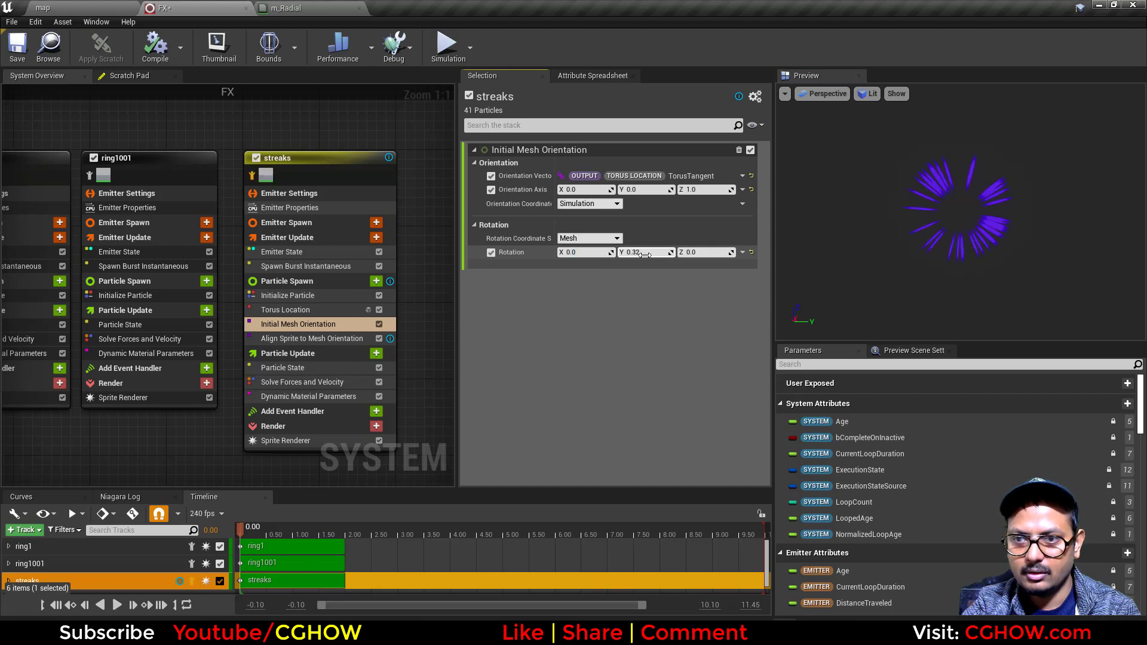
{"action": "type", "text": "5"}
{"action": "key", "text": "Return"}
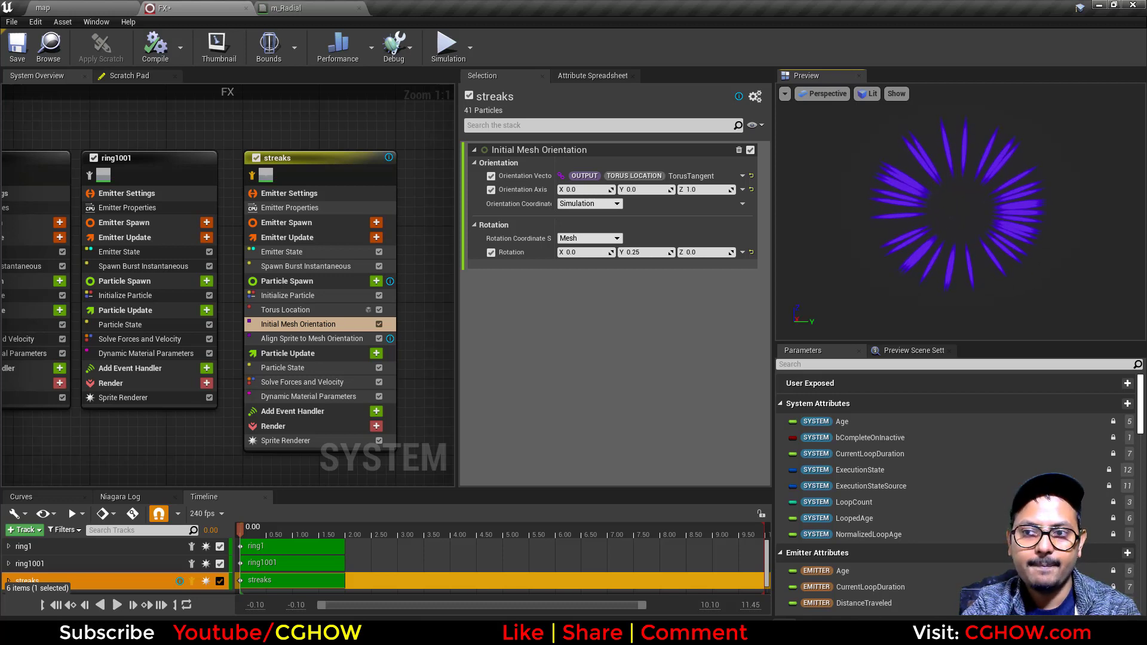
Step: Check the reference picture in the browser and set the streaks particle color to light blue (R 0.403697, G 0.731538, B 1.0) with alpha 1
{"action": "left_click", "coordinate": [287, 295]}
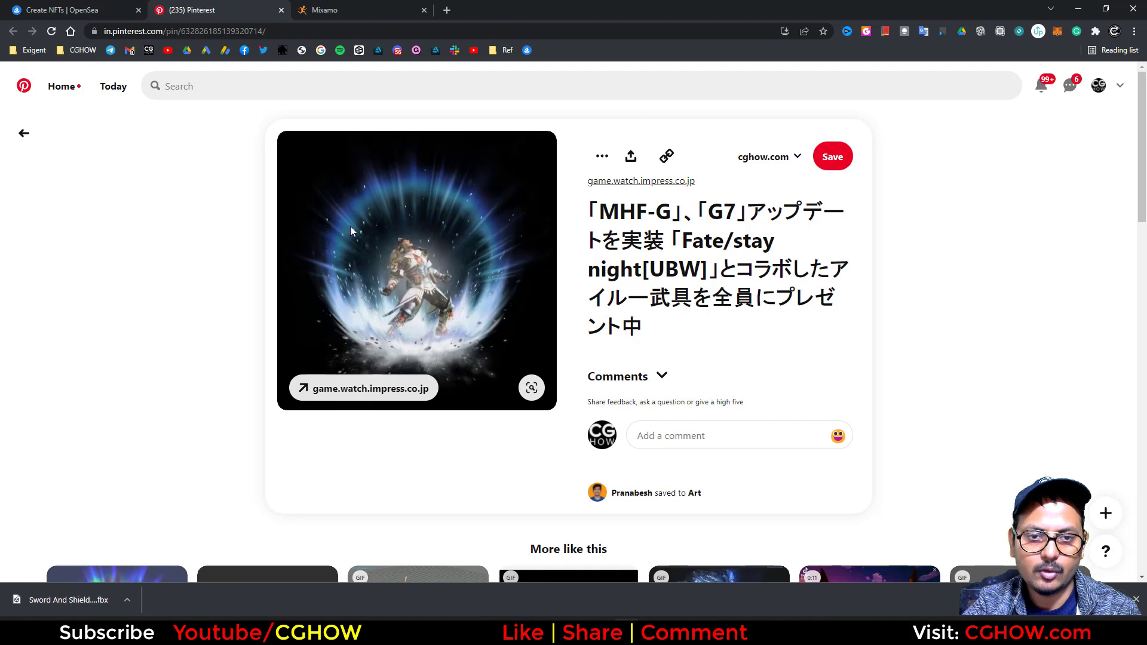
{"action": "left_click", "coordinate": [1077, 10]}
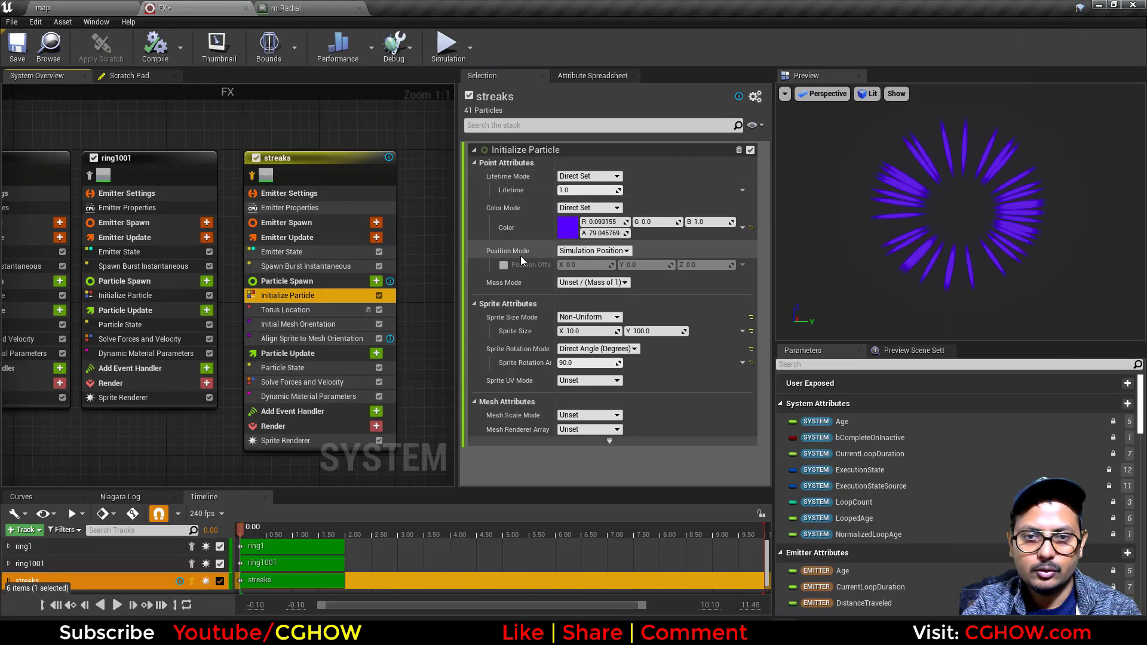
{"action": "left_click", "coordinate": [566, 230]}
{"action": "left_click", "coordinate": [611, 322]}
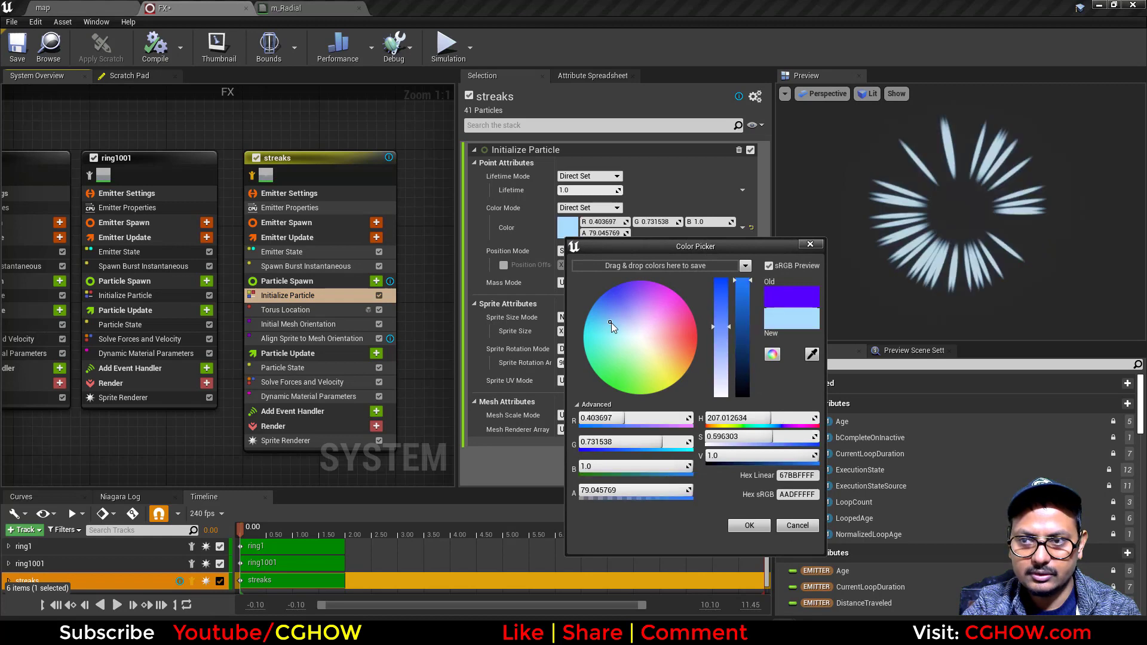
{"action": "left_click", "coordinate": [753, 525]}
{"action": "left_click", "coordinate": [597, 235]}
{"action": "type", "text": "1"}
{"action": "key", "text": "Return"}
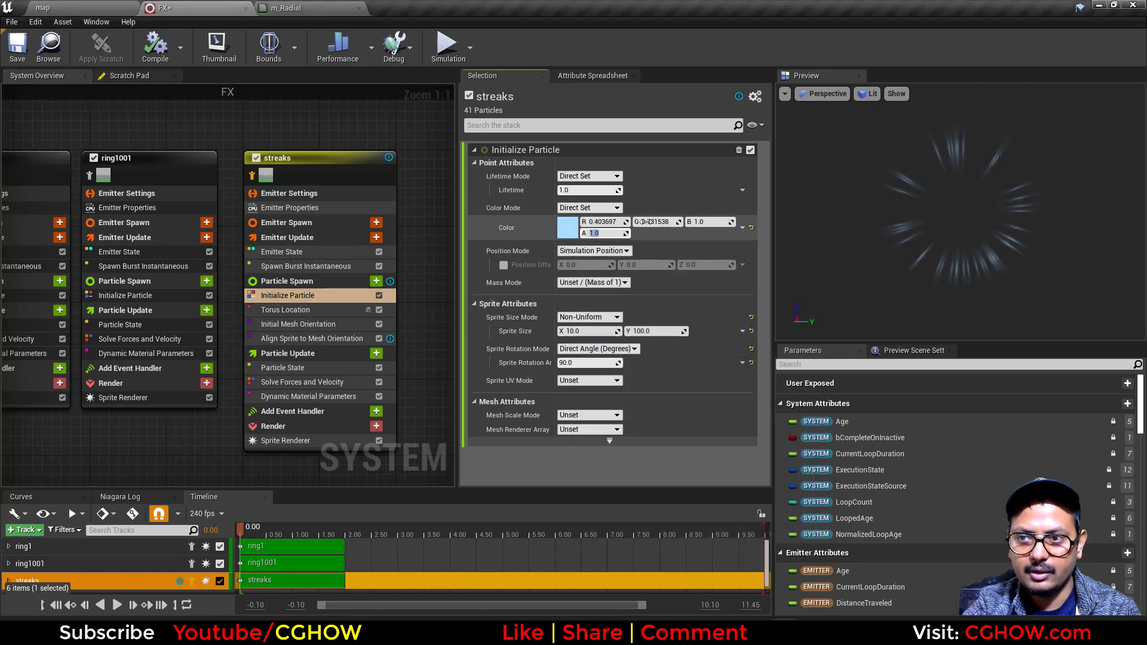
Step: Switch the streaks sprite size to Random Non-Uniform with a minimum of X 5, Y 80 and a maximum of X 20, Y 150
{"action": "left_click", "coordinate": [590, 323]}
{"action": "left_click", "coordinate": [588, 367]}
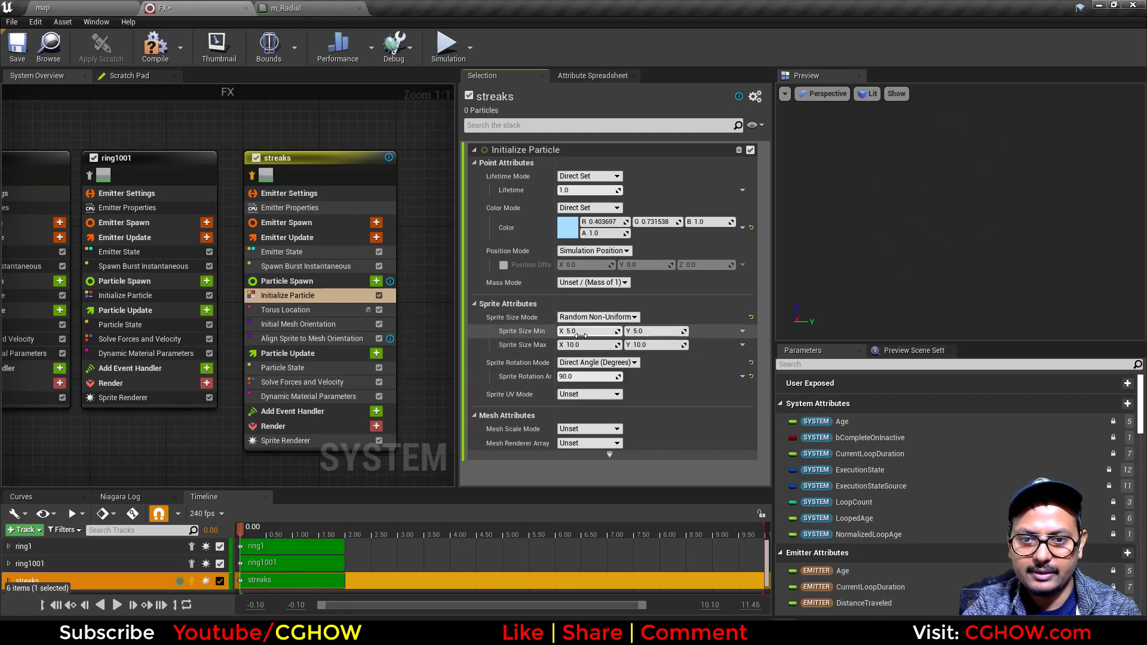
{"action": "left_click", "coordinate": [581, 332]}
{"action": "left_click", "coordinate": [586, 345]}
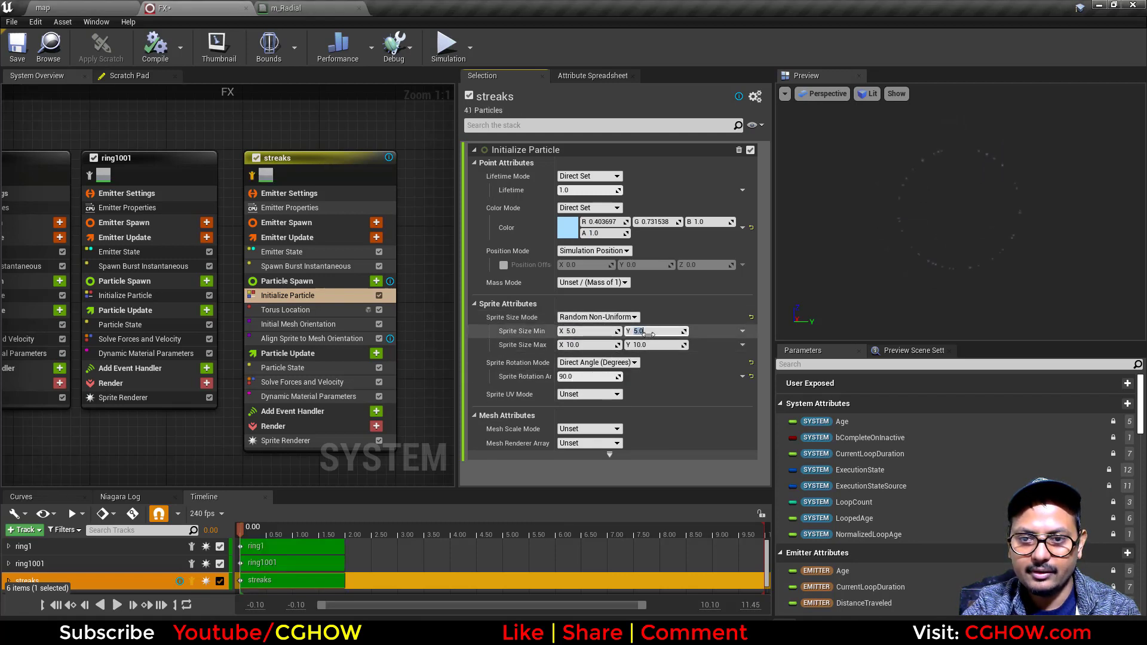
{"action": "type", "text": "80"}
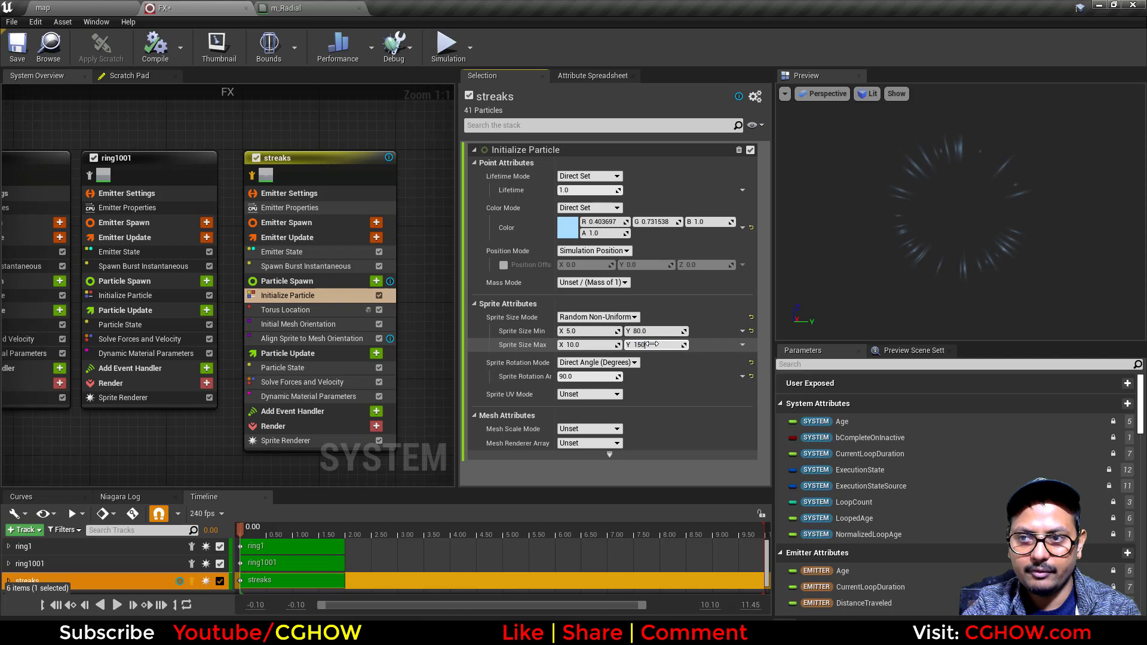
{"action": "key", "text": "Return"}
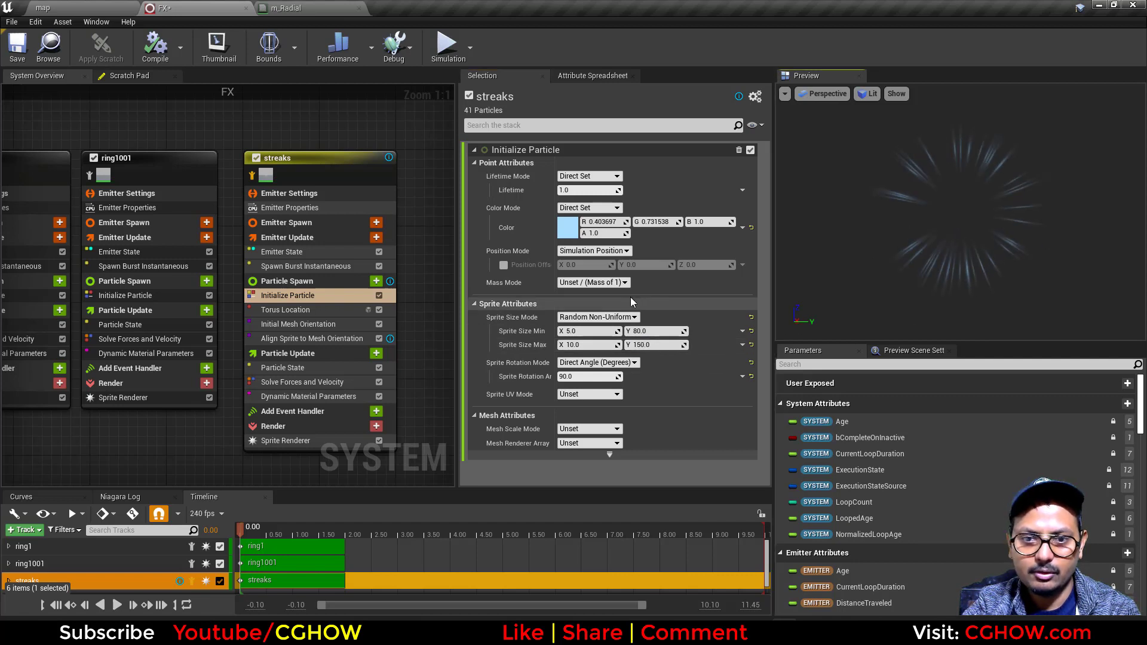
{"action": "left_click", "coordinate": [589, 346]}
{"action": "type", "text": "20"}
{"action": "key", "text": "Return"}
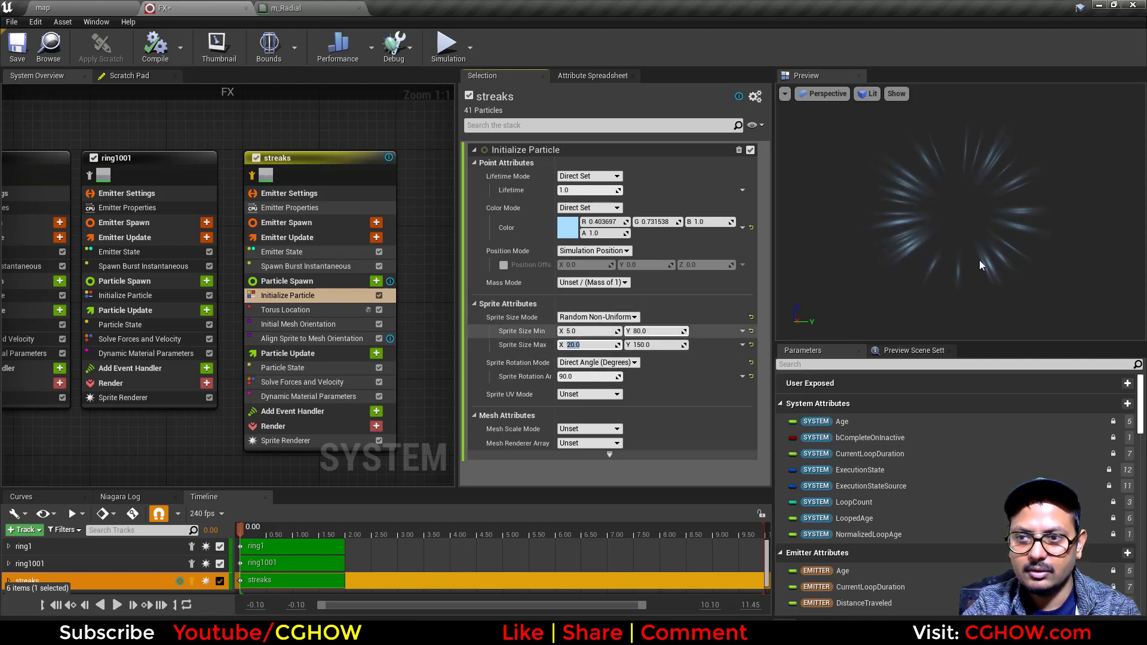
{"action": "left_click_drag", "start_coordinate": [980, 264], "coordinate": [950, 263]}
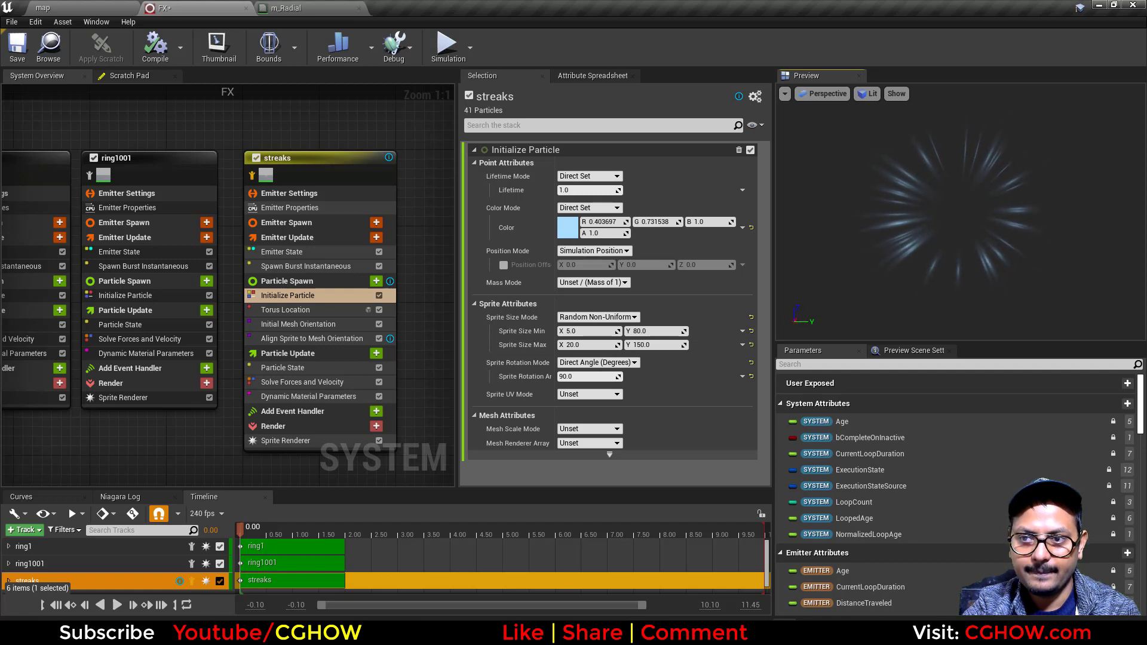
Step: Turn off isolation of the streaks emitter and raise its Torus Location Large Radius to about 166.7 to match the rings
{"action": "left_click", "coordinate": [253, 179]}
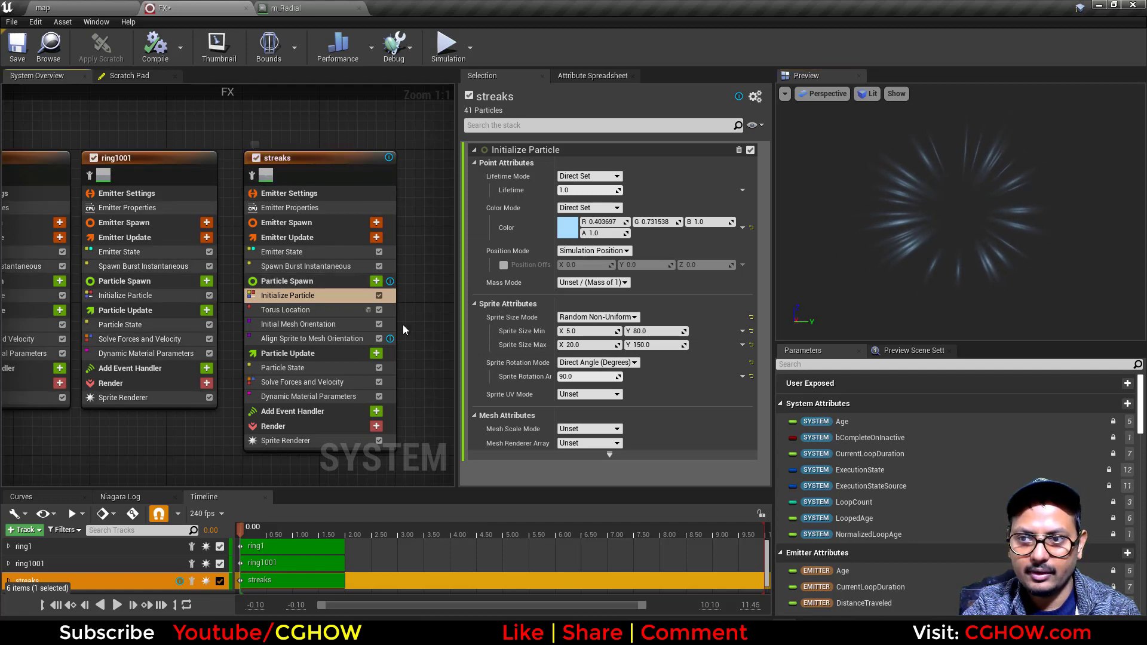
{"action": "left_click", "coordinate": [292, 309]}
{"action": "left_click_drag", "start_coordinate": [241, 530], "coordinate": [284, 531]}
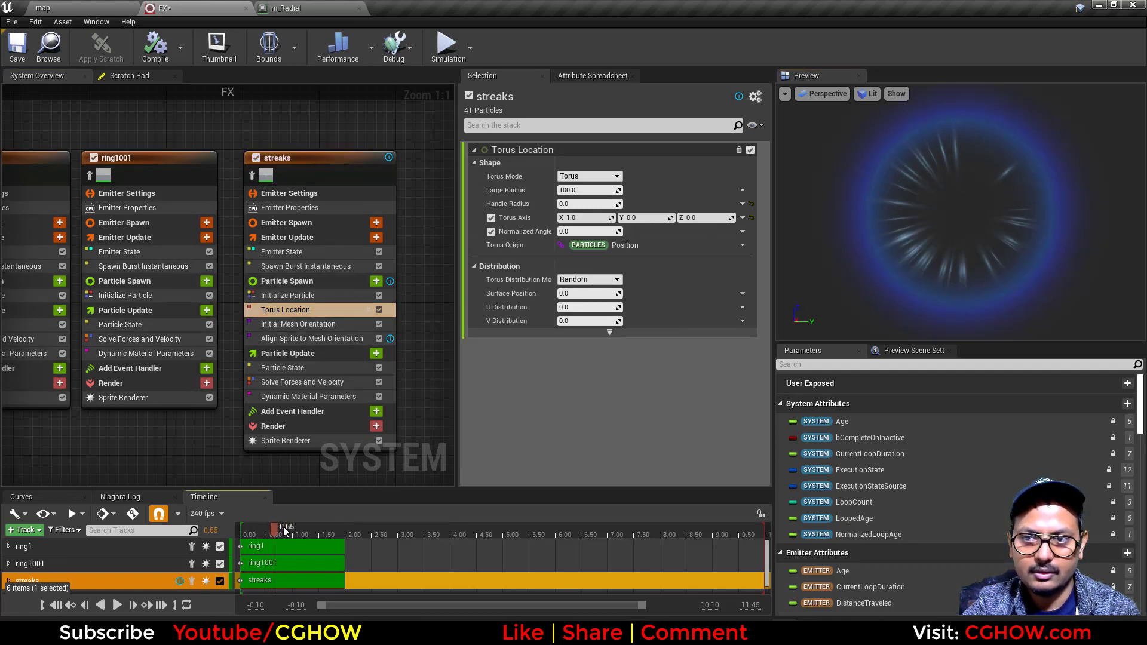
{"action": "left_click_drag", "start_coordinate": [588, 190], "coordinate": [627, 190]}
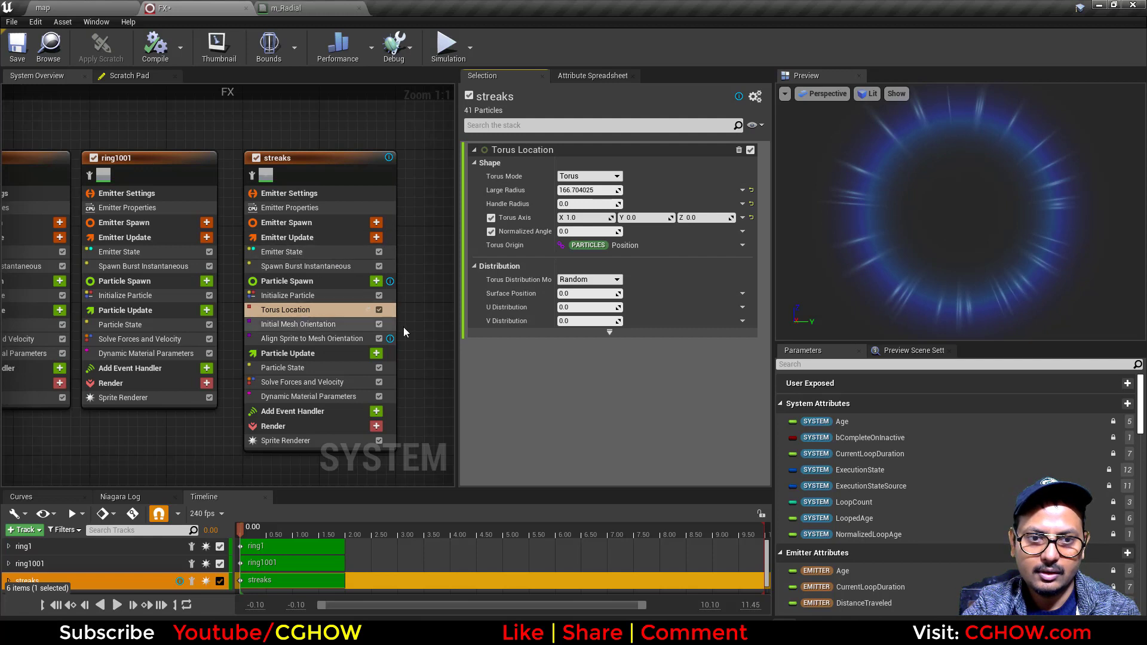
Step: Set the streaks maximum sprite size to X 50 and Y about 272.2, and the minimum Y to about 62.2
{"action": "left_click", "coordinate": [299, 297]}
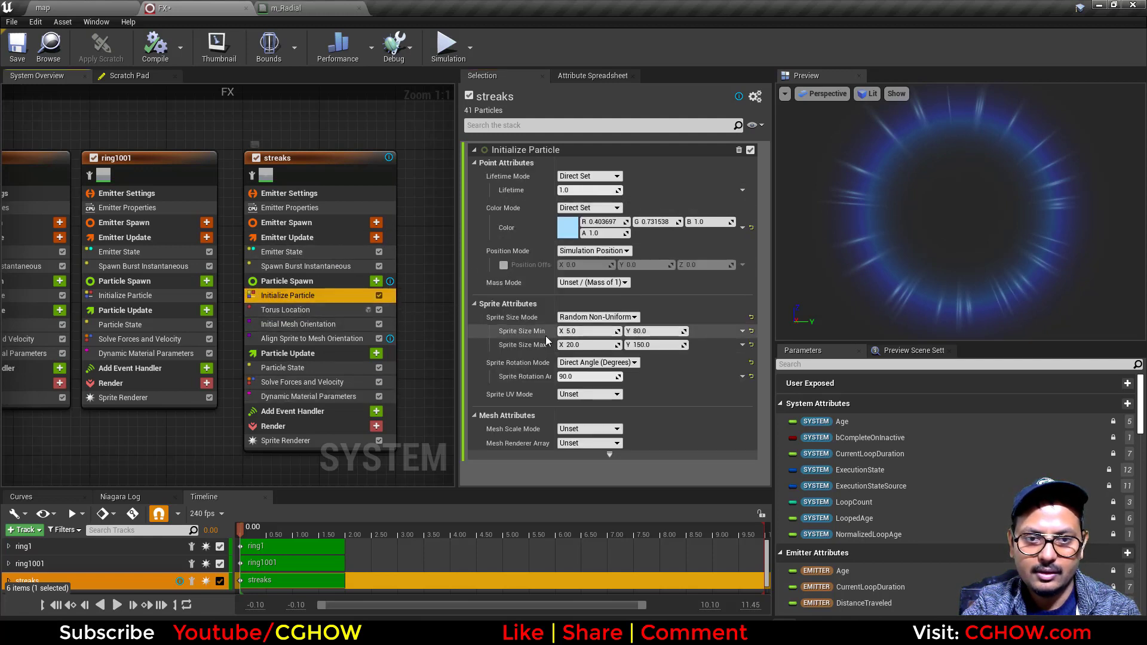
{"action": "left_click", "coordinate": [590, 345]}
{"action": "type", "text": "50"}
{"action": "key", "text": "Return"}
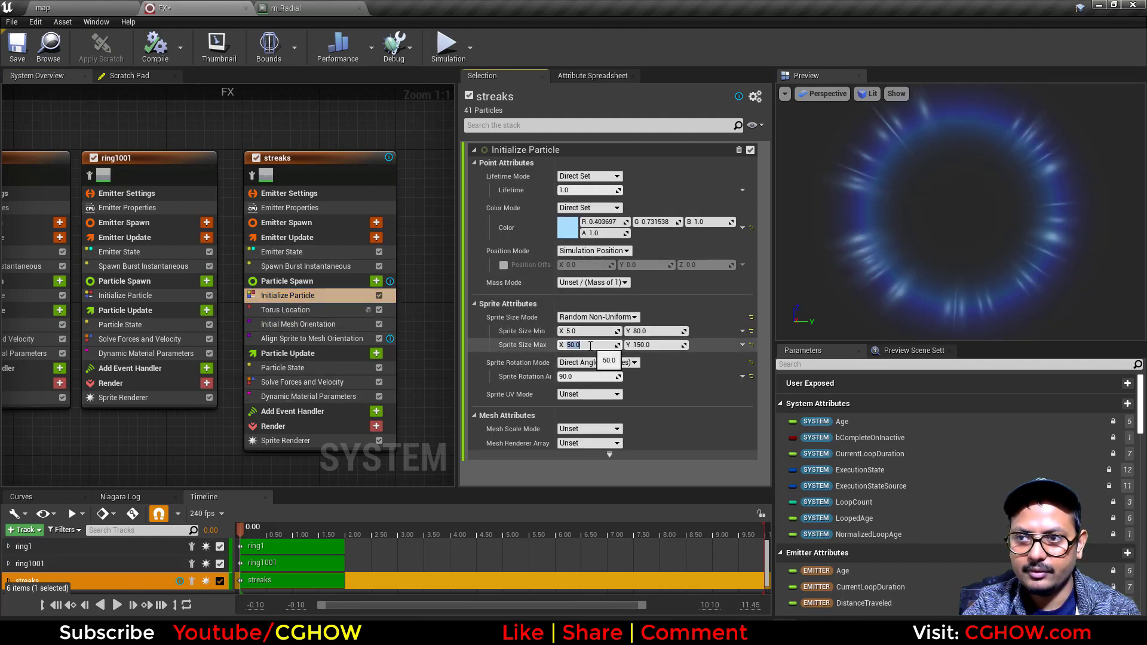
{"action": "left_click", "coordinate": [891, 269]}
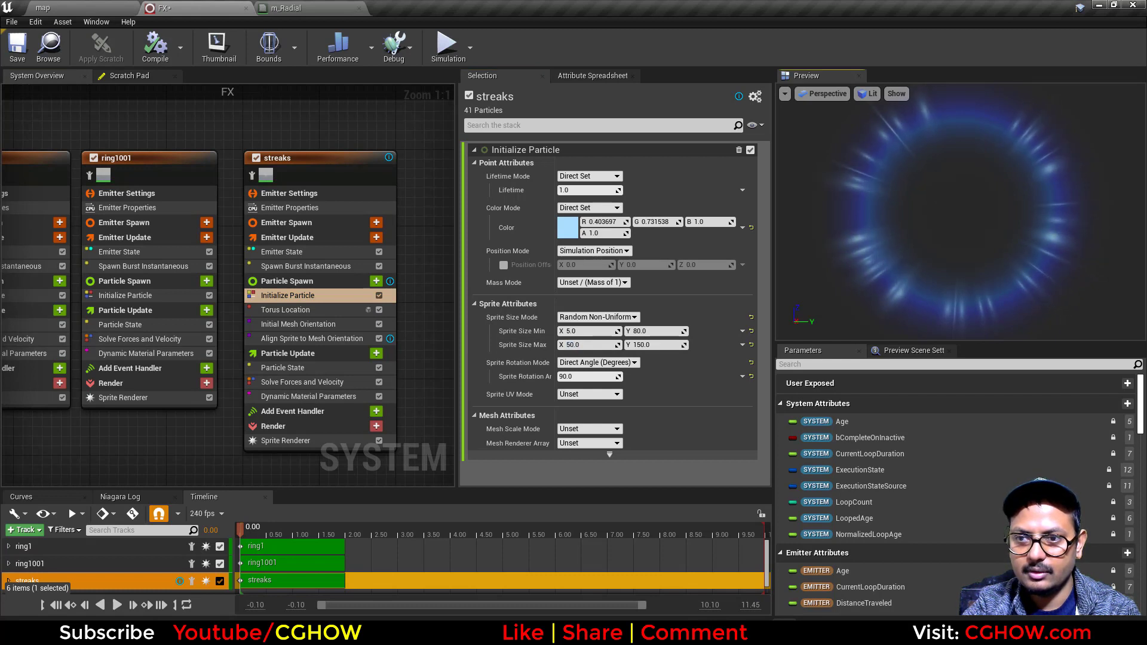
{"action": "mouse_move", "coordinate": [655, 345]}
{"action": "left_mouse_down"}
{"action": "mouse_move", "coordinate": [728, 345]}
{"action": "mouse_move", "coordinate": [646, 331]}
{"action": "left_mouse_up"}
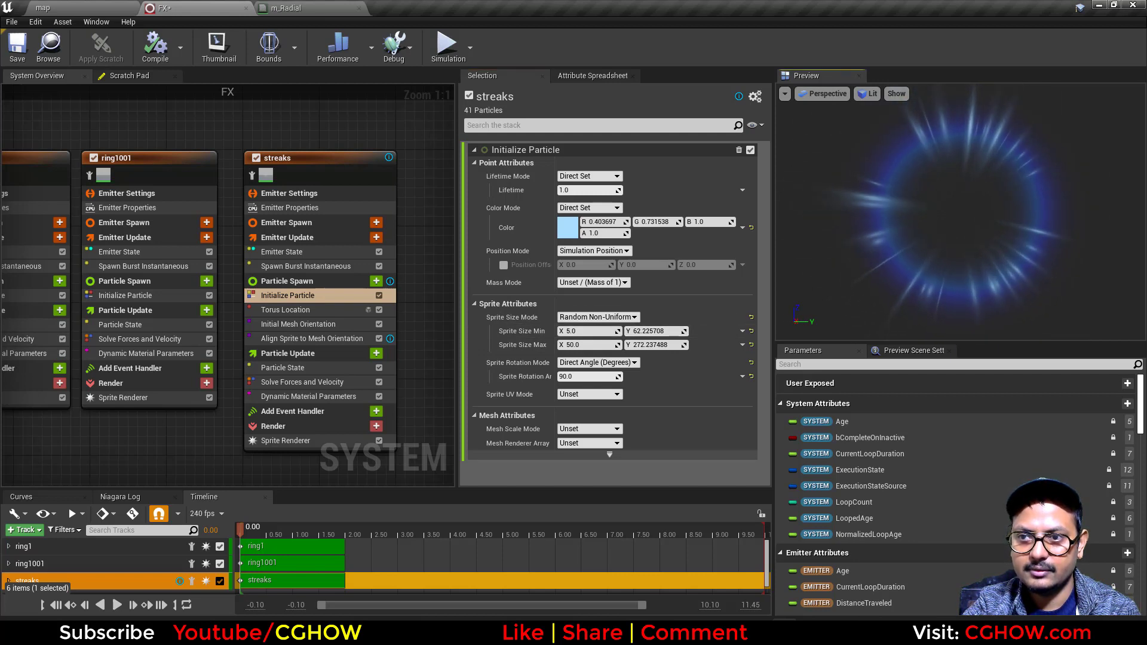
{"action": "mouse_move", "coordinate": [961, 212]}
{"action": "left_mouse_down"}
{"action": "mouse_move", "coordinate": [986, 225]}
{"action": "mouse_move", "coordinate": [961, 212]}
{"action": "left_mouse_up"}
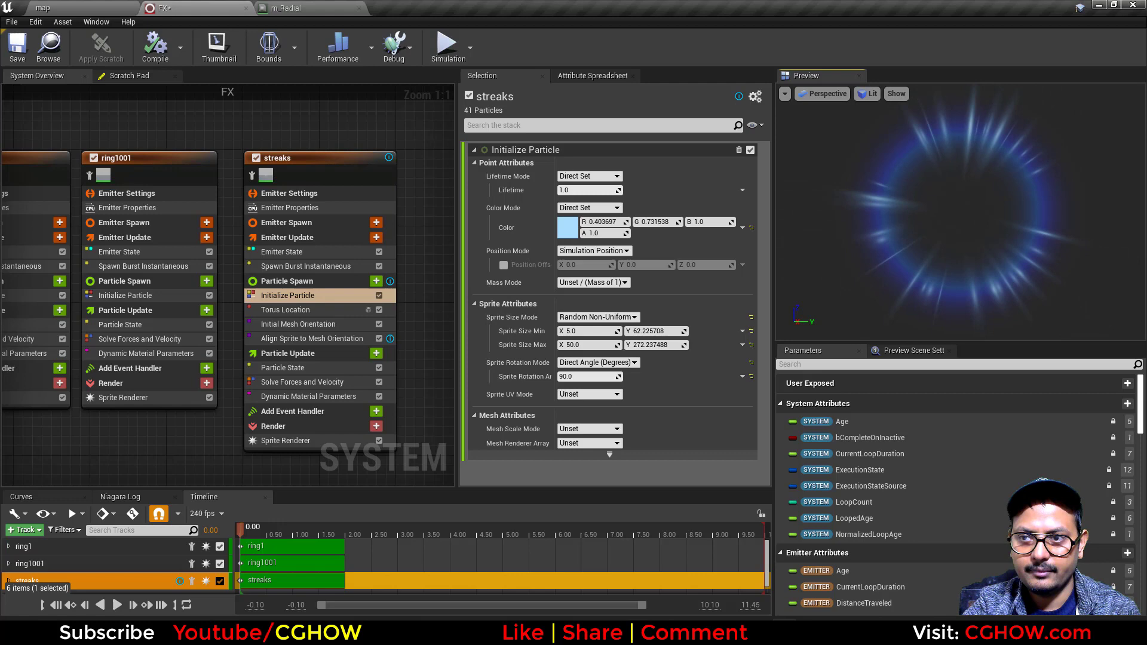
Step: Inspect the effect in the level, then review the streaks emitter's burst, Particle State, Torus Location and Initial Mesh Orientation settings
{"action": "left_click", "coordinate": [122, 5]}
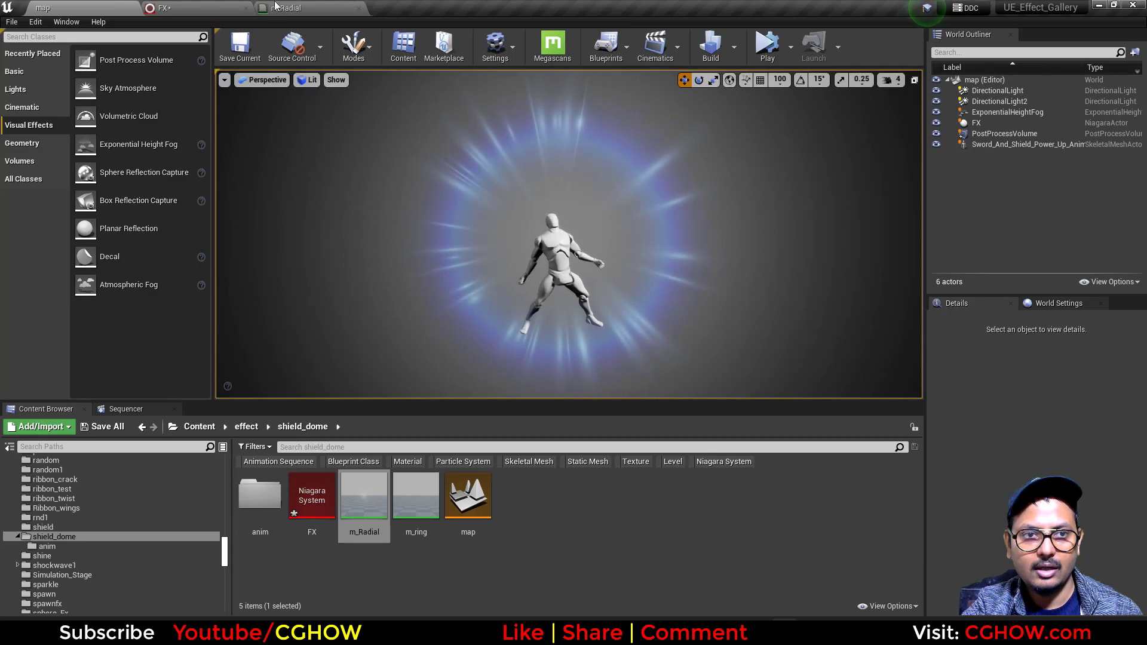
{"action": "left_click", "coordinate": [236, 8]}
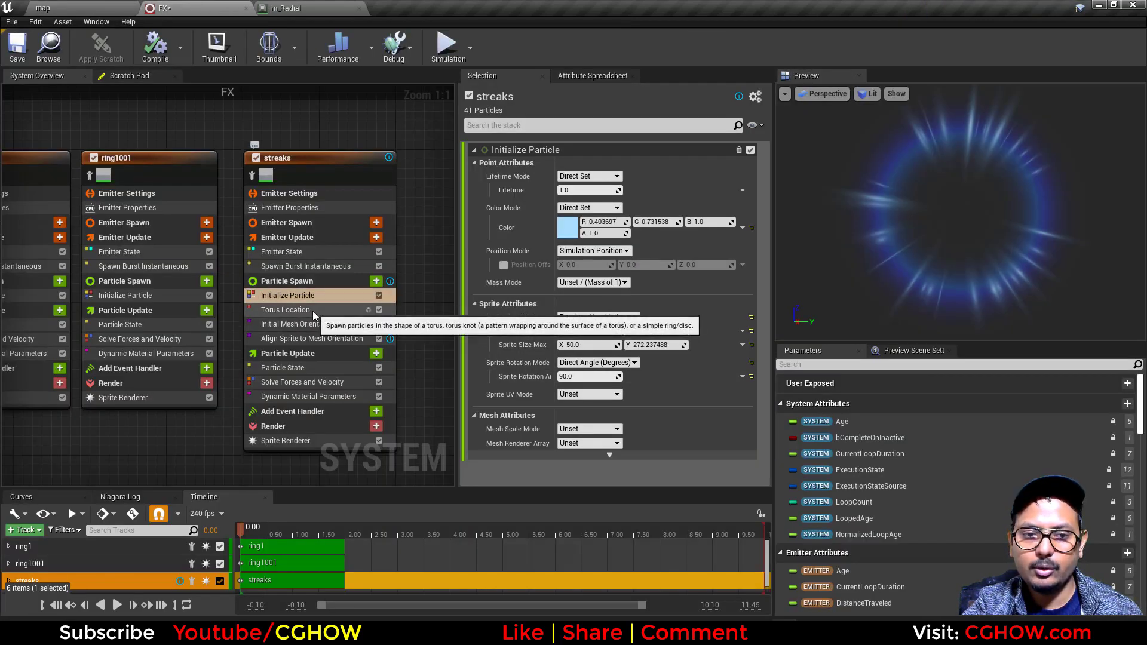
{"action": "left_click", "coordinate": [353, 311]}
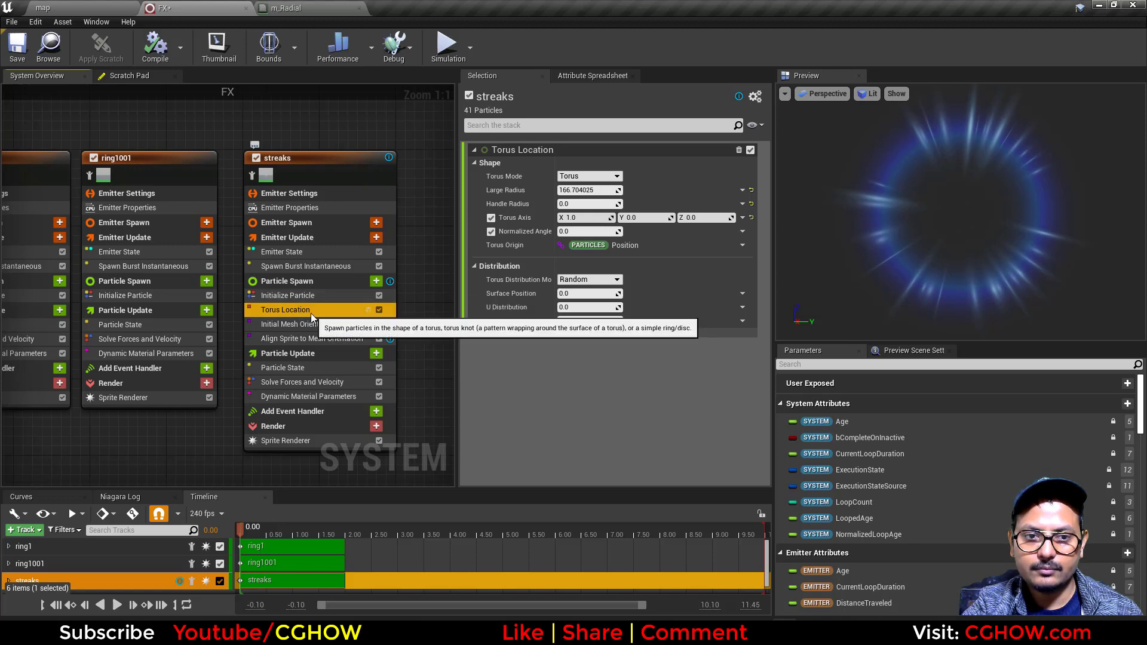
{"action": "mouse_move", "coordinate": [311, 313]}
{"action": "left_mouse_down"}
{"action": "mouse_move", "coordinate": [311, 379]}
{"action": "mouse_move", "coordinate": [311, 305]}
{"action": "left_mouse_up"}
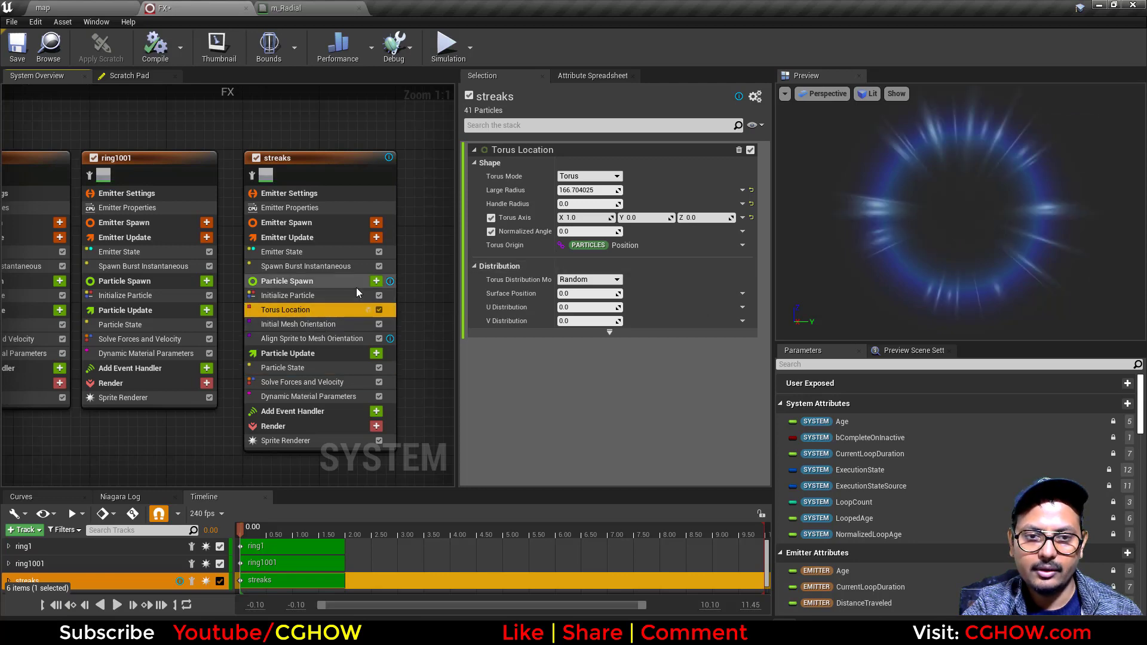
{"action": "left_click", "coordinate": [300, 264]}
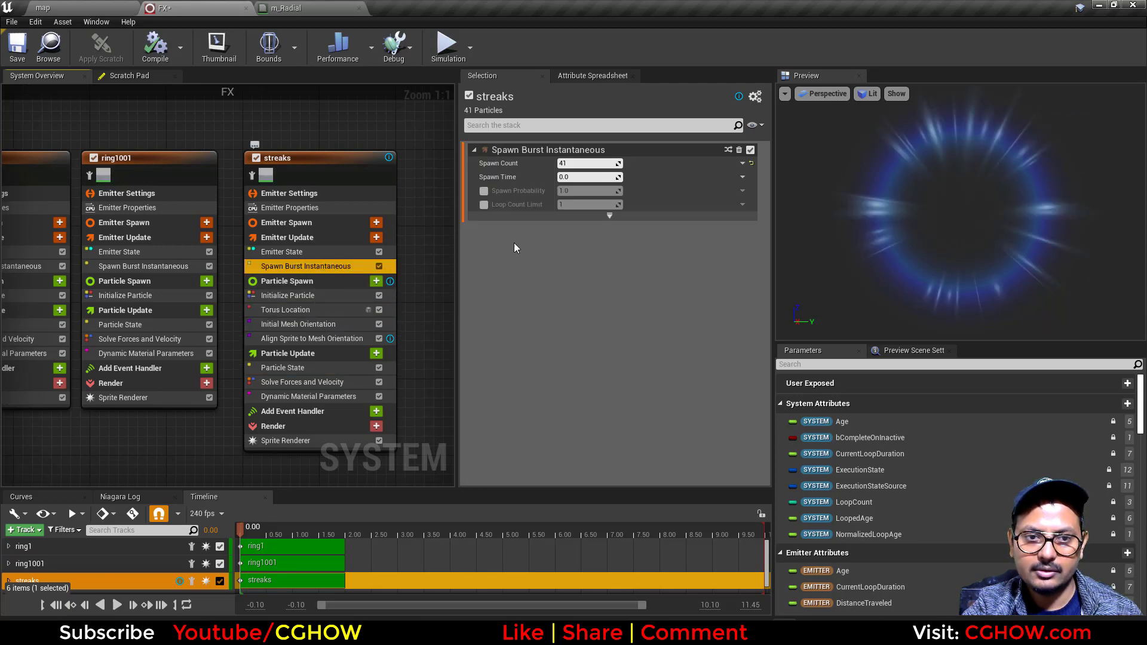
{"action": "left_click", "coordinate": [296, 367]}
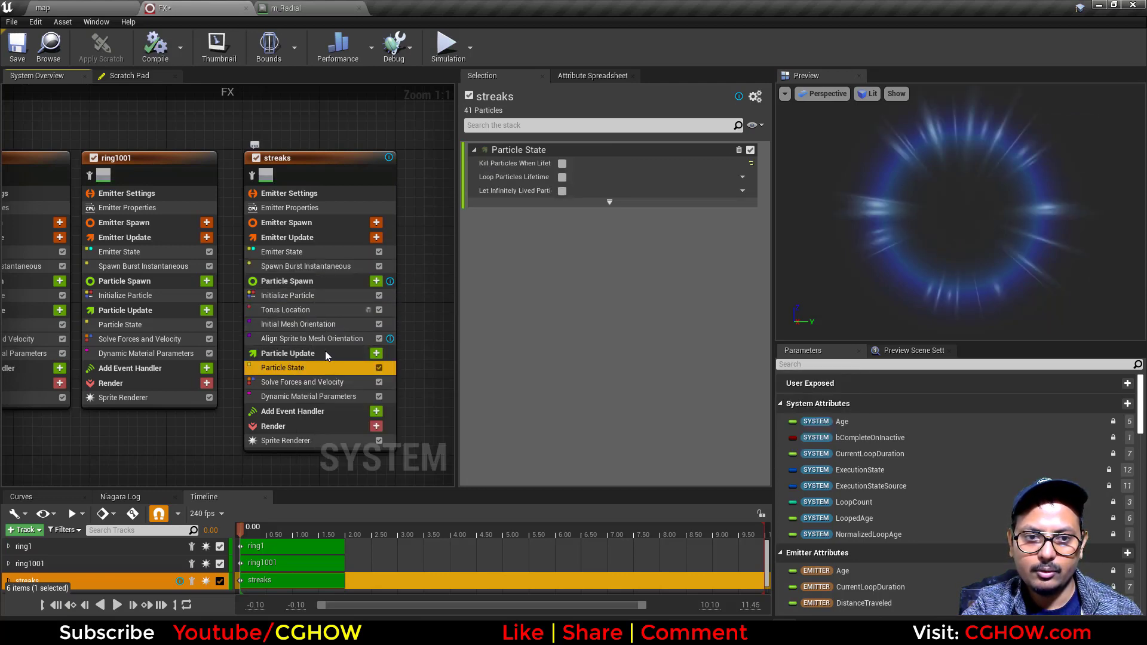
{"action": "left_click", "coordinate": [308, 307]}
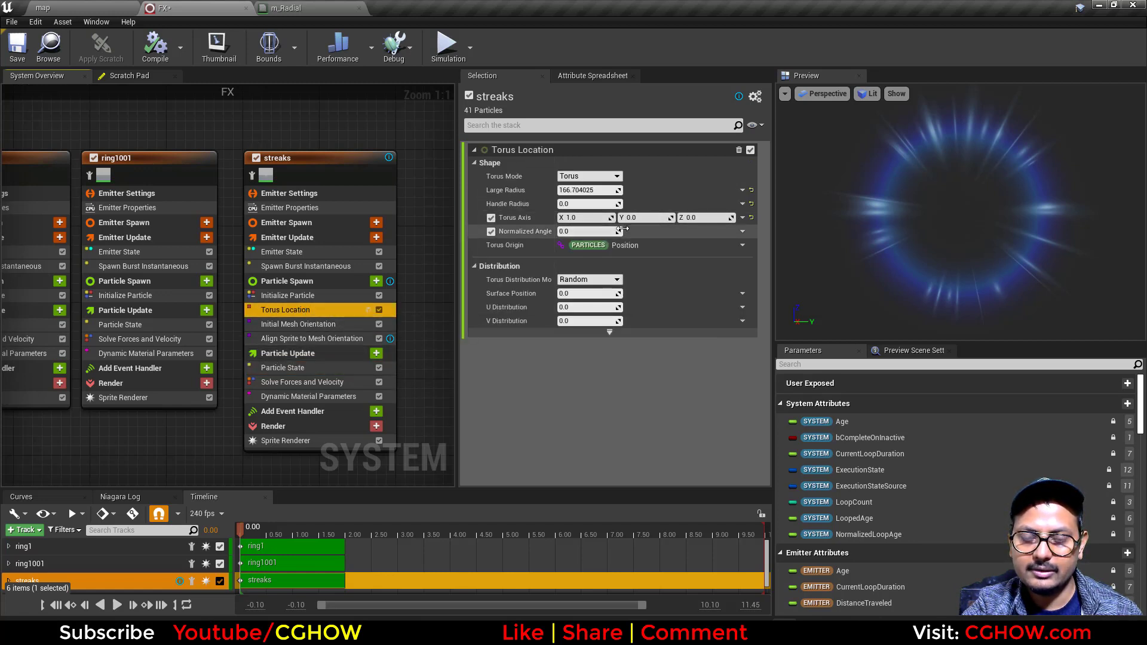
{"action": "mouse_move", "coordinate": [948, 218]}
{"action": "left_mouse_down"}
{"action": "mouse_move", "coordinate": [915, 233]}
{"action": "mouse_move", "coordinate": [936, 227]}
{"action": "mouse_move", "coordinate": [867, 230]}
{"action": "mouse_move", "coordinate": [914, 224]}
{"action": "mouse_move", "coordinate": [926, 209]}
{"action": "mouse_move", "coordinate": [938, 218]}
{"action": "mouse_move", "coordinate": [872, 239]}
{"action": "left_mouse_up"}
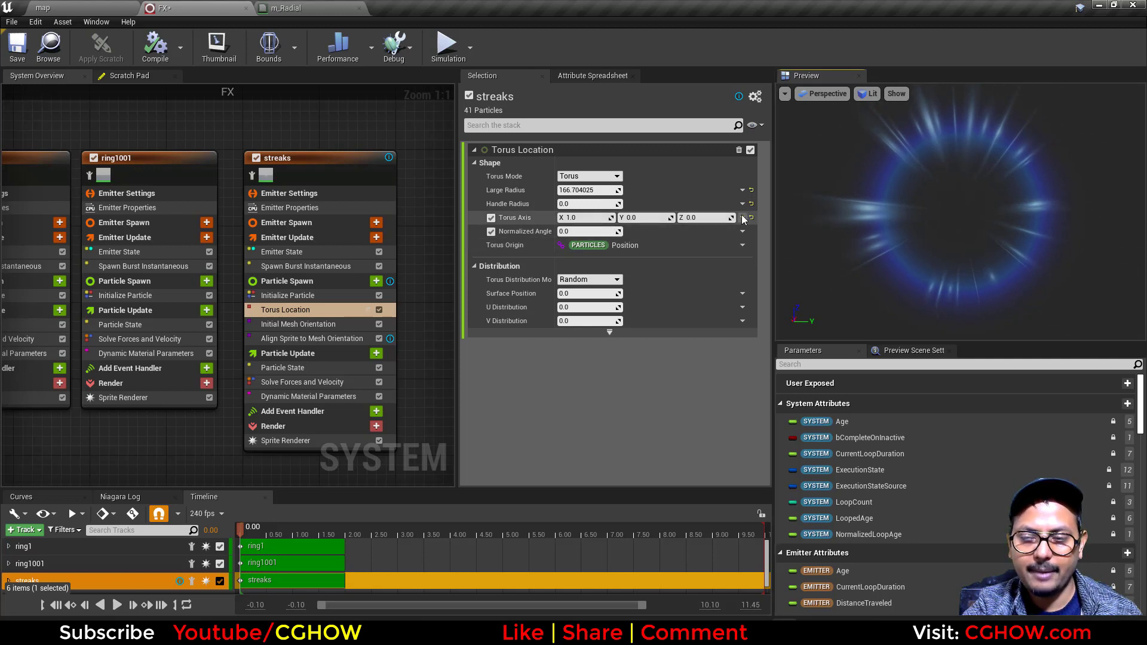
{"action": "left_click", "coordinate": [331, 323]}
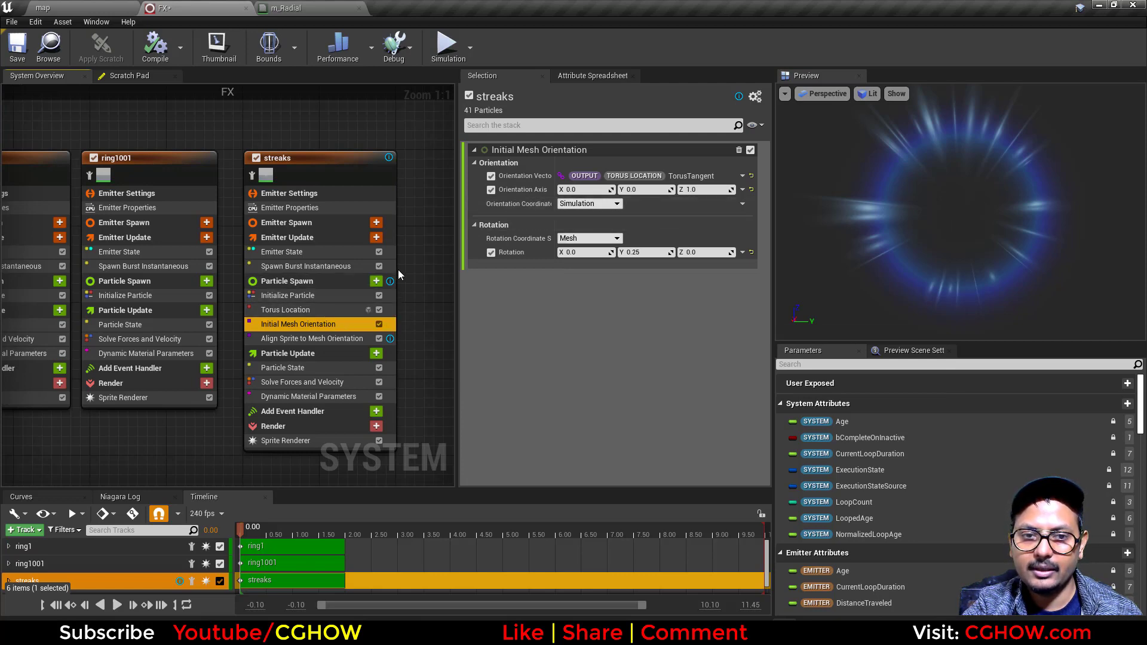
{"action": "left_click", "coordinate": [308, 309]}
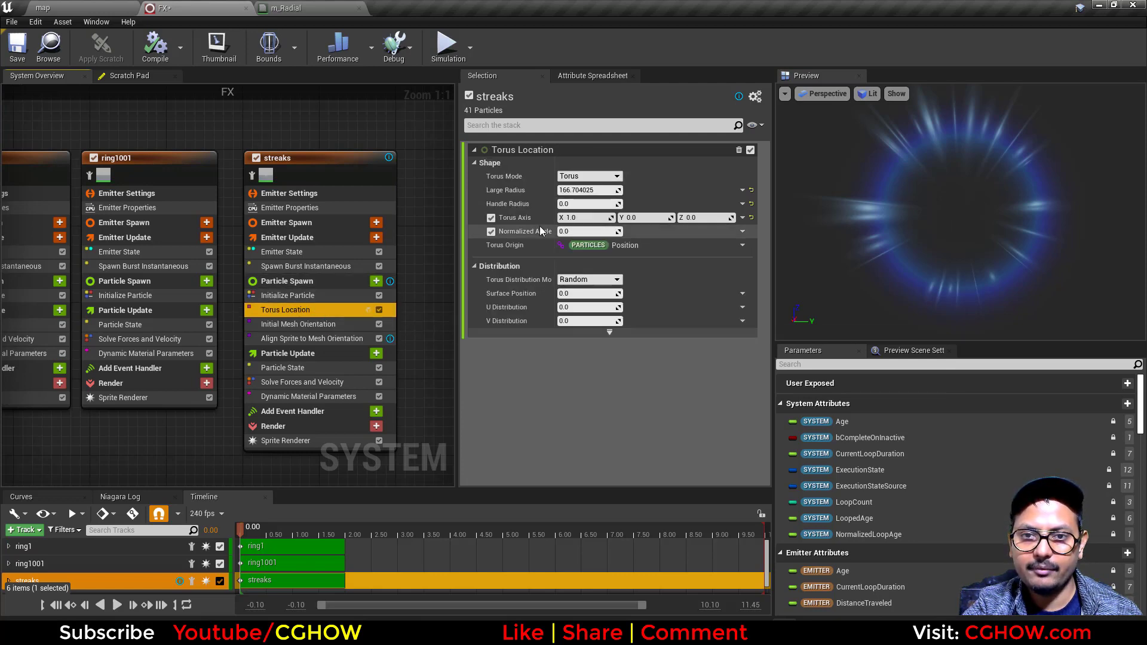
{"action": "left_click", "coordinate": [330, 323]}
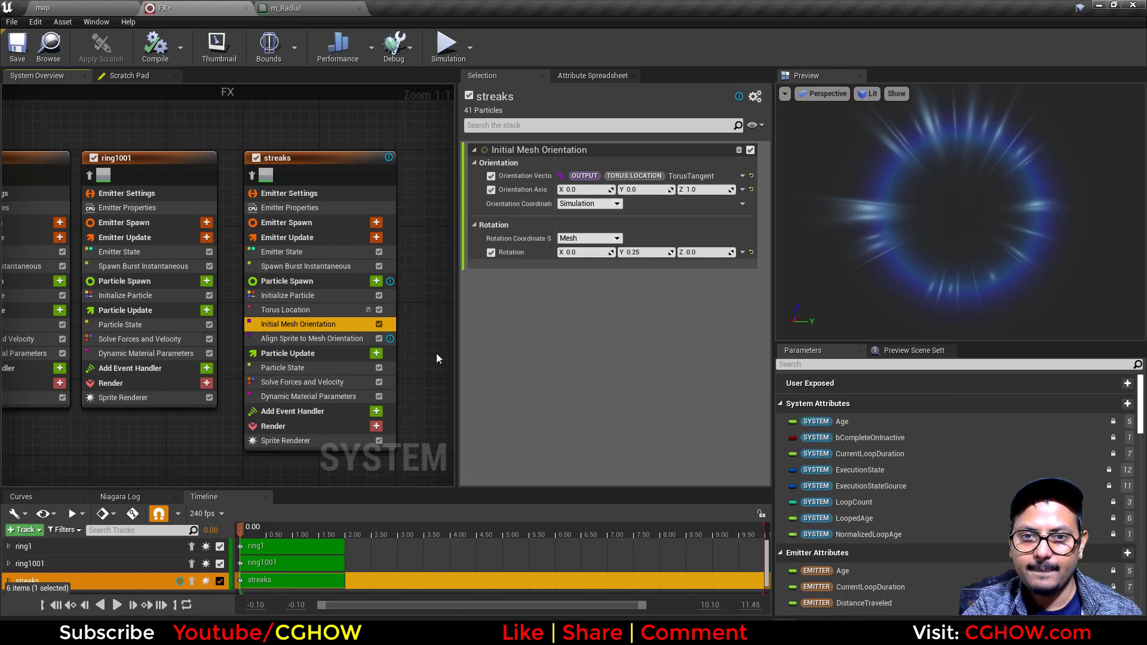
Step: Try driving the streaks Torus Axis with Return Camera Property set to Camera Forward Vector, checking the alignment in the preview and level
{"action": "left_click", "coordinate": [297, 310]}
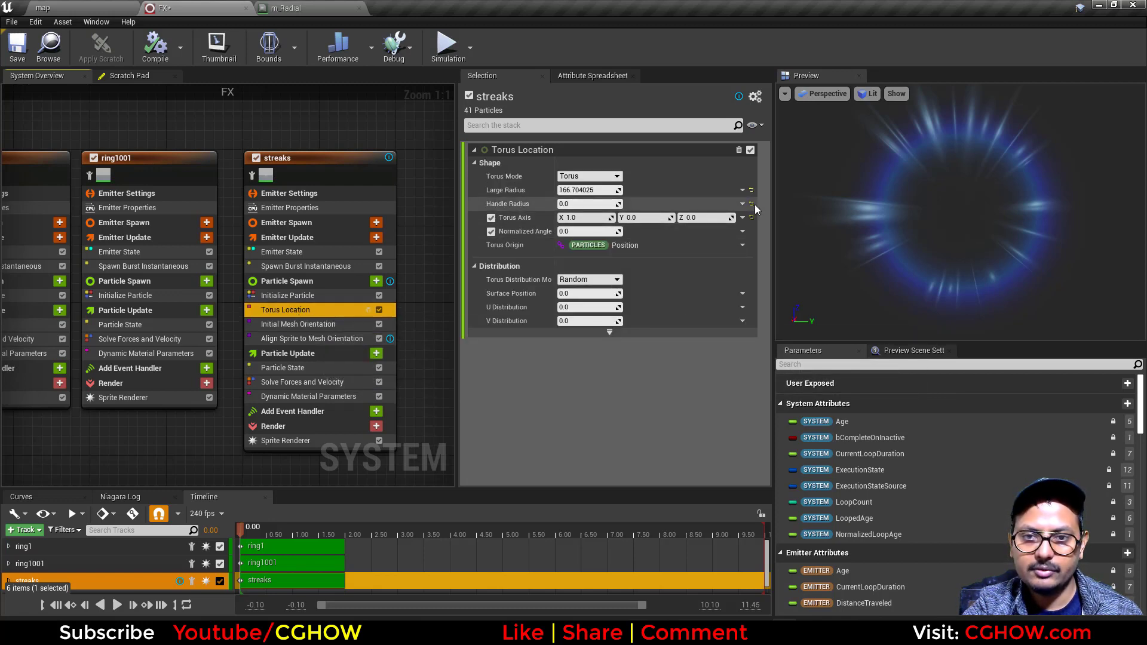
{"action": "left_click", "coordinate": [744, 221]}
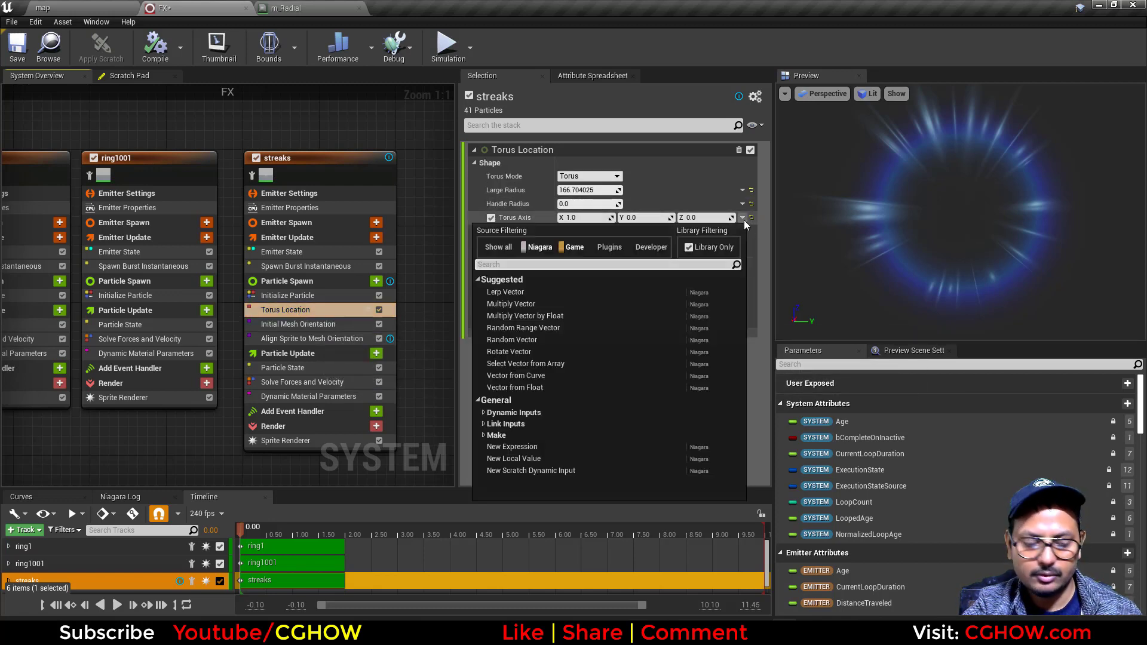
{"action": "type", "text": "camer"}
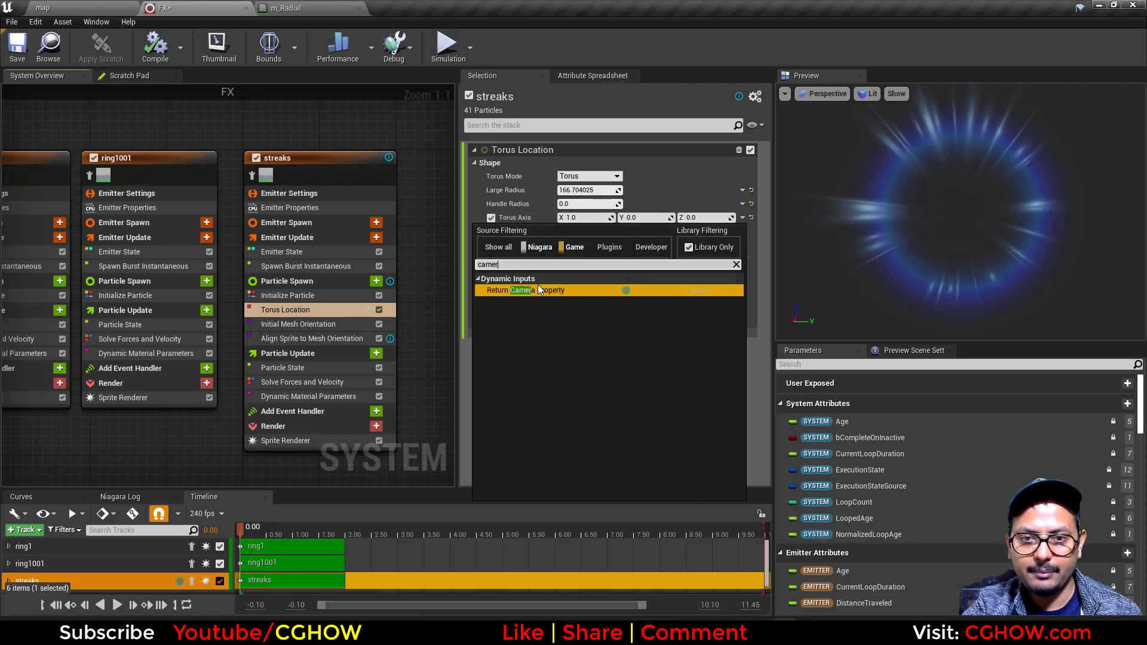
{"action": "left_click", "coordinate": [543, 290]}
{"action": "left_click", "coordinate": [743, 280]}
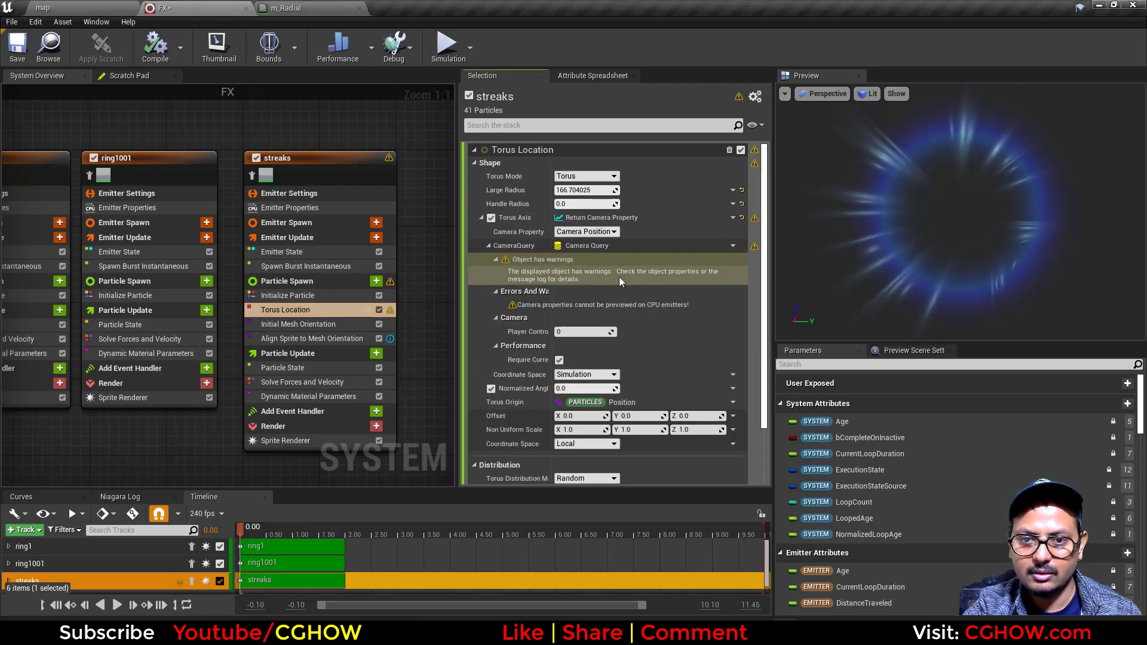
{"action": "left_click", "coordinate": [594, 233]}
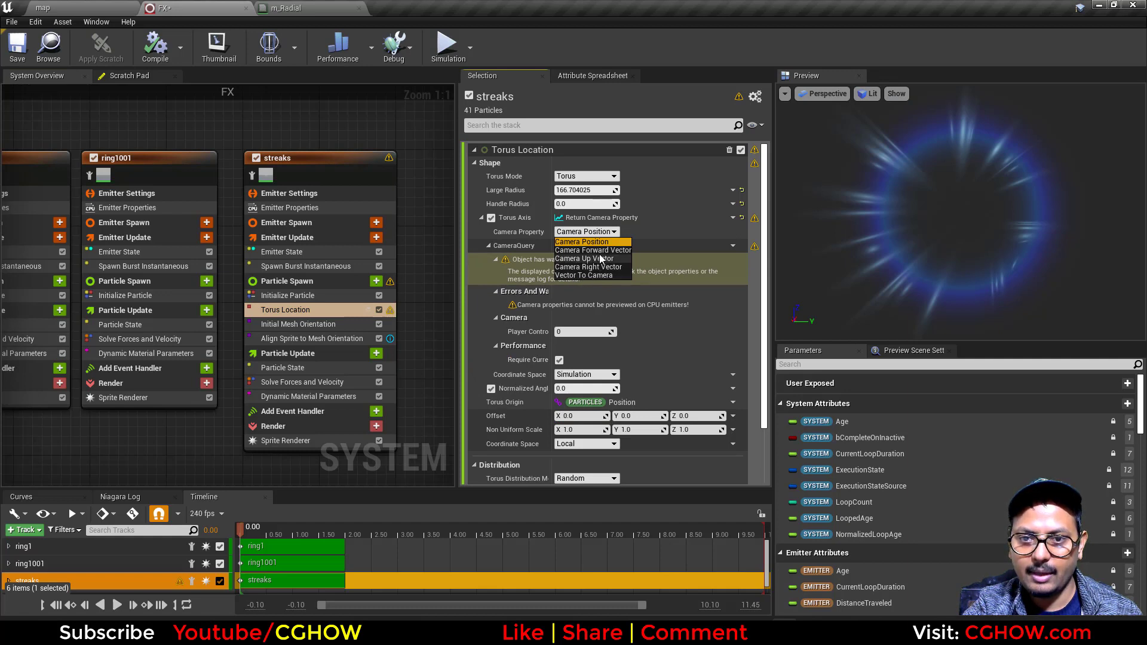
{"action": "left_click", "coordinate": [593, 250]}
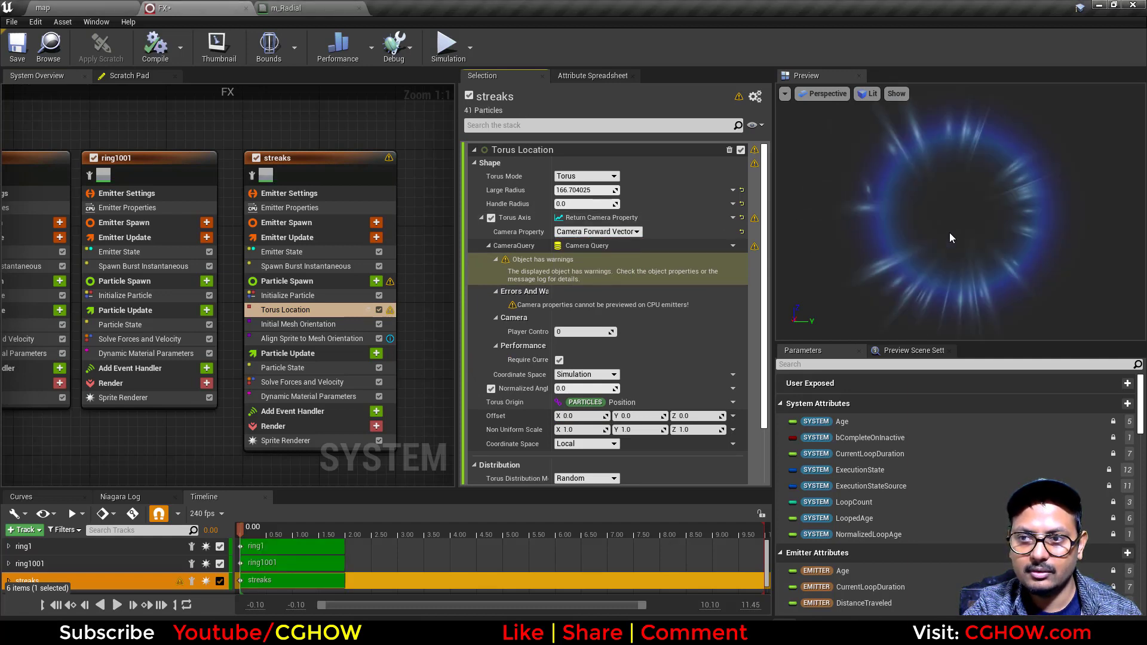
{"action": "left_click_drag", "start_coordinate": [956, 224], "coordinate": [868, 225]}
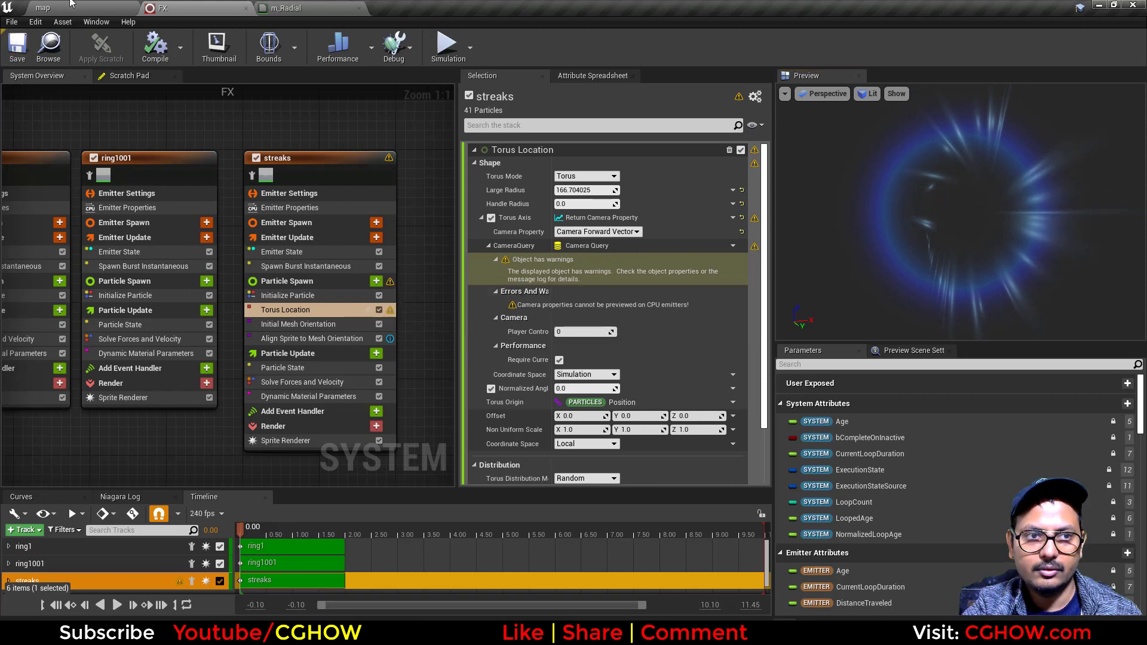
{"action": "left_click", "coordinate": [70, 5]}
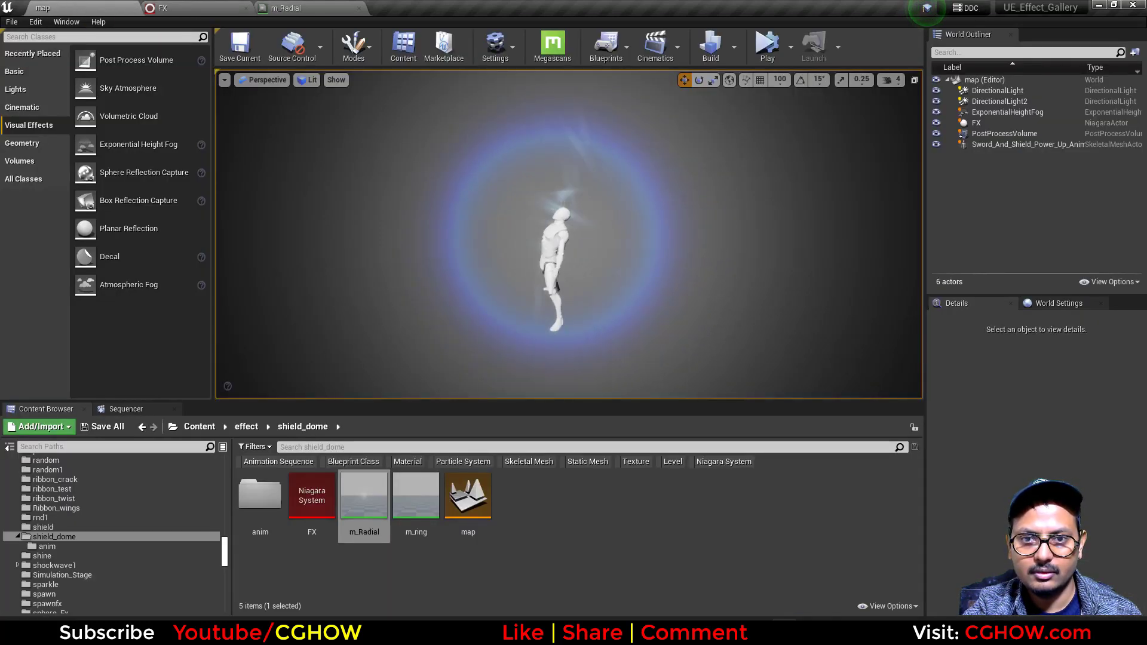
{"action": "left_click", "coordinate": [225, 8]}
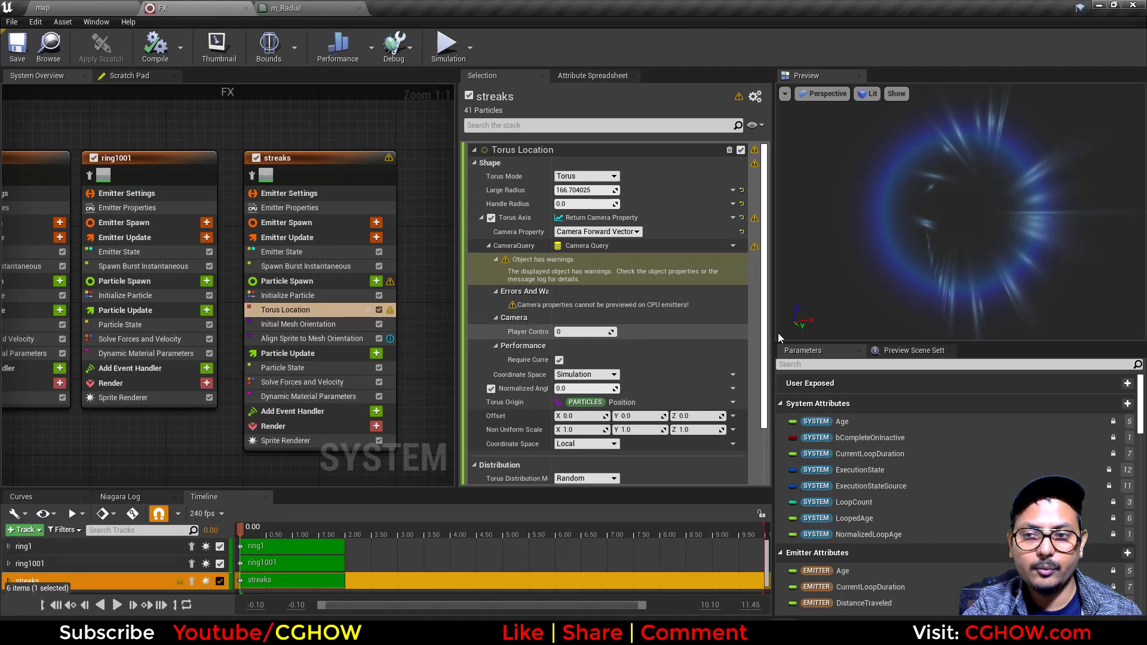
{"action": "left_click_drag", "start_coordinate": [1016, 209], "coordinate": [908, 209]}
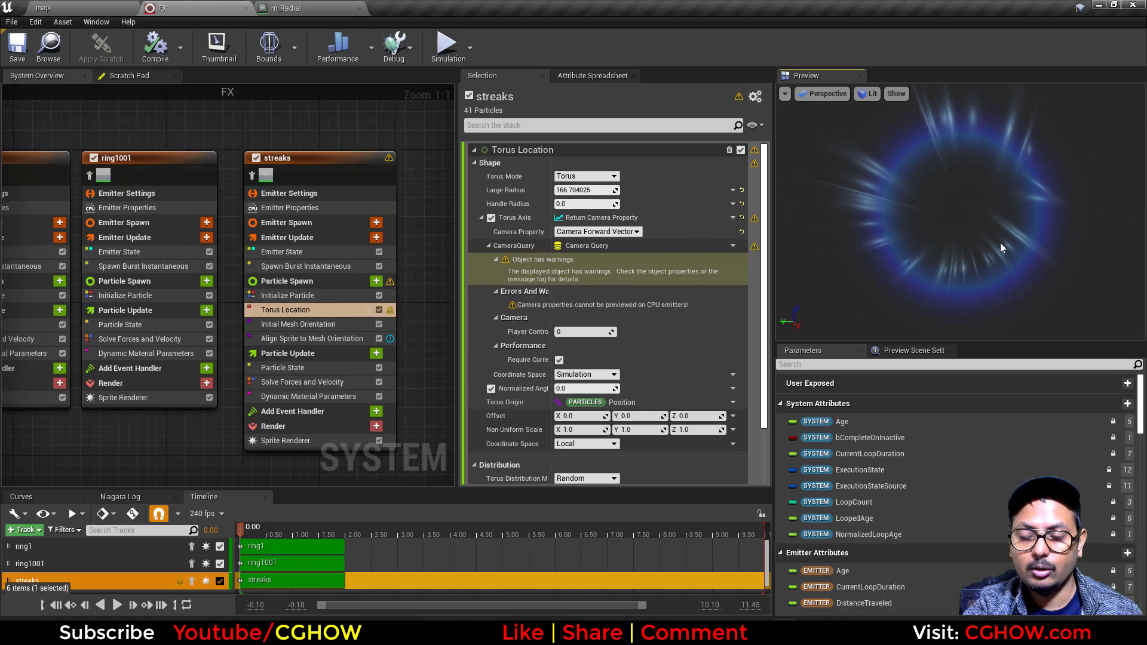
Step: Reset the streaks Torus Axis to fixed values of X 1, Y 0, Z 0 and check the effect in the level
{"action": "left_click", "coordinate": [742, 219]}
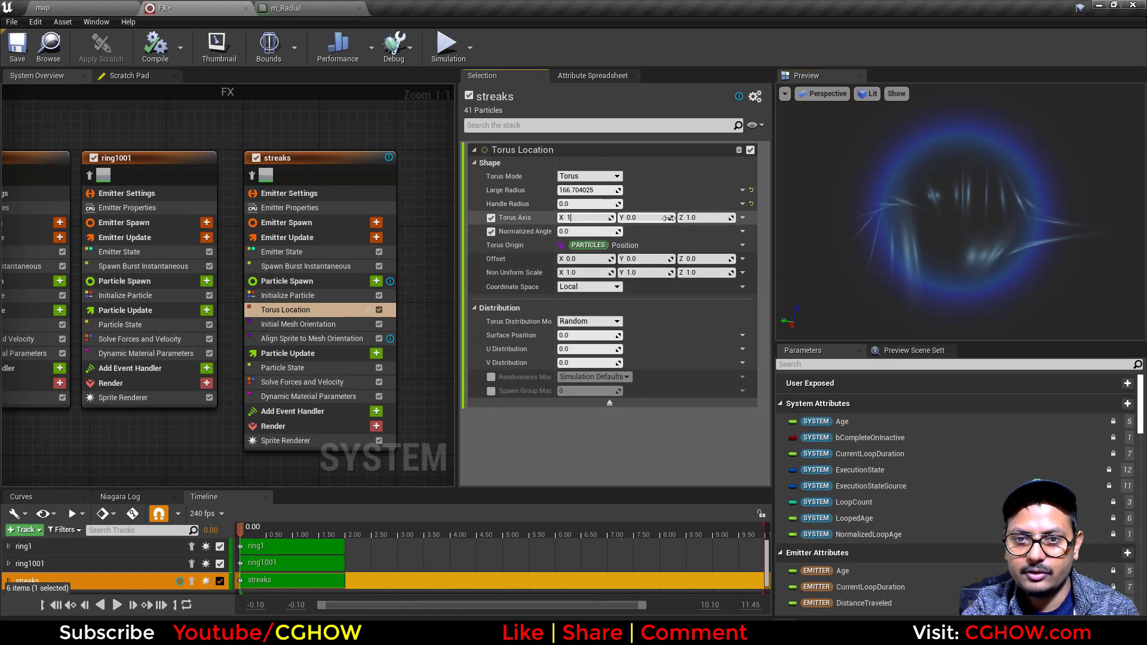
{"action": "left_click", "coordinate": [692, 217]}
{"action": "type", "text": "0"}
{"action": "left_click_drag", "start_coordinate": [947, 238], "coordinate": [1007, 238]}
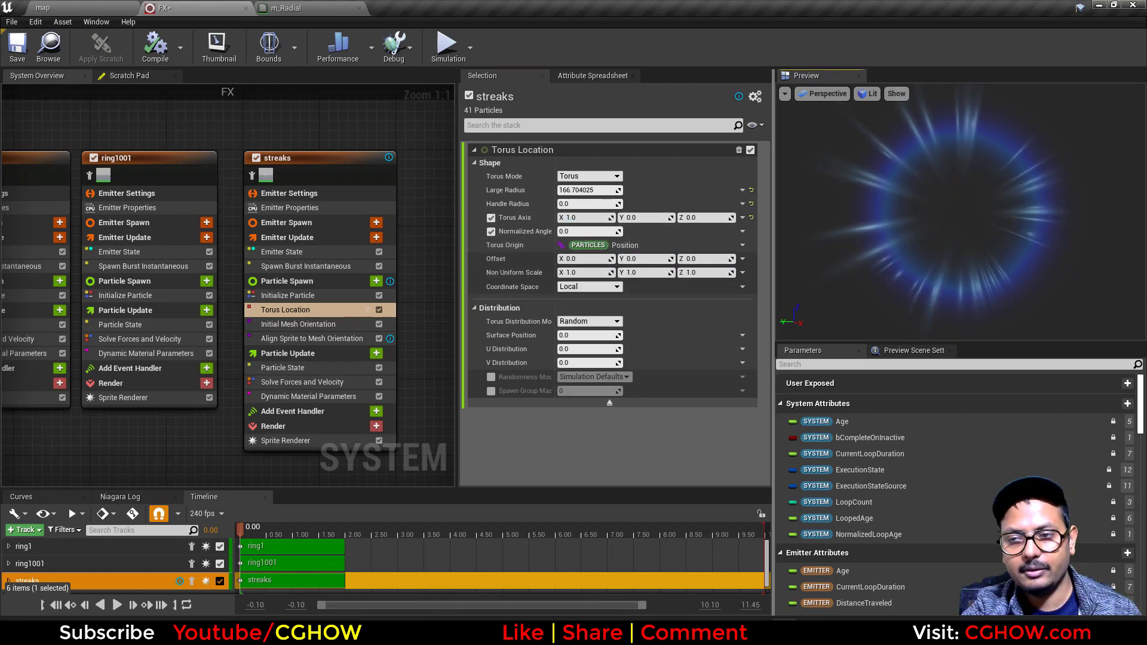
{"action": "left_click", "coordinate": [108, 8]}
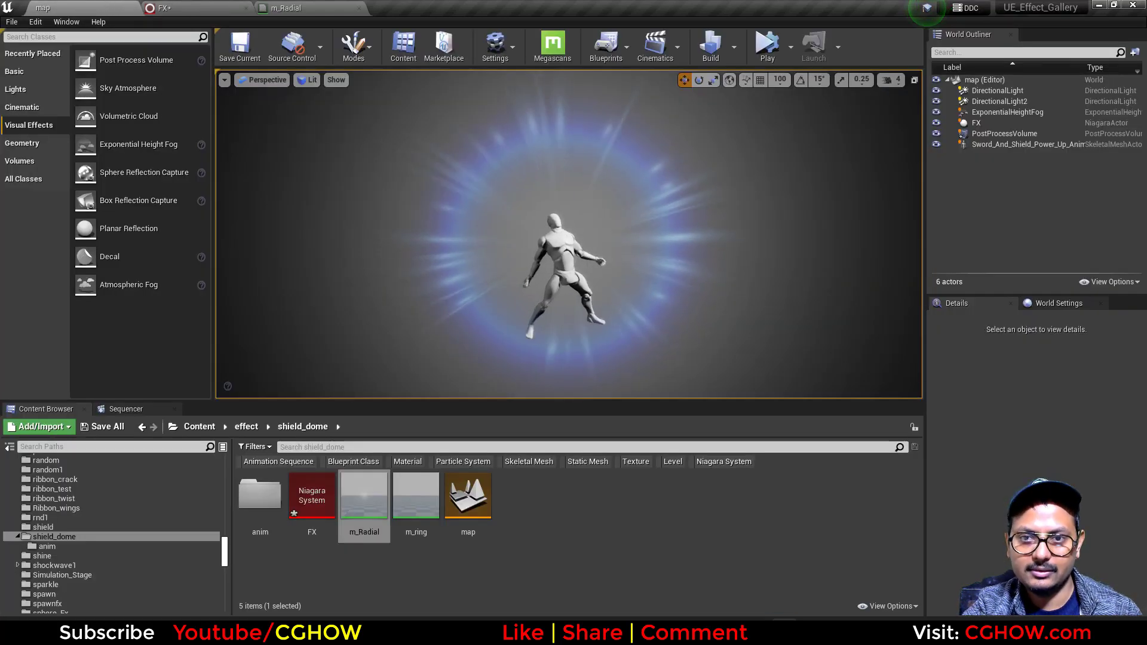
Step: Set the streaks minimum sprite size Y to 100 and compare the effect in the level with the browser reference picture
{"action": "left_click", "coordinate": [227, 7]}
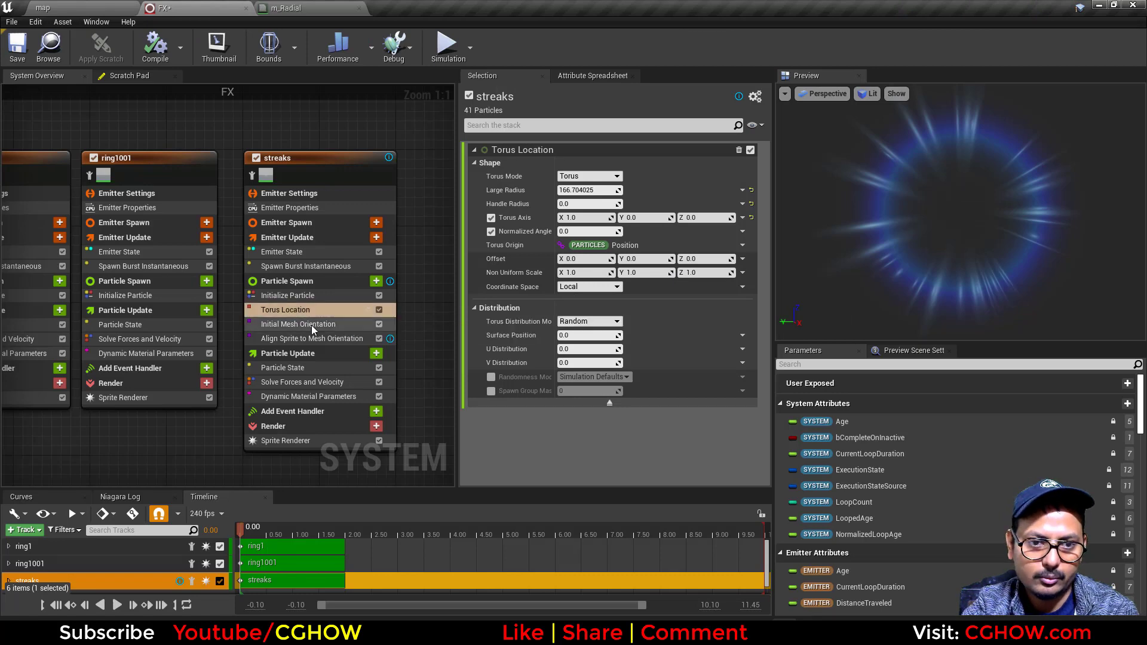
{"action": "left_click", "coordinate": [293, 295]}
{"action": "left_click", "coordinate": [637, 332]}
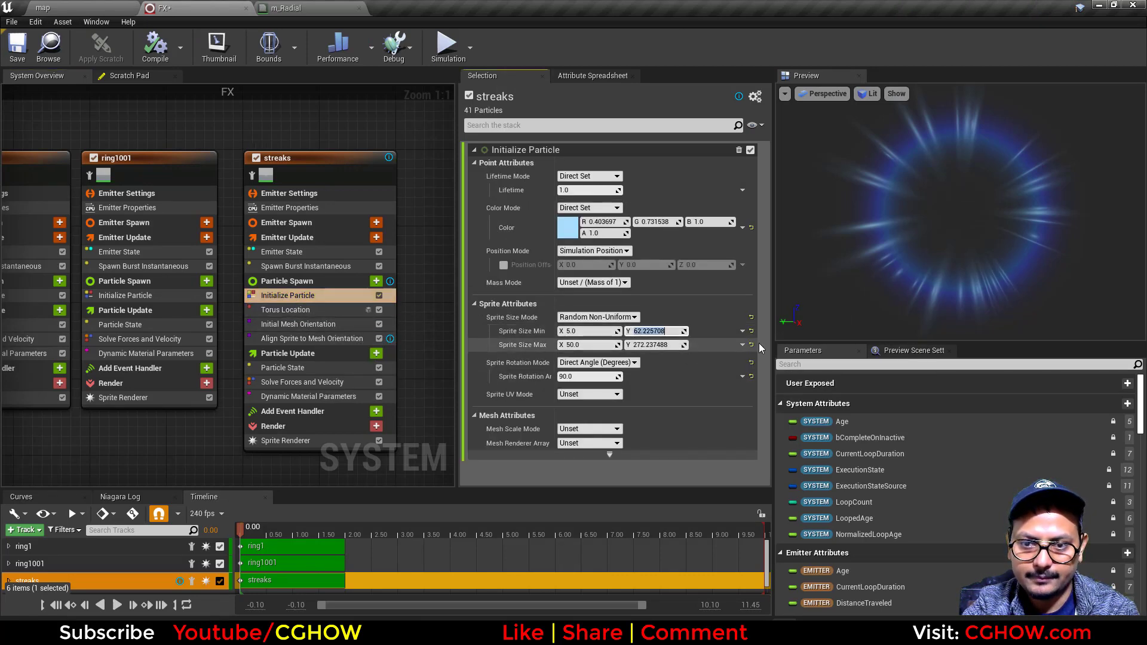
{"action": "type", "text": "100"}
{"action": "key", "text": "Return"}
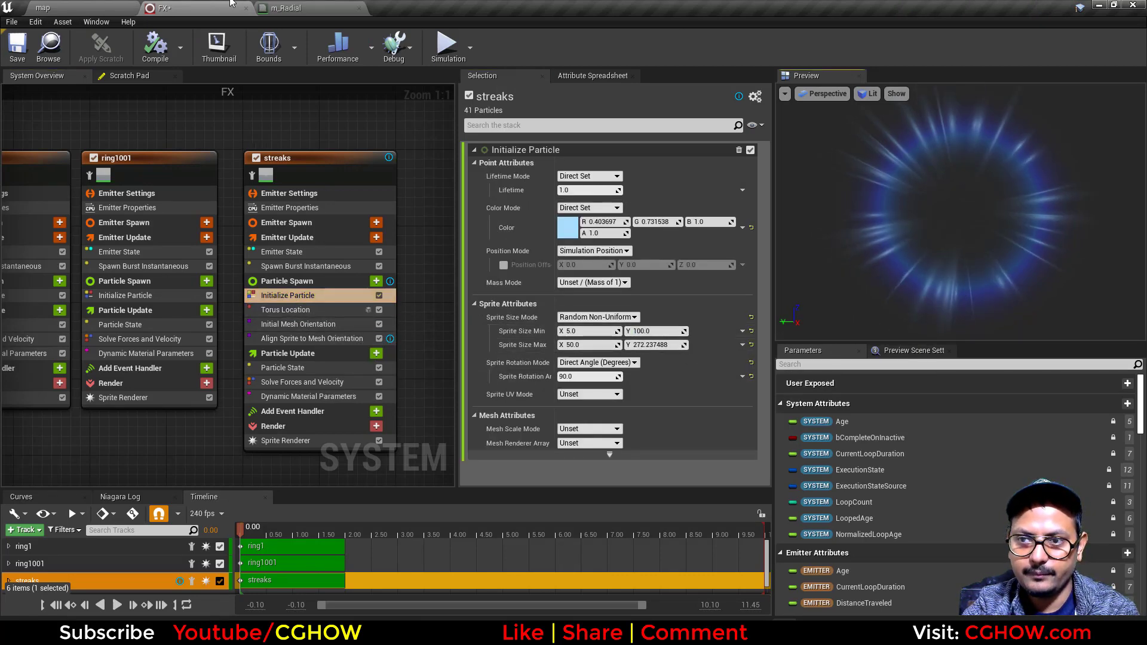
{"action": "left_click", "coordinate": [83, 8]}
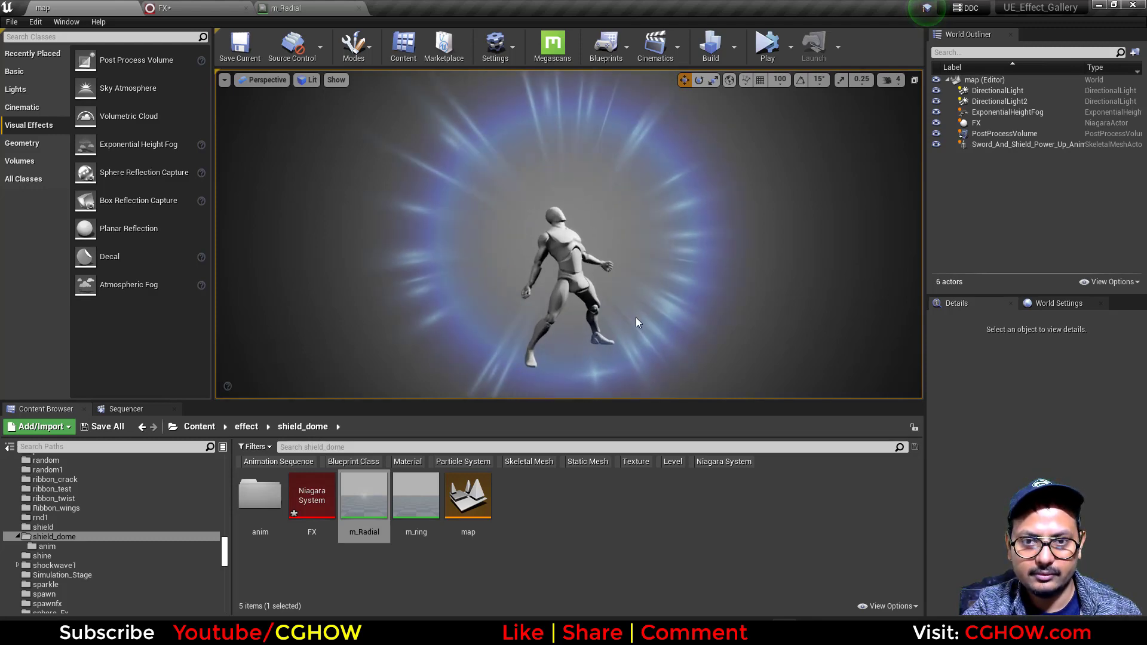
{"action": "key", "text": "alt+Tab"}
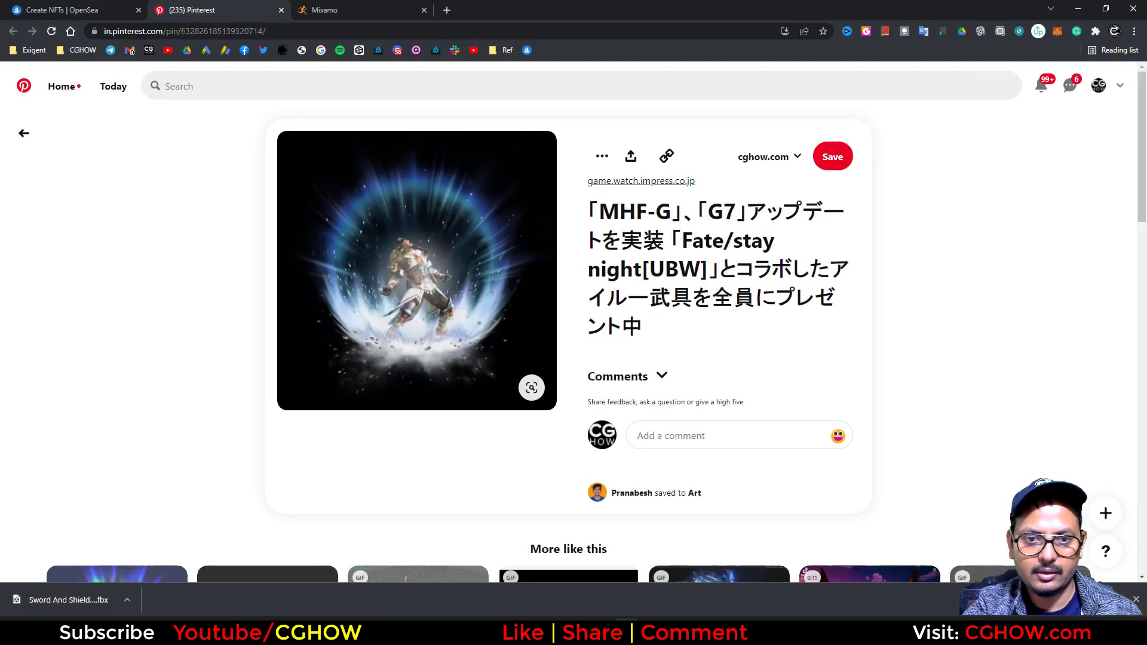
{"action": "key", "text": "alt+Tab"}
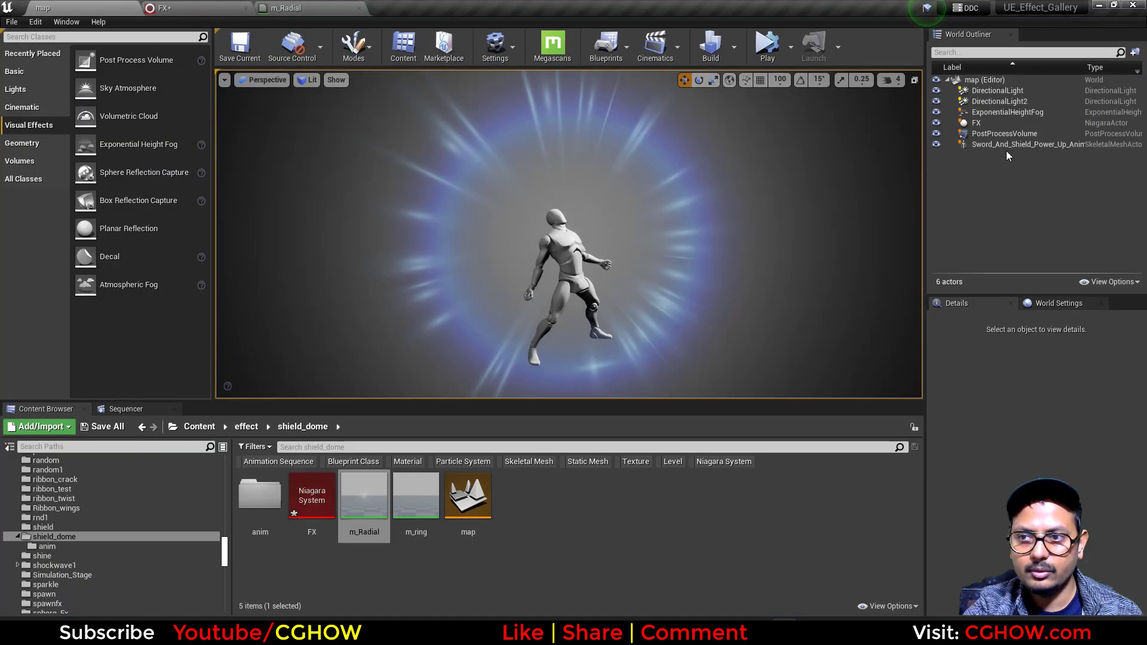
Step: Darken the ExponentialHeightFog's Fog Inscattering Color to a near-black grey with a value of 0.03125
{"action": "left_click", "coordinate": [1008, 113]}
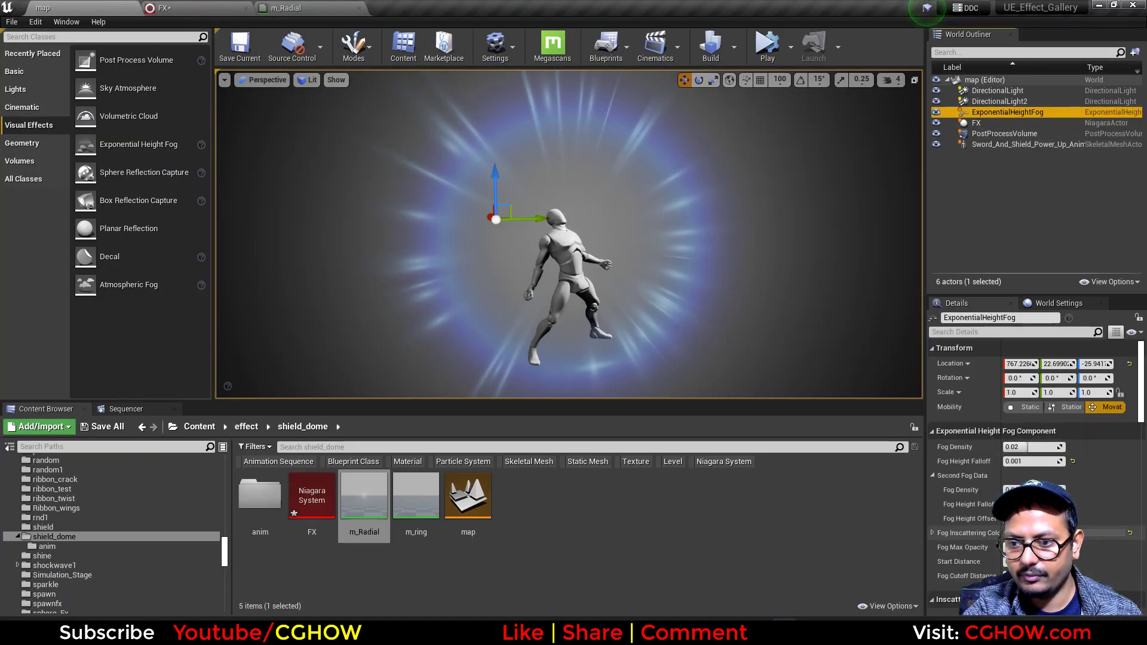
{"action": "left_click", "coordinate": [1106, 532]}
{"action": "left_click", "coordinate": [959, 453]}
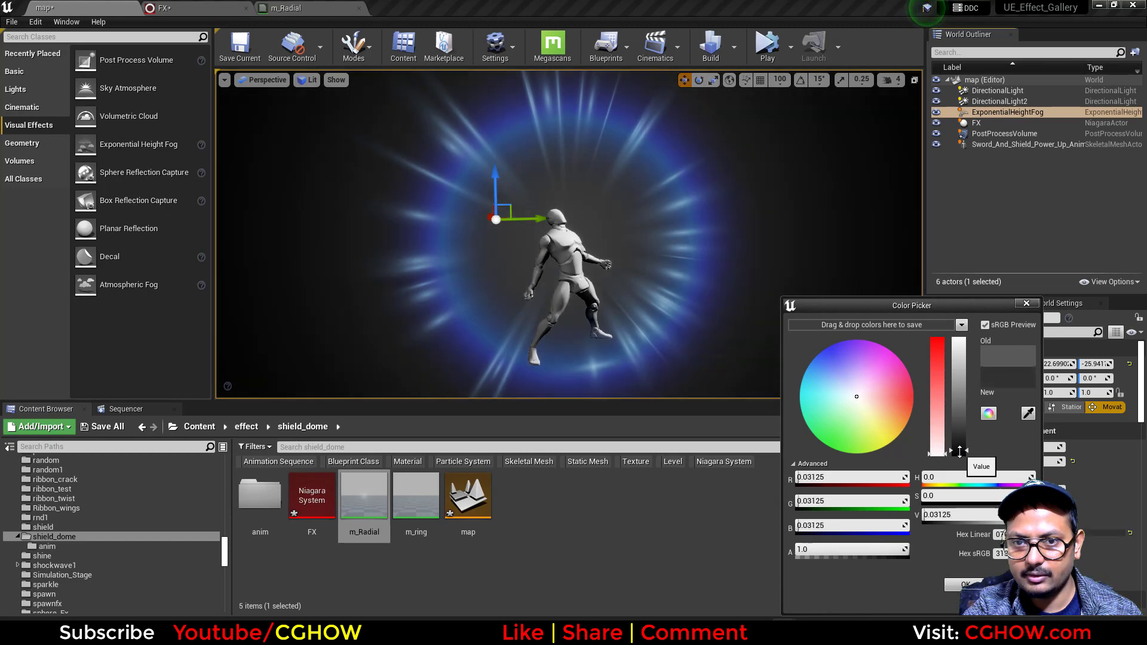
{"action": "left_click", "coordinate": [964, 584]}
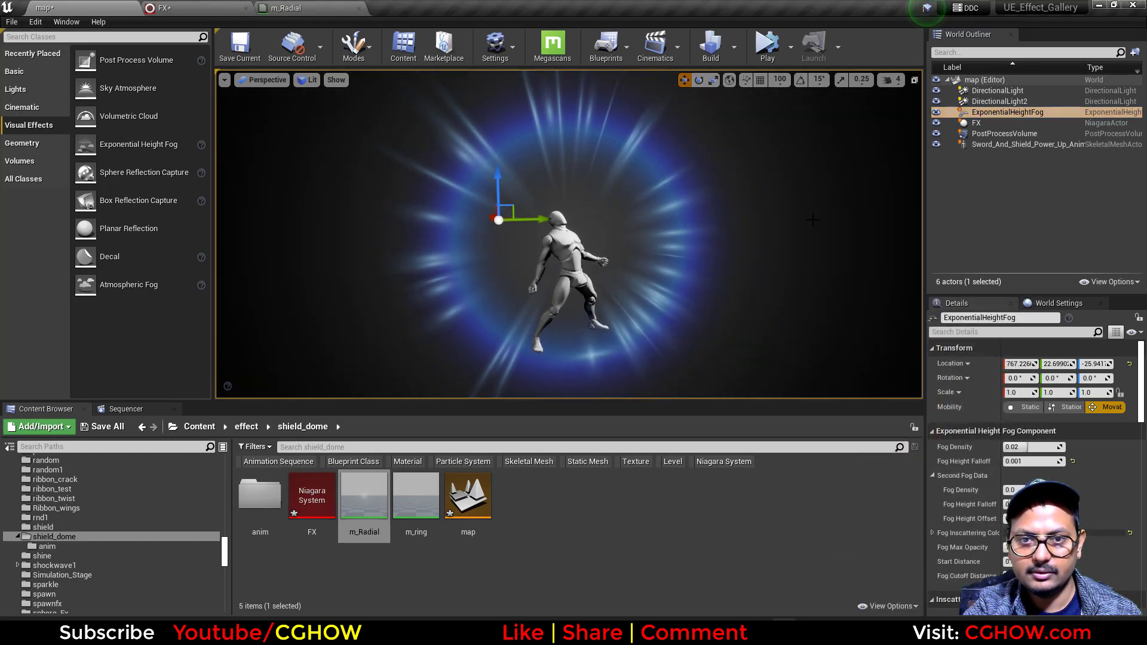
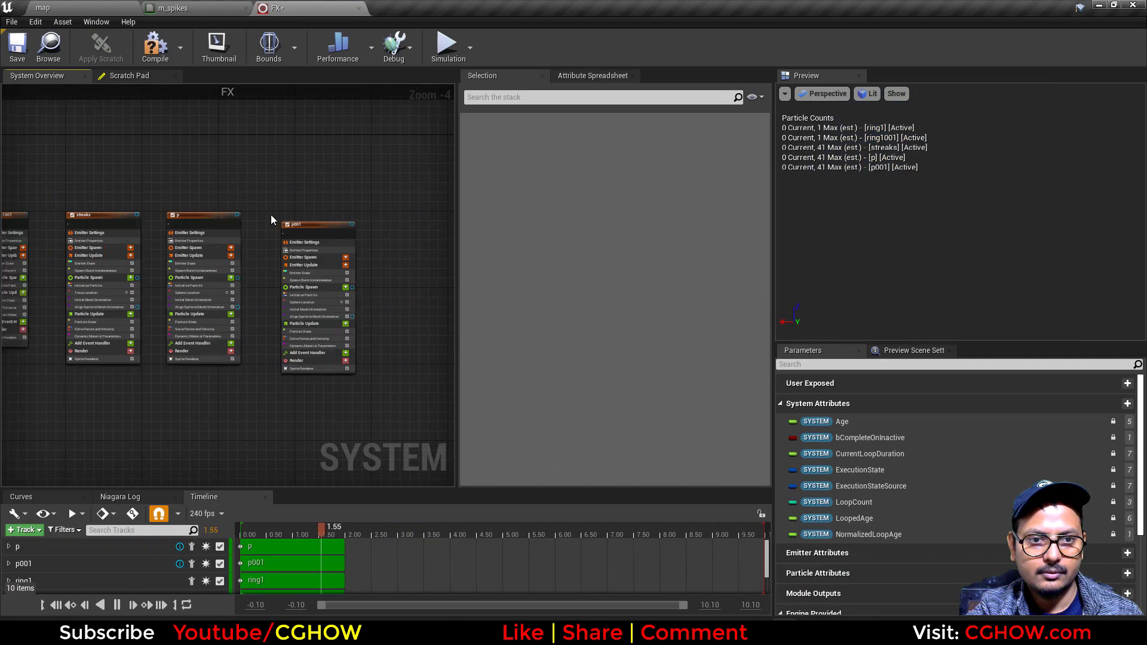
Step: Rename the p001 emitter as lower_spikes
{"action": "scroll", "coordinate": [271, 216], "scroll_direction": "up", "scroll_amount": 4}
{"action": "double_click", "coordinate": [325, 235]}
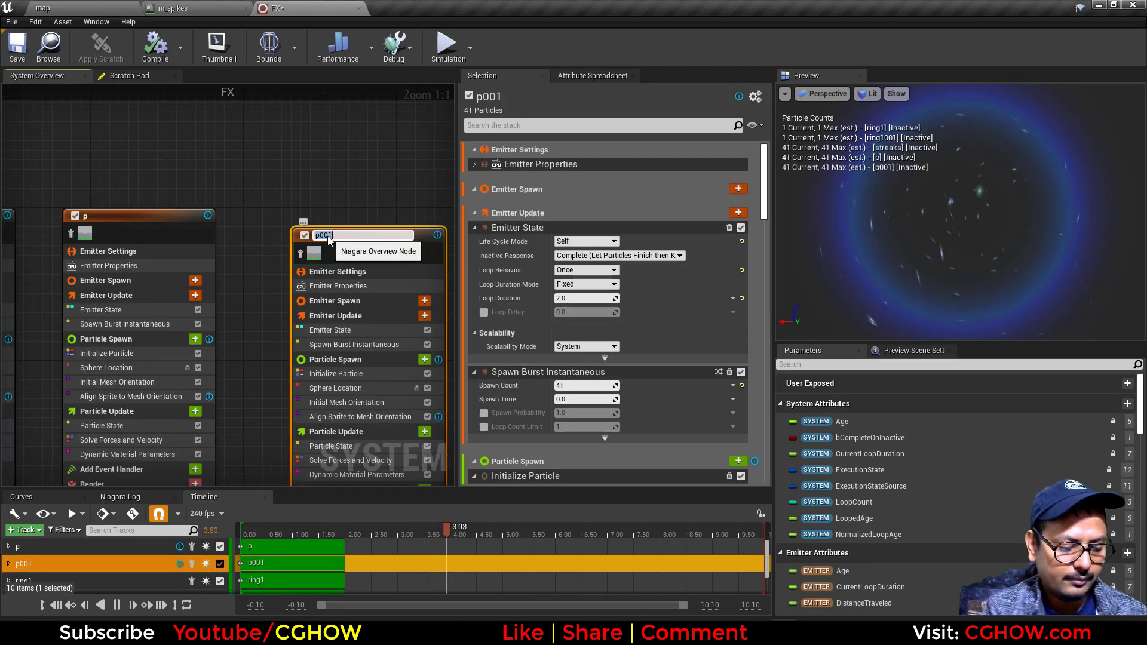
{"action": "type", "text": "lower_spikes"}
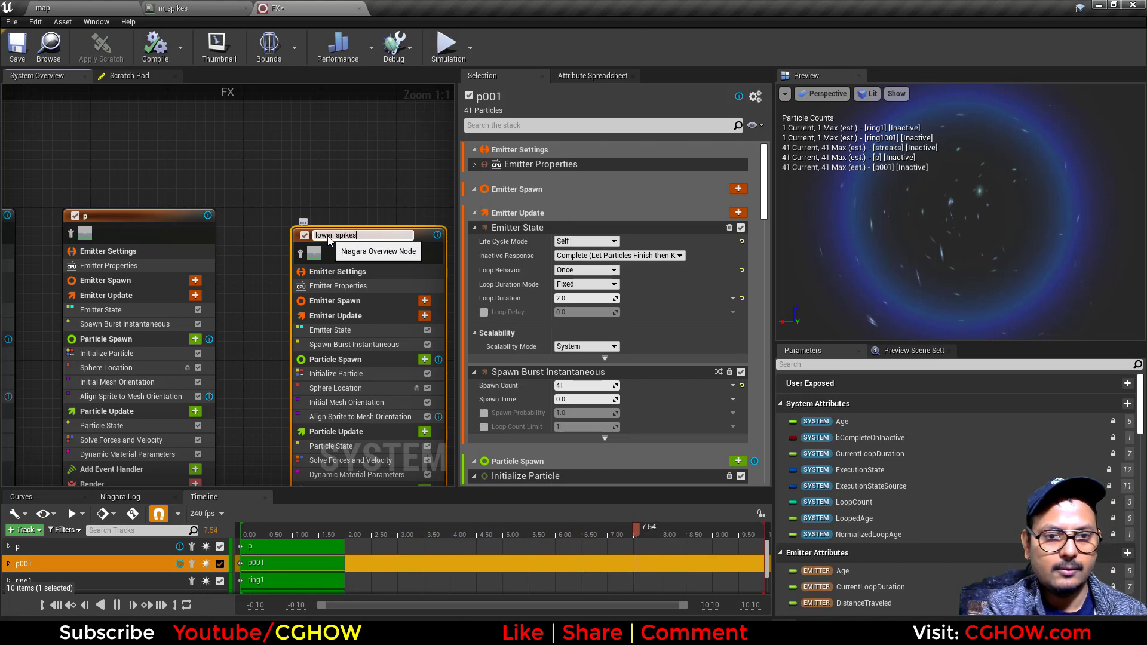
{"action": "key", "text": "Return"}
Step: Replace the lower_spikes emitter's Sprite Renderer with a Mesh Renderer
{"action": "right_click_drag", "start_coordinate": [271, 321], "coordinate": [170, 201]}
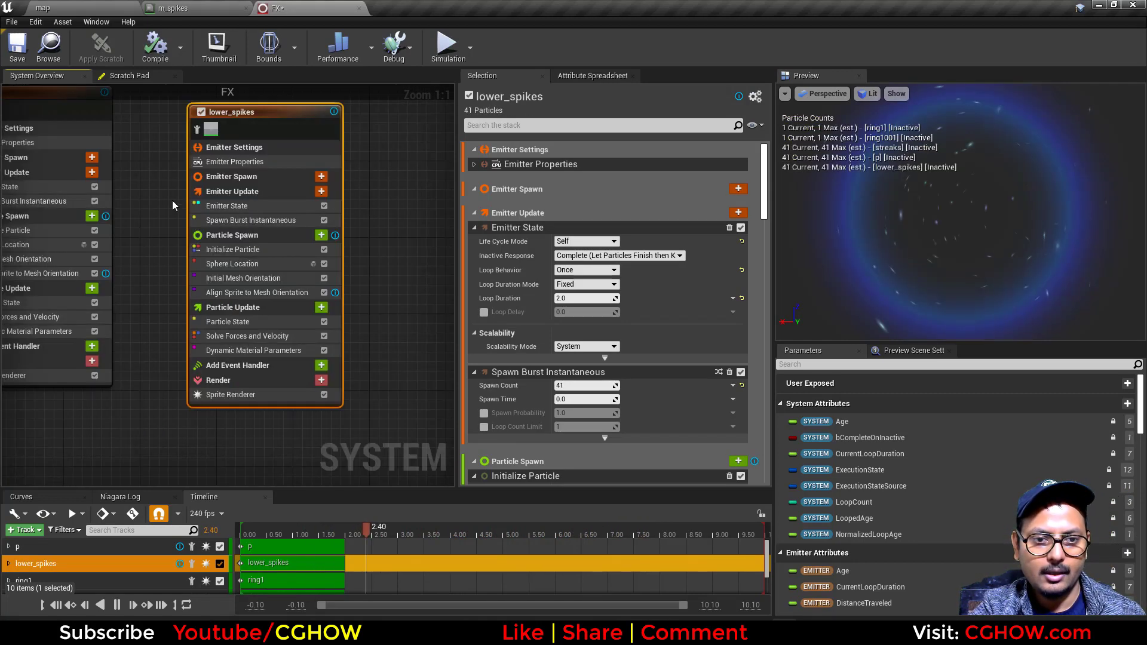
{"action": "left_click", "coordinate": [222, 391]}
{"action": "key", "text": "Delete"}
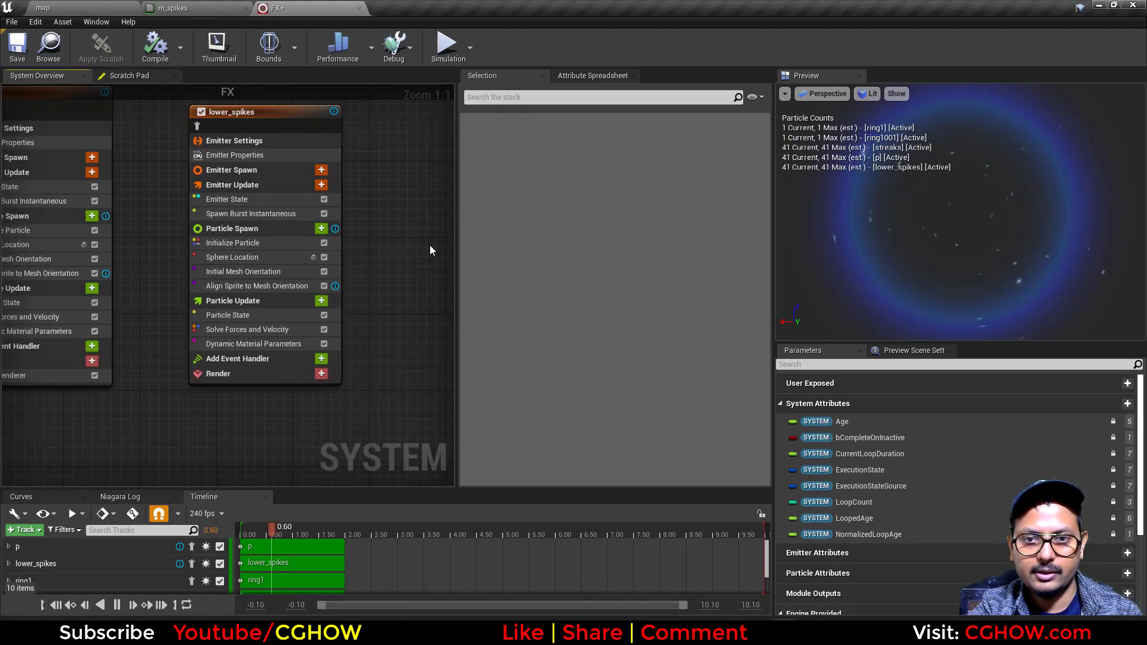
{"action": "left_click", "coordinate": [321, 373]}
{"action": "left_click", "coordinate": [347, 166]}
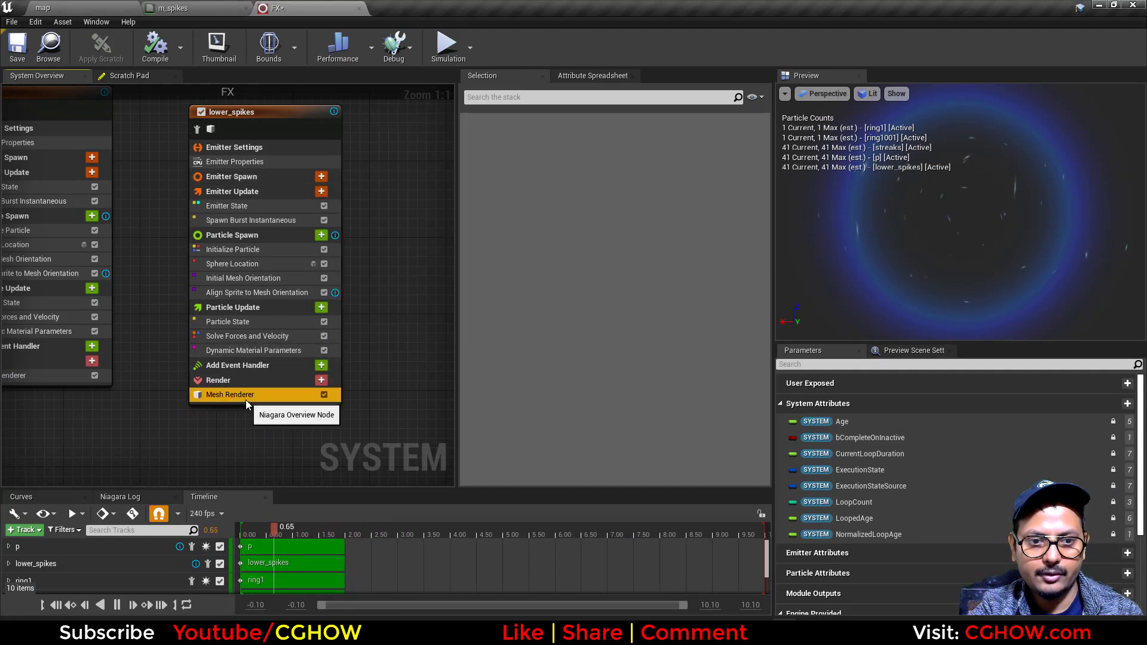
Step: Assign the Sphere static mesh to the lower_spikes Mesh Renderer and check the effect in the level
{"action": "left_click", "coordinate": [623, 204]}
{"action": "type", "text": "s"}
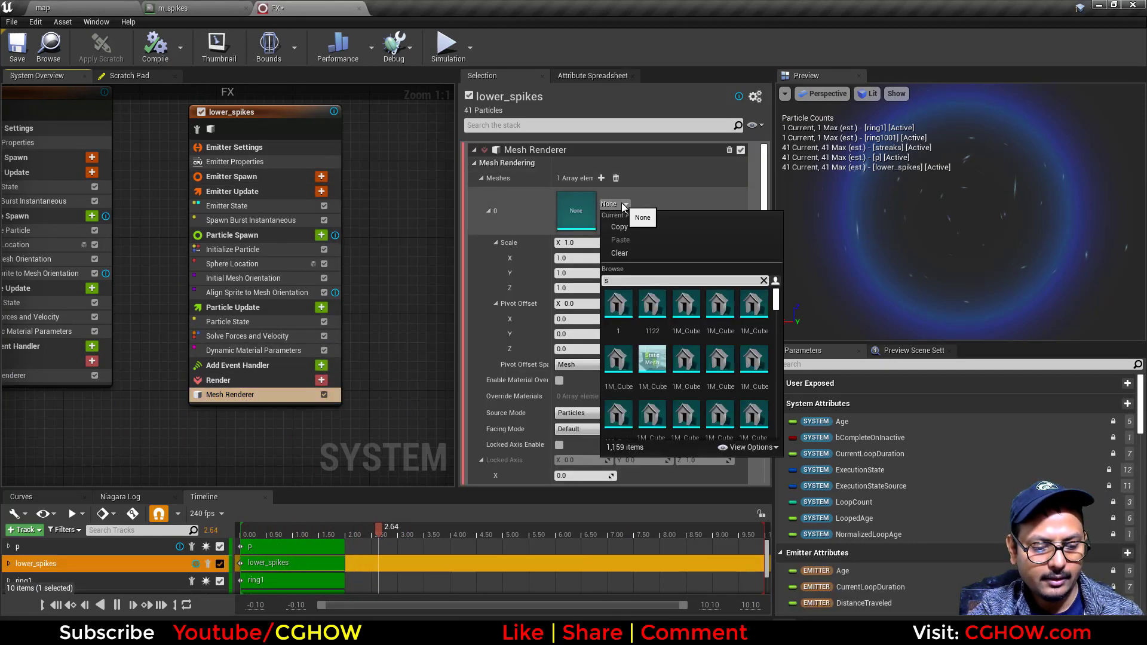
{"action": "type", "text": "pher"}
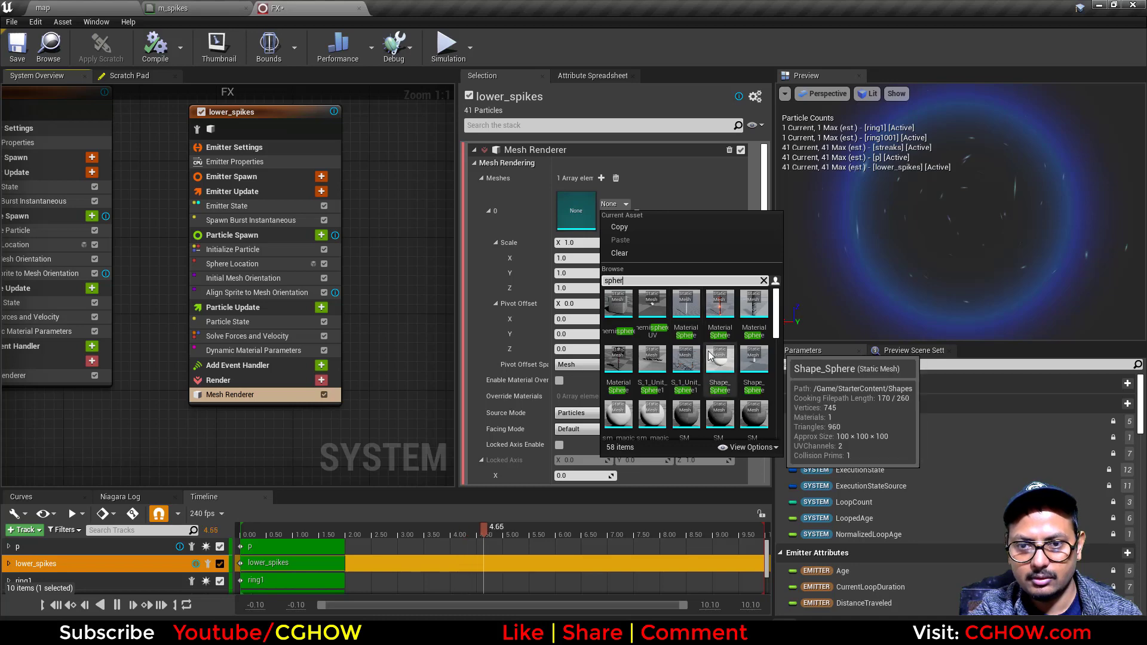
{"action": "type", "text": "e"}
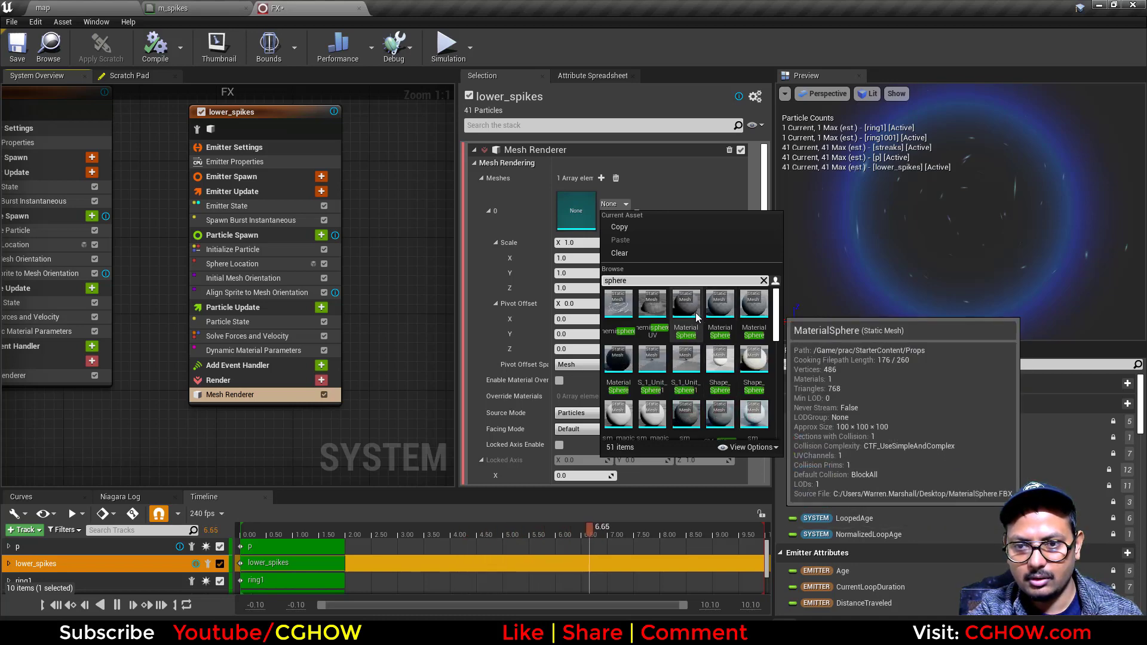
{"action": "scroll", "coordinate": [741, 335], "scroll_direction": "down", "scroll_amount": 5}
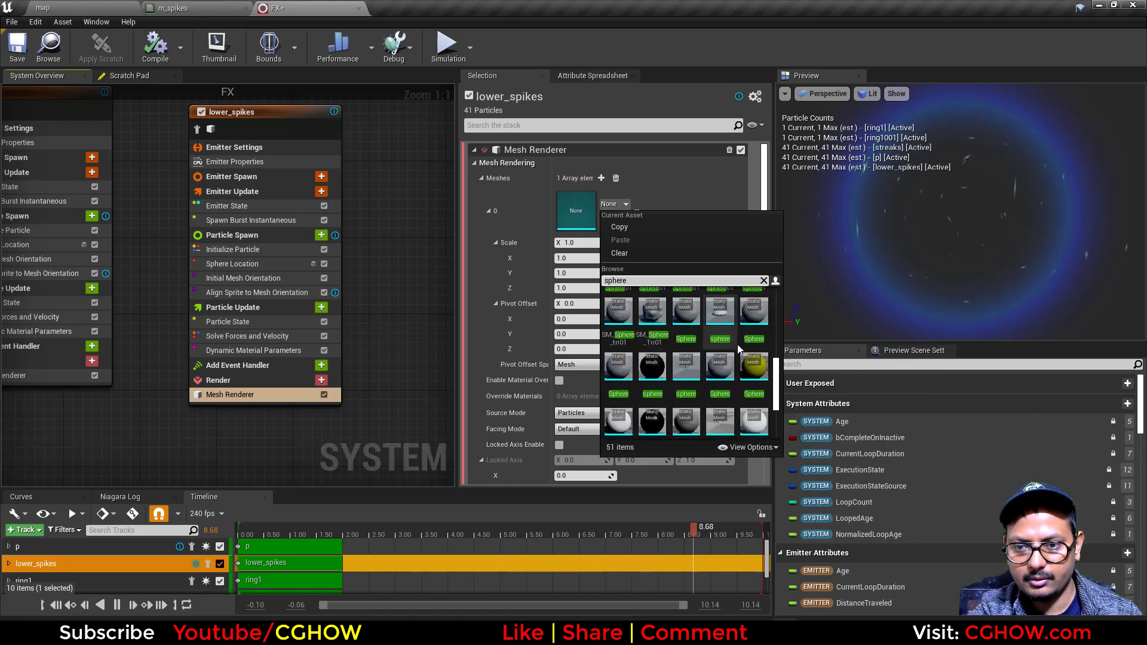
{"action": "left_click", "coordinate": [754, 367]}
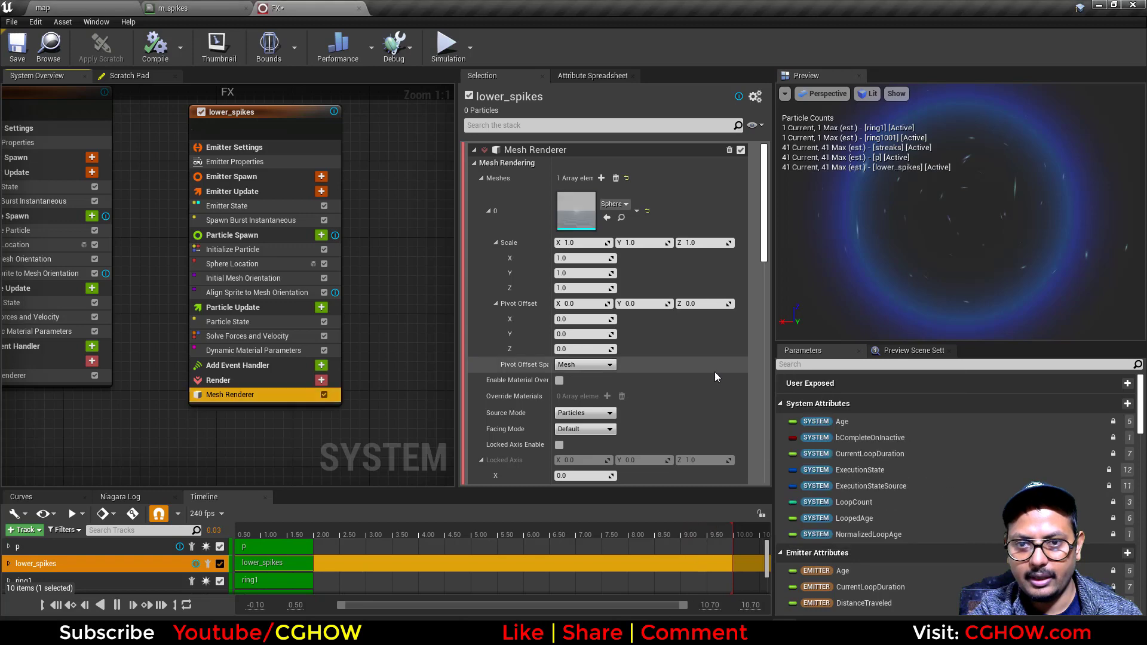
{"action": "left_click", "coordinate": [220, 5]}
{"action": "left_click", "coordinate": [42, 8]}
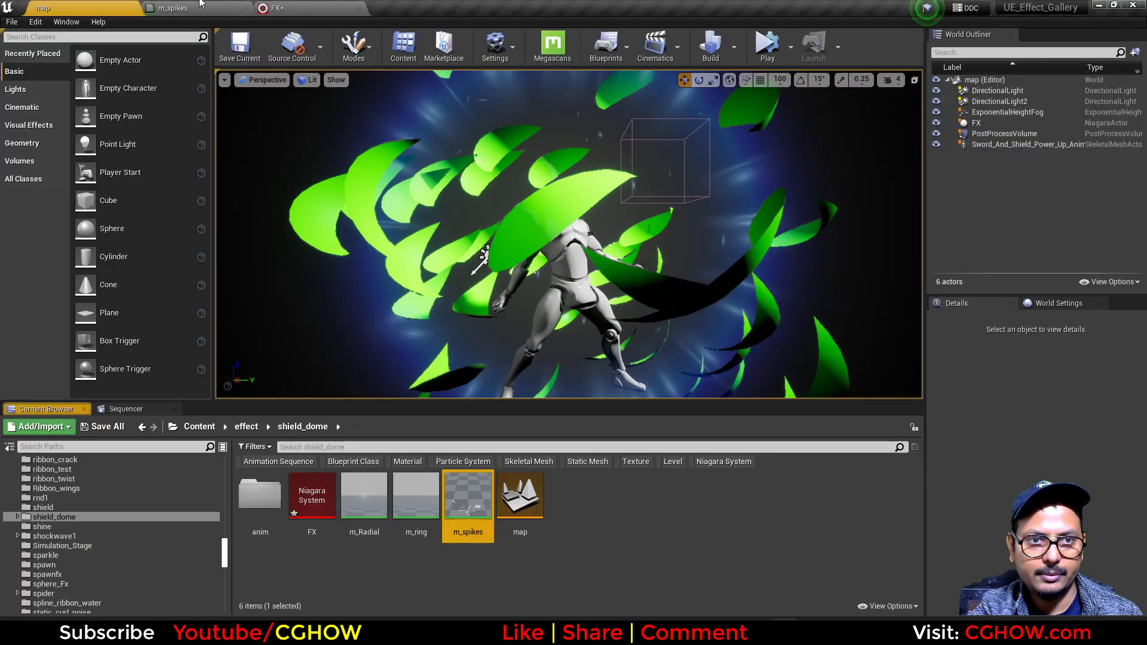
{"action": "left_click", "coordinate": [276, 7]}
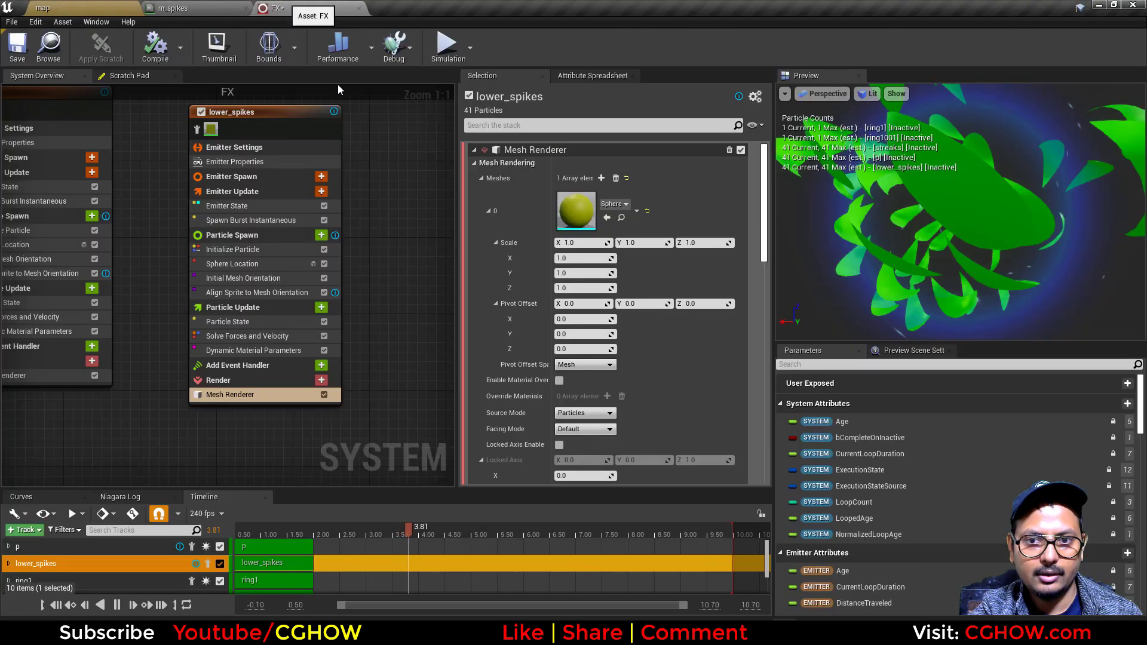
Step: Enable material overrides on the Mesh Renderer, add m_spikes as the override material, and isolate the lower_spikes emitter
{"action": "left_click", "coordinate": [560, 380]}
{"action": "left_click", "coordinate": [607, 396]}
{"action": "left_click", "coordinate": [607, 451]}
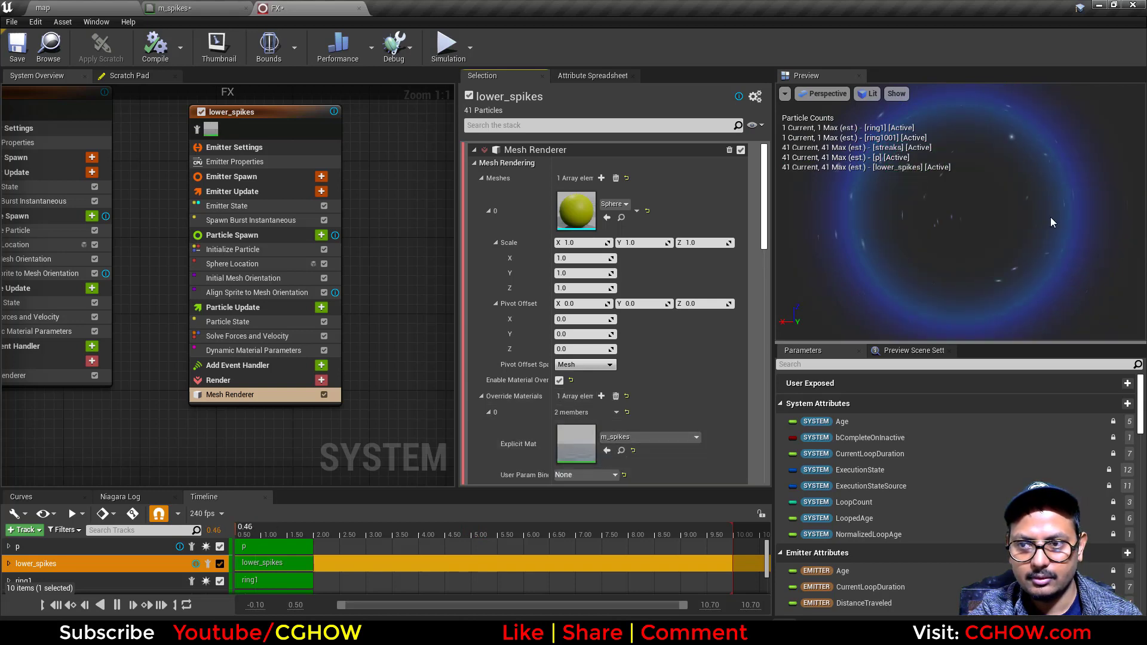
{"action": "left_click", "coordinate": [197, 129]}
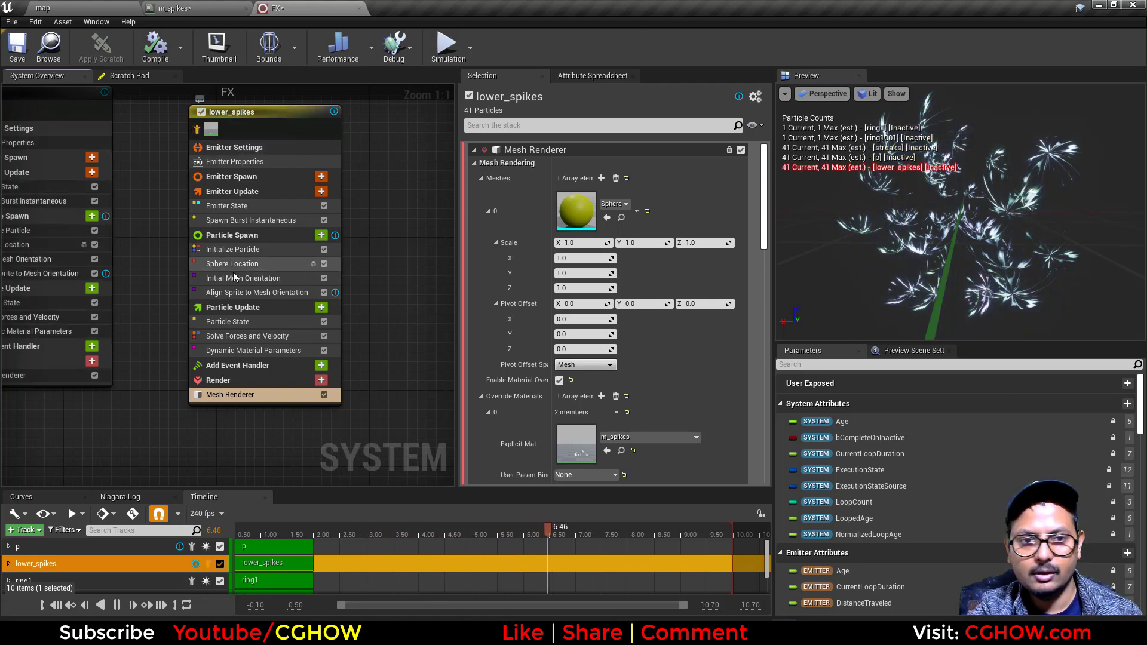
Step: Delete the Dynamic Material Parameters, Align Sprite to Mesh Orientation, Initial Mesh Orientation and Sphere Location modules from lower_spikes
{"action": "left_click", "coordinate": [239, 352]}
{"action": "key", "text": "Delete"}
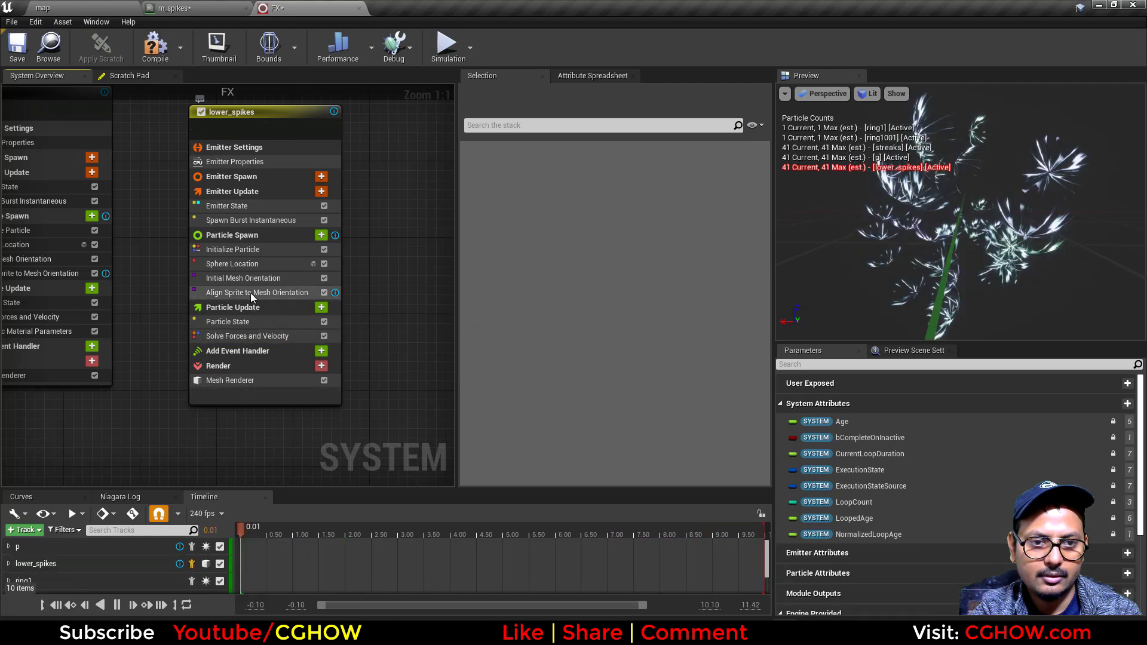
{"action": "left_click", "coordinate": [259, 292]}
{"action": "key", "text": "Delete"}
{"action": "left_click", "coordinate": [257, 275]}
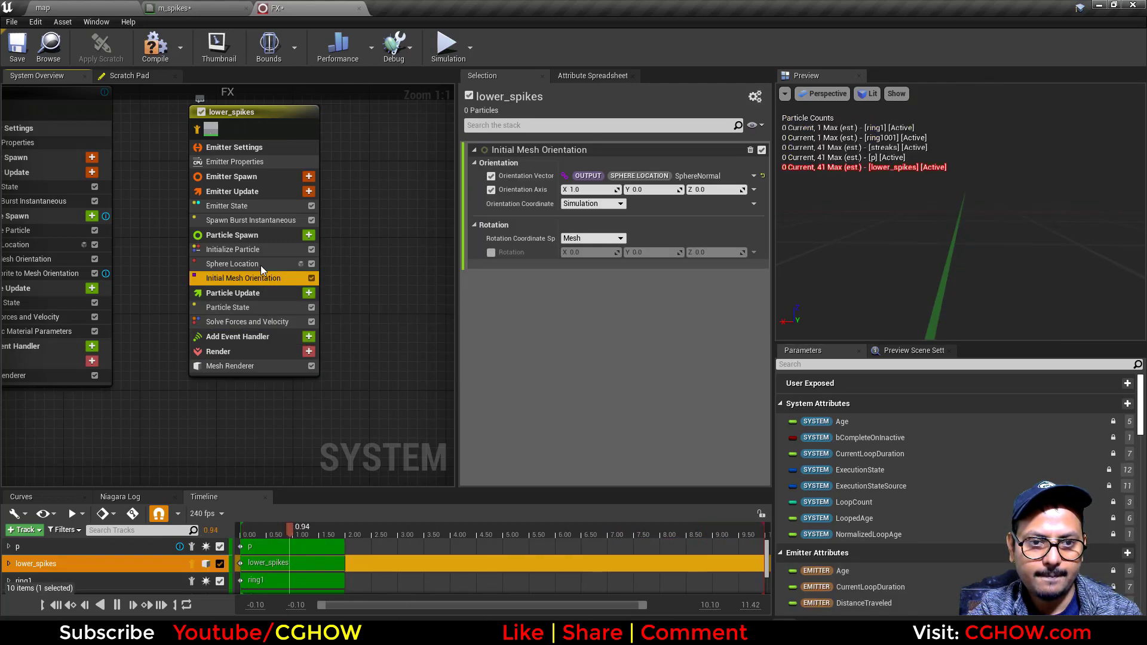
{"action": "key", "text": "Delete"}
{"action": "left_click", "coordinate": [254, 264]}
{"action": "key", "text": "Delete"}
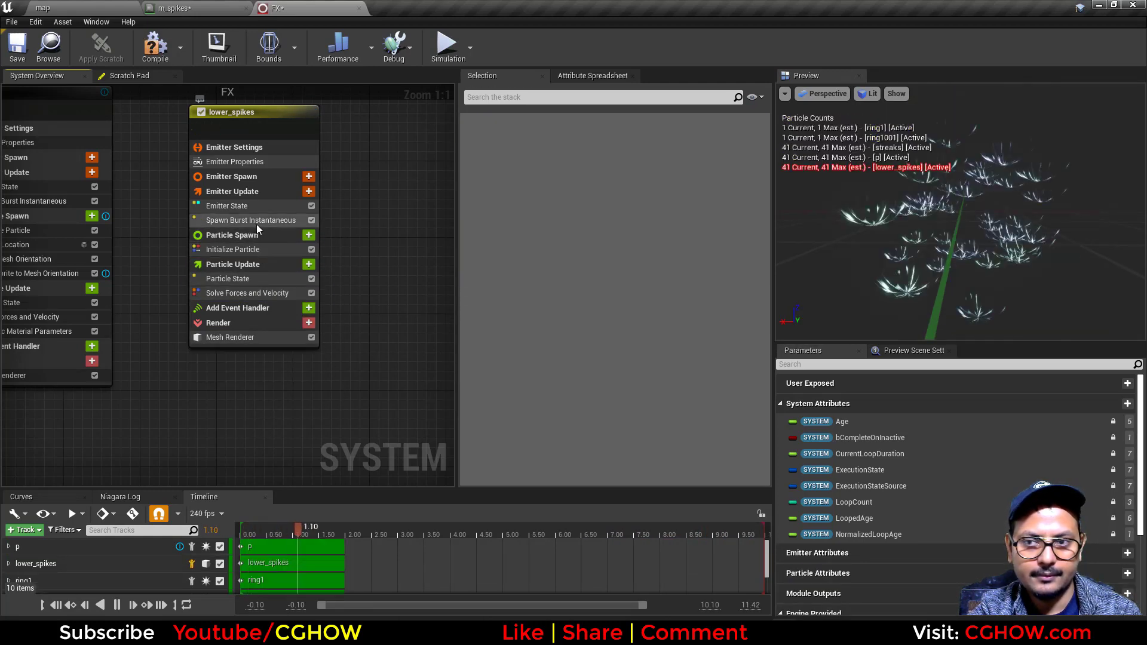
Step: Set the lower_spikes Spawn Burst Instantaneous spawn count to 5
{"action": "left_click", "coordinate": [257, 221]}
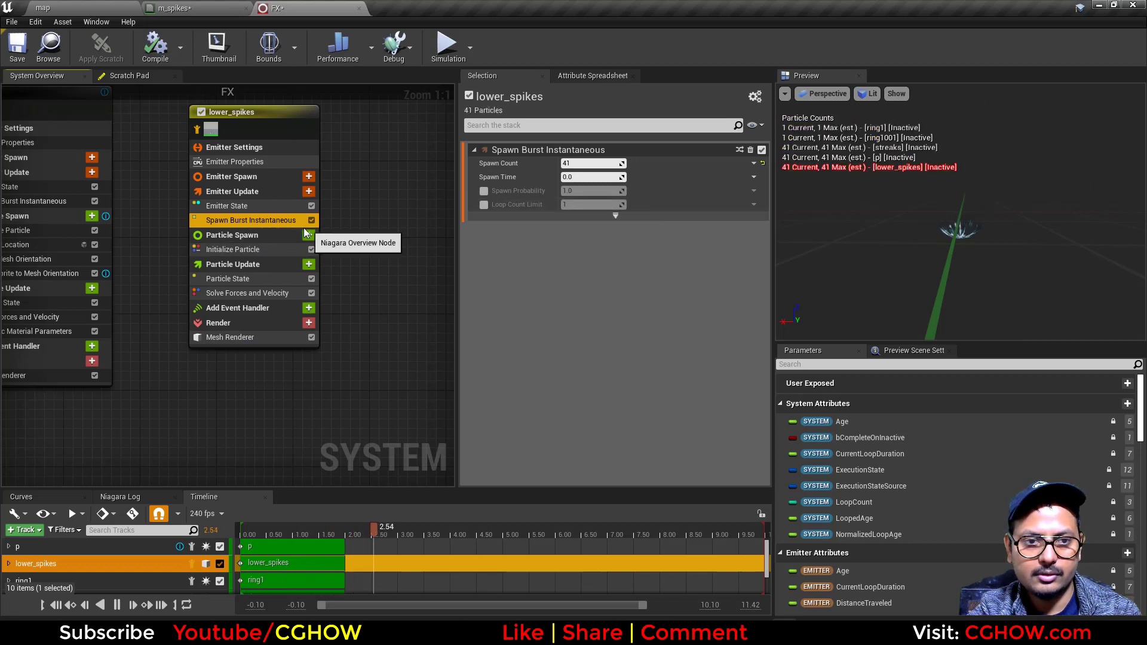
{"action": "left_click", "coordinate": [580, 164]}
{"action": "type", "text": "5"}
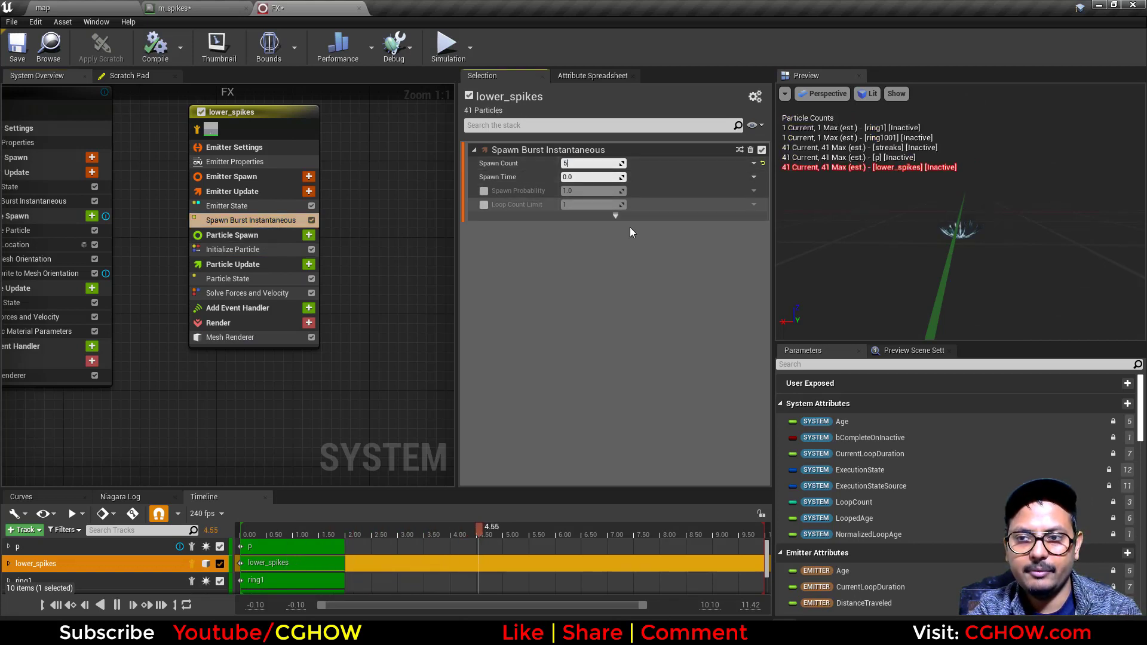
{"action": "key", "text": "Return"}
Step: Set the lower_spikes Mesh Scale Mode to Uniform and enlarge the uniform scale to about 3.78
{"action": "left_click", "coordinate": [234, 249]}
{"action": "scroll", "coordinate": [577, 418], "scroll_direction": "down", "scroll_amount": 10}
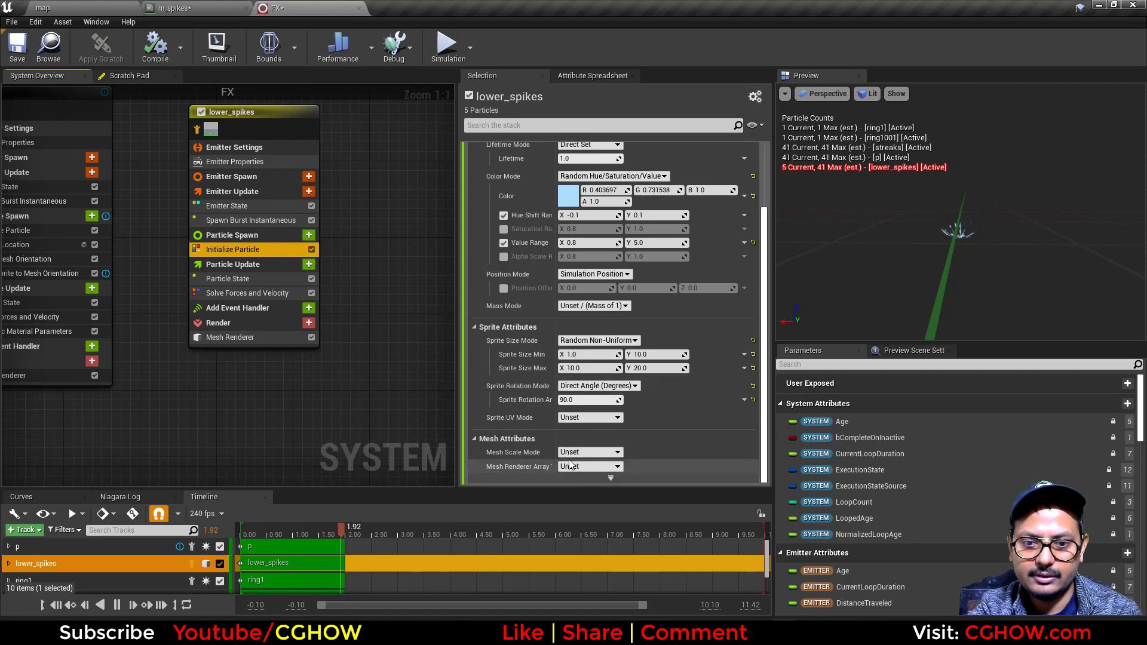
{"action": "left_click", "coordinate": [580, 451]}
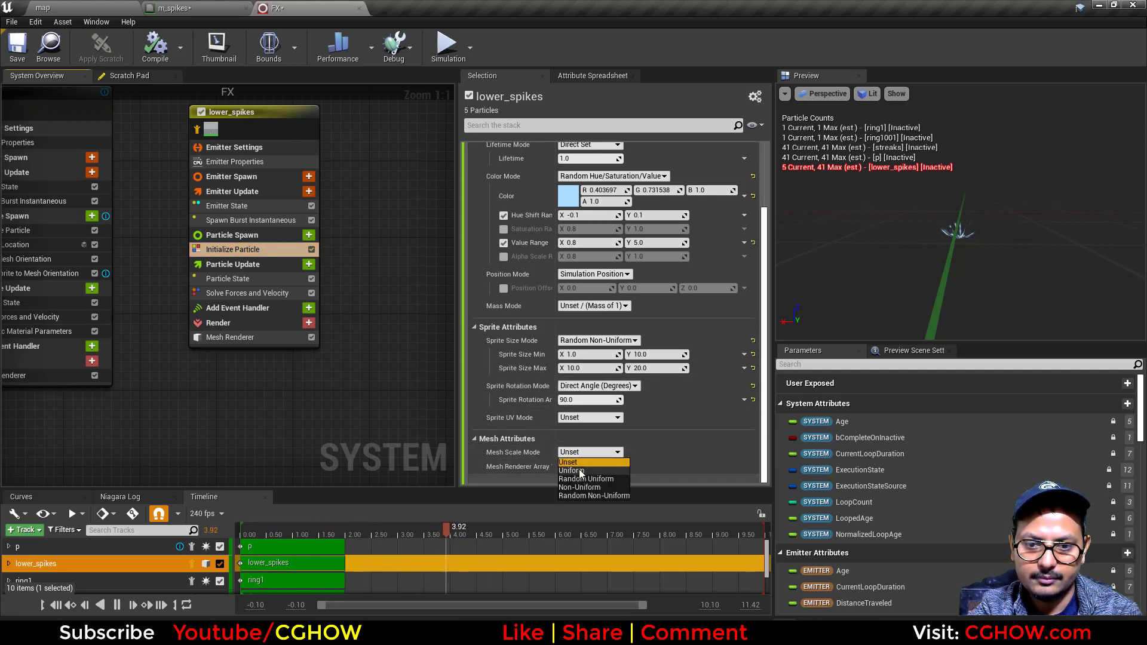
{"action": "left_click", "coordinate": [581, 469]}
{"action": "left_click_drag", "start_coordinate": [585, 467], "coordinate": [616, 467]}
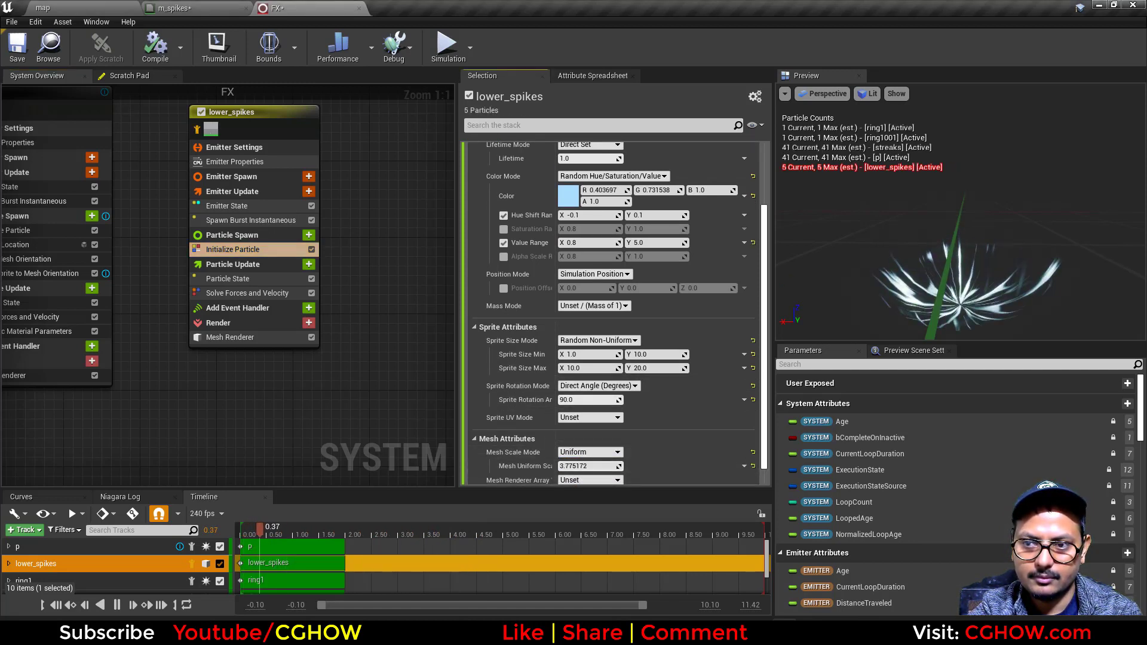
Step: Stop isolating the lower_spikes emitter and scrub the timeline to about 0.29 s to view the spikes with the ring
{"action": "left_click", "coordinate": [222, 125]}
{"action": "right_click_drag", "start_coordinate": [266, 425], "coordinate": [312, 435]}
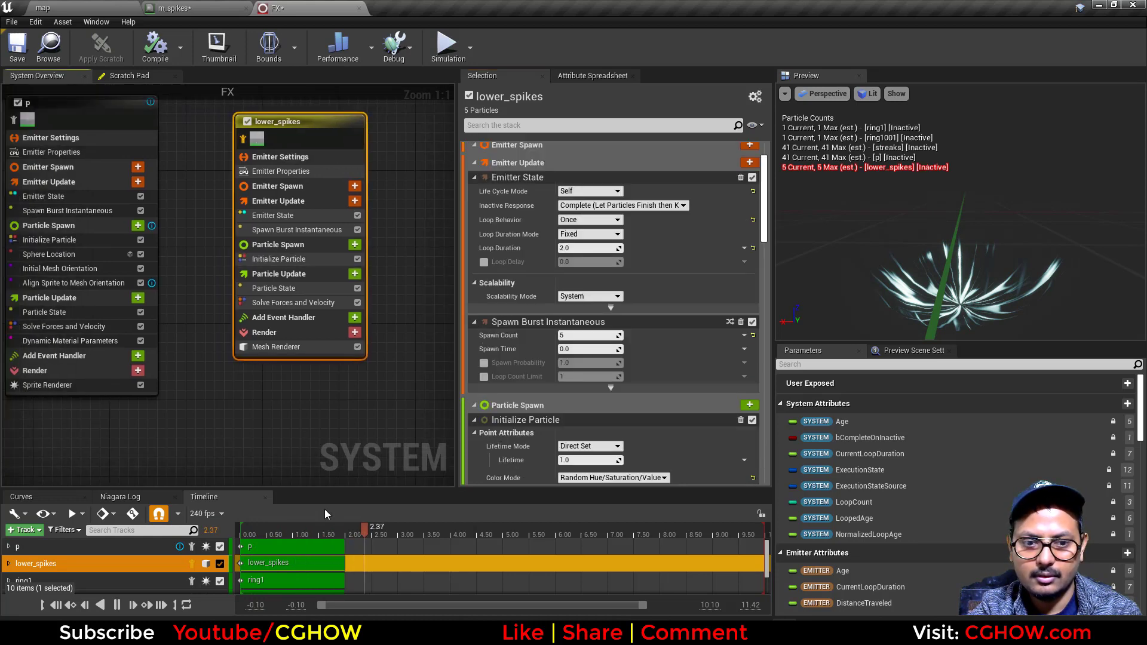
{"action": "left_click_drag", "start_coordinate": [269, 527], "coordinate": [235, 525]}
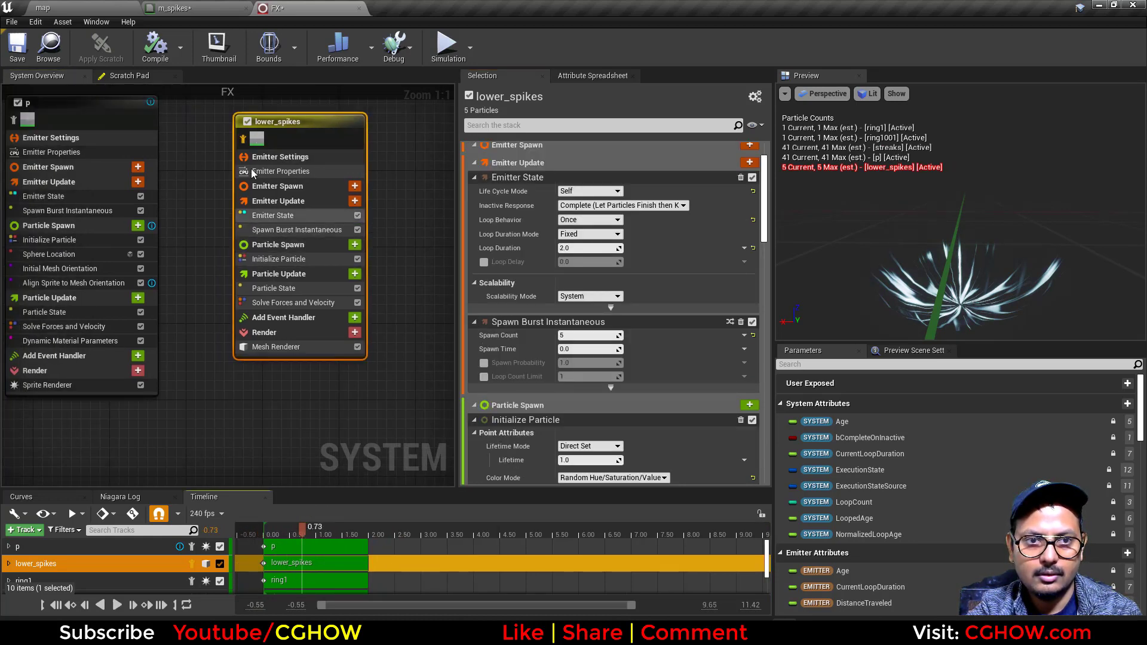
{"action": "left_click", "coordinate": [283, 535]}
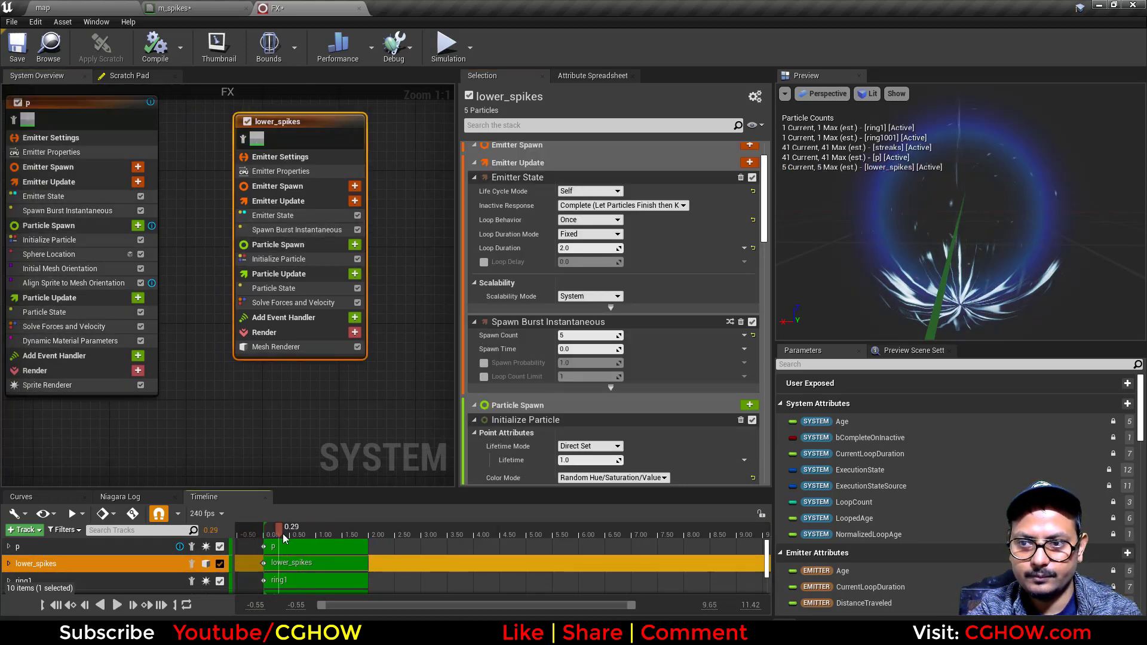
Step: Reduce the lower_spikes mesh uniform scale to about 3.23 in Initialize Particle
{"action": "left_click", "coordinate": [278, 259]}
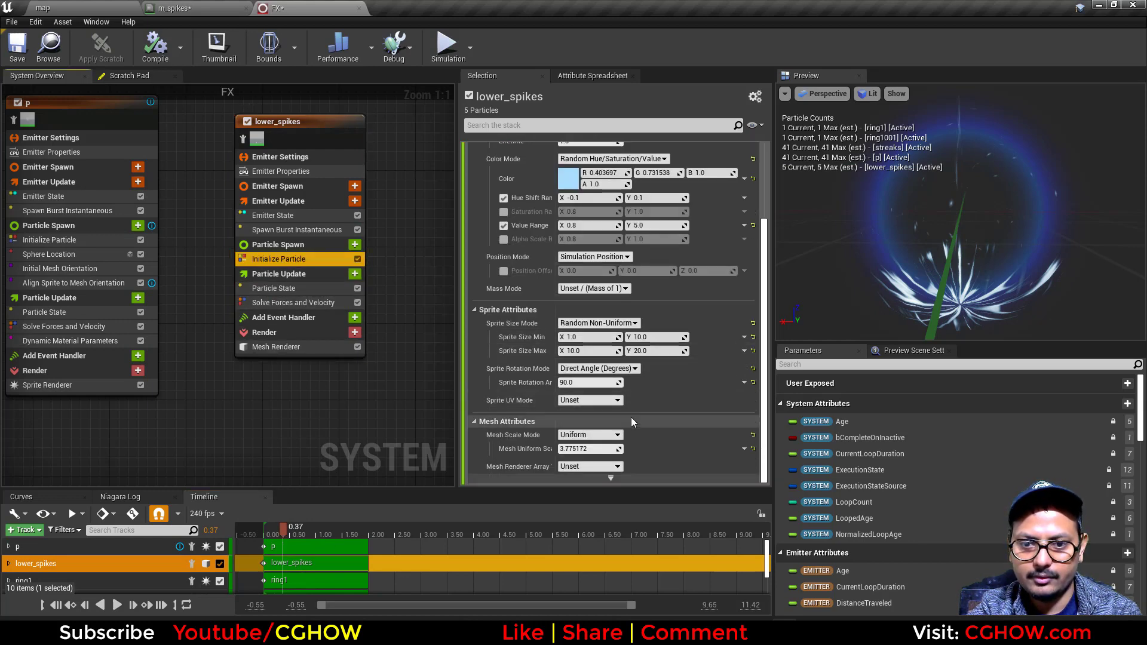
{"action": "left_click", "coordinate": [566, 449]}
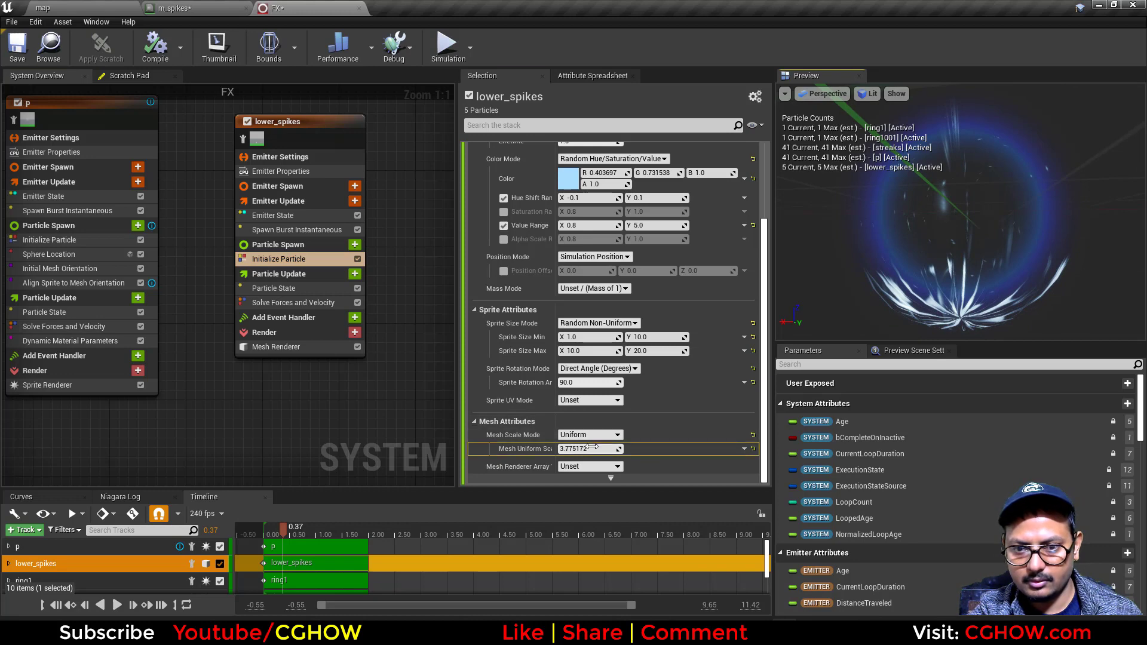
{"action": "left_click_drag", "start_coordinate": [592, 447], "coordinate": [574, 447]}
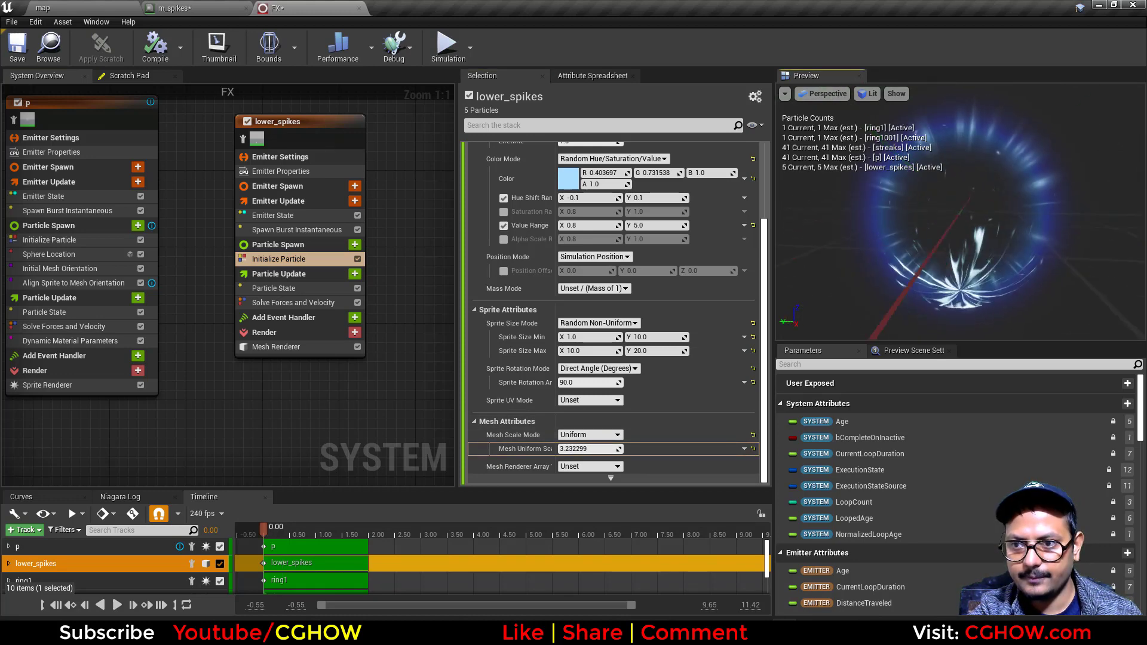
Step: Add Initial Mesh Orientation to the lower_spikes Particle Spawn, disabling Orientation Vector and Orientation Axis and enabling Rotation
{"action": "left_click", "coordinate": [355, 246]}
{"action": "type", "text": "ini"}
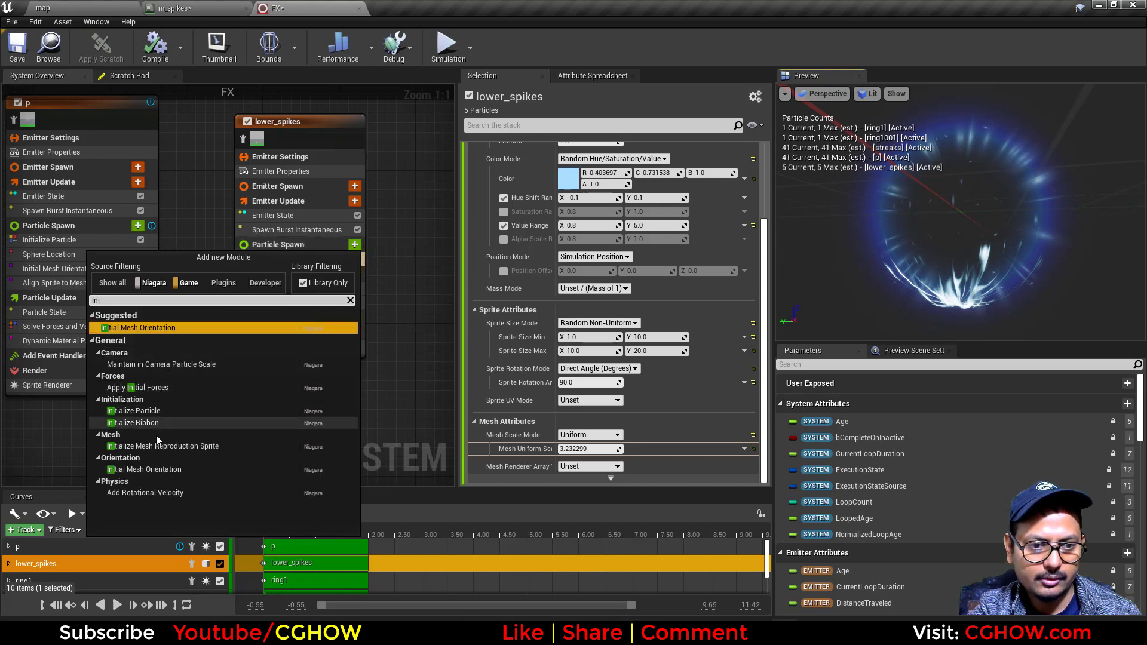
{"action": "left_click", "coordinate": [160, 469]}
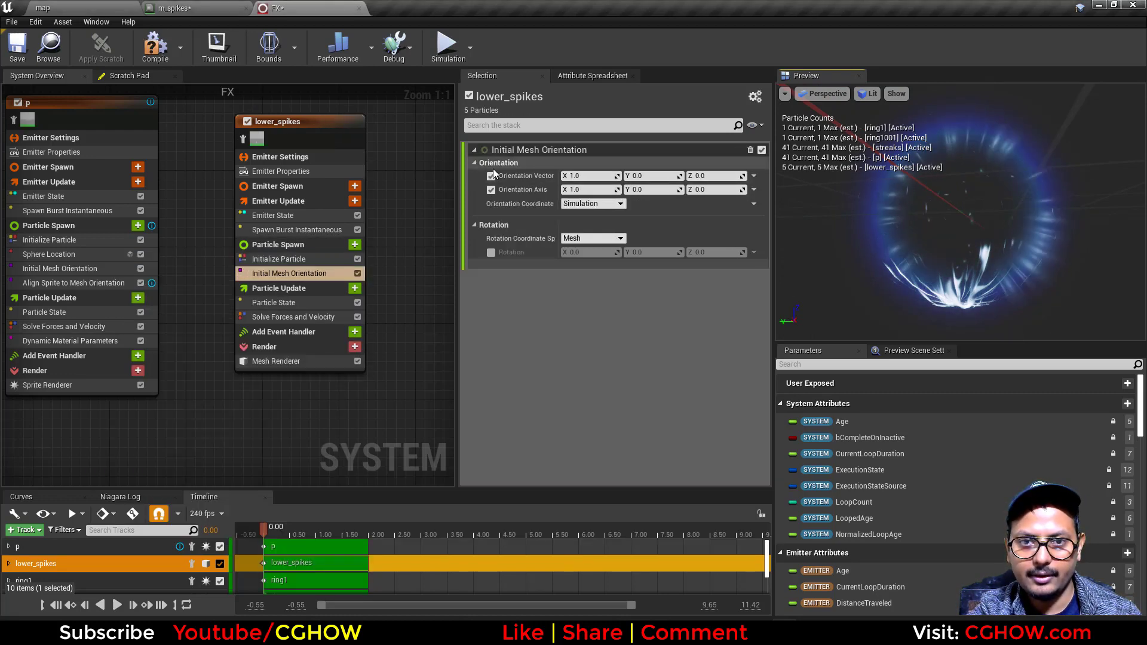
{"action": "left_click", "coordinate": [490, 252]}
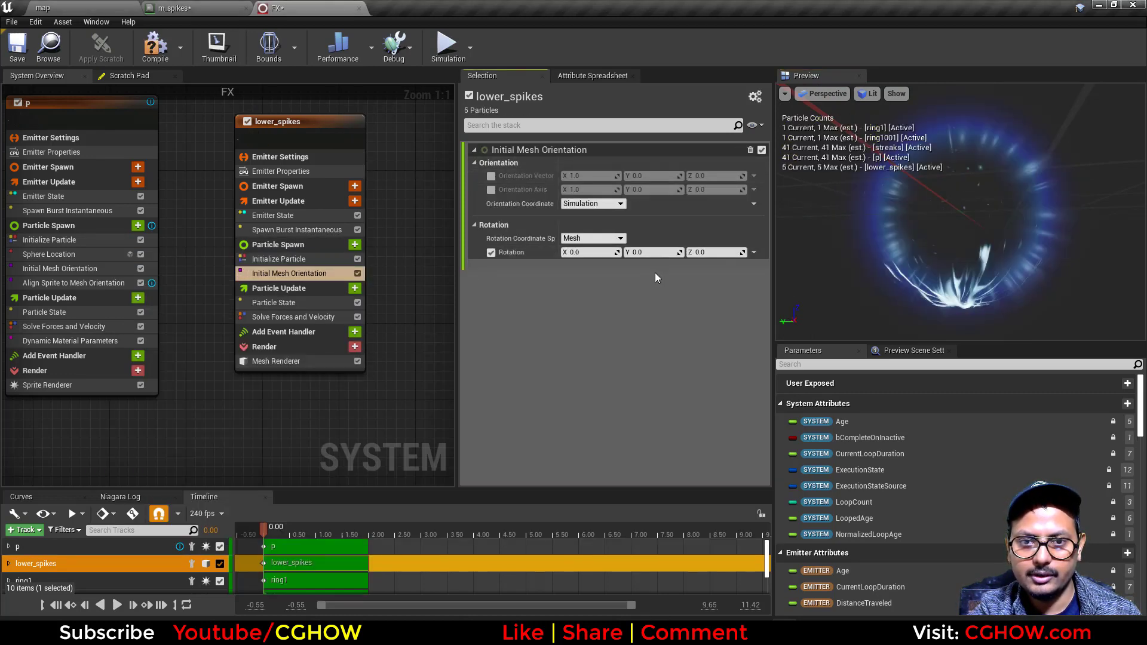
Step: Assign a Random Range Vector to the lower_spikes Initial Mesh Orientation rotation and set its minimum Z to -1
{"action": "left_click", "coordinate": [754, 253]}
{"action": "type", "text": "uni"}
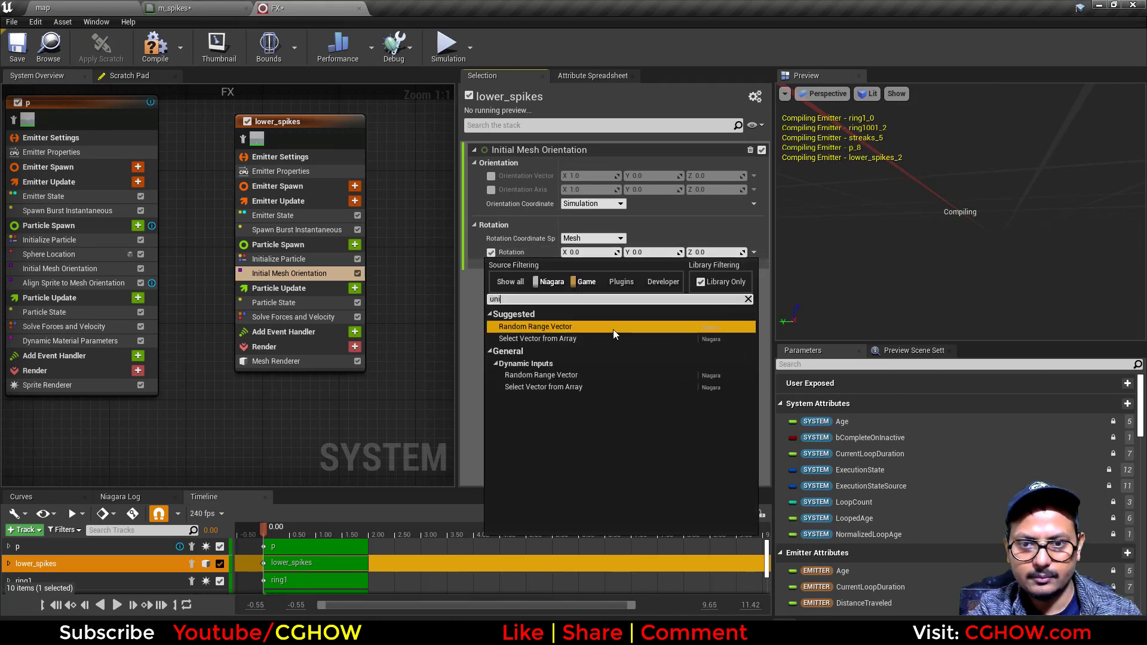
{"action": "left_click", "coordinate": [614, 331]}
{"action": "left_click", "coordinate": [706, 267]}
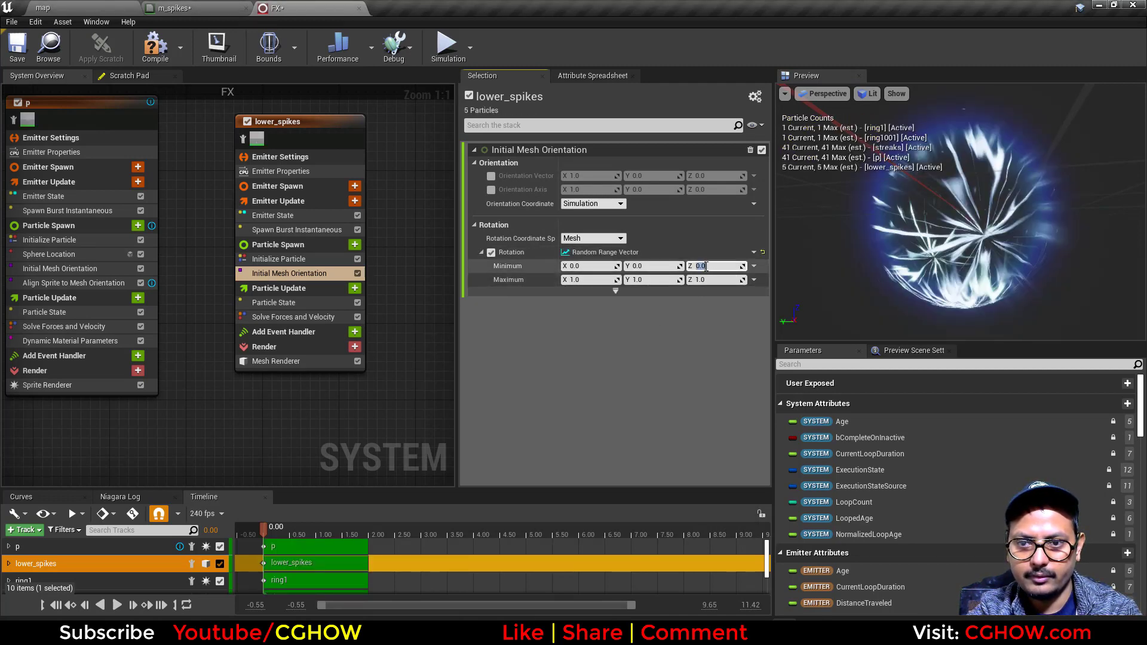
{"action": "type", "text": "-1"}
{"action": "key", "text": "Return"}
Step: Set the rotation range's maximum X and Y to 0 and check the spikes in the preview
{"action": "left_click", "coordinate": [640, 279]}
{"action": "type", "text": "0"}
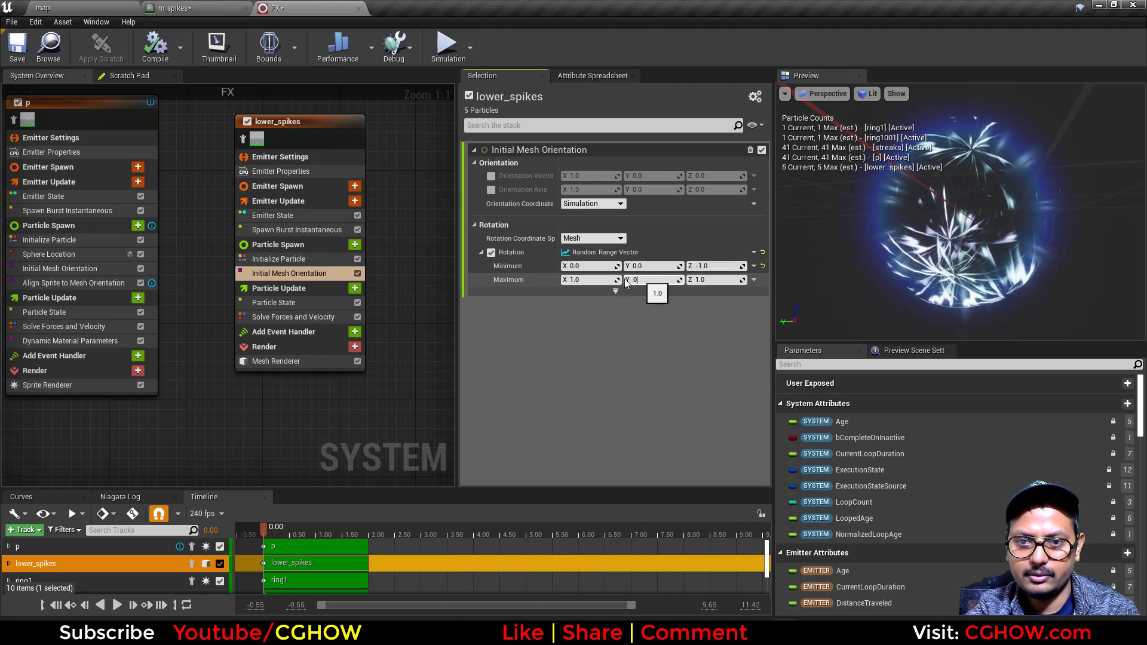
{"action": "left_click", "coordinate": [597, 279]}
{"action": "type", "text": "0"}
{"action": "key", "text": "Return"}
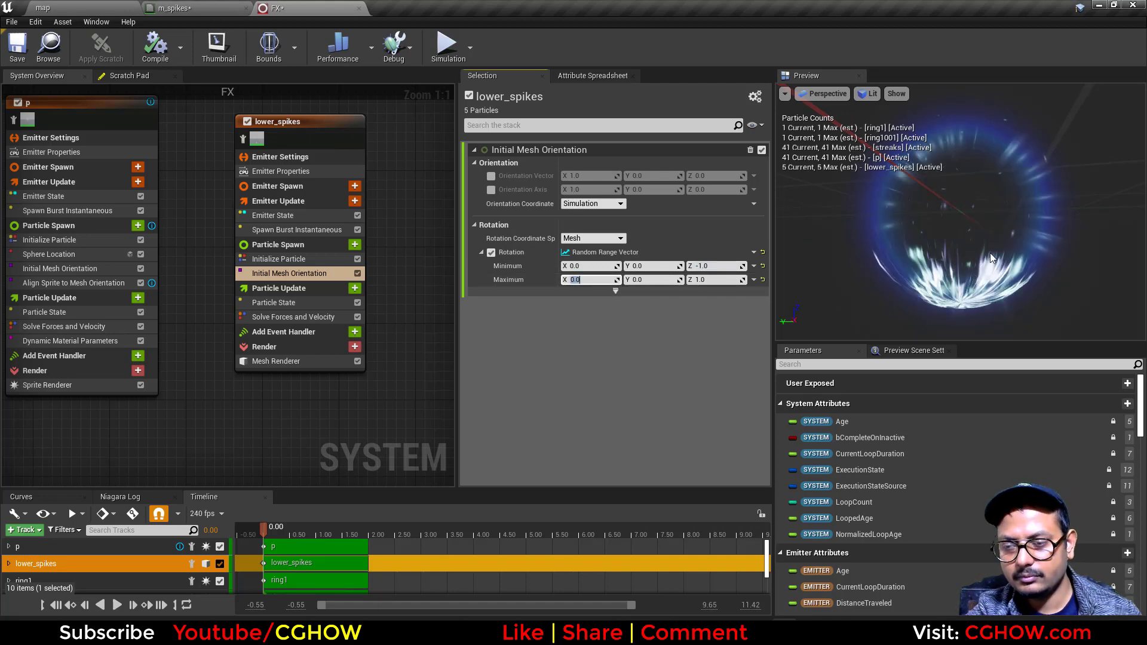
{"action": "left_click_drag", "start_coordinate": [973, 271], "coordinate": [660, 246]}
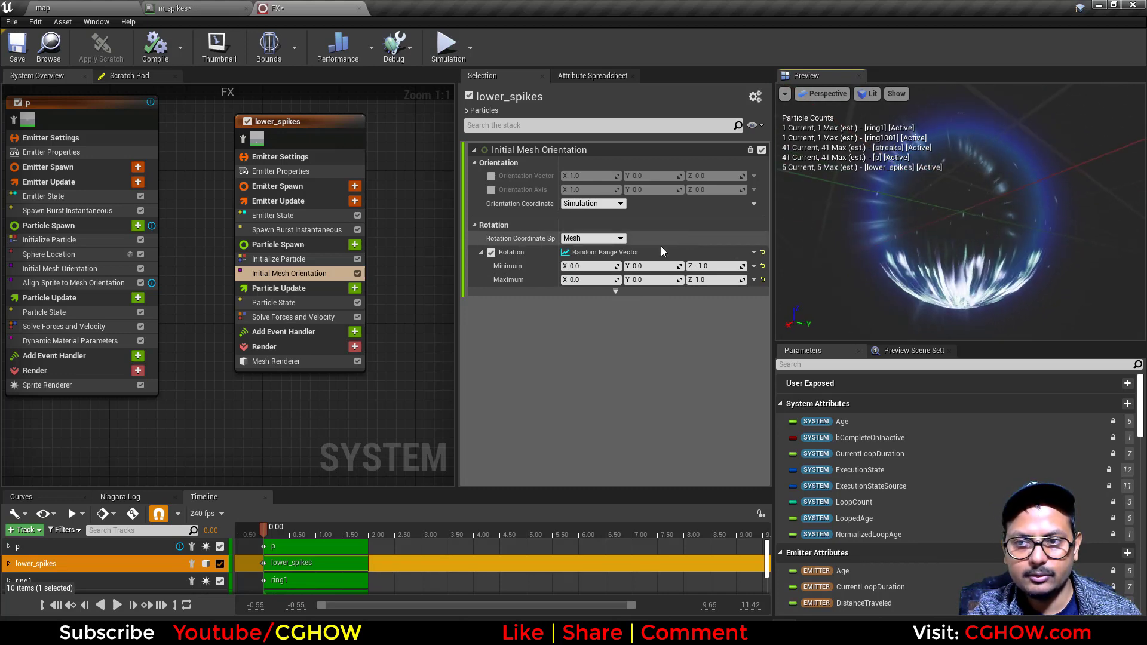
Step: Switch the lower_spikes Mesh Scale Mode to Random Non-Uniform in Initialize Particle and set Mesh Scale Min X and Y to 3
{"action": "left_click", "coordinate": [306, 259]}
{"action": "scroll", "coordinate": [607, 352], "scroll_direction": "down", "scroll_amount": 5}
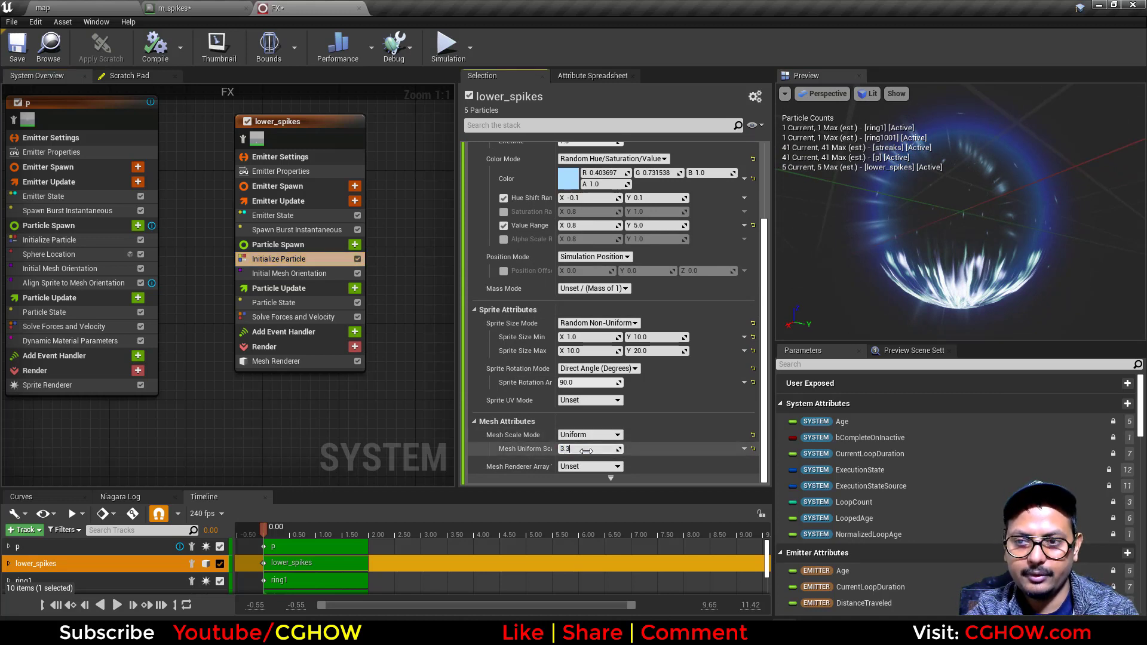
{"action": "key", "text": "Return"}
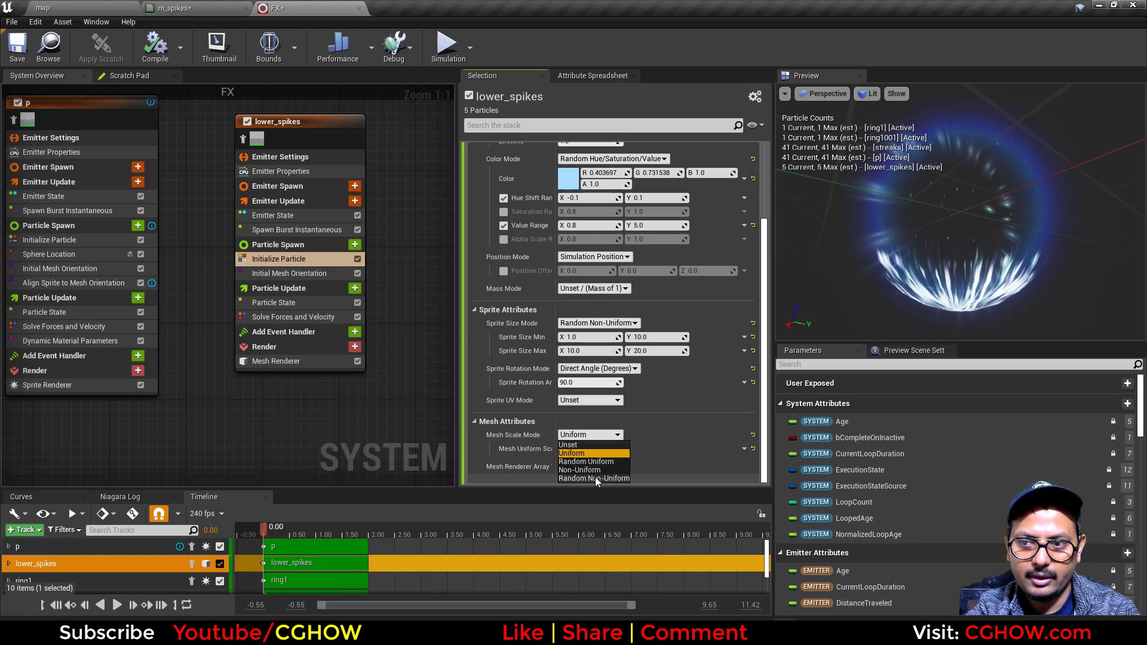
{"action": "left_click", "coordinate": [595, 478]}
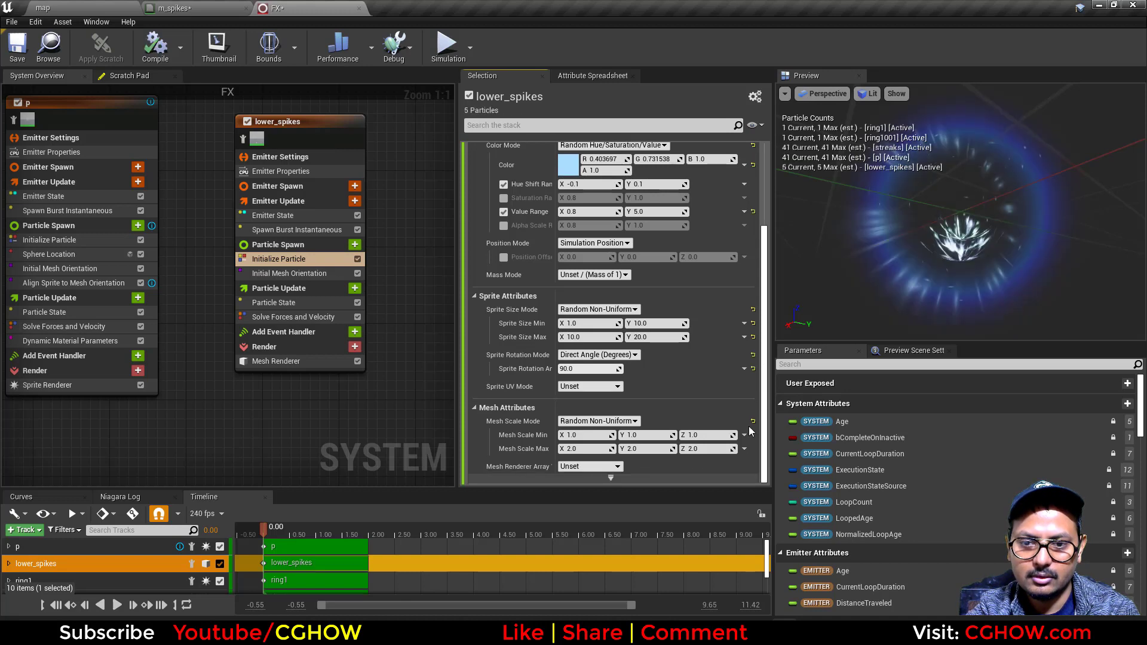
{"action": "left_click", "coordinate": [585, 437]}
{"action": "type", "text": "3"}
{"action": "key", "text": "Tab"}
{"action": "type", "text": "3"}
{"action": "key", "text": "Return"}
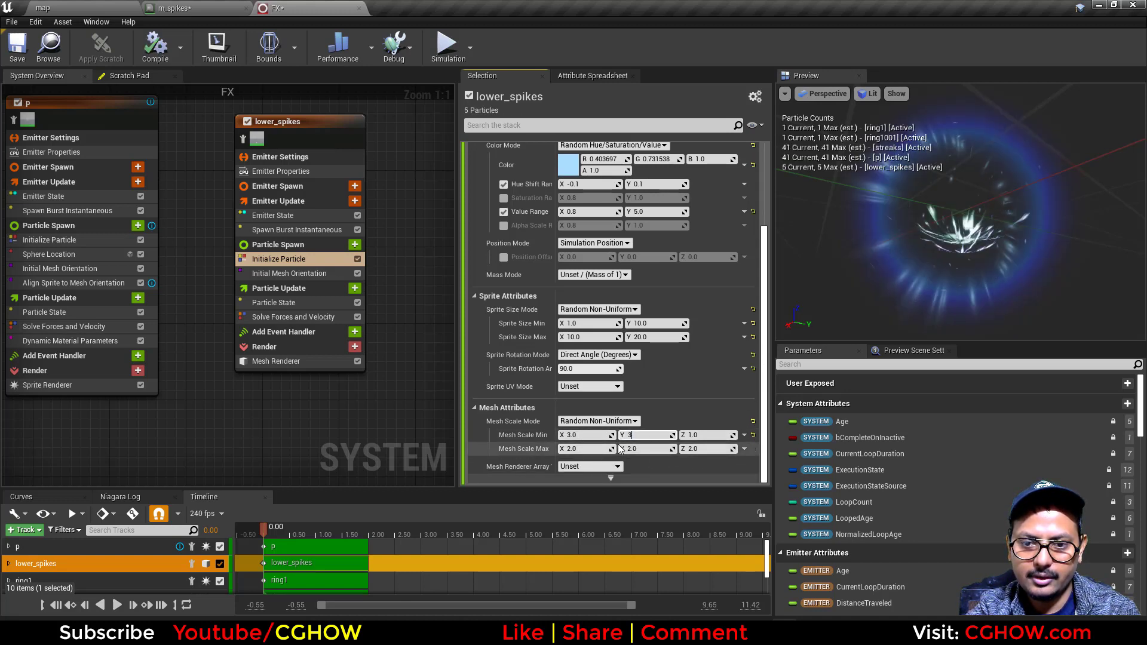
Step: Set the lower_spikes Mesh Scale Max X and Y to 3.3
{"action": "key", "text": "Tab"}
{"action": "type", "text": "3"}
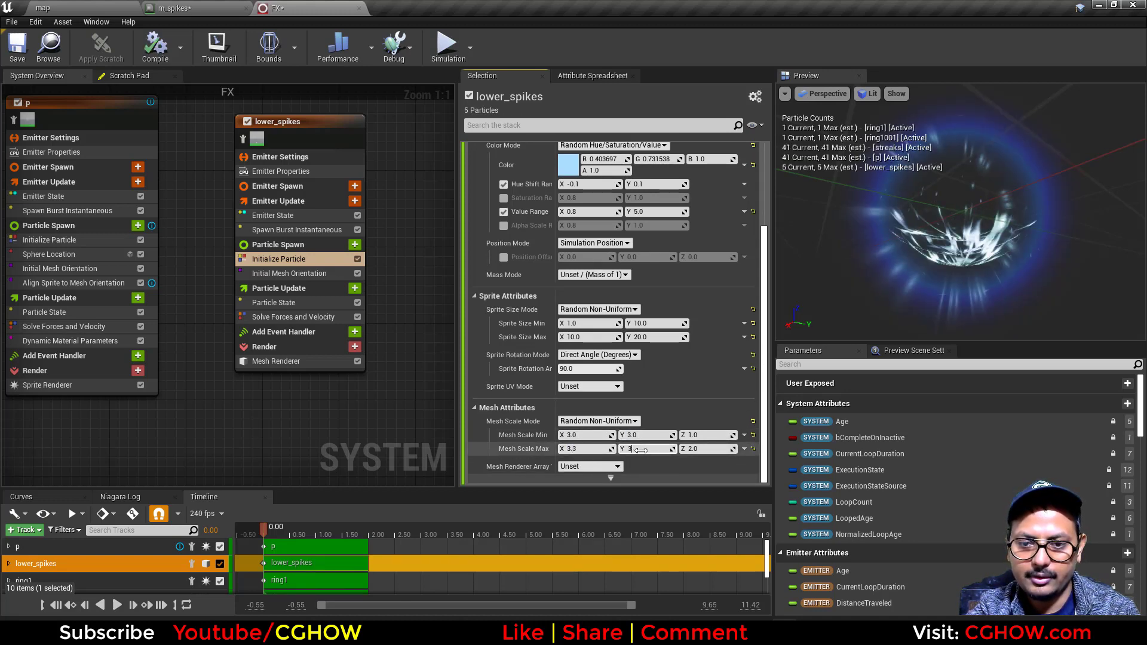
{"action": "type", "text": ".3"}
{"action": "key", "text": "Return"}
Step: Try a Z mesh scale range of 3.3 to 4 for the lower_spikes particles
{"action": "left_click", "coordinate": [713, 435]}
{"action": "type", "text": "3."}
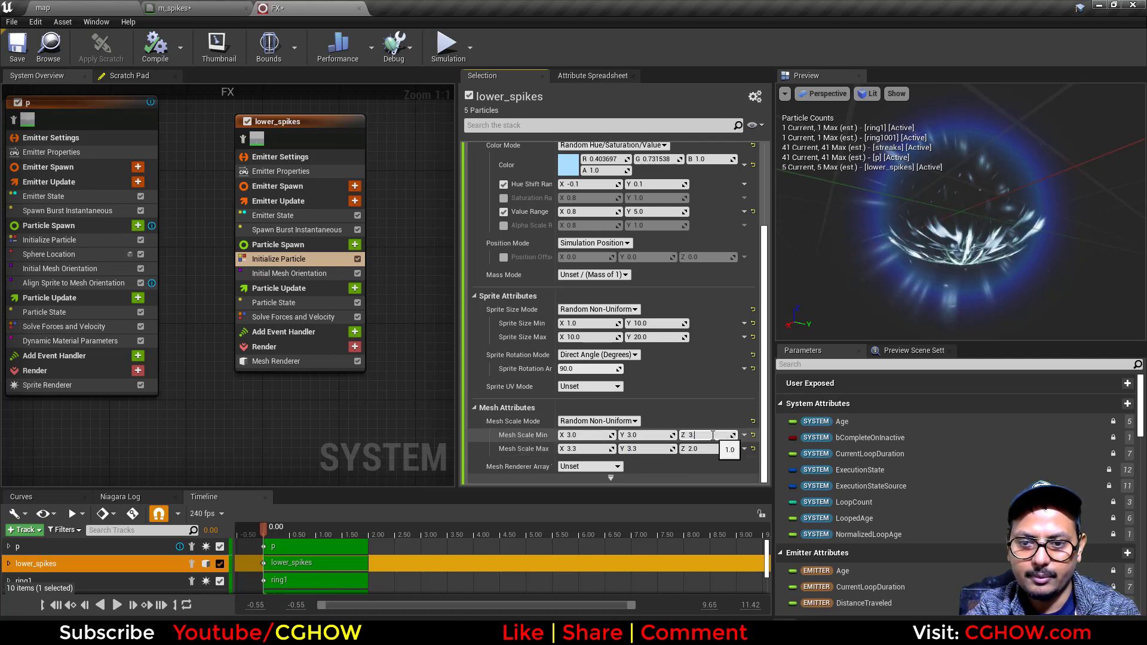
{"action": "type", "text": "3"}
{"action": "key", "text": "Return"}
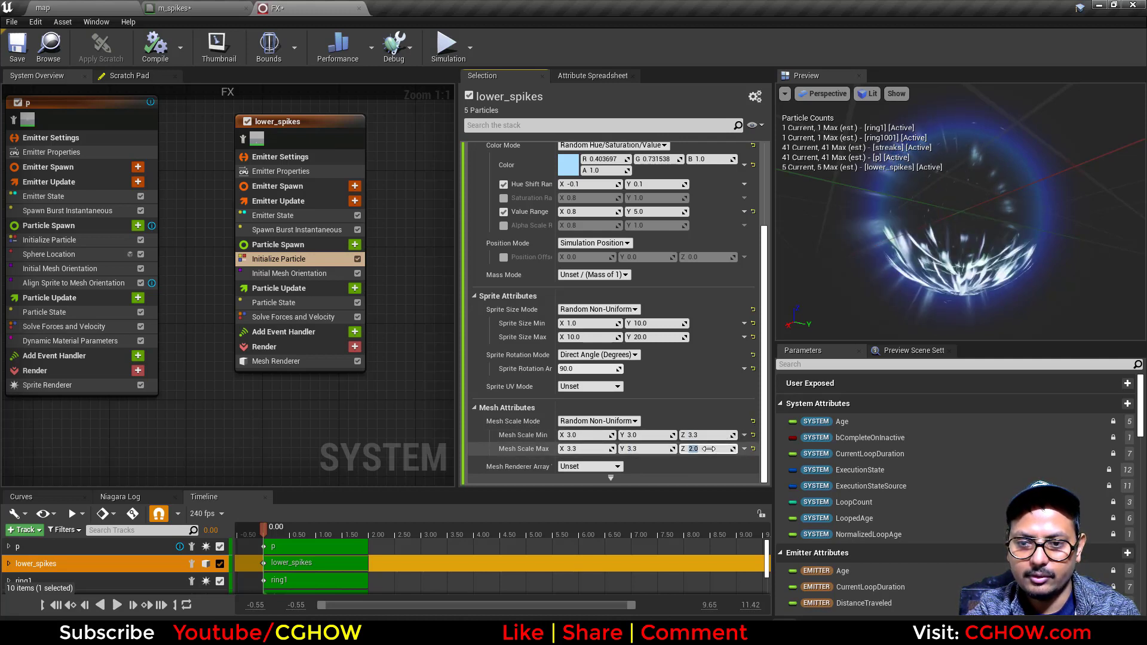
{"action": "type", "text": "4"}
{"action": "key", "text": "Return"}
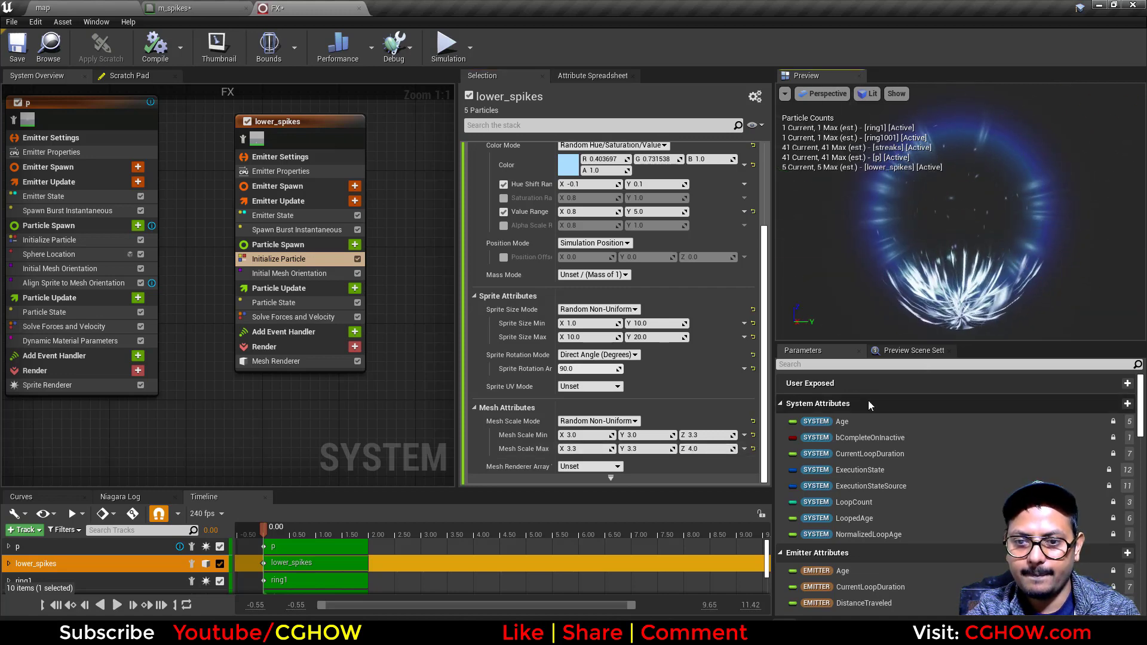
Step: Set the lower_spikes Mesh Scale Max Z to 3.3 and Mesh Scale Min Z to 3.0
{"action": "key", "text": "Return"}
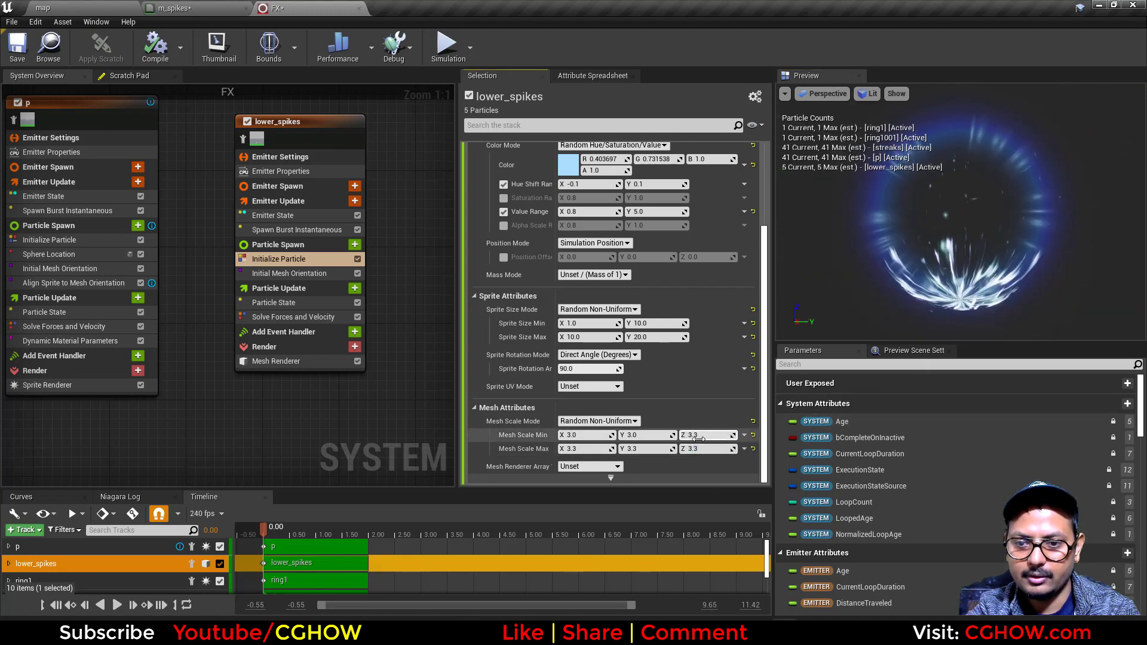
{"action": "type", "text": "0.3"}
{"action": "type", "text": "3.0"}
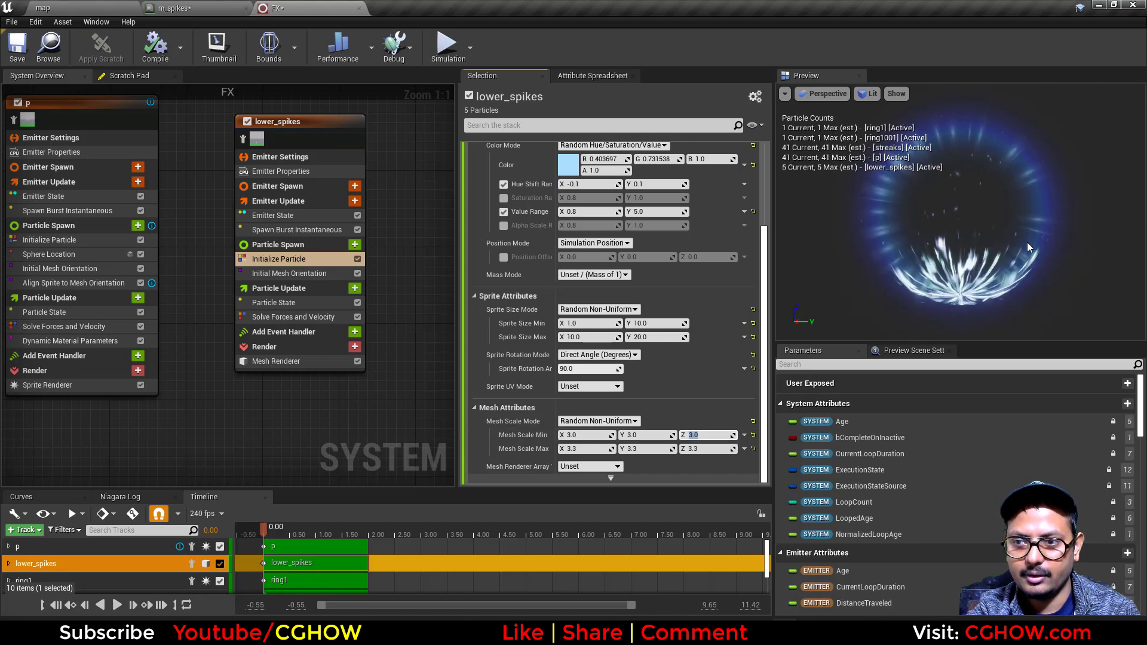
{"action": "key", "text": "Return"}
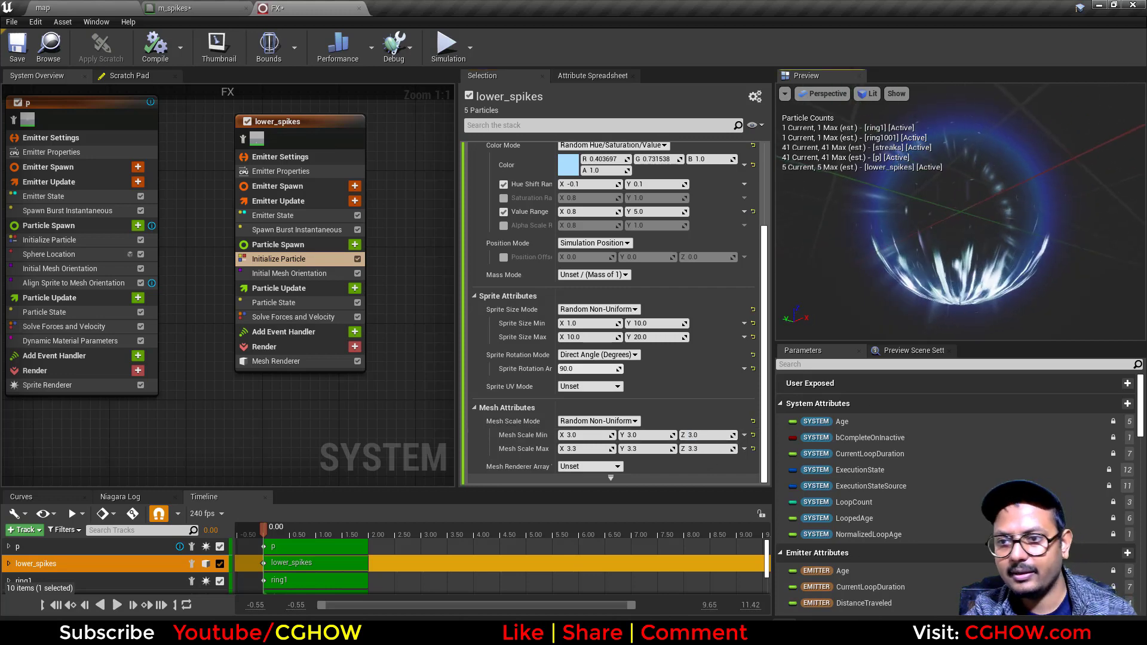
Step: Examine the shield effect around the character in the map level and compare it with the Pinterest reference image
{"action": "left_click", "coordinate": [46, 6]}
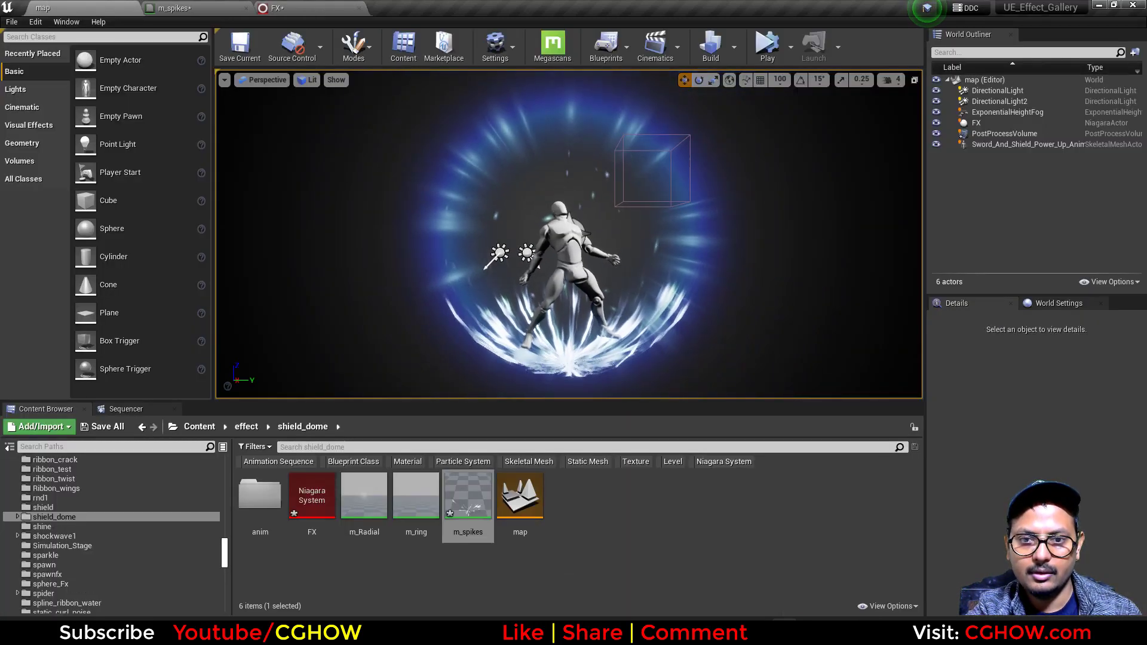
{"action": "middle_click_drag", "start_coordinate": [569, 234], "coordinate": [658, 257]}
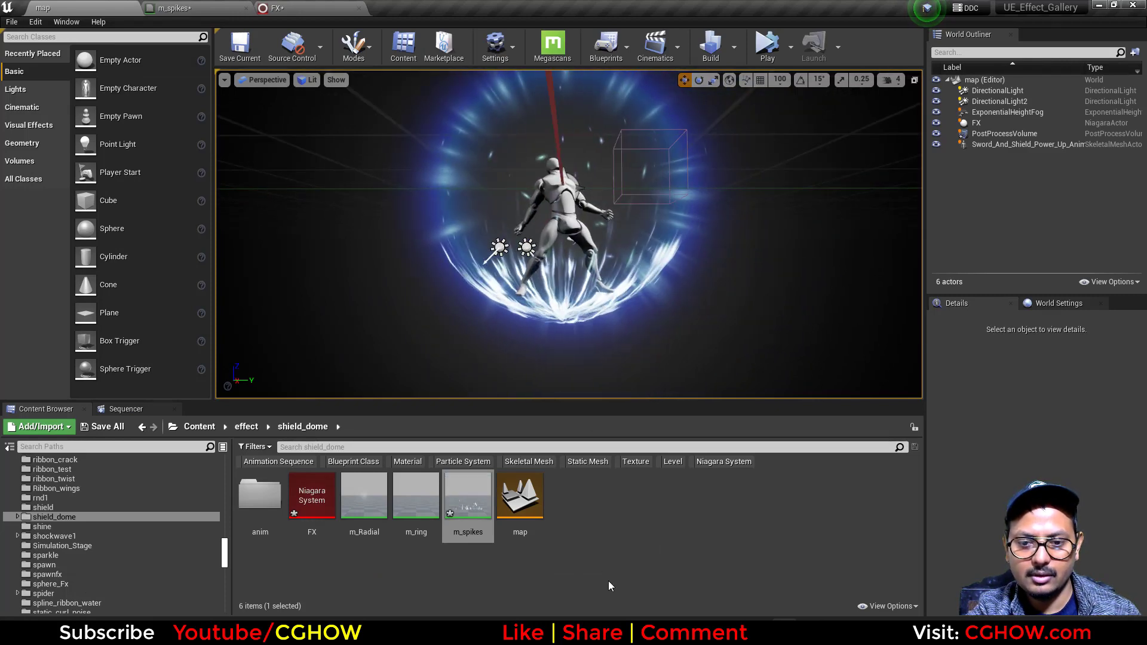
{"action": "key", "text": "alt+Tab"}
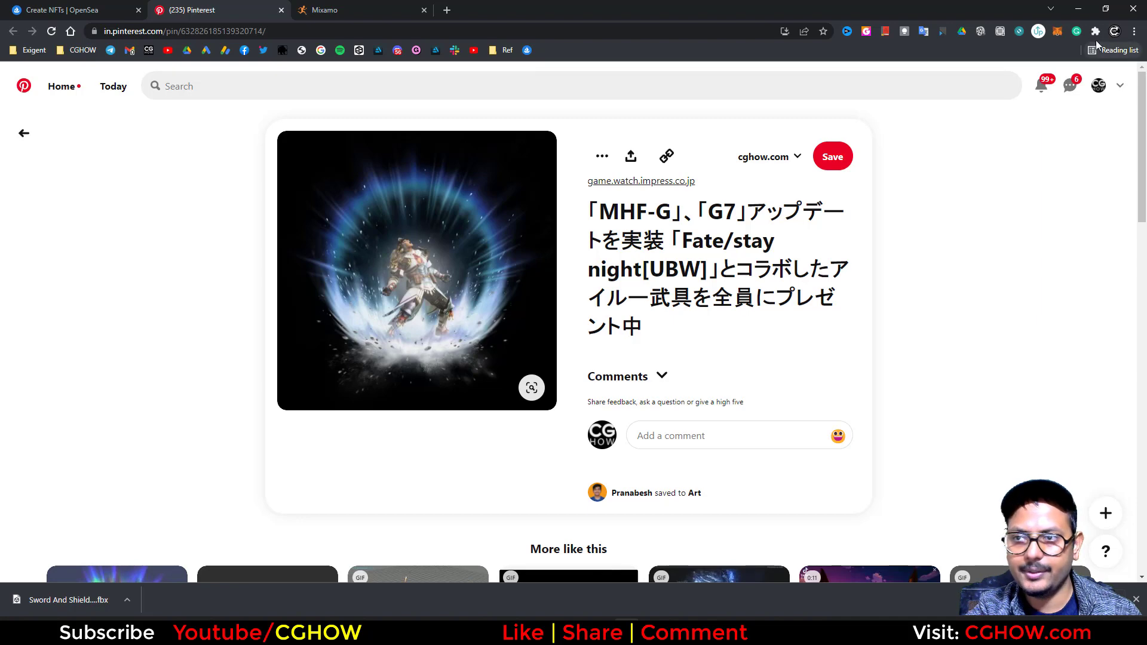
{"action": "left_click", "coordinate": [1082, 10]}
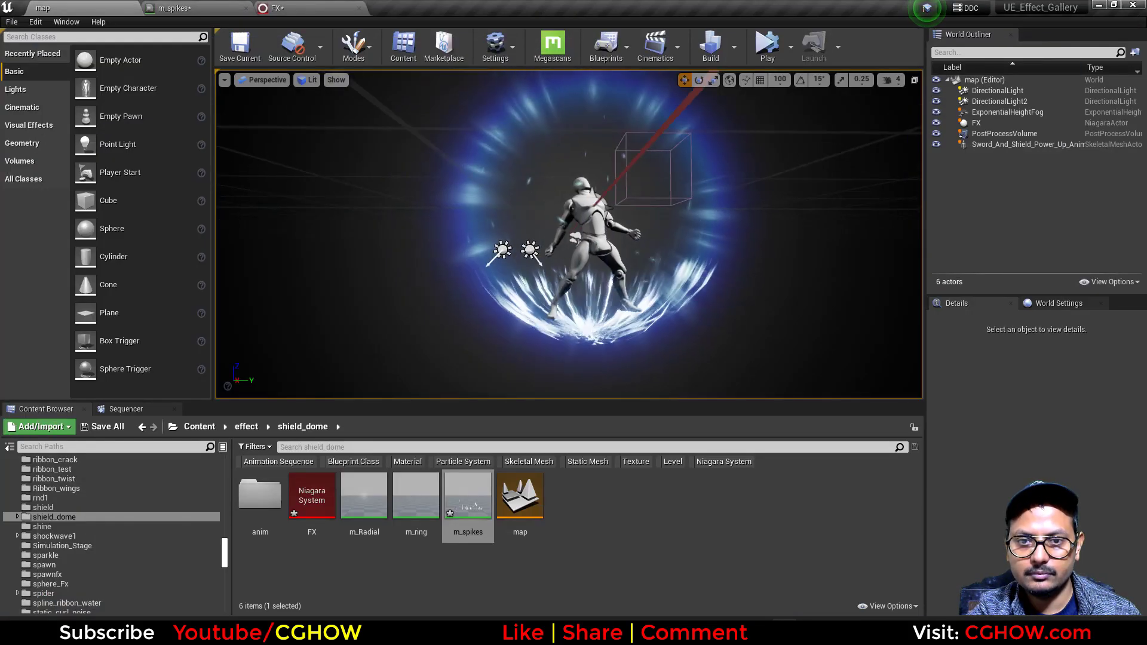
{"action": "right_click_drag", "start_coordinate": [535, 292], "coordinate": [535, 254]}
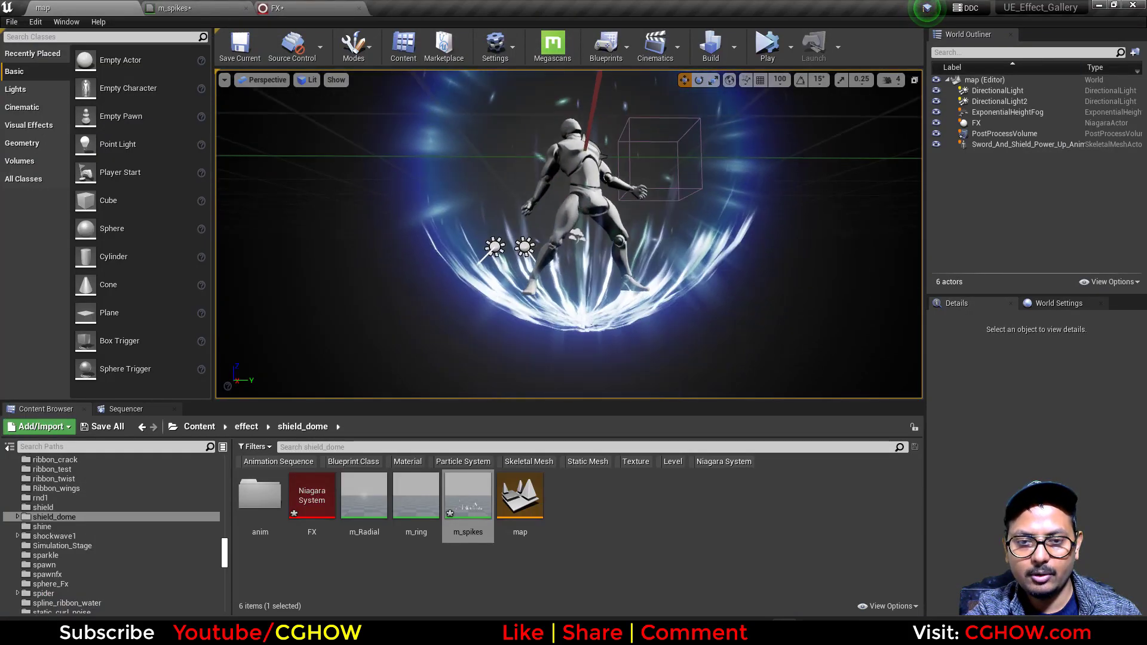
{"action": "middle_click_drag", "start_coordinate": [476, 315], "coordinate": [507, 279]}
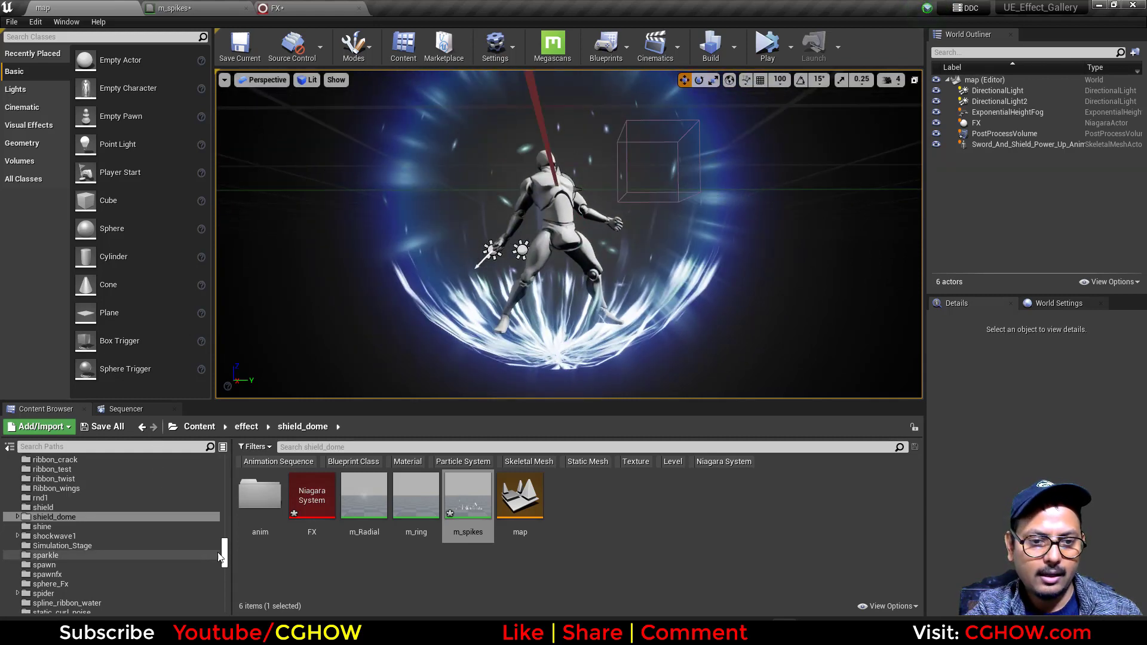
Step: Search all project content for static meshes named "sphere" and open the sm_sphere mesh stored in effect/Projectile01
{"action": "left_click_drag", "start_coordinate": [223, 555], "coordinate": [222, 449]}
{"action": "left_click", "coordinate": [60, 462]}
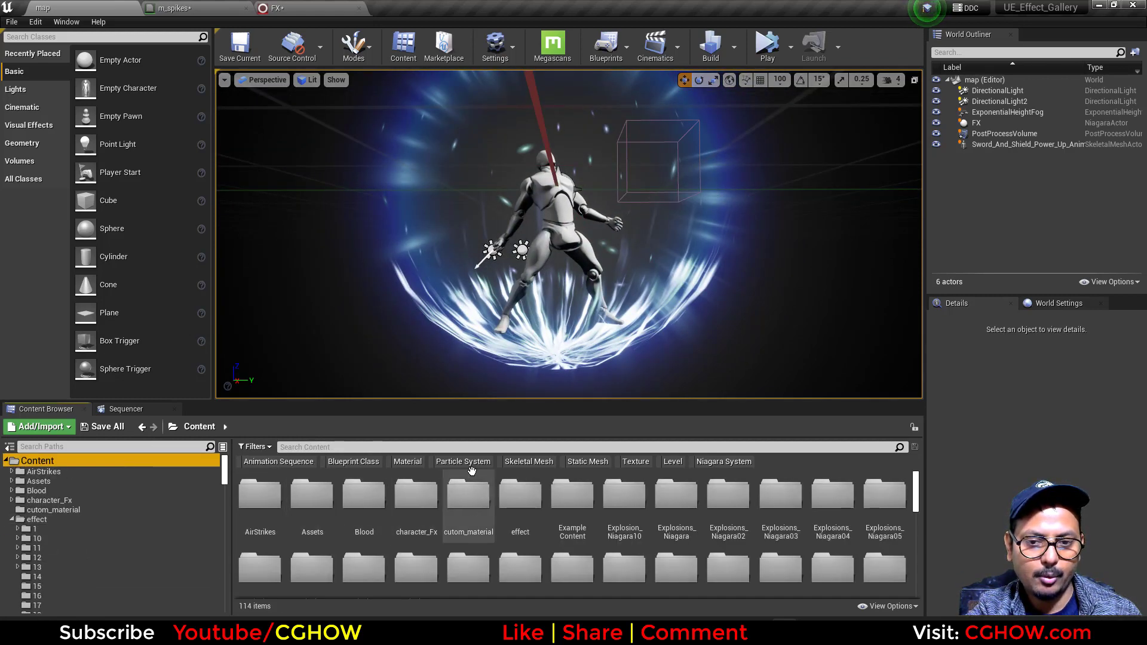
{"action": "left_click", "coordinate": [578, 462]}
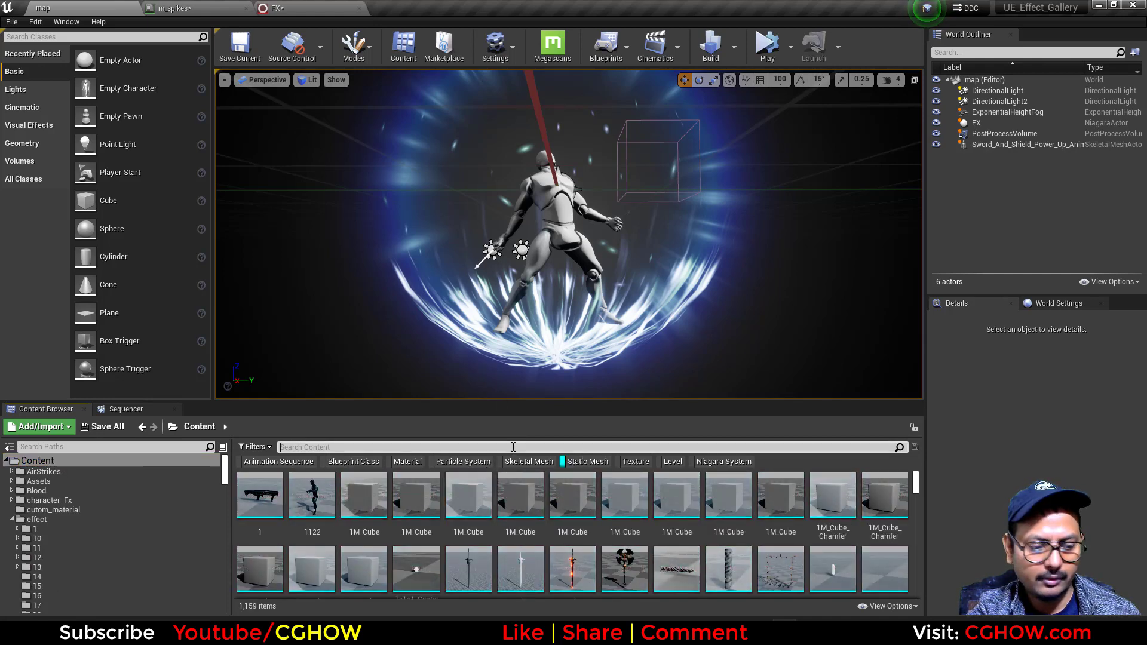
{"action": "type", "text": "sphere"}
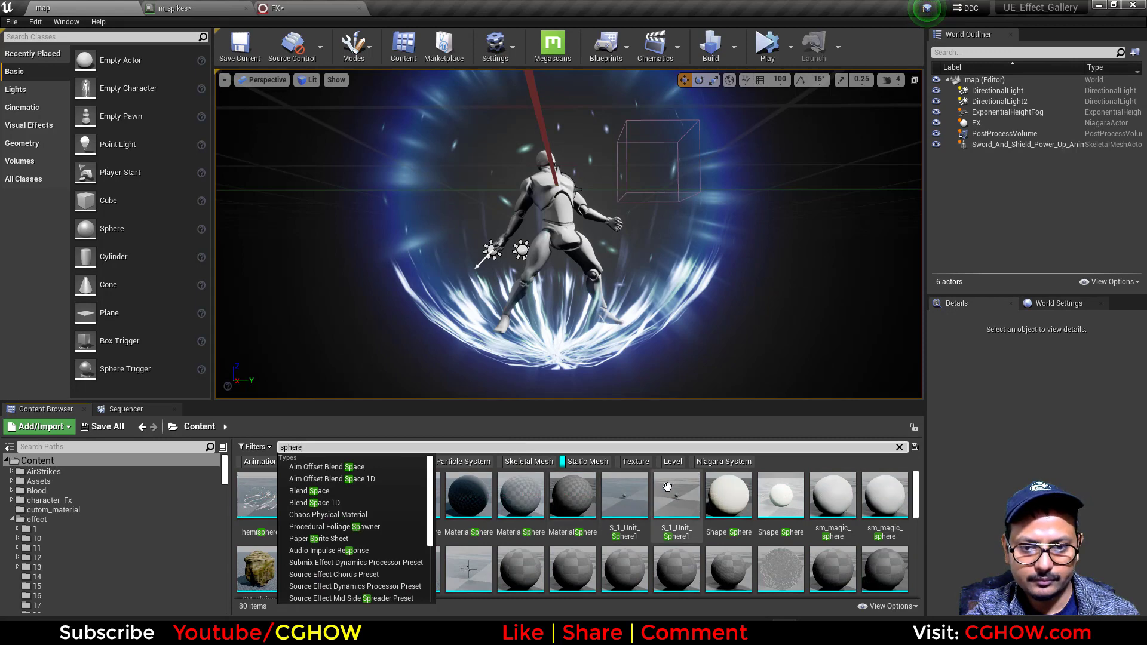
{"action": "scroll", "coordinate": [469, 538], "scroll_direction": "down", "scroll_amount": 2}
{"action": "left_click", "coordinate": [469, 535]}
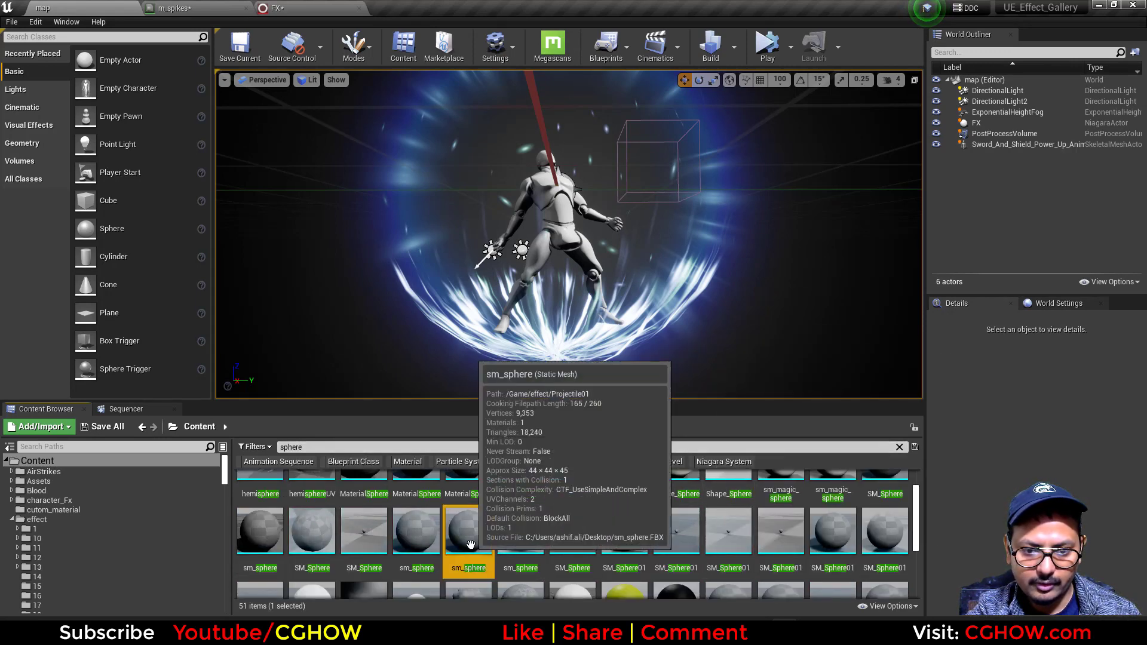
{"action": "double_click", "coordinate": [471, 541]}
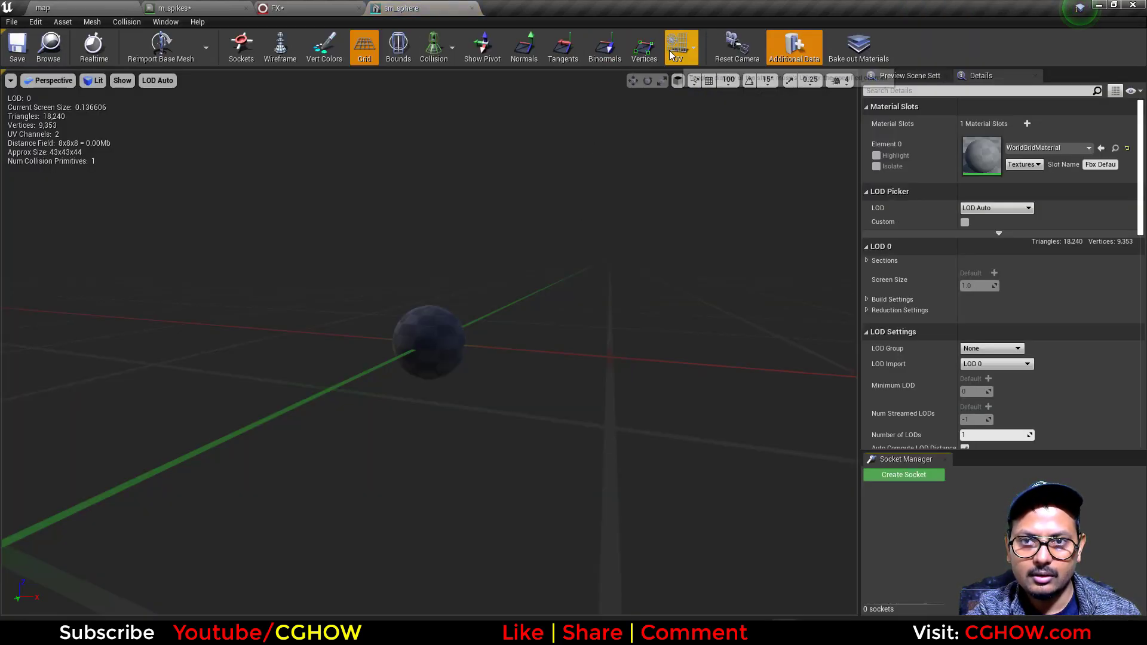
Step: Open two more sm_sphere meshes, the SM_Sphere mesh and one SM_Sphere01 mesh from the search results to inspect them
{"action": "left_click", "coordinate": [60, 9]}
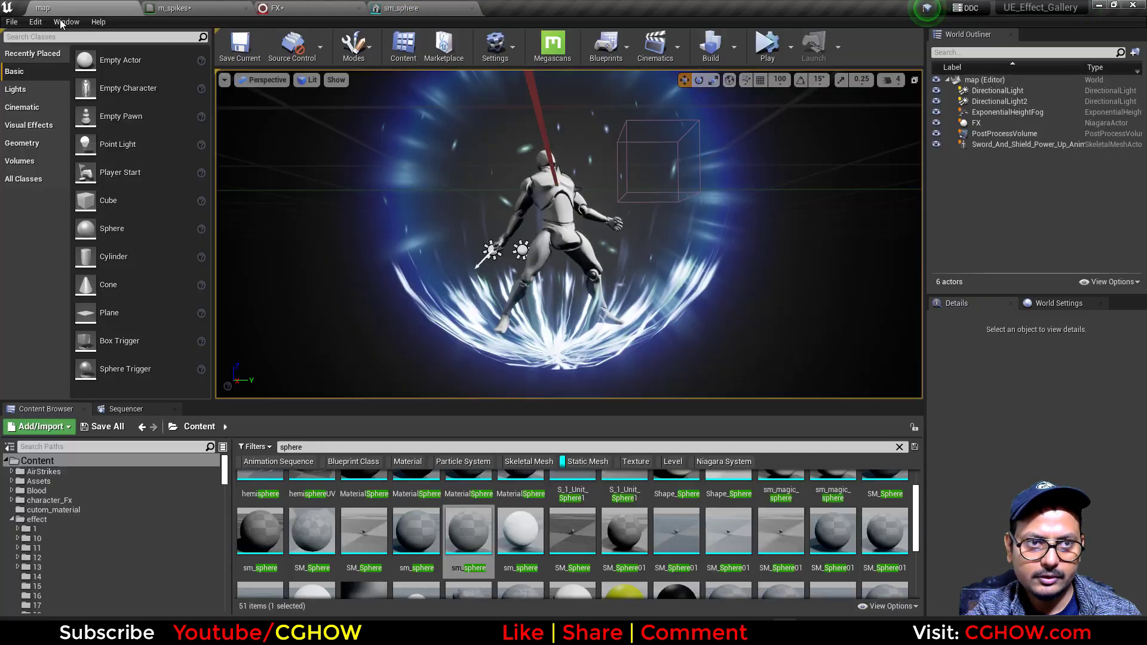
{"action": "double_click", "coordinate": [398, 534]}
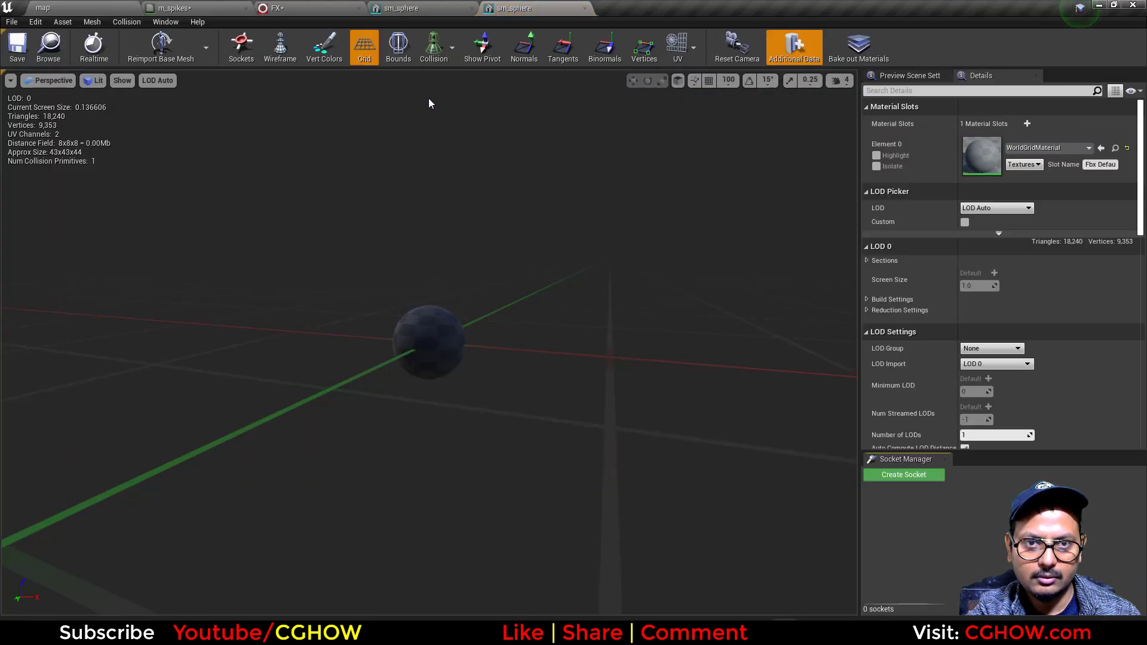
{"action": "left_click", "coordinate": [42, 8]}
{"action": "double_click", "coordinate": [266, 552]}
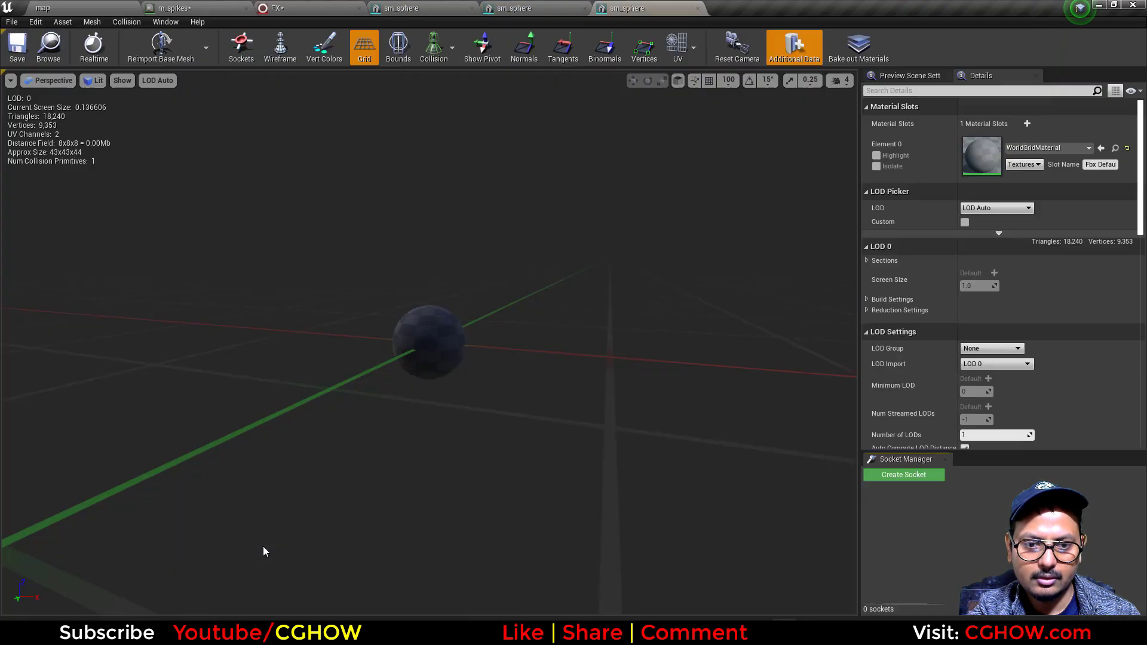
{"action": "left_click", "coordinate": [80, 8]}
{"action": "double_click", "coordinate": [319, 552]}
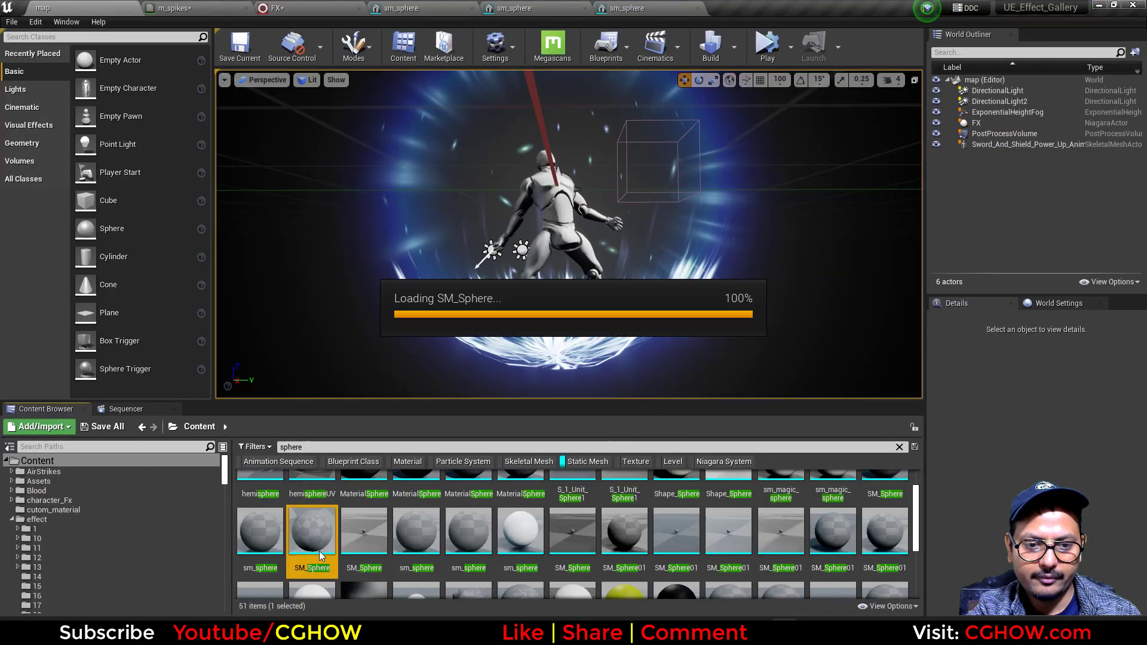
{"action": "left_click", "coordinate": [75, 4]}
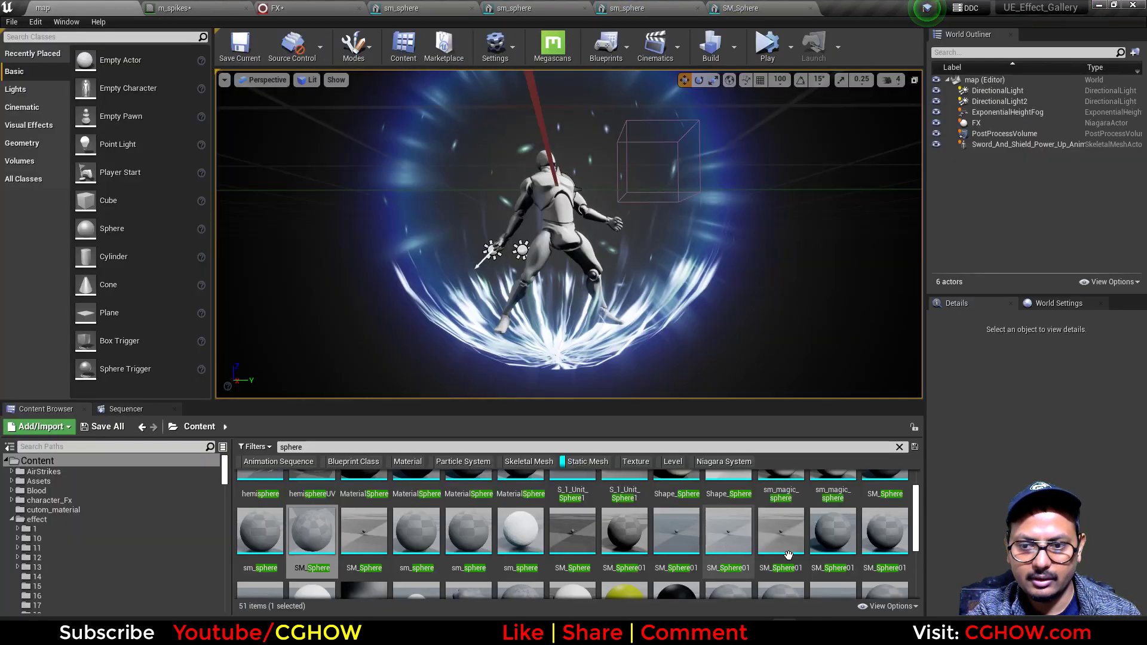
{"action": "double_click", "coordinate": [827, 554]}
{"action": "left_click", "coordinate": [112, 6]}
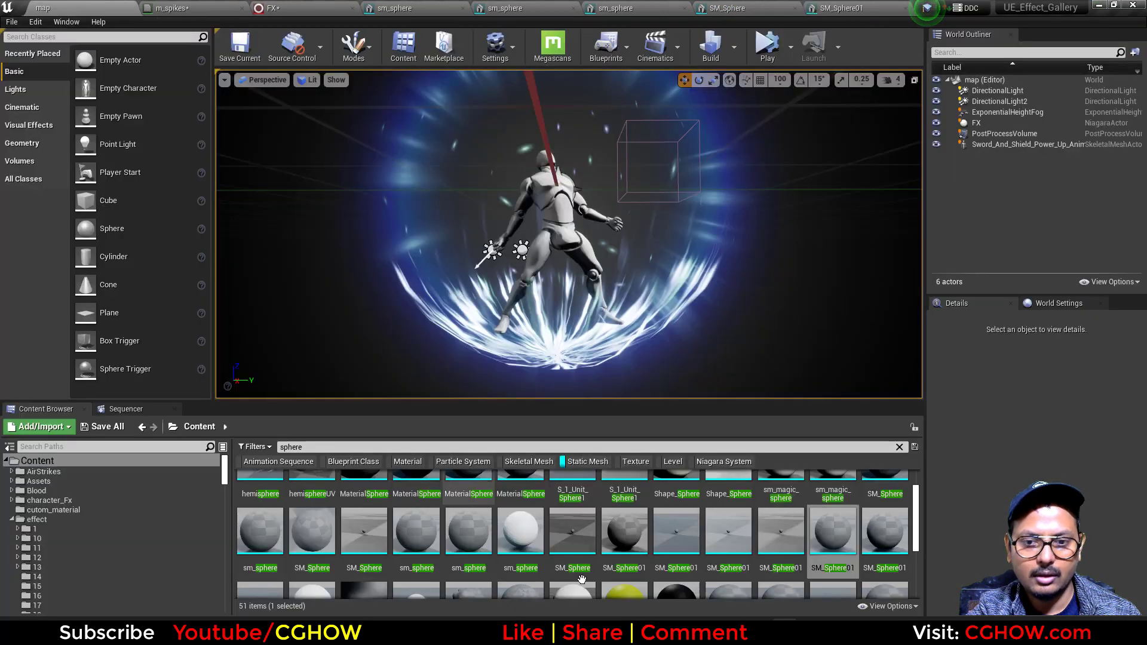
Step: Open another SM_Sphere01 mesh and display its pivot and UV channel 0 layout
{"action": "double_click", "coordinate": [614, 564]}
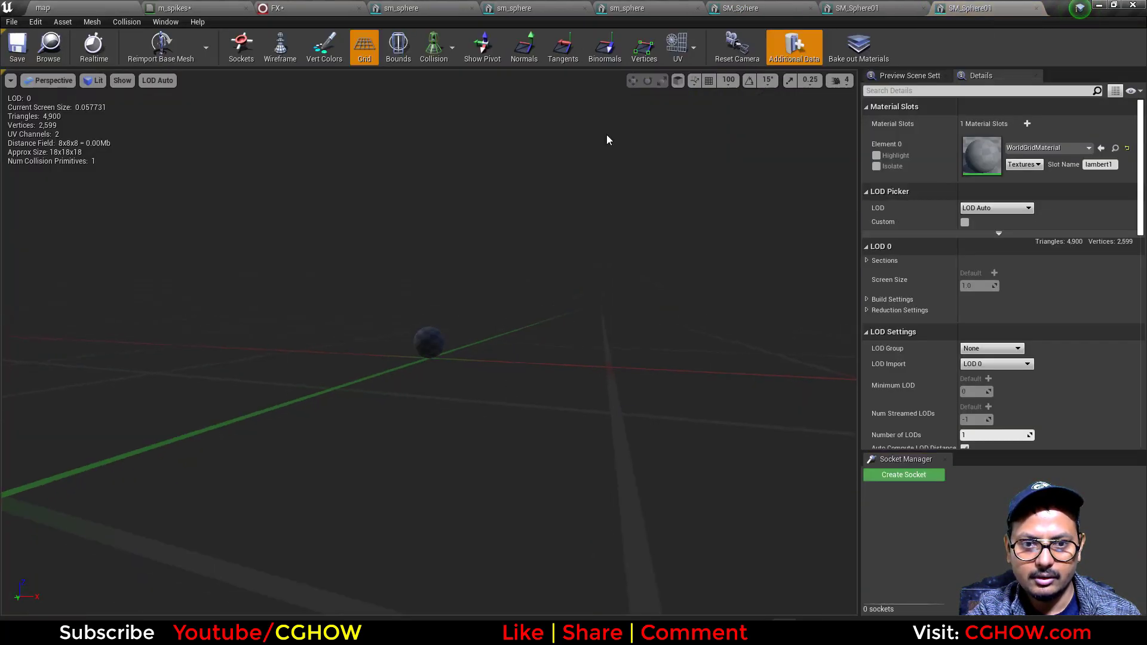
{"action": "left_click", "coordinate": [482, 47]}
{"action": "scroll", "coordinate": [429, 344], "scroll_direction": "up", "scroll_amount": 3}
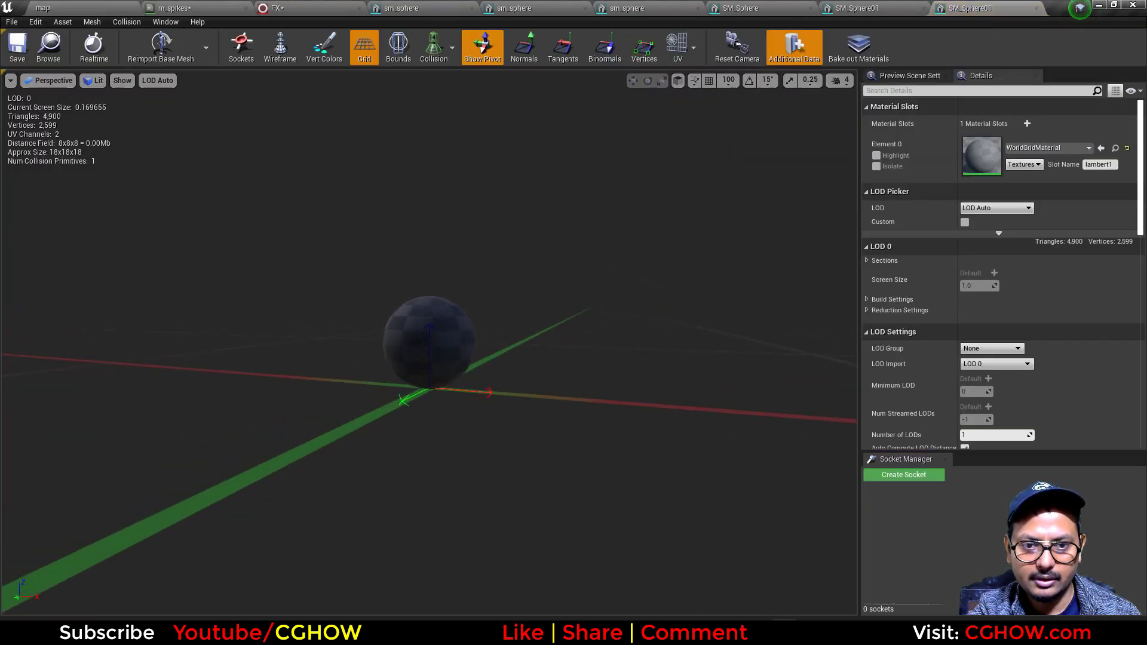
{"action": "scroll", "coordinate": [609, 123], "scroll_direction": "up", "scroll_amount": 2}
{"action": "left_click", "coordinate": [693, 48]}
{"action": "left_click", "coordinate": [691, 87]}
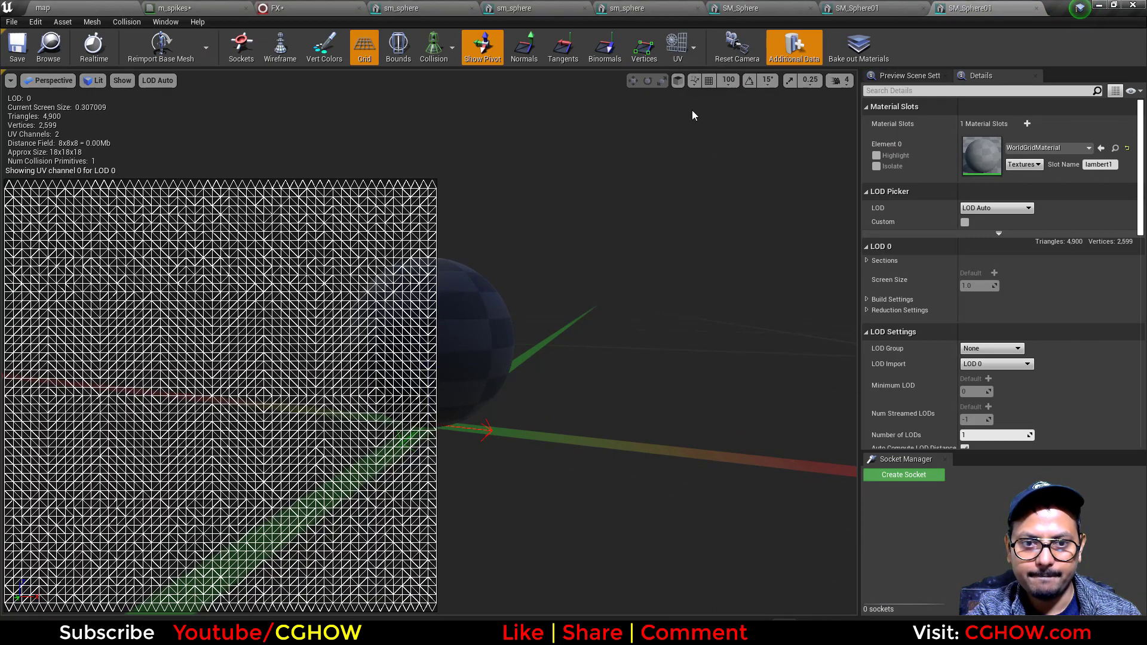
Step: Locate SM_Sphere01 in MagicalTrailsNiagara03/Mesh and assign it as the mesh of the lower_spikes Mesh Renderer
{"action": "left_click", "coordinate": [42, 8]}
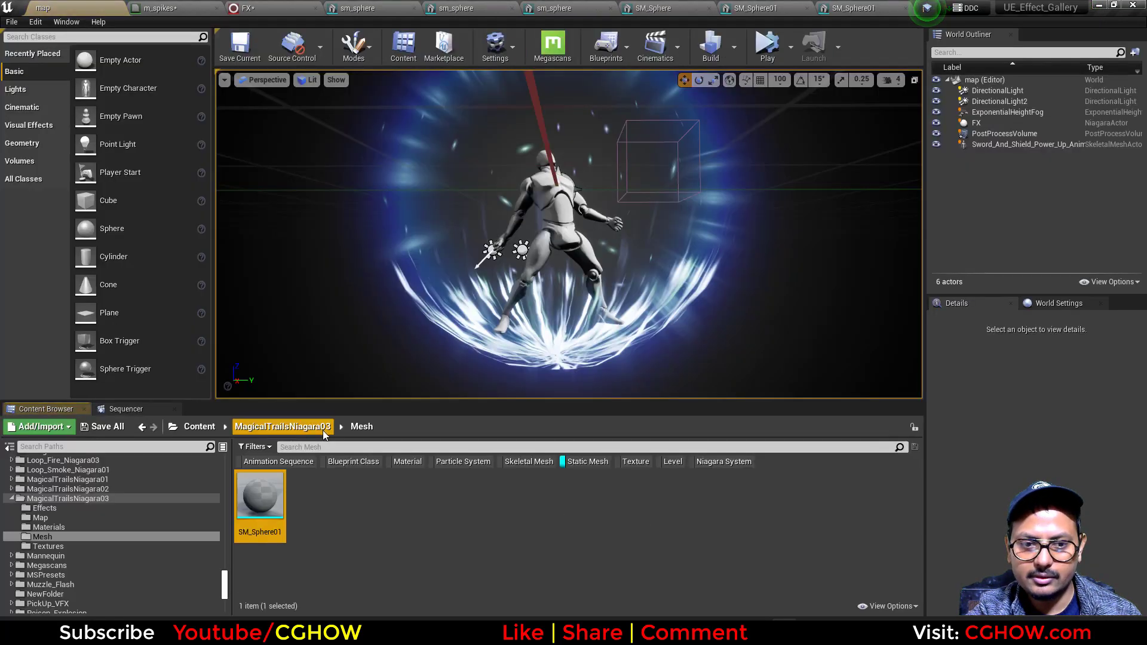
{"action": "left_click", "coordinate": [247, 8]}
{"action": "left_click", "coordinate": [322, 361]}
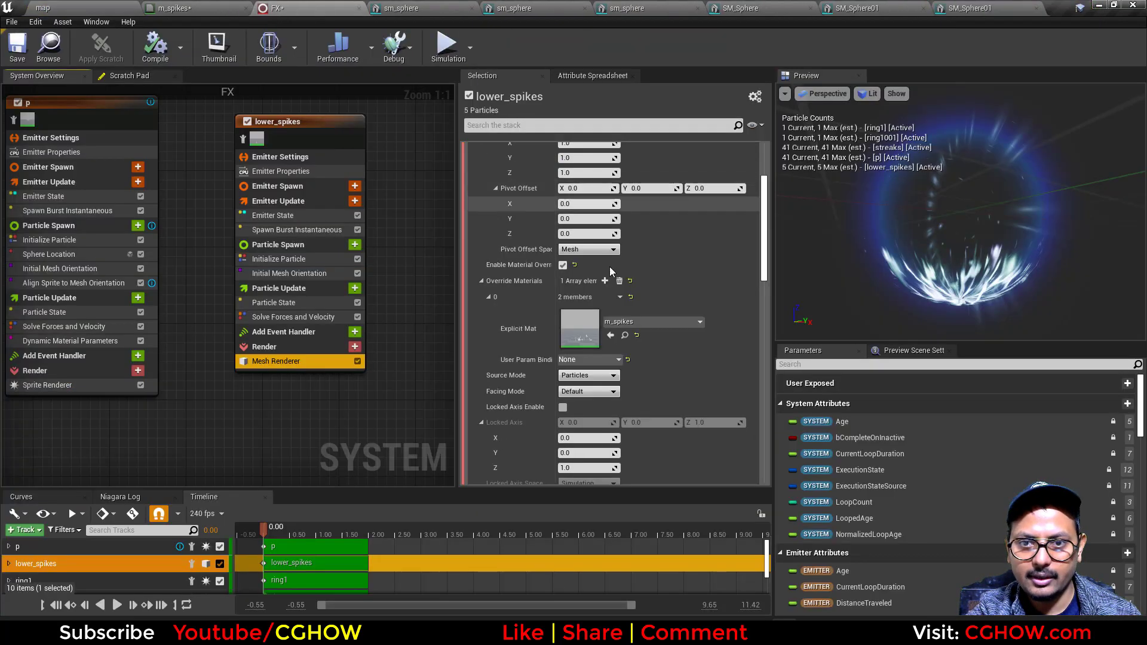
{"action": "scroll", "coordinate": [607, 302], "scroll_direction": "up", "scroll_amount": 4}
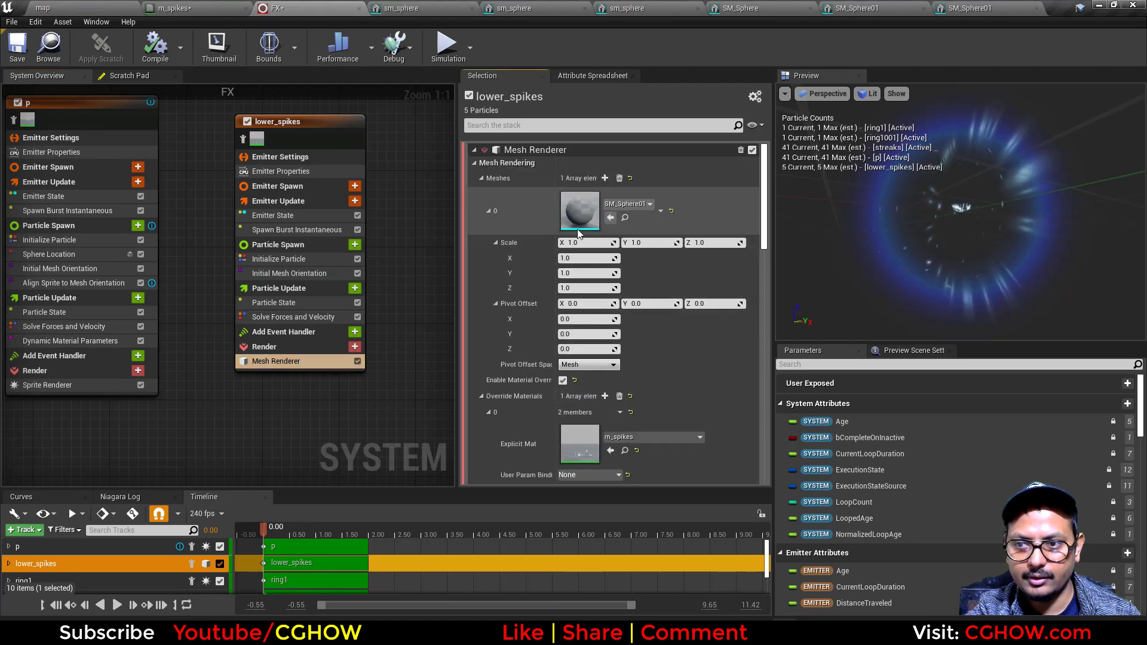
Step: Set the mesh scale mode of lower_spikes' Initialize Particle module to Uniform and raise its scale to about 19.44
{"action": "left_click", "coordinate": [285, 259]}
{"action": "scroll", "coordinate": [609, 383], "scroll_direction": "down", "scroll_amount": 5}
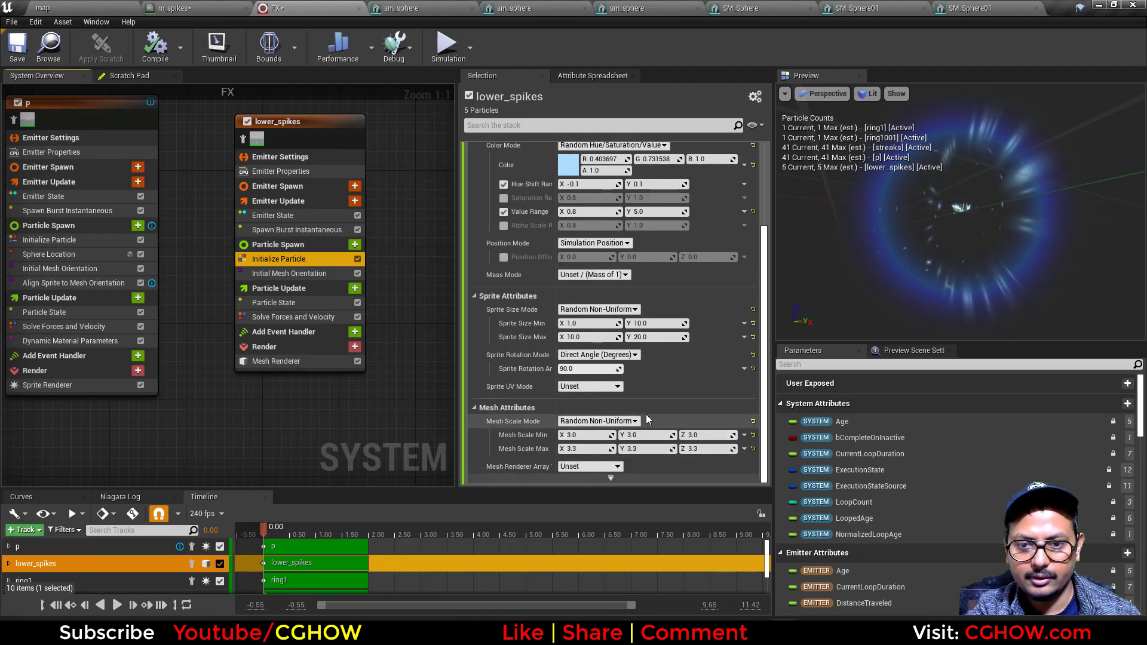
{"action": "left_click", "coordinate": [610, 421]}
{"action": "left_click", "coordinate": [572, 439]}
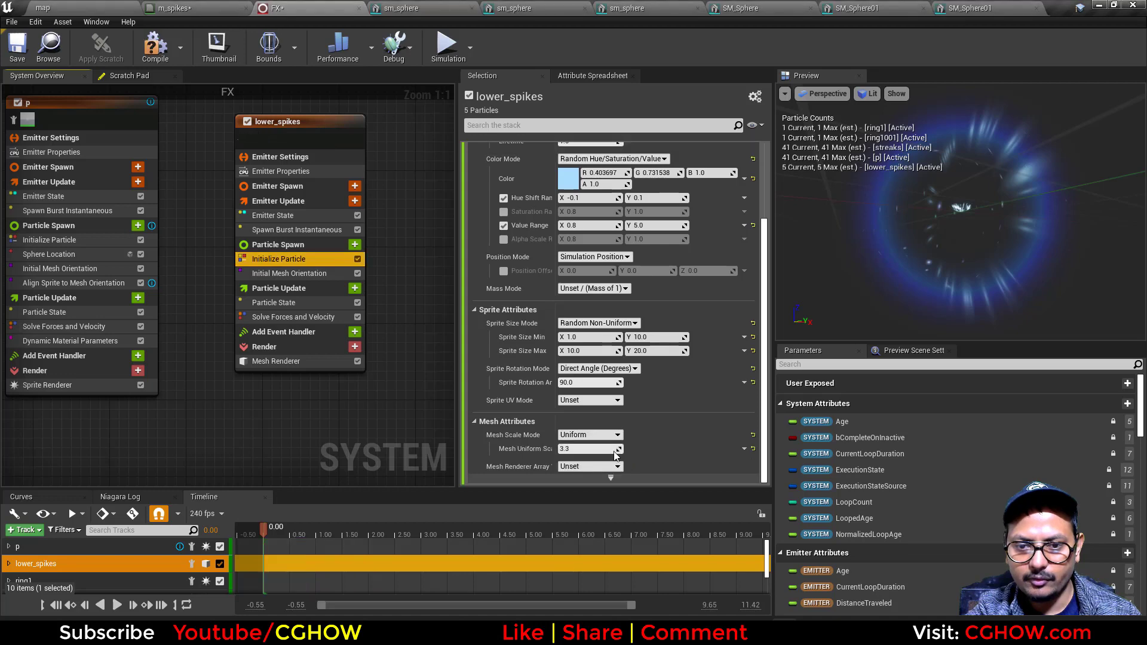
{"action": "mouse_move", "coordinate": [588, 448]}
{"action": "left_mouse_down"}
{"action": "mouse_move", "coordinate": [615, 449]}
{"action": "mouse_move", "coordinate": [605, 448]}
{"action": "left_mouse_up"}
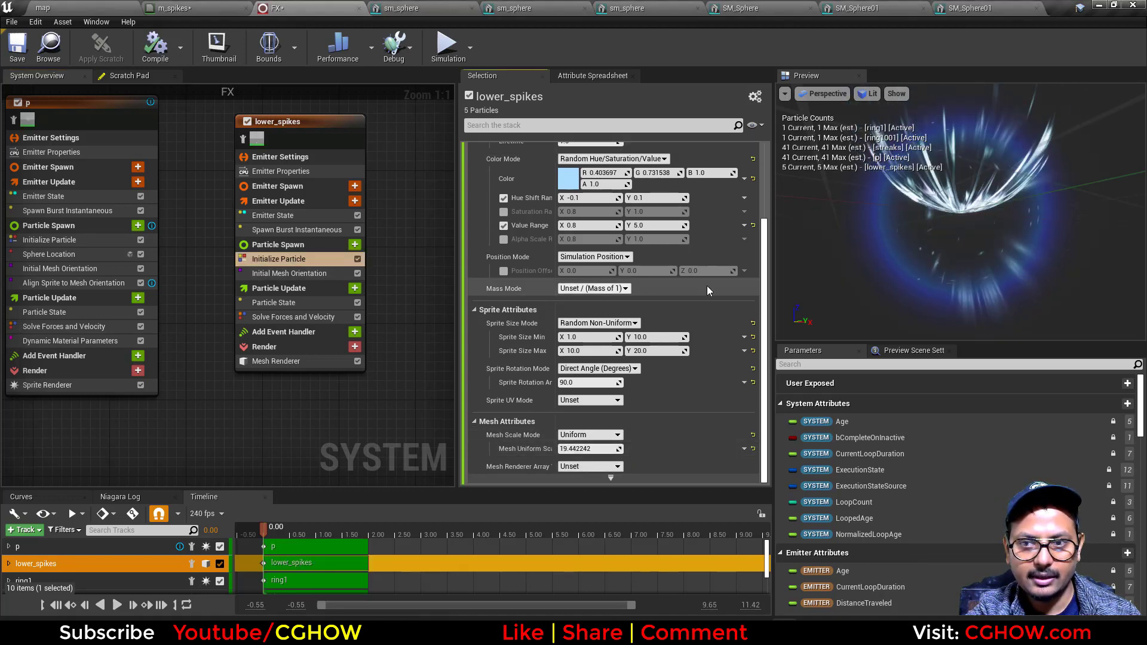
Step: Enable the position offset in lower_spikes' Initialize Particle module and lower its Z value to about -139.67
{"action": "left_click_drag", "start_coordinate": [962, 251], "coordinate": [902, 251]}
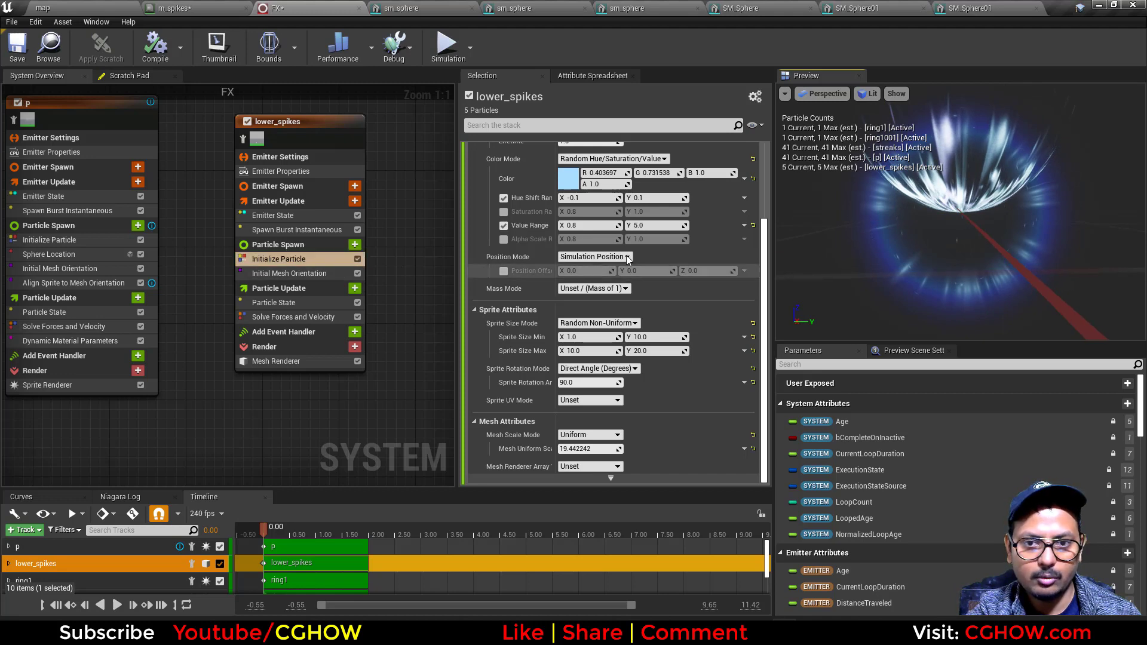
{"action": "scroll", "coordinate": [507, 205], "scroll_direction": "up", "scroll_amount": 1}
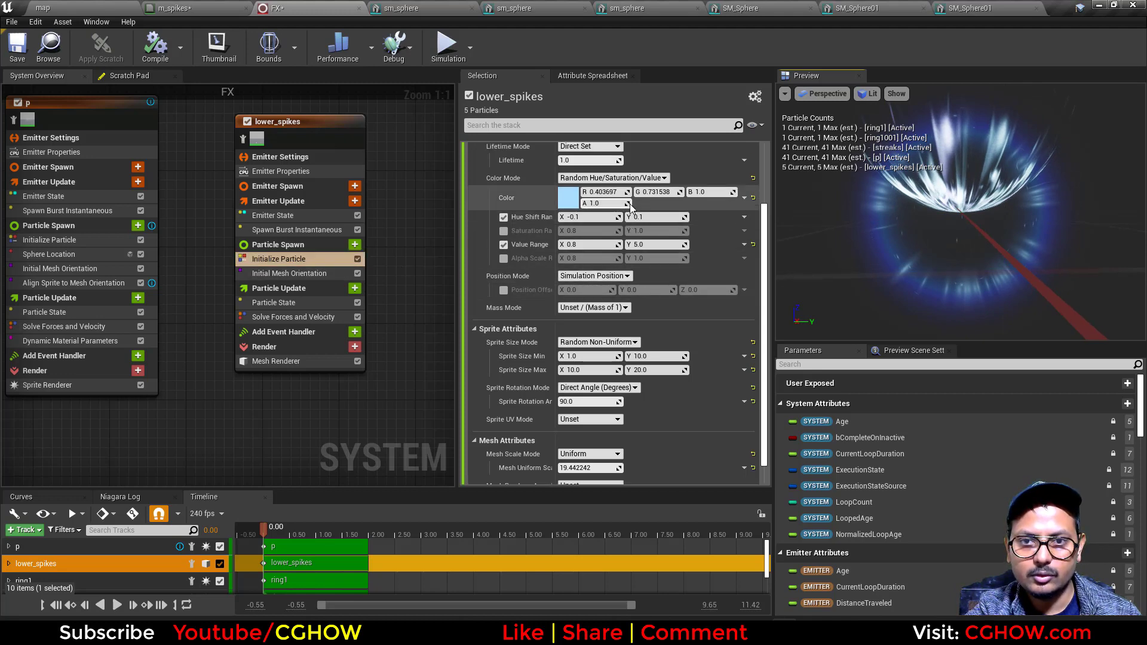
{"action": "left_click", "coordinate": [504, 290]}
{"action": "left_click_drag", "start_coordinate": [697, 290], "coordinate": [625, 290]}
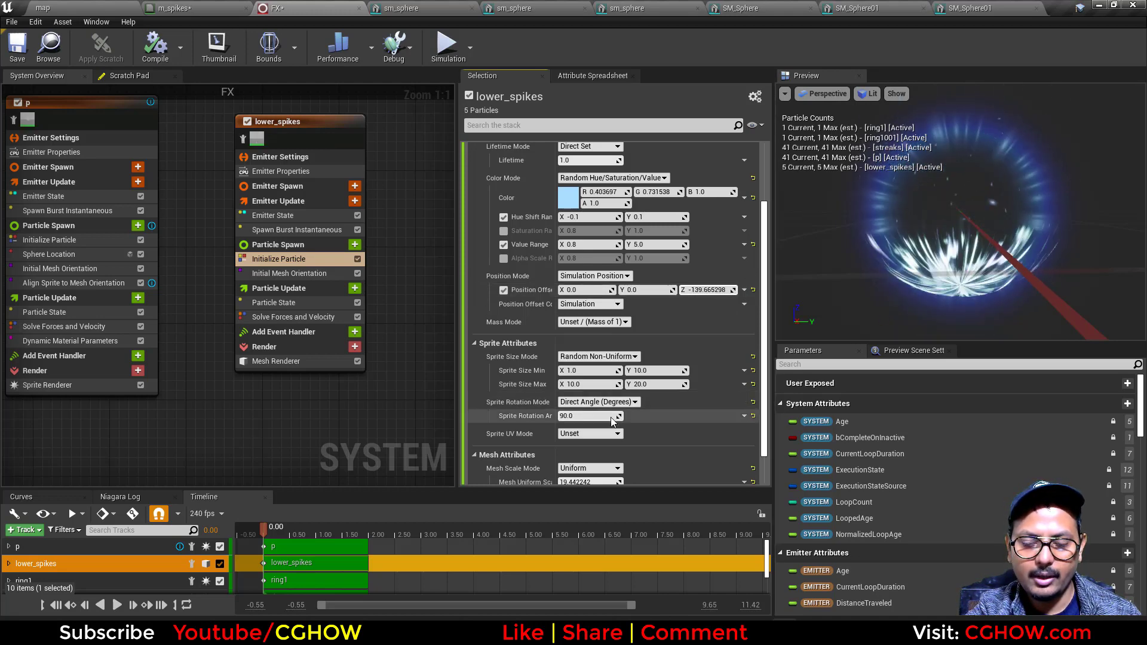
Step: Switch the lower_spikes mesh scale mode to Random Non-Uniform and set the minimum scale to 18 on X, Y and Z
{"action": "scroll", "coordinate": [612, 420], "scroll_direction": "down", "scroll_amount": 2}
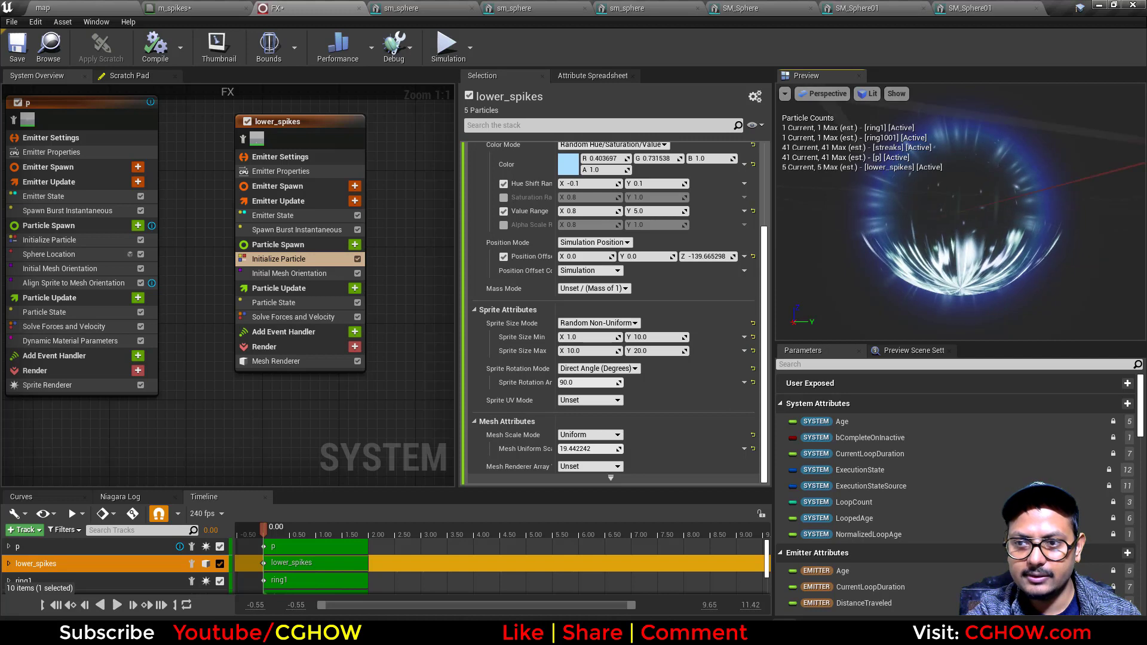
{"action": "left_click", "coordinate": [577, 449]}
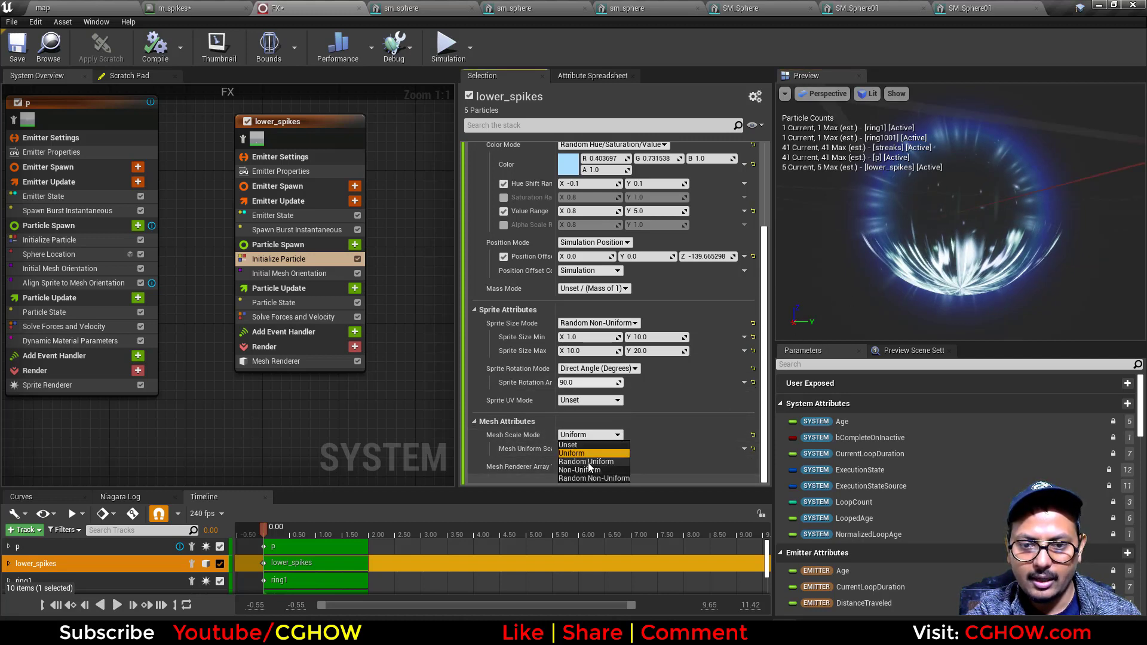
{"action": "left_click", "coordinate": [593, 478]}
{"action": "scroll", "coordinate": [575, 479], "scroll_direction": "down", "scroll_amount": 1}
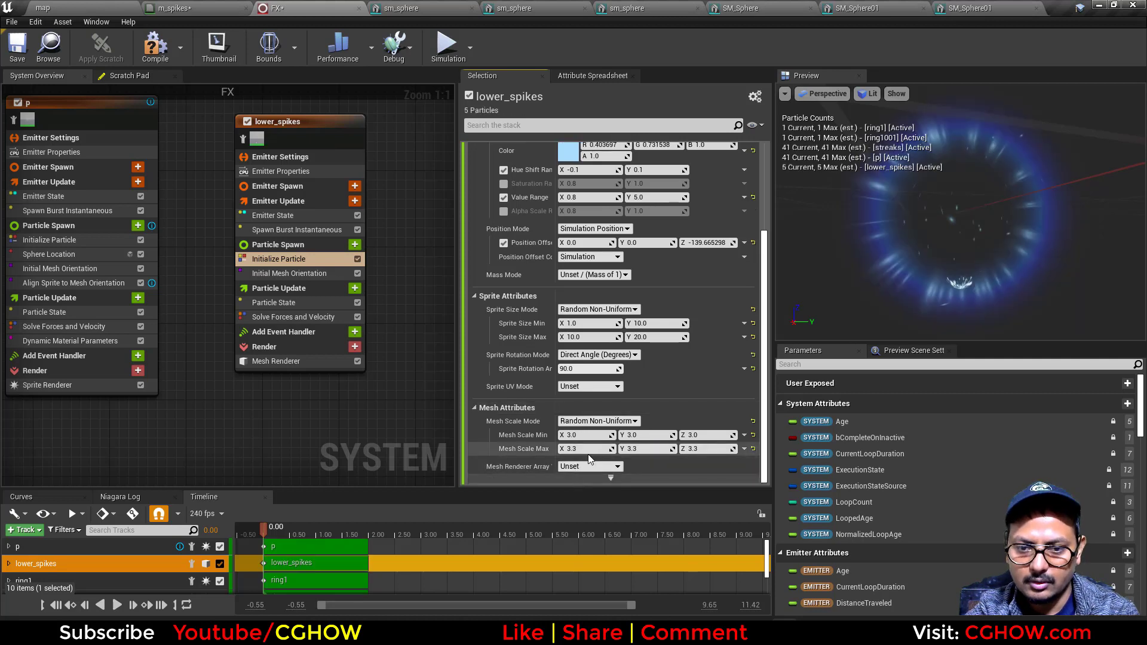
{"action": "left_click", "coordinate": [632, 437]}
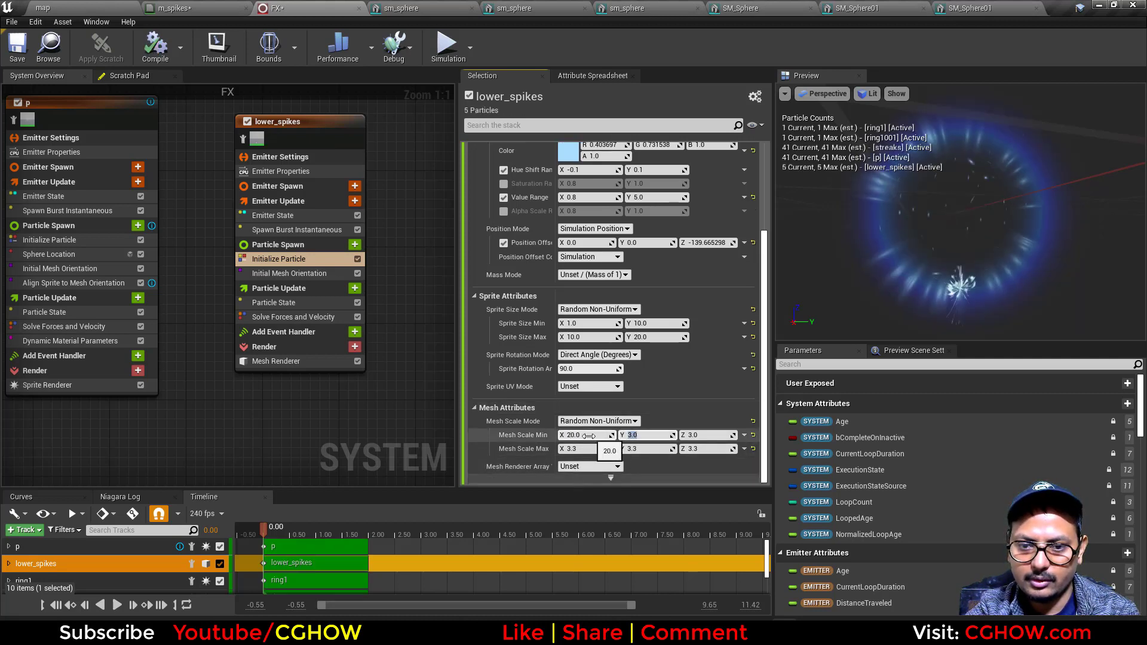
{"action": "left_click", "coordinate": [600, 437]}
{"action": "type", "text": "18"}
{"action": "key", "text": "Return"}
{"action": "type", "text": "18"}
{"action": "left_click", "coordinate": [684, 439]}
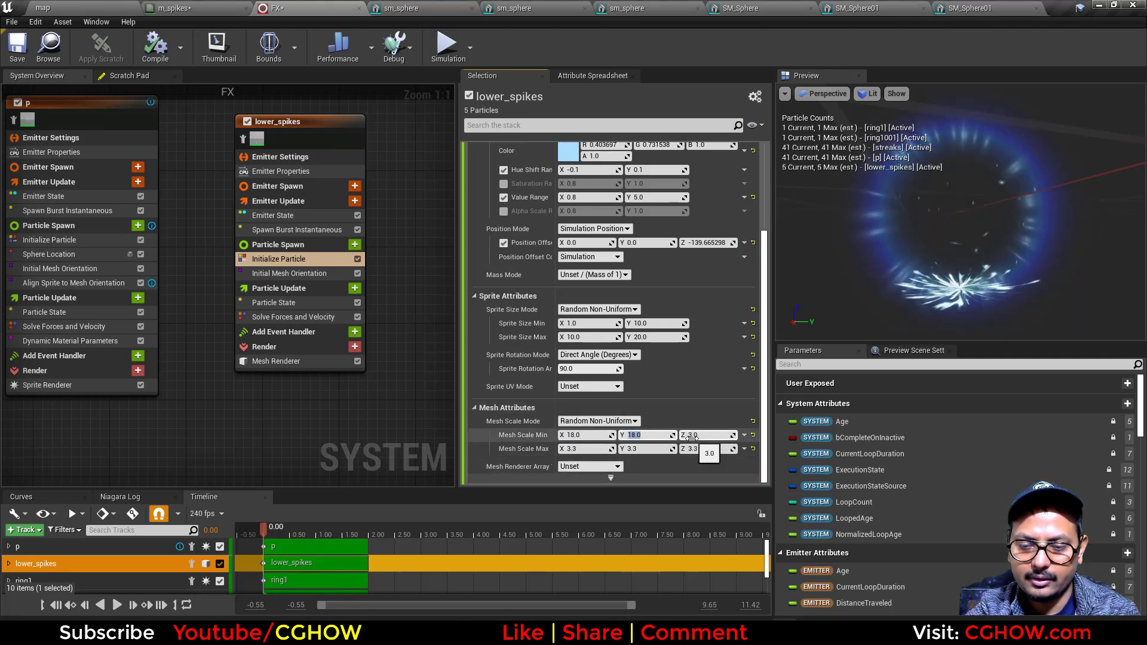
{"action": "type", "text": "18"}
{"action": "key", "text": "Return"}
Step: Set the lower_spikes maximum mesh scale to X 20, Y 20 and Z 30
{"action": "type", "text": "20"}
{"action": "left_click", "coordinate": [641, 448]}
{"action": "type", "text": "20"}
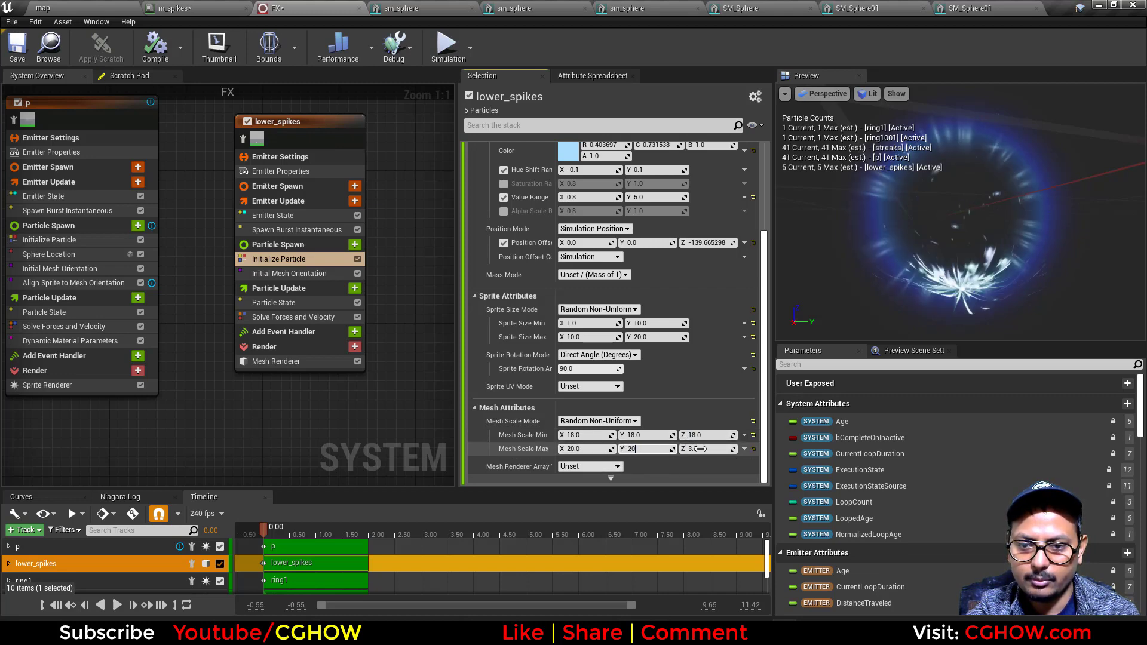
{"action": "key", "text": "Return"}
{"action": "type", "text": "30"}
{"action": "key", "text": "Return"}
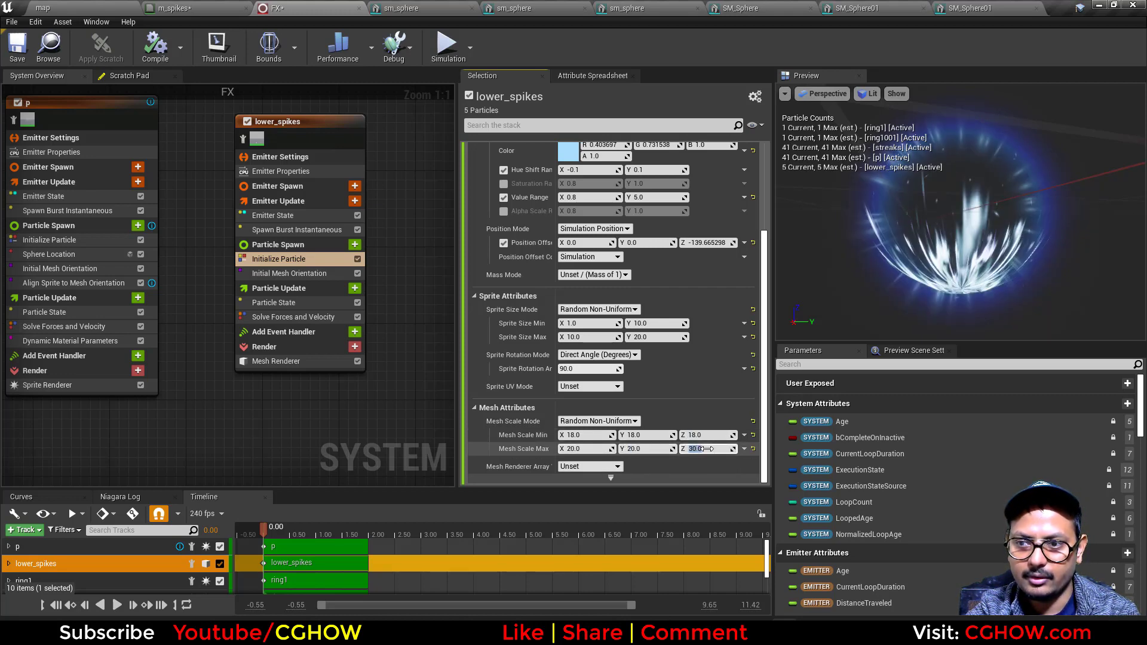
Step: Reduce the lower_spikes minimum mesh scale Z to 10 and check the spikes in the preview
{"action": "left_click_drag", "start_coordinate": [931, 323], "coordinate": [774, 323]}
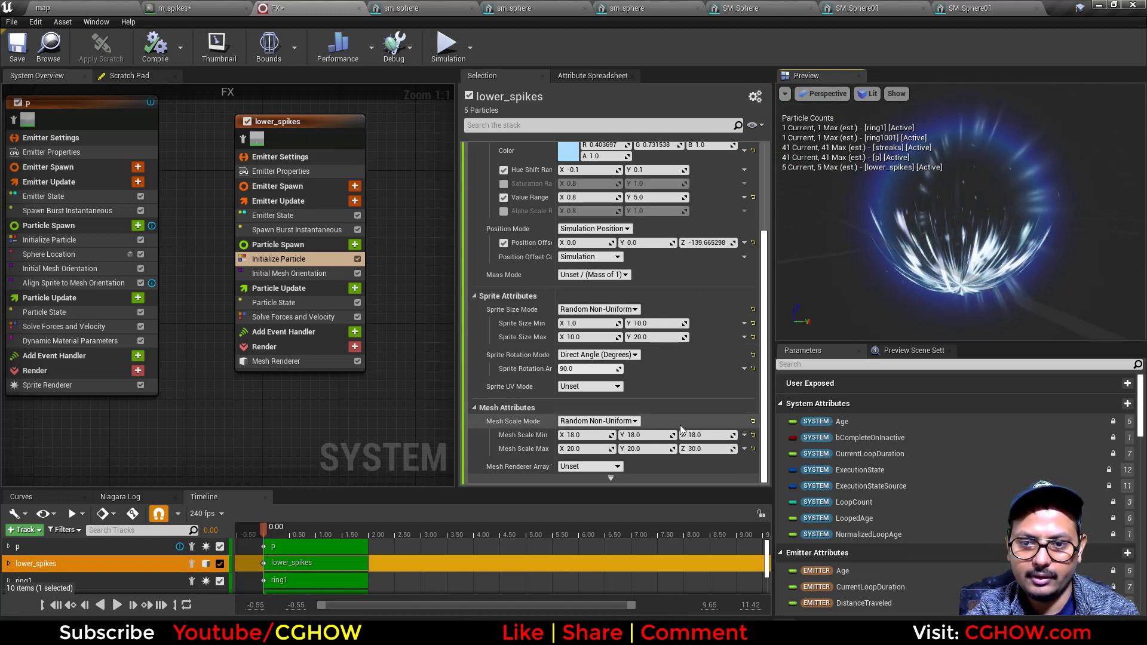
{"action": "left_click", "coordinate": [703, 435]}
{"action": "type", "text": "10"}
{"action": "key", "text": "Return"}
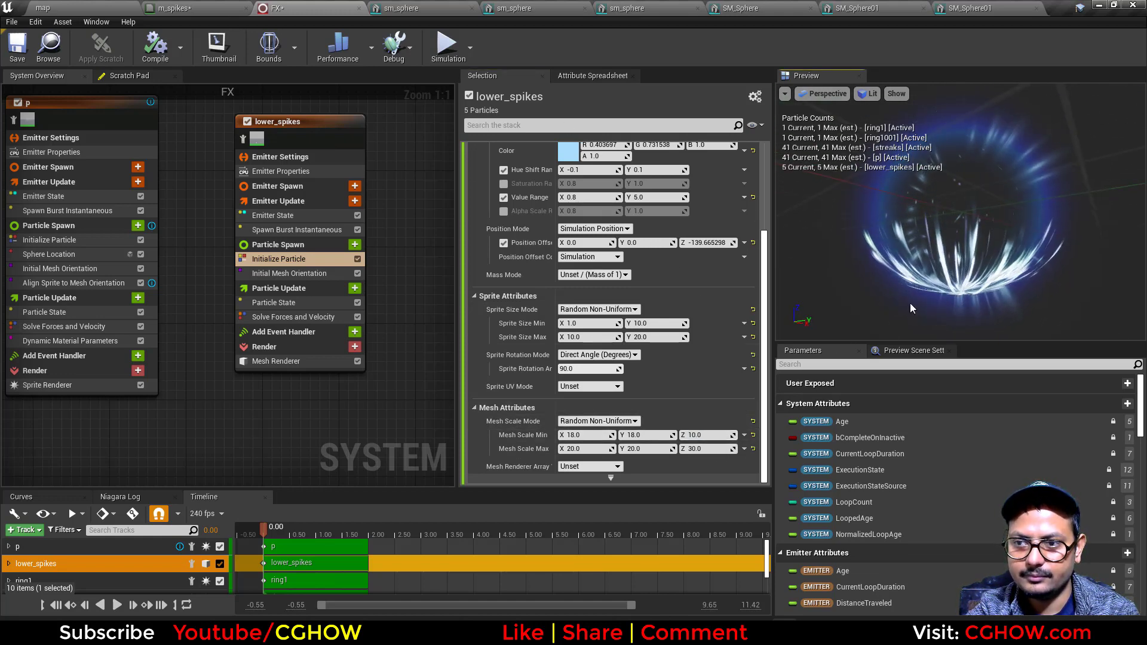
{"action": "left_click_drag", "start_coordinate": [973, 224], "coordinate": [953, 224]}
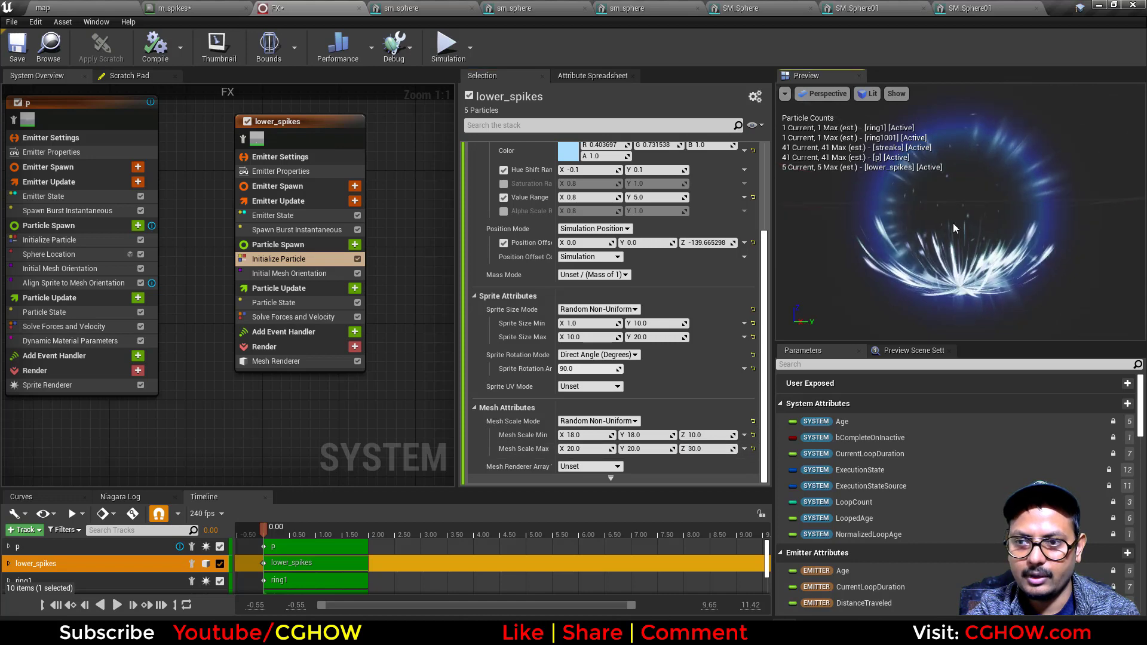
Step: Set the Spawn Burst Instantaneous count of lower_spikes to 10 and check the effect around the character in the map level
{"action": "left_click", "coordinate": [297, 230]}
{"action": "left_click_drag", "start_coordinate": [578, 163], "coordinate": [596, 174]}
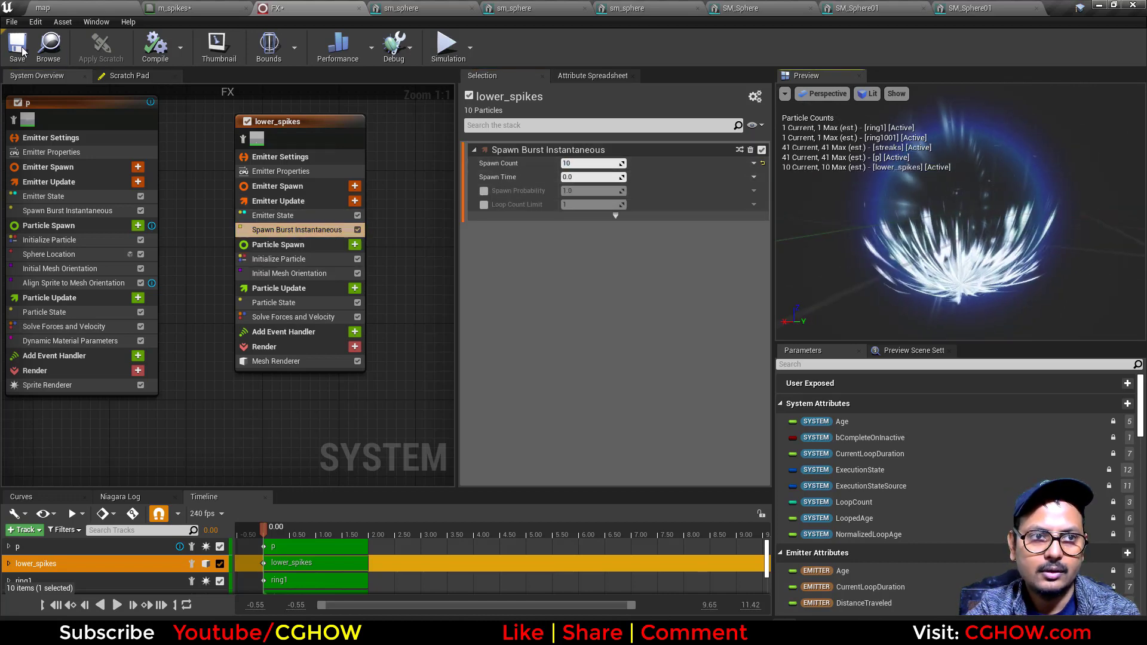
{"action": "left_click", "coordinate": [89, 5]}
{"action": "mouse_move", "coordinate": [569, 233]}
{"action": "left_mouse_down", "text": "alt"}
{"action": "mouse_move", "coordinate": [478, 234]}
{"action": "mouse_move", "coordinate": [561, 251]}
{"action": "mouse_move", "coordinate": [591, 239]}
{"action": "mouse_move", "coordinate": [573, 227]}
{"action": "left_mouse_up", "text": "alt"}
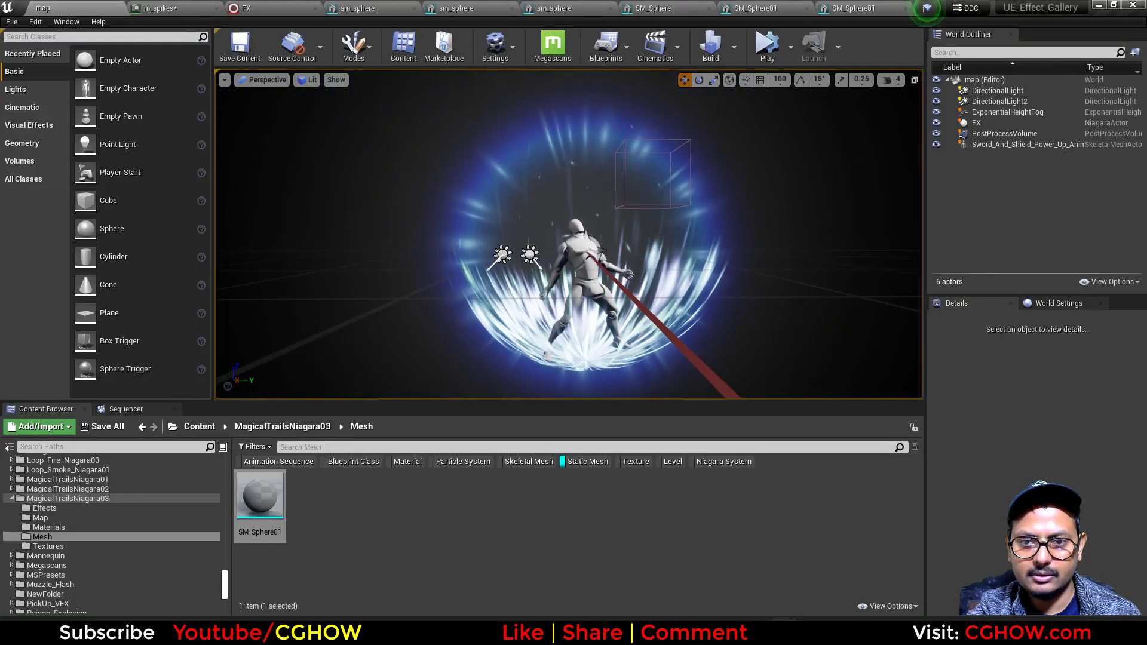
{"action": "left_click_drag", "start_coordinate": [542, 285], "coordinate": [466, 281], "text": "alt"}
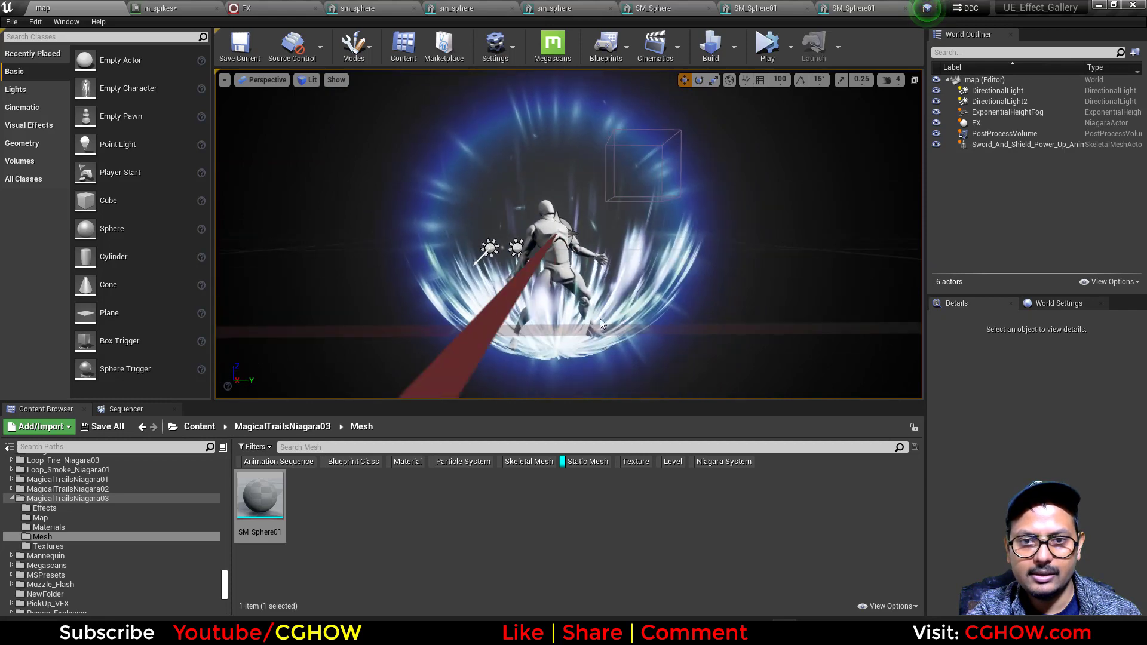
Step: In the FX system, set the lower_spikes minimum mesh scale to X 10, Y 10 and Z 6
{"action": "left_click", "coordinate": [257, 7]}
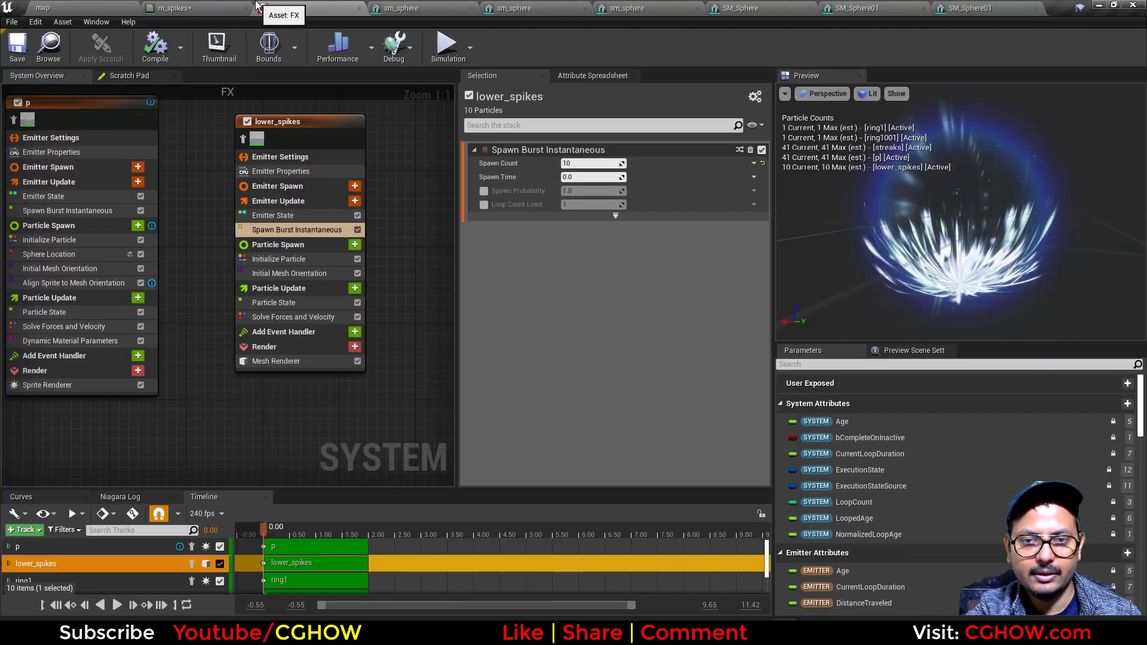
{"action": "left_click", "coordinate": [278, 259]}
{"action": "scroll", "coordinate": [703, 423], "scroll_direction": "down", "scroll_amount": 5}
{"action": "left_click", "coordinate": [700, 435]}
{"action": "type", "text": "6"}
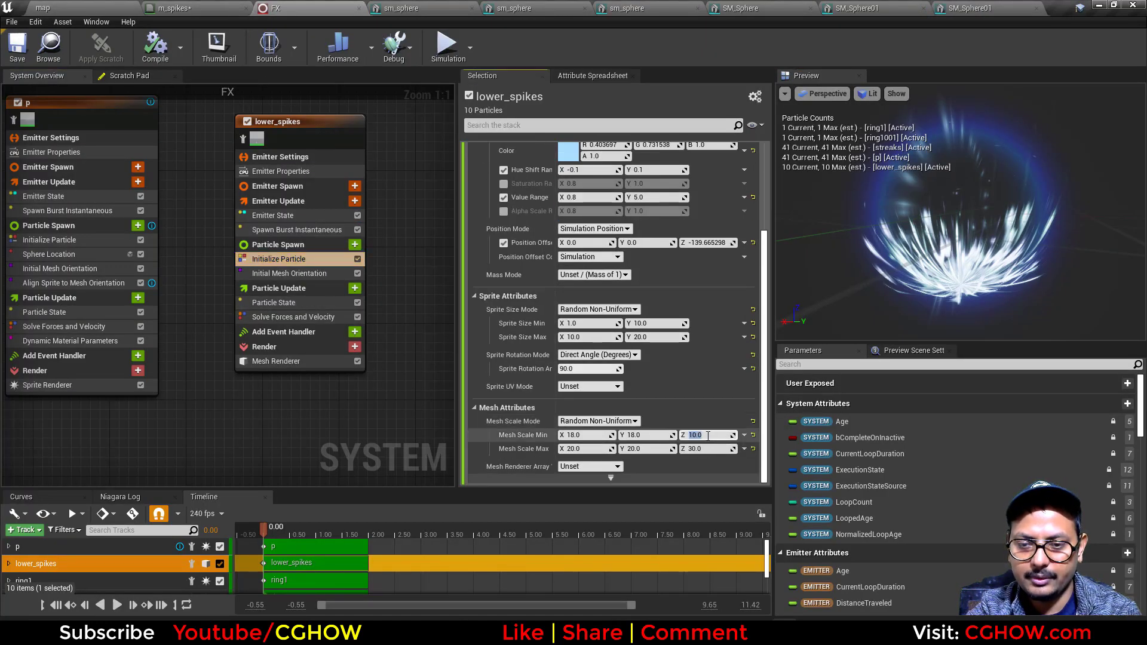
{"action": "key", "text": "Return"}
{"action": "type", "text": "10"}
{"action": "left_click", "coordinate": [594, 435]}
{"action": "type", "text": "10"}
{"action": "key", "text": "Return"}
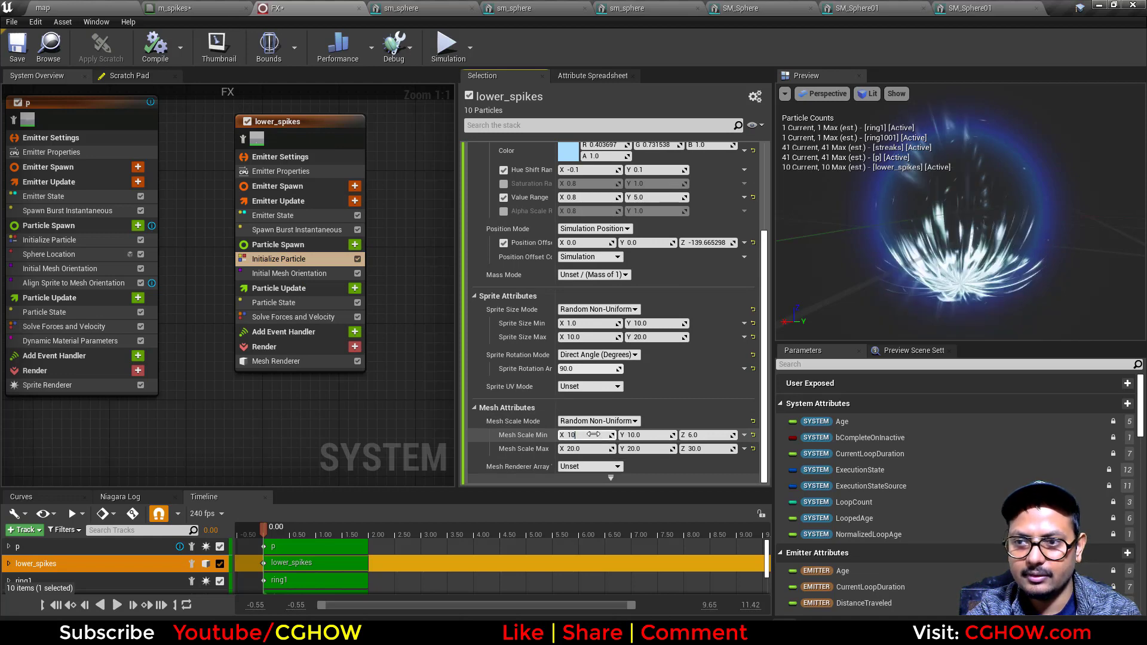
Step: Inspect the spikes from several angles in the system preview and around the character in the map level
{"action": "left_click_drag", "start_coordinate": [977, 246], "coordinate": [855, 242]}
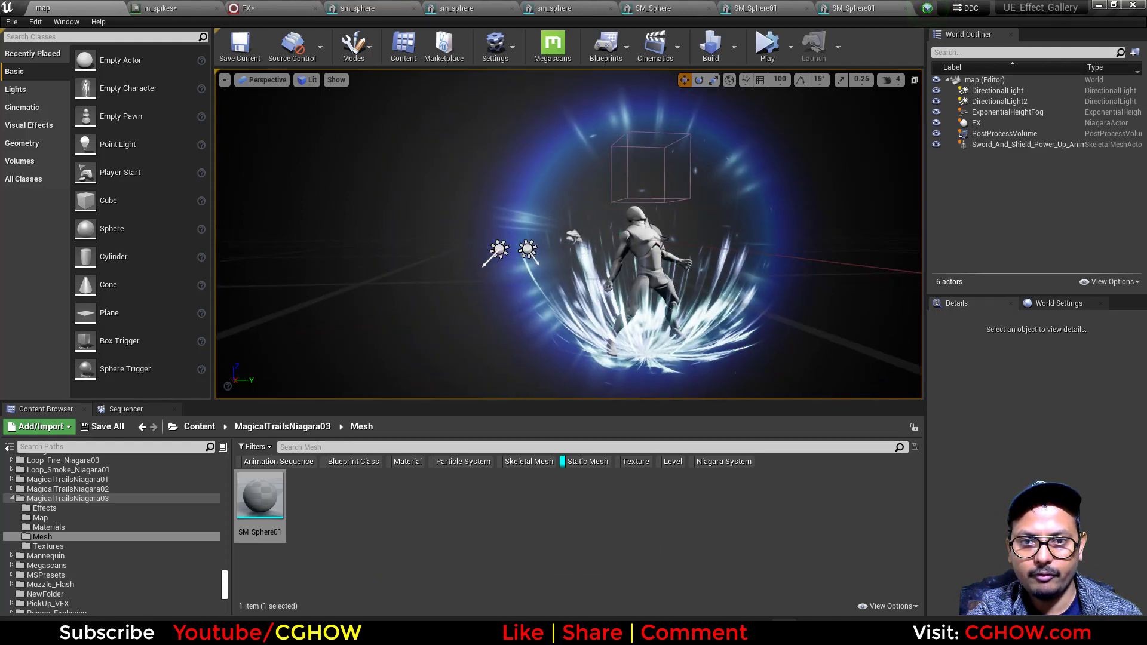
{"action": "left_click_drag", "start_coordinate": [568, 234], "coordinate": [526, 251], "text": "alt"}
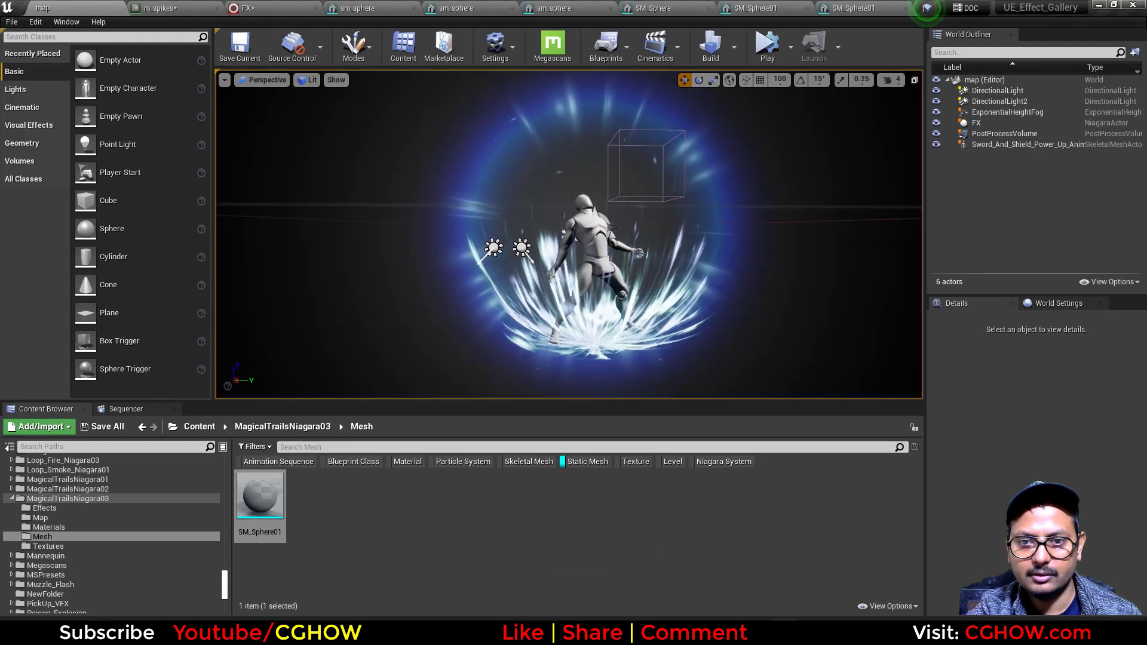
{"action": "left_click_drag", "start_coordinate": [668, 220], "coordinate": [635, 223], "text": "alt"}
{"action": "left_click", "coordinate": [209, 5]}
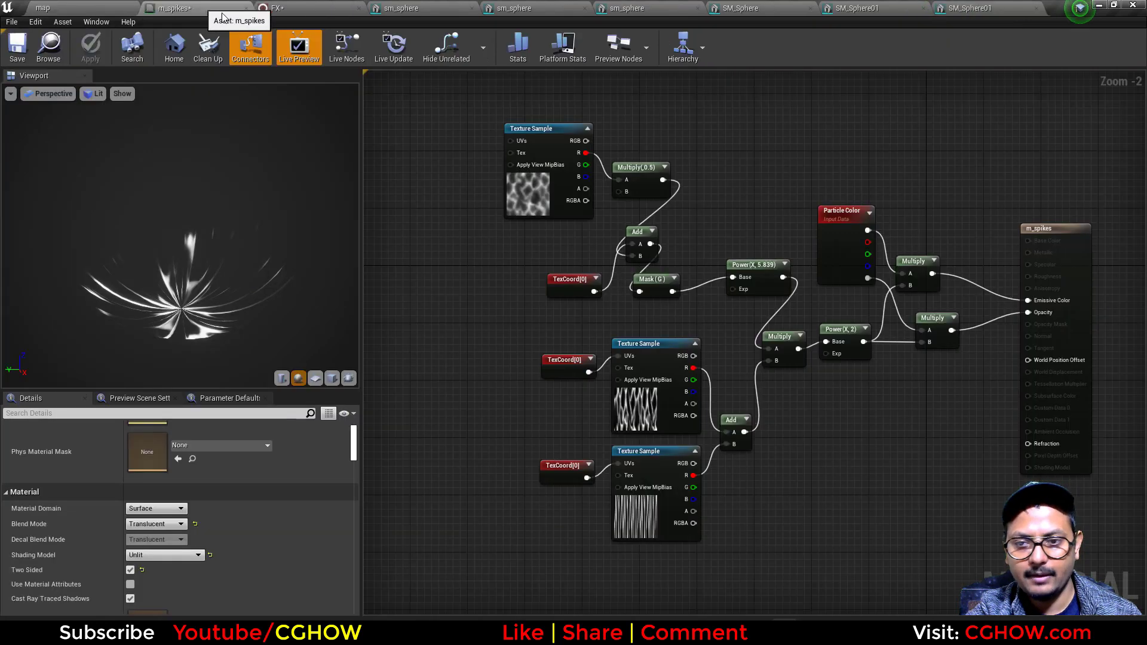
Step: Set the lower_spikes maximum mesh scale X and Y to 25, then check the map level and the m_spikes material
{"action": "left_click", "coordinate": [269, 5]}
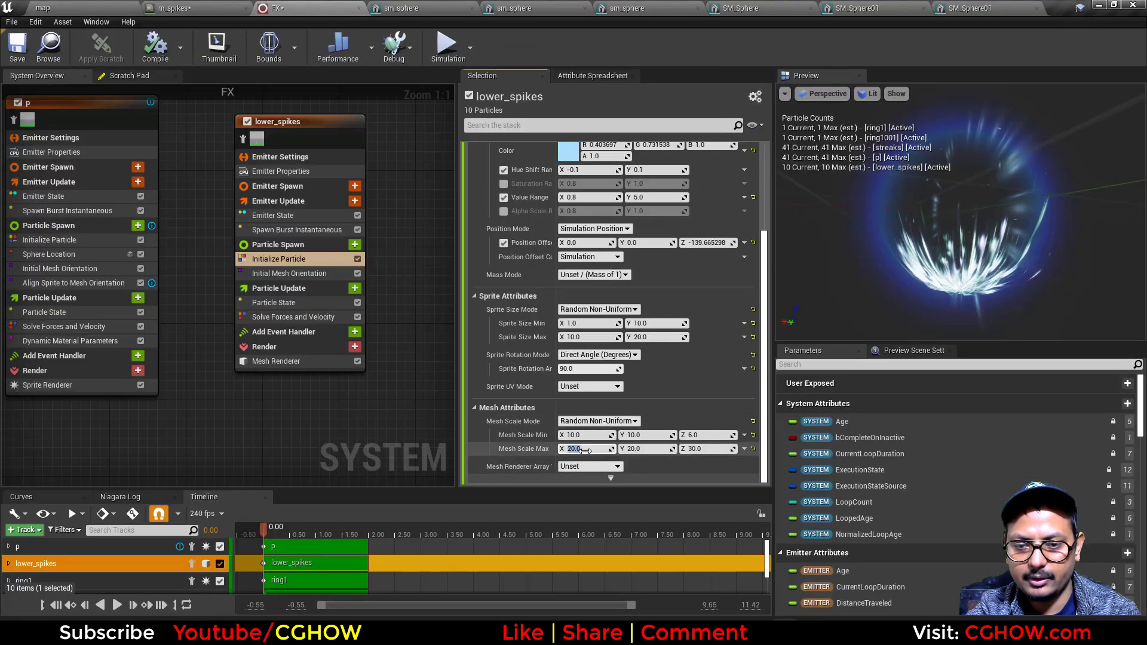
{"action": "type", "text": "25"}
{"action": "key", "text": "Tab"}
{"action": "type", "text": "25"}
{"action": "key", "text": "Return"}
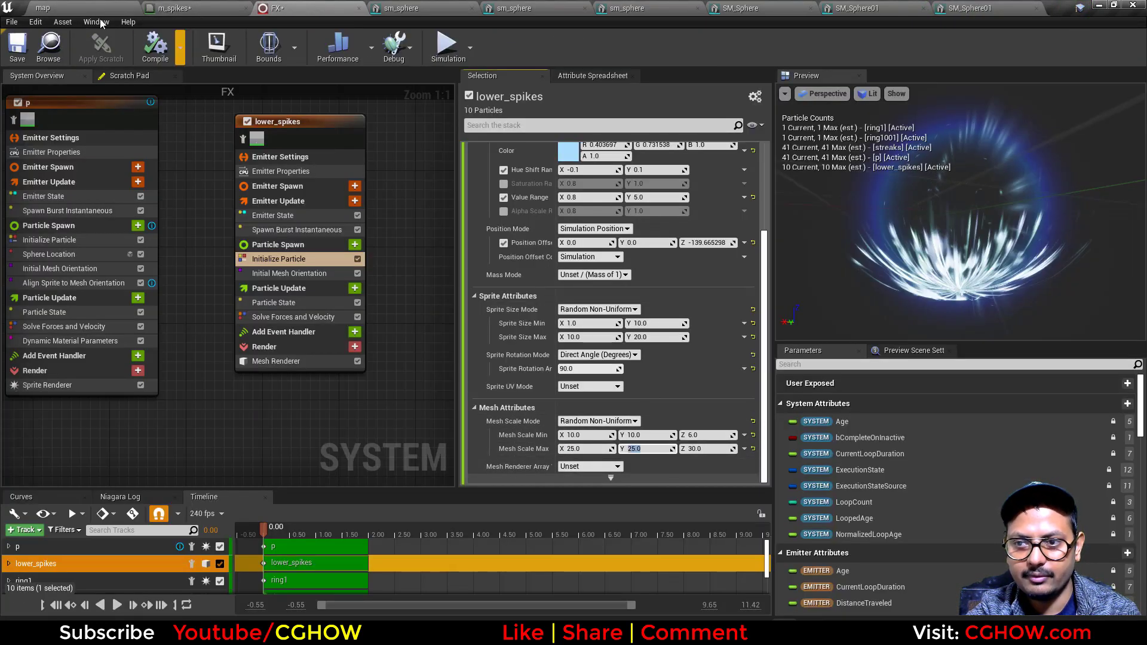
{"action": "left_click", "coordinate": [50, 6]}
{"action": "left_click", "coordinate": [203, 8]}
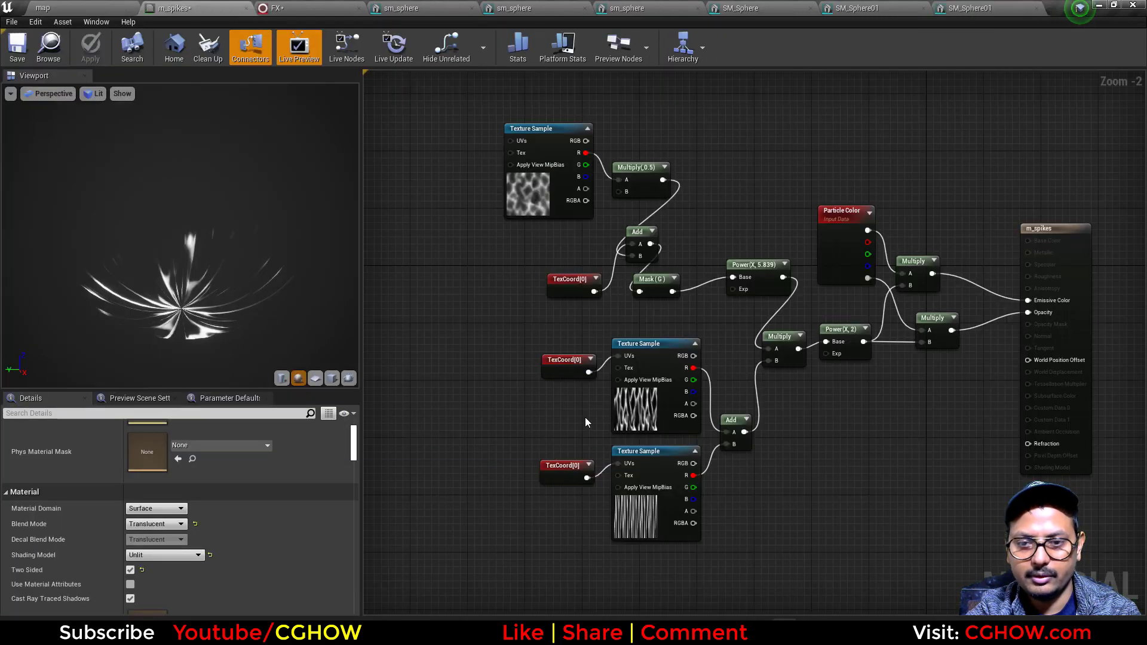
Step: Set the lower_spikes maximum mesh scale X to 22 and return to the map level
{"action": "left_click", "coordinate": [321, 5]}
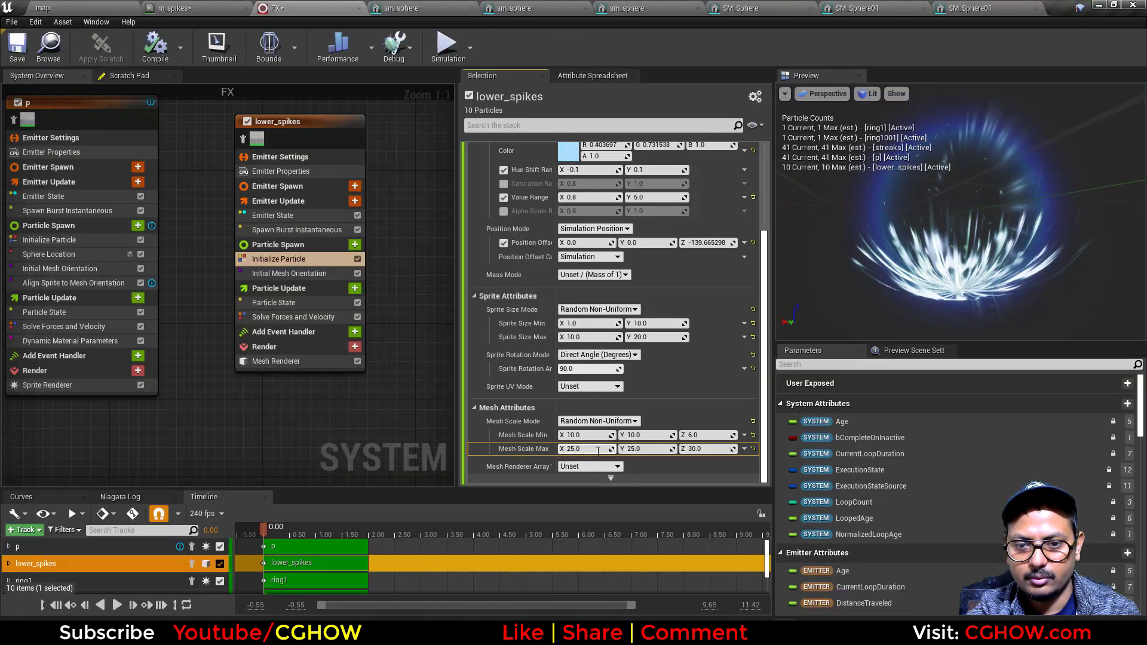
{"action": "type", "text": "22"}
{"action": "left_click", "coordinate": [111, 5]}
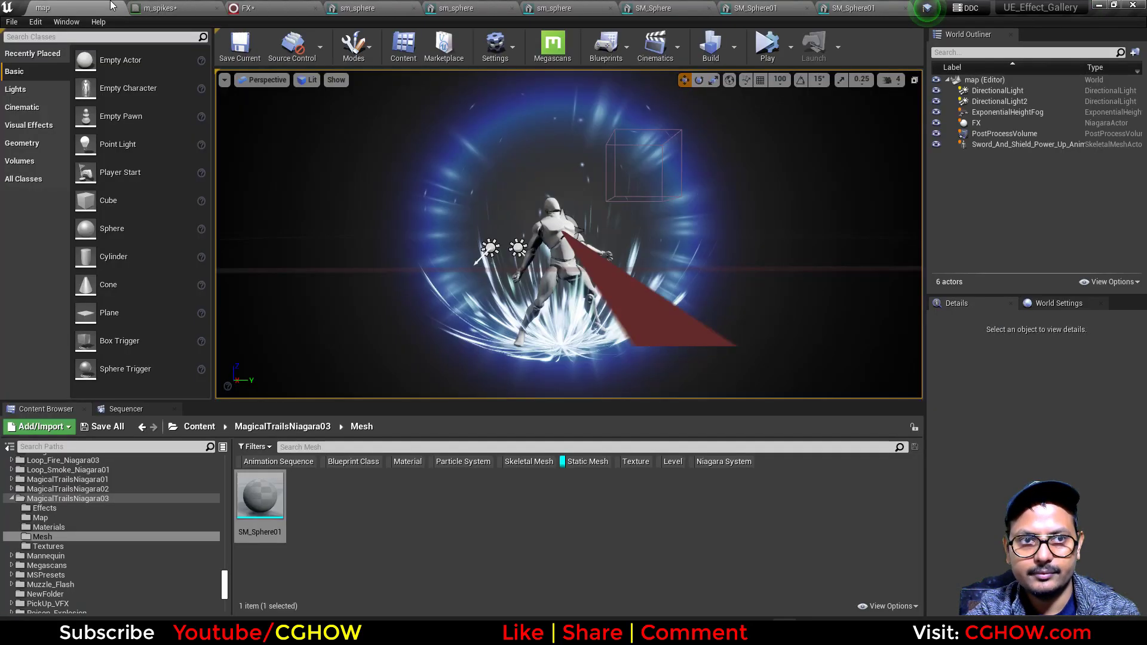
Step: View the FX actor in game view and compare it with the reference image on Pinterest in the browser
{"action": "left_click", "coordinate": [664, 287]}
{"action": "key", "text": "g"}
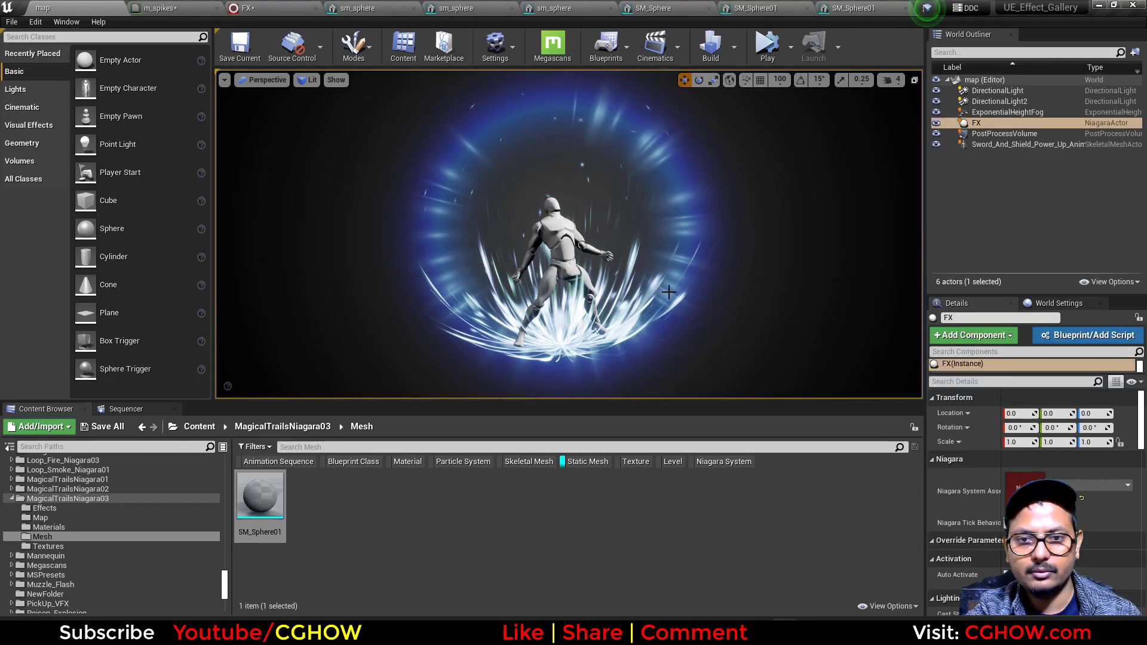
{"action": "right_click_drag", "start_coordinate": [665, 287], "coordinate": [656, 282]}
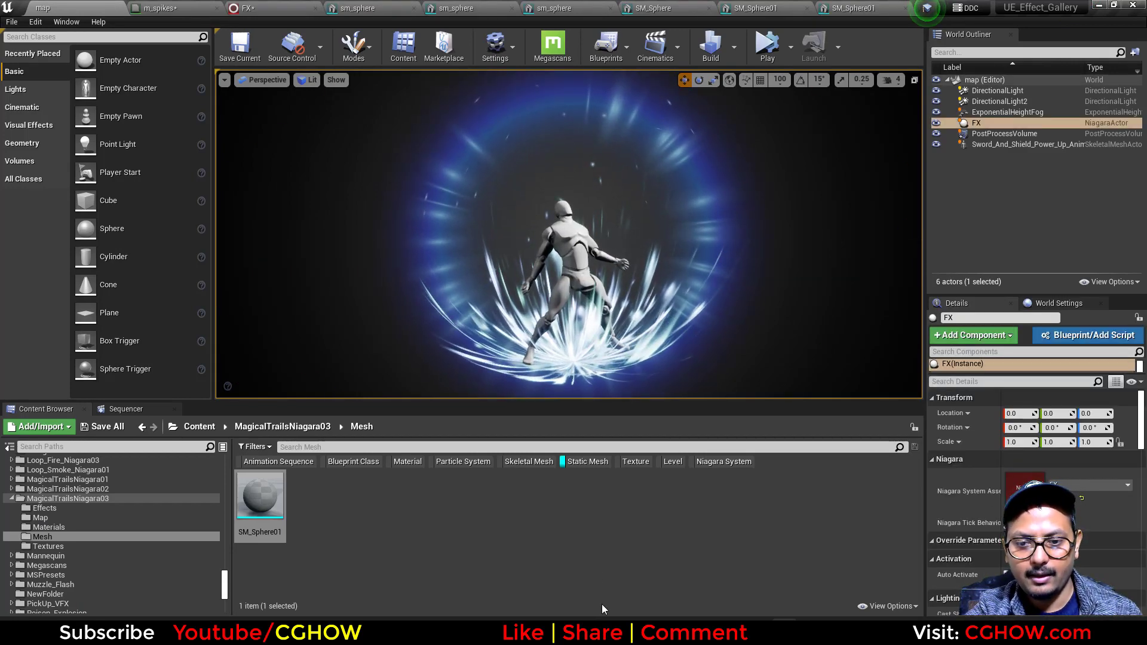
{"action": "key", "text": "alt+Tab"}
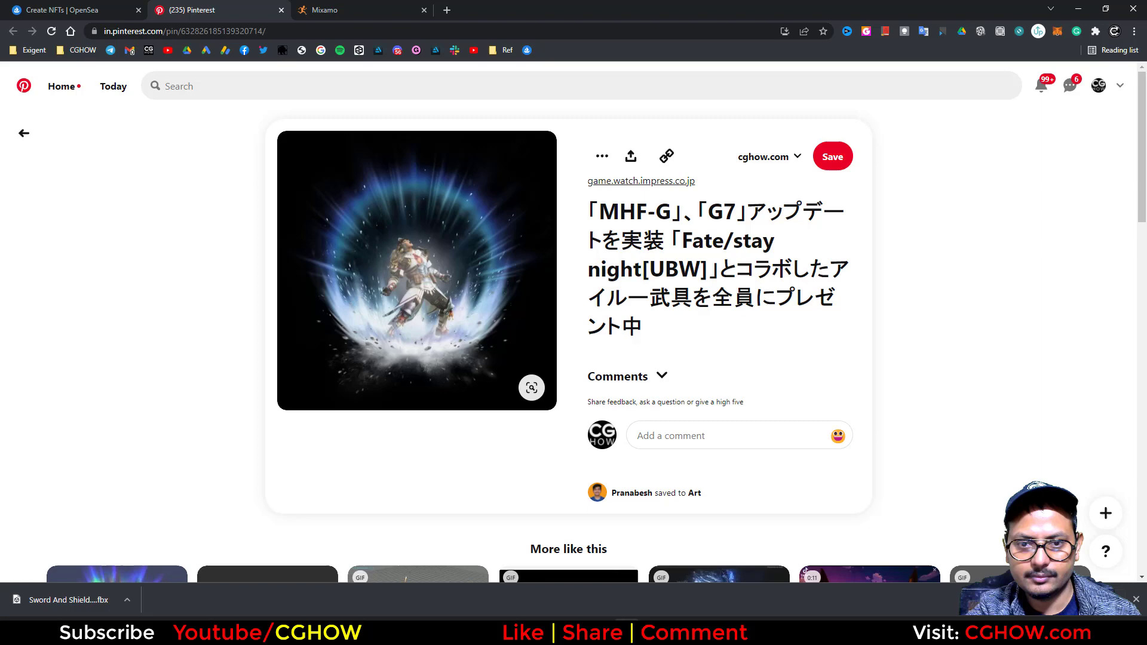
{"action": "left_click", "coordinate": [1079, 10]}
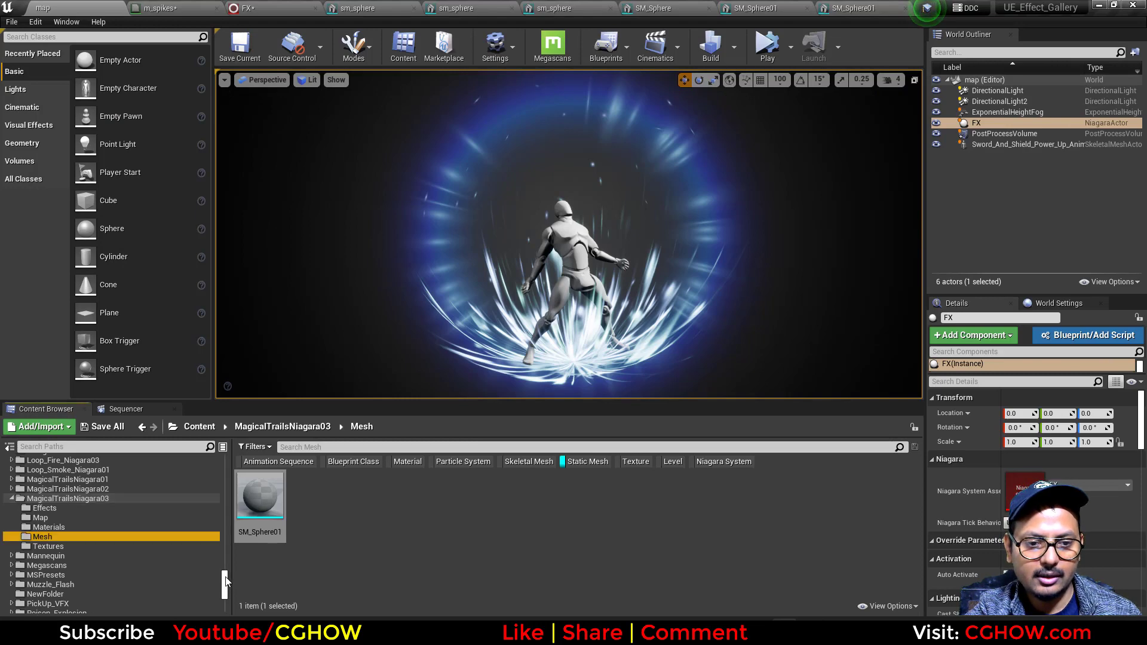
Step: Search the textures in the whole Content folder for "smoke" and look through the matching assets
{"action": "left_click_drag", "start_coordinate": [225, 583], "coordinate": [224, 454]}
{"action": "left_click", "coordinate": [106, 462]}
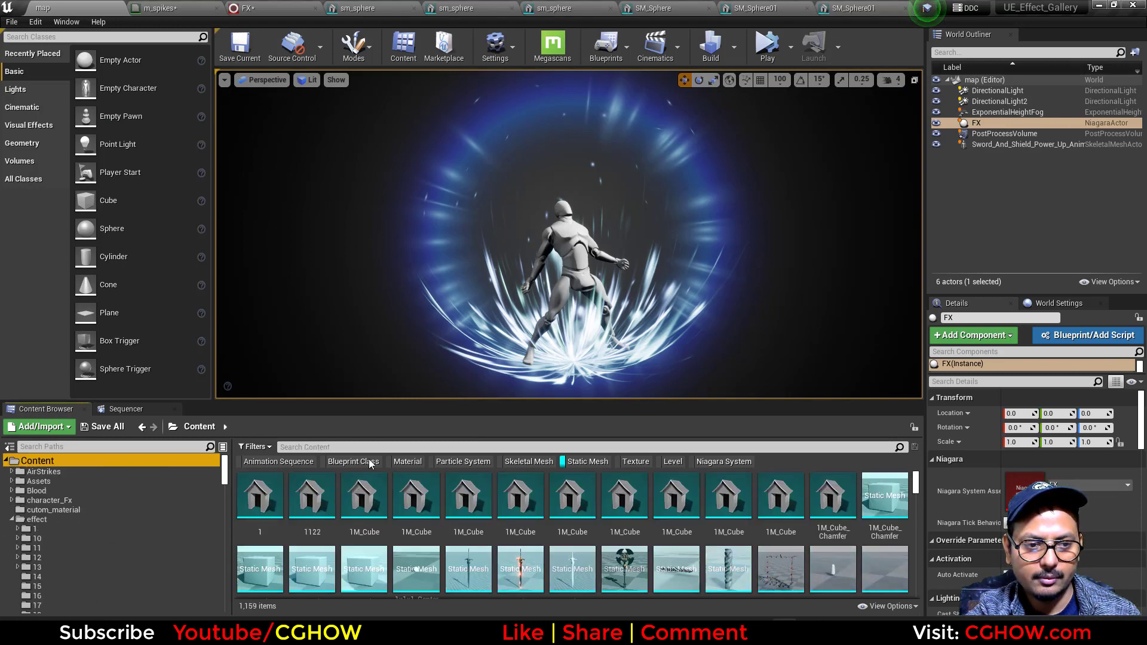
{"action": "left_click", "coordinate": [573, 462]}
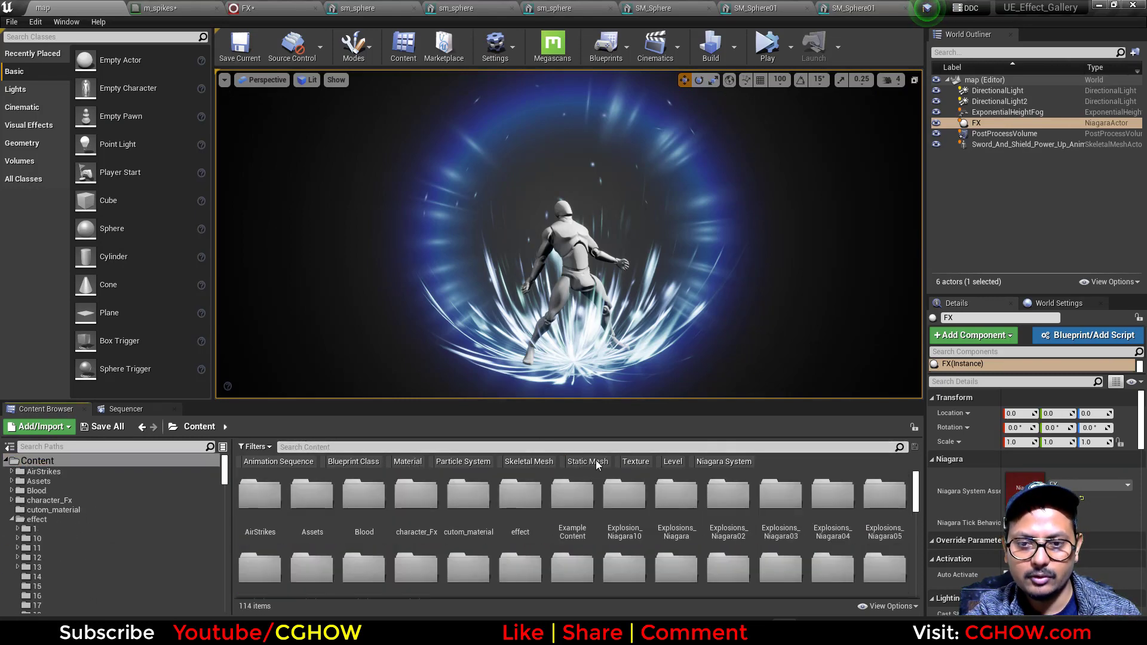
{"action": "left_click", "coordinate": [636, 461]}
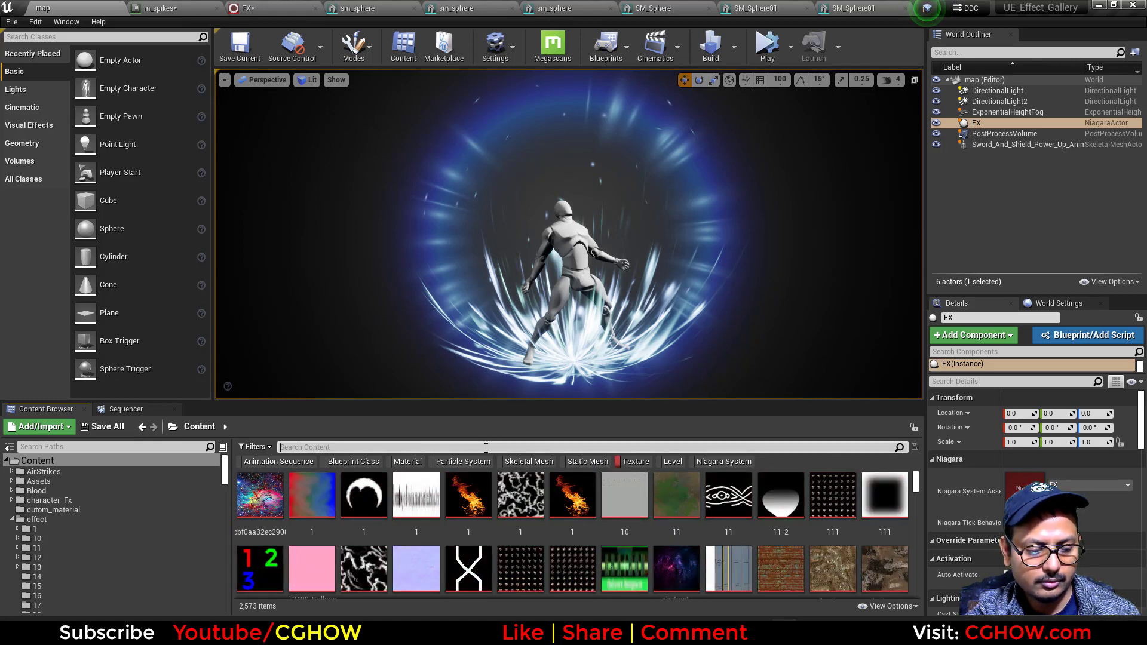
{"action": "type", "text": "smoke"}
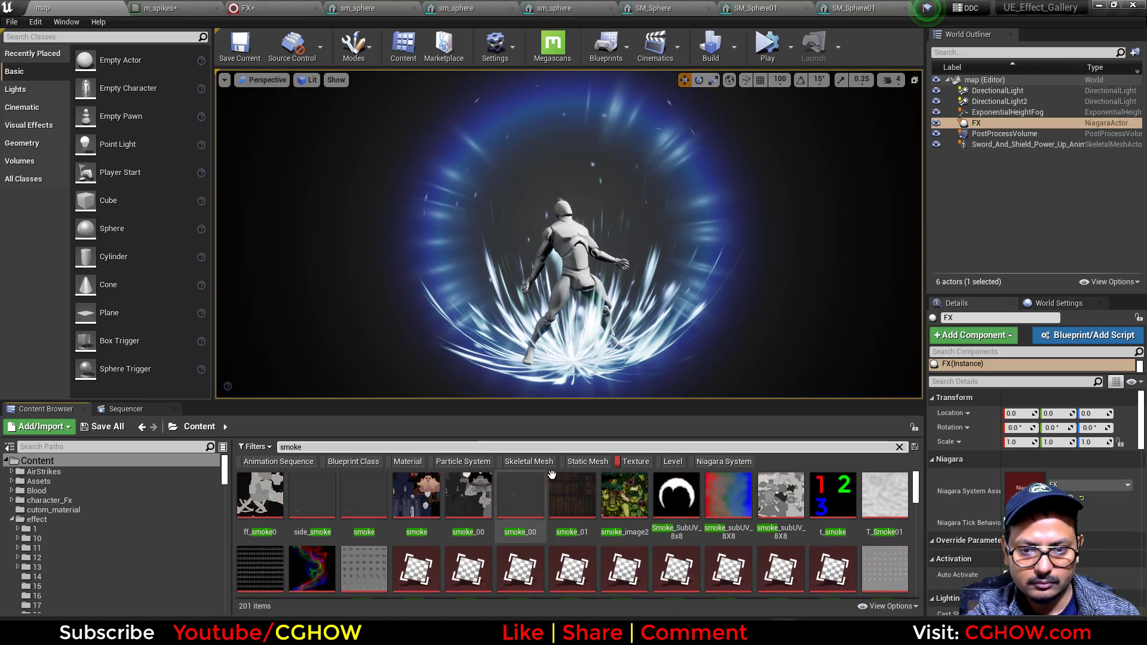
{"action": "scroll", "coordinate": [777, 508], "scroll_direction": "down", "scroll_amount": 1}
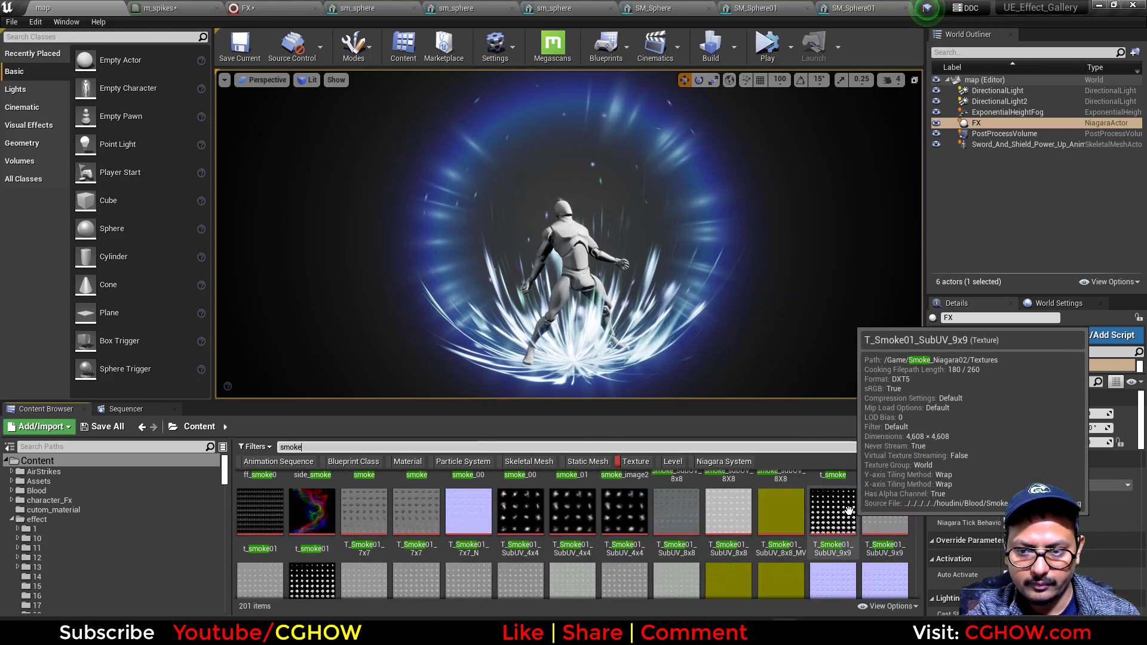
{"action": "scroll", "coordinate": [597, 525], "scroll_direction": "down", "scroll_amount": 5}
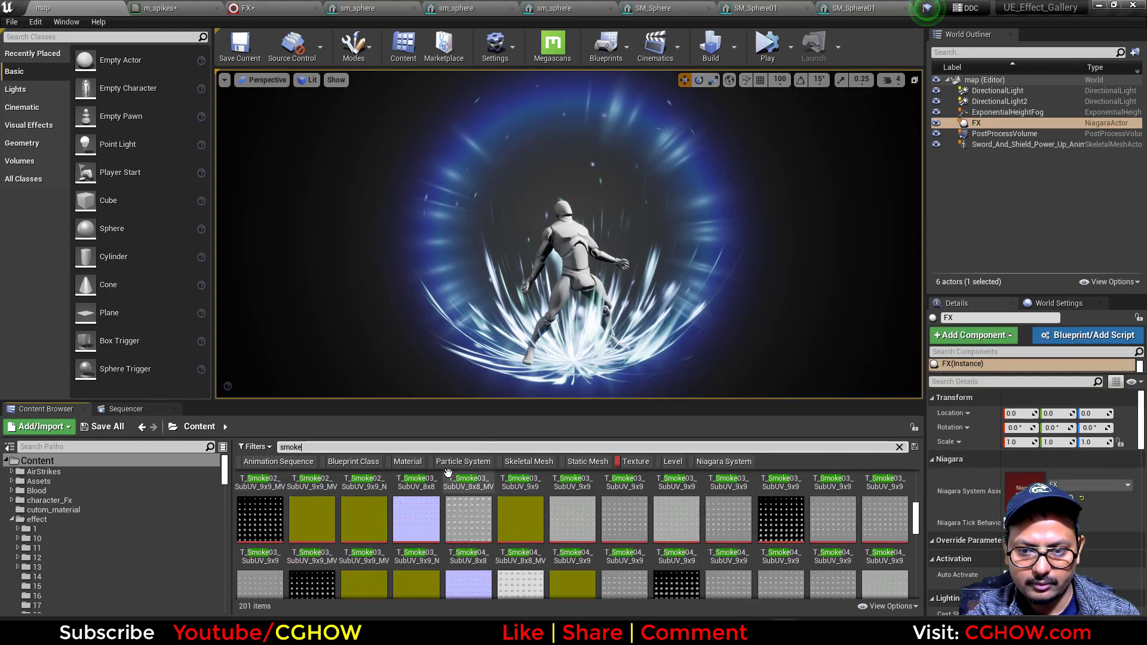
Step: Narrow the smoke search to materials only and open the M_Smoke01 material
{"action": "left_click", "coordinate": [634, 465]}
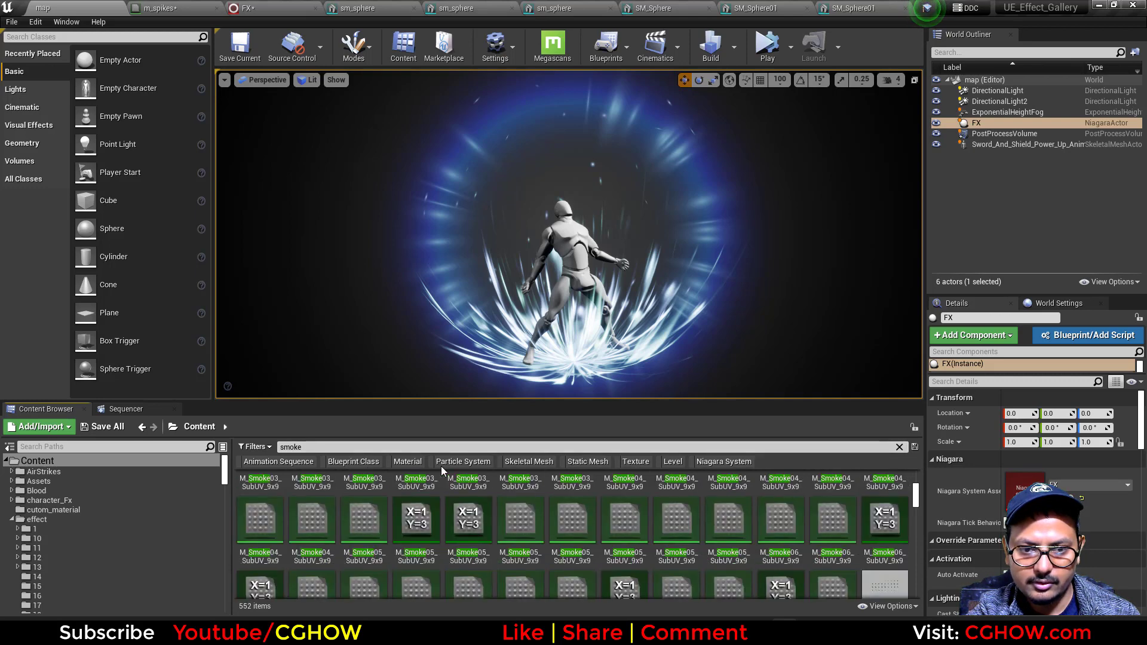
{"action": "left_click", "coordinate": [403, 462]}
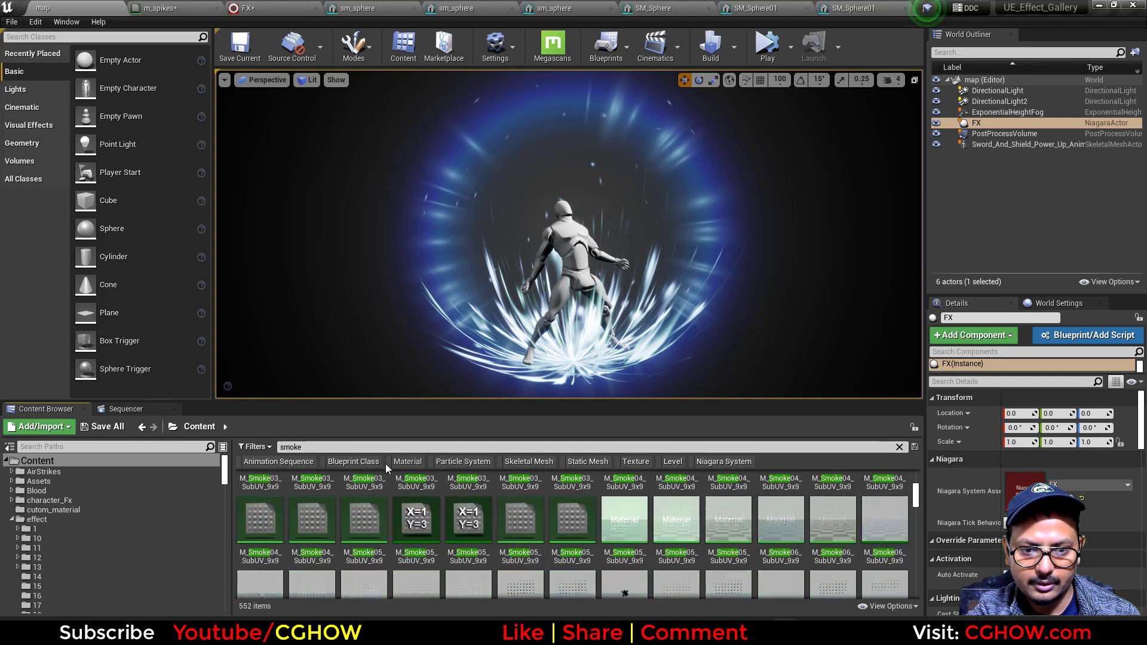
{"action": "scroll", "coordinate": [365, 520], "scroll_direction": "up", "scroll_amount": 3}
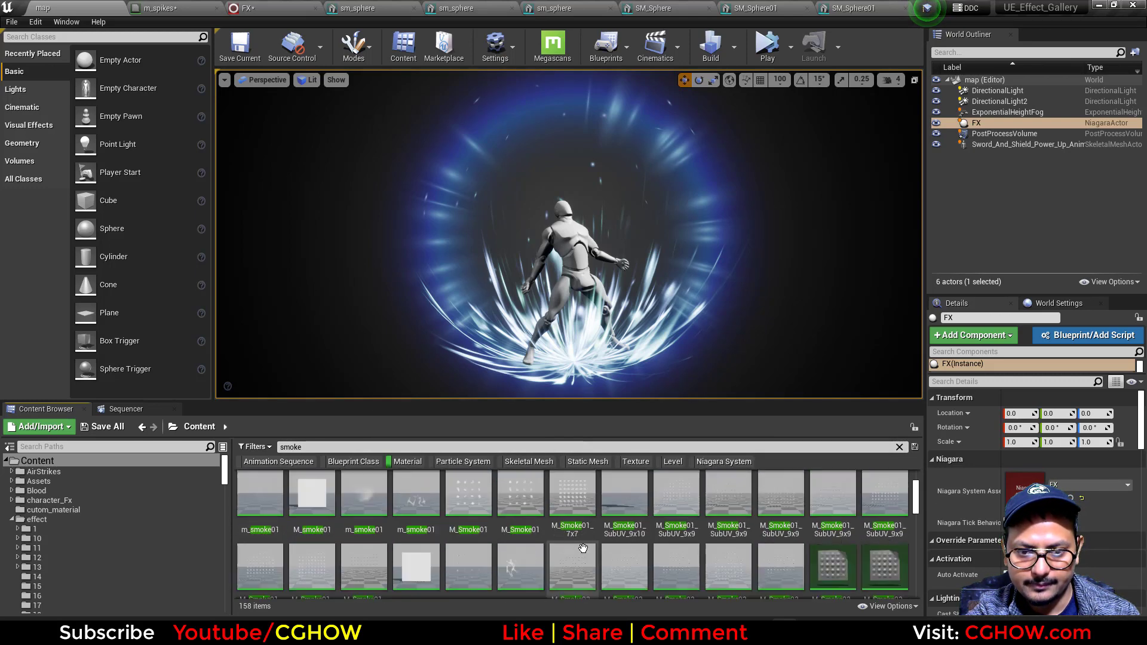
{"action": "double_click", "coordinate": [520, 570]}
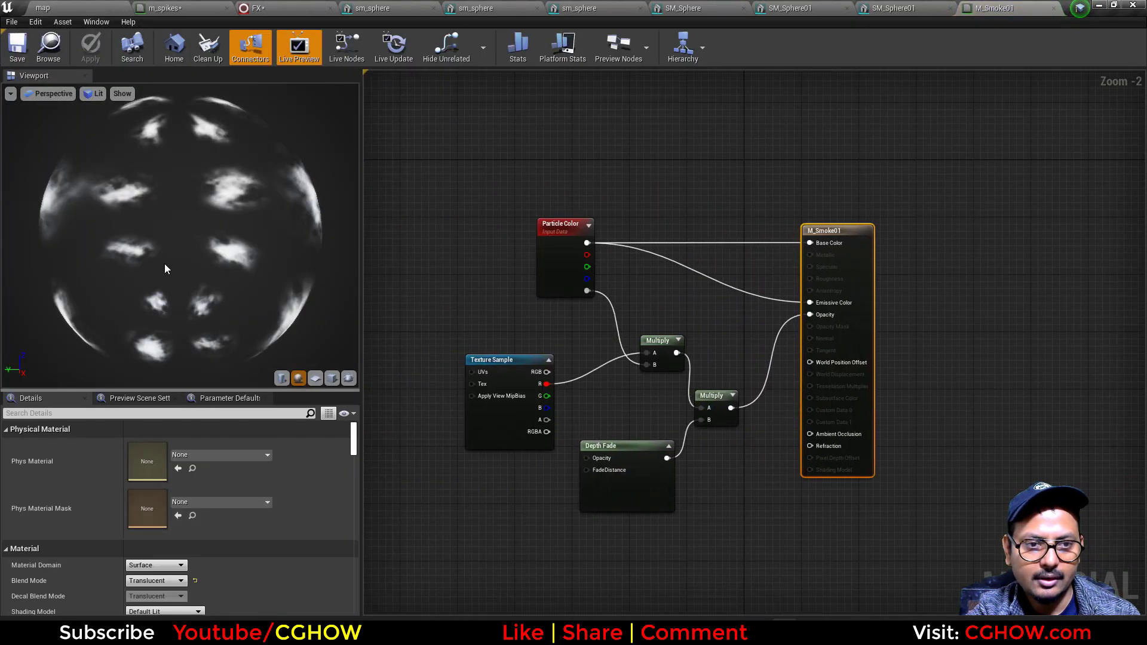
Step: Preview M_Smoke01 on a plane to examine its smoke sprite grid, and locate the material in the Content Browser
{"action": "left_click", "coordinate": [314, 379]}
{"action": "scroll", "coordinate": [174, 223], "scroll_direction": "up", "scroll_amount": 5}
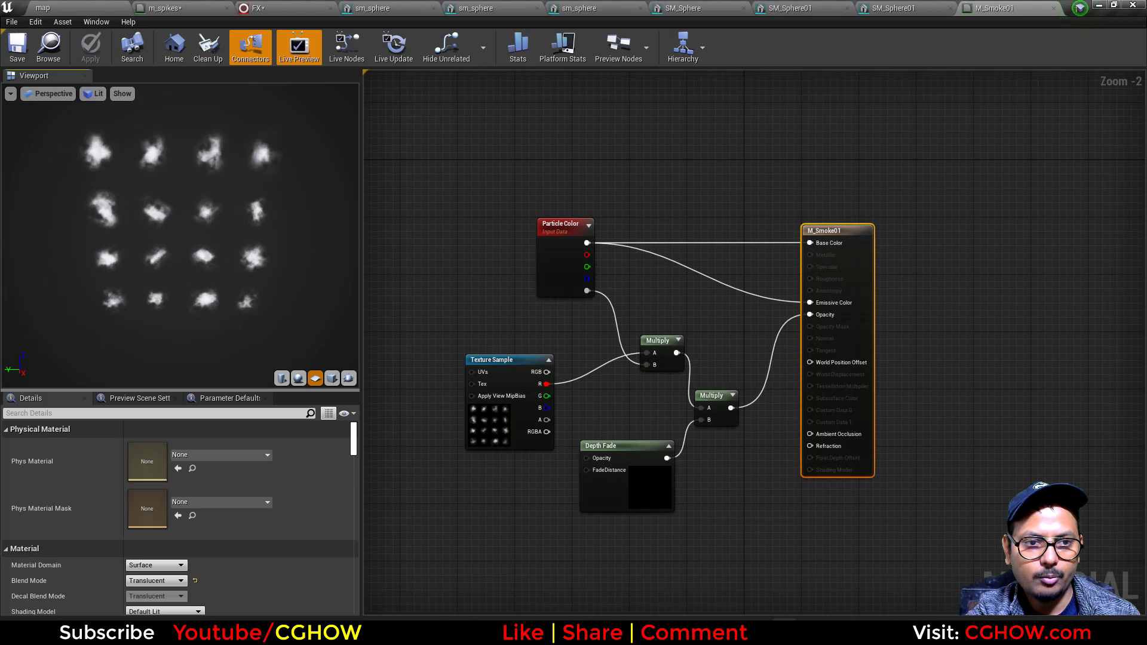
{"action": "scroll", "coordinate": [179, 230], "scroll_direction": "down", "scroll_amount": 4}
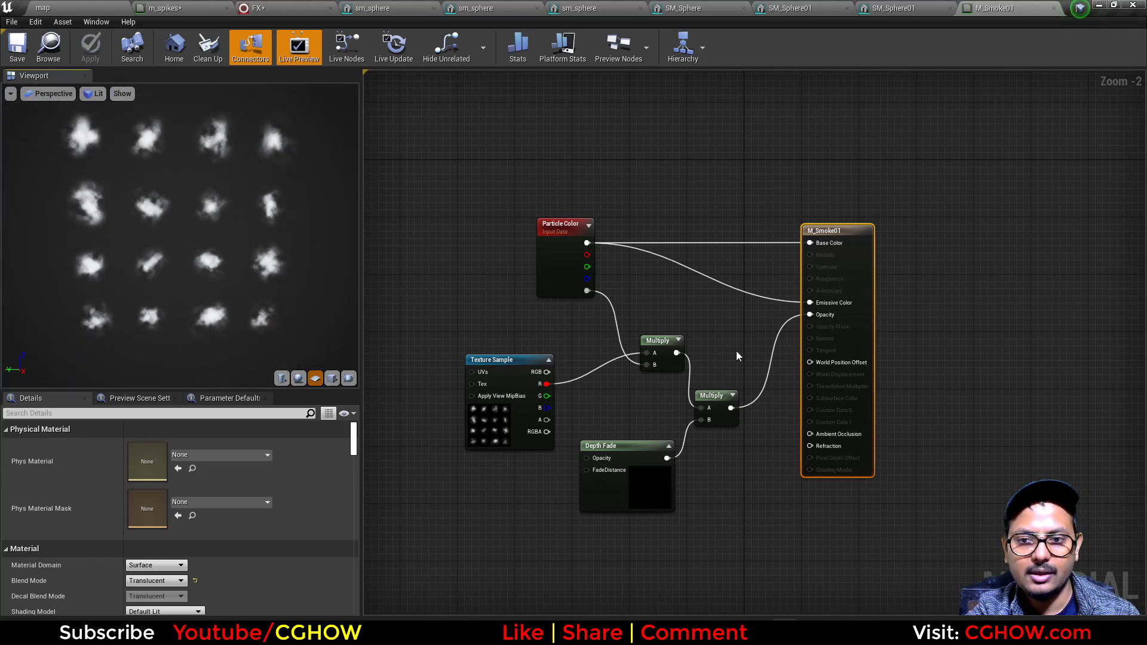
{"action": "right_click_drag", "start_coordinate": [453, 235], "coordinate": [450, 202]}
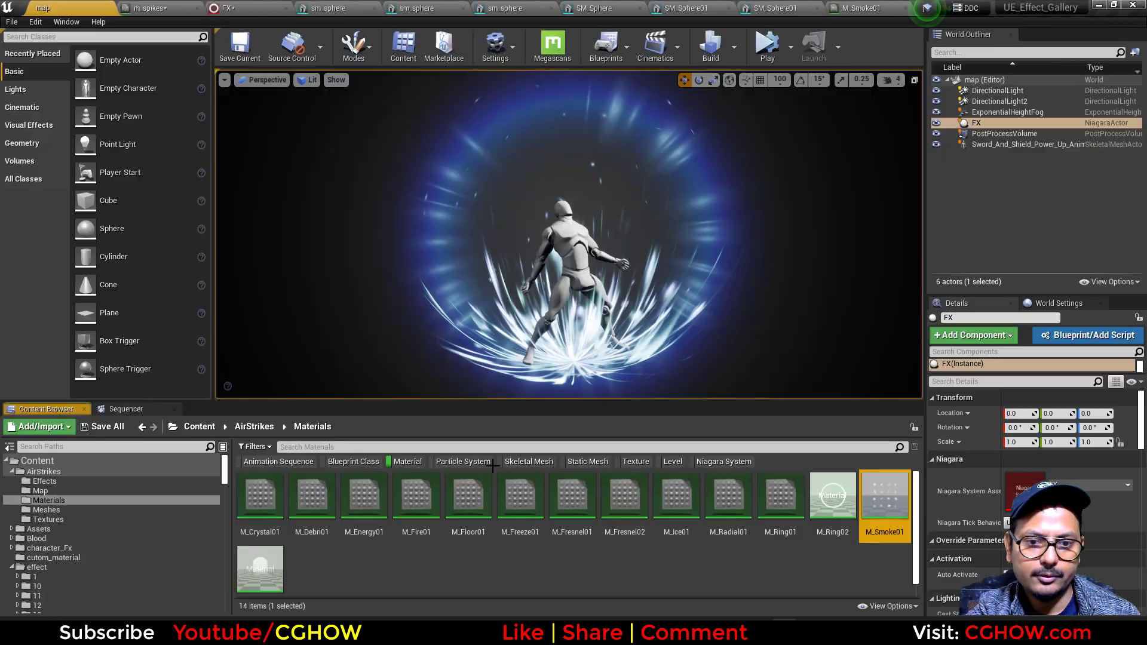
Step: Duplicate the p emitter in the FX system, placing the copy beside lower_spikes
{"action": "left_click", "coordinate": [227, 8]}
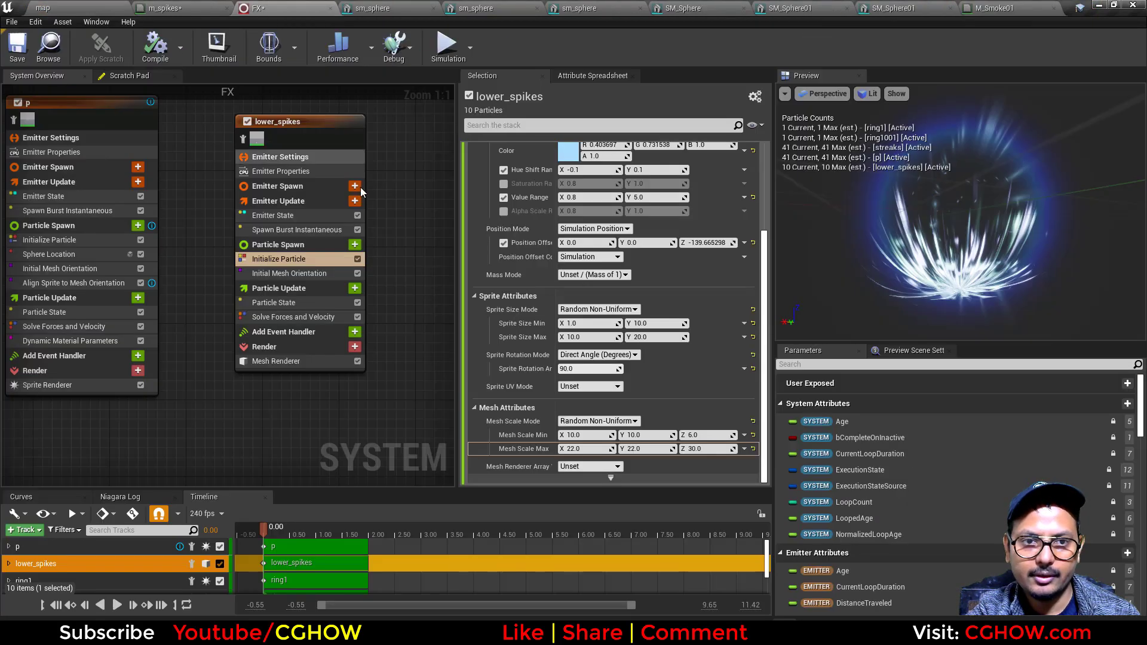
{"action": "right_click_drag", "start_coordinate": [115, 125], "coordinate": [71, 131]}
{"action": "left_click", "coordinate": [65, 120]}
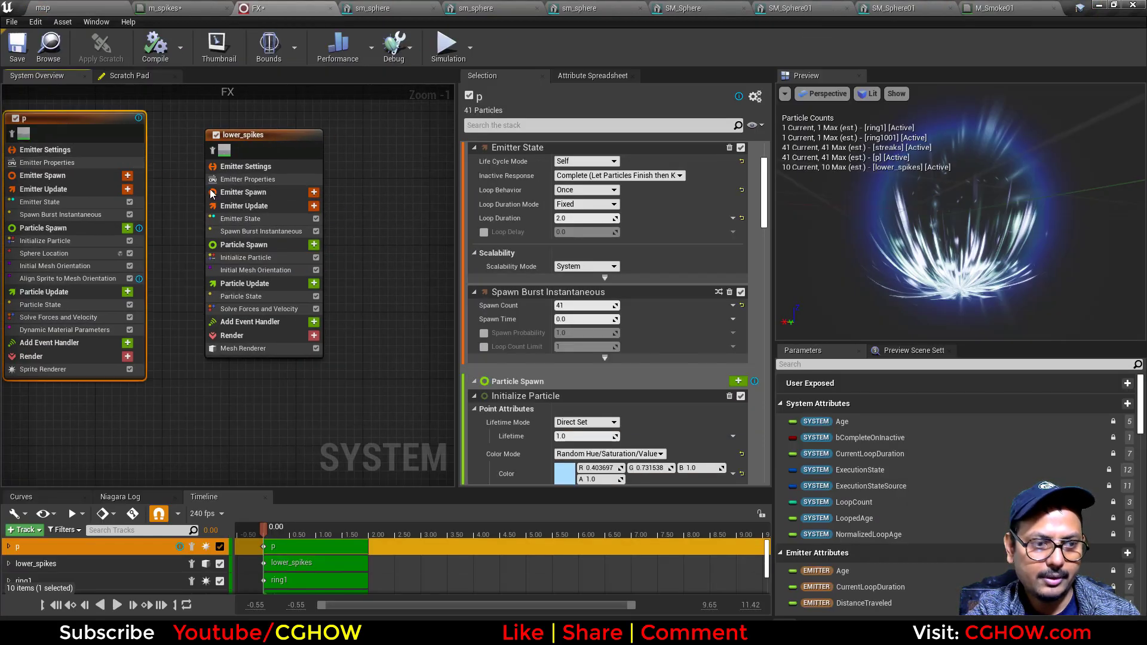
{"action": "right_click_drag", "start_coordinate": [346, 160], "coordinate": [219, 137]}
{"action": "left_click", "coordinate": [219, 137]}
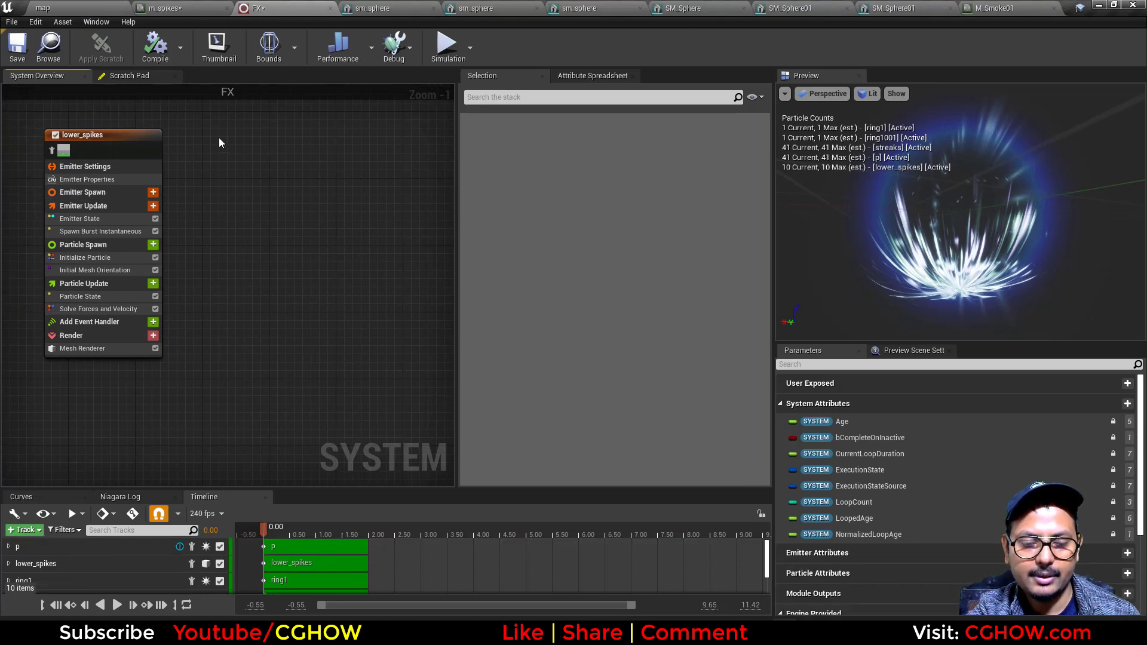
{"action": "key", "text": "ctrl+v"}
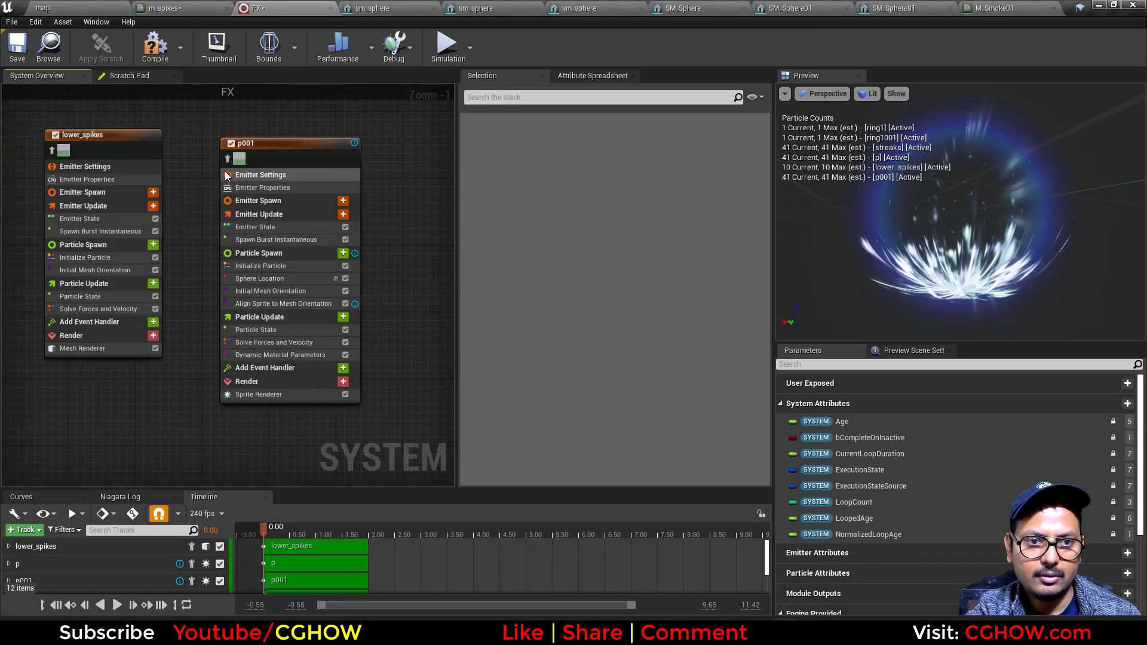
Step: Isolate the copied emitter with M_Smoke01 assigned to its sprite renderer, and rename the emitter dust
{"action": "left_click", "coordinate": [225, 160]}
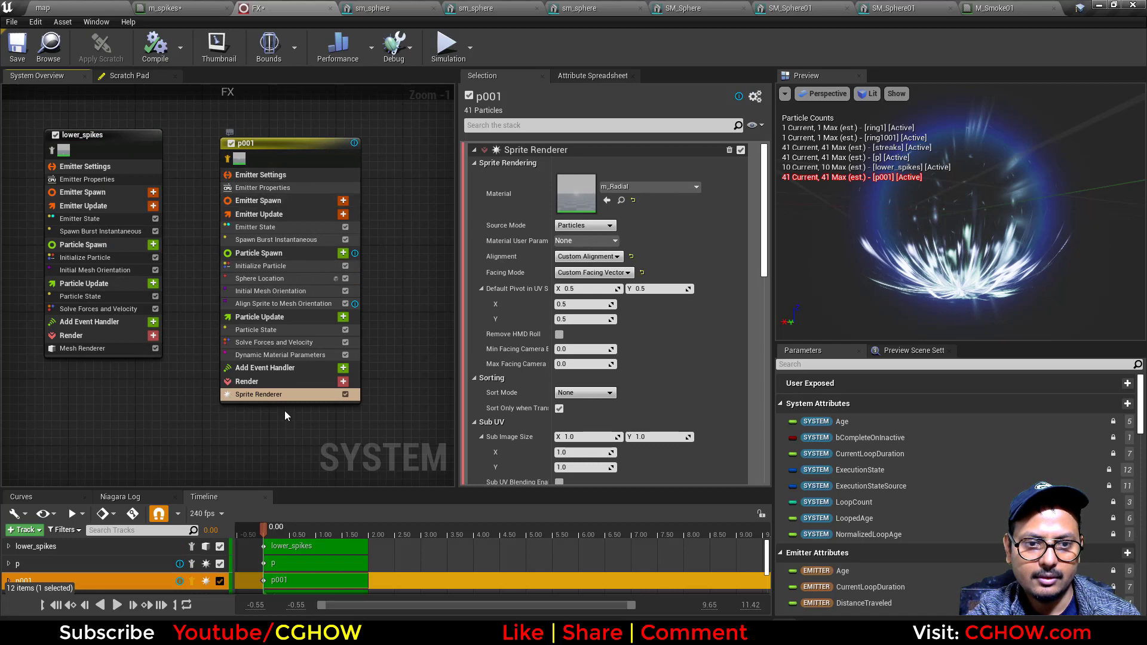
{"action": "left_click", "coordinate": [607, 200]}
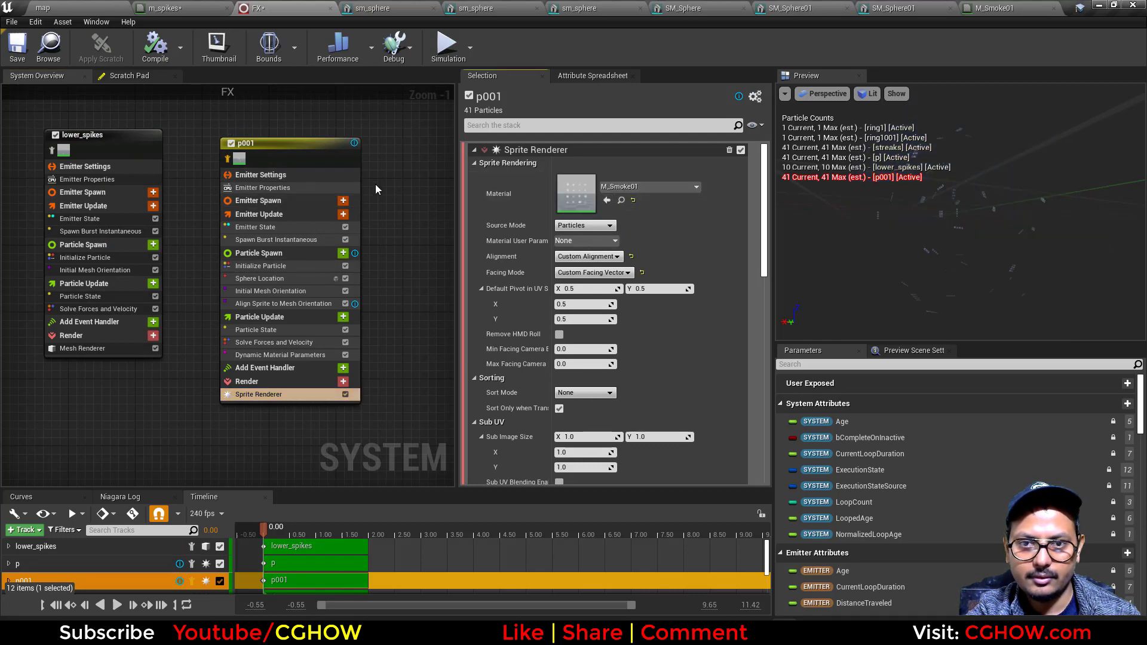
{"action": "double_click", "coordinate": [296, 142]}
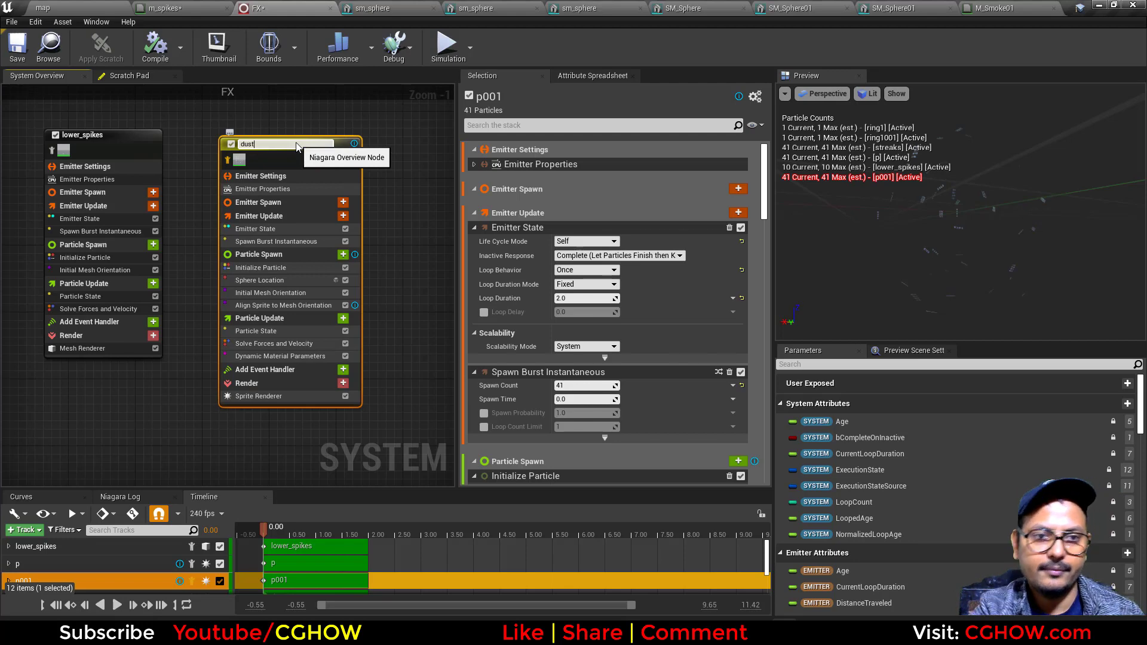
{"action": "type", "text": "dust"}
{"action": "key", "text": "Return"}
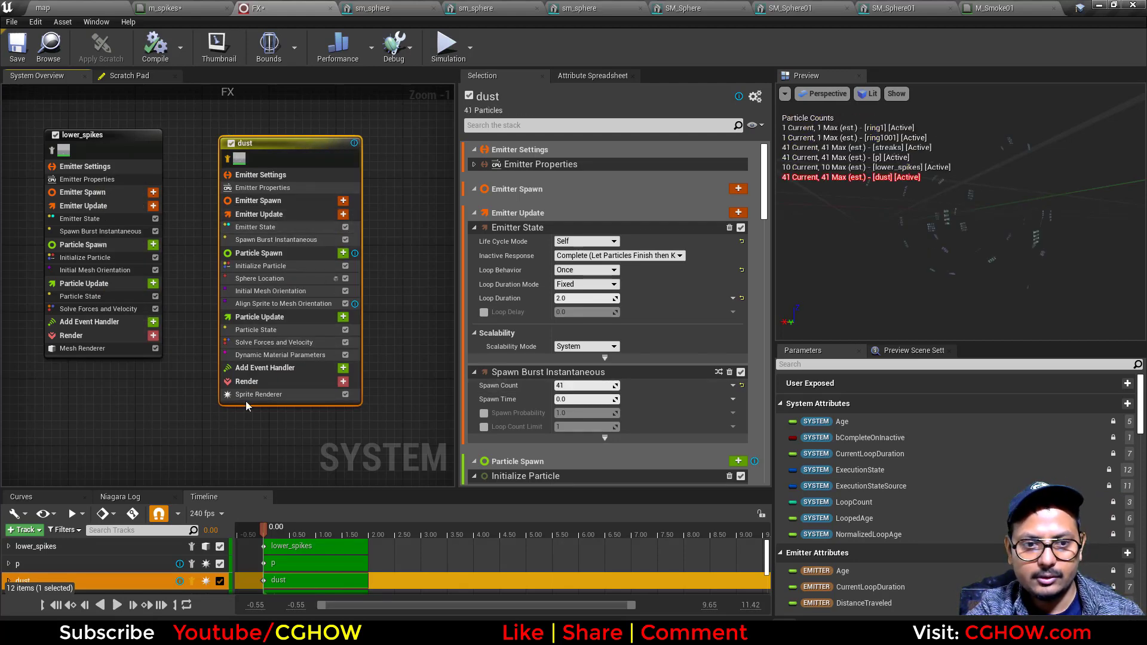
Step: Set the Sub UV sub image size of the dust sprite renderer to 4 by 4
{"action": "left_click", "coordinate": [257, 395]}
{"action": "scroll", "coordinate": [568, 383], "scroll_direction": "down", "scroll_amount": 5}
{"action": "left_click", "coordinate": [589, 360]}
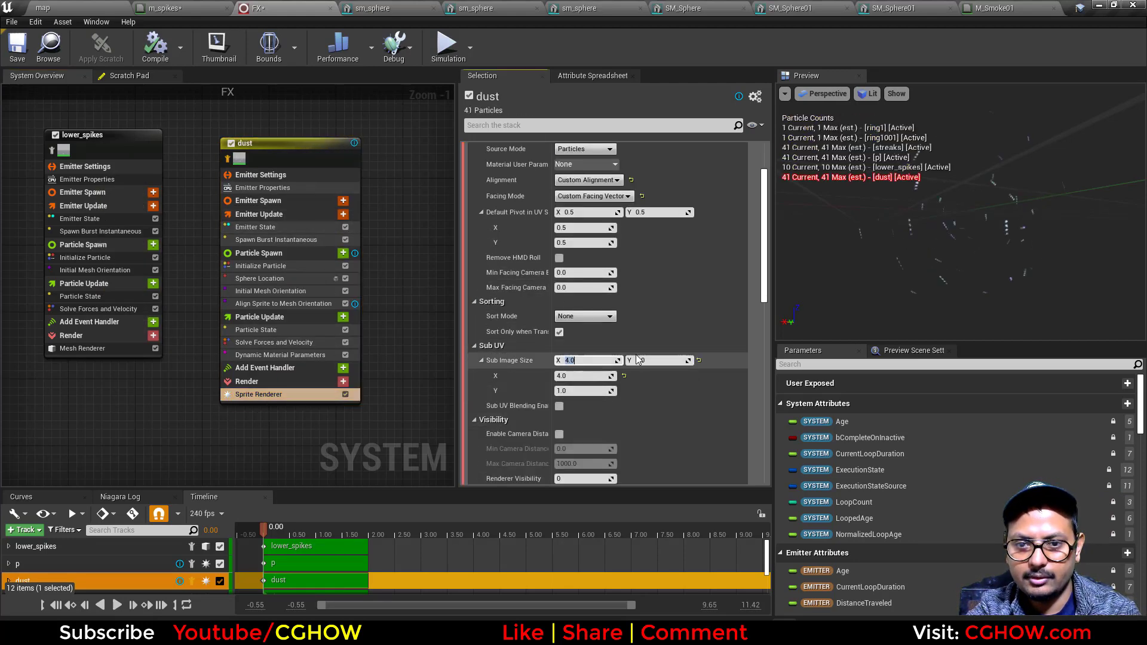
Step: Add a Sub UVAnimation module to the Particle Spawn stage of the dust emitter
{"action": "right_click_drag", "start_coordinate": [357, 380], "coordinate": [359, 411]}
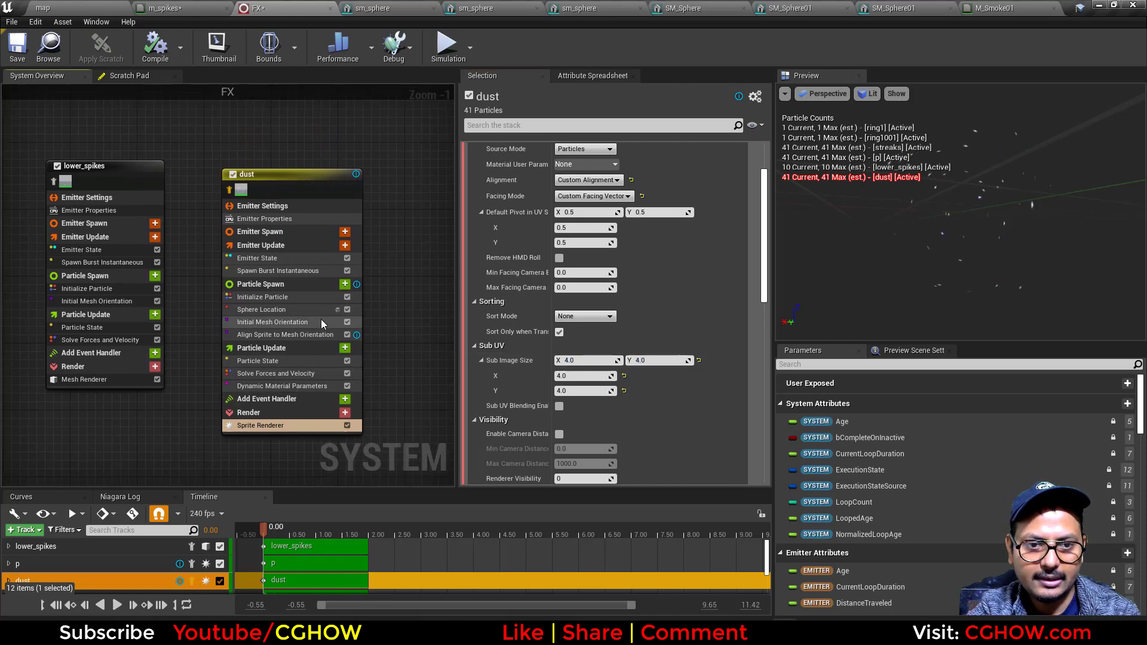
{"action": "left_click", "coordinate": [344, 286]}
{"action": "type", "text": "sub"}
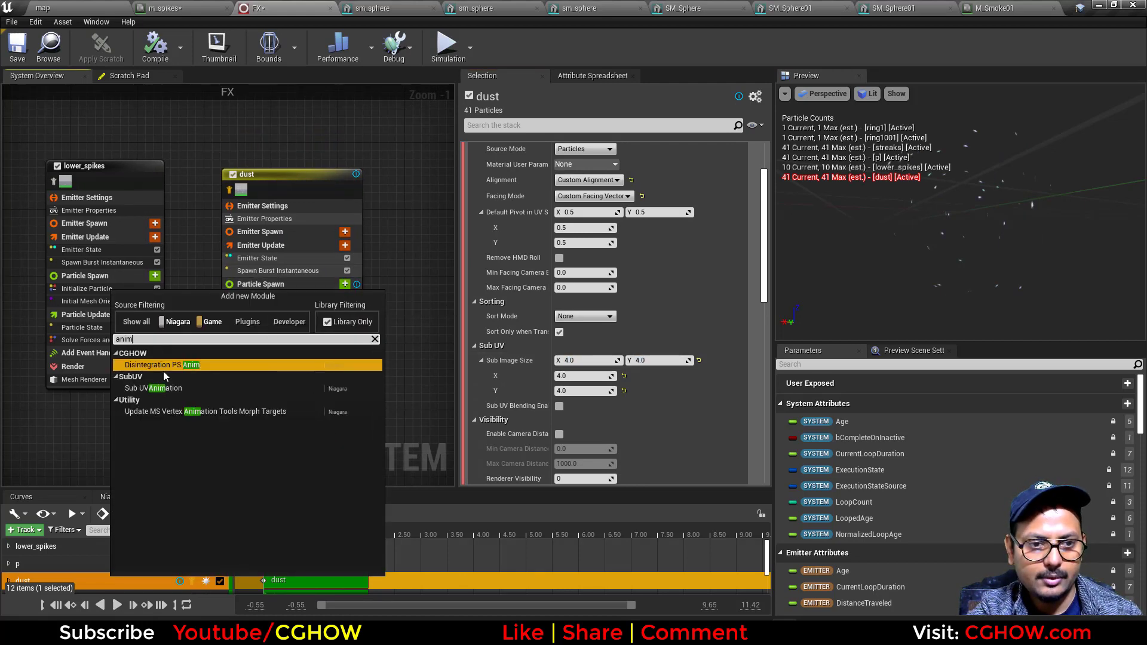
{"action": "left_click", "coordinate": [162, 392]}
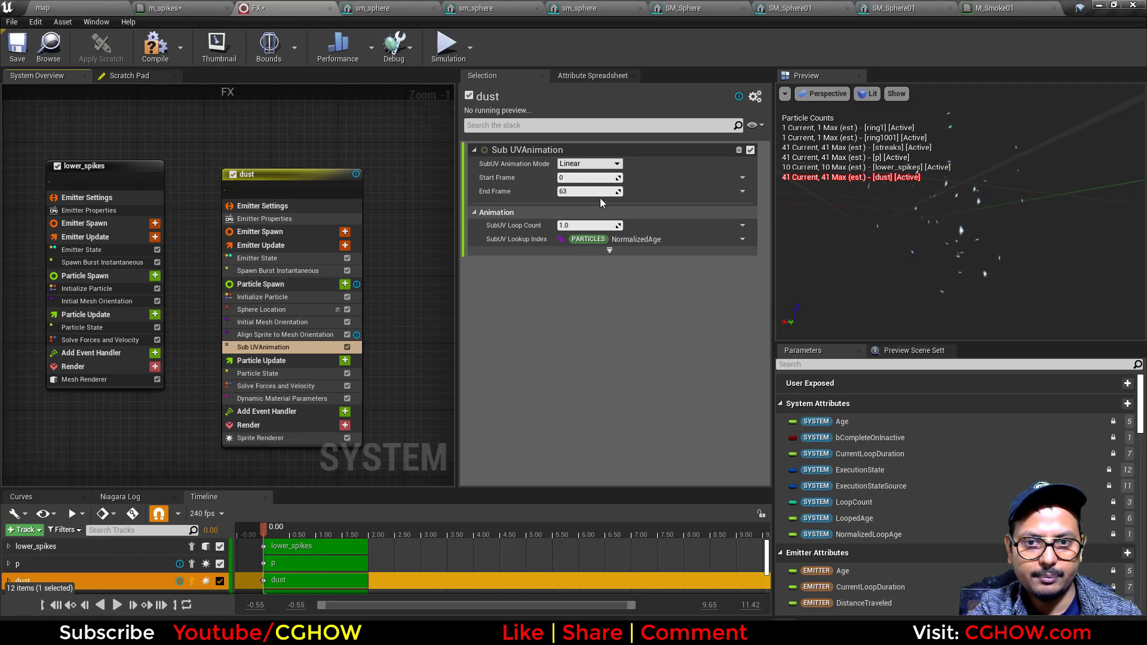
Step: Set the dust SubUV animation mode to Random with end frame 15, and check the particles in the preview
{"action": "left_click", "coordinate": [583, 163]}
{"action": "left_click", "coordinate": [571, 190]}
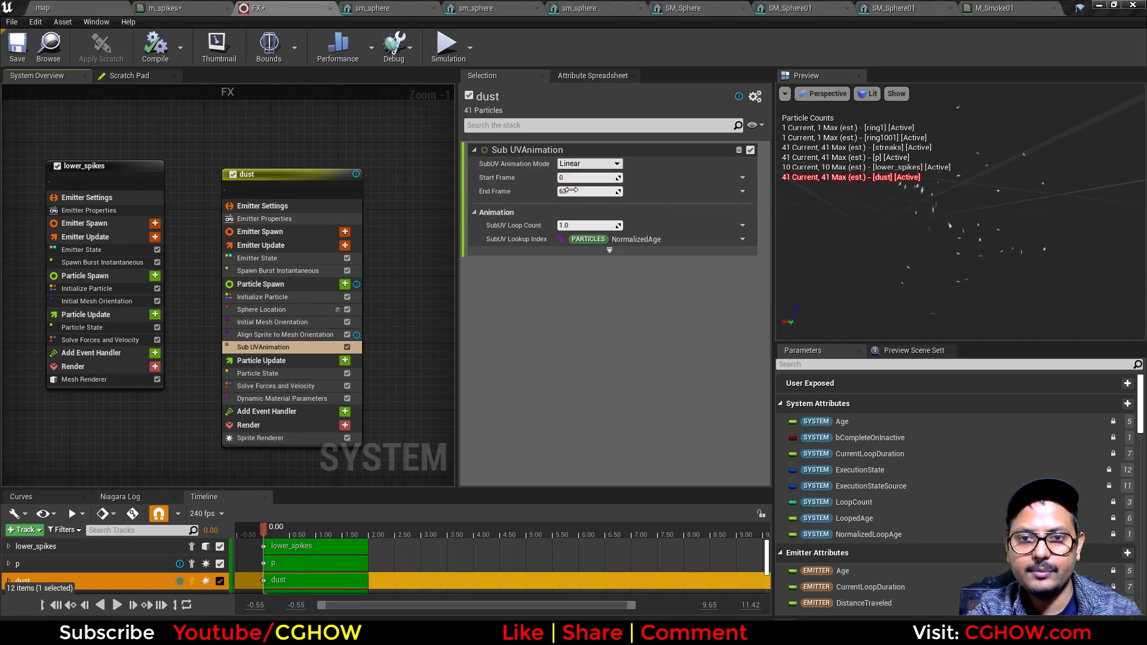
{"action": "left_click", "coordinate": [586, 192]}
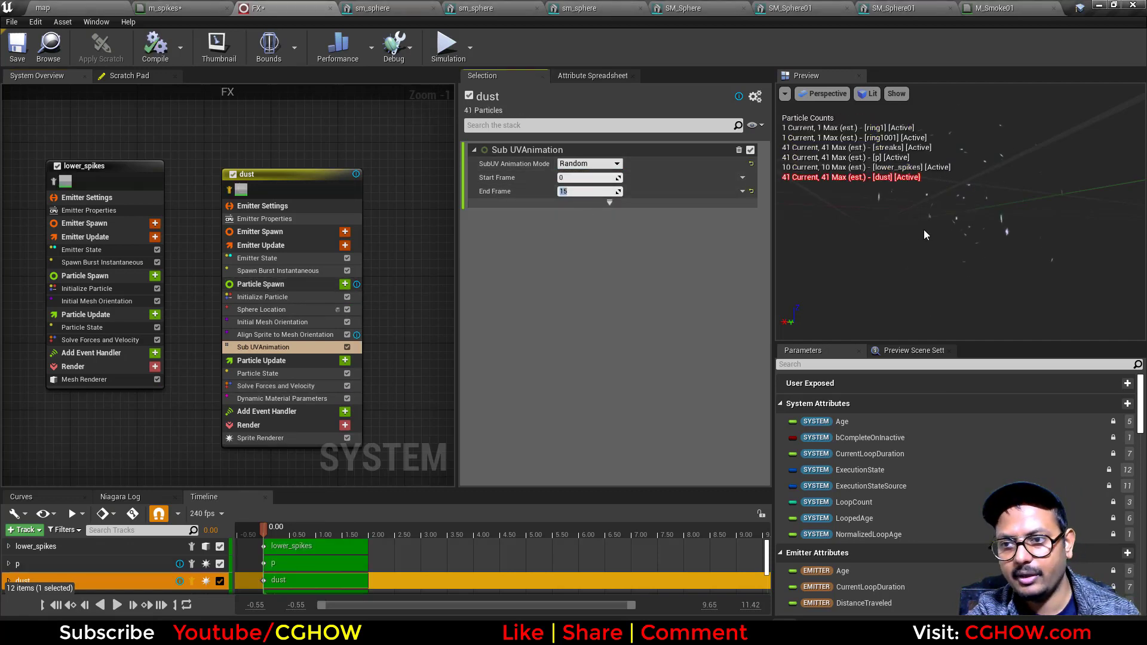
{"action": "left_click_drag", "start_coordinate": [924, 233], "coordinate": [986, 258]}
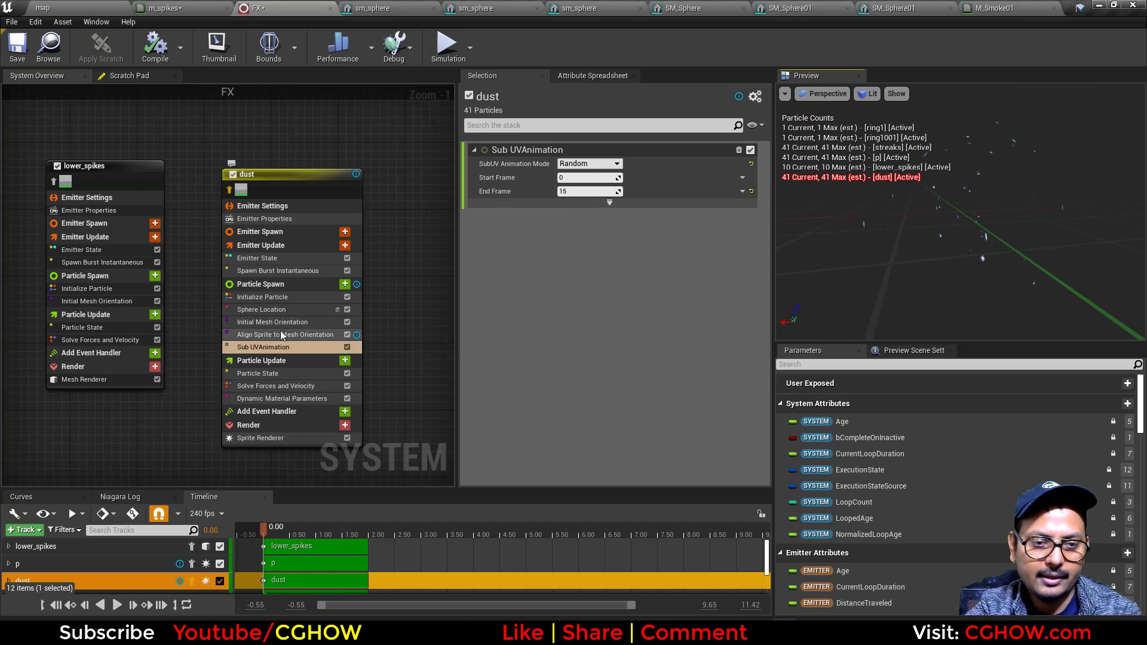
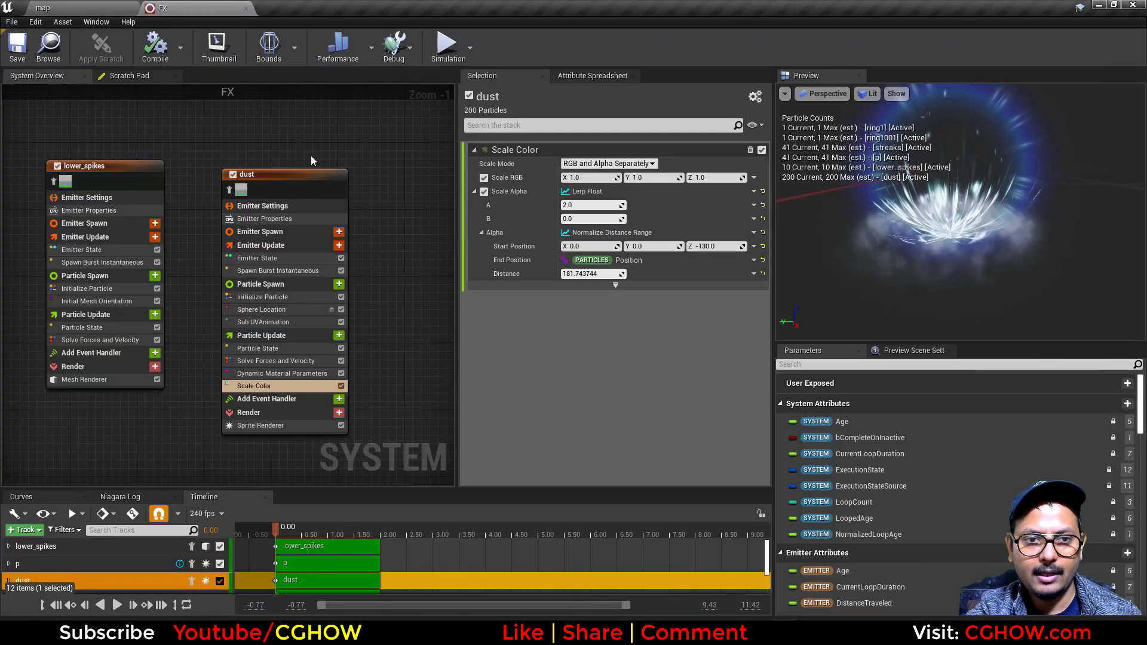
Step: Duplicate the dust emitter, placing the copy next to the original in the system overview
{"action": "scroll", "coordinate": [287, 153], "scroll_direction": "down", "scroll_amount": 1}
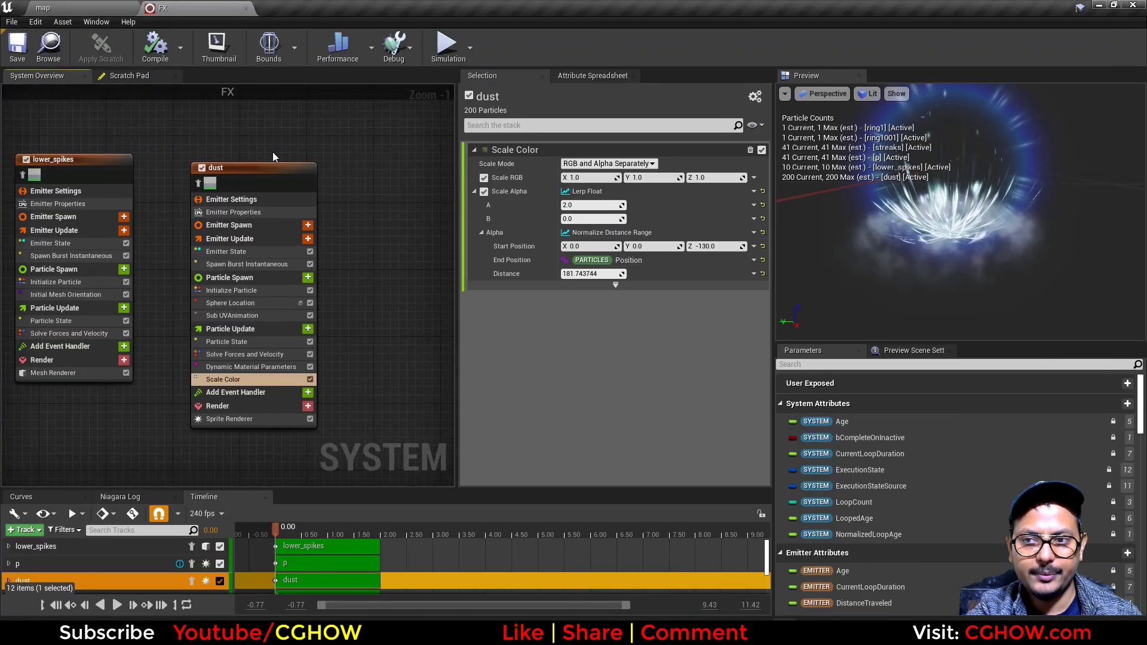
{"action": "scroll", "coordinate": [273, 152], "scroll_direction": "down", "scroll_amount": 1}
{"action": "left_click", "coordinate": [267, 167]}
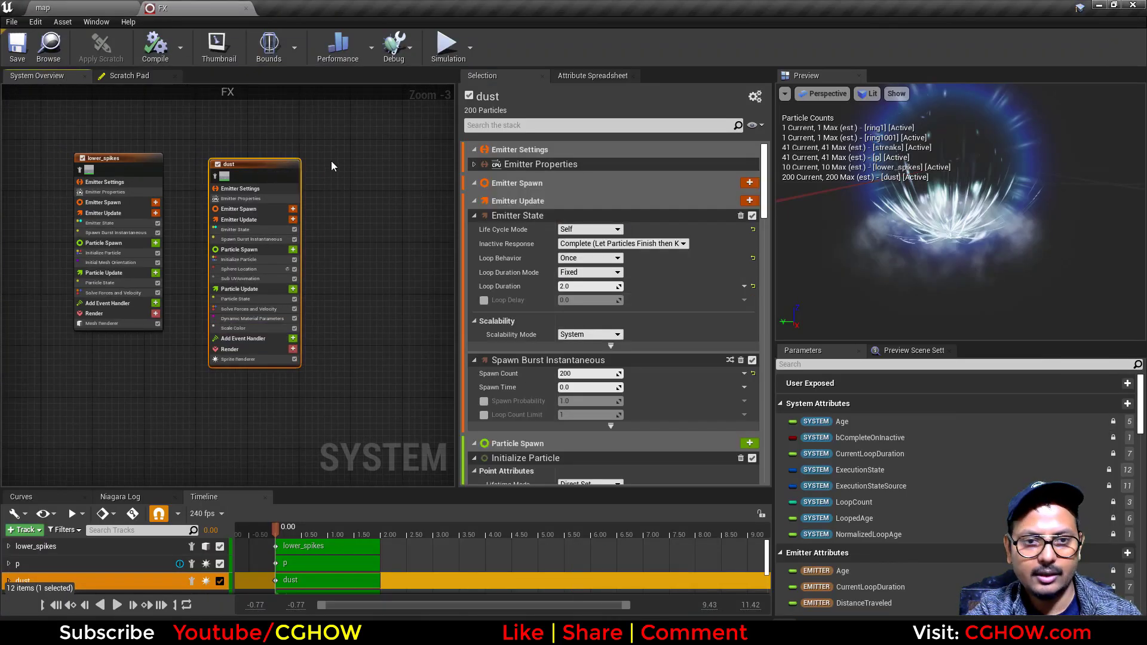
{"action": "left_click", "coordinate": [334, 163]}
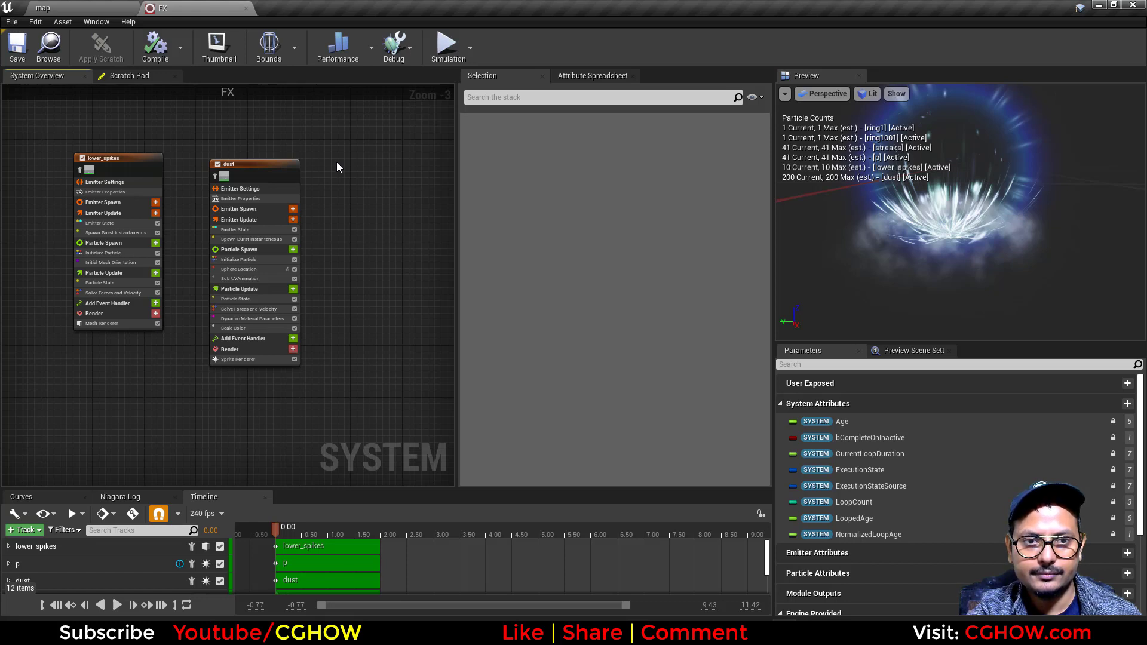
{"action": "key", "text": "ctrl+v"}
Step: Rename the duplicated dust emitter as debris
{"action": "scroll", "coordinate": [338, 170], "scroll_direction": "up", "scroll_amount": 3}
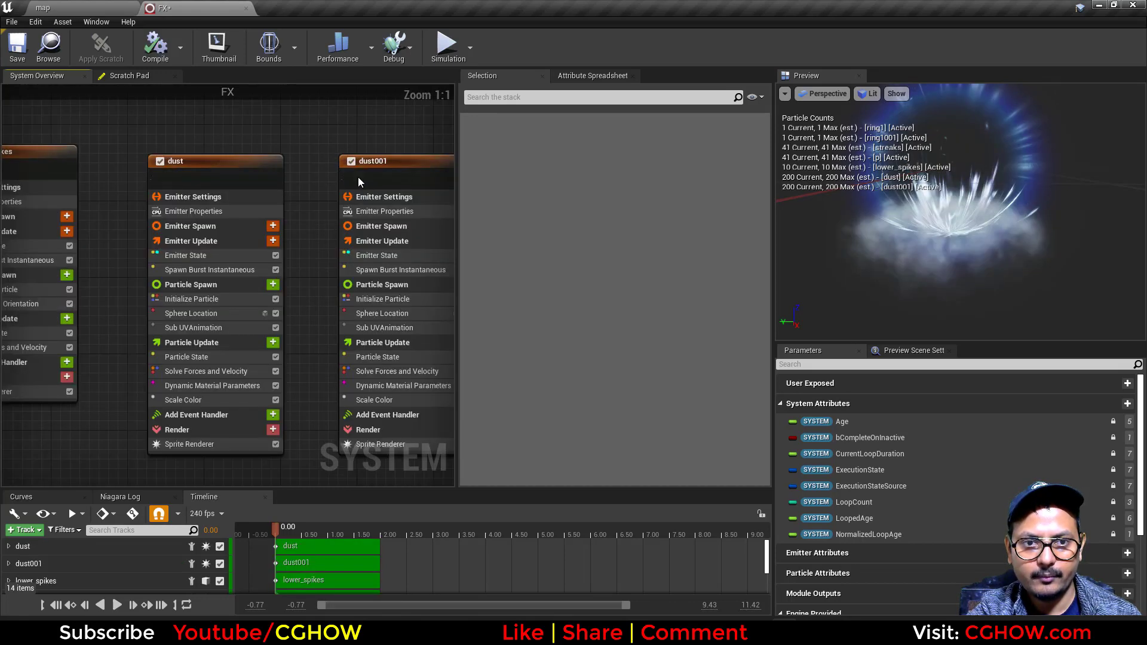
{"action": "double_click", "coordinate": [371, 162]}
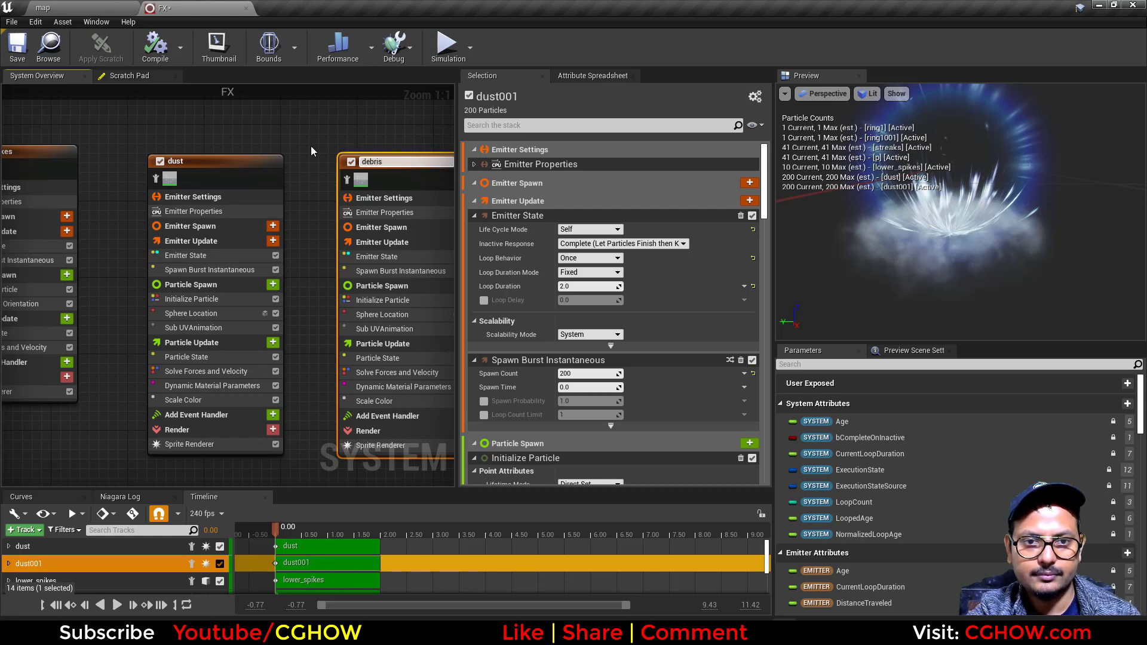
{"action": "left_click", "coordinate": [321, 186]}
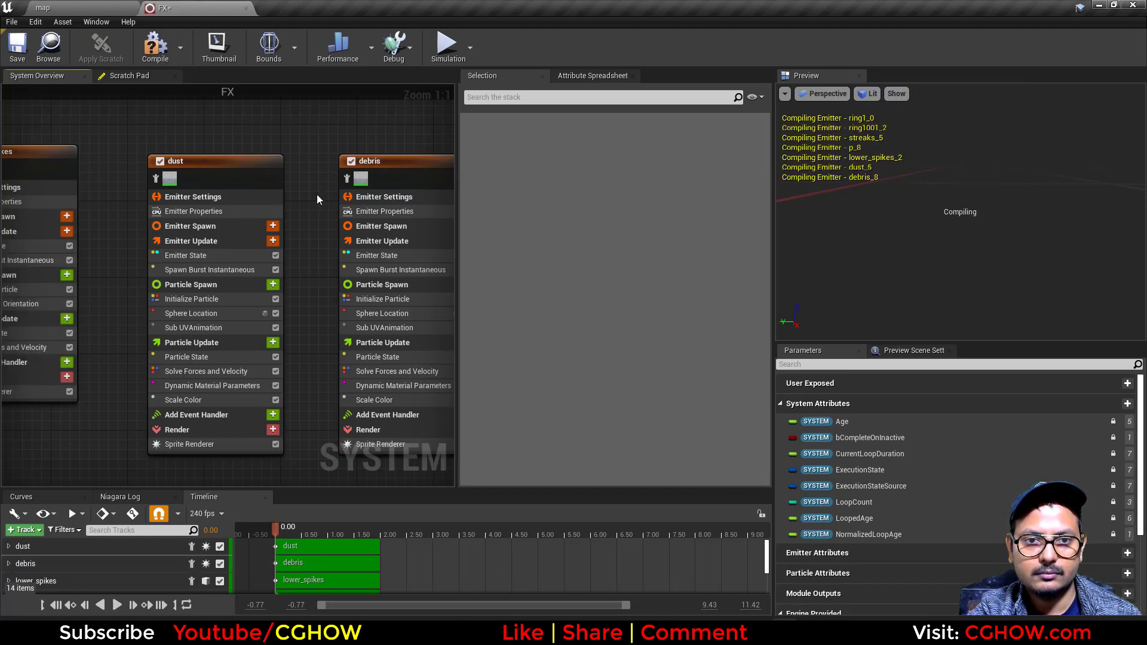
Step: Isolate the debris emitter and replace its Sprite Renderer with a Mesh Renderer
{"action": "left_click", "coordinate": [347, 186]}
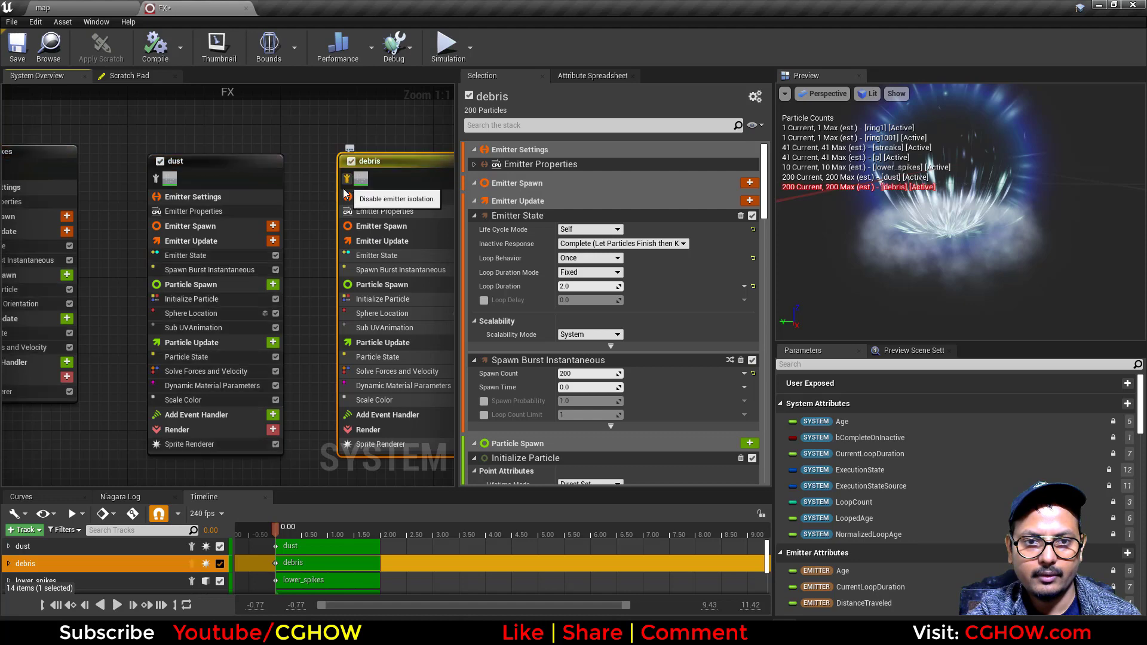
{"action": "right_click_drag", "start_coordinate": [353, 180], "coordinate": [234, 128]}
{"action": "left_click", "coordinate": [309, 393]}
{"action": "key", "text": "Delete"}
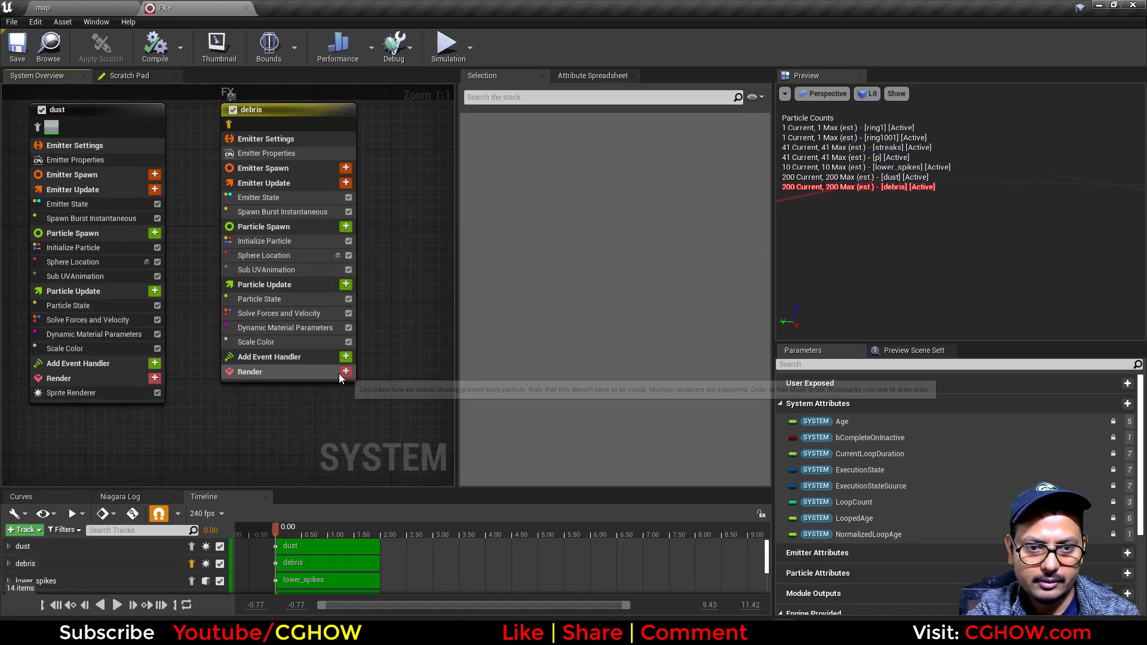
{"action": "left_click", "coordinate": [344, 377]}
{"action": "left_click", "coordinate": [370, 165]}
Step: Assign the SM_Debri01 mesh to the debris emitter's Mesh Renderer
{"action": "left_click", "coordinate": [283, 393]}
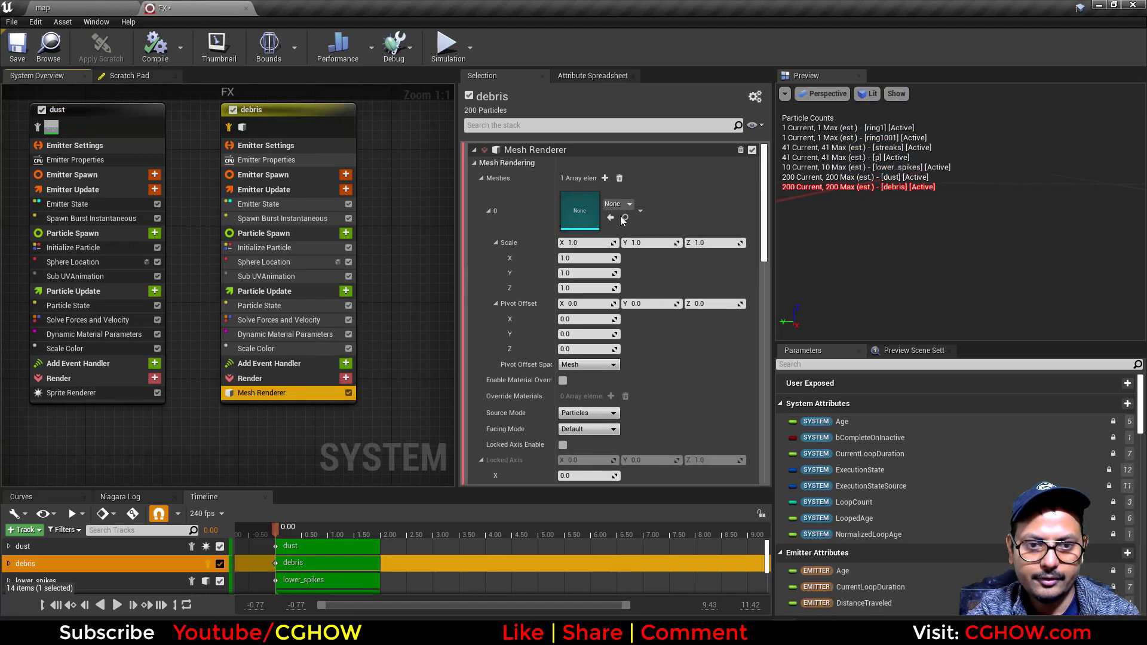
{"action": "left_click", "coordinate": [614, 203]}
{"action": "type", "text": "deb"}
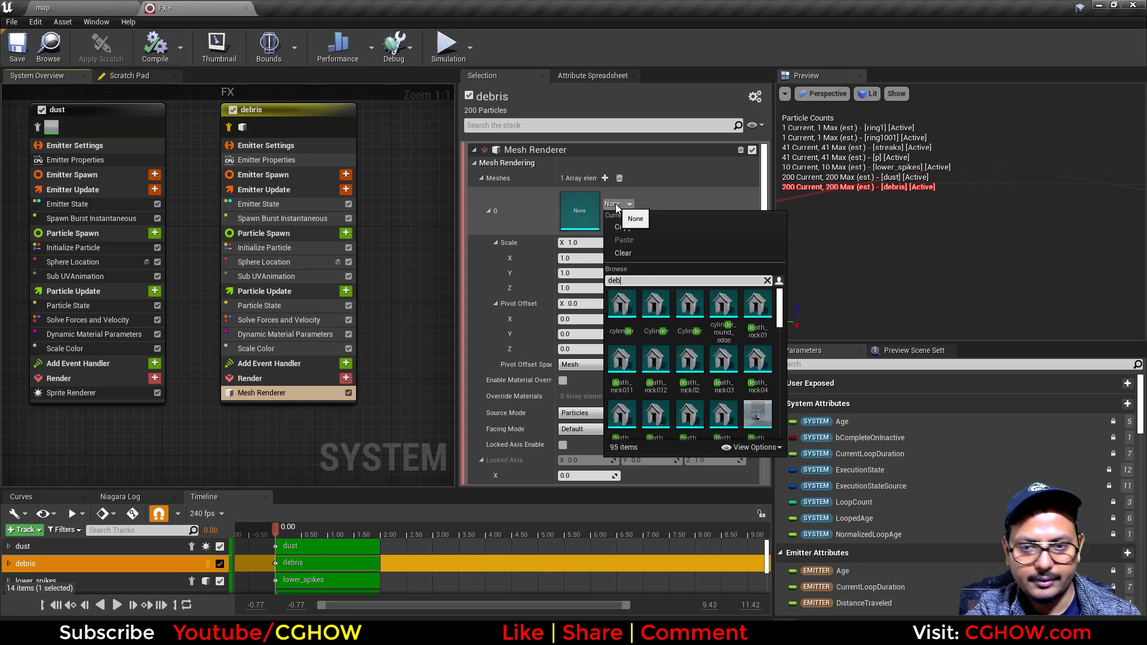
{"action": "left_click", "coordinate": [756, 306]}
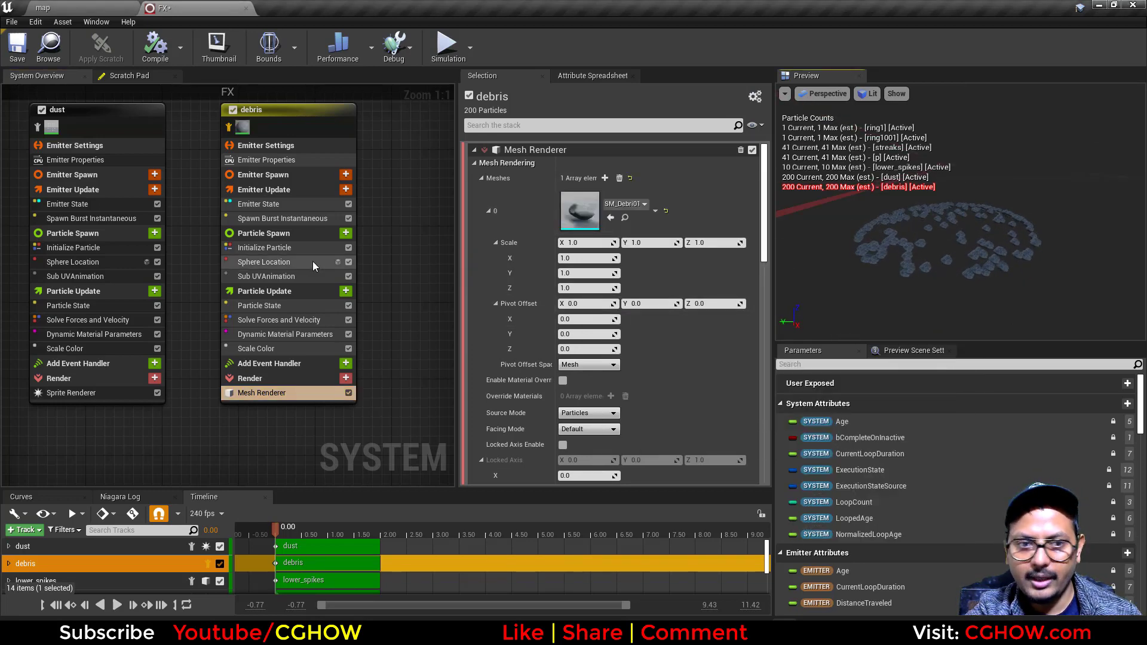
Step: Set the Mesh Scale Mode in the debris Initialize Particle module to Random Non-Uniform
{"action": "left_click", "coordinate": [274, 249]}
{"action": "scroll", "coordinate": [629, 368], "scroll_direction": "down", "scroll_amount": 2}
{"action": "left_click", "coordinate": [588, 454]}
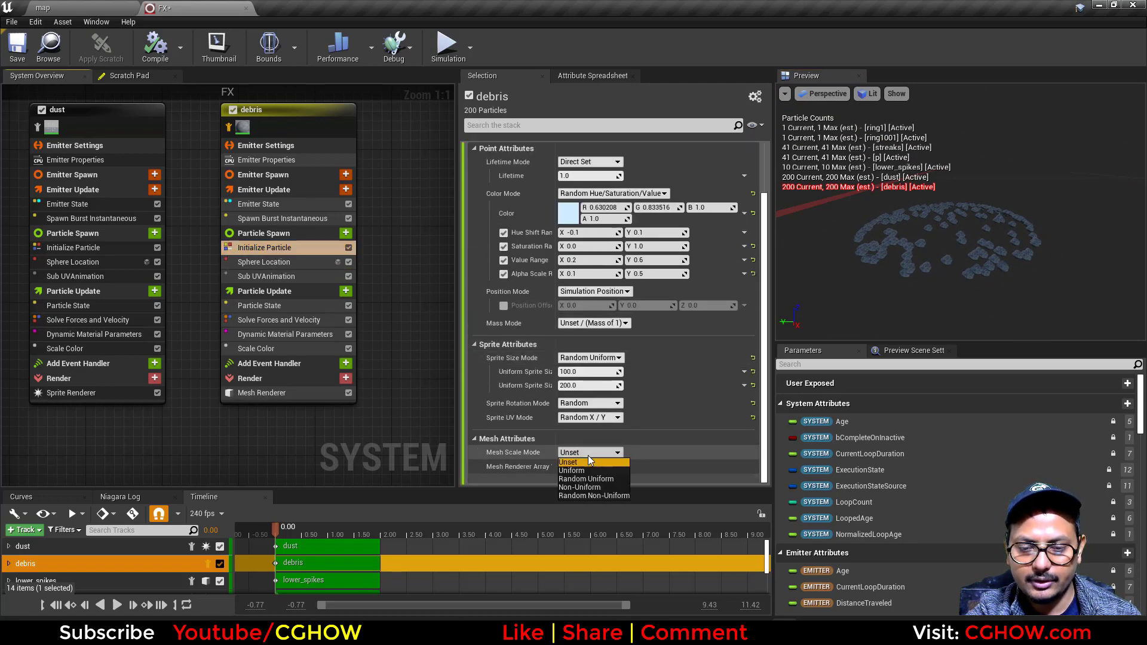
{"action": "left_click", "coordinate": [586, 493]}
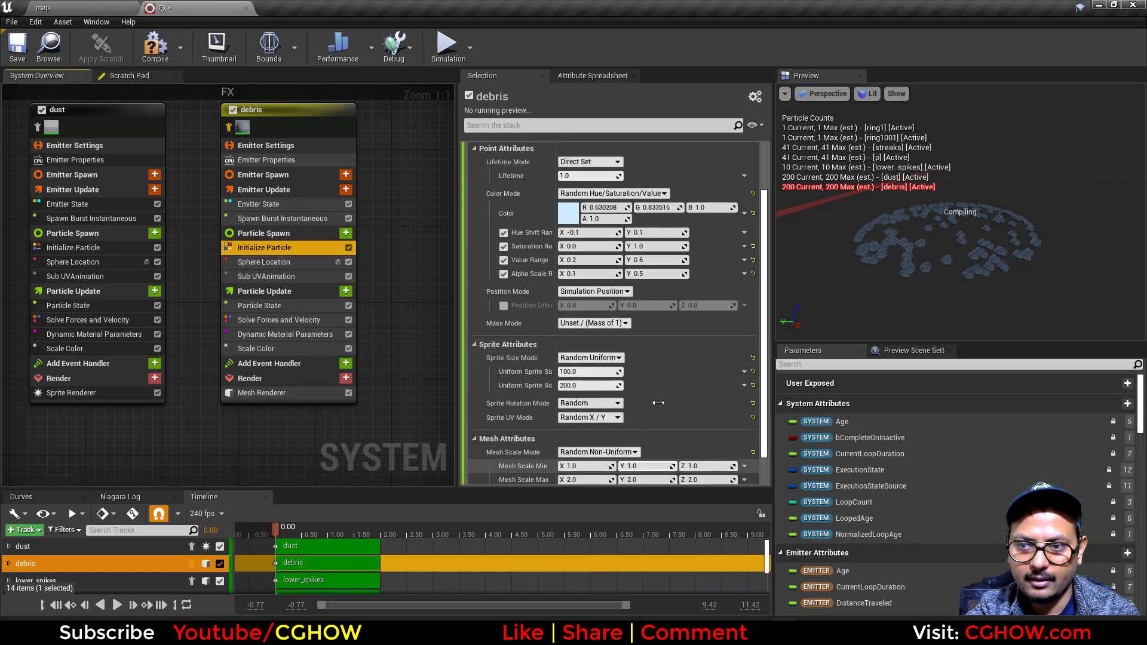
{"action": "scroll", "coordinate": [646, 468], "scroll_direction": "down", "scroll_amount": 1}
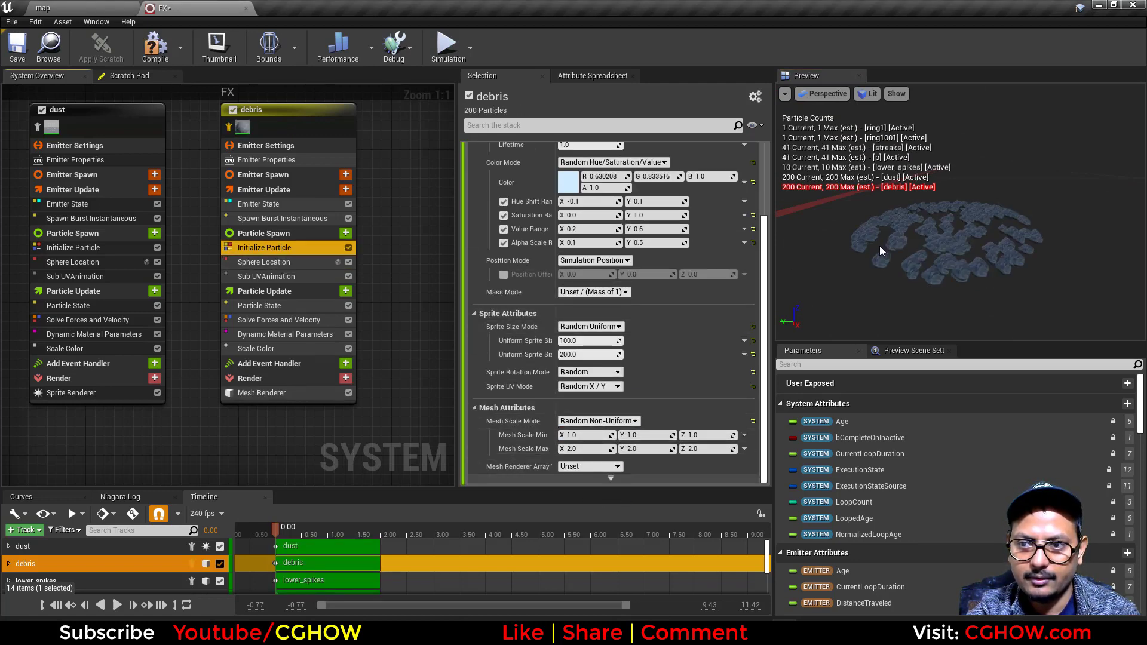
Step: Set the debris mesh scale maximum to 1.0 and the minimum to 0.2 on all three axes
{"action": "left_click", "coordinate": [583, 449]}
{"action": "type", "text": "1"}
{"action": "key", "text": "Return"}
{"action": "left_click", "coordinate": [711, 451]}
{"action": "type", "text": "1"}
{"action": "left_click", "coordinate": [708, 436]}
{"action": "type", "text": ".2"}
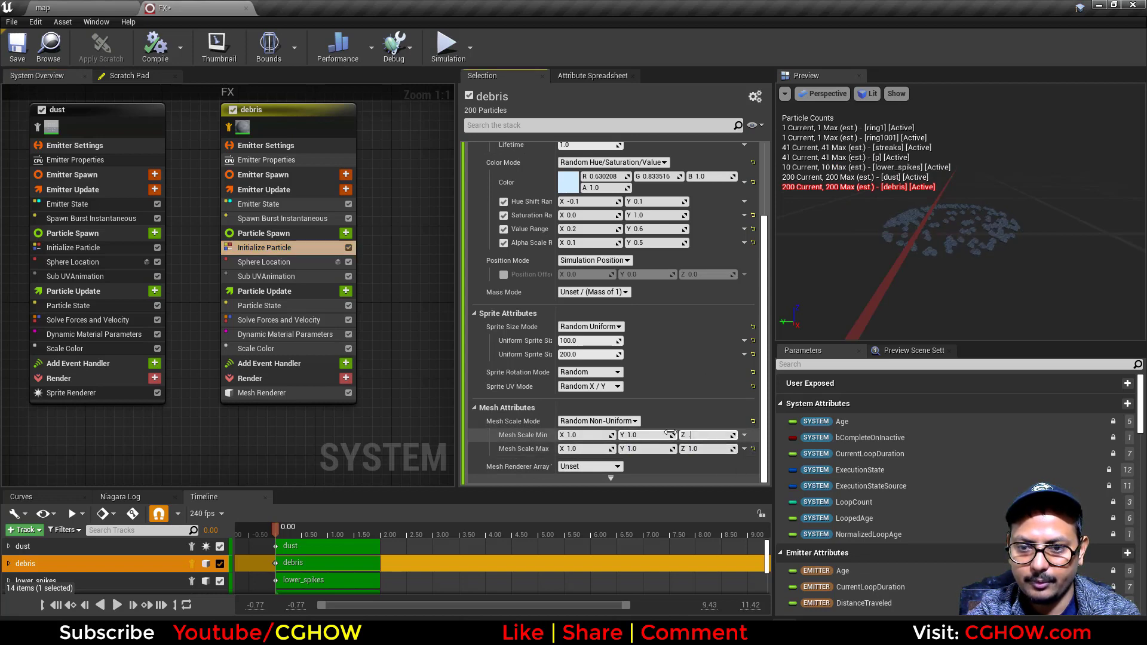
{"action": "left_click", "coordinate": [657, 435]}
{"action": "type", "text": ".2"}
{"action": "left_click", "coordinate": [606, 436]}
{"action": "type", "text": ".2"}
Step: Enable material overrides in the debris Mesh Renderer and add the floor material as the explicit override
{"action": "left_click", "coordinate": [292, 394]}
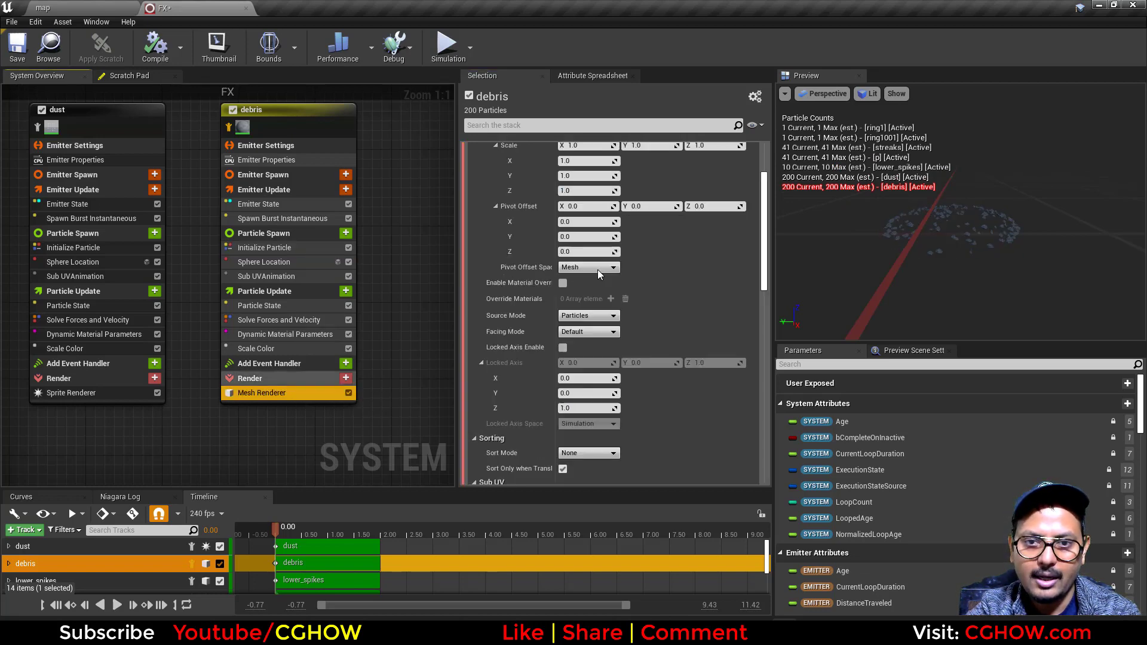
{"action": "left_click", "coordinate": [563, 381]}
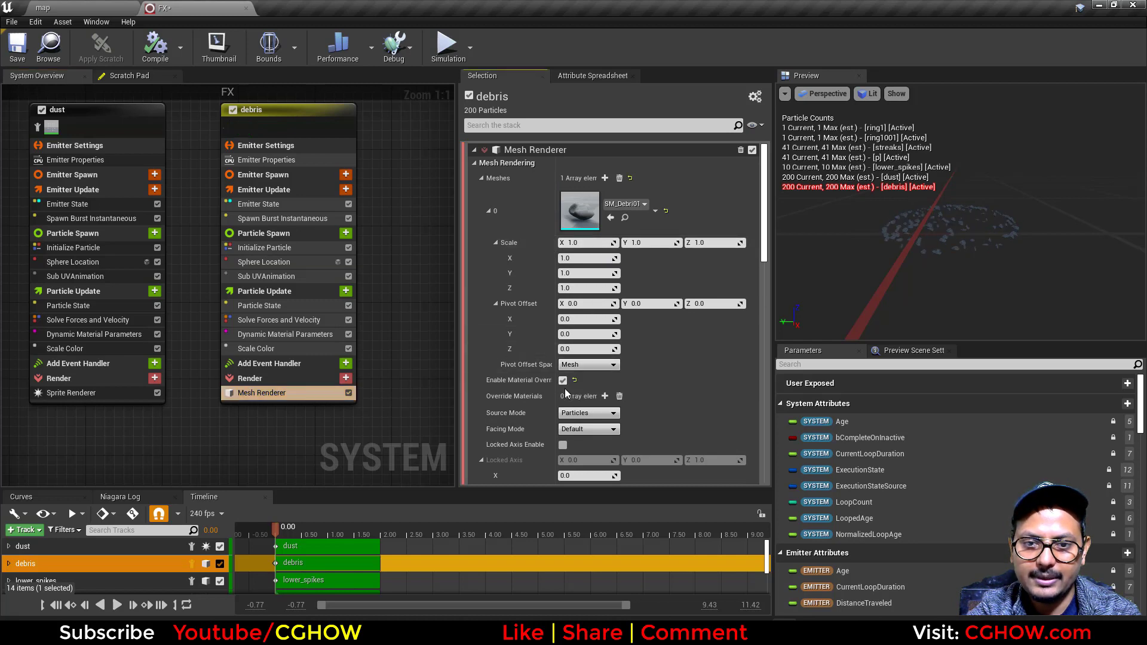
{"action": "left_click", "coordinate": [611, 396]}
{"action": "left_click", "coordinate": [623, 436]}
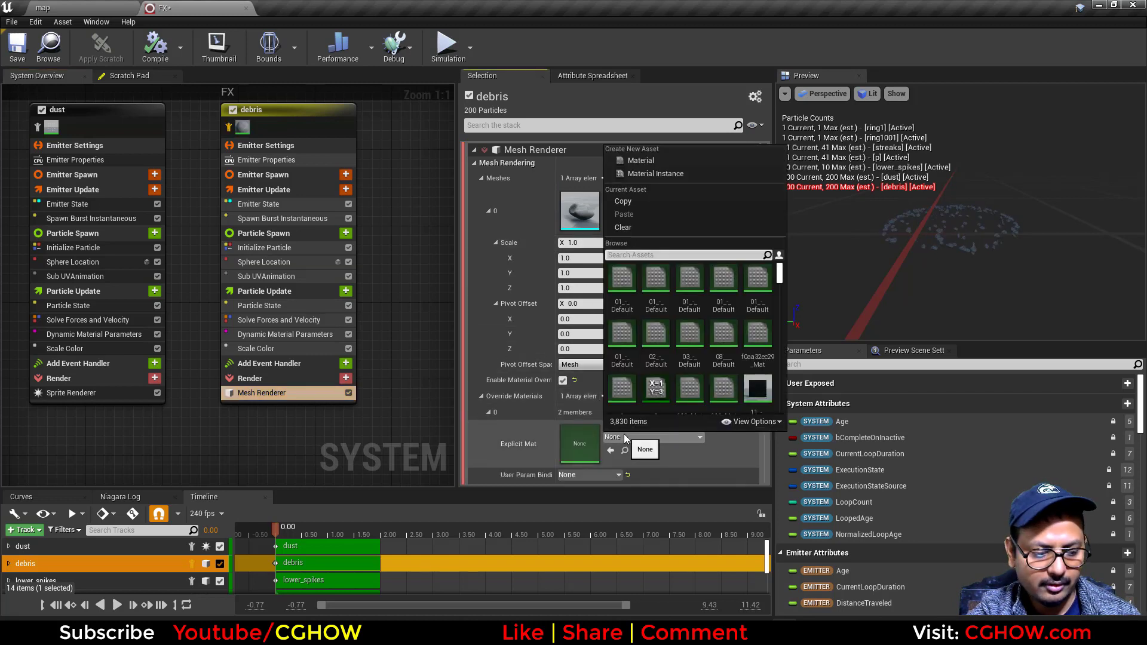
{"action": "type", "text": "floor"}
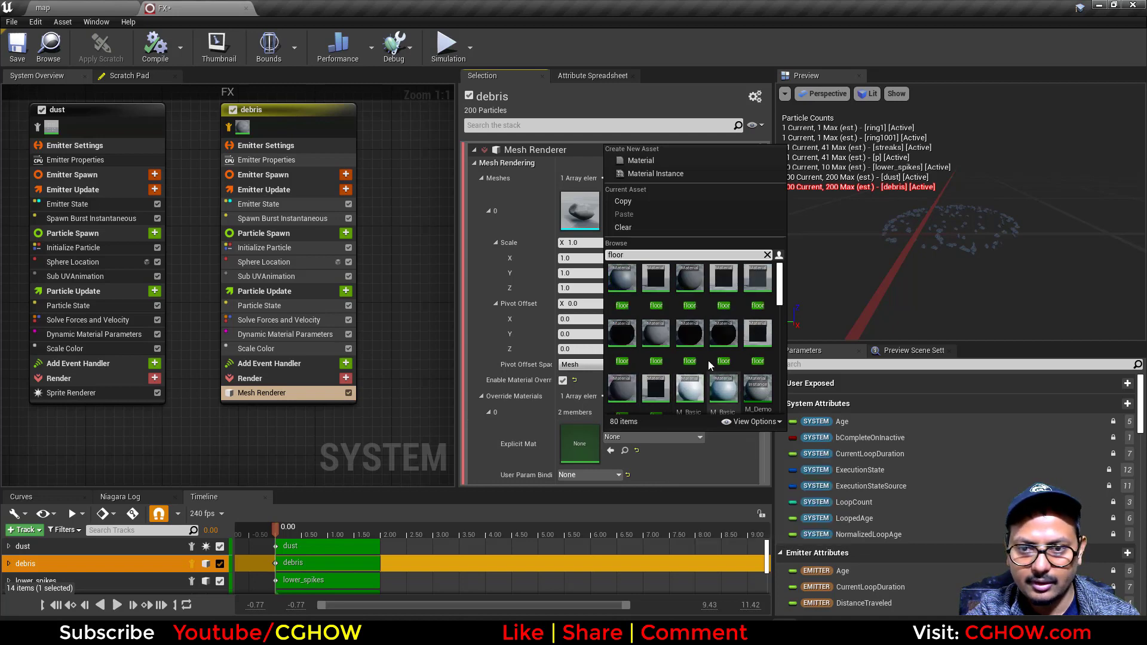
{"action": "left_click", "coordinate": [655, 334]}
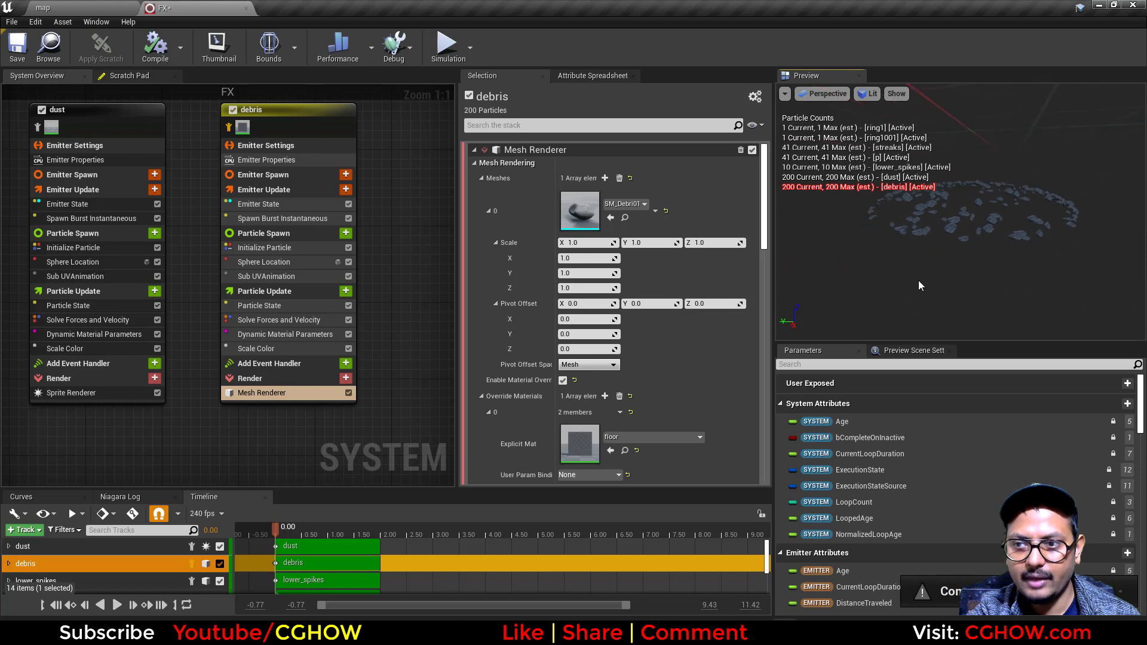
Step: Set the debris Sphere Location's non-uniform Z scale to -0.5 and raise its Z offset to about -81
{"action": "left_click", "coordinate": [263, 262]}
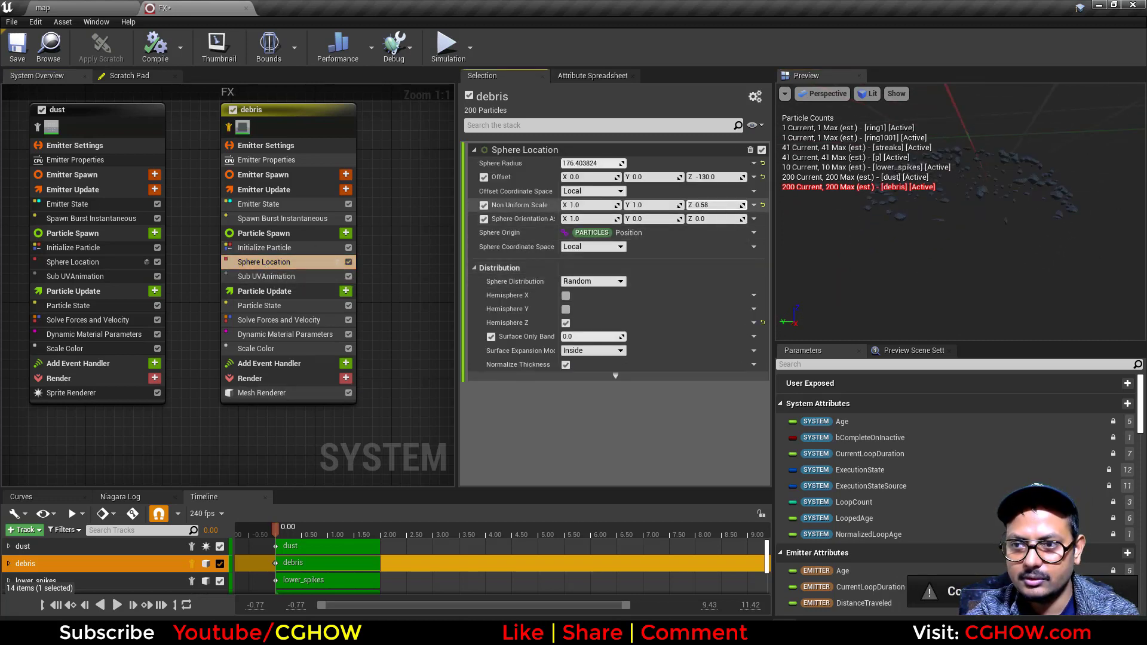
{"action": "left_click", "coordinate": [726, 205]}
{"action": "type", "text": "-0.5"}
{"action": "key", "text": "Return"}
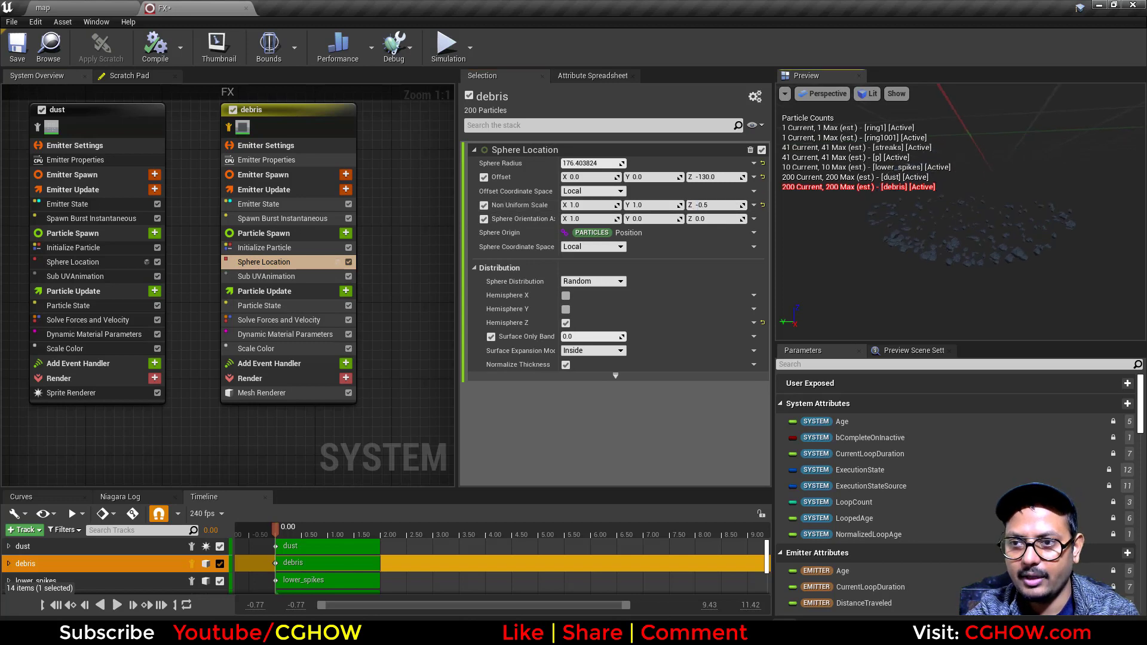
{"action": "left_click_drag", "start_coordinate": [714, 177], "coordinate": [747, 177]}
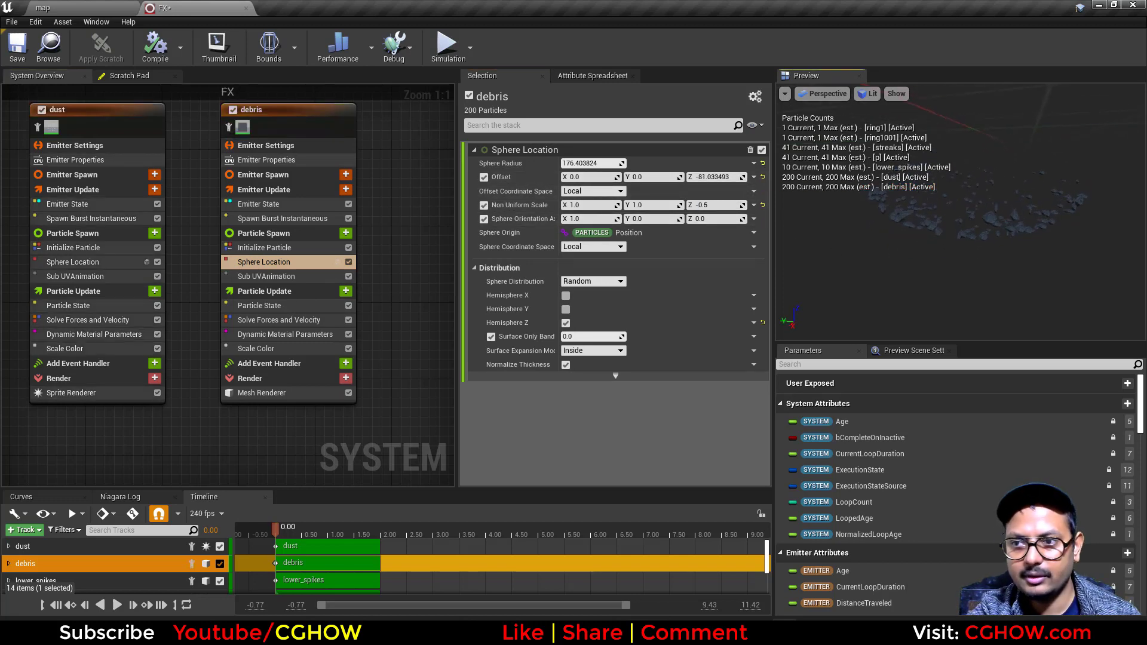
Step: Scrub the effect to check the debris, and delete the debris emitter's Scale Color module
{"action": "left_click_drag", "start_coordinate": [291, 525], "coordinate": [296, 528]}
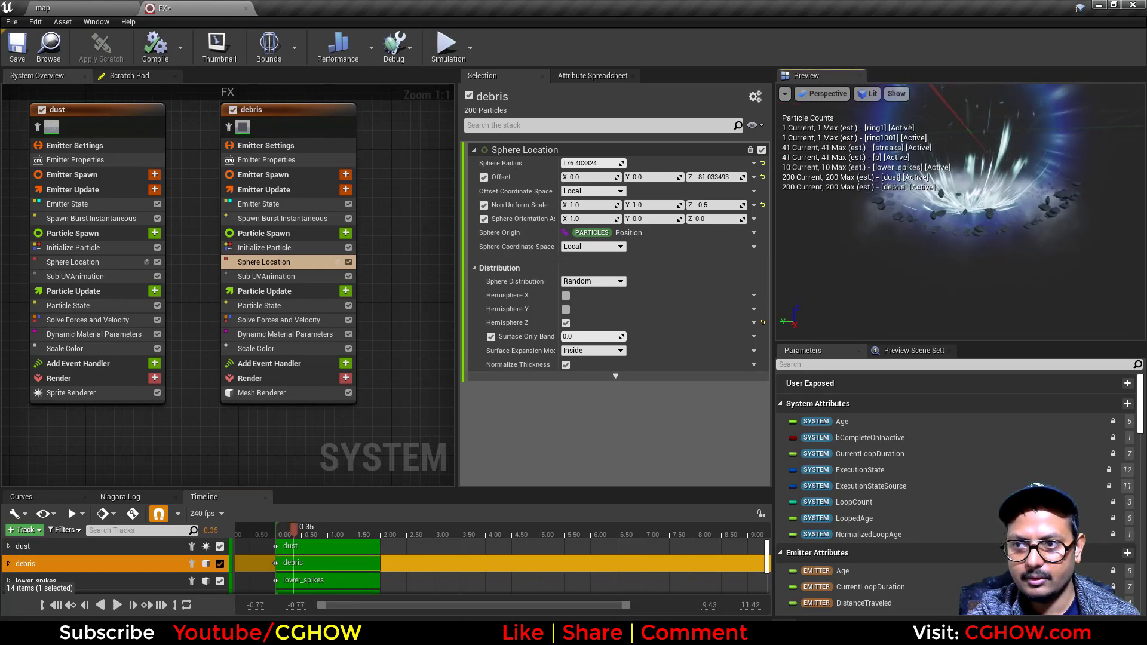
{"action": "left_click", "coordinate": [258, 349]}
{"action": "key", "text": "Delete"}
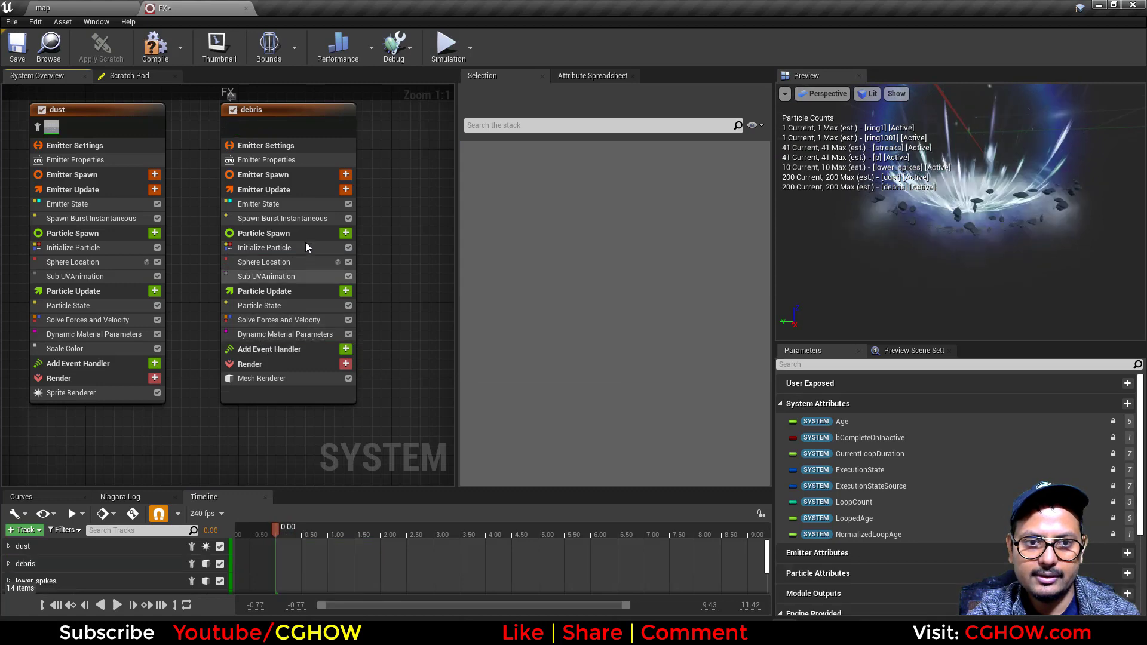
Step: In the debris Sphere Location, disable the surface-only band, with Z offset about -59.34 and sphere radius about 156.37
{"action": "left_click", "coordinate": [271, 249]}
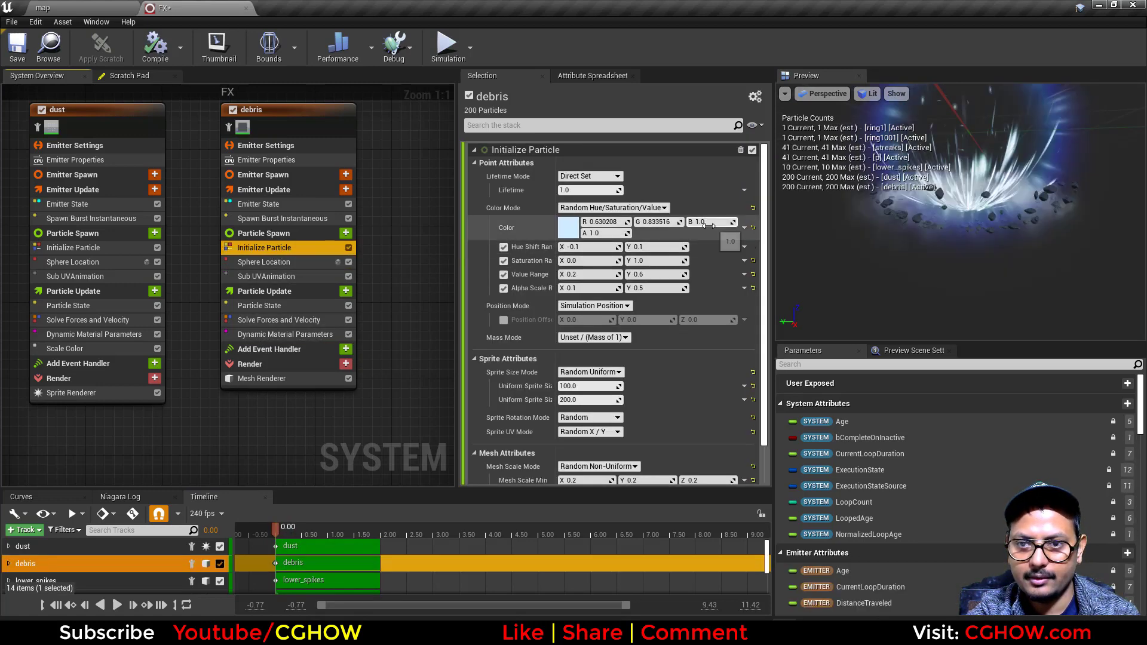
{"action": "left_click", "coordinate": [292, 264]}
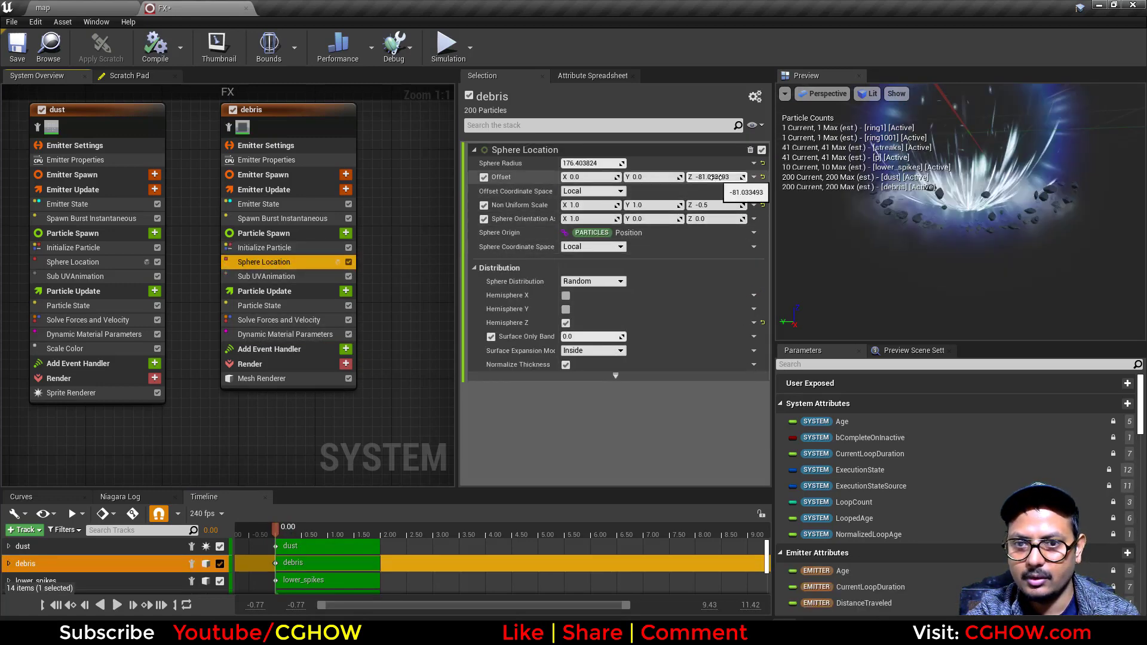
{"action": "left_click", "coordinate": [491, 337]}
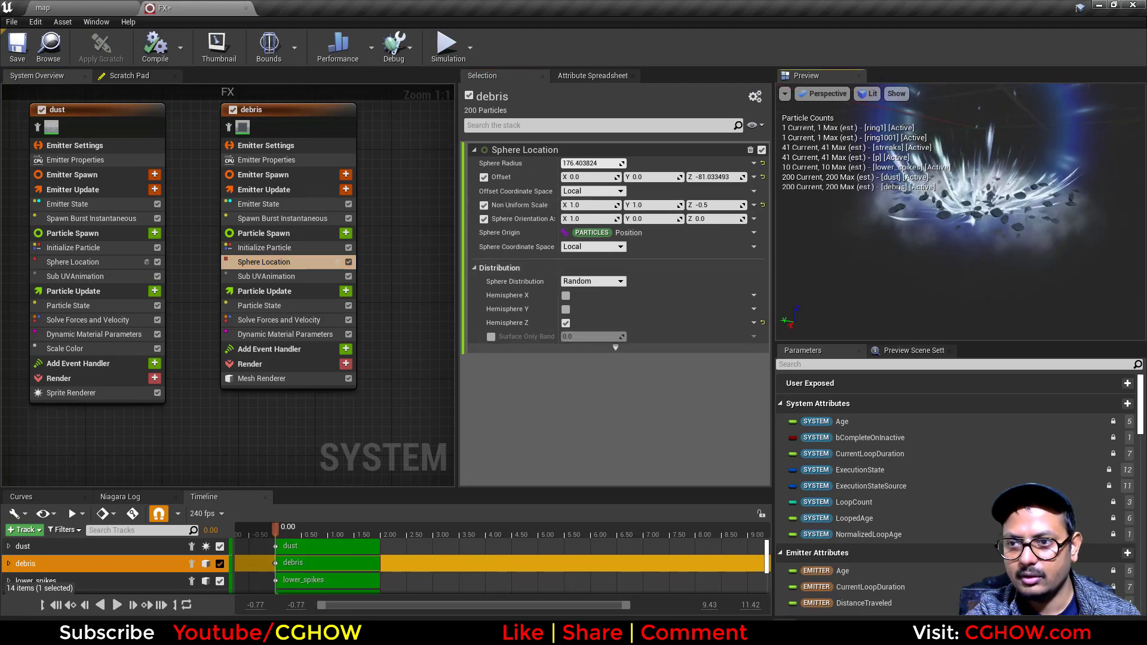
{"action": "left_click_drag", "start_coordinate": [714, 176], "coordinate": [728, 177]}
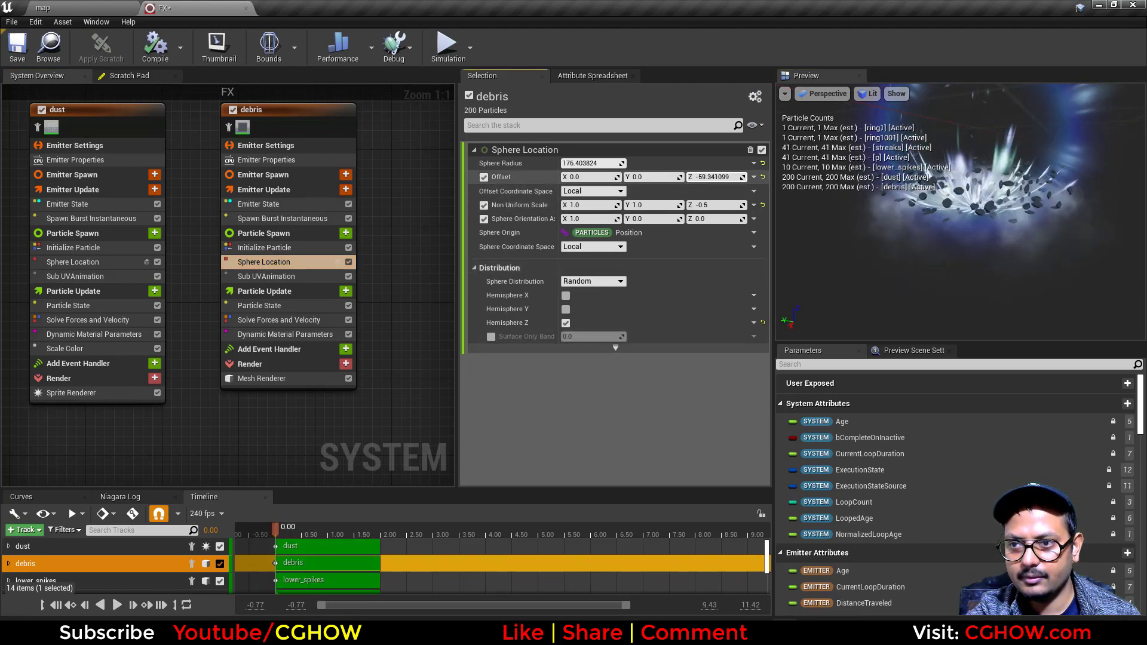
{"action": "left_click_drag", "start_coordinate": [601, 163], "coordinate": [583, 163]}
{"action": "left_click_drag", "start_coordinate": [1047, 267], "coordinate": [1016, 257]}
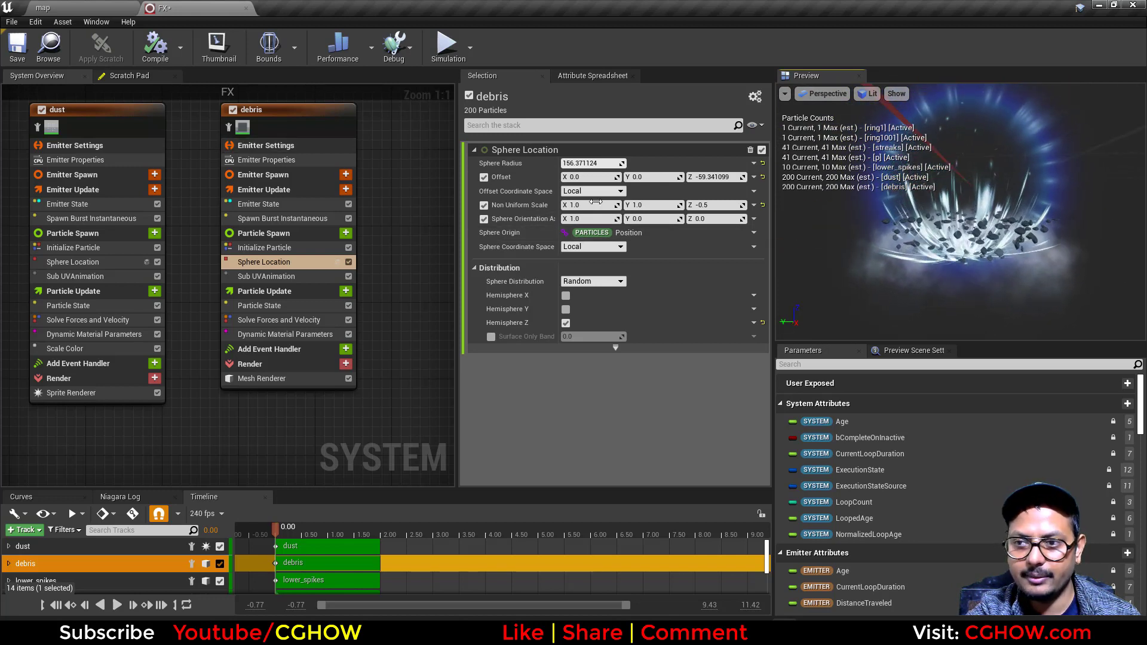
Step: Add a Set Particles Position module at the end of the debris emitter's Particle Spawn stage
{"action": "left_click", "coordinate": [345, 233]}
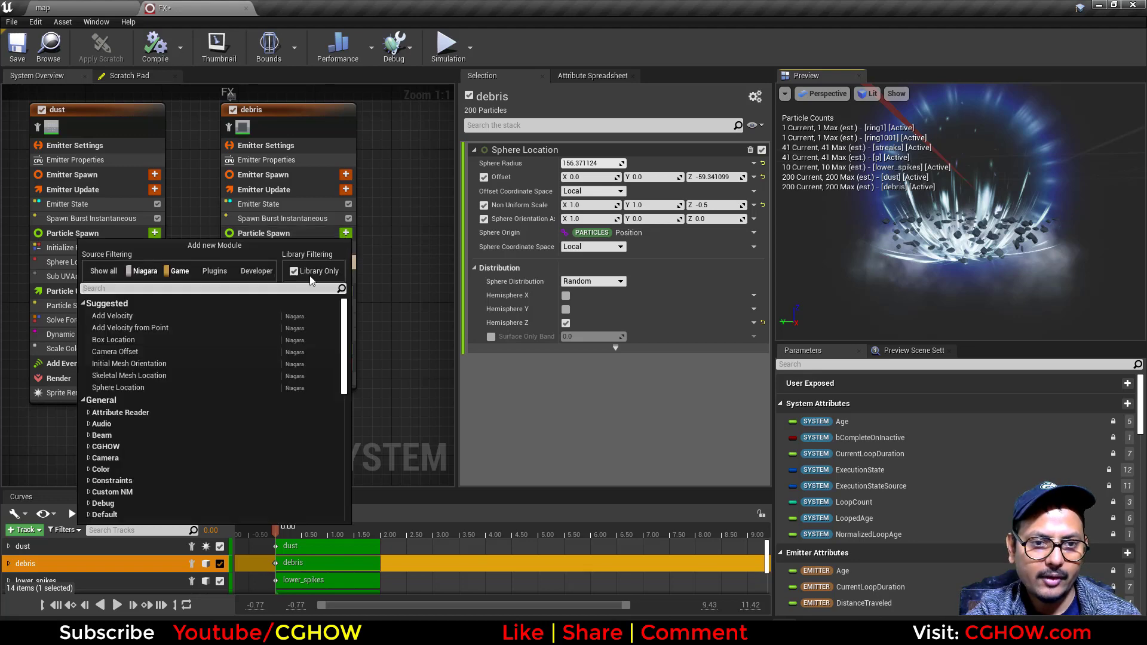
{"action": "left_click", "coordinate": [332, 120]}
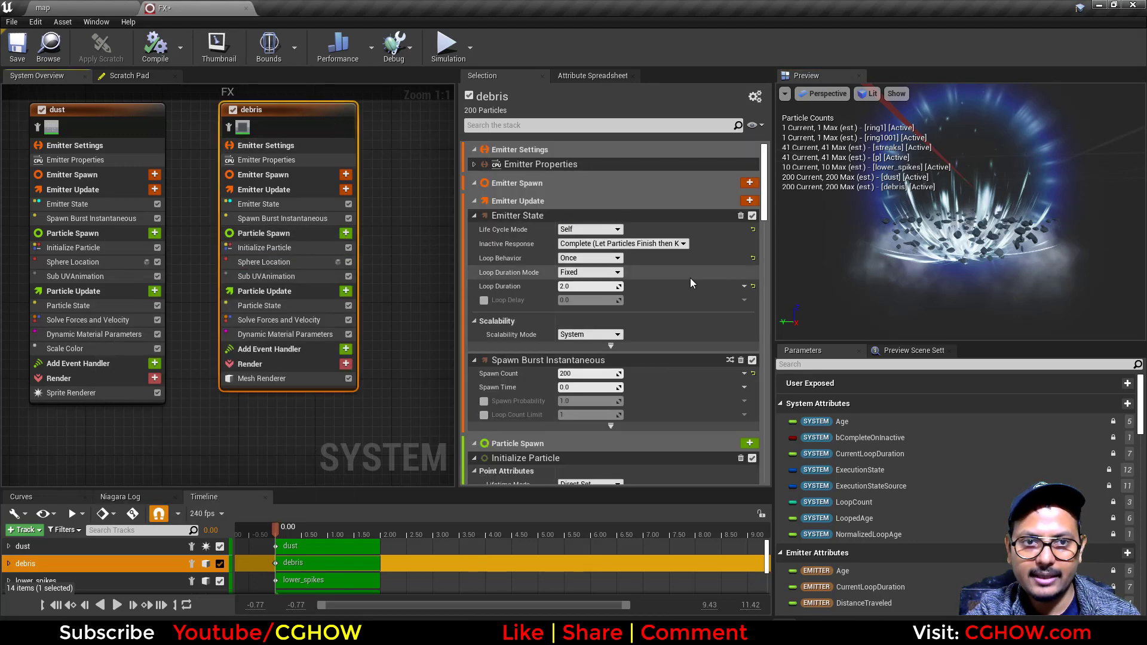
{"action": "left_click", "coordinate": [860, 365]}
{"action": "type", "text": "pos"}
{"action": "left_click_drag", "start_coordinate": [851, 403], "coordinate": [289, 281]}
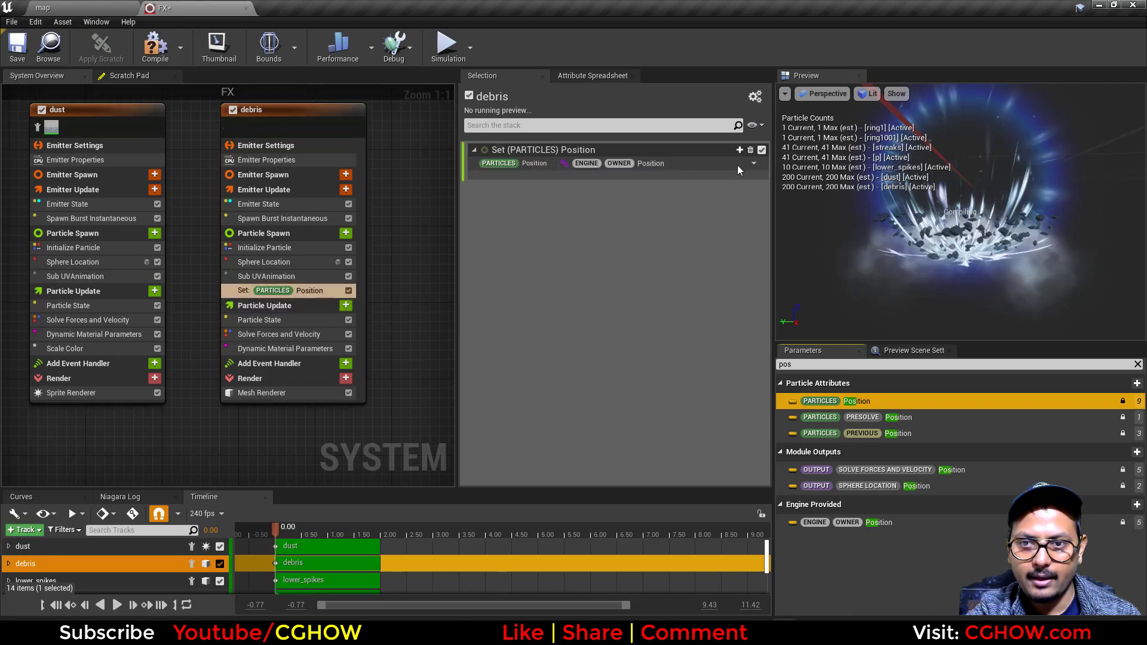
Step: Drive the debris particle position with an Add Vector input and link its B value to Particles Position
{"action": "left_click", "coordinate": [758, 164]}
{"action": "type", "text": "add"}
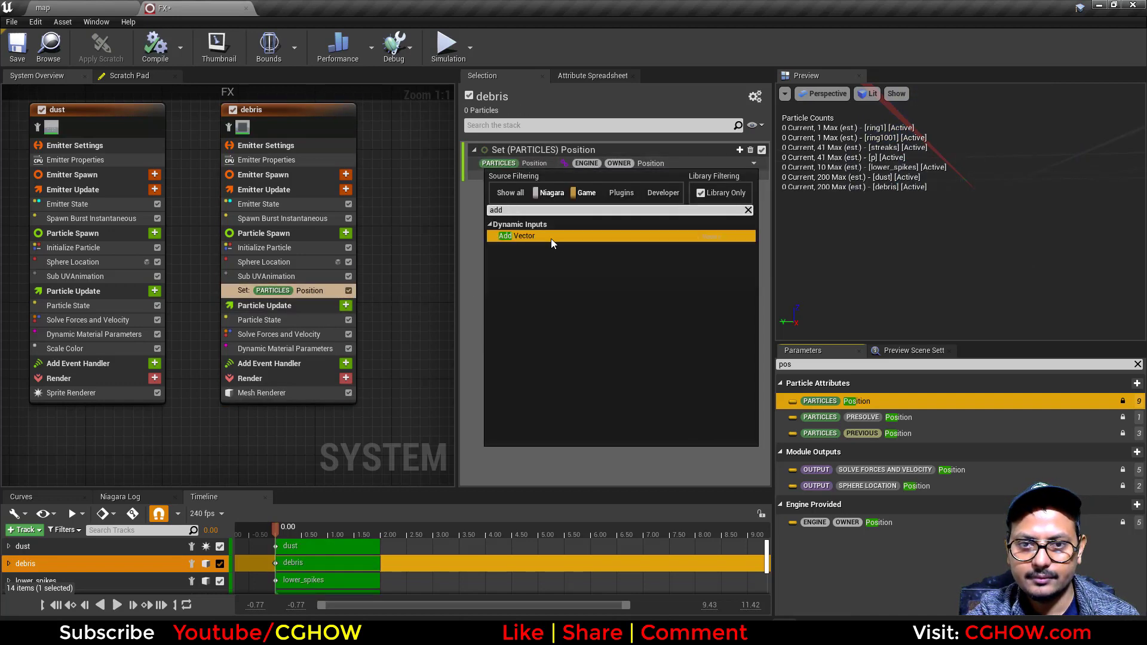
{"action": "left_click", "coordinate": [551, 239]}
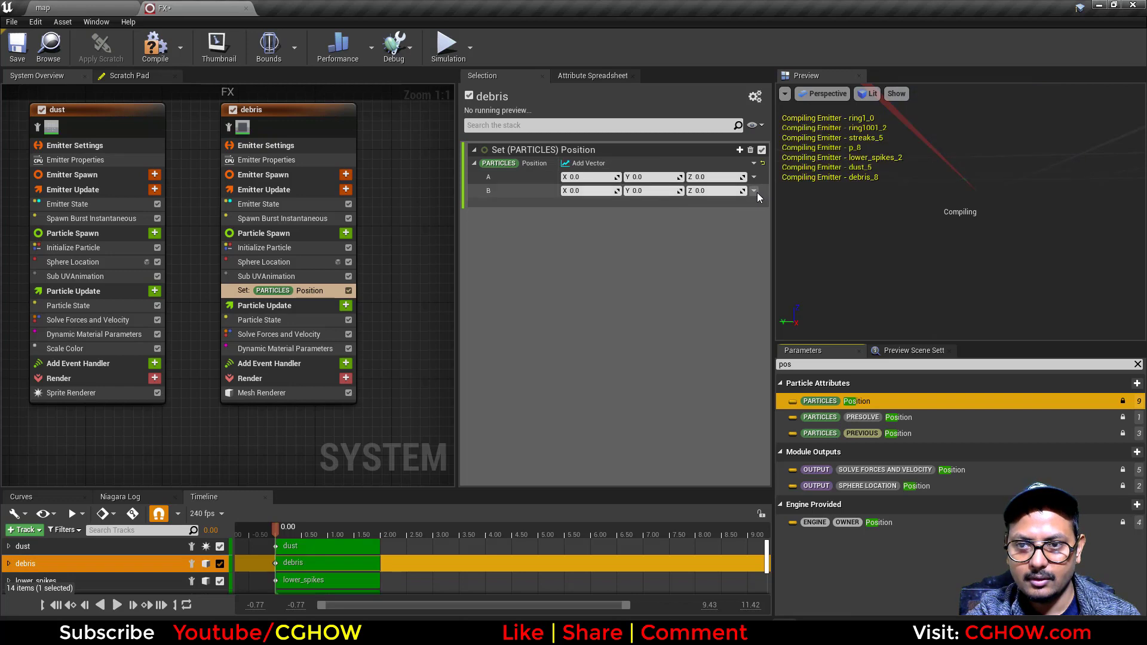
{"action": "left_click", "coordinate": [757, 192]}
{"action": "left_click", "coordinate": [876, 400]}
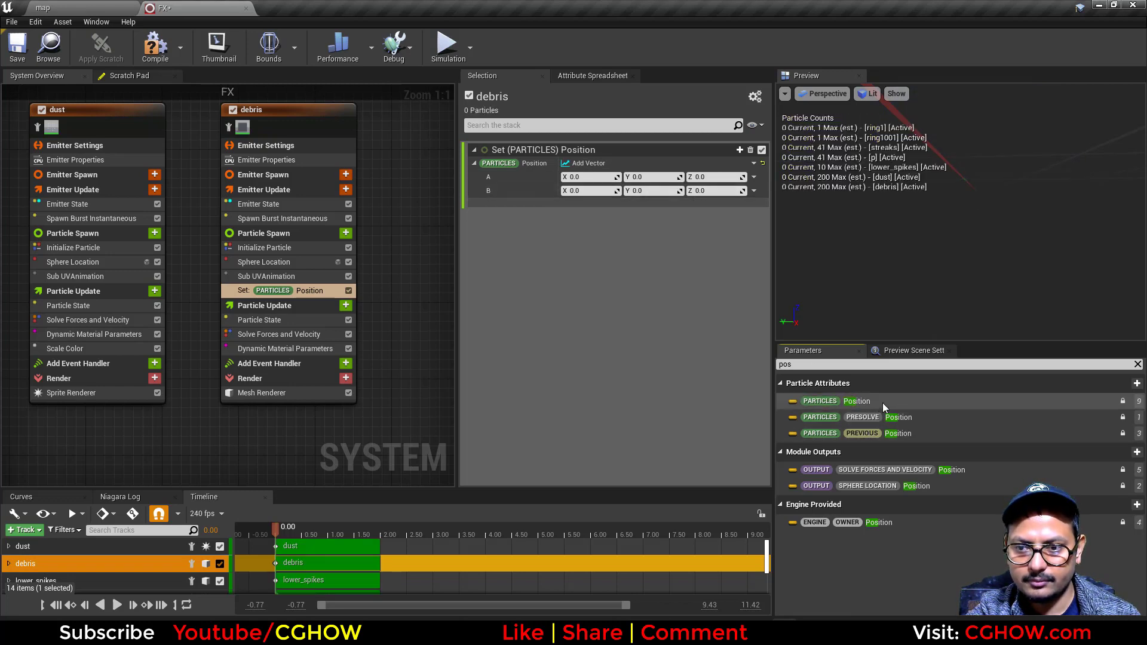
{"action": "left_click_drag", "start_coordinate": [874, 399], "coordinate": [644, 194]}
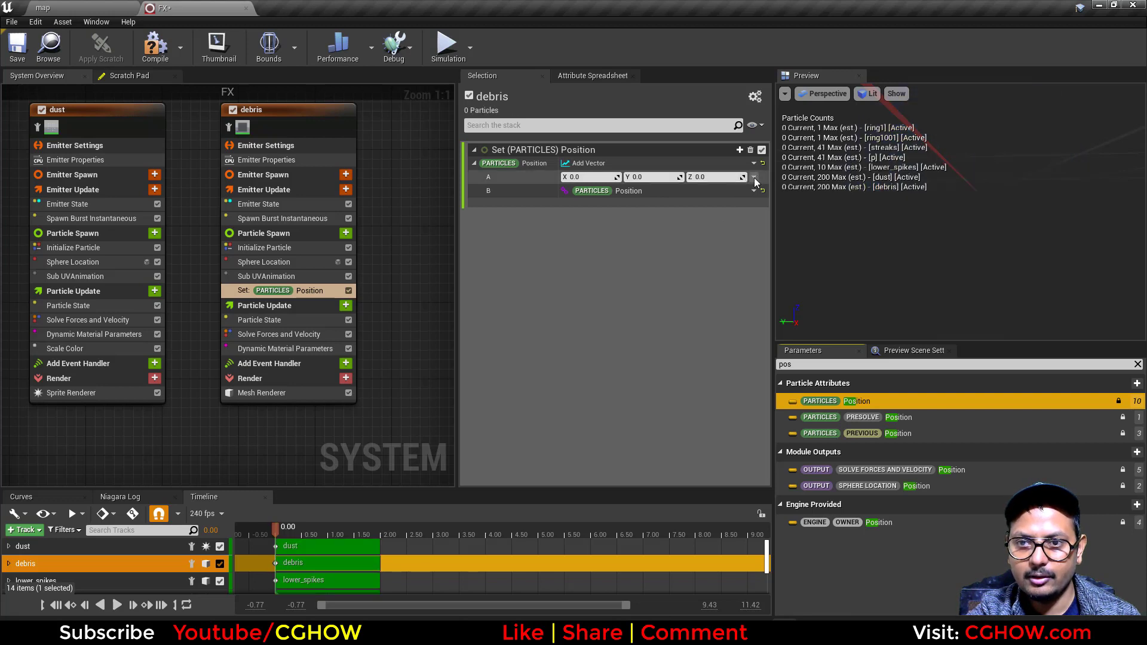
Step: Assign a Random Range Vector to the Add Vector's A value and set its maximum Z to 20
{"action": "left_click", "coordinate": [754, 178]}
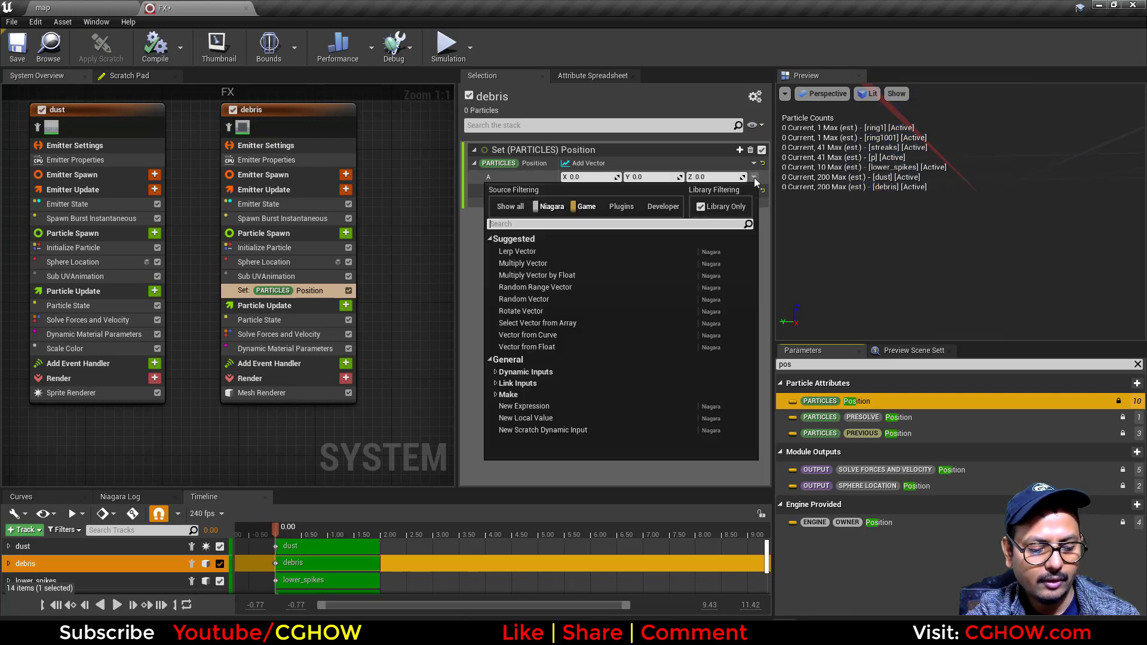
{"action": "type", "text": "u"}
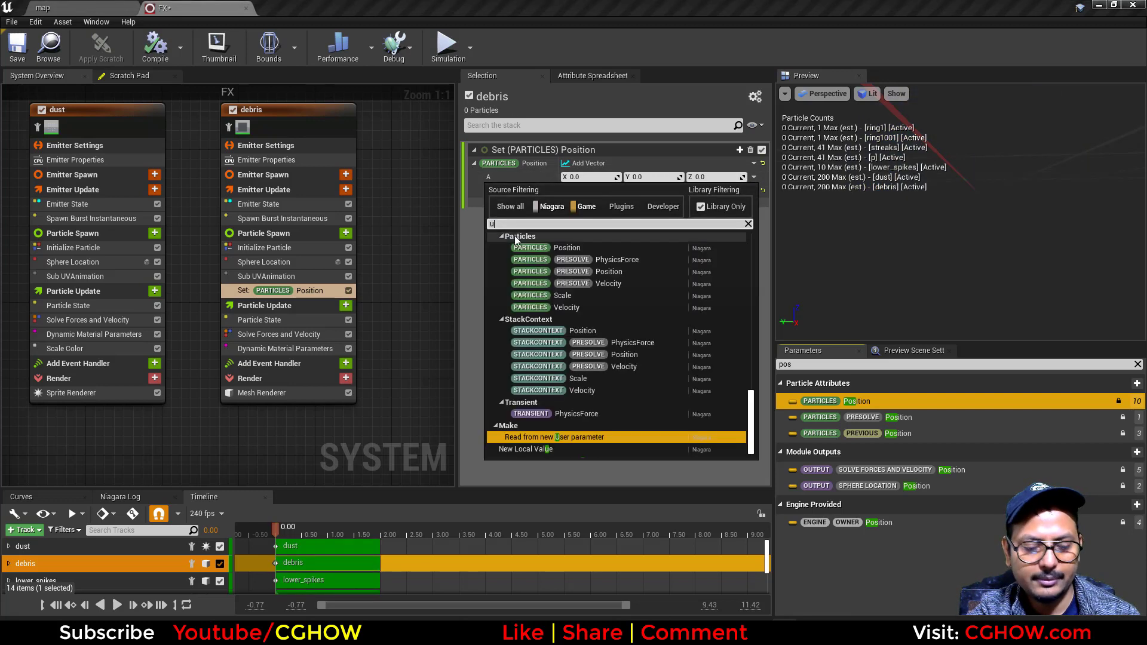
{"action": "key", "text": "BackSpace"}
{"action": "left_click", "coordinate": [551, 250]}
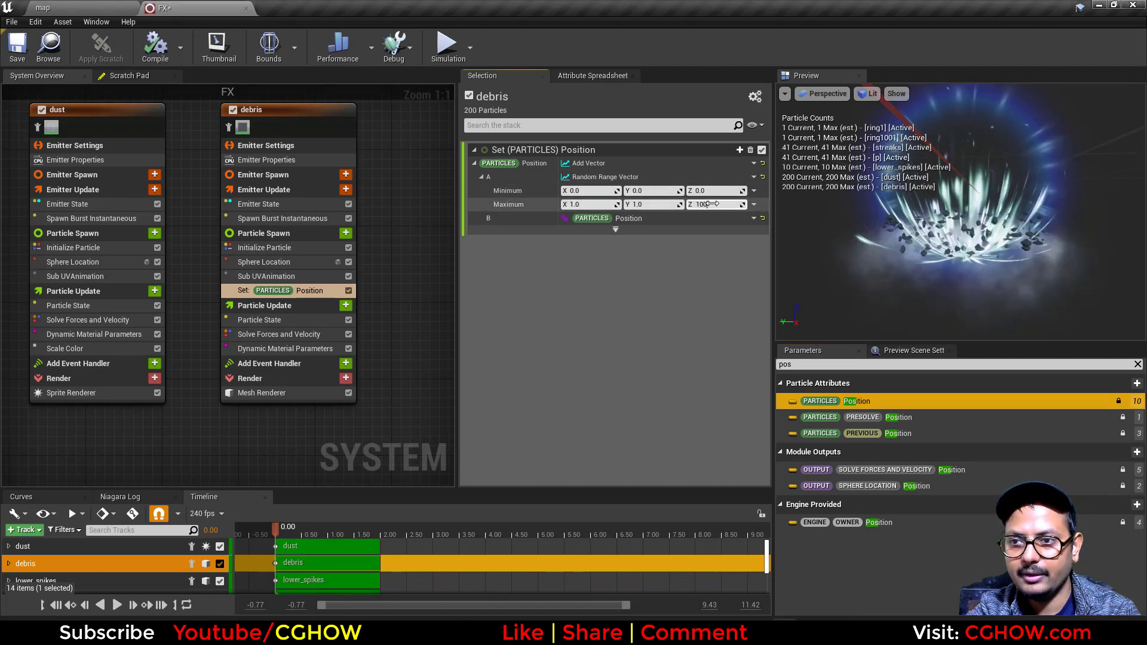
{"action": "left_click", "coordinate": [711, 203]}
{"action": "type", "text": "20"}
{"action": "key", "text": "Return"}
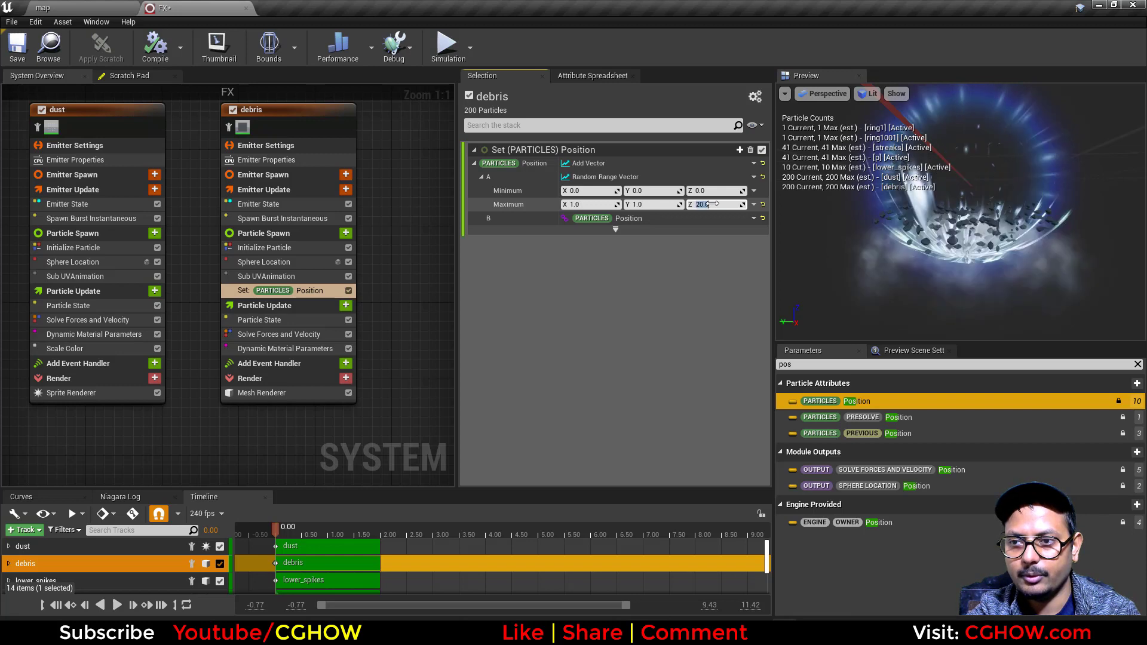
Step: Set the debris position's random vector range to minimum X and Y -10 and maximum X 10, Y 10, Z 30
{"action": "left_click", "coordinate": [653, 205]}
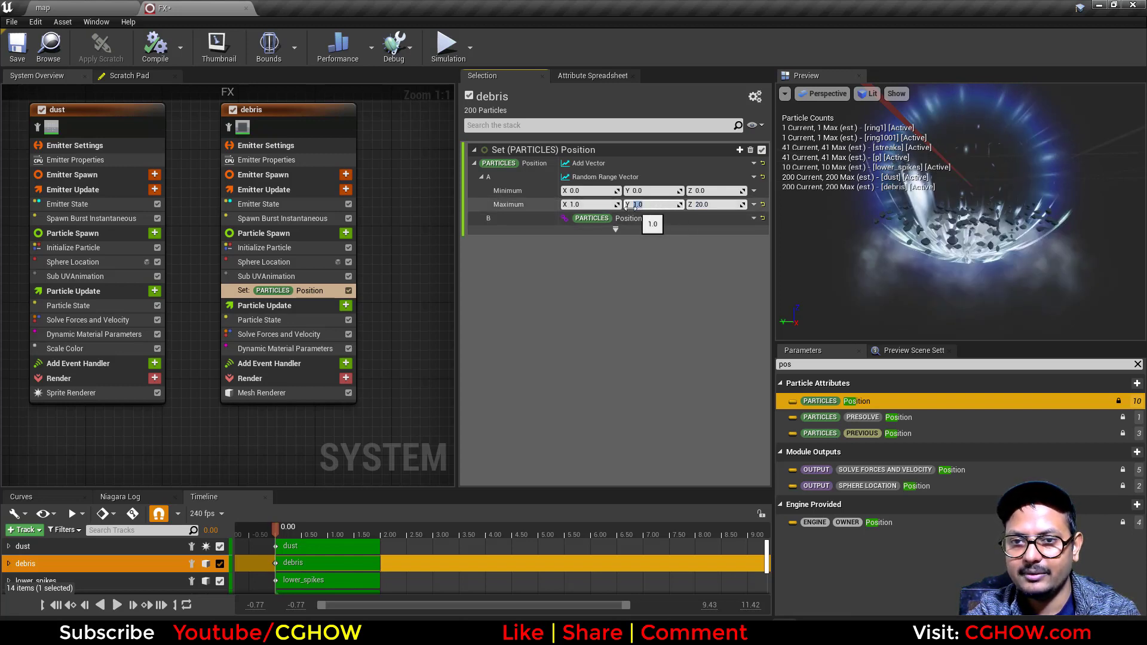
{"action": "type", "text": "10"}
{"action": "left_click", "coordinate": [653, 190]}
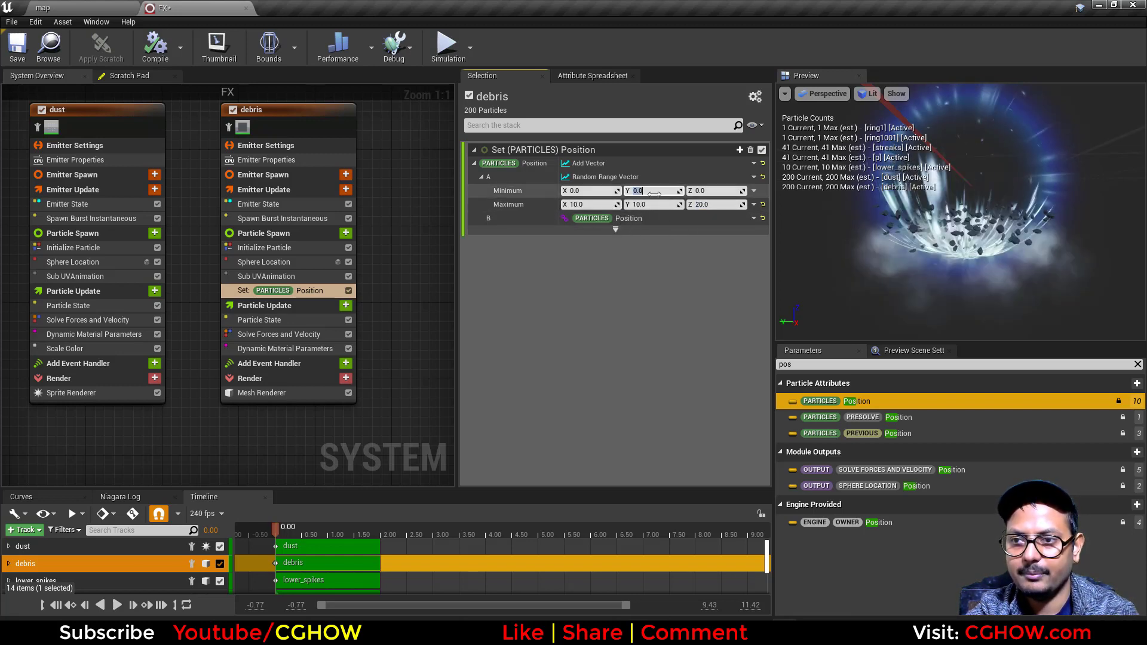
{"action": "type", "text": "-10"}
{"action": "left_click", "coordinate": [591, 191]}
{"action": "type", "text": "-10"}
{"action": "left_click", "coordinate": [717, 204]}
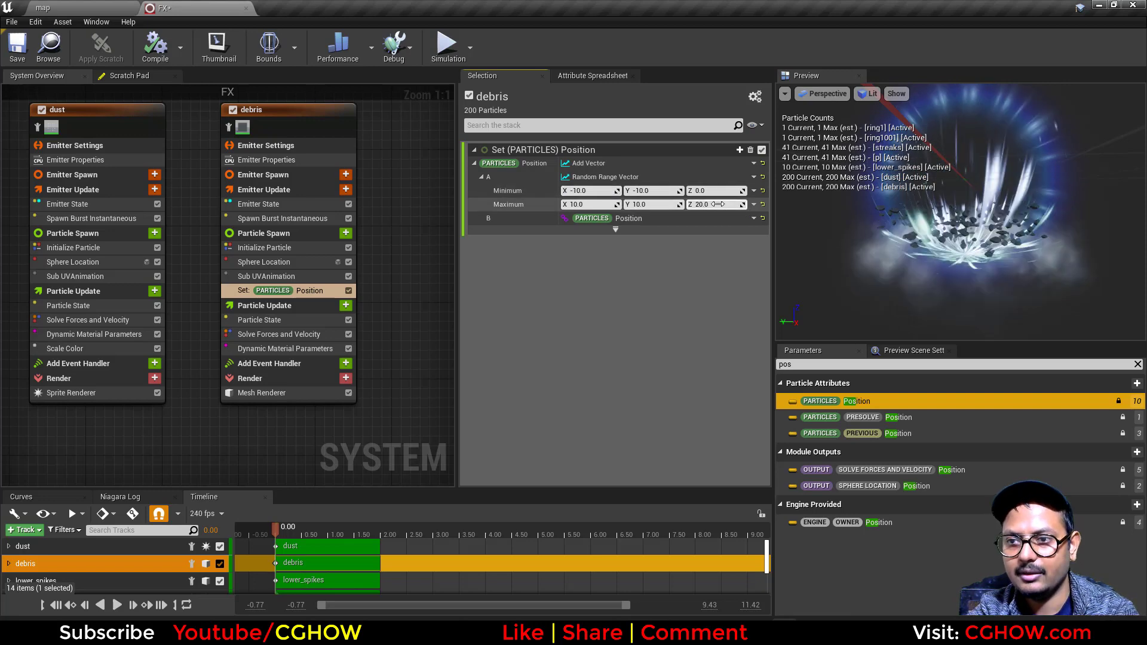
{"action": "type", "text": "30"}
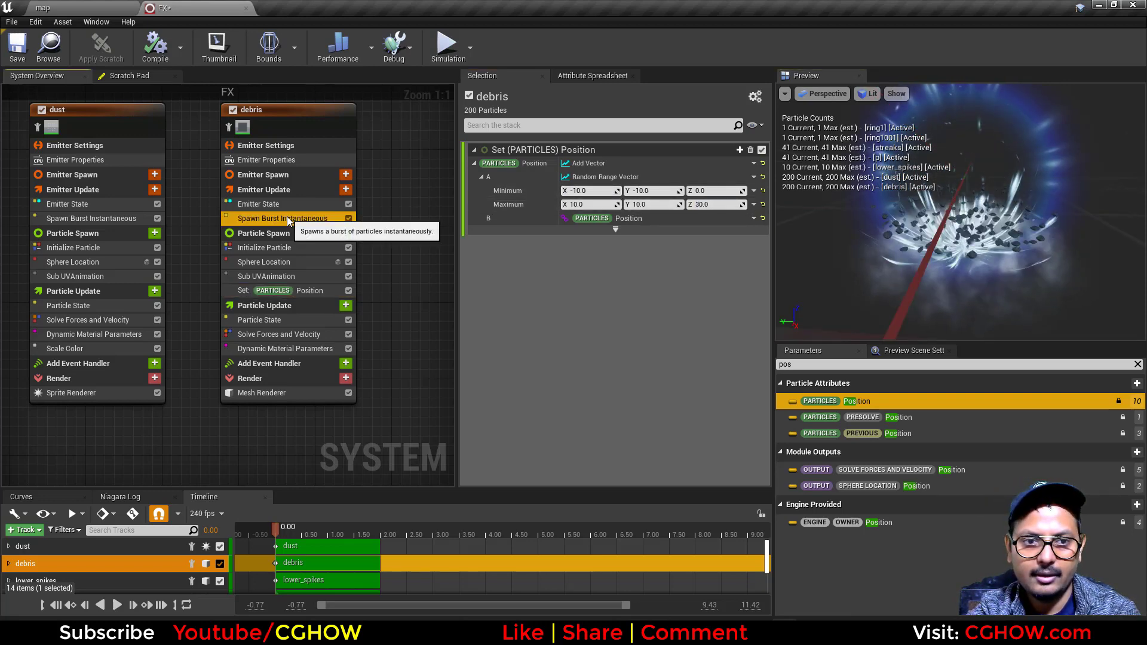
Step: Set the debris emitter's Spawn Burst Instantaneous count to 100
{"action": "left_click", "coordinate": [284, 218]}
{"action": "left_click", "coordinate": [590, 163]}
{"action": "type", "text": "100"}
{"action": "key", "text": "Return"}
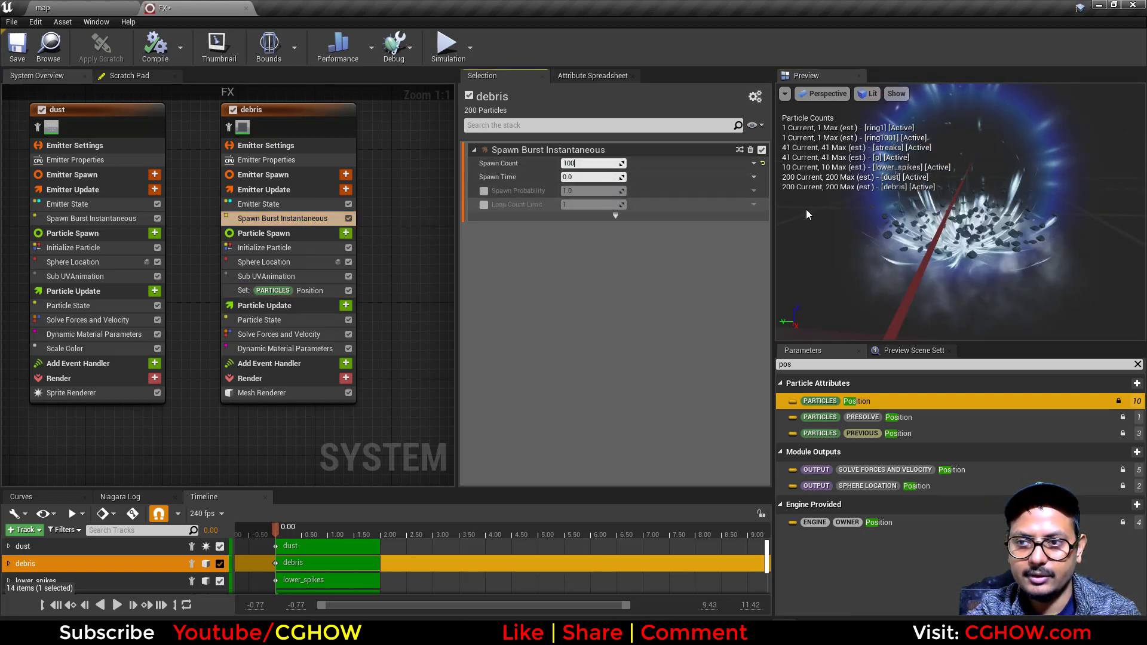
Step: Set the debris Mesh Scale Min to 0.1 on all three axes and check the effect in the map level
{"action": "left_click", "coordinate": [246, 248]}
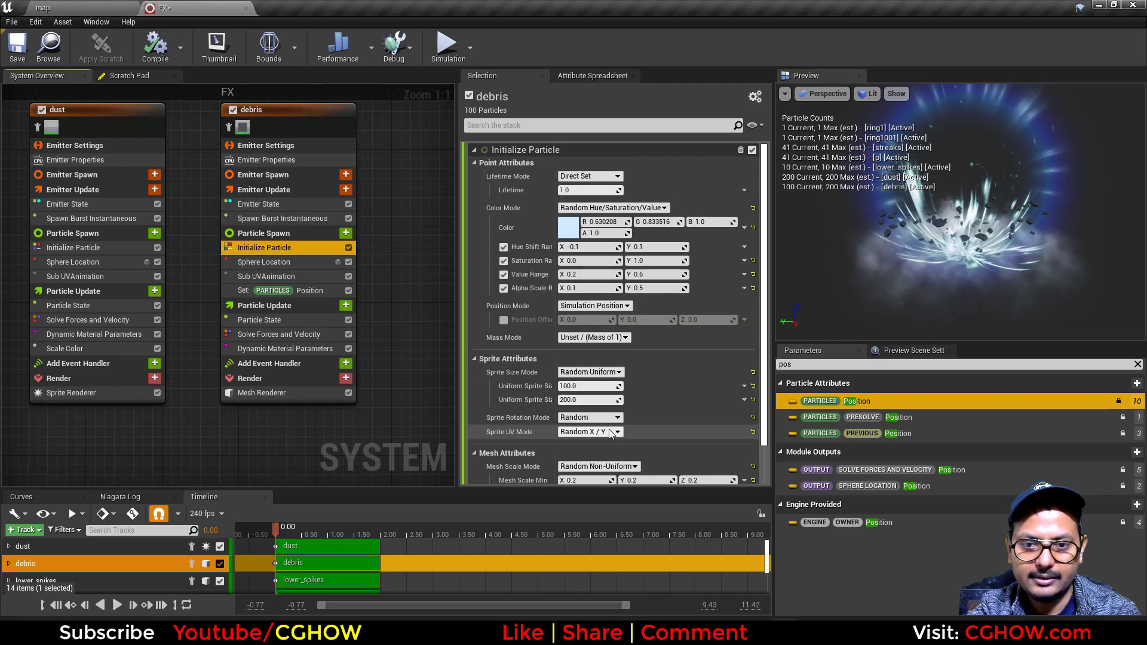
{"action": "scroll", "coordinate": [597, 359], "scroll_direction": "down", "scroll_amount": 3}
{"action": "left_click", "coordinate": [588, 449]}
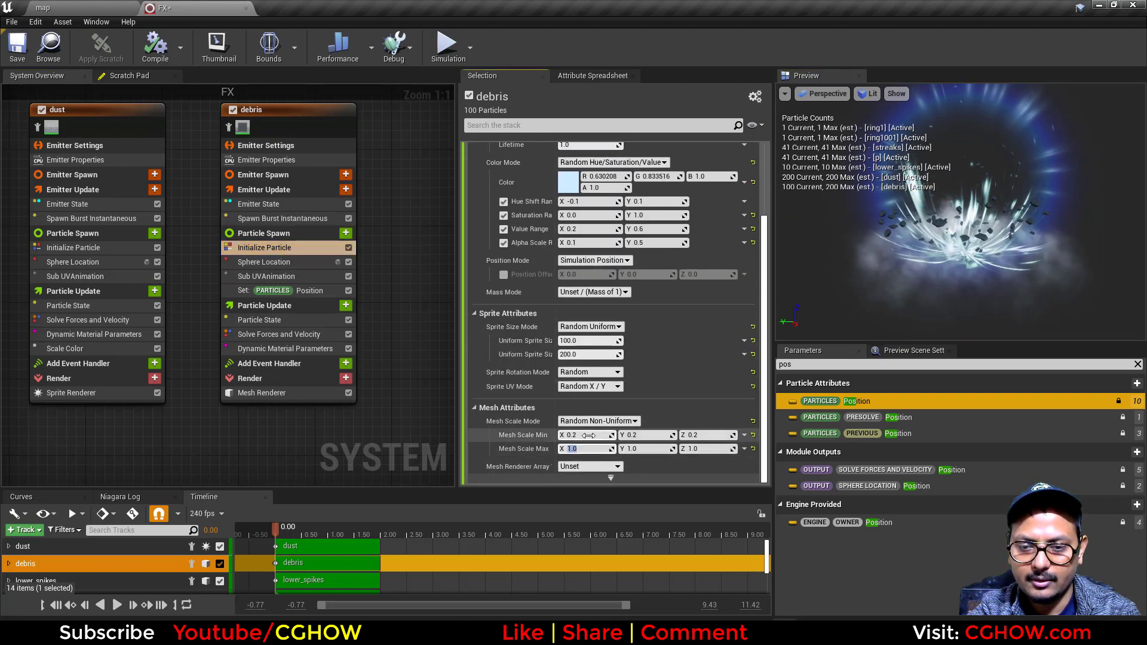
{"action": "left_click", "coordinate": [647, 435]}
{"action": "type", "text": ".1"}
{"action": "left_click", "coordinate": [691, 435]}
{"action": "type", "text": ".1"}
{"action": "left_click", "coordinate": [969, 227]}
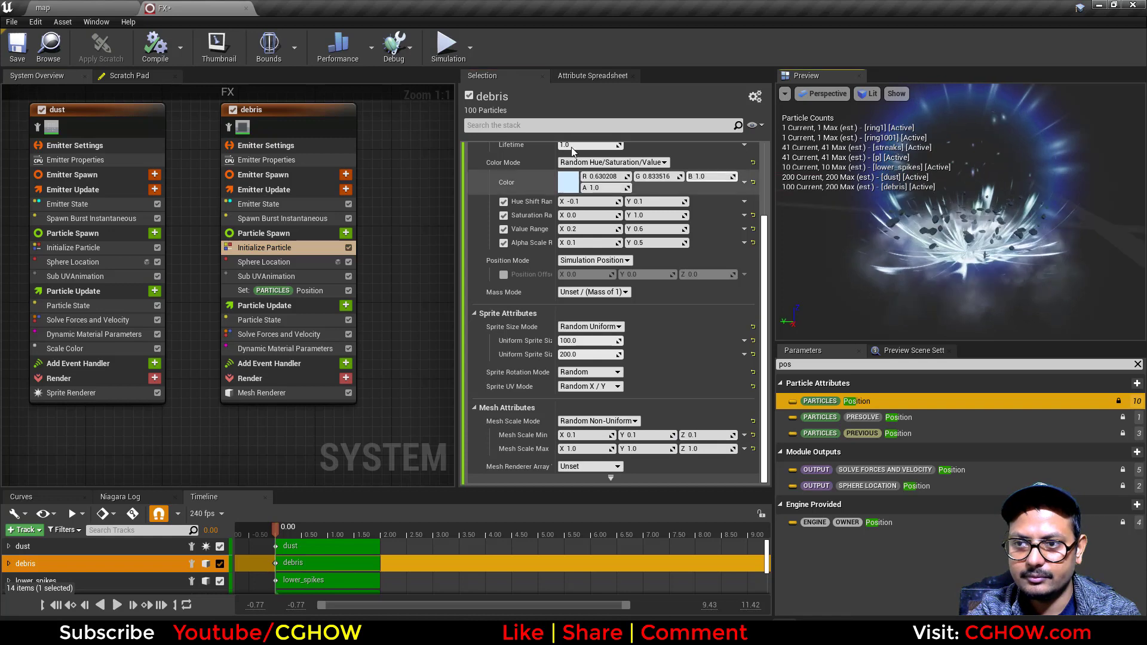
{"action": "left_click", "coordinate": [54, 6]}
{"action": "left_click", "coordinate": [204, 6]}
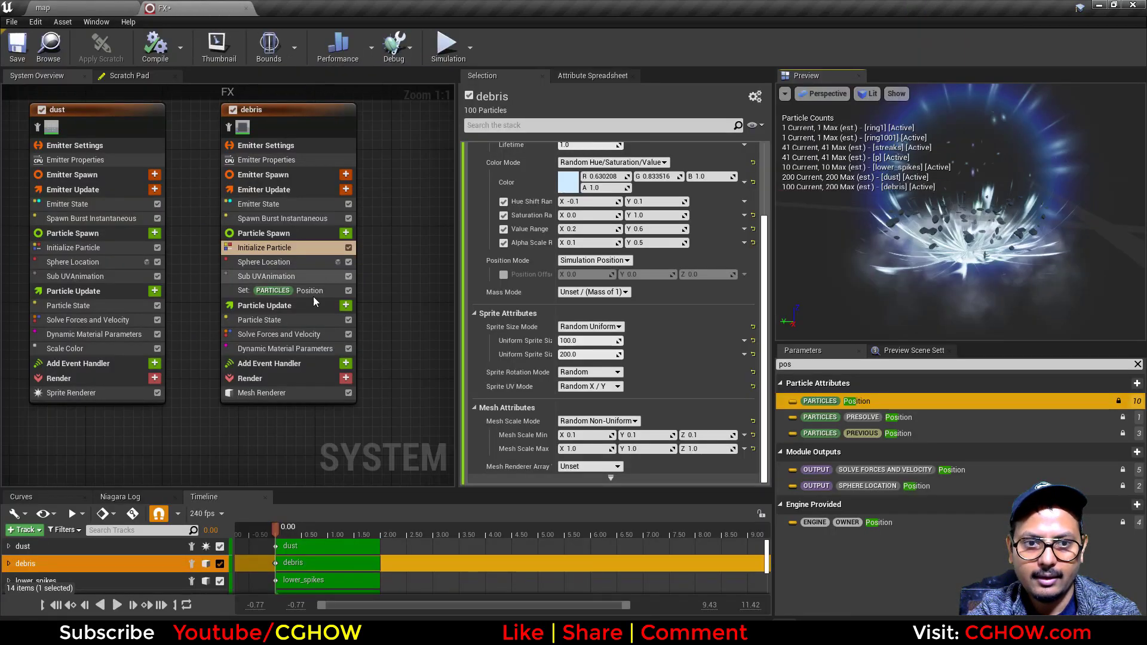
Step: Reduce the debris burst's Spawn Count to 50 and check the result in the map level
{"action": "left_click", "coordinate": [292, 218]}
{"action": "left_click", "coordinate": [570, 163]}
{"action": "type", "text": "50"}
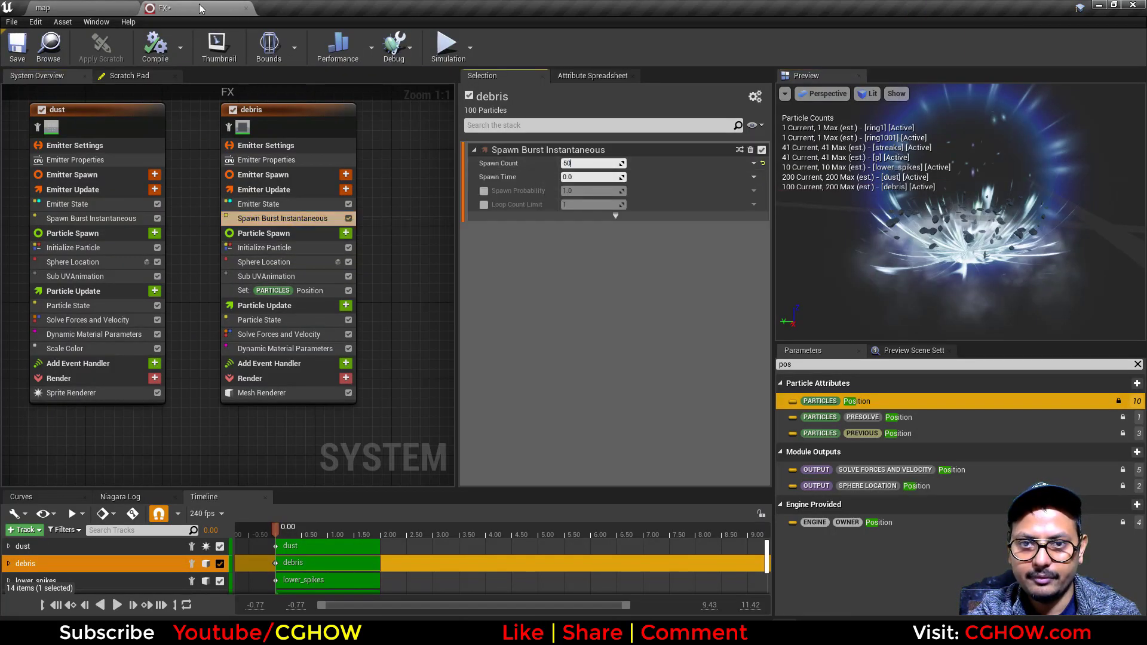
{"action": "left_click", "coordinate": [102, 7]}
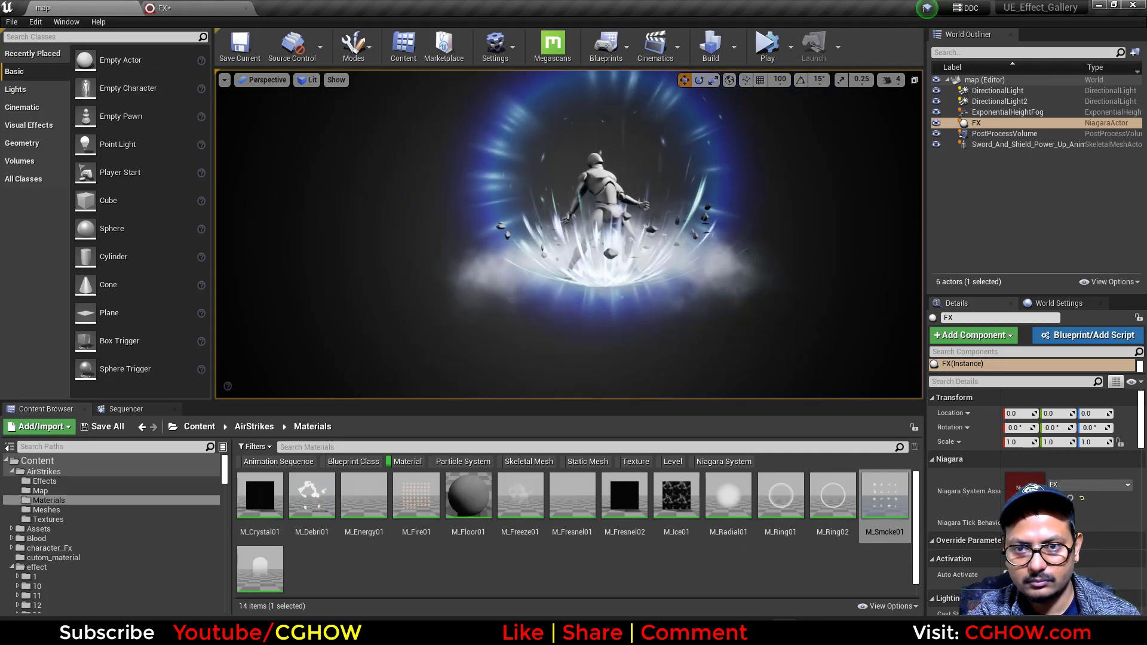
{"action": "left_click", "coordinate": [206, 7]}
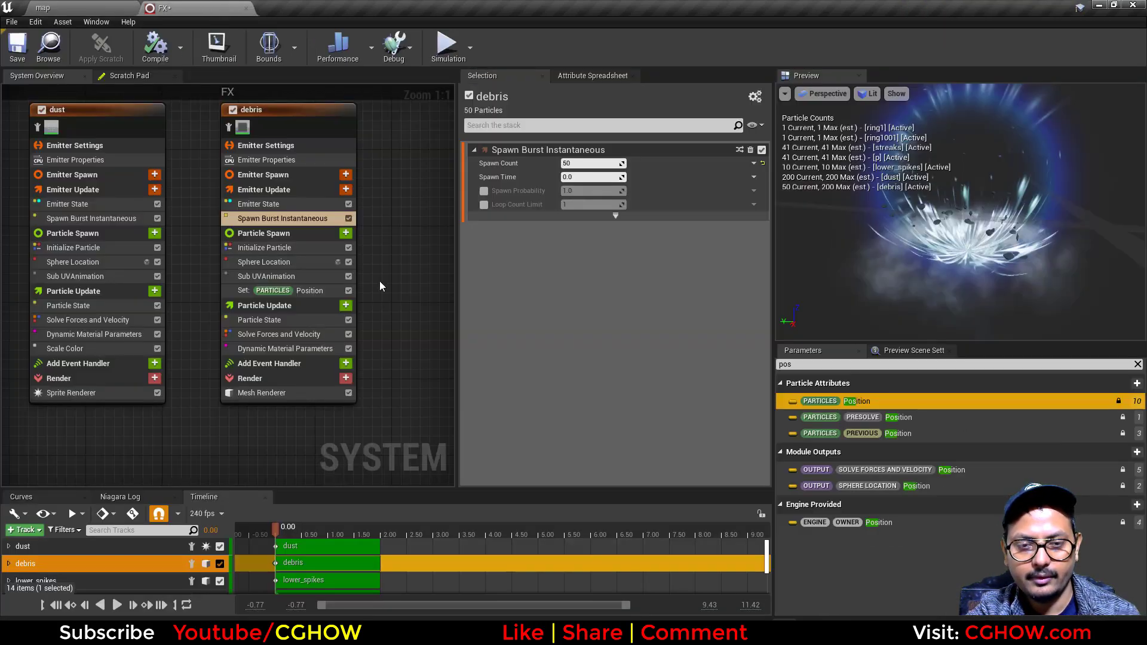
Step: Set the debris Mesh Scale Max to 0.5 on all three axes in Initialize Particle
{"action": "left_click", "coordinate": [290, 247]}
{"action": "scroll", "coordinate": [658, 392], "scroll_direction": "down", "scroll_amount": 5}
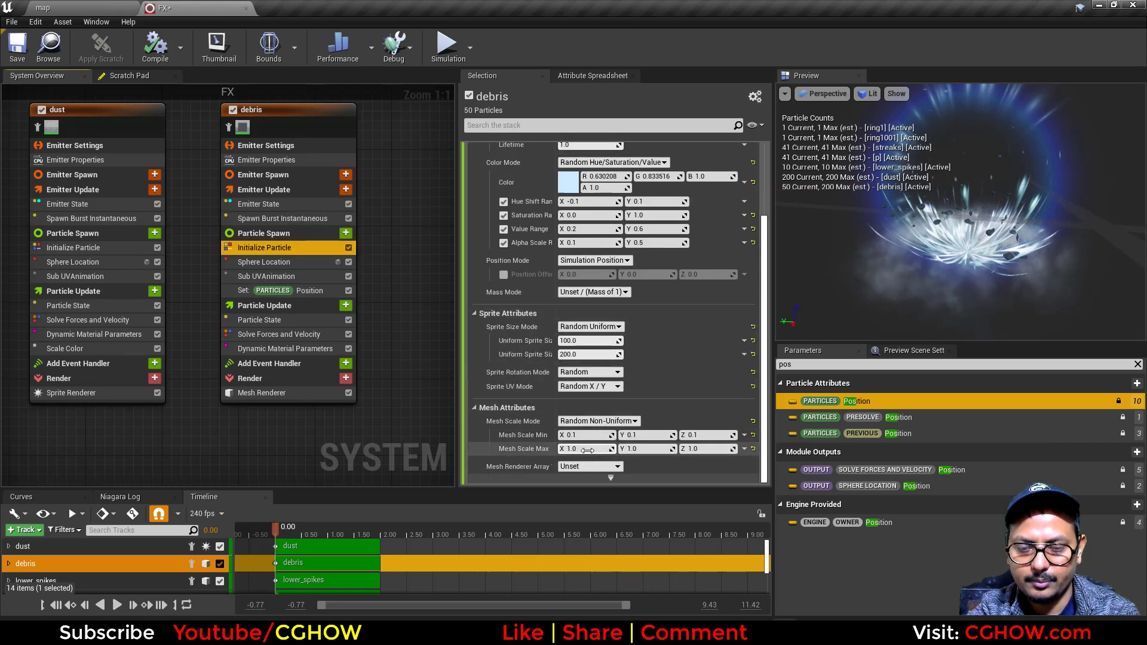
{"action": "left_click", "coordinate": [587, 451]}
{"action": "type", "text": ".2"}
{"action": "left_click", "coordinate": [651, 450]}
{"action": "type", "text": "."}
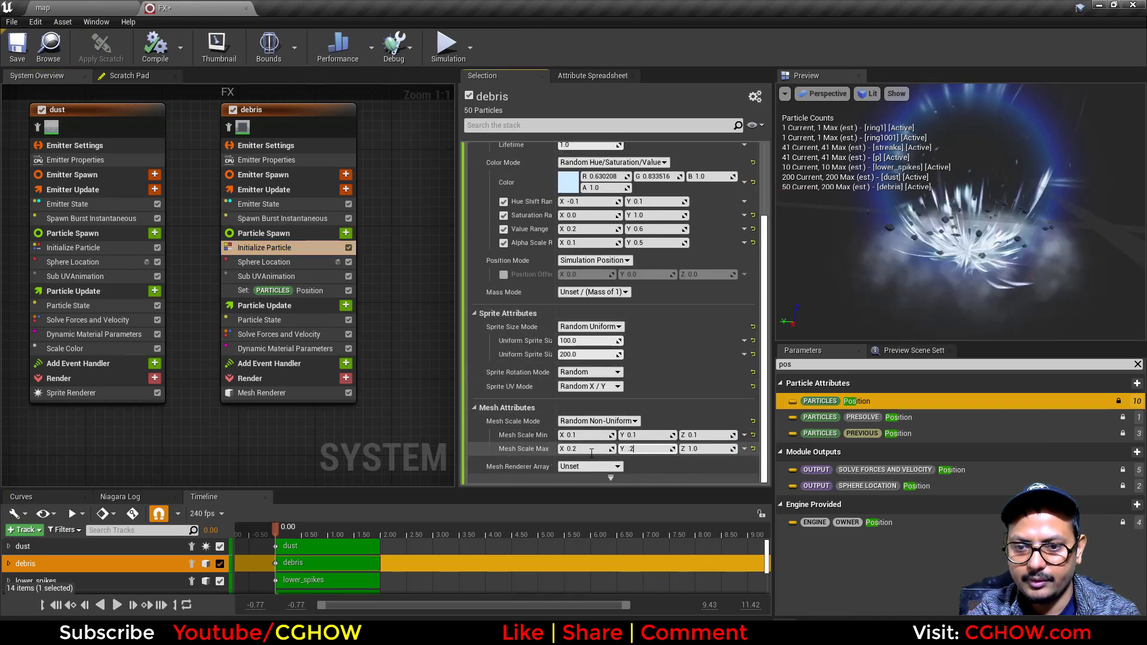
{"action": "type", "text": "5"}
{"action": "key", "text": "Return"}
{"action": "left_click", "coordinate": [699, 449]}
{"action": "type", "text": ".5"}
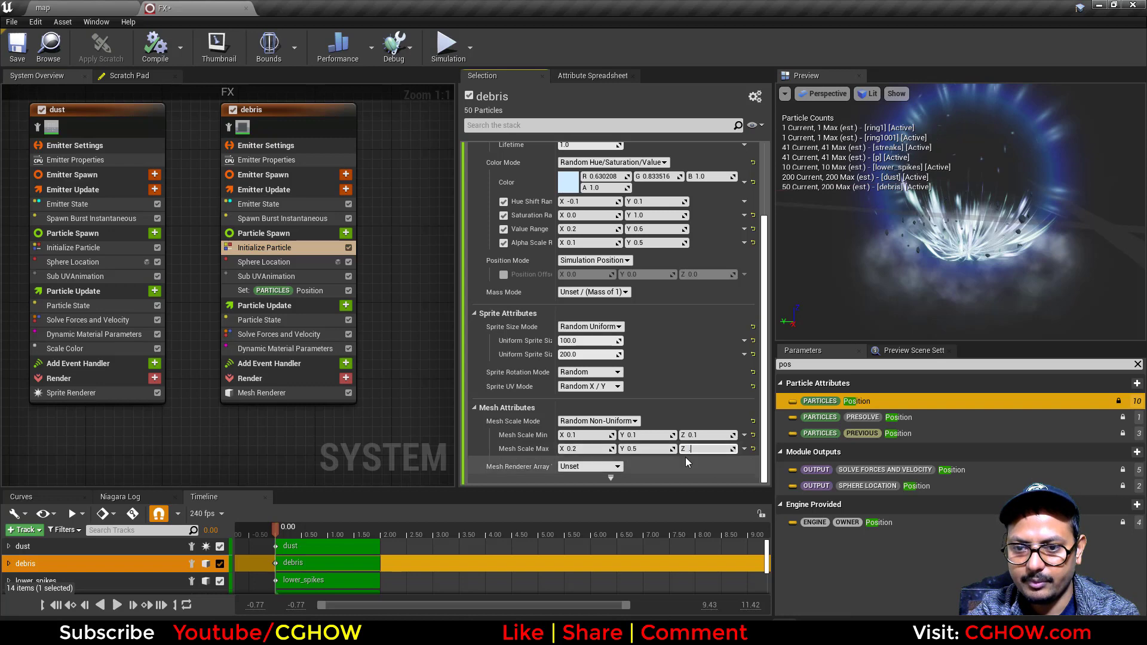
{"action": "key", "text": "Return"}
{"action": "type", "text": ".5"}
{"action": "key", "text": "Return"}
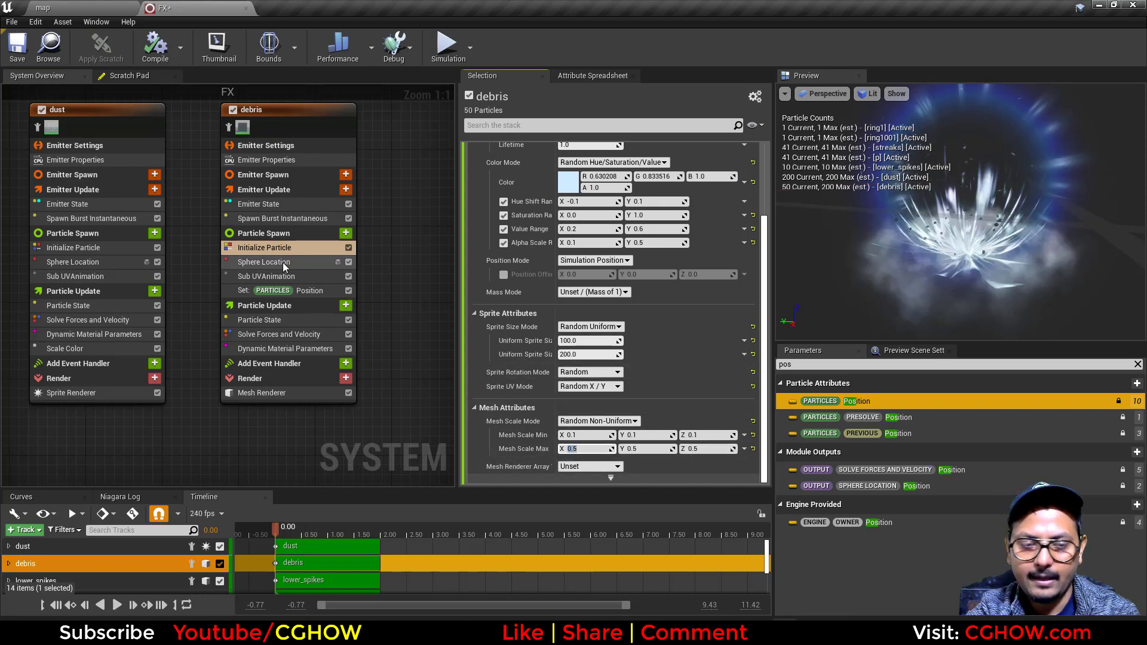
Step: Add Initial Mesh Orientation to the debris Particle Spawn stage, with Orientation Vector and Axis disabled and Rotation enabled
{"action": "left_click", "coordinate": [346, 233]}
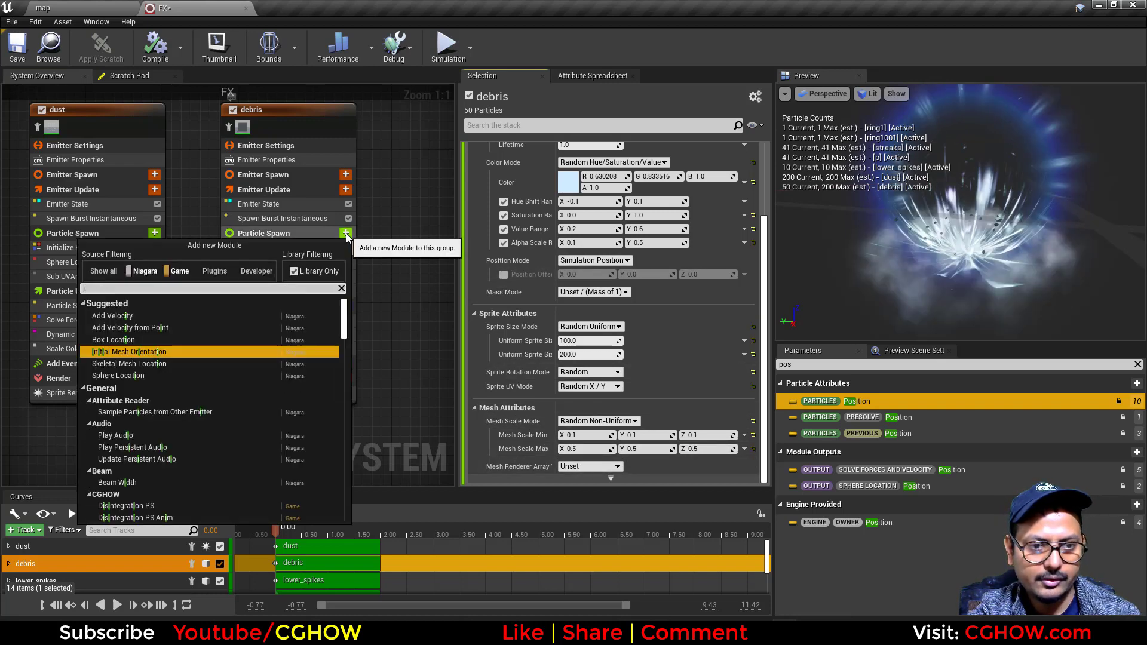
{"action": "left_click", "coordinate": [176, 317]}
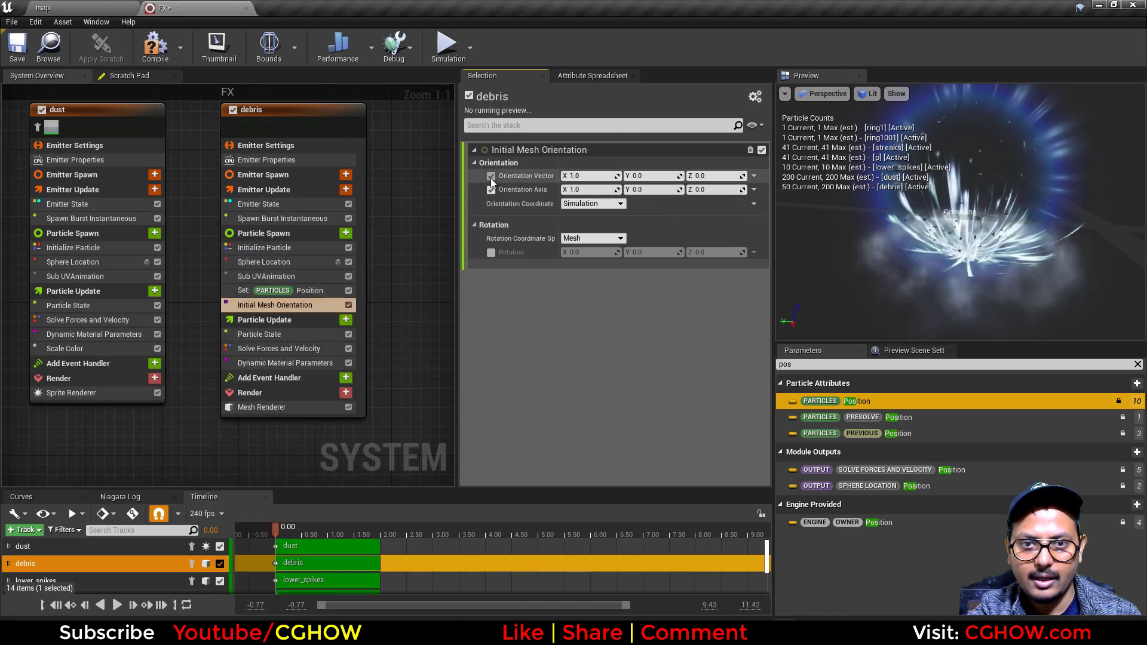
{"action": "left_click", "coordinate": [490, 252]}
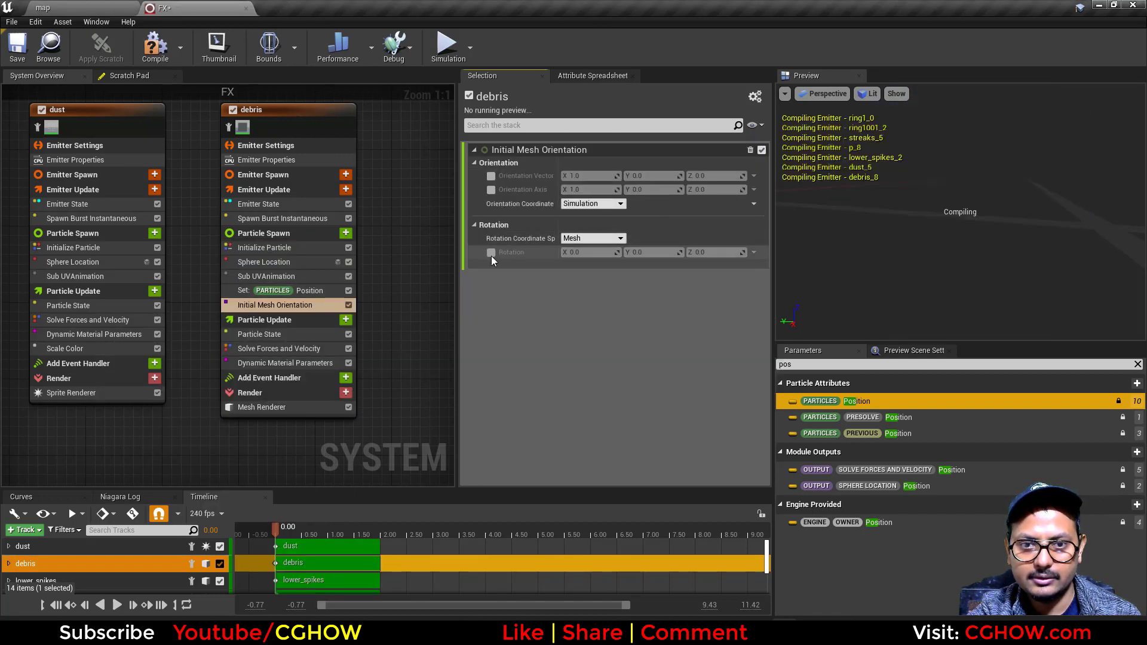
Step: Drive the debris mesh Rotation with a Random Range Vector whose minimum is -1 on all three axes
{"action": "left_click", "coordinate": [755, 252]}
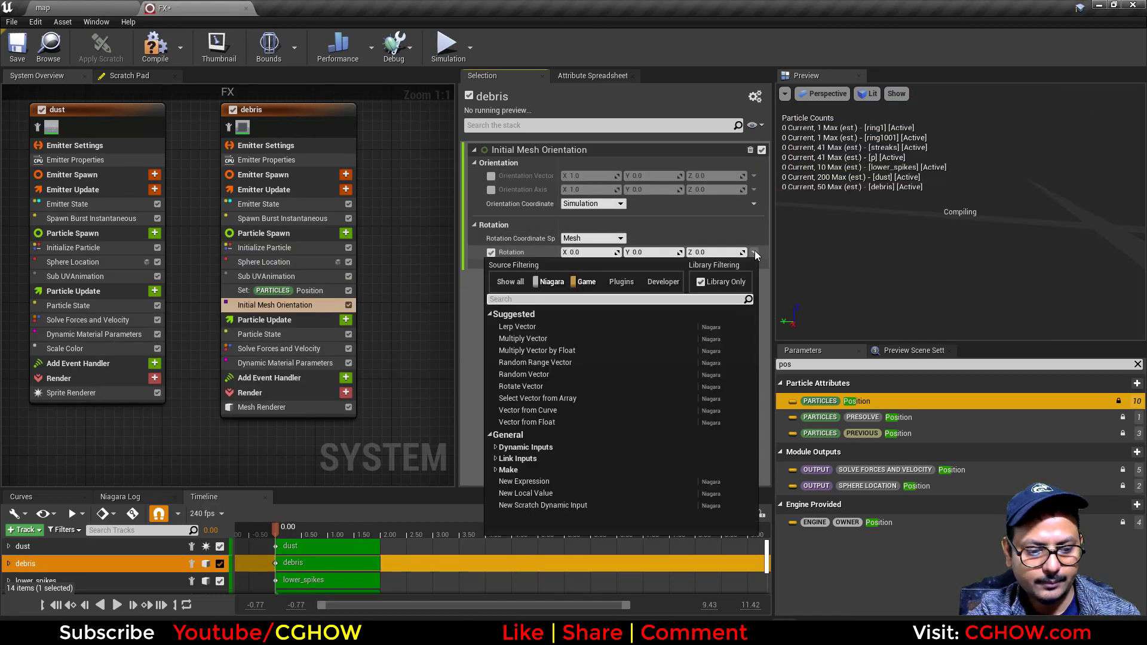
{"action": "type", "text": "uni"}
{"action": "left_click", "coordinate": [566, 327]}
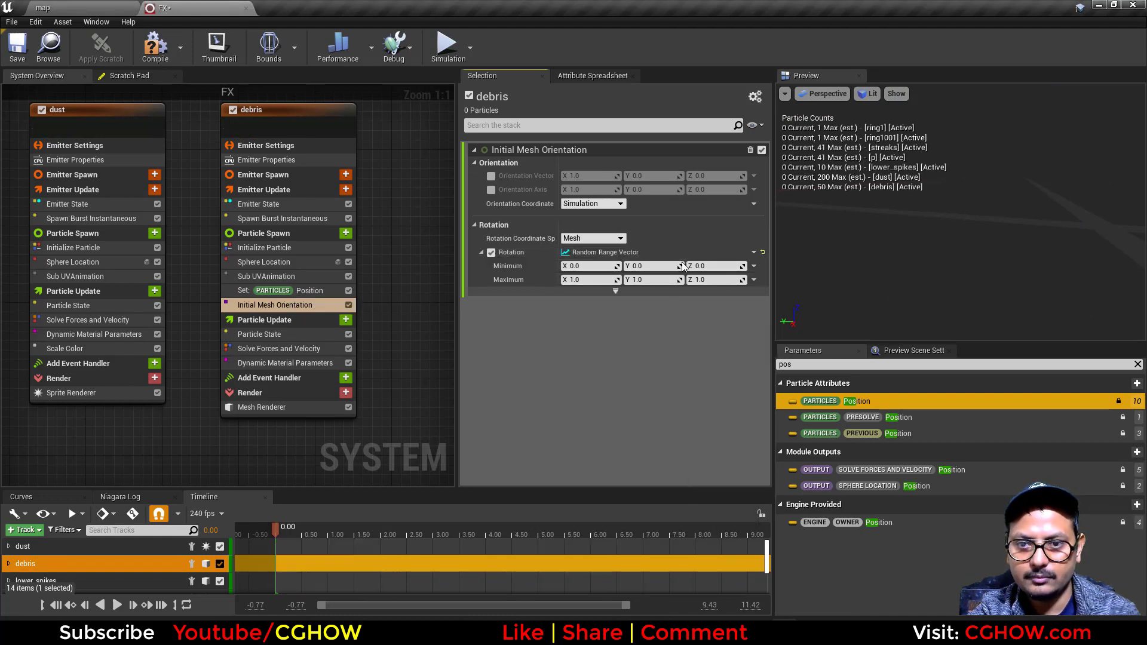
{"action": "type", "text": "-1"}
{"action": "left_click", "coordinate": [647, 266]}
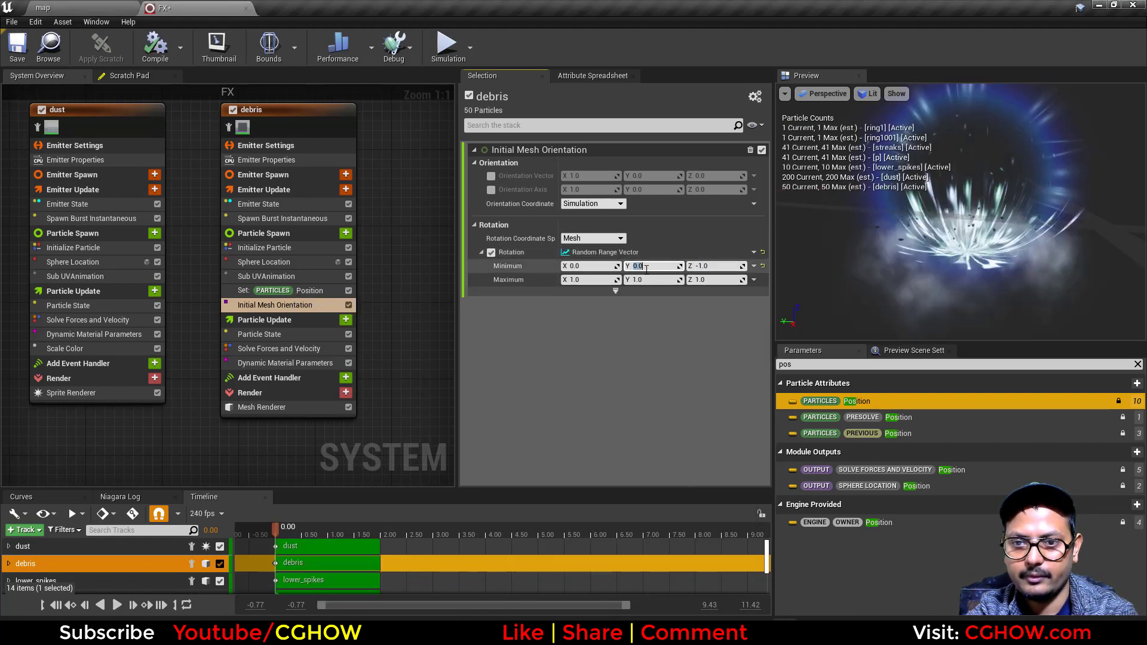
{"action": "left_click", "coordinate": [591, 266]}
{"action": "type", "text": "-1"}
{"action": "key", "text": "Return"}
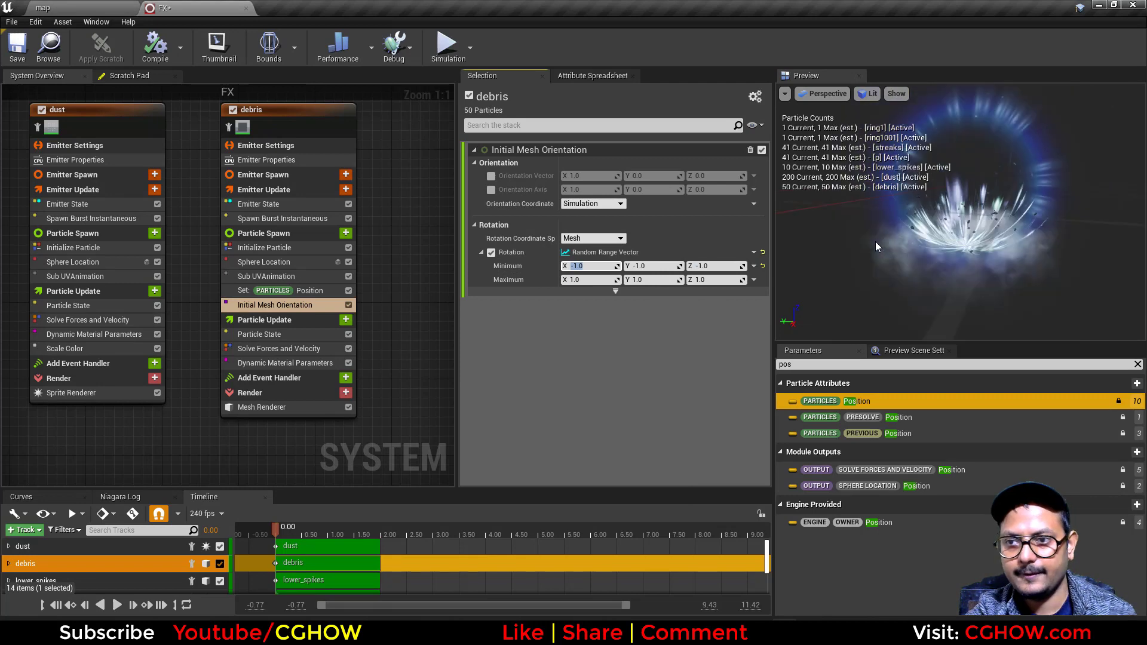
Step: Examine the complete aura around the character in the map level and compare it with the emitters in the FX system
{"action": "left_click", "coordinate": [921, 297]}
{"action": "left_click", "coordinate": [123, 5]}
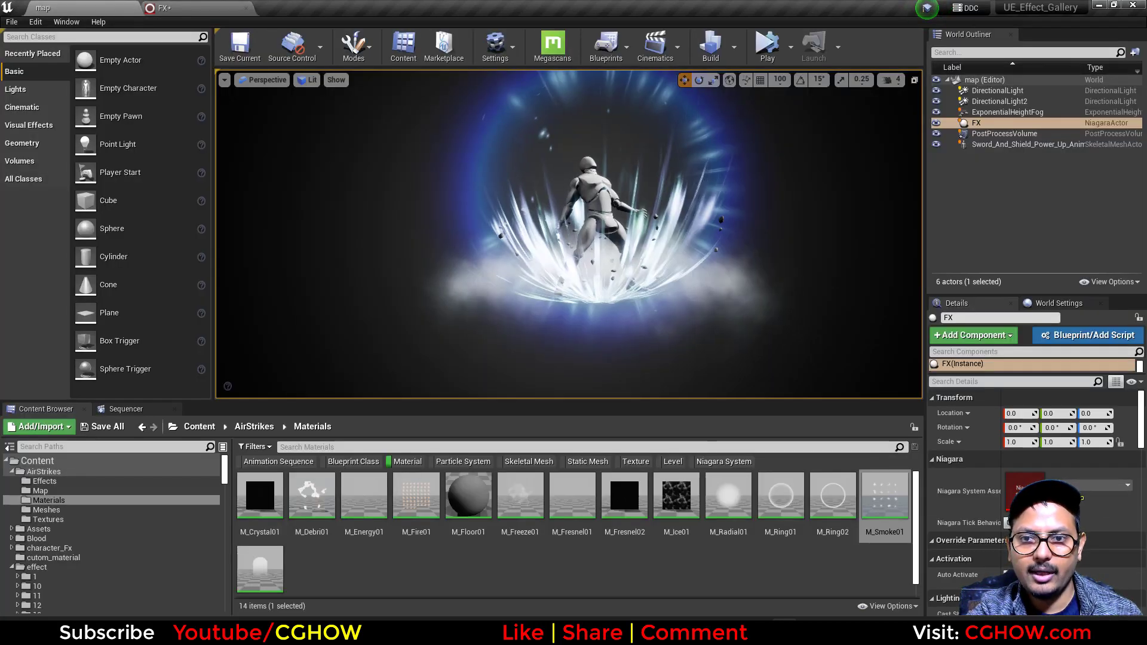
{"action": "right_click_drag", "start_coordinate": [675, 339], "coordinate": [634, 328]}
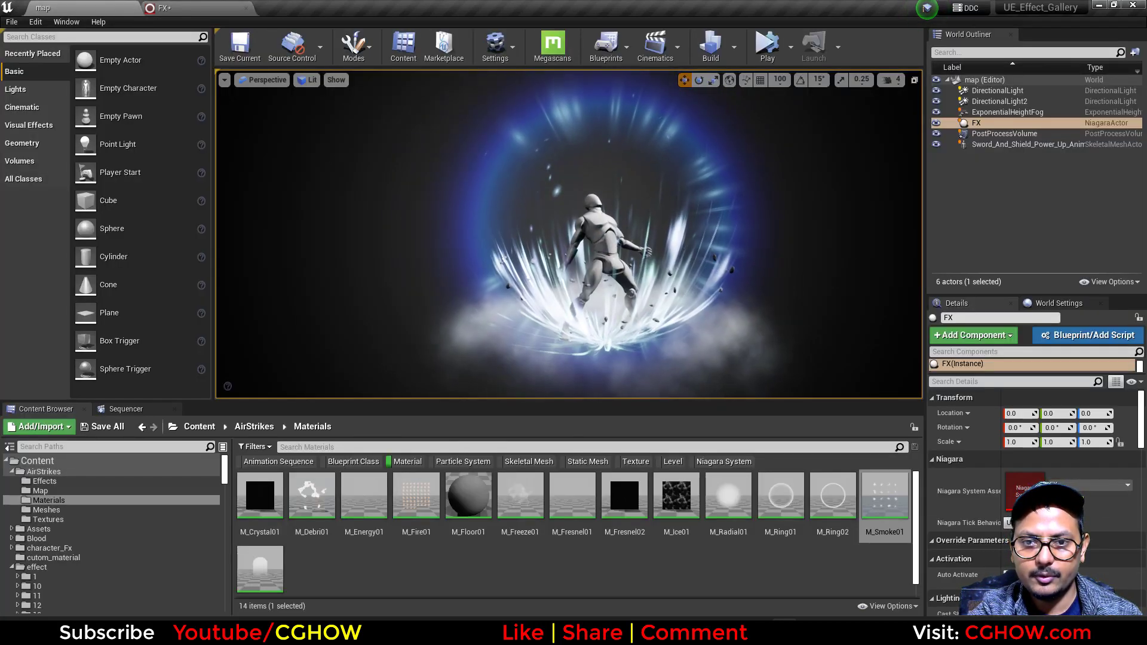
{"action": "key", "text": "g"}
{"action": "scroll", "coordinate": [569, 234], "scroll_direction": "down", "scroll_amount": 3}
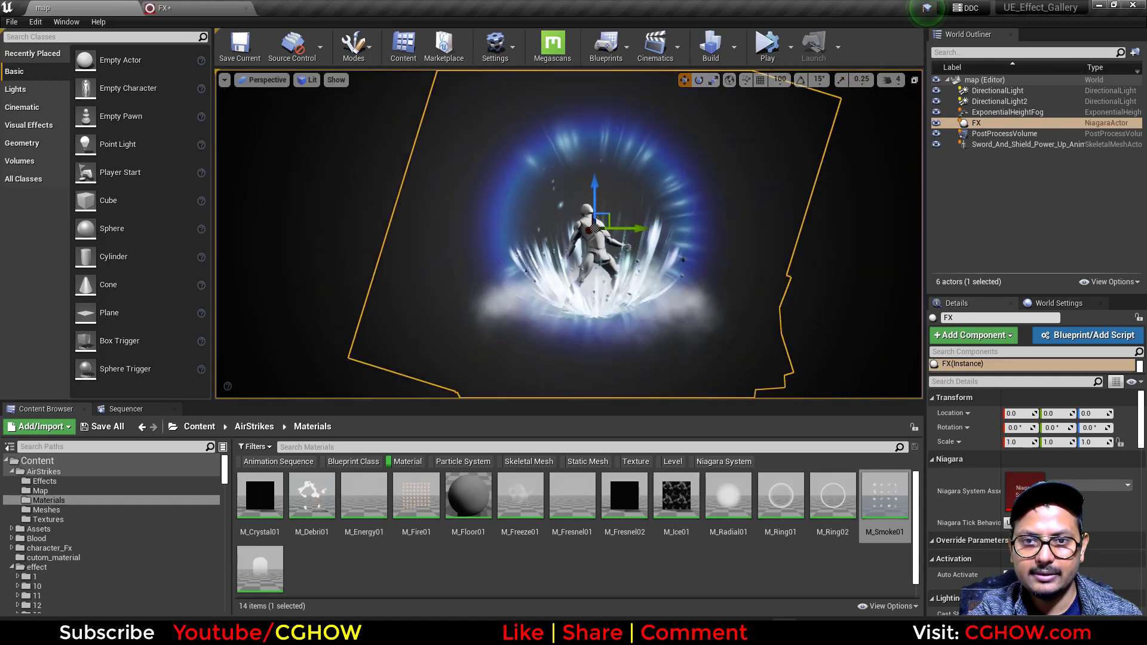
{"action": "left_click", "coordinate": [392, 202]}
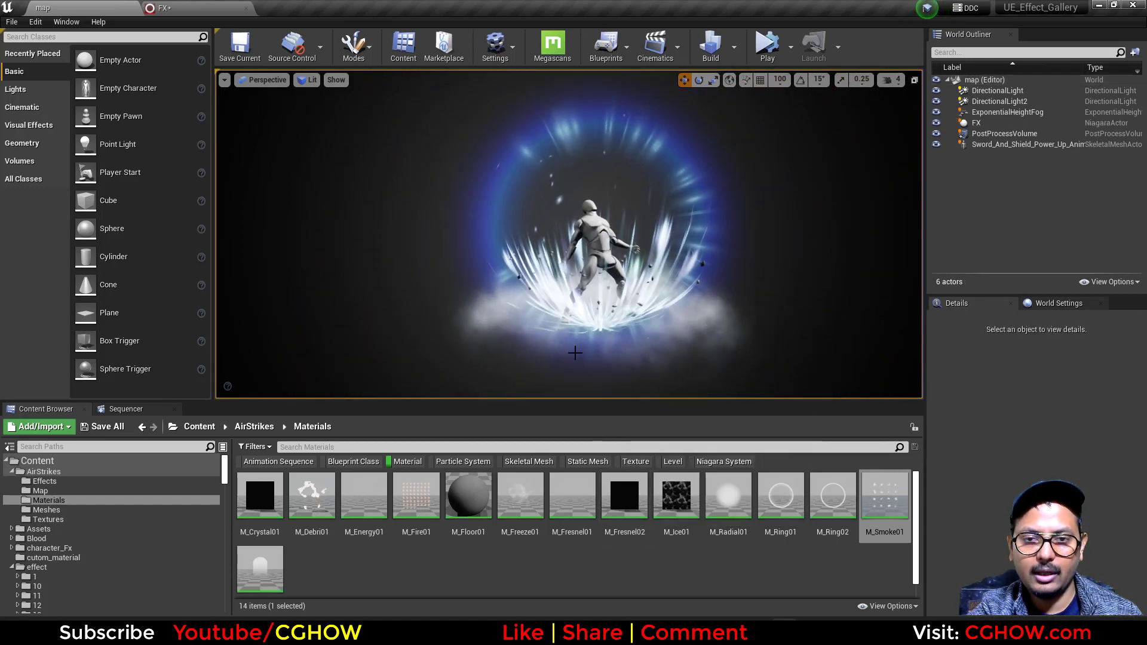
{"action": "left_click", "coordinate": [176, 6]}
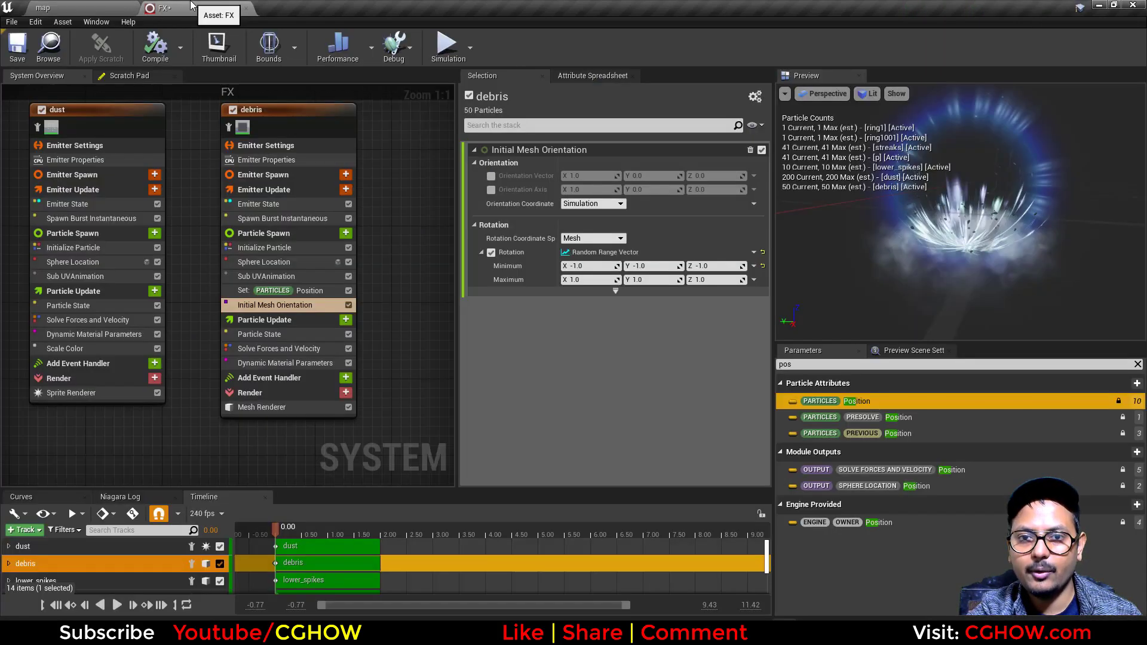
{"action": "scroll", "coordinate": [233, 389], "scroll_direction": "down", "scroll_amount": 3}
{"action": "scroll", "coordinate": [299, 406], "scroll_direction": "up", "scroll_amount": 3}
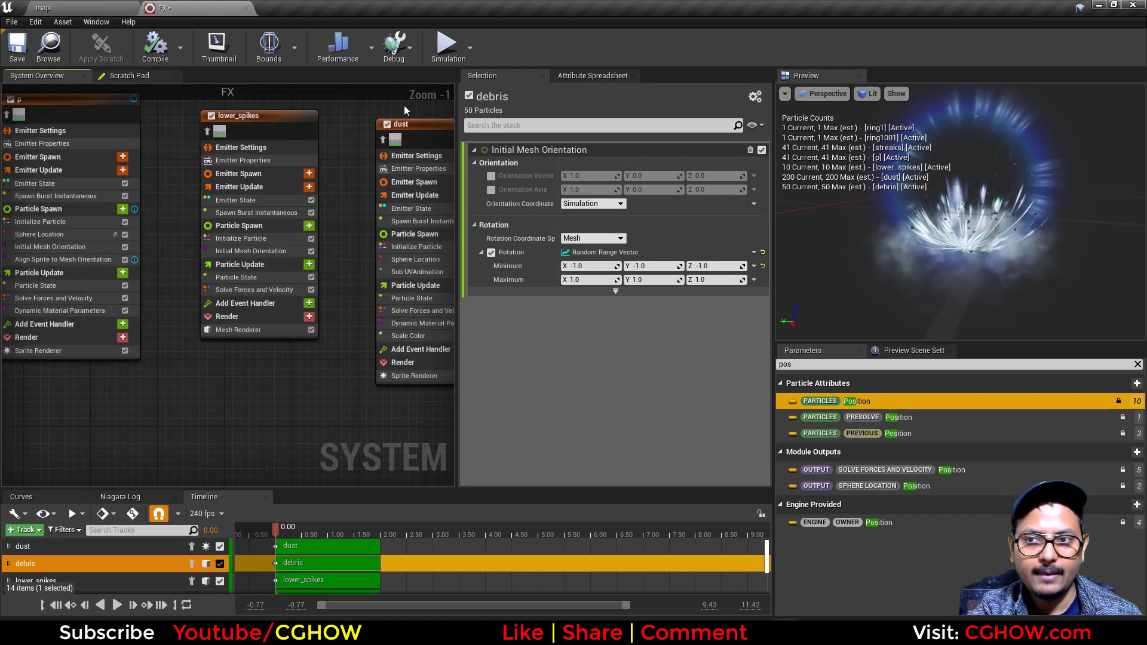
{"action": "left_click", "coordinate": [42, 7]}
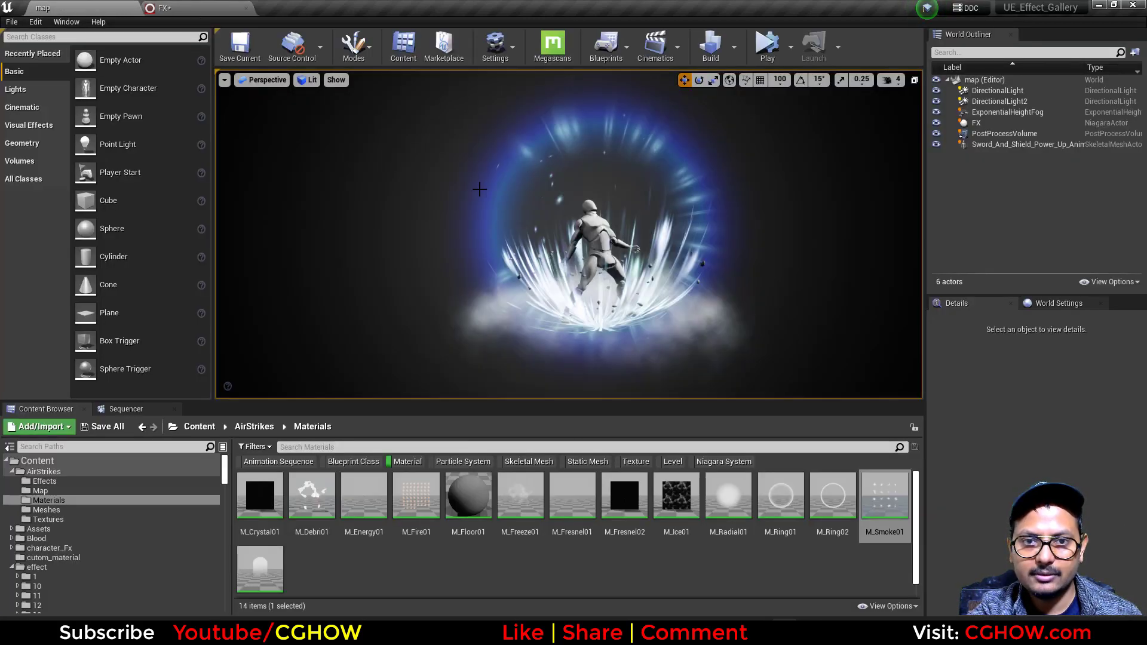
{"action": "left_click", "coordinate": [179, 7]}
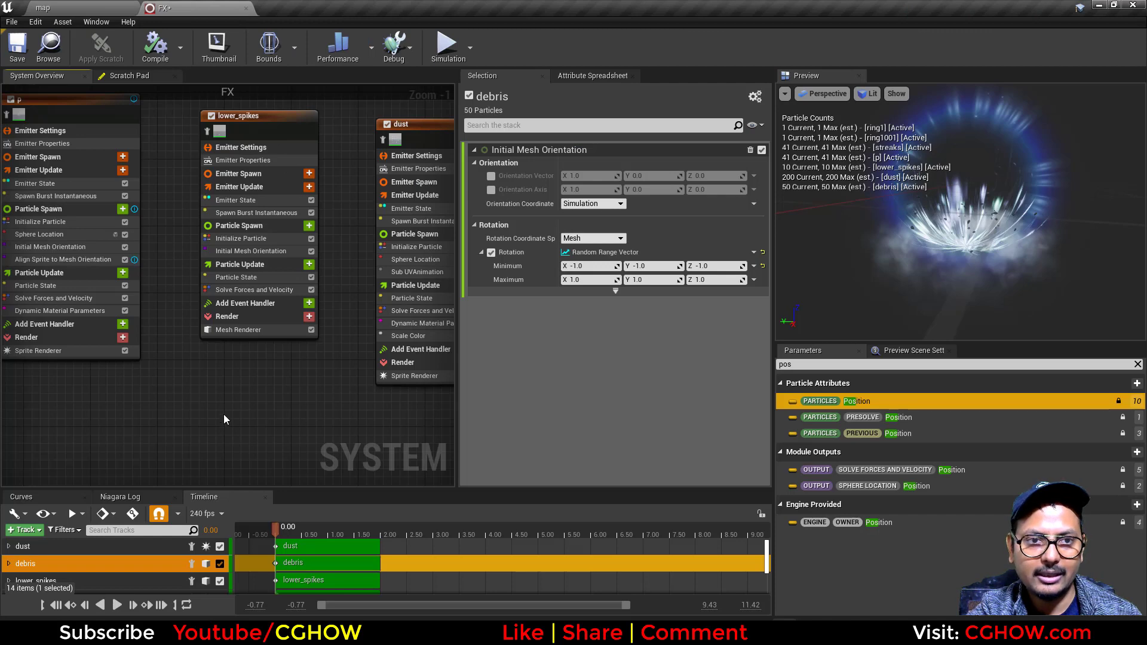
Step: Isolate the streaks emitter in the FX system and scrub the timeline to about 0.97
{"action": "right_click_drag", "start_coordinate": [224, 414], "coordinate": [343, 455]}
{"action": "right_click_drag", "start_coordinate": [182, 394], "coordinate": [410, 392]}
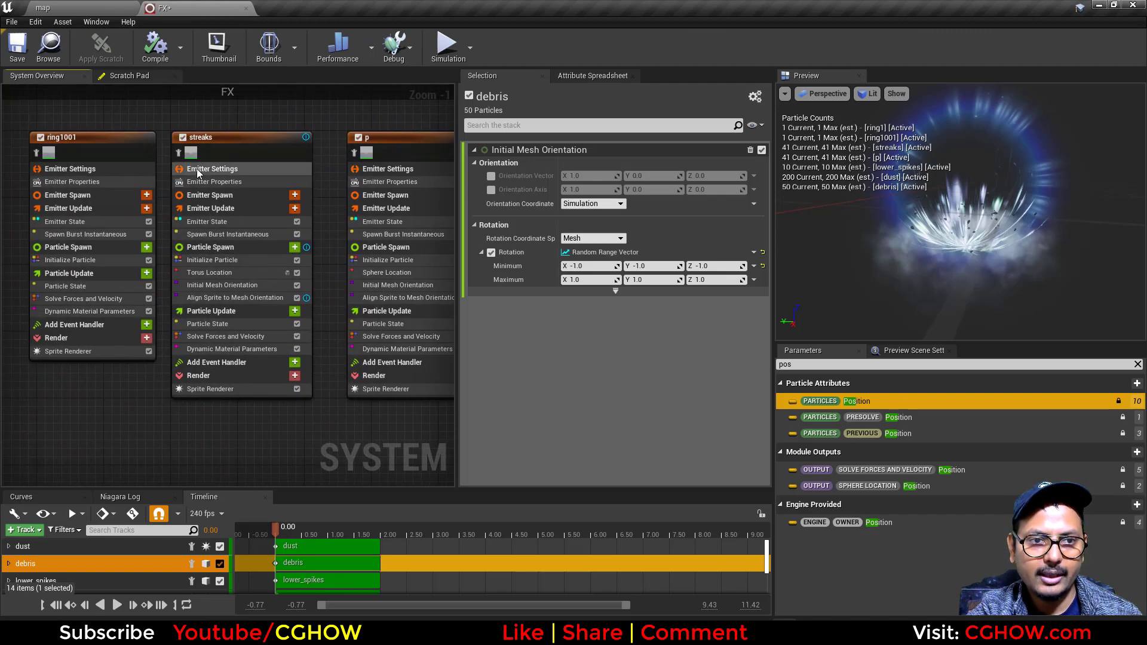
{"action": "mouse_move", "coordinate": [275, 529]}
{"action": "left_mouse_down"}
{"action": "mouse_move", "coordinate": [264, 525]}
{"action": "mouse_move", "coordinate": [354, 539]}
{"action": "mouse_move", "coordinate": [308, 536]}
{"action": "mouse_move", "coordinate": [326, 536]}
{"action": "left_mouse_up"}
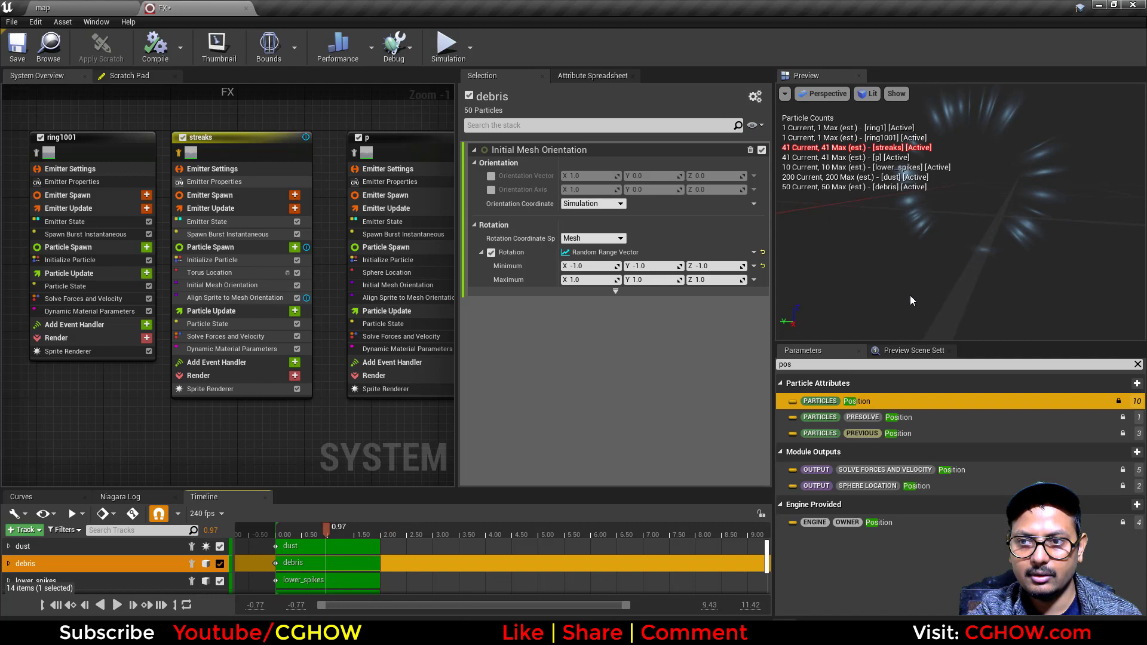
Step: Enable Determinism in the streaks Emitter Properties and check the isolated streaks around the character in the map level
{"action": "left_click", "coordinate": [214, 182]}
{"action": "left_click", "coordinate": [566, 196]}
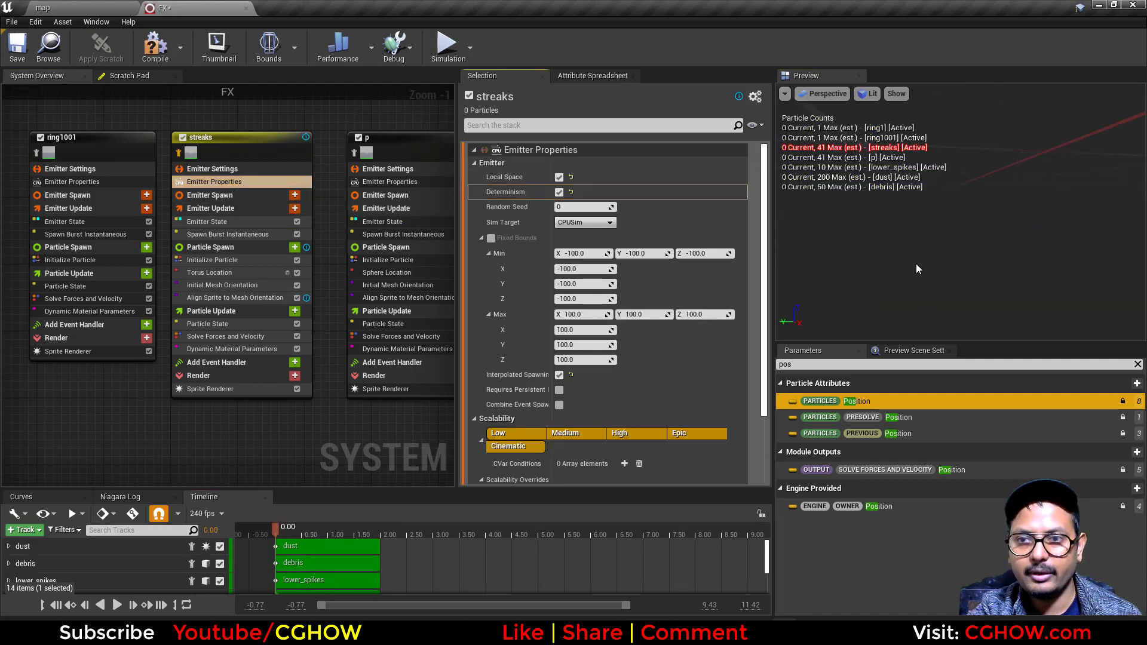
{"action": "left_click_drag", "start_coordinate": [916, 263], "coordinate": [896, 269]}
{"action": "left_click", "coordinate": [114, 6]}
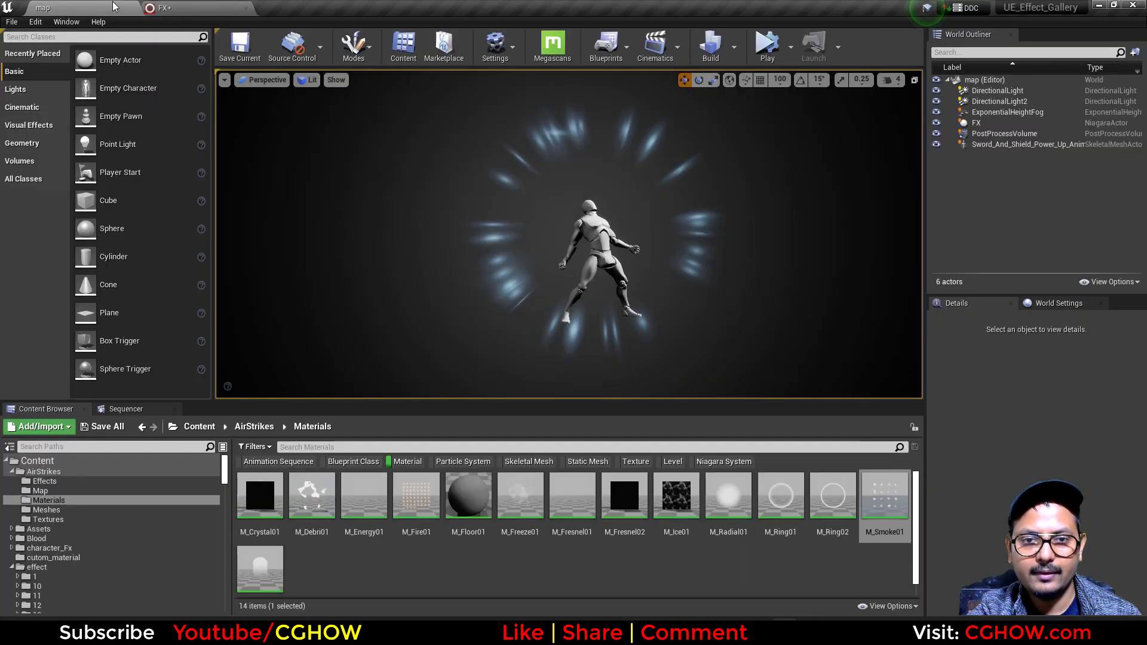
Step: Turn off isolation of the streaks emitter in the FX system and check the complete aura in the map level
{"action": "left_click", "coordinate": [204, 5]}
{"action": "left_click", "coordinate": [180, 159]}
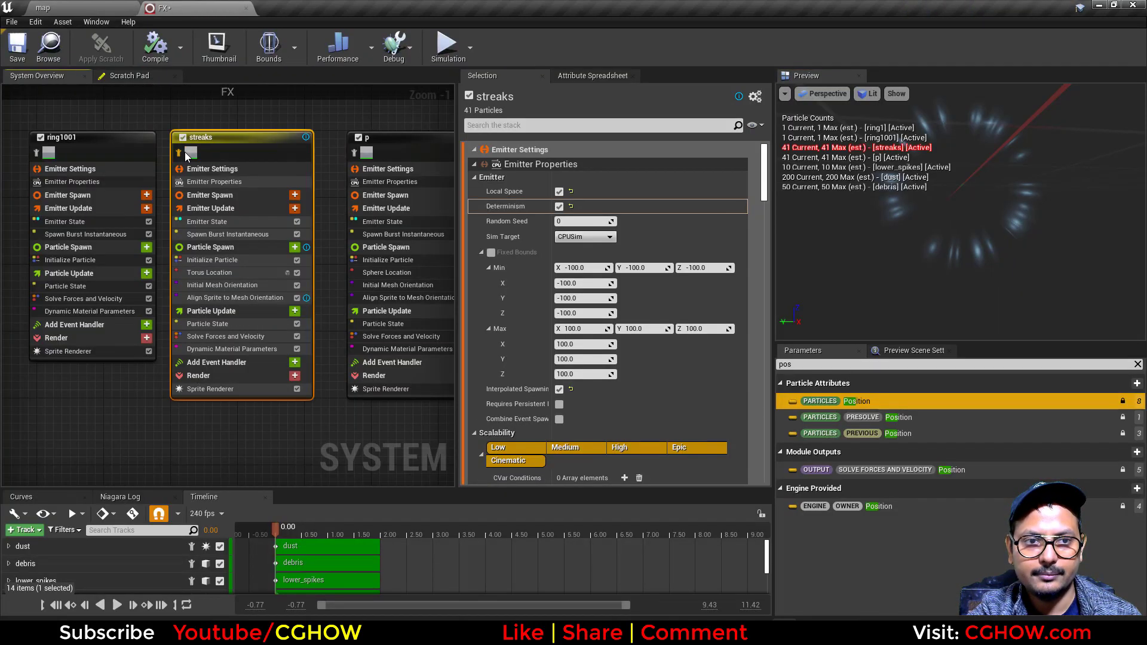
{"action": "left_click", "coordinate": [77, 6]}
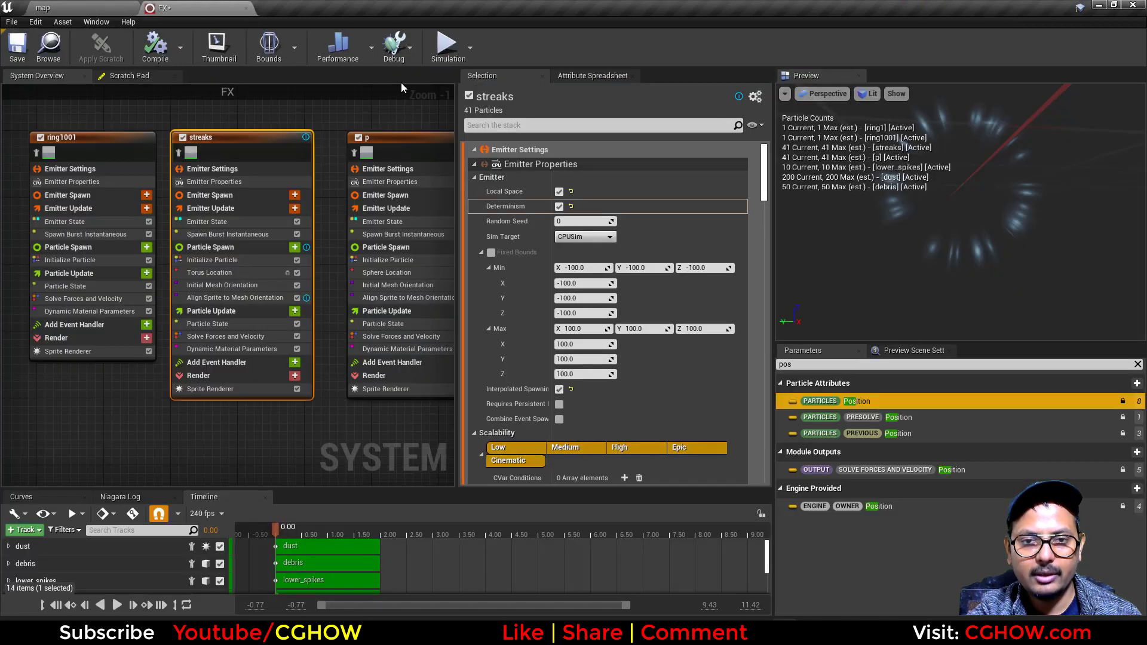
{"action": "scroll", "coordinate": [222, 141], "scroll_direction": "down", "scroll_amount": 3}
{"action": "right_click_drag", "start_coordinate": [209, 144], "coordinate": [192, 153]}
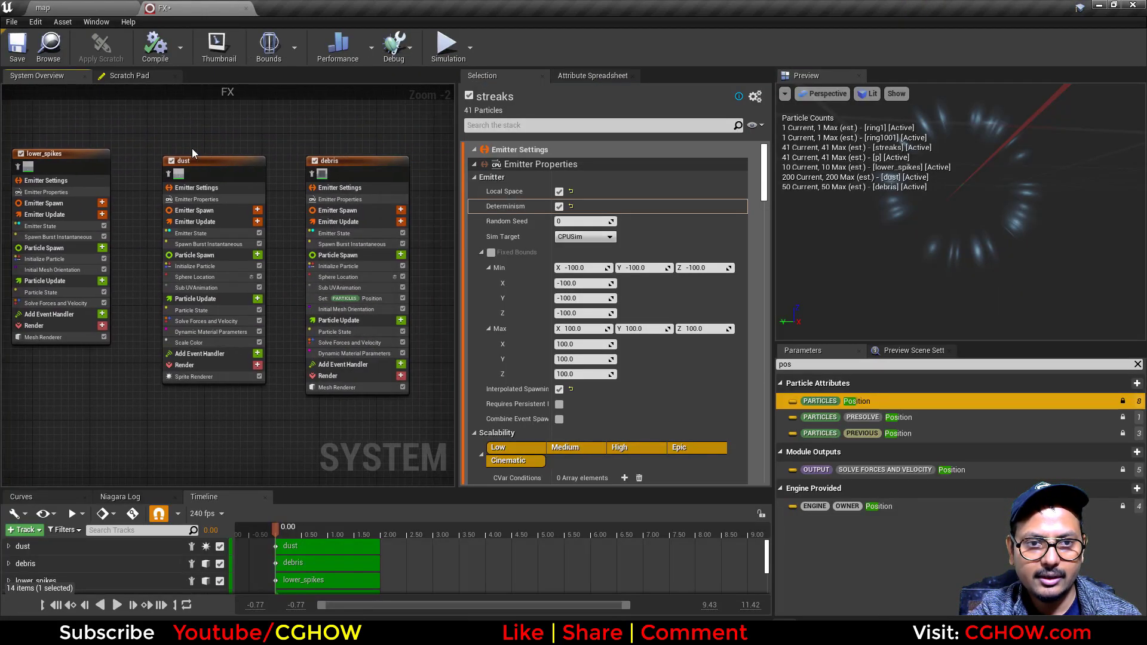
{"action": "left_click", "coordinate": [106, 6]}
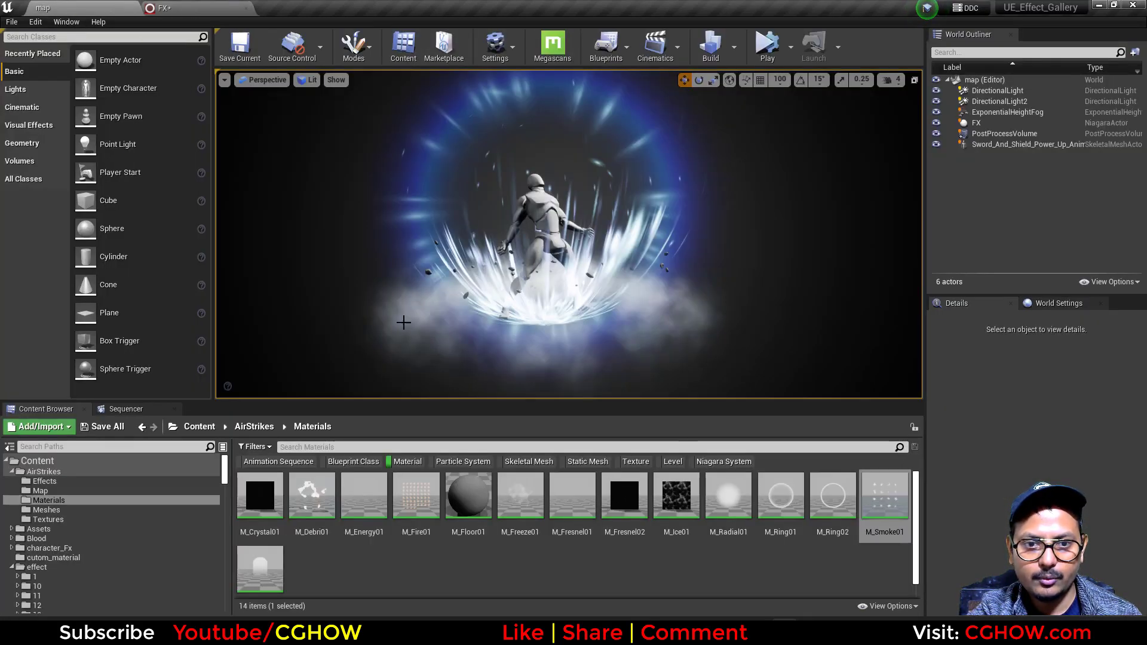
Step: Copy the Normalize Distance Range input from the Scale Alpha lerp in the dust emitter's Scale Color module
{"action": "left_click", "coordinate": [162, 8]}
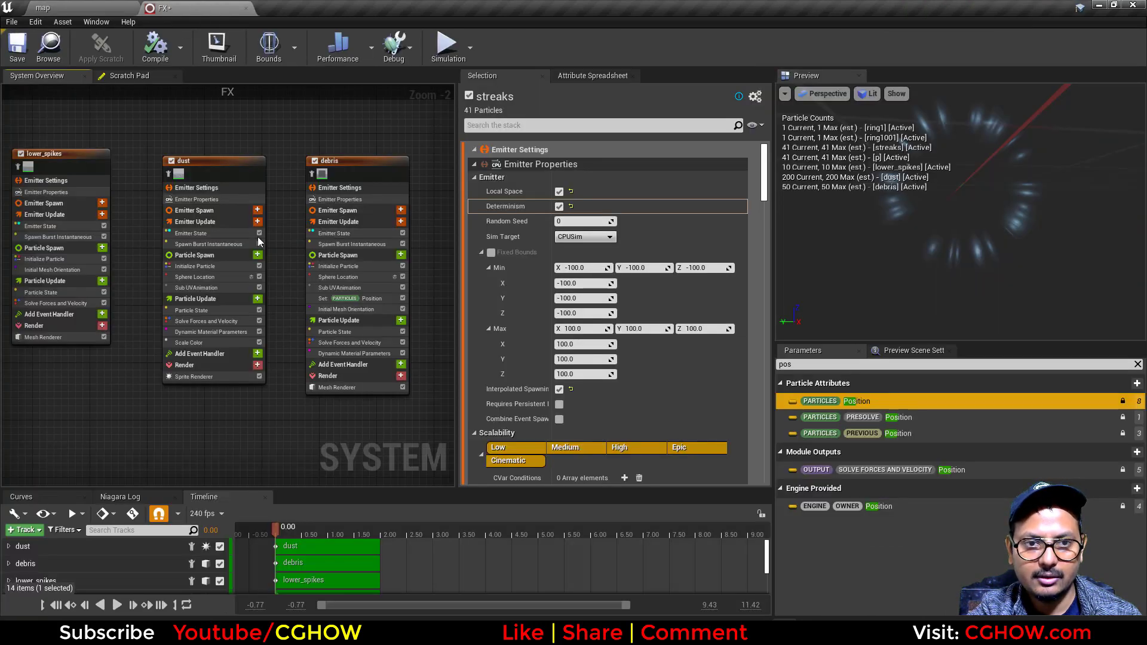
{"action": "scroll", "coordinate": [145, 222], "scroll_direction": "up", "scroll_amount": 2}
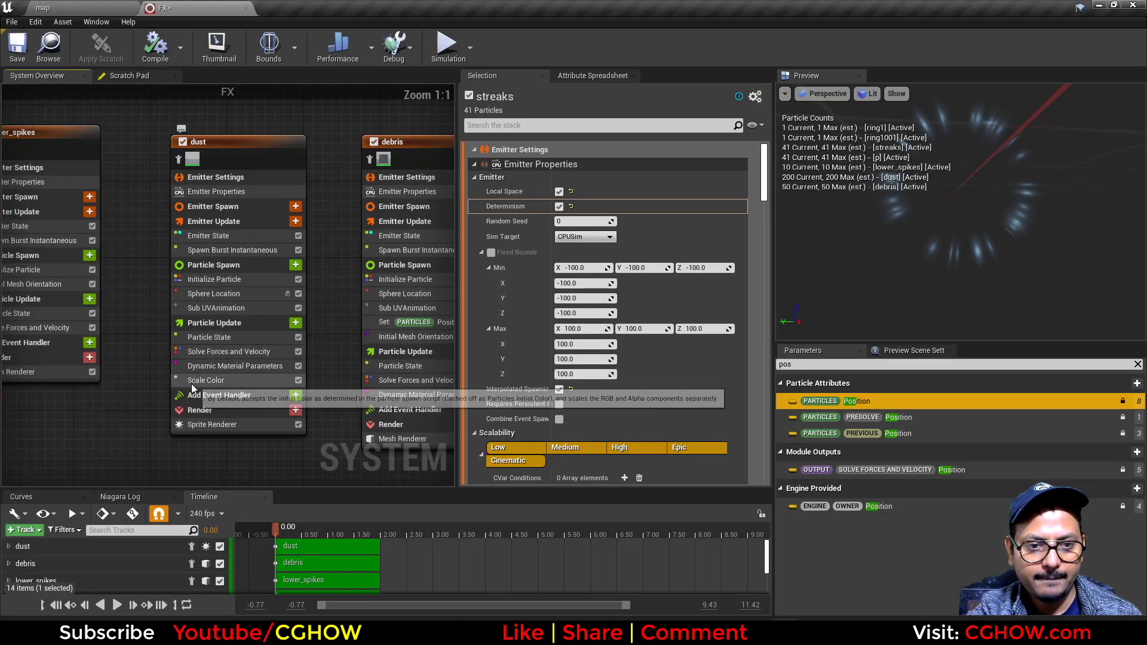
{"action": "left_click", "coordinate": [193, 383]}
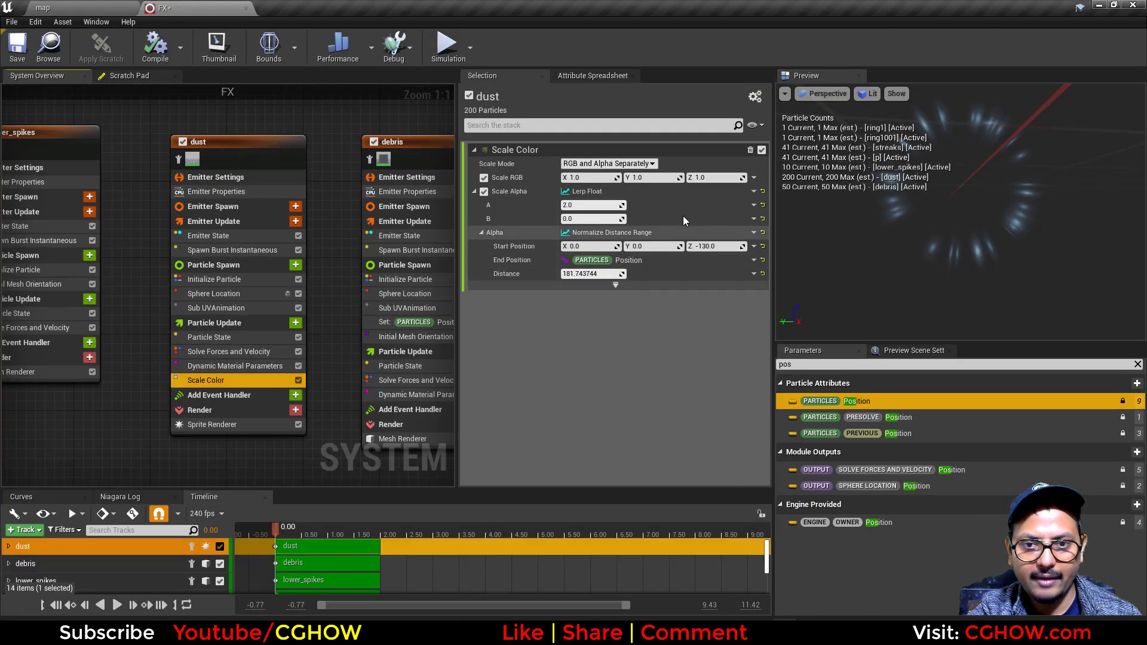
{"action": "right_click", "coordinate": [604, 236]}
{"action": "left_click", "coordinate": [642, 304]}
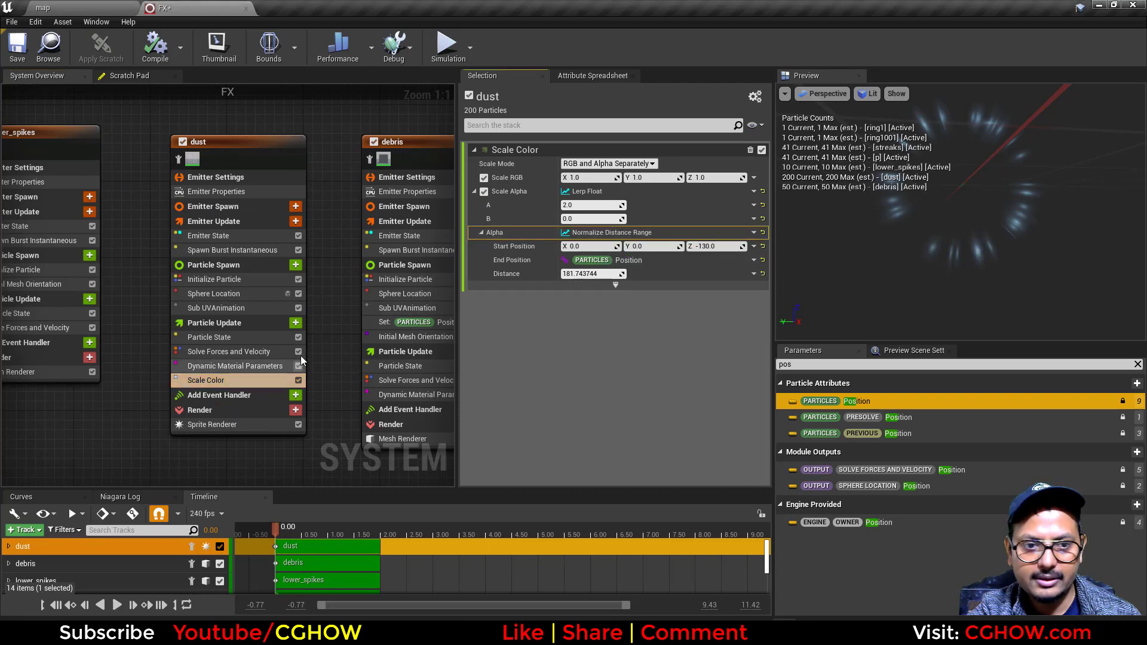
Step: Add a Scale Sprite Size module to the dust emitter's Particle Update and set its mode to Uniform
{"action": "left_click", "coordinate": [296, 323]}
{"action": "type", "text": "size"}
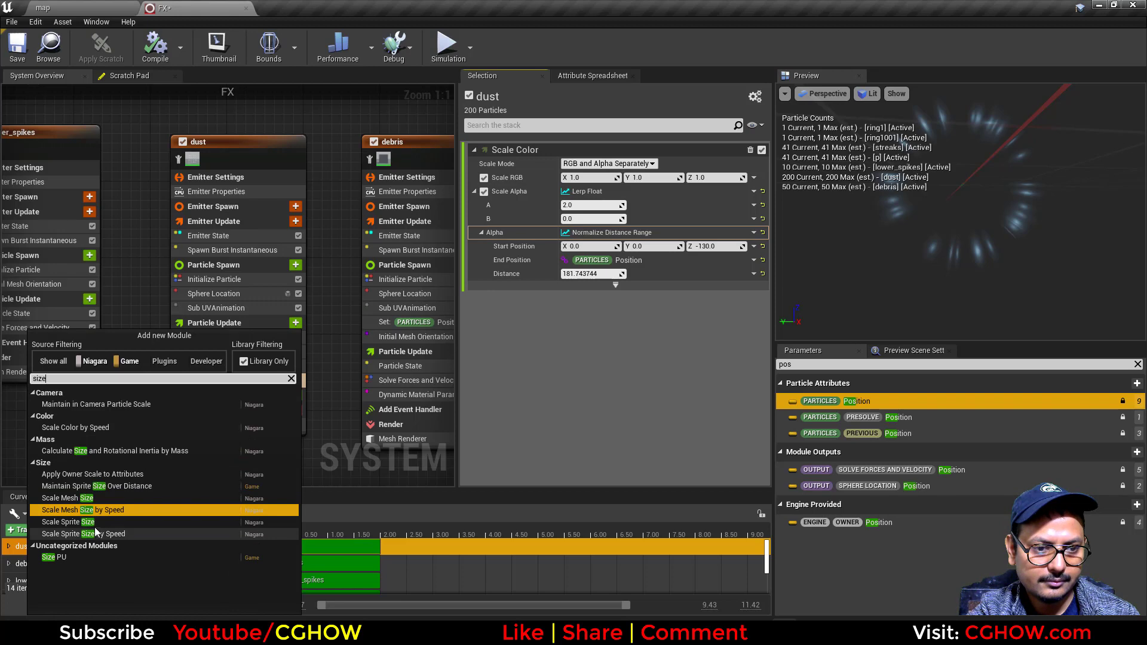
{"action": "left_click", "coordinate": [94, 527]}
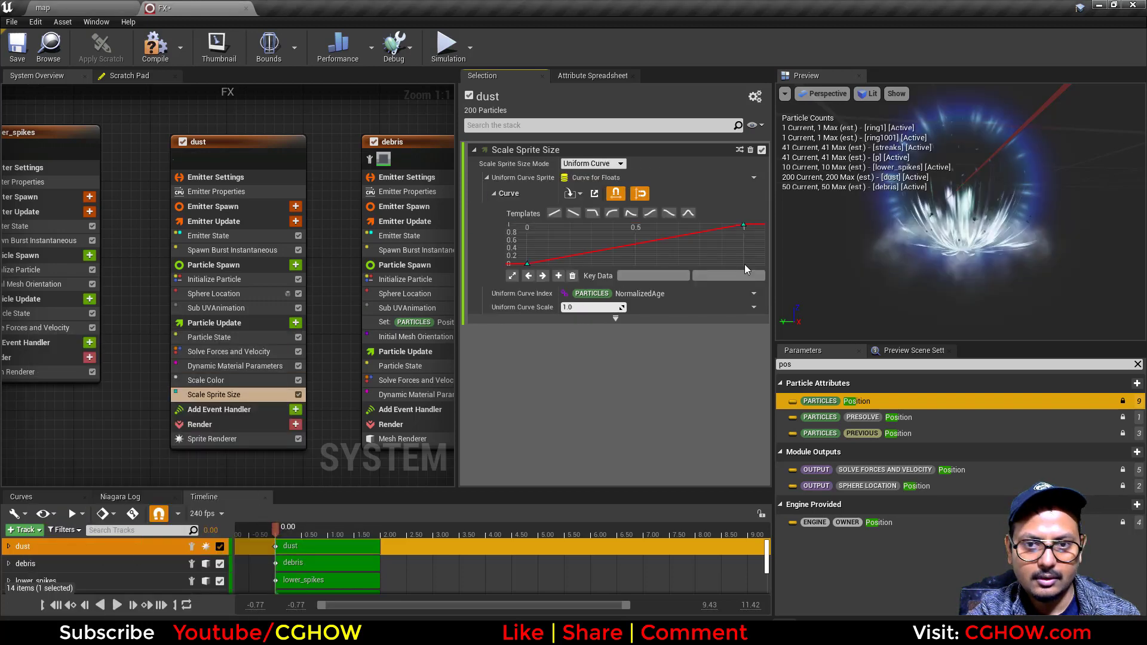
{"action": "left_click", "coordinate": [615, 163]}
{"action": "left_click", "coordinate": [592, 175]}
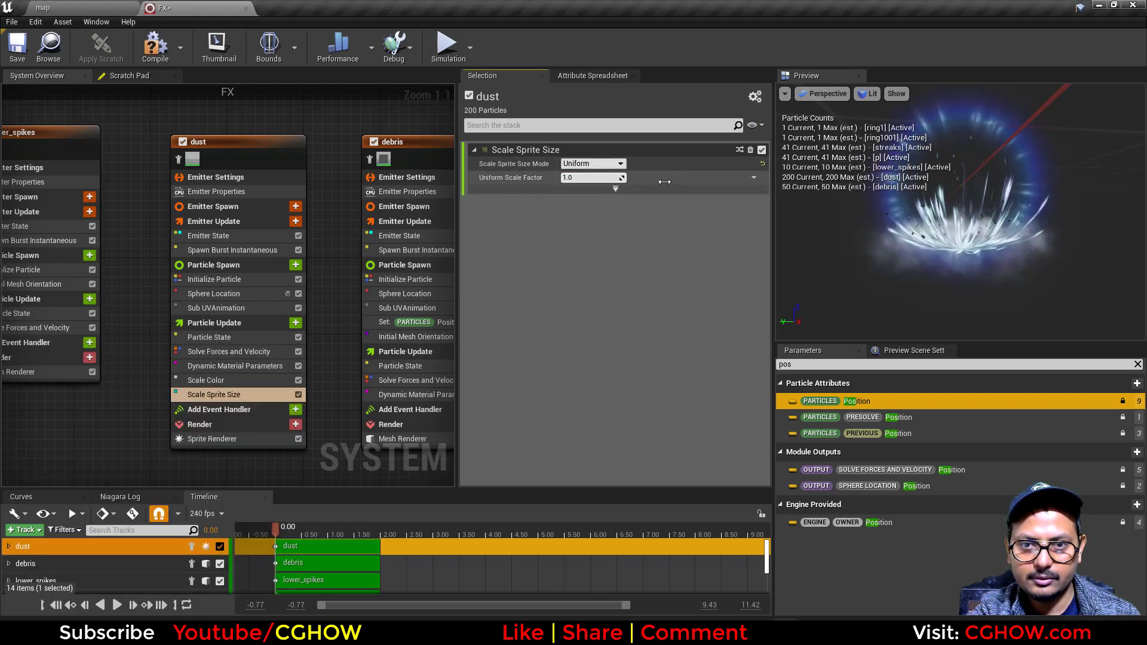
Step: Drive the dust Uniform Scale Factor with a Lerp Float and paste the copied Normalize Distance Range into its Alpha
{"action": "left_click", "coordinate": [754, 179]}
{"action": "type", "text": "ler"}
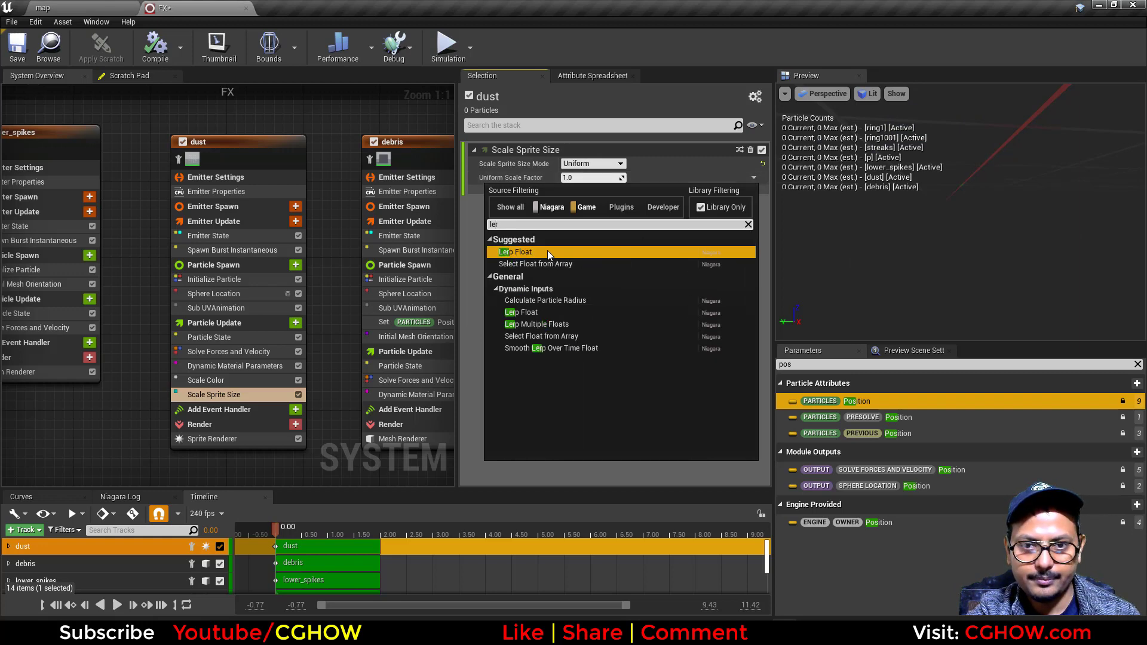
{"action": "left_click", "coordinate": [548, 253]}
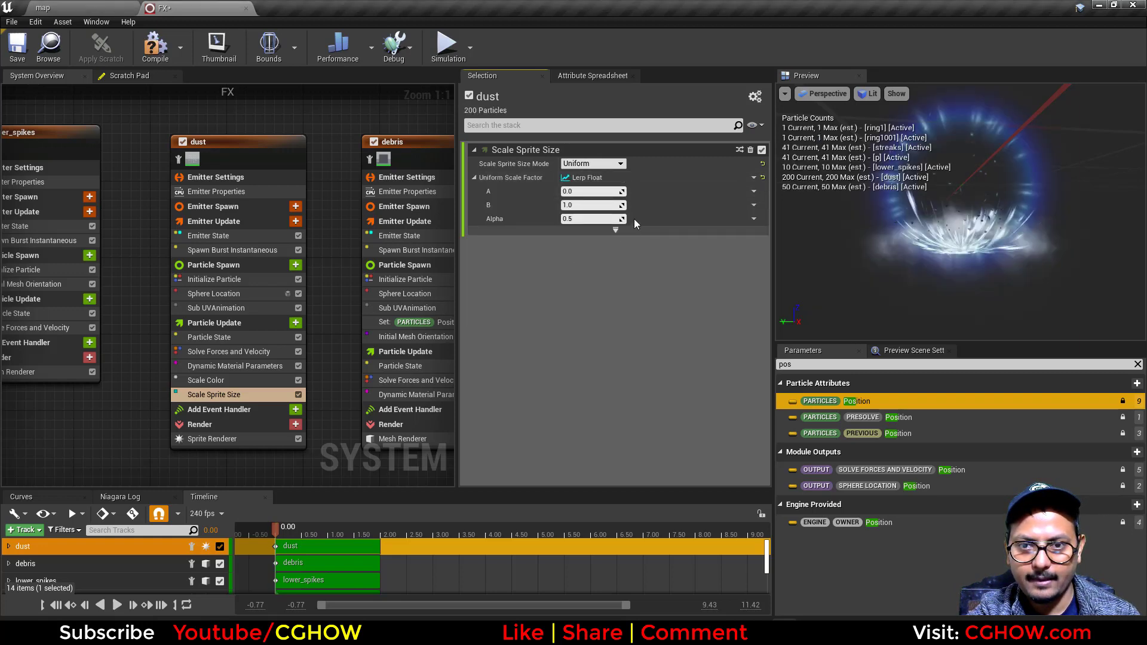
{"action": "right_click", "coordinate": [635, 221]}
{"action": "left_click", "coordinate": [668, 303]}
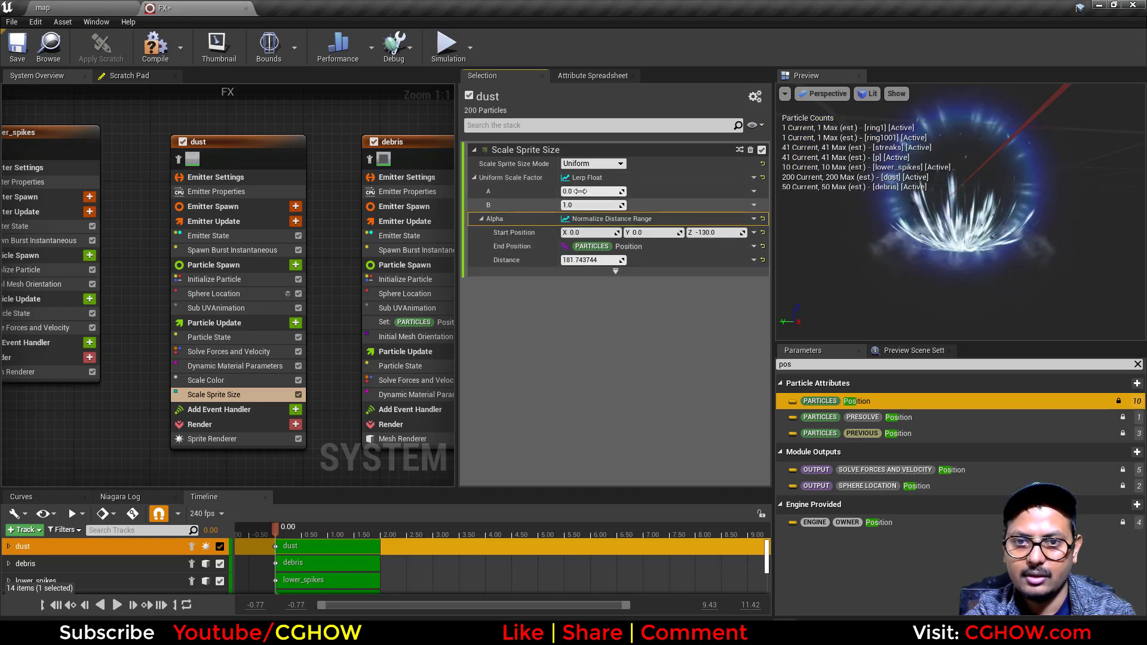
Step: Set the dust size lerp to A 2.0 and B 0.3, and check the dust around the character in the map level
{"action": "type", "text": "1"}
{"action": "left_click", "coordinate": [579, 204]}
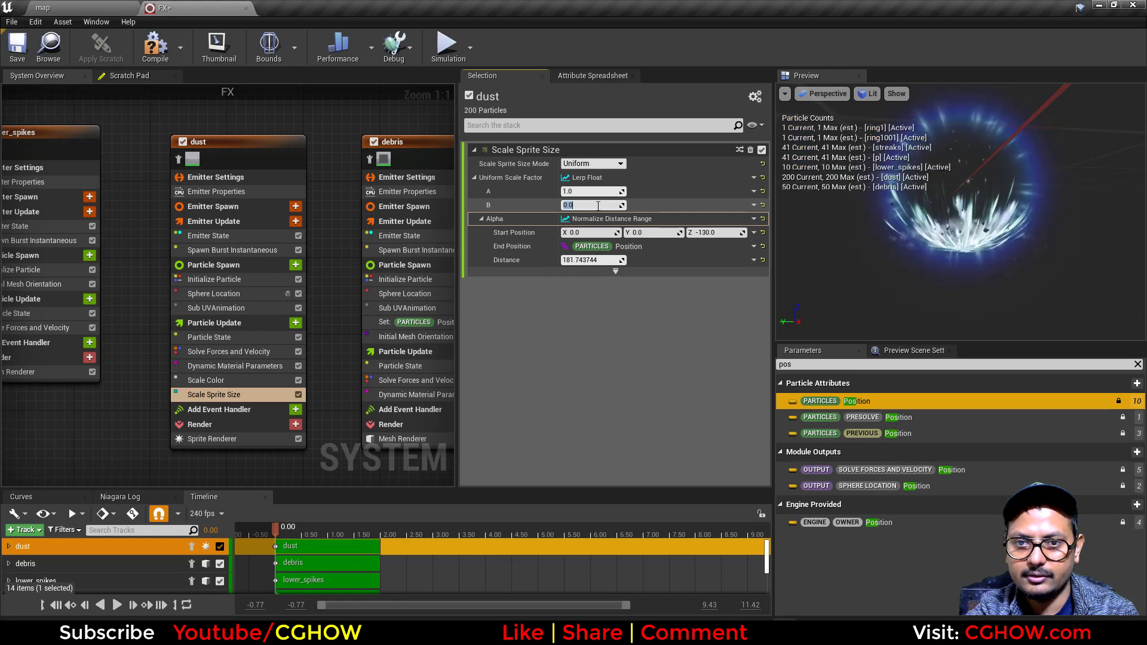
{"action": "type", "text": "0"}
{"action": "key", "text": "Return"}
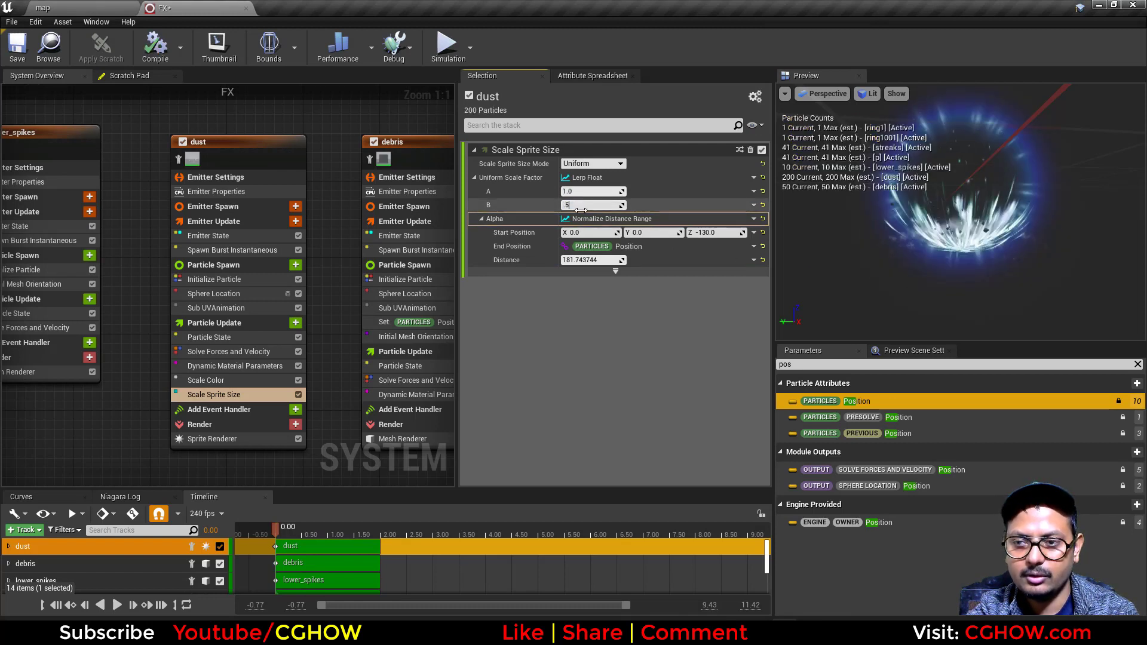
{"action": "type", "text": ".5"}
{"action": "key", "text": "Return"}
{"action": "type", "text": ".3"}
{"action": "key", "text": "Return"}
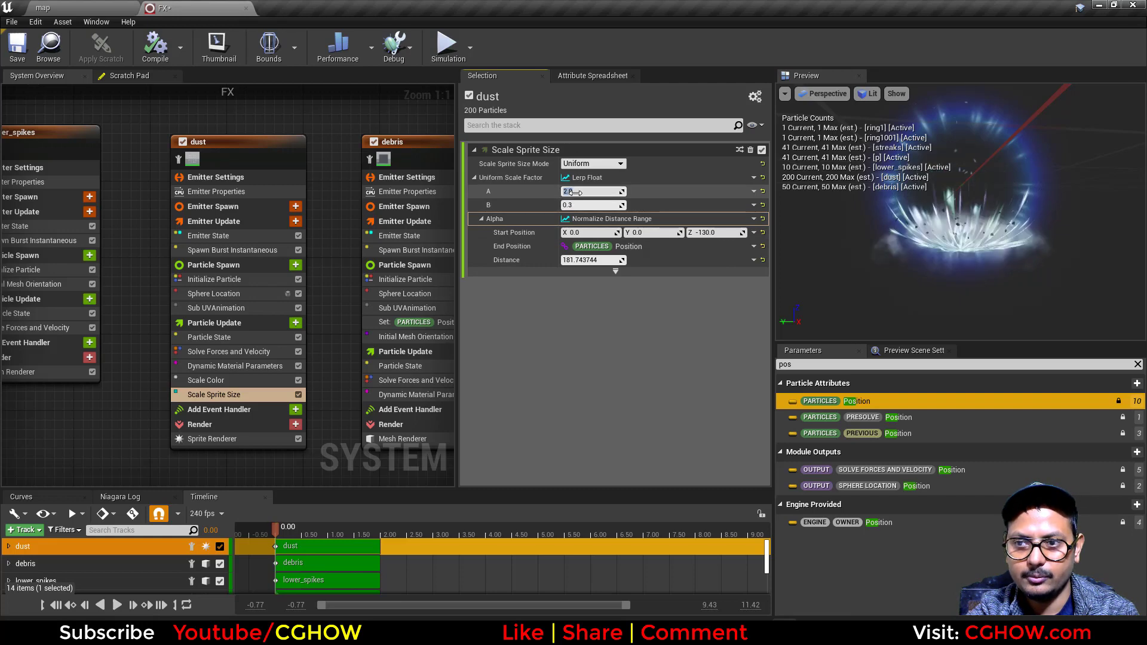
{"action": "left_click", "coordinate": [117, 7]}
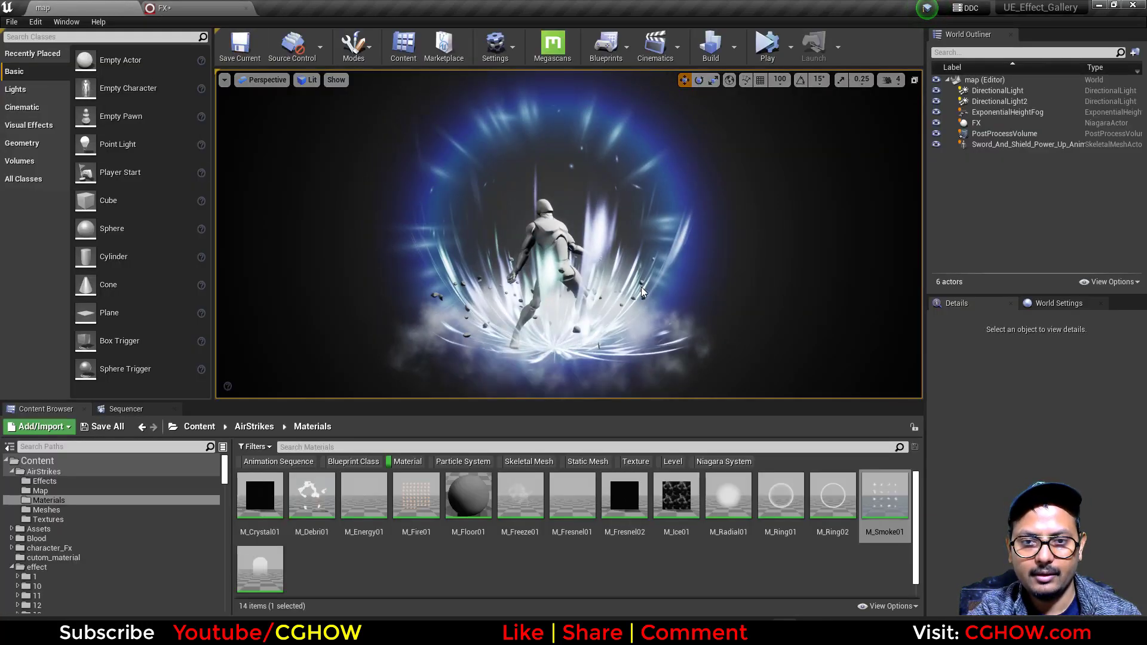
Step: Lower the dust Sphere Location Z offset to about -149 and check the dust height in the map level
{"action": "left_click", "coordinate": [164, 8]}
{"action": "left_click", "coordinate": [243, 294]}
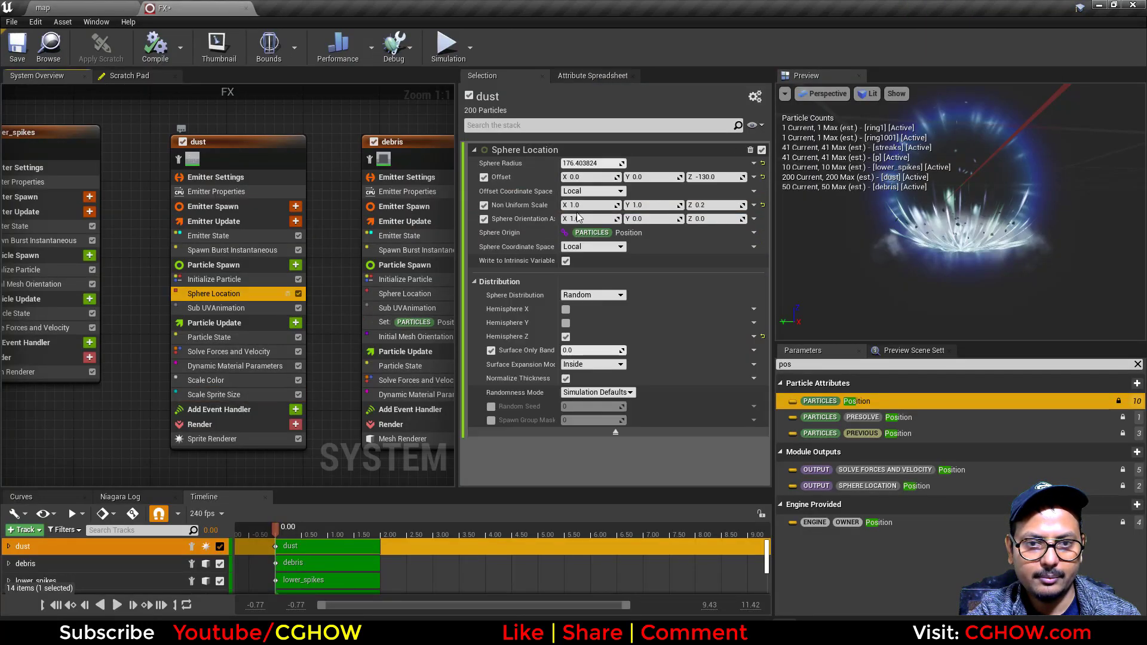
{"action": "left_click_drag", "start_coordinate": [715, 177], "coordinate": [707, 177]}
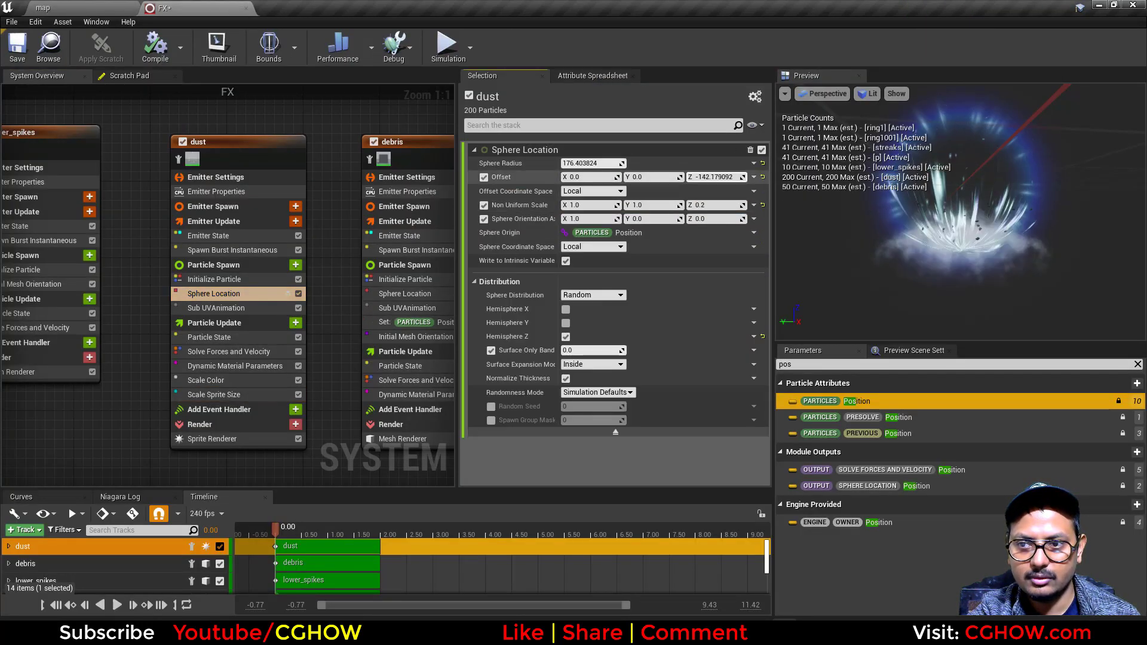
{"action": "left_click", "coordinate": [107, 6]}
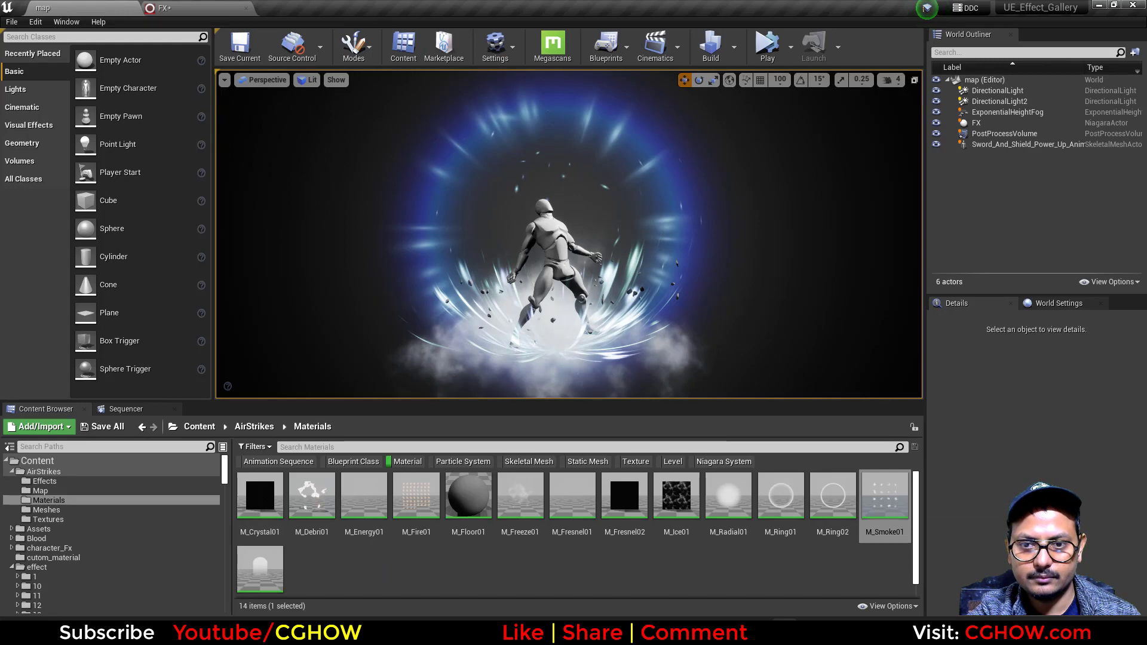
{"action": "left_click", "coordinate": [729, 306]}
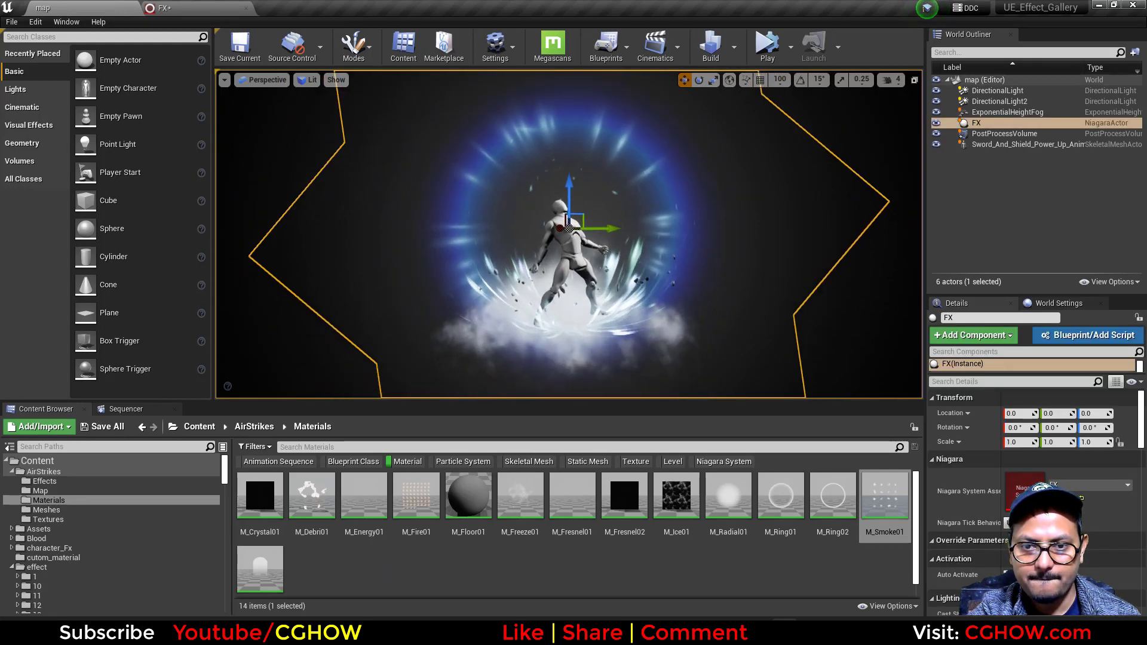
Step: Set A of the dust Scale Alpha lerp to 1.0 and view the aura in the map level without editor overlays
{"action": "left_click", "coordinate": [159, 6]}
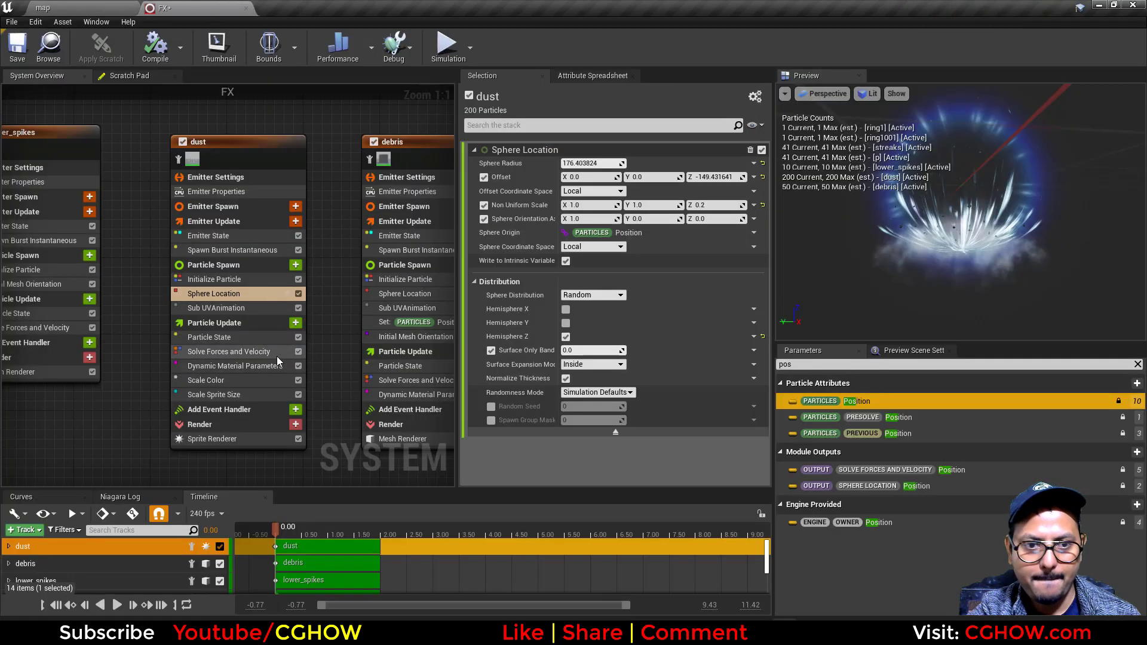
{"action": "left_click", "coordinate": [233, 380]}
{"action": "left_click", "coordinate": [592, 205]}
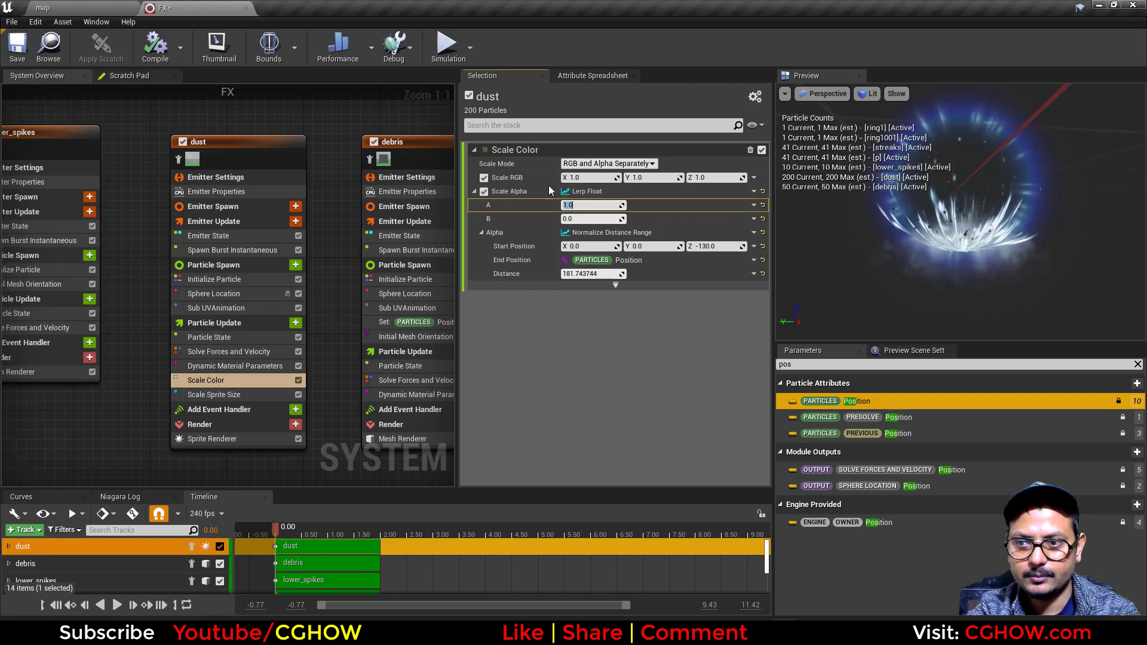
{"action": "left_click", "coordinate": [102, 5]}
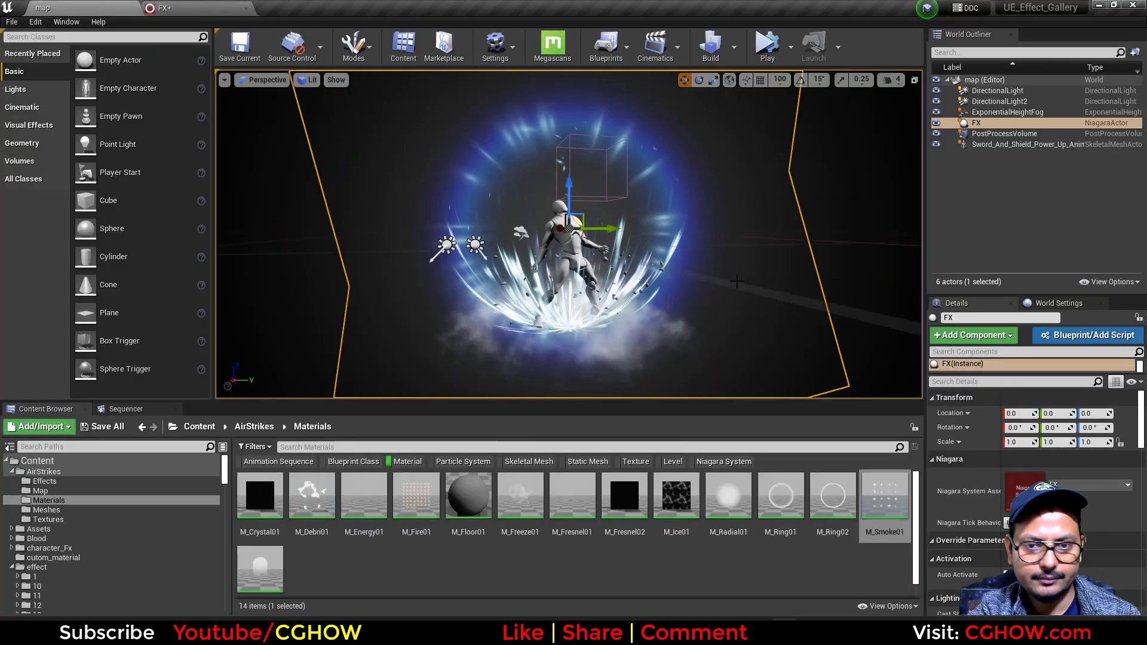
{"action": "key", "text": "g"}
{"action": "scroll", "coordinate": [629, 323], "scroll_direction": "up", "scroll_amount": 3}
{"action": "scroll", "coordinate": [680, 331], "scroll_direction": "down", "scroll_amount": 3}
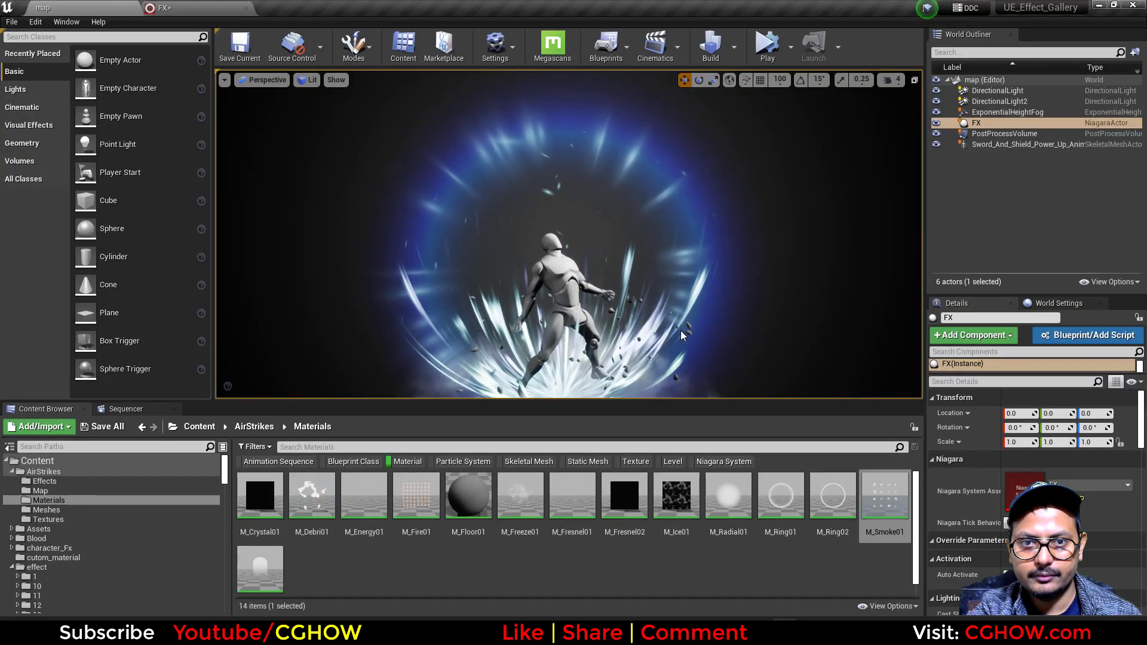
Step: Raise the streaks emitter's maximum Sprite Size Y to about 252.5 and compare the aura with the Pinterest reference
{"action": "left_click", "coordinate": [162, 8]}
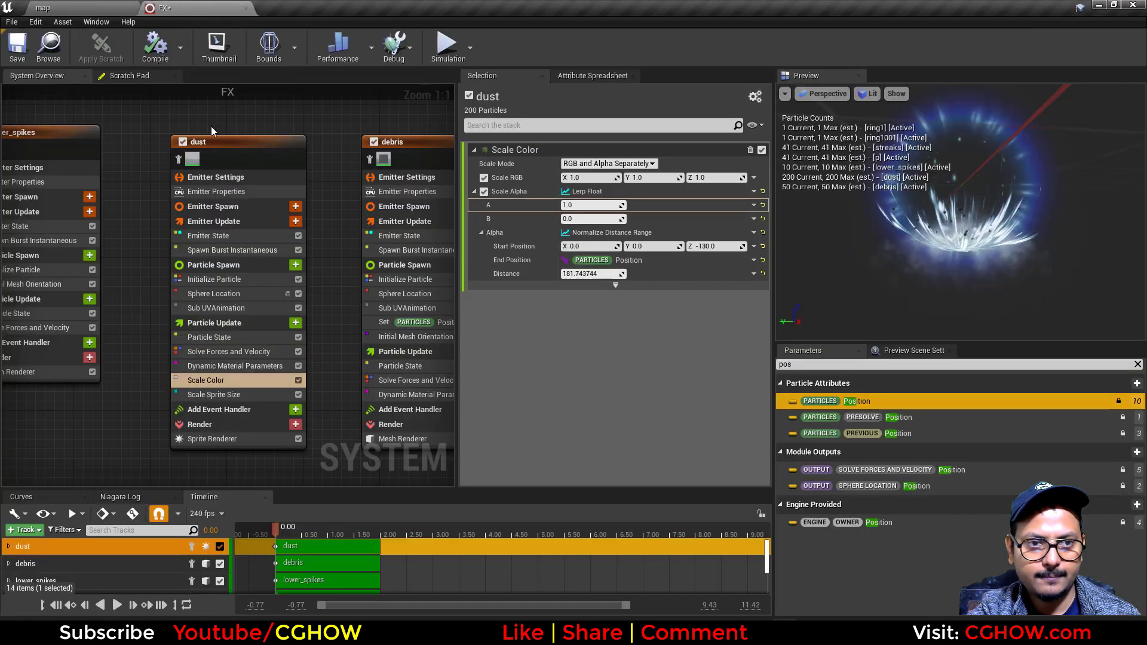
{"action": "right_click_drag", "start_coordinate": [333, 143], "coordinate": [419, 138]}
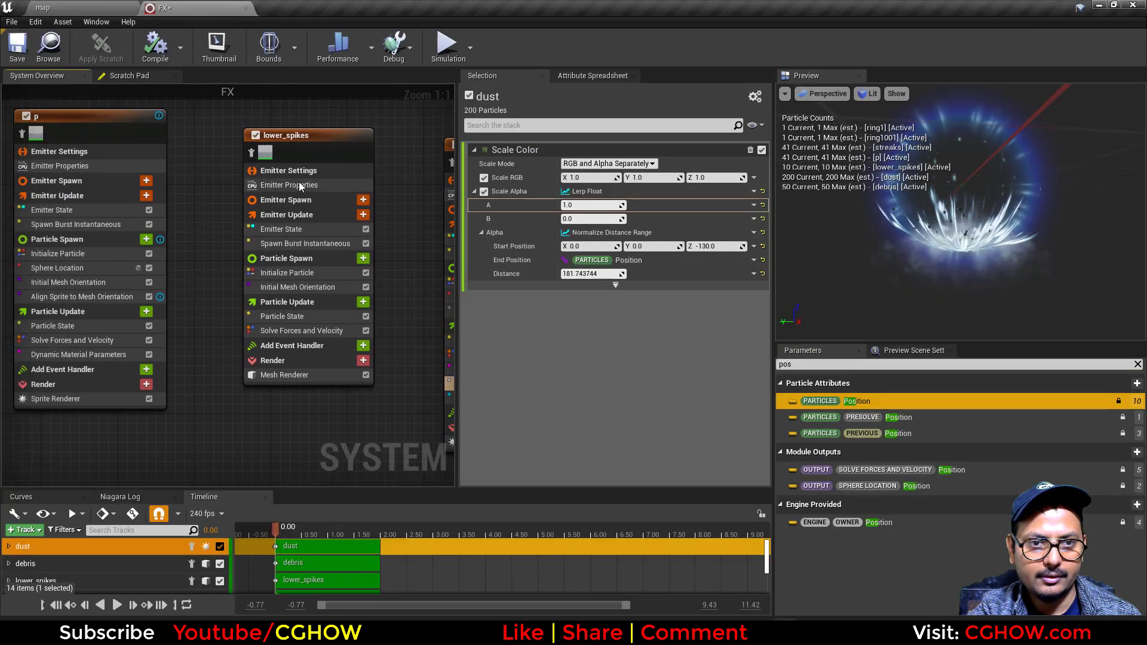
{"action": "mouse_move", "coordinate": [237, 209]}
{"action": "right_mouse_down"}
{"action": "mouse_move", "coordinate": [349, 229]}
{"action": "mouse_move", "coordinate": [40, 221]}
{"action": "mouse_move", "coordinate": [557, 214]}
{"action": "right_mouse_up"}
{"action": "left_click", "coordinate": [158, 260]}
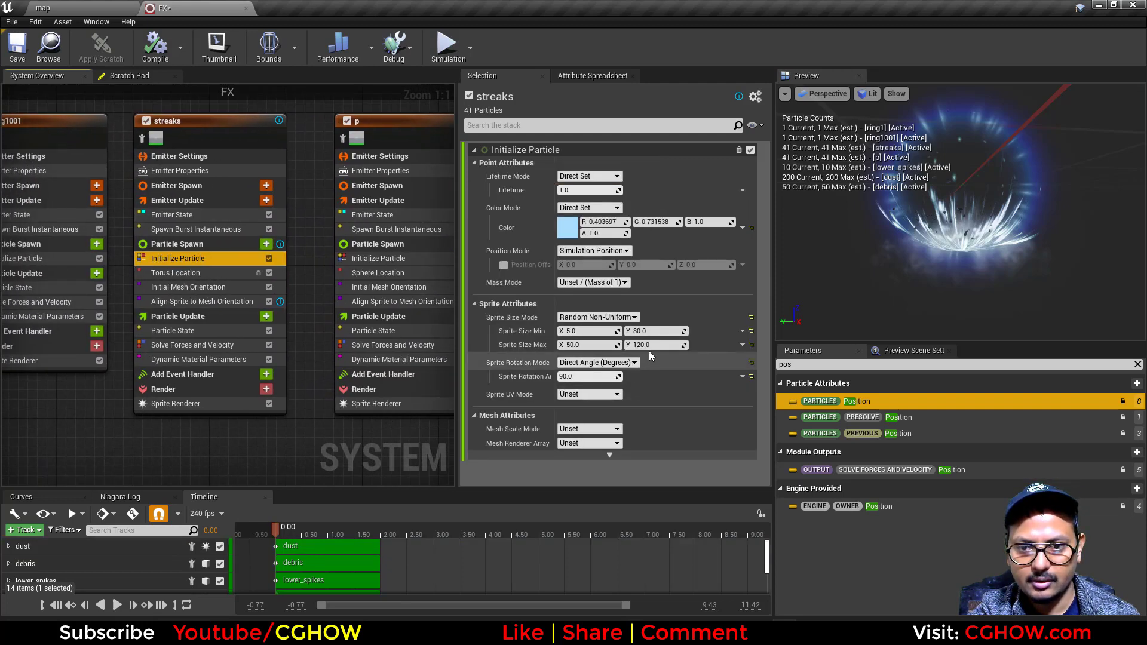
{"action": "left_click", "coordinate": [42, 8]}
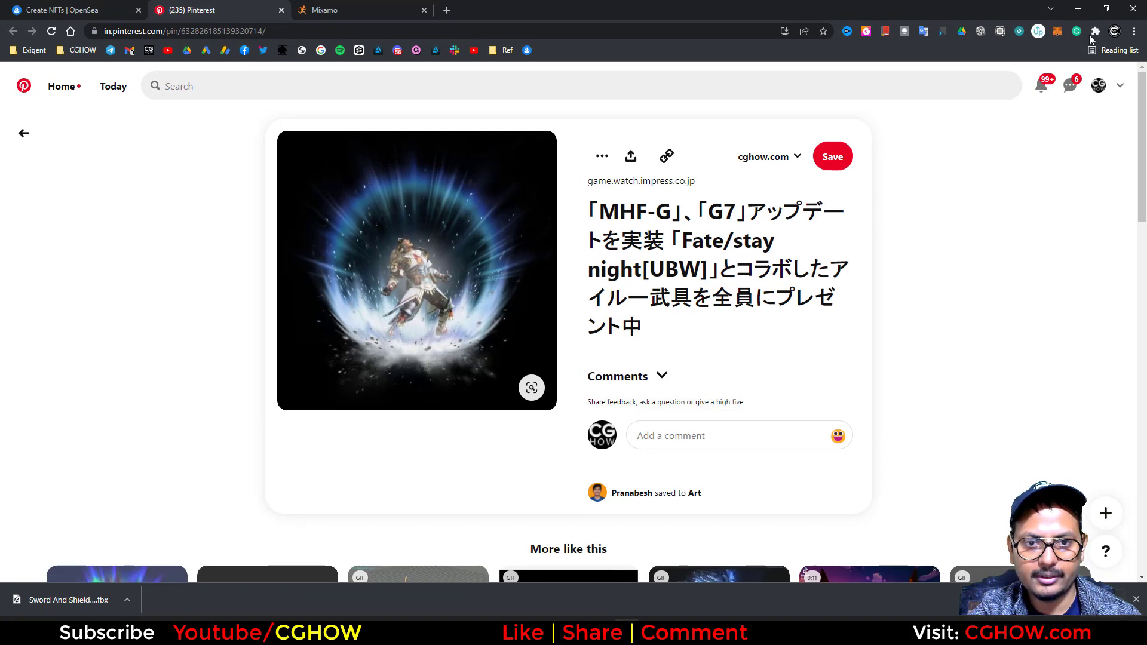
{"action": "left_click", "coordinate": [1076, 14]}
{"action": "left_click", "coordinate": [164, 9]}
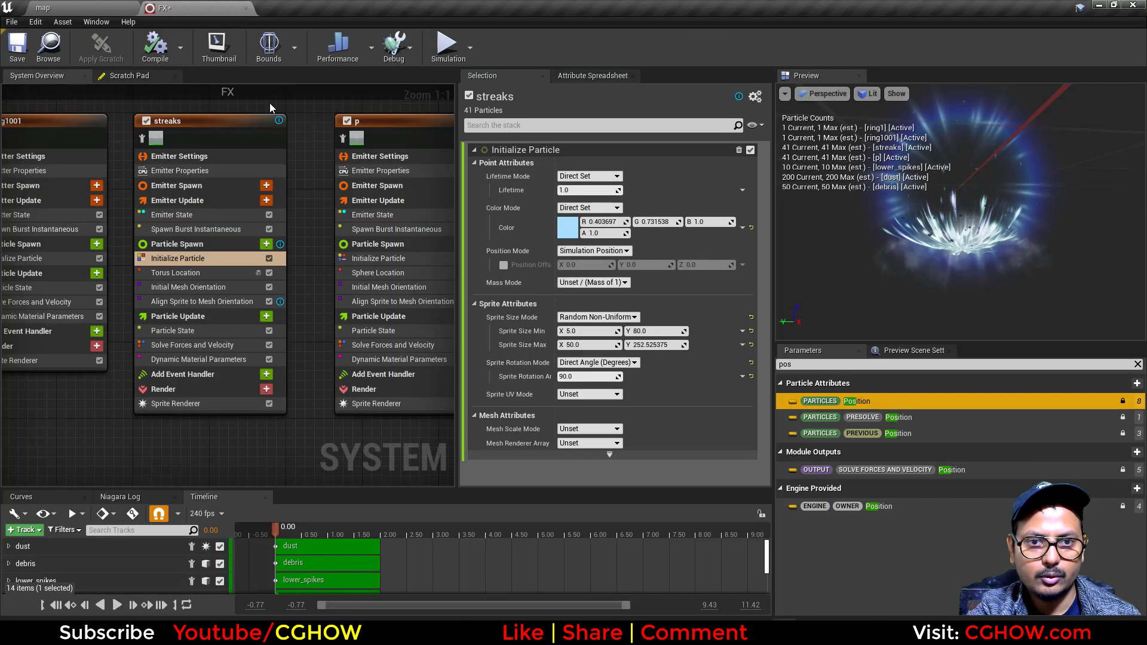
Step: Duplicate the streaks emitter and place the copy in the empty area below the original in the system overview
{"action": "right_click_drag", "start_coordinate": [313, 181], "coordinate": [262, 180]}
{"action": "scroll", "coordinate": [266, 192], "scroll_direction": "down", "scroll_amount": 1}
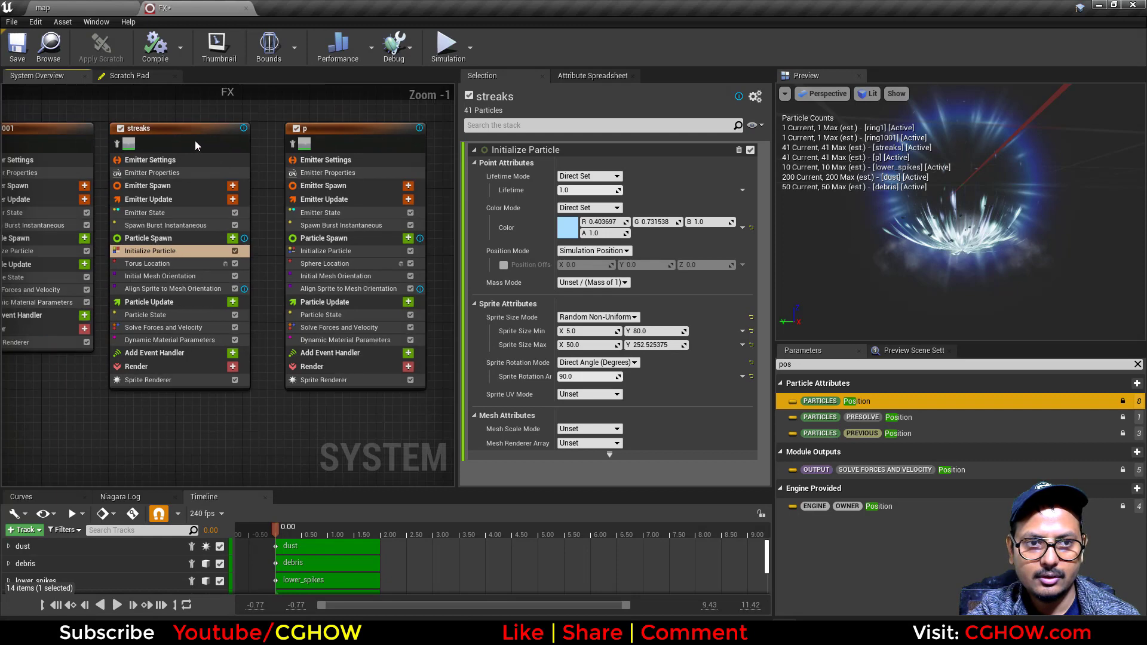
{"action": "left_click", "coordinate": [194, 142]}
{"action": "right_click_drag", "start_coordinate": [148, 448], "coordinate": [220, 342]}
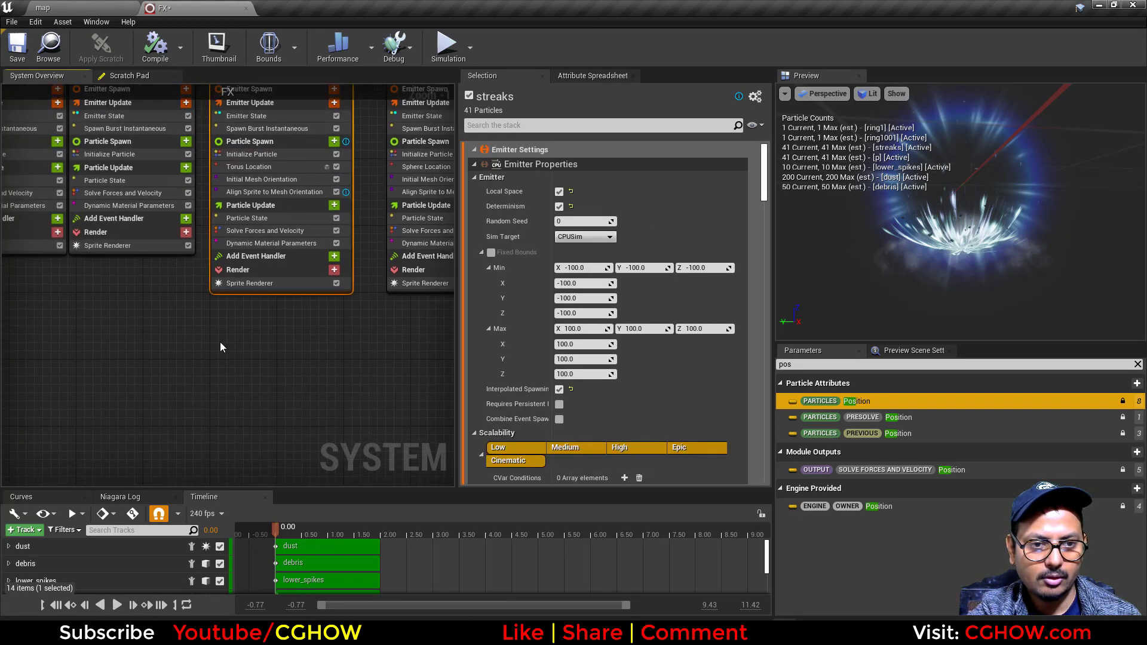
{"action": "left_click", "coordinate": [220, 342]}
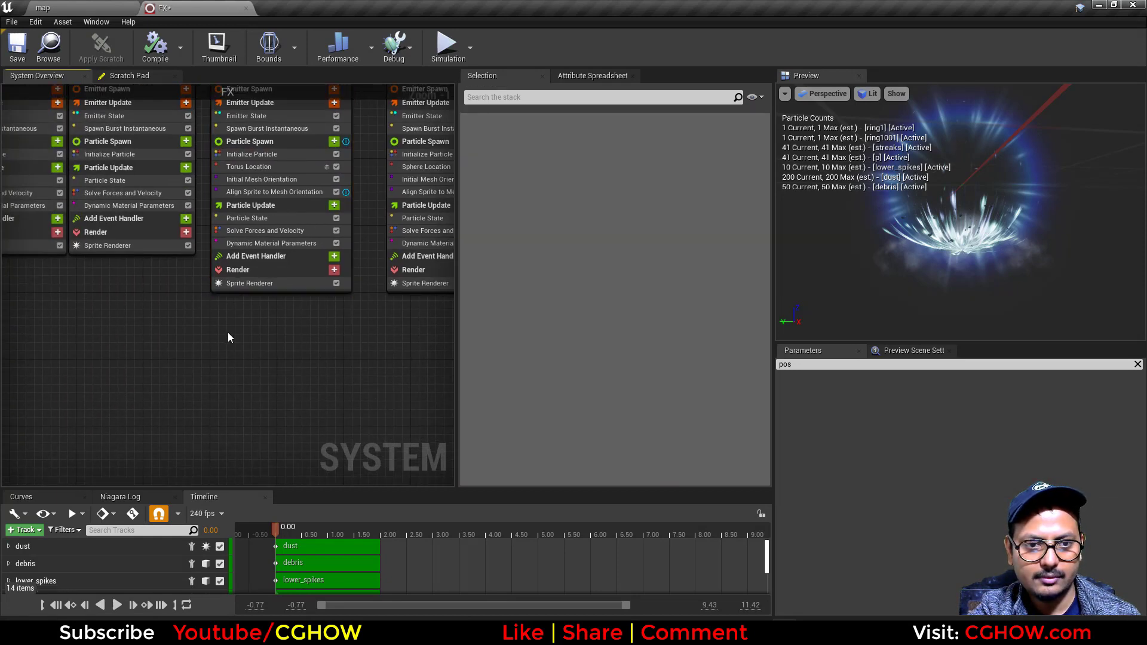
{"action": "key", "text": "ctrl+v"}
{"action": "scroll", "coordinate": [211, 315], "scroll_direction": "down", "scroll_amount": 1}
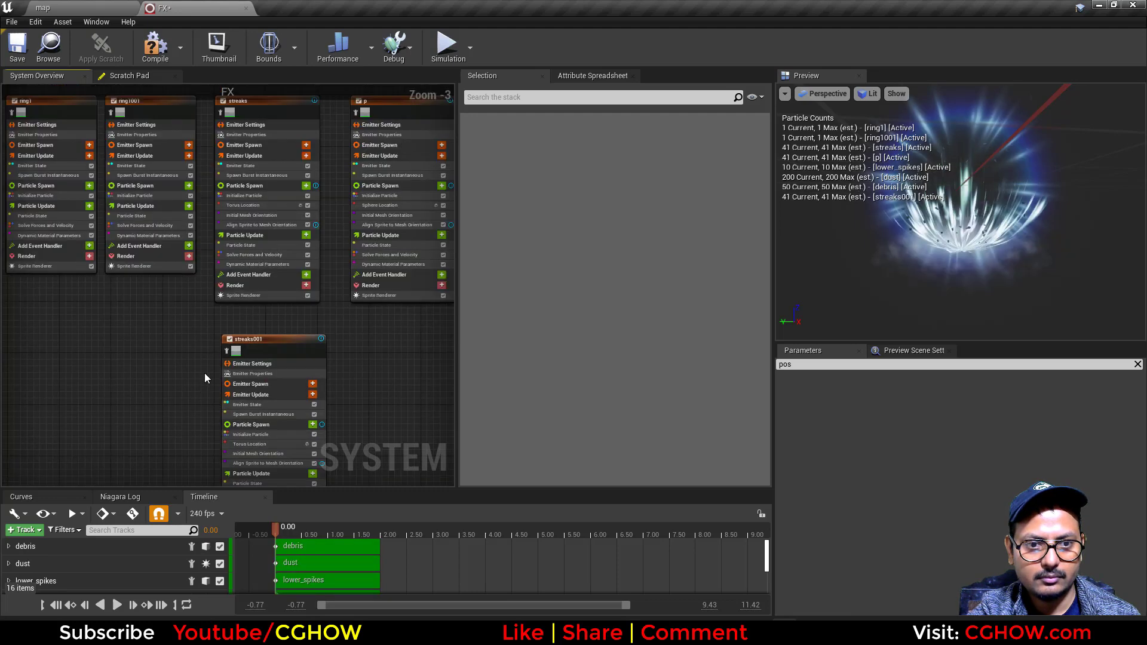
Step: Rename the duplicated streaks emitter as center_glow
{"action": "scroll", "coordinate": [264, 345], "scroll_direction": "up", "scroll_amount": 2}
{"action": "double_click", "coordinate": [266, 326]}
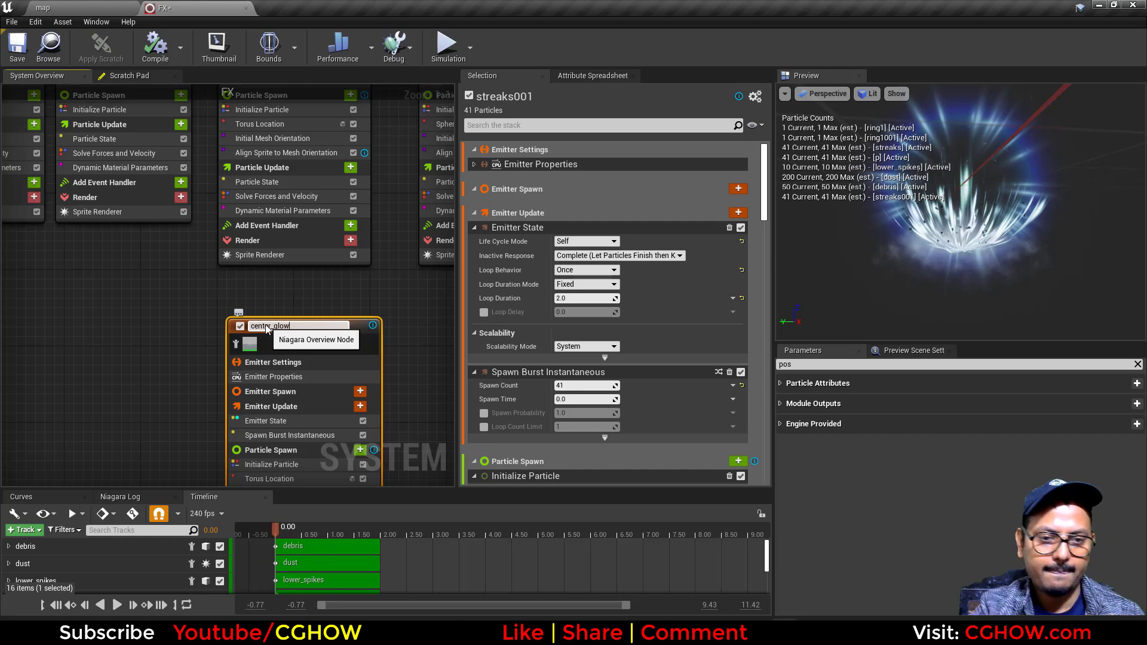
{"action": "type", "text": "center_glow"}
{"action": "key", "text": "Return"}
{"action": "left_click", "coordinate": [189, 384]}
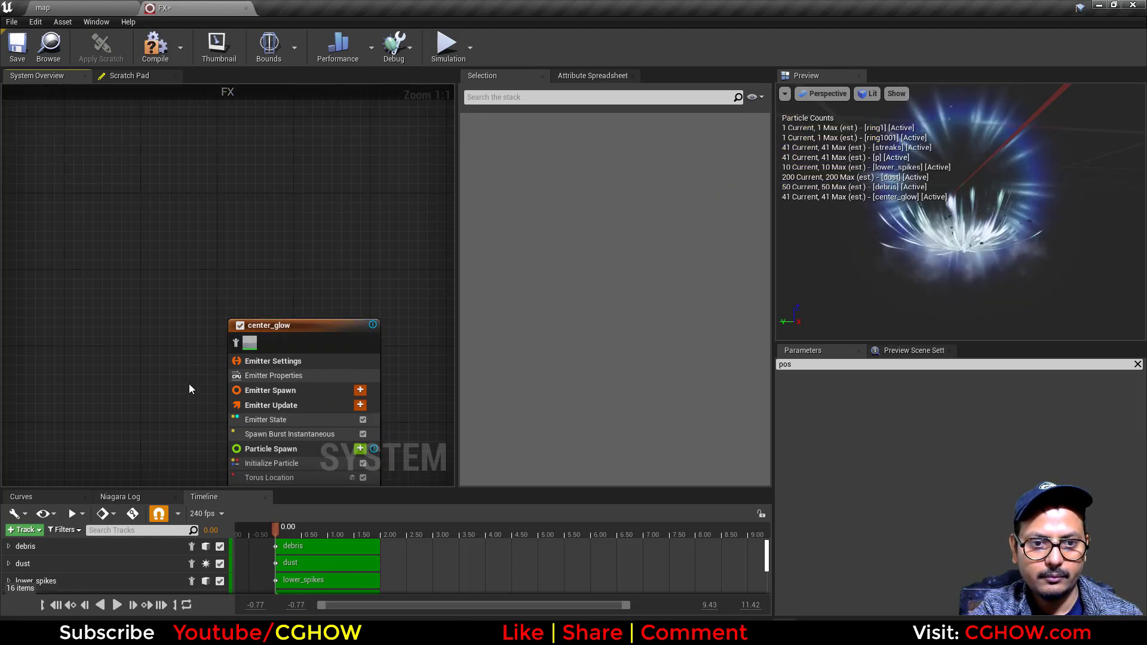
Step: Reset the center_glow Sprite Renderer's Alignment to Unaligned
{"action": "right_click_drag", "start_coordinate": [188, 384], "coordinate": [196, 251]}
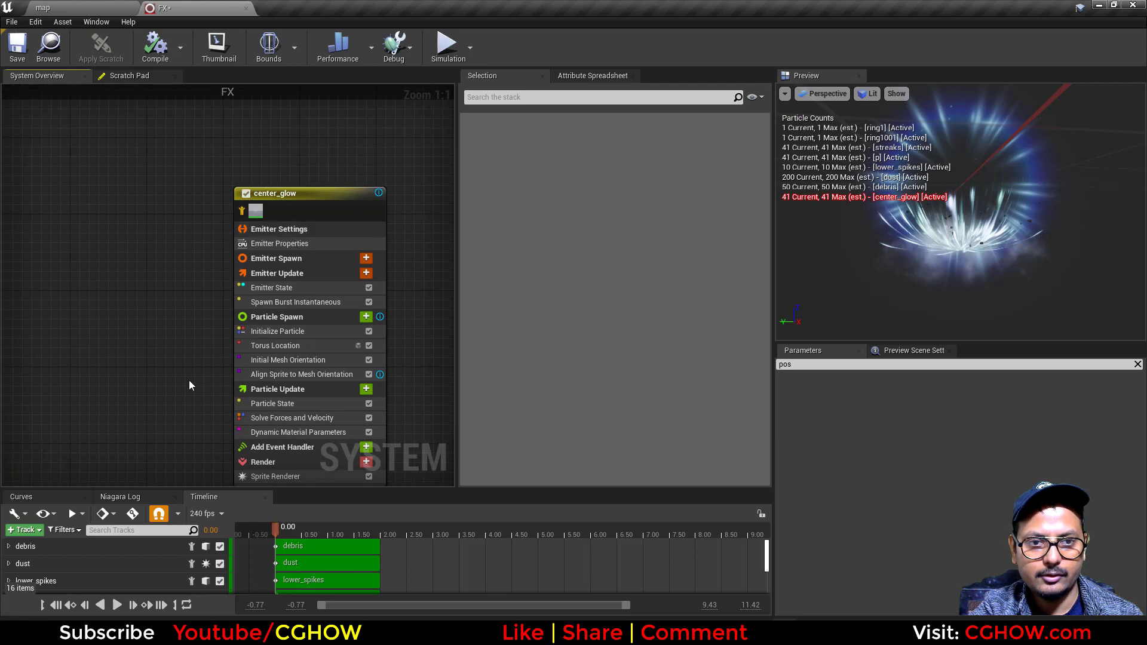
{"action": "right_click_drag", "start_coordinate": [189, 380], "coordinate": [182, 317]}
{"action": "left_click", "coordinate": [331, 528]}
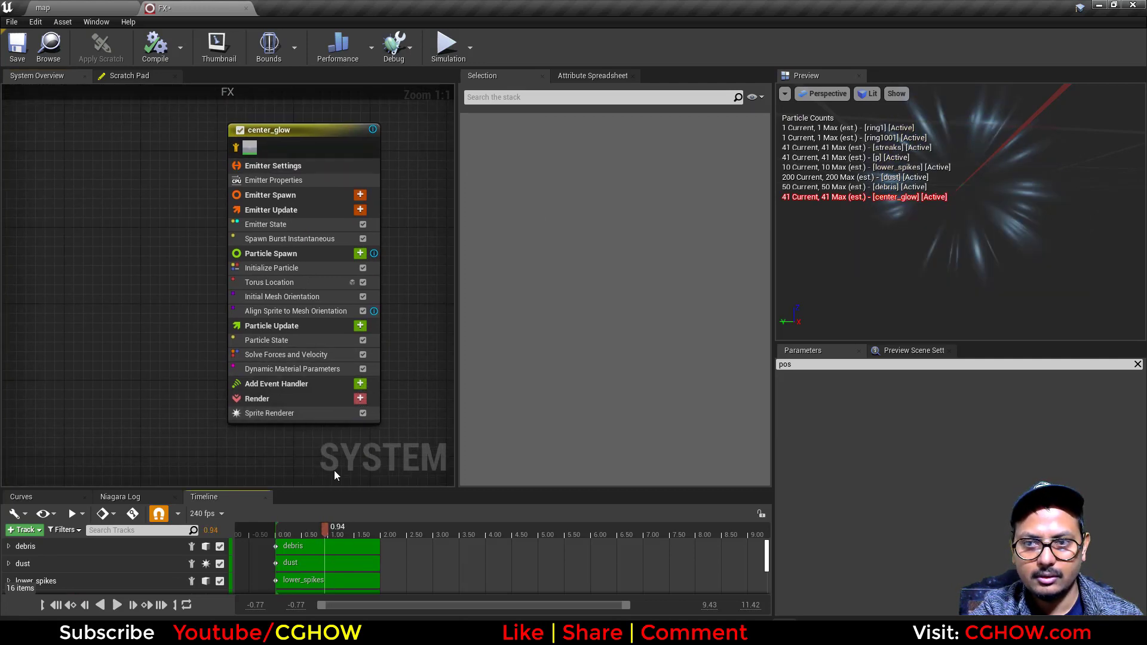
{"action": "left_click", "coordinate": [281, 413]}
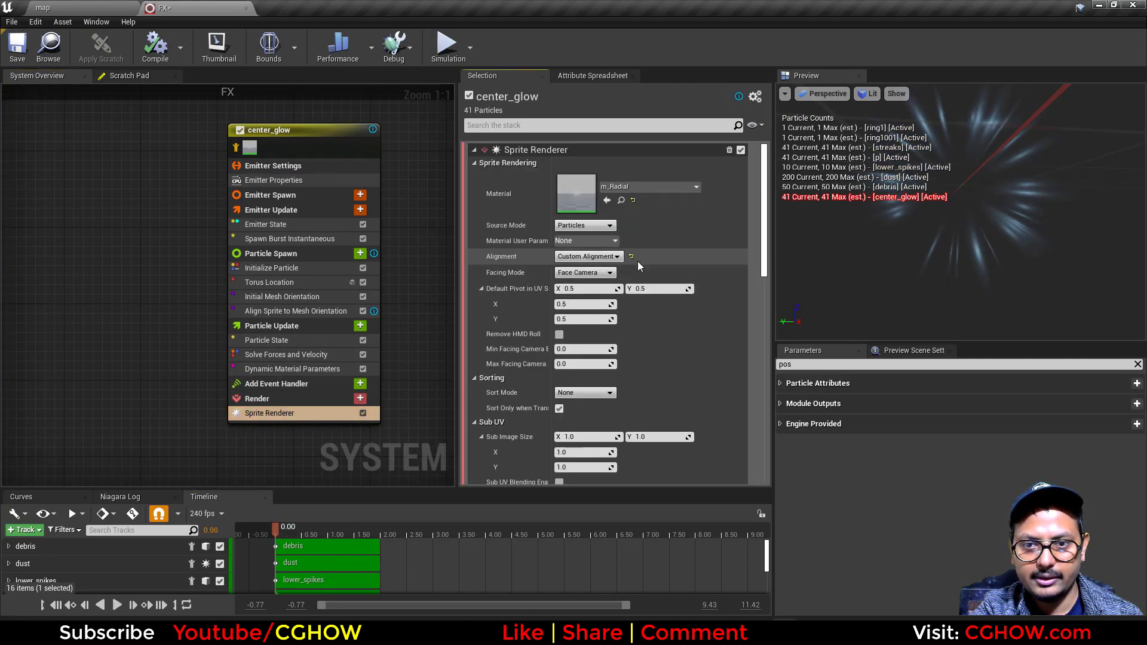
{"action": "left_click", "coordinate": [632, 256]}
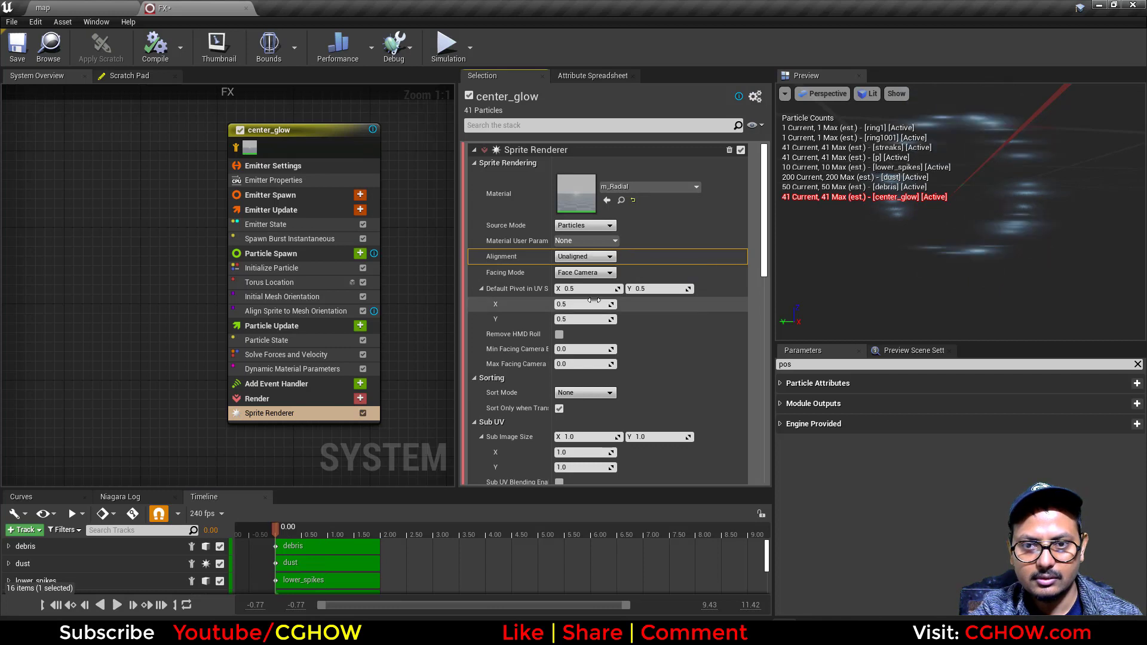
Step: Delete the Align Sprite to Mesh Orientation, Initial Mesh Orientation and Torus Location modules from center_glow
{"action": "left_click", "coordinate": [293, 310]}
{"action": "key", "text": "Delete"}
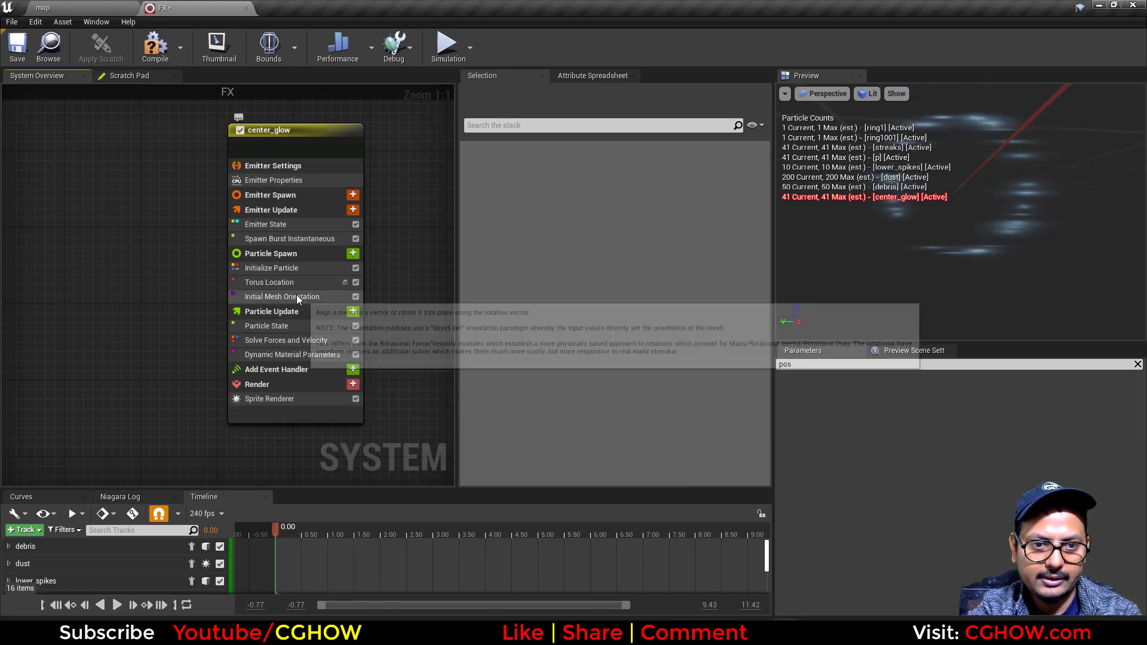
{"action": "left_click", "coordinate": [294, 297]}
{"action": "key", "text": "Delete"}
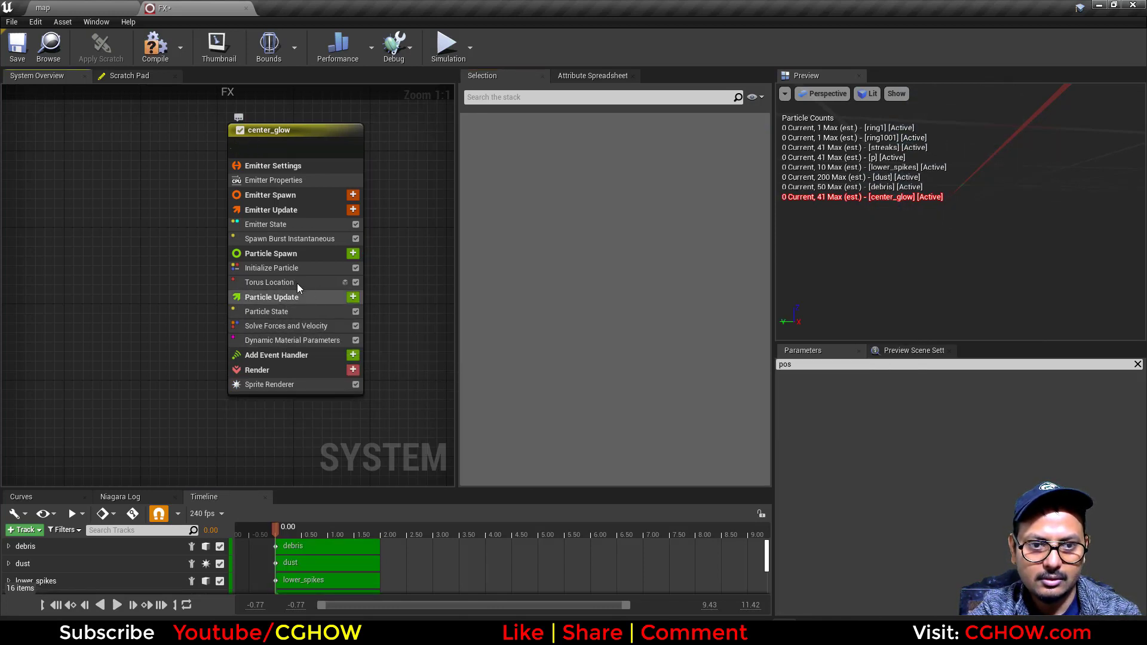
{"action": "left_click", "coordinate": [304, 283]}
{"action": "key", "text": "Delete"}
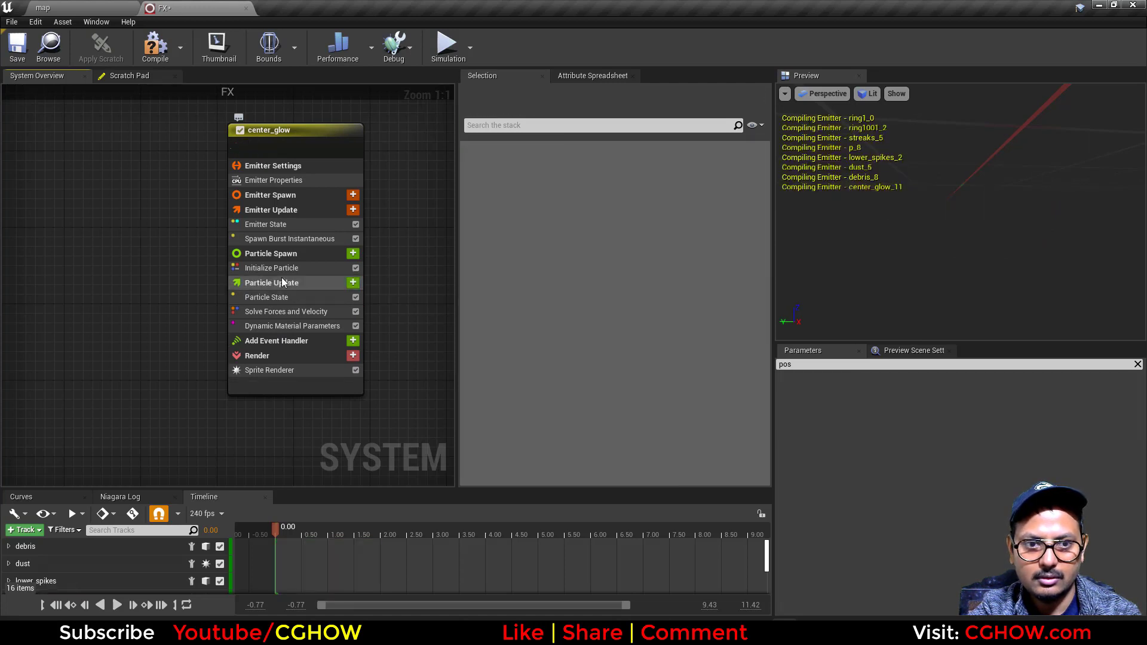
Step: Switch center_glow's Sprite Size Mode to Uniform and set the uniform size to about 436
{"action": "left_click", "coordinate": [286, 269]}
{"action": "left_click", "coordinate": [601, 317]}
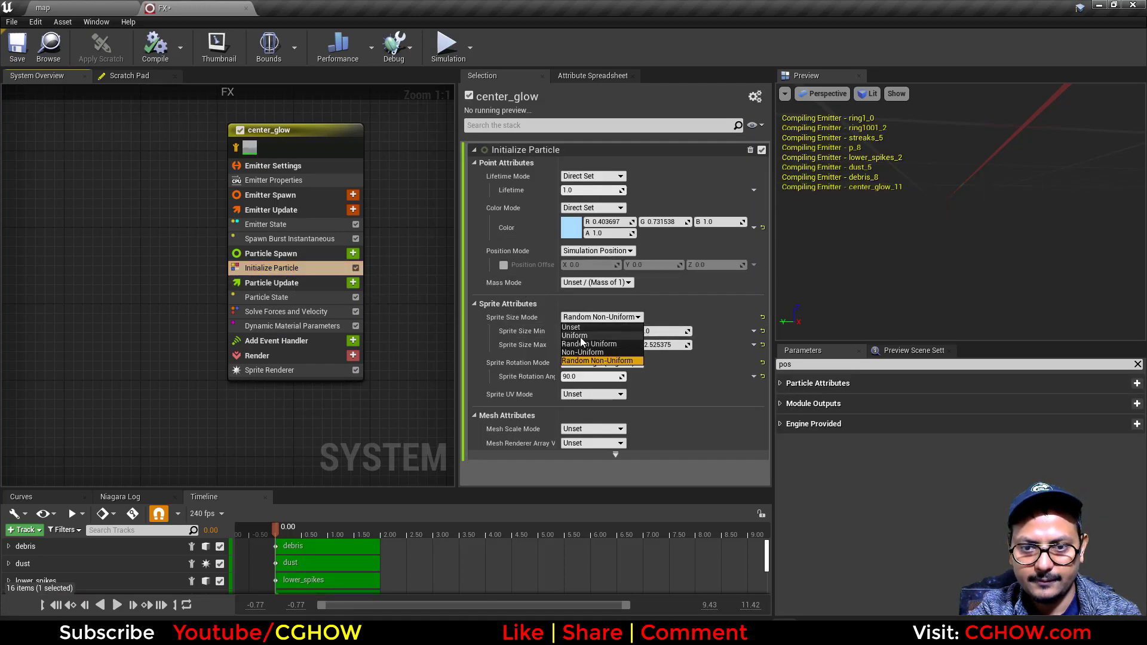
{"action": "left_click", "coordinate": [576, 336]}
{"action": "left_click_drag", "start_coordinate": [590, 331], "coordinate": [570, 332]}
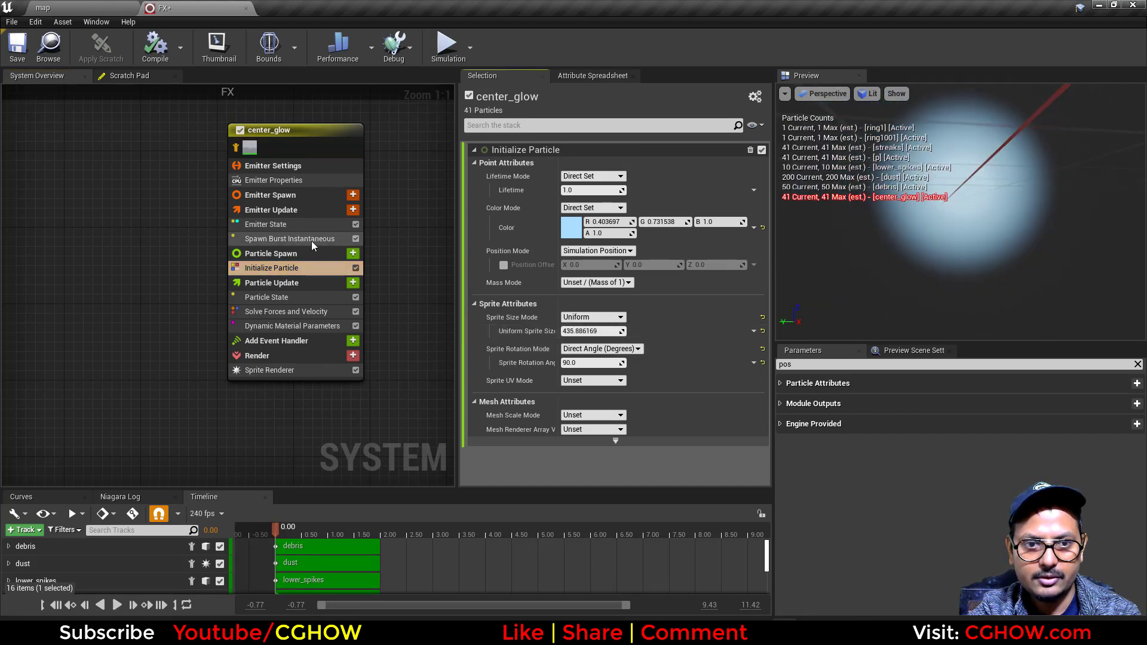
Step: Set the center_glow Spawn Burst Instantaneous count to 2 and check the glow in the map level
{"action": "left_click", "coordinate": [312, 239]}
{"action": "key", "text": "Return"}
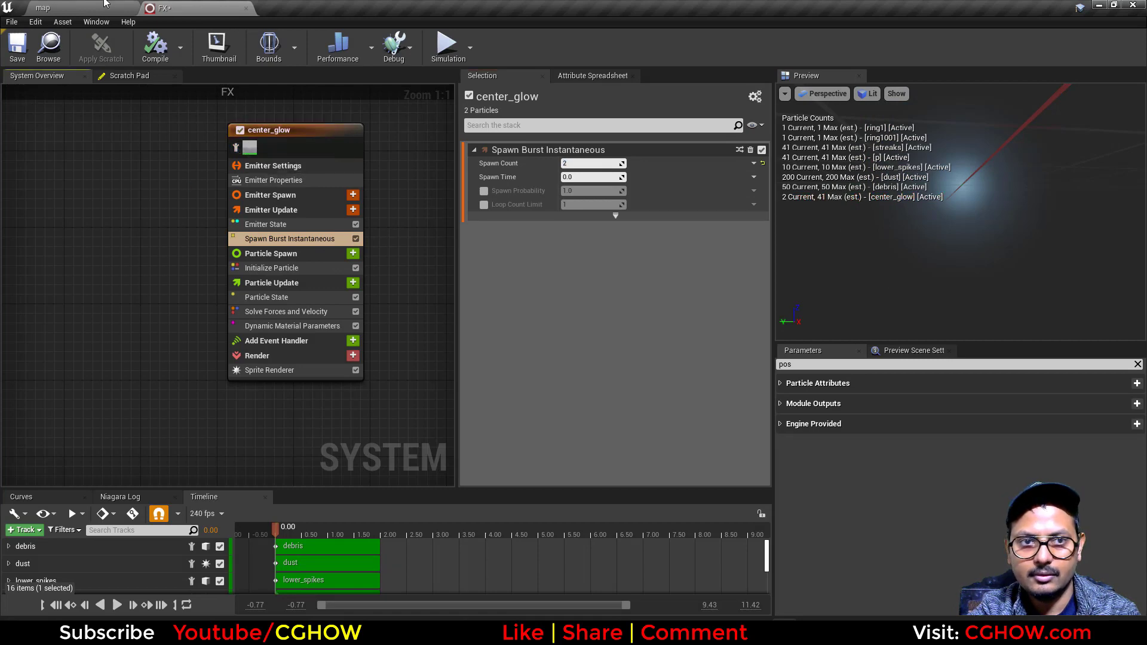
{"action": "left_click", "coordinate": [339, 532]}
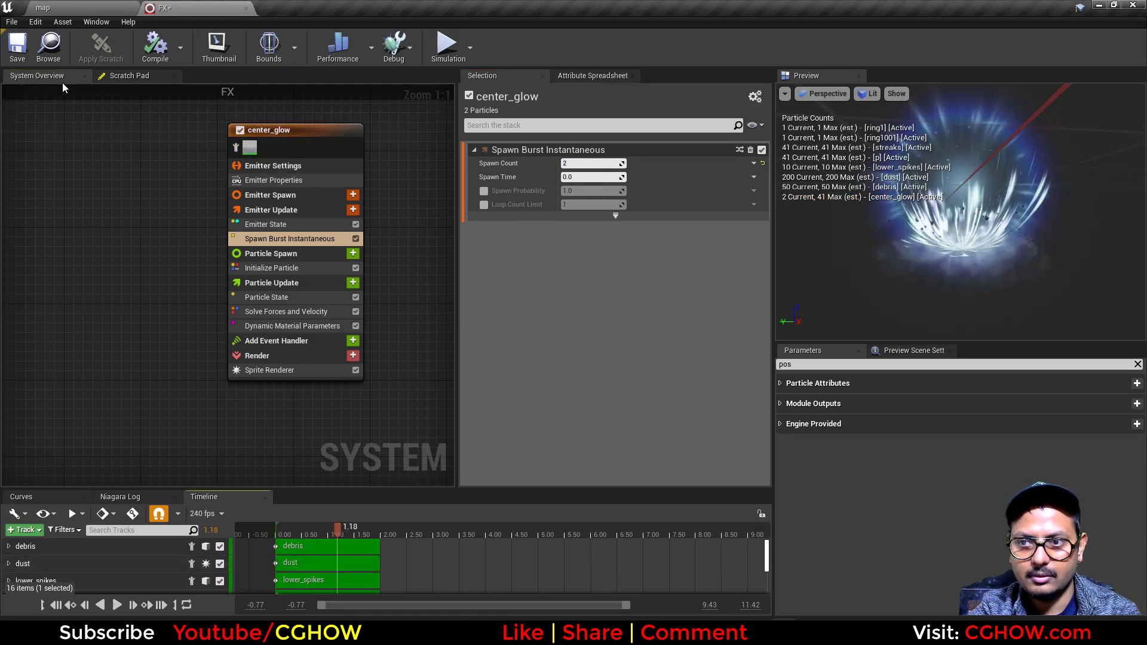
{"action": "left_click", "coordinate": [62, 8]}
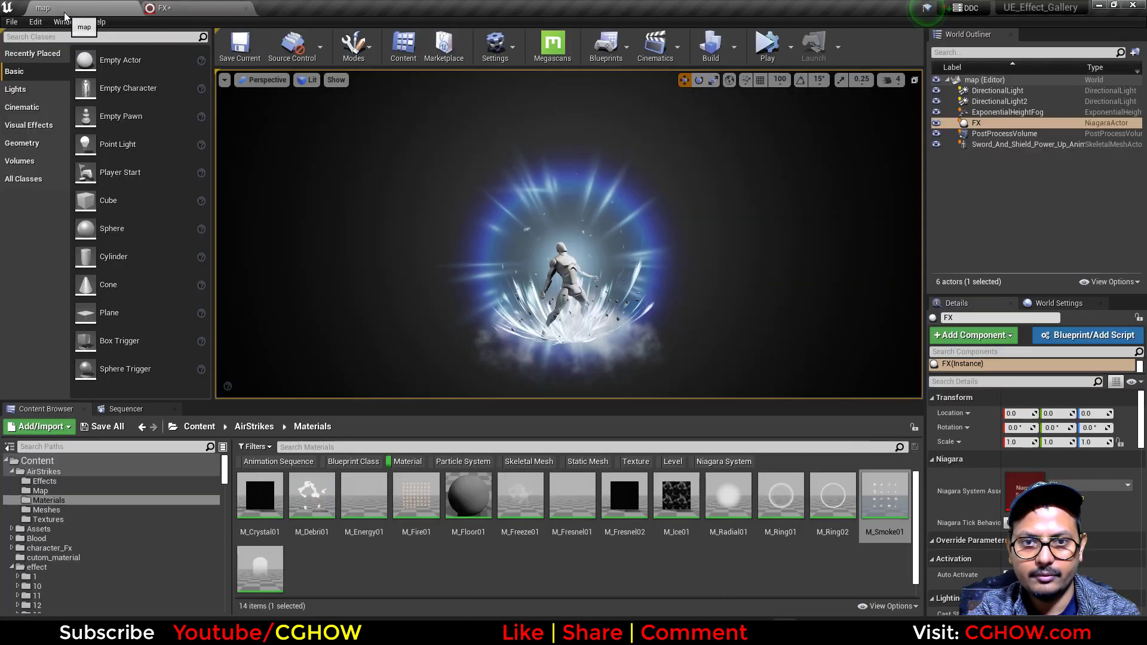
{"action": "left_click", "coordinate": [221, 6]}
Step: Reduce center_glow's uniform sprite size to about 261 and inspect the glow around the character in the map level
{"action": "left_click", "coordinate": [272, 268]}
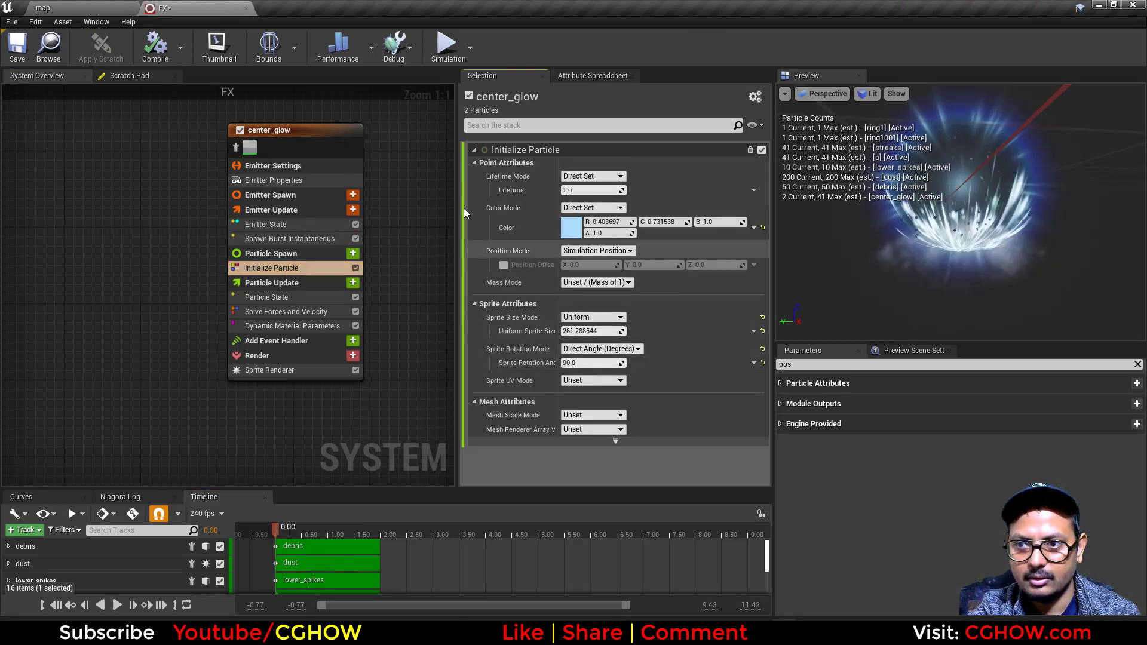
{"action": "left_click", "coordinate": [83, 6]}
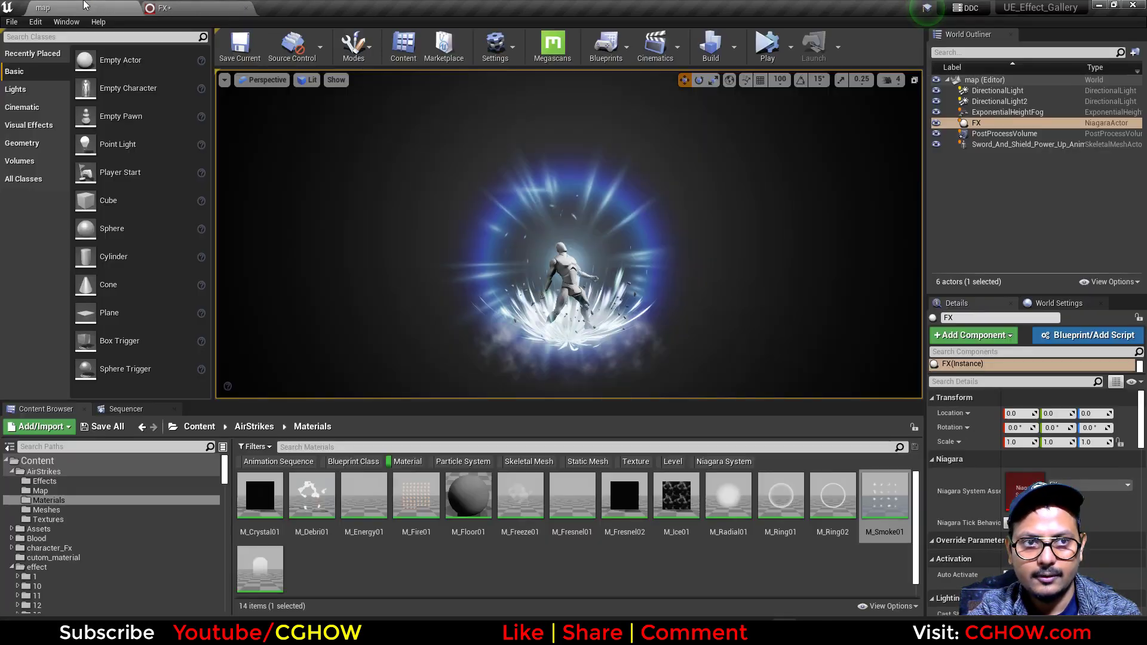
{"action": "left_click", "coordinate": [773, 290]}
{"action": "scroll", "coordinate": [717, 312], "scroll_direction": "up", "scroll_amount": 3}
{"action": "middle_click_drag", "start_coordinate": [730, 279], "coordinate": [740, 348]}
{"action": "scroll", "coordinate": [744, 284], "scroll_direction": "down", "scroll_amount": 3}
{"action": "middle_click_drag", "start_coordinate": [742, 293], "coordinate": [746, 272]}
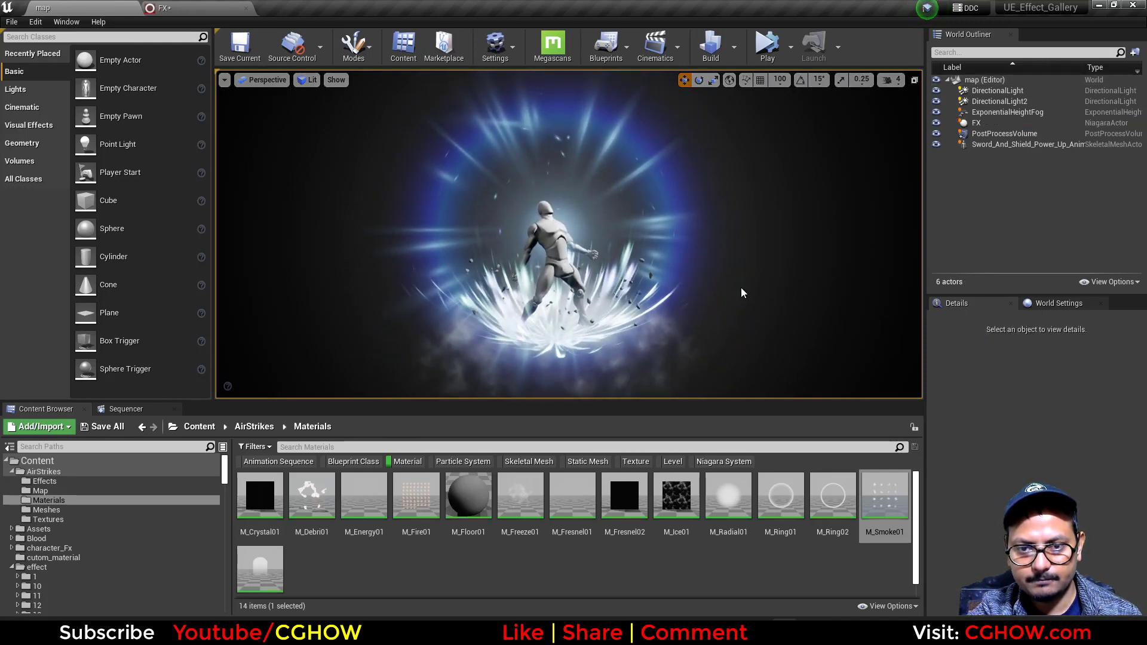
Step: Add a point light at the character's feet, with X and Y at 0 and Z at about -125
{"action": "left_click_drag", "start_coordinate": [118, 144], "coordinate": [556, 319]}
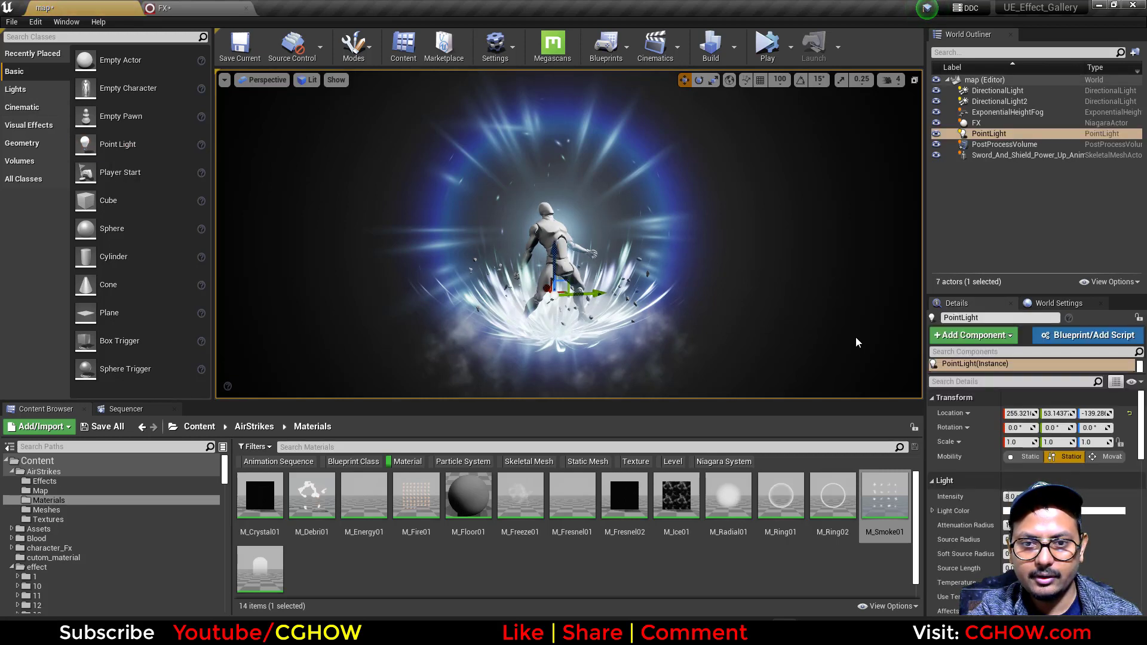
{"action": "left_click", "coordinate": [1129, 414]}
{"action": "left_click_drag", "start_coordinate": [553, 193], "coordinate": [553, 277]}
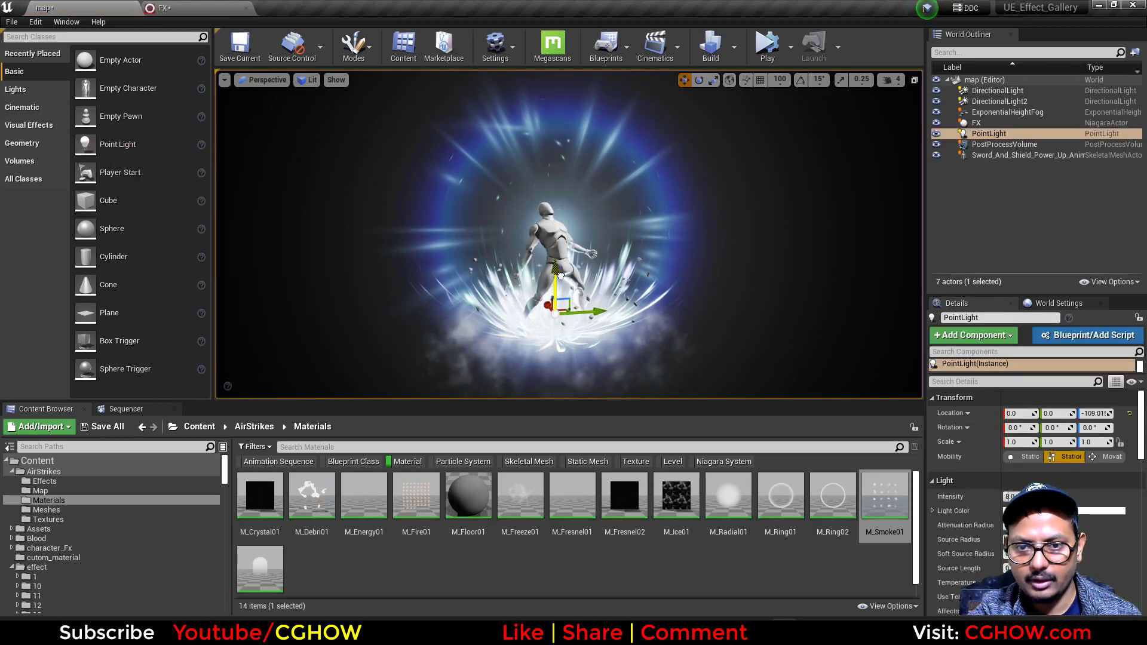
Step: Set the point light's colour to light blue, raise its intensity, and view the aura without editor overlays
{"action": "left_click", "coordinate": [1052, 511]}
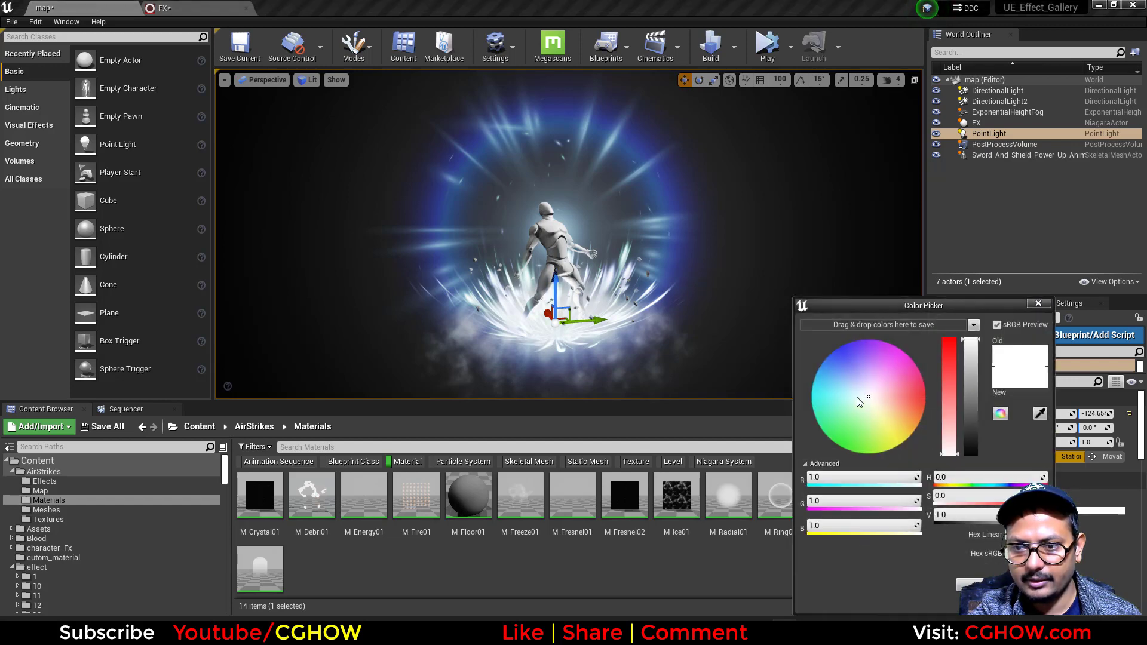
{"action": "left_click_drag", "start_coordinate": [860, 399], "coordinate": [831, 379]}
{"action": "left_click", "coordinate": [979, 584]}
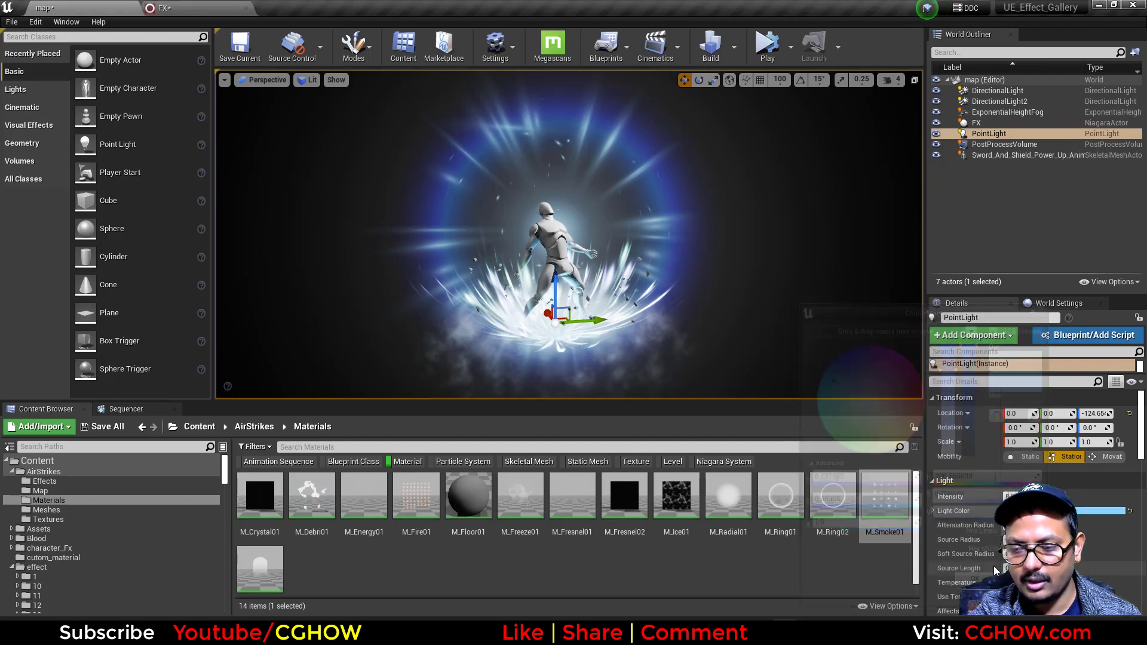
{"action": "left_click_drag", "start_coordinate": [1028, 497], "coordinate": [1066, 496]}
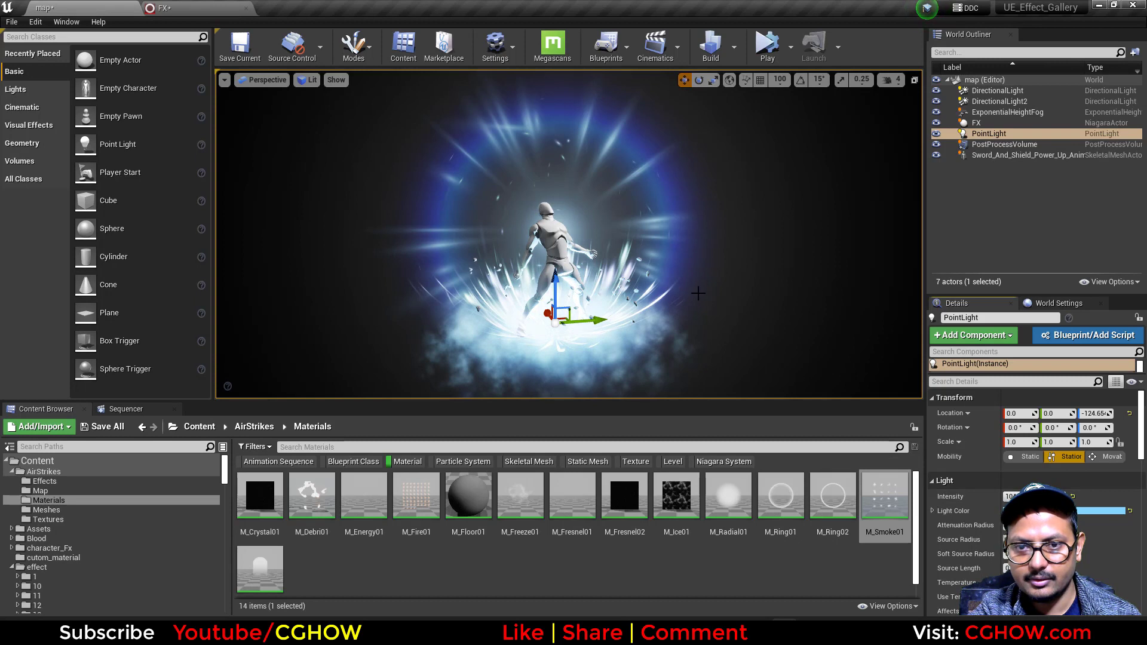
{"action": "left_click", "coordinate": [715, 268]}
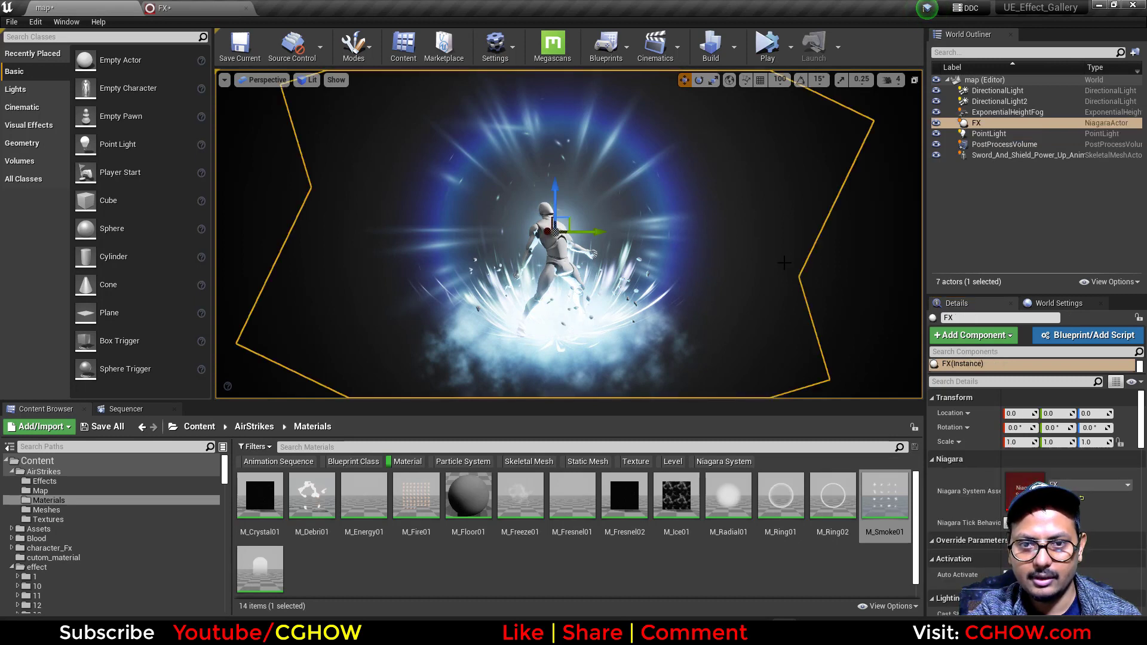
{"action": "key", "text": "g"}
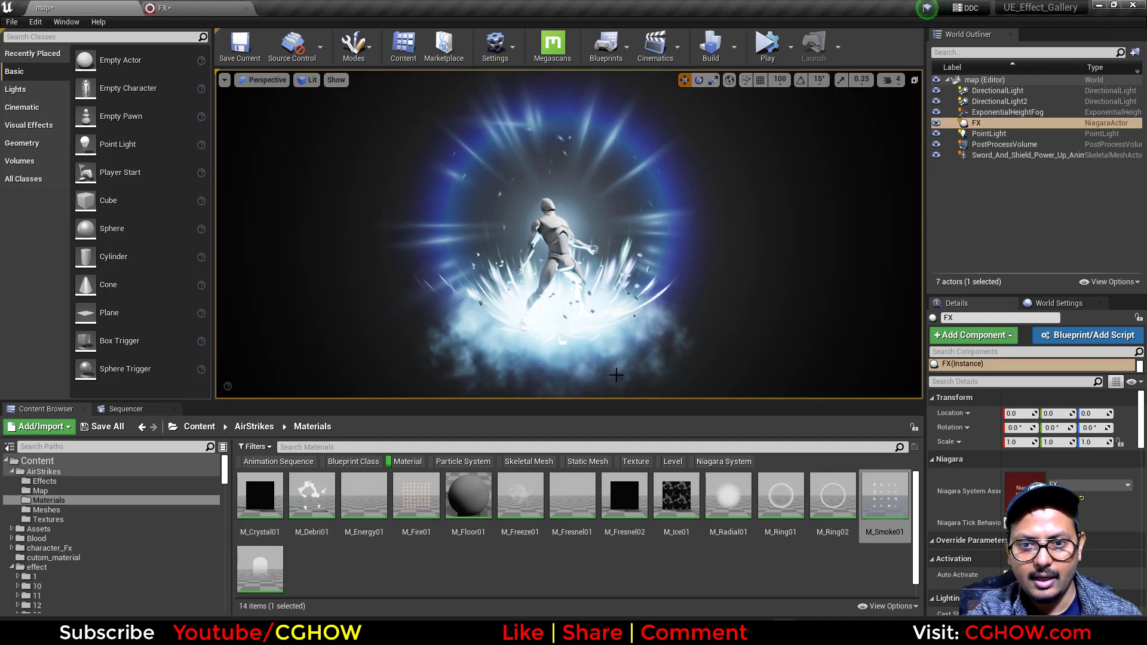
Step: Review the dust emitter's Initialize Particle settings and examine the lit aura full screen in the map level
{"action": "left_click", "coordinate": [228, 8]}
{"action": "scroll", "coordinate": [410, 232], "scroll_direction": "down", "scroll_amount": 3}
{"action": "right_click_drag", "start_coordinate": [411, 234], "coordinate": [206, 107]}
{"action": "scroll", "coordinate": [296, 209], "scroll_direction": "up", "scroll_amount": 2}
{"action": "left_click", "coordinate": [271, 256]}
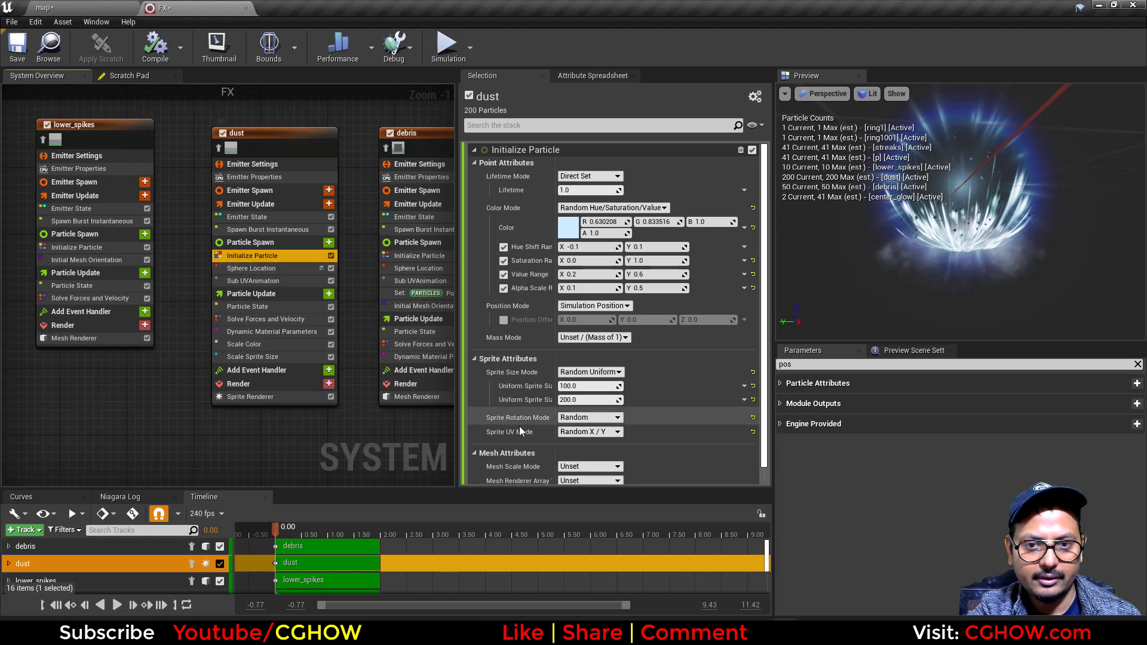
{"action": "left_click", "coordinate": [44, 6]}
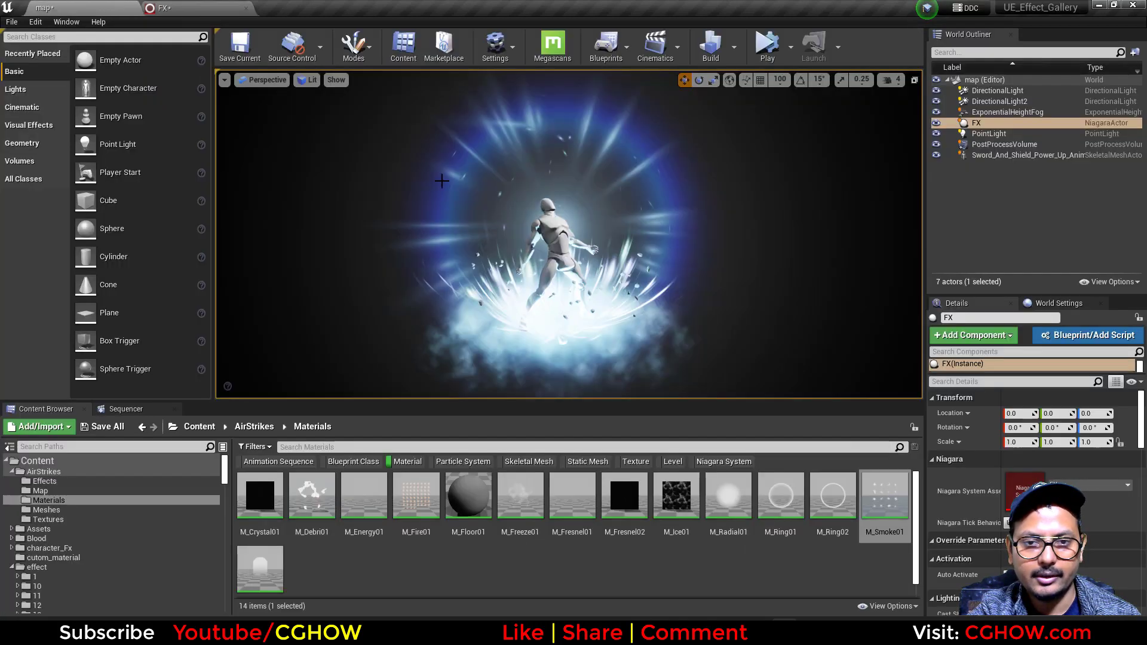
{"action": "key", "text": "F11"}
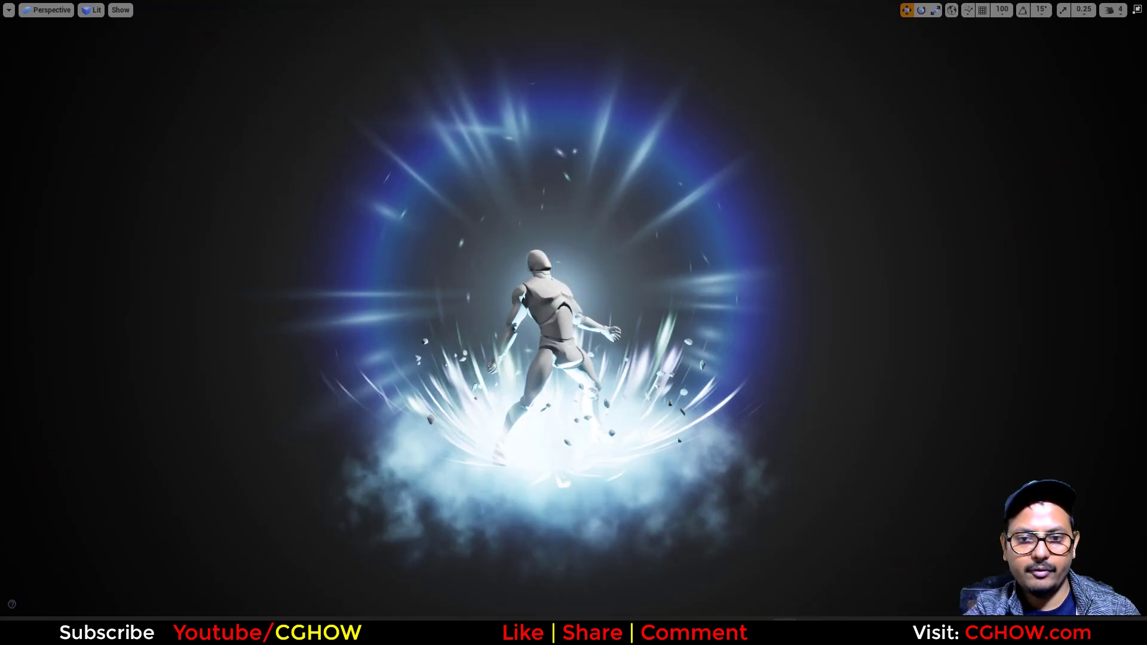
{"action": "middle_click_drag", "start_coordinate": [790, 435], "coordinate": [788, 404]}
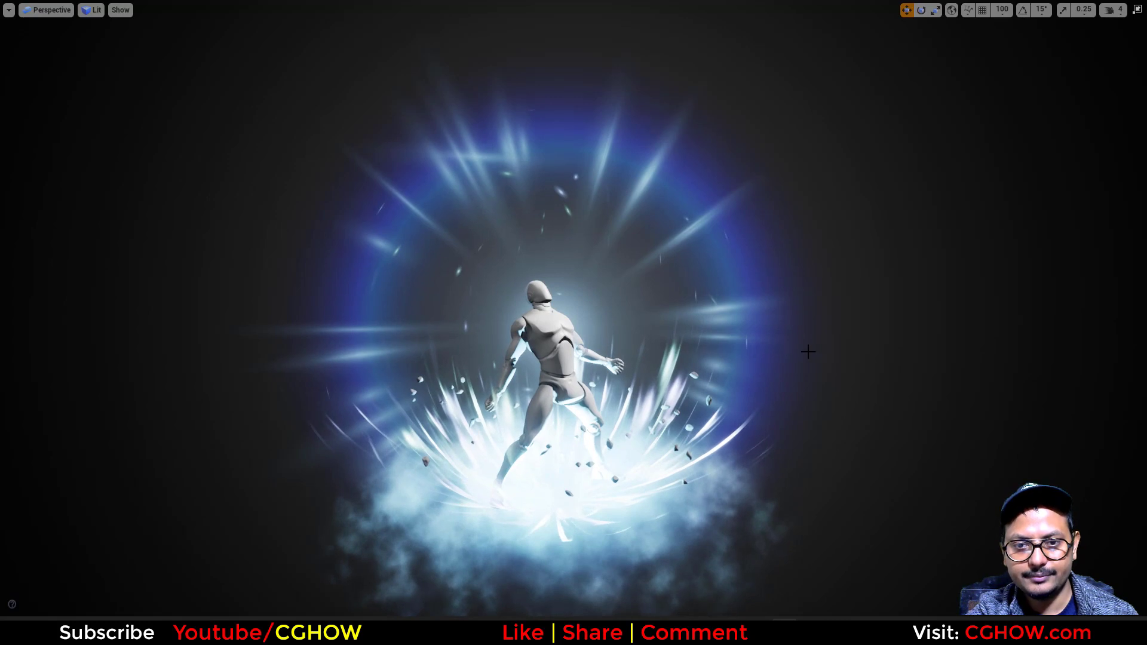
{"action": "key", "text": "F11"}
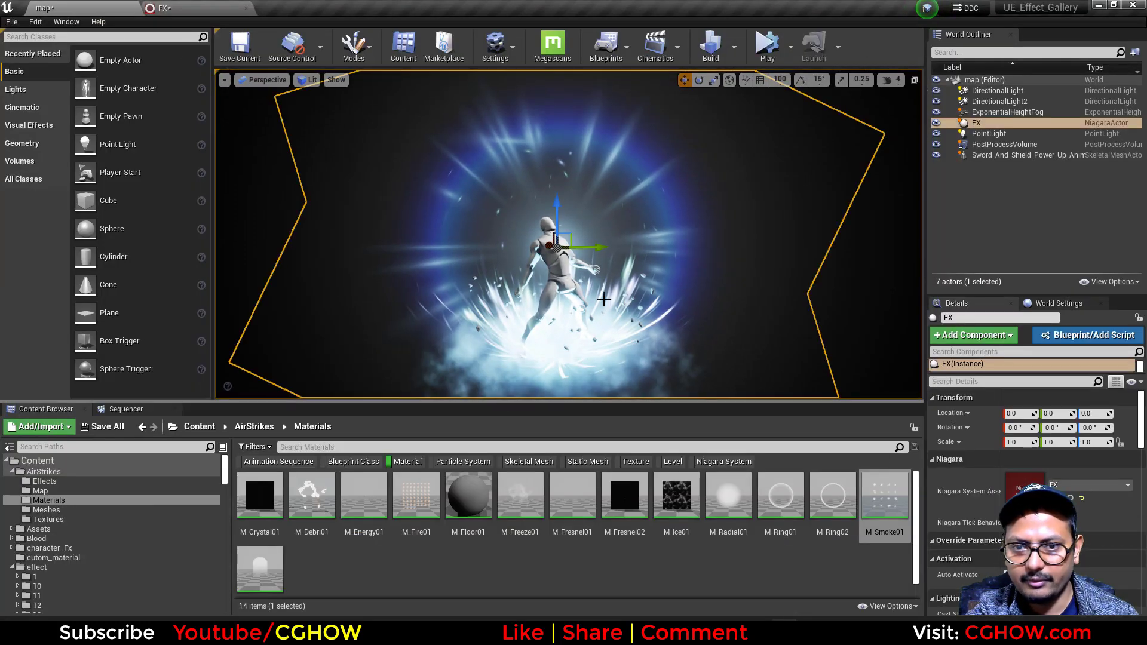
Step: Assign the floor material to Element 0 of the power-up character's skeletal mesh
{"action": "left_click", "coordinate": [1015, 155]}
{"action": "scroll", "coordinate": [1039, 458], "scroll_direction": "down", "scroll_amount": 5}
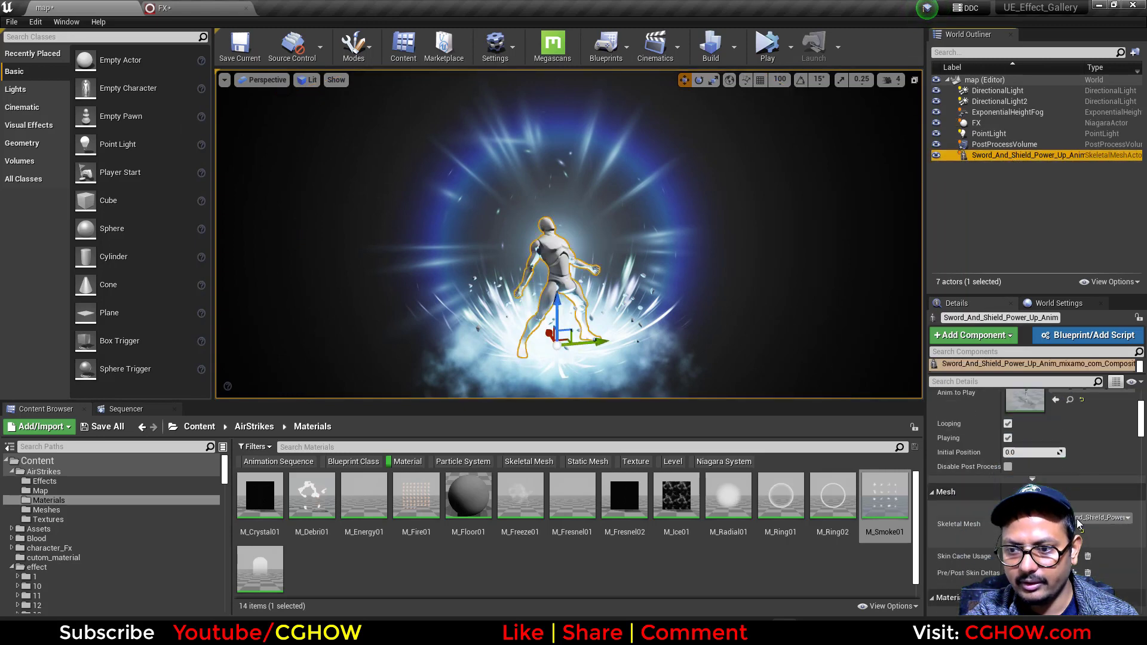
{"action": "left_click", "coordinate": [1079, 482]}
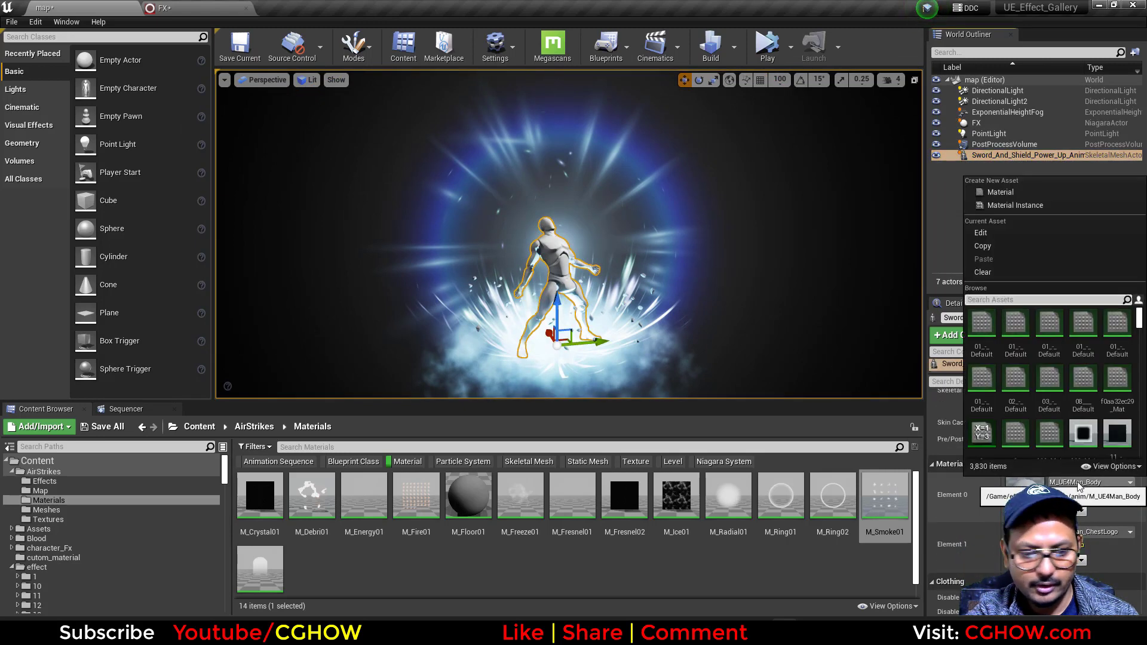
{"action": "type", "text": "floo"}
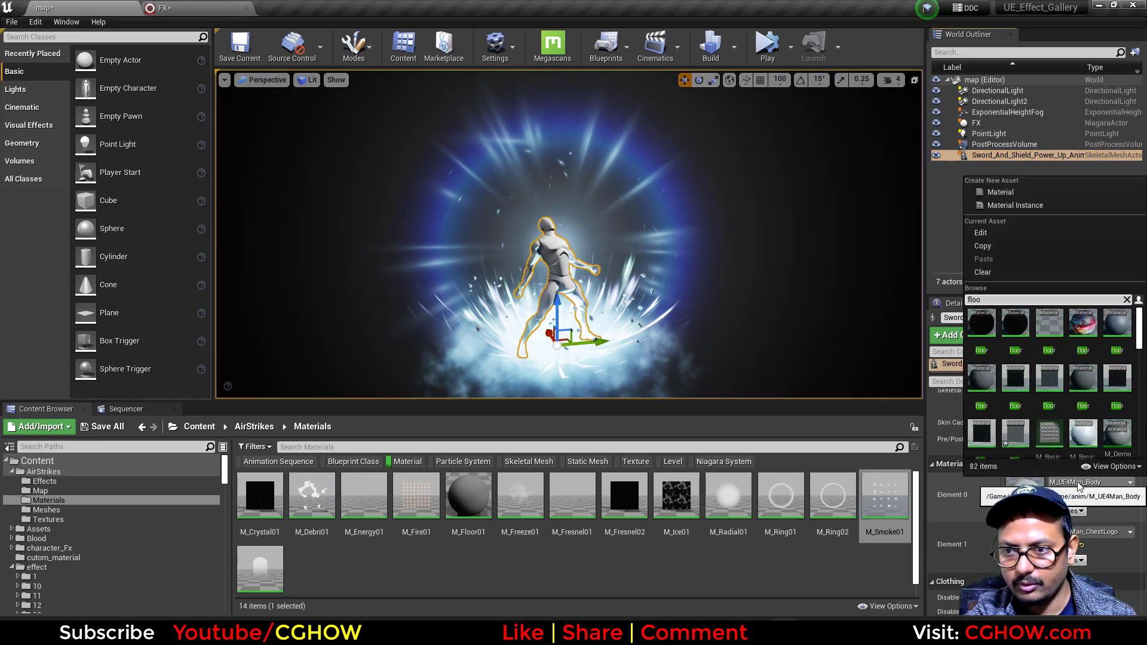
{"action": "left_click", "coordinate": [1093, 386]}
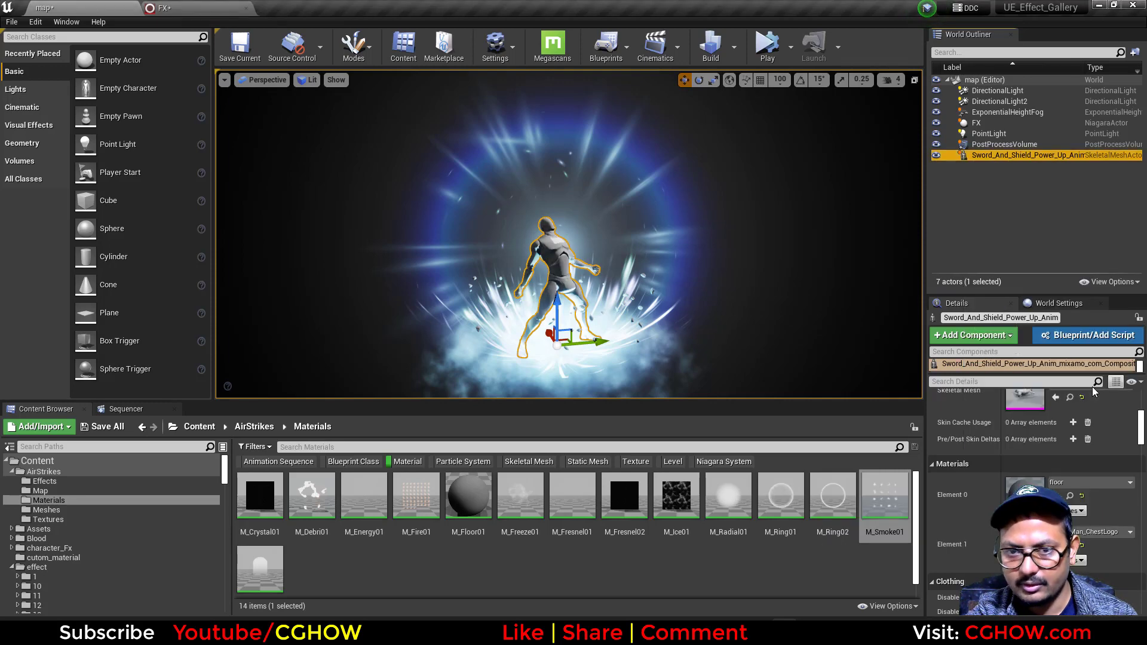
Step: Apply the same floor material to the character's Element 1 and view the aura full screen
{"action": "left_click", "coordinate": [1071, 497]}
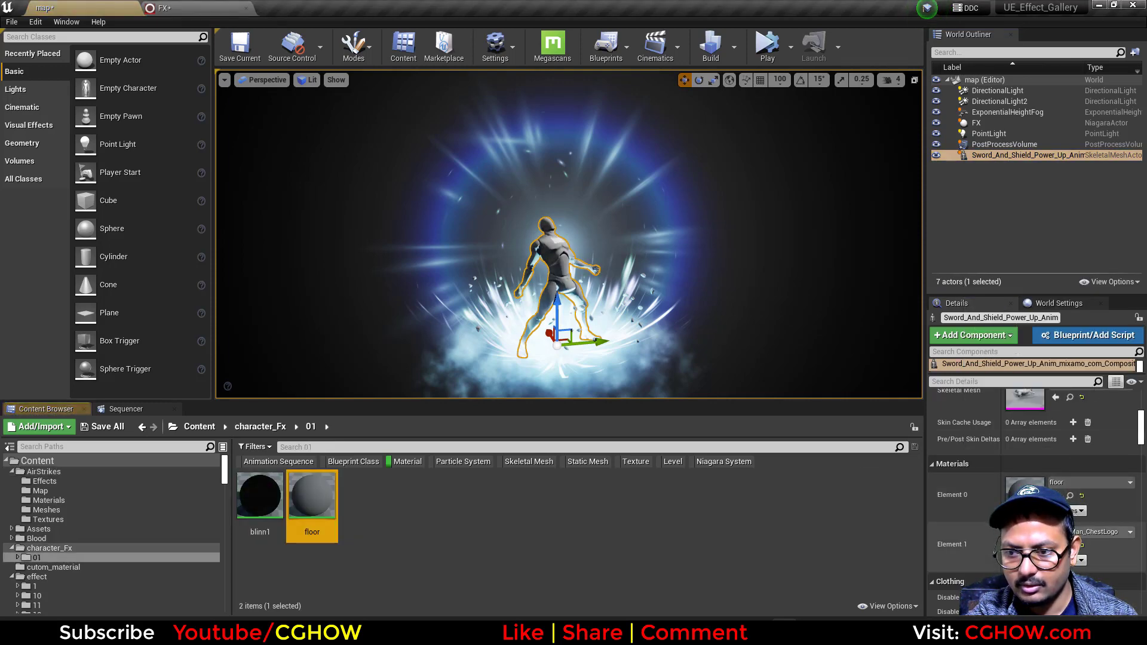
{"action": "left_click", "coordinate": [1056, 545]}
{"action": "left_click", "coordinate": [867, 522]}
{"action": "key", "text": "F11"}
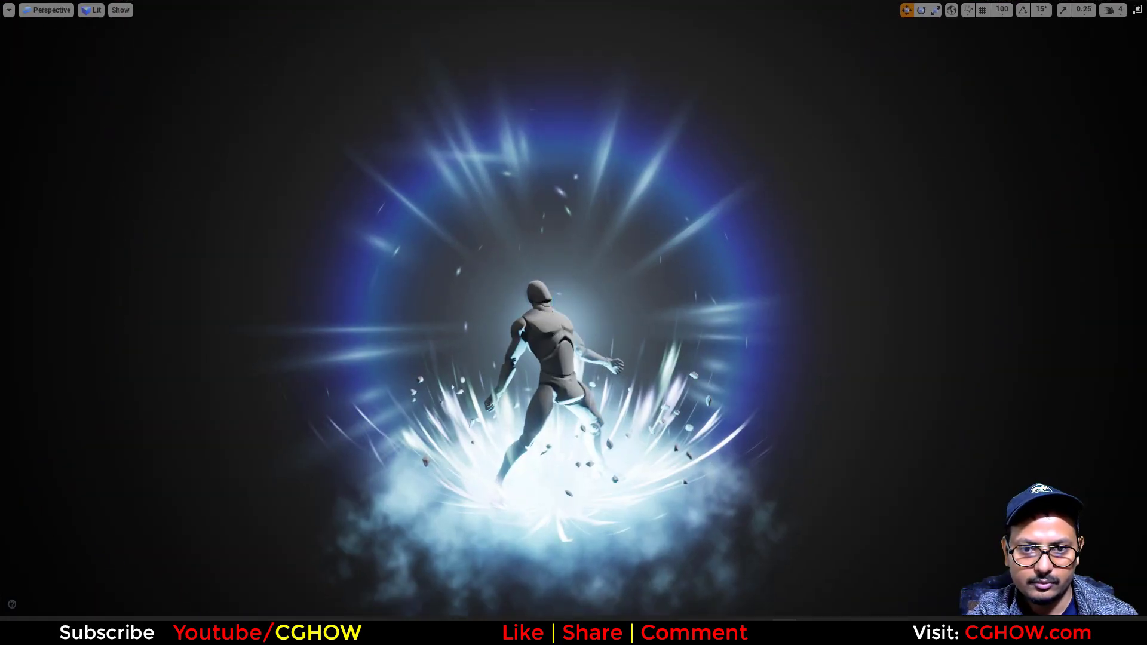
Step: Darken the ExponentialHeightFog actor's Fog Inscattering Color to near black
{"action": "key", "text": "F11"}
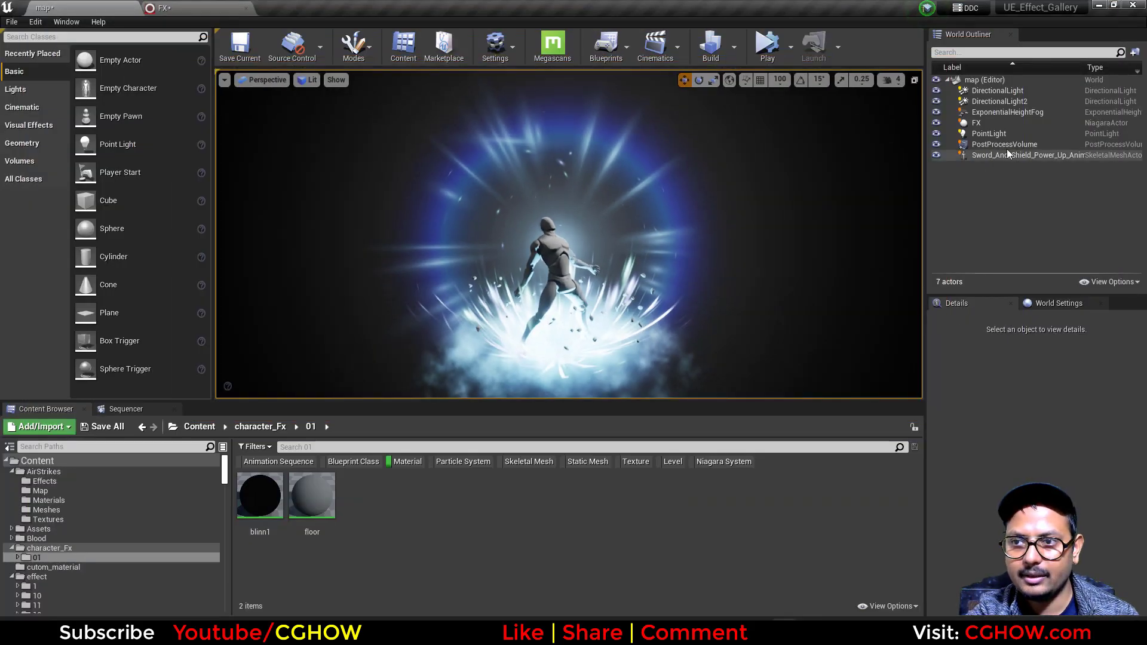
{"action": "left_click", "coordinate": [1002, 156]}
{"action": "left_click", "coordinate": [1005, 144]}
{"action": "left_click", "coordinate": [1013, 113]}
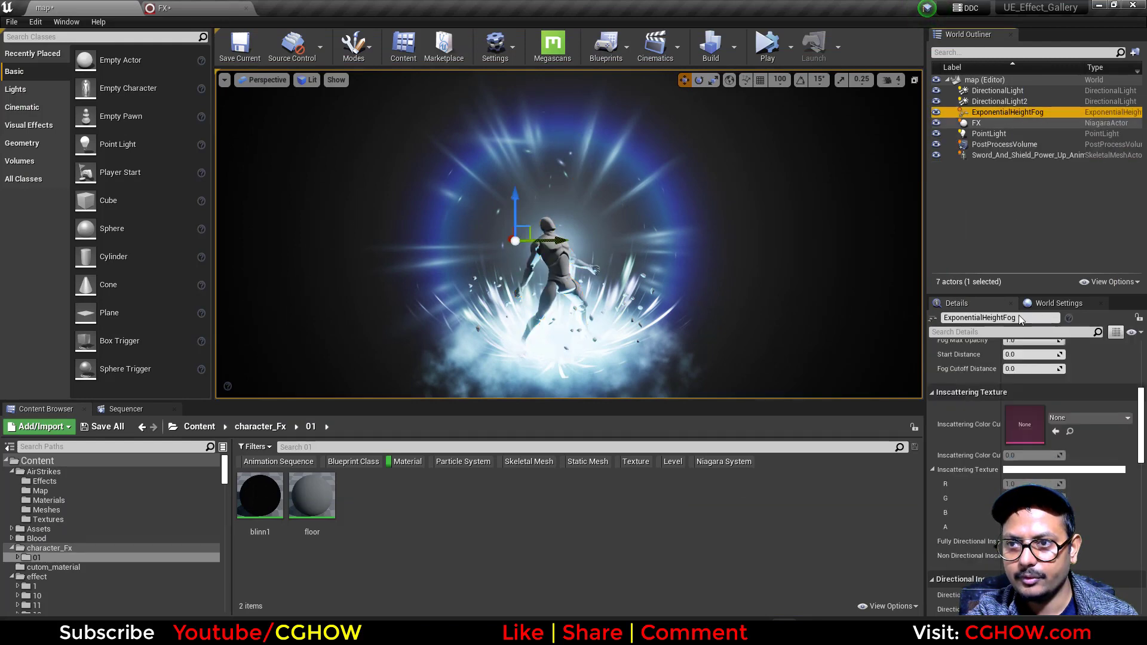
{"action": "scroll", "coordinate": [1027, 443], "scroll_direction": "up", "scroll_amount": 5}
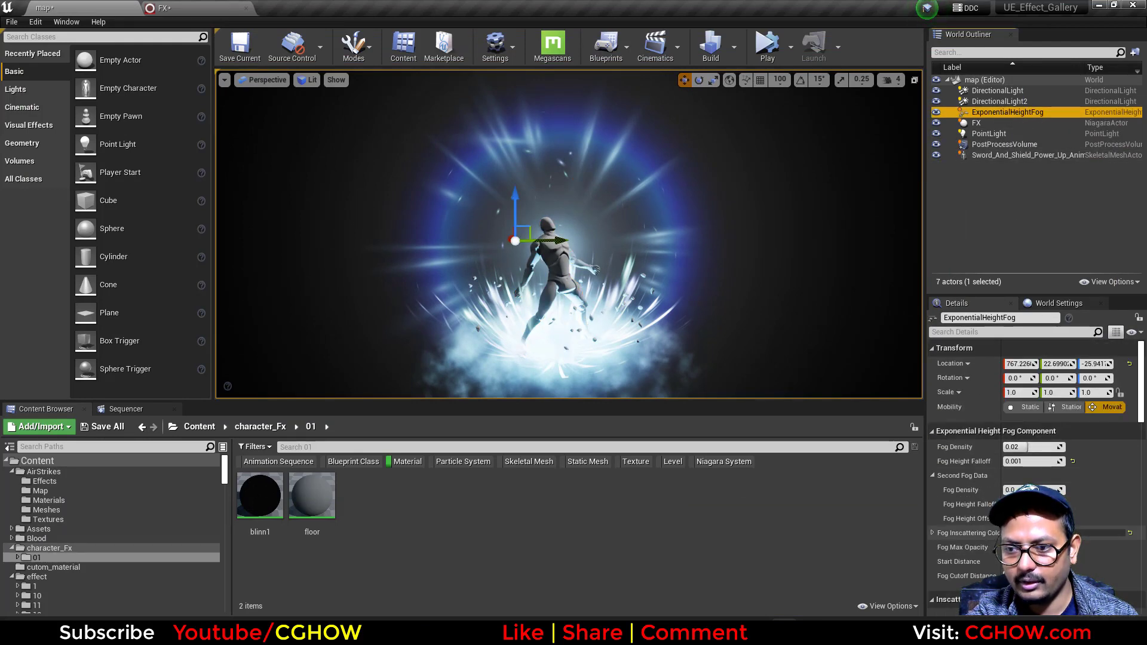
{"action": "left_click", "coordinate": [1040, 532]}
{"action": "left_click_drag", "start_coordinate": [954, 457], "coordinate": [954, 452]}
{"action": "left_click", "coordinate": [956, 585]}
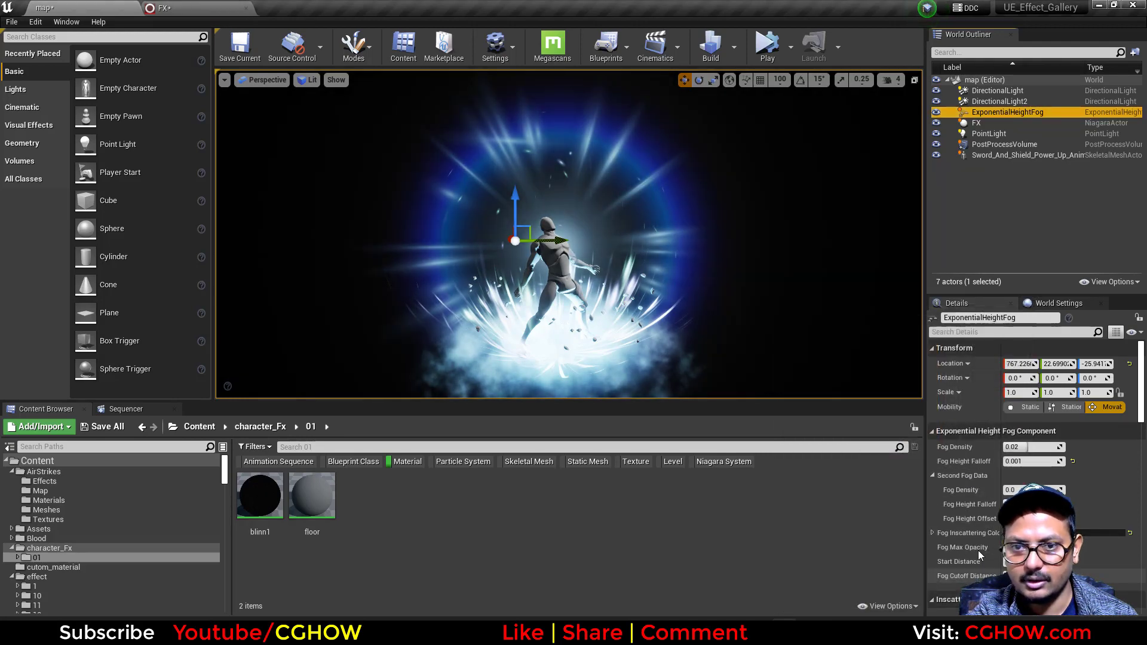
Step: Enable bloom threshold on the PostProcessVolume, and set bloom intensity to 8.0 and threshold to about 2.94
{"action": "left_click", "coordinate": [995, 154]}
{"action": "left_click", "coordinate": [998, 144]}
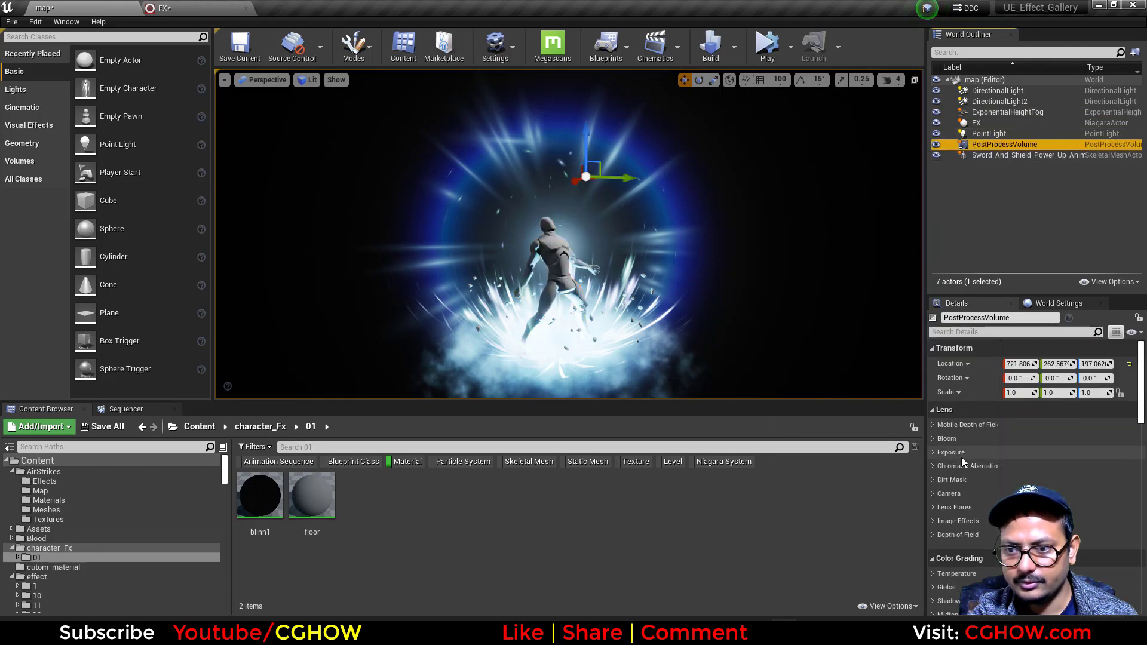
{"action": "left_click", "coordinate": [934, 439]}
{"action": "left_click", "coordinate": [949, 469]}
{"action": "left_click", "coordinate": [948, 483]}
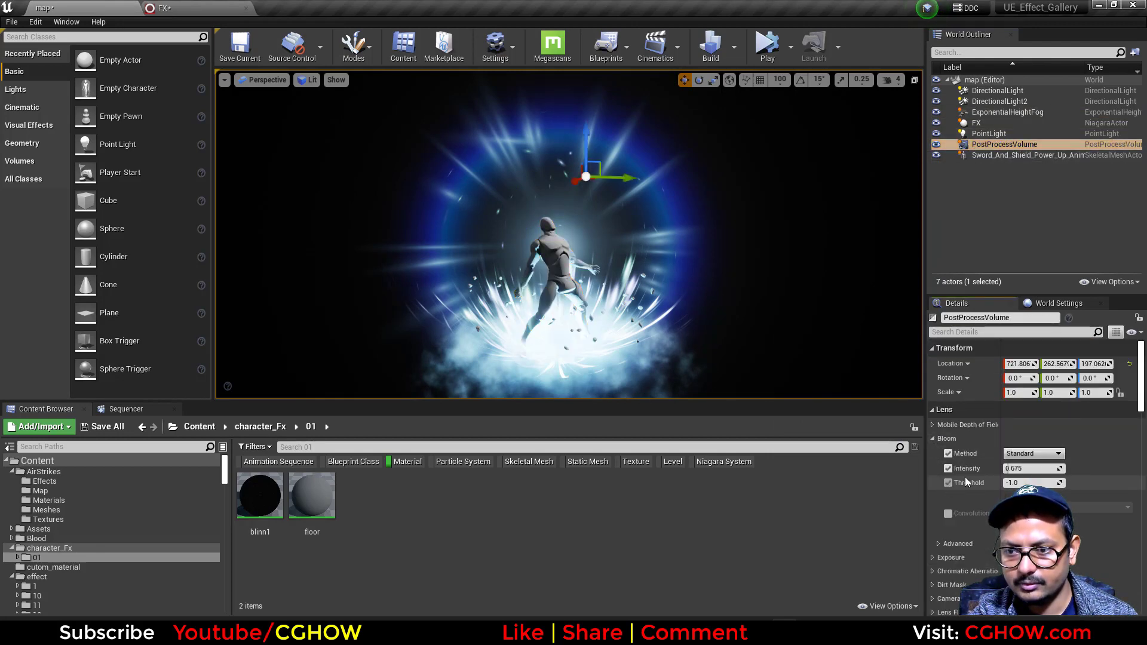
{"action": "left_click_drag", "start_coordinate": [1020, 469], "coordinate": [1051, 483]}
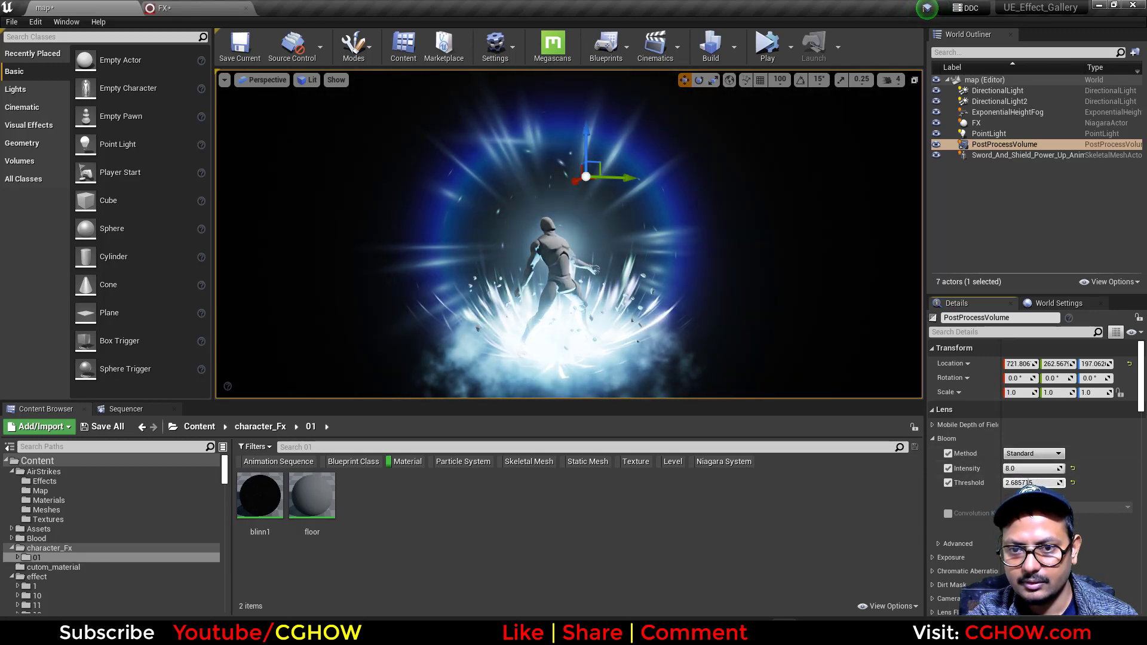
{"action": "scroll", "coordinate": [950, 508], "scroll_direction": "down", "scroll_amount": 5}
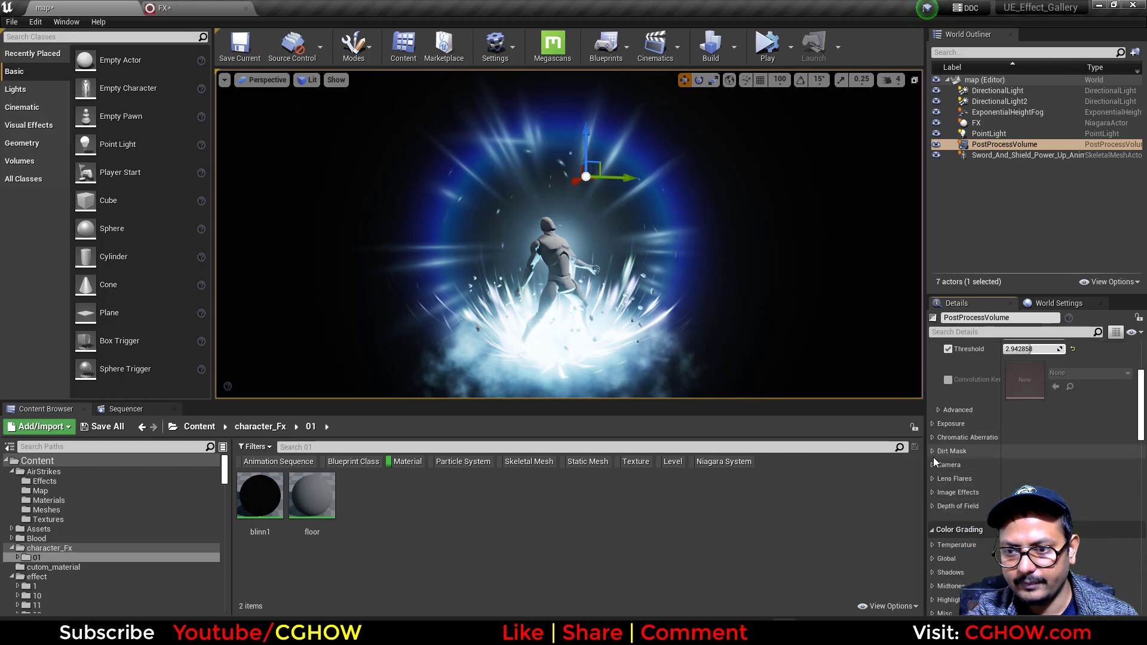
{"action": "scroll", "coordinate": [935, 438], "scroll_direction": "up", "scroll_amount": 4}
{"action": "scroll", "coordinate": [938, 445], "scroll_direction": "down", "scroll_amount": 4}
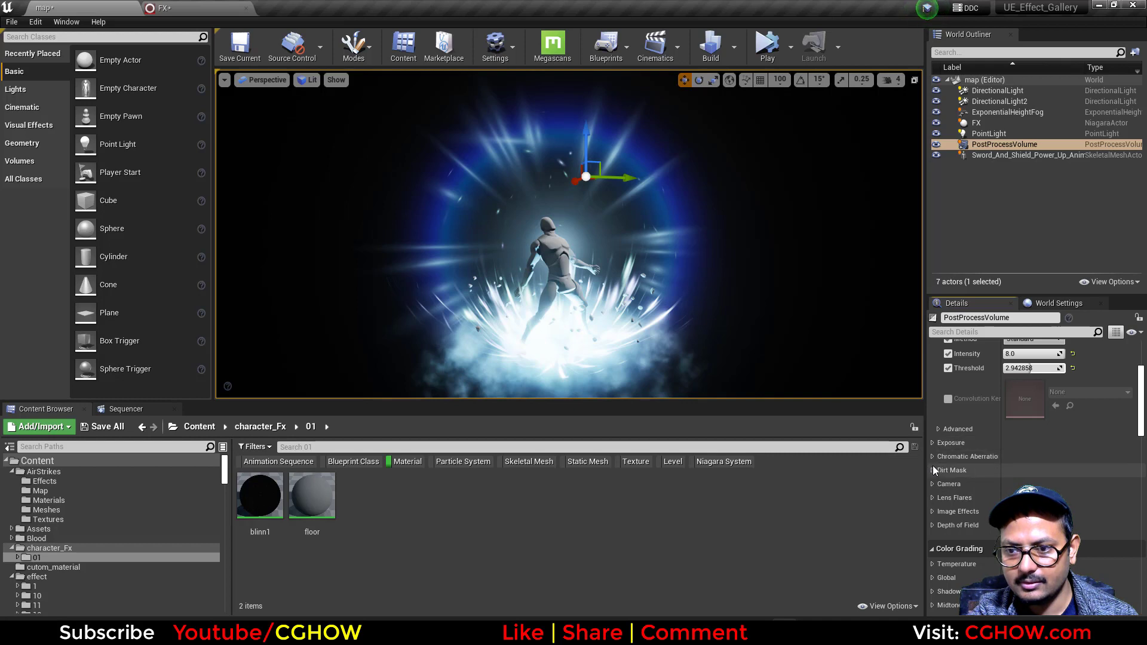
Step: Enable lens flares on the PostProcessVolume with intensity 0.2 and a BokehSize of about 4.83
{"action": "left_click", "coordinate": [934, 498]}
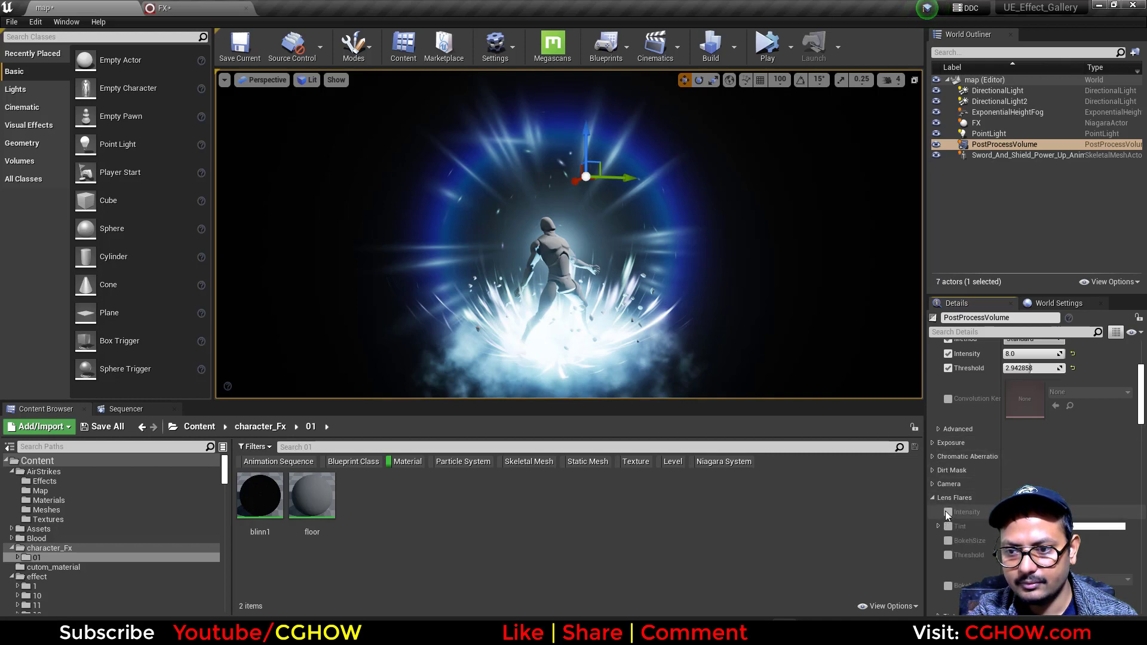
{"action": "left_click", "coordinate": [948, 512]}
{"action": "scroll", "coordinate": [986, 469], "scroll_direction": "down", "scroll_amount": 3}
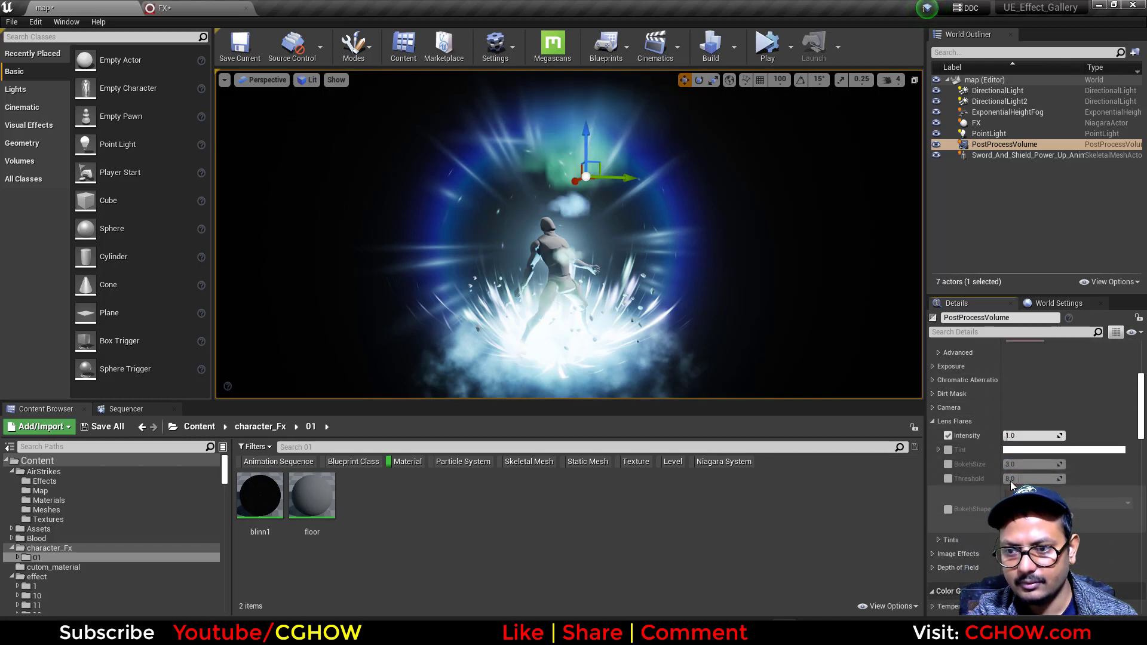
{"action": "left_click", "coordinate": [949, 464]}
{"action": "left_click_drag", "start_coordinate": [1018, 464], "coordinate": [1067, 464]}
{"action": "left_click_drag", "start_coordinate": [1014, 437], "coordinate": [1003, 437]}
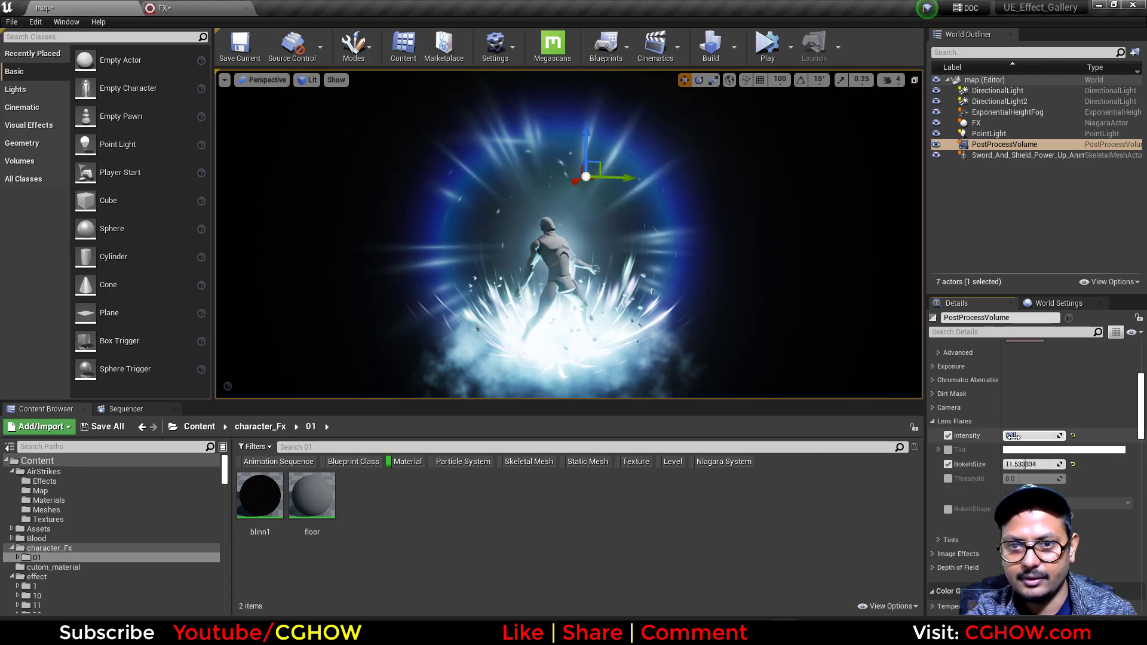
{"action": "type", "text": "0.2"}
{"action": "key", "text": "Return"}
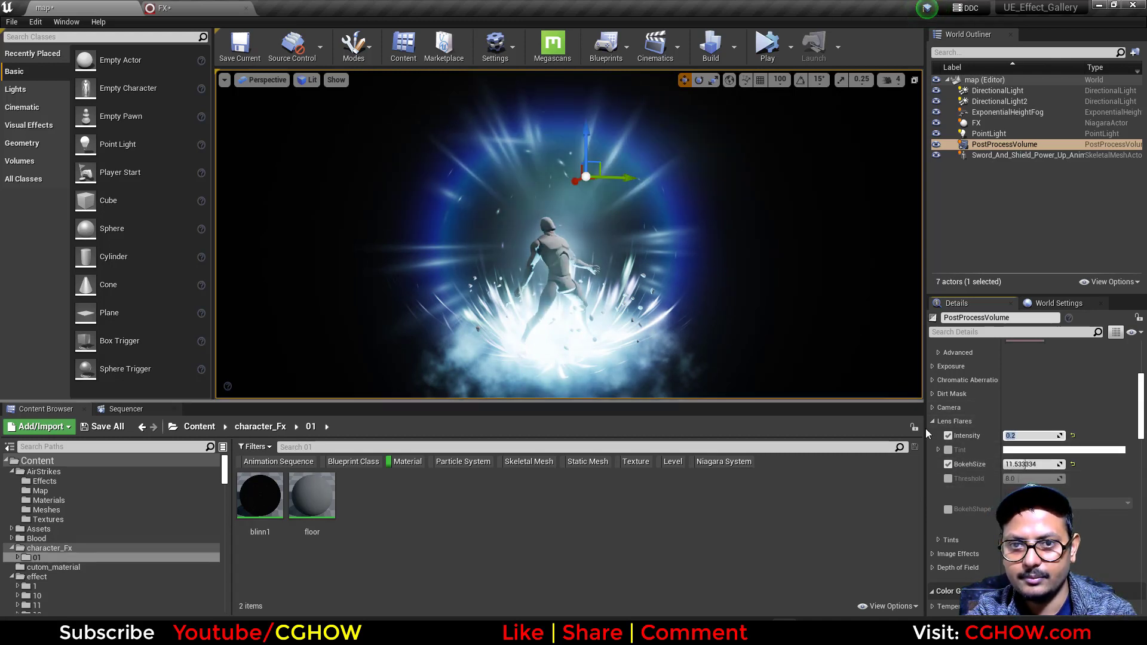
{"action": "left_click_drag", "start_coordinate": [1021, 465], "coordinate": [1008, 464]}
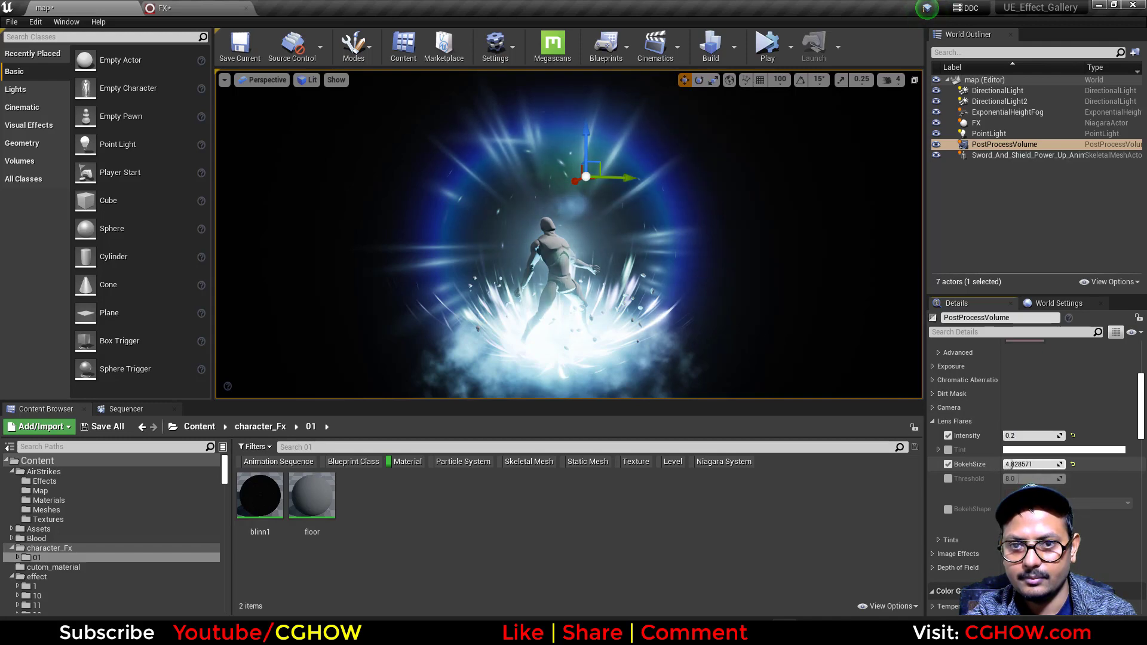
Step: Examine the lens flares full screen and lower their intensity to 0.05 in the PostProcessVolume
{"action": "left_click", "coordinate": [848, 321]}
{"action": "key", "text": "F11"}
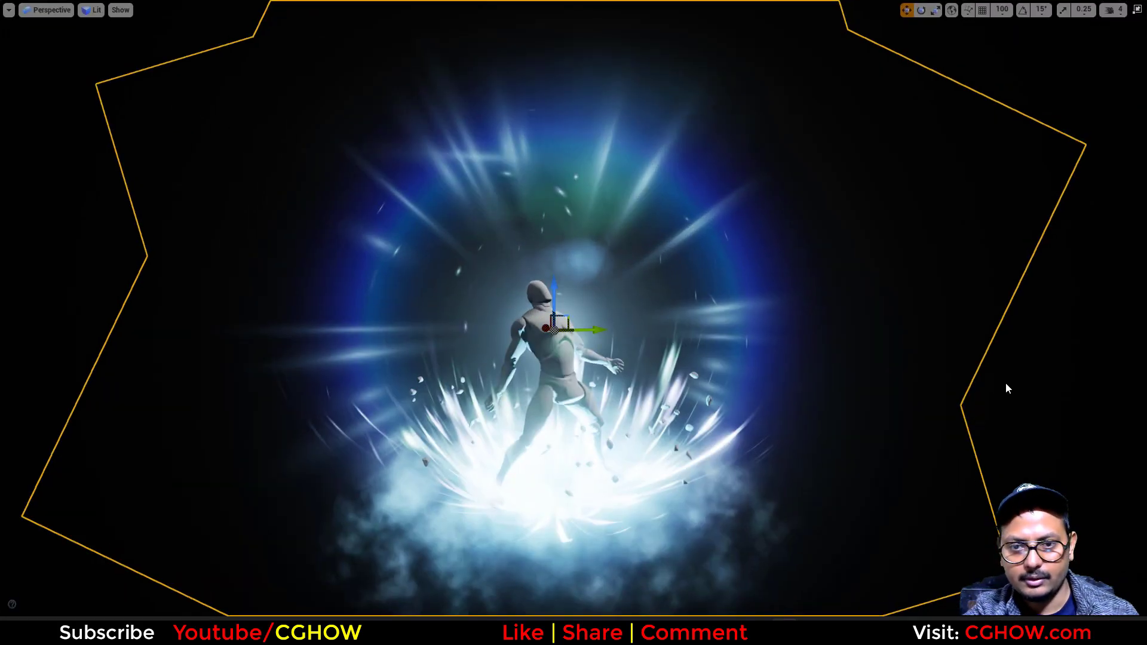
{"action": "key", "text": "g"}
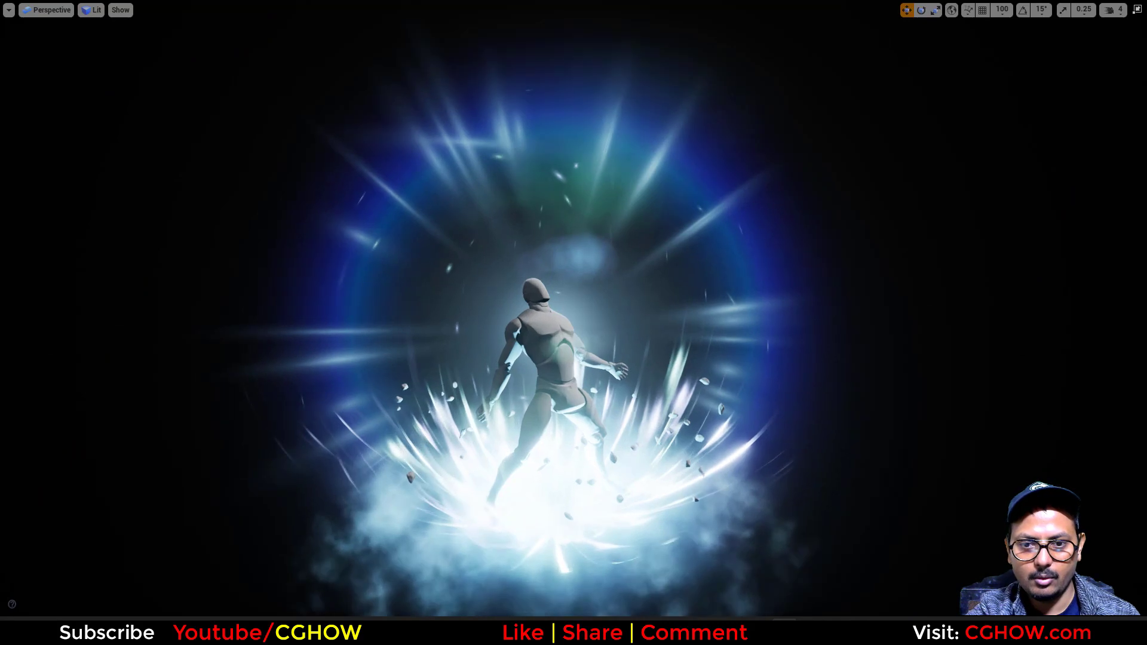
{"action": "mouse_move", "coordinate": [860, 427]}
{"action": "right_mouse_down"}
{"action": "mouse_move", "coordinate": [848, 430]}
{"action": "mouse_move", "coordinate": [842, 398]}
{"action": "mouse_move", "coordinate": [873, 433]}
{"action": "mouse_move", "coordinate": [836, 424]}
{"action": "mouse_move", "coordinate": [860, 426]}
{"action": "right_mouse_up"}
{"action": "scroll", "coordinate": [867, 428], "scroll_direction": "down", "scroll_amount": 2}
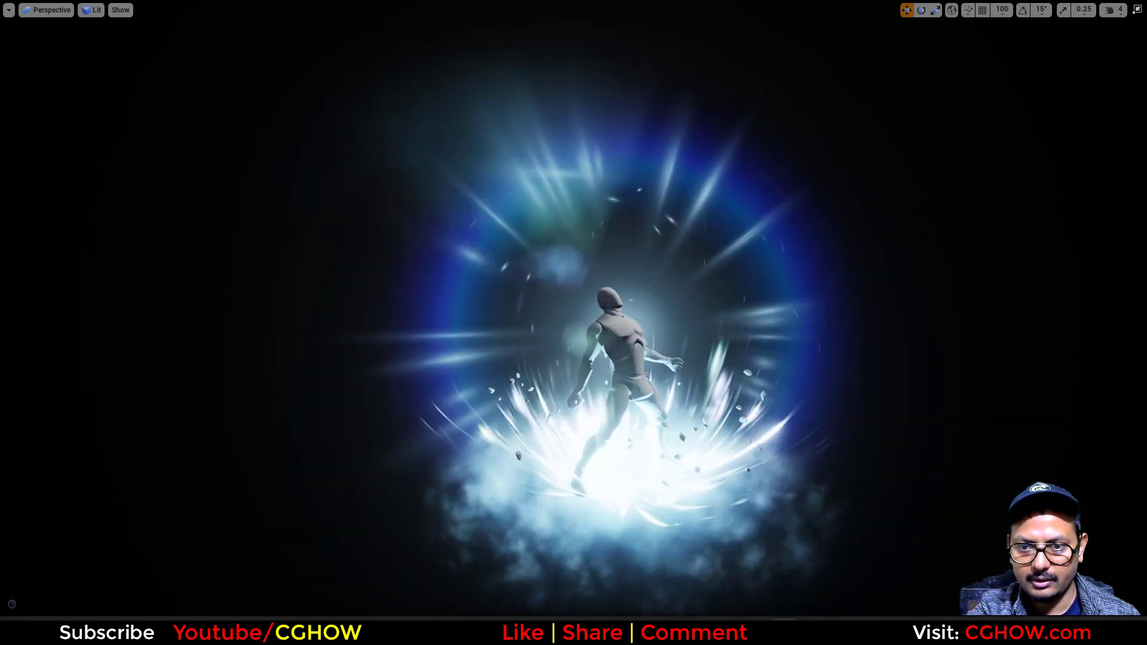
{"action": "key", "text": "F11"}
{"action": "left_click", "coordinate": [1016, 145]}
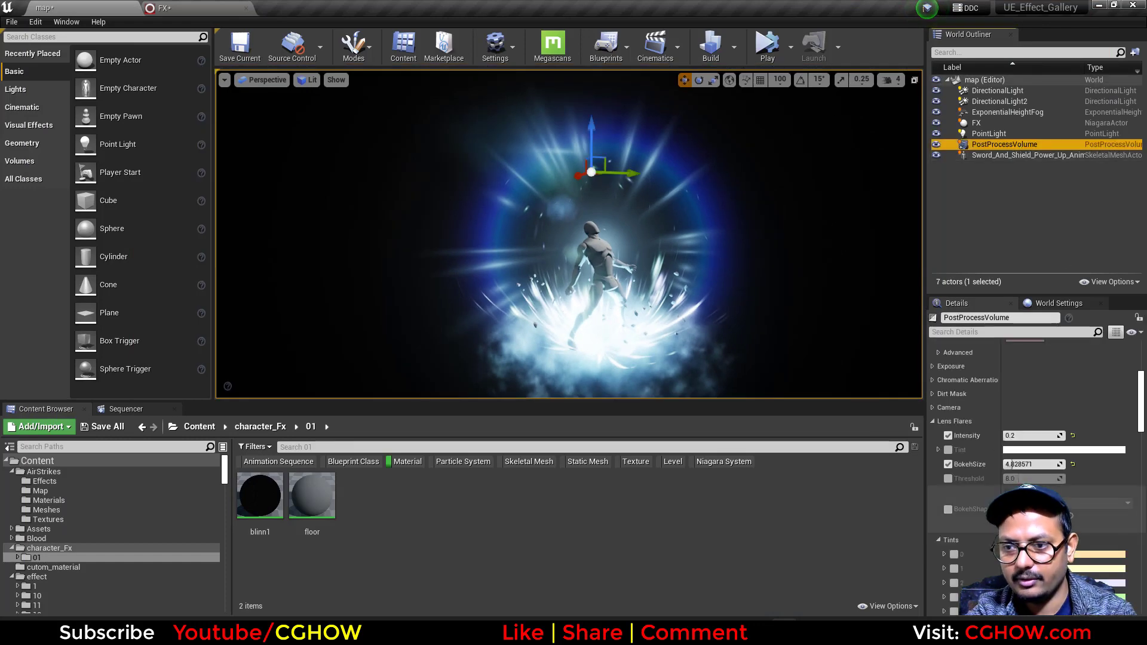
{"action": "left_click", "coordinate": [1023, 436]}
{"action": "type", "text": ".05"}
{"action": "key", "text": "Return"}
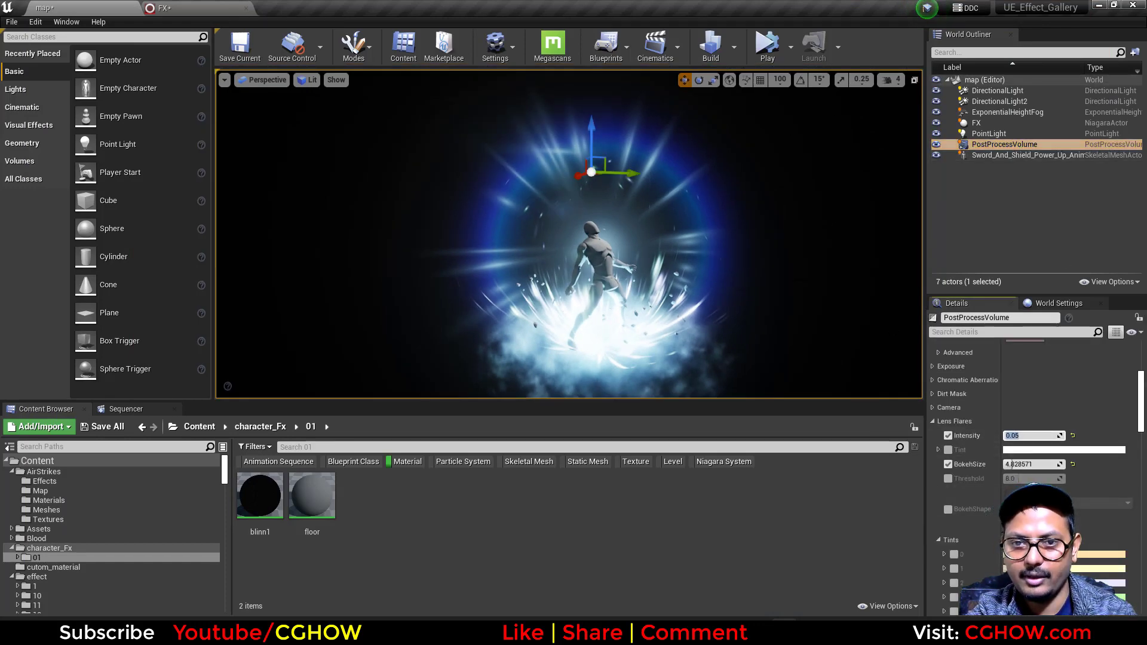
Step: Examine the aura with the softened lens flares full screen from several angles and distances
{"action": "left_click", "coordinate": [977, 122]}
{"action": "key", "text": "F11"}
{"action": "key", "text": "g"}
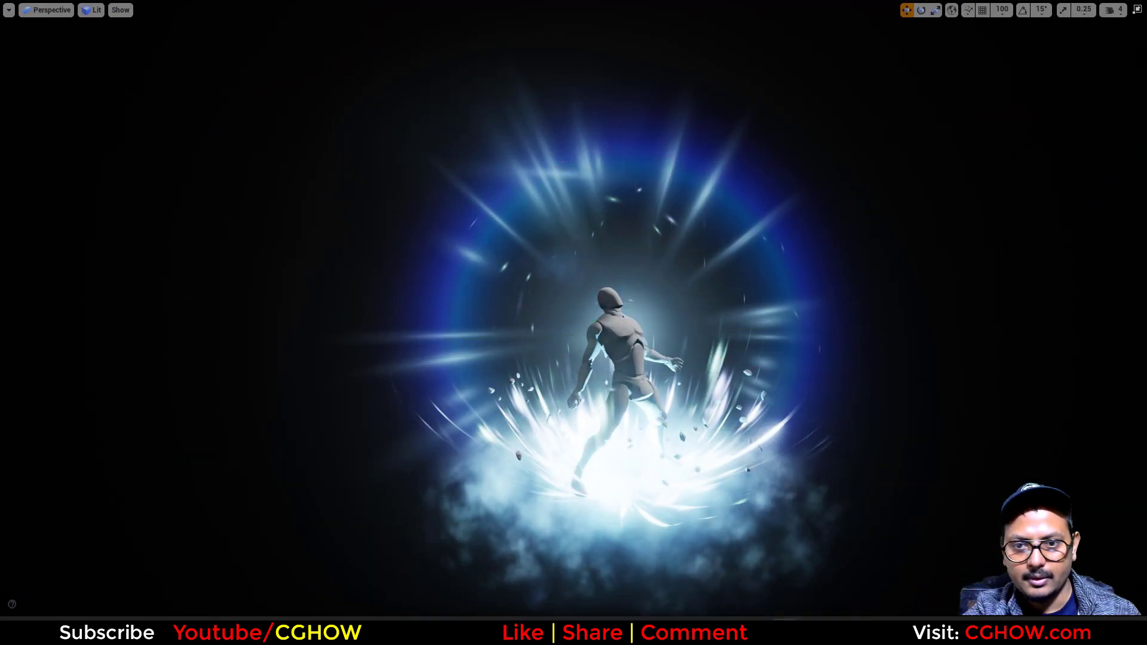
{"action": "mouse_move", "coordinate": [869, 440]}
{"action": "right_mouse_down"}
{"action": "mouse_move", "coordinate": [911, 437]}
{"action": "mouse_move", "coordinate": [945, 374]}
{"action": "mouse_move", "coordinate": [869, 440]}
{"action": "mouse_move", "coordinate": [882, 446]}
{"action": "right_mouse_up"}
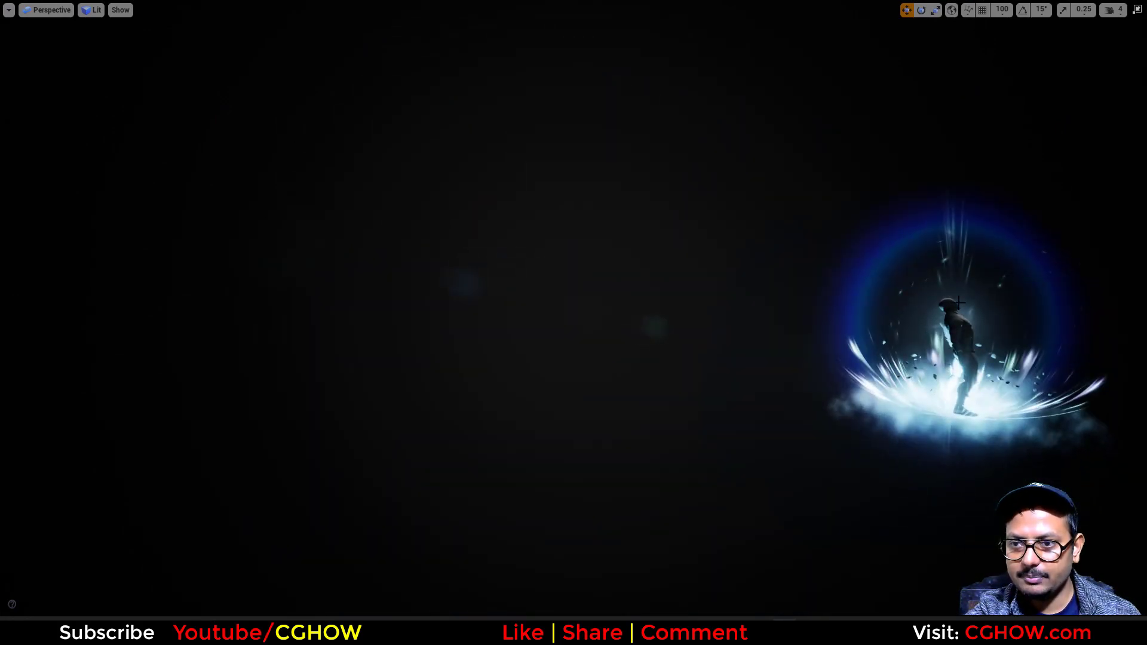
{"action": "mouse_move", "coordinate": [831, 386]}
{"action": "right_mouse_down"}
{"action": "mouse_move", "coordinate": [1009, 386]}
{"action": "mouse_move", "coordinate": [1040, 373]}
{"action": "mouse_move", "coordinate": [905, 396]}
{"action": "mouse_move", "coordinate": [923, 369]}
{"action": "mouse_move", "coordinate": [874, 407]}
{"action": "mouse_move", "coordinate": [839, 394]}
{"action": "right_mouse_up"}
{"action": "key", "text": "F11"}
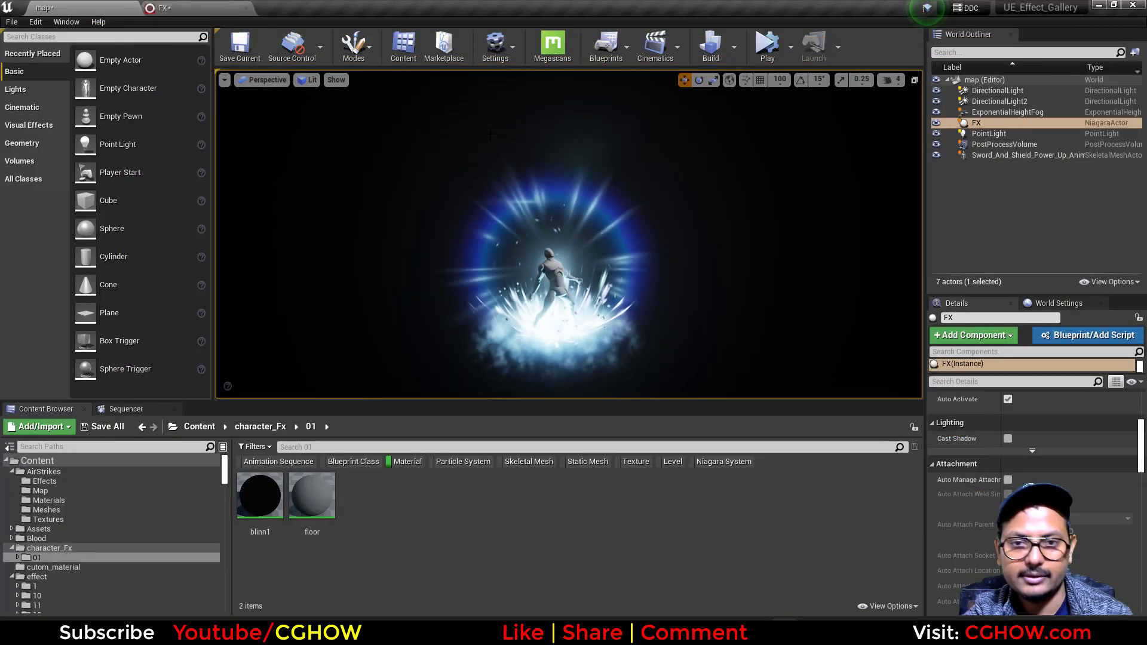
Step: Isolate the streaks emitter in the FX Niagara system and move the timeline to about 0.97
{"action": "left_click", "coordinate": [201, 7]}
{"action": "right_click_drag", "start_coordinate": [126, 390], "coordinate": [349, 415]}
{"action": "right_click_drag", "start_coordinate": [204, 428], "coordinate": [454, 449]}
{"action": "right_click_drag", "start_coordinate": [132, 450], "coordinate": [212, 444]}
{"action": "left_click", "coordinate": [257, 163]}
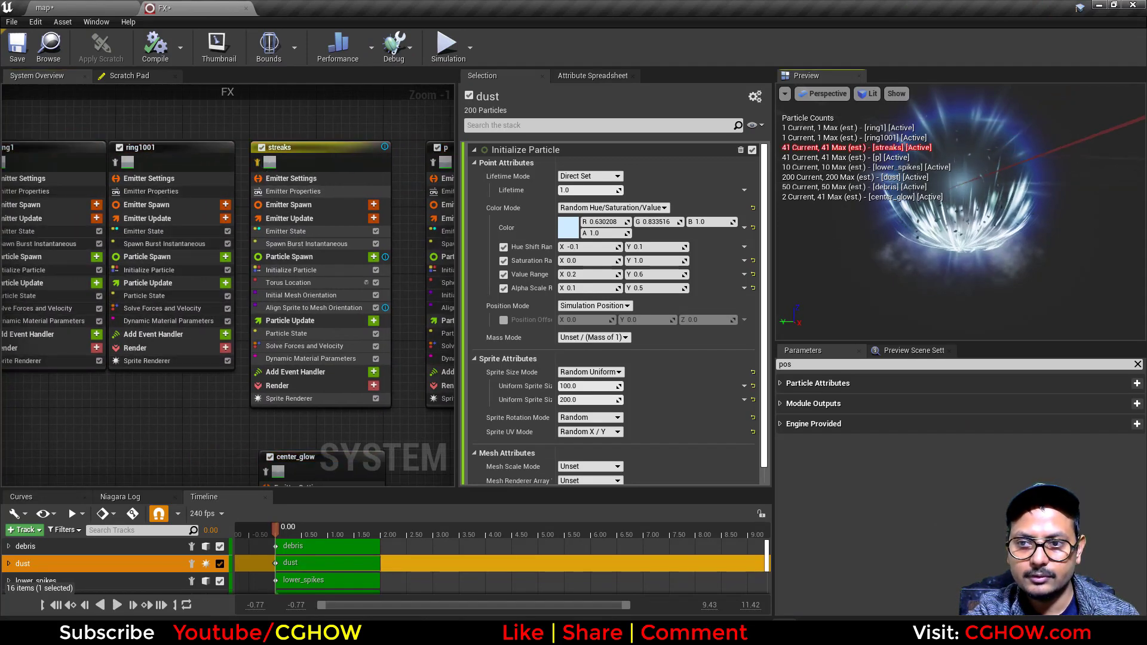
{"action": "left_click", "coordinate": [279, 530]}
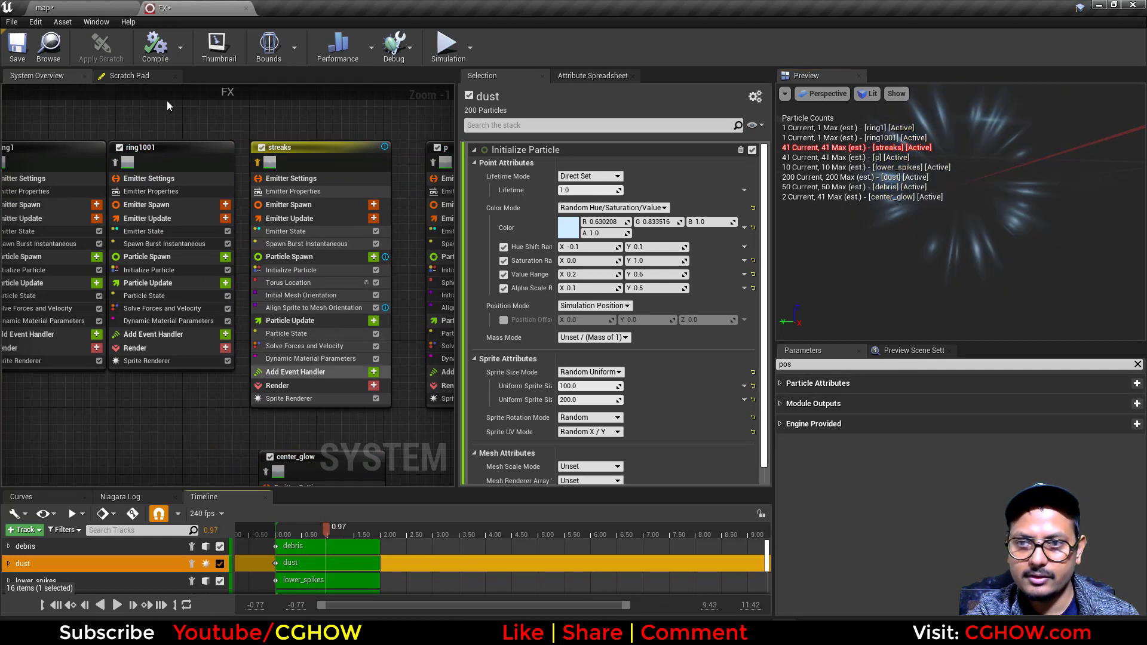
Step: Inspect the isolated streaks around the character in the map level
{"action": "left_click", "coordinate": [54, 7]}
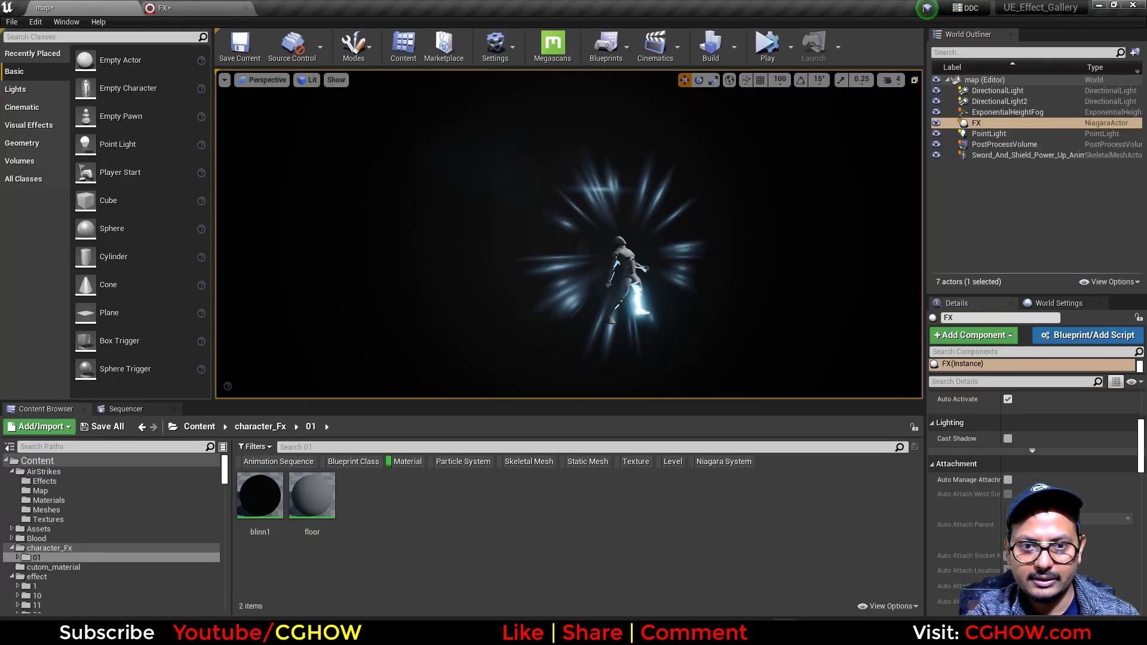
{"action": "key", "text": "w"}
{"action": "right_click_drag", "start_coordinate": [569, 234], "coordinate": [637, 241]}
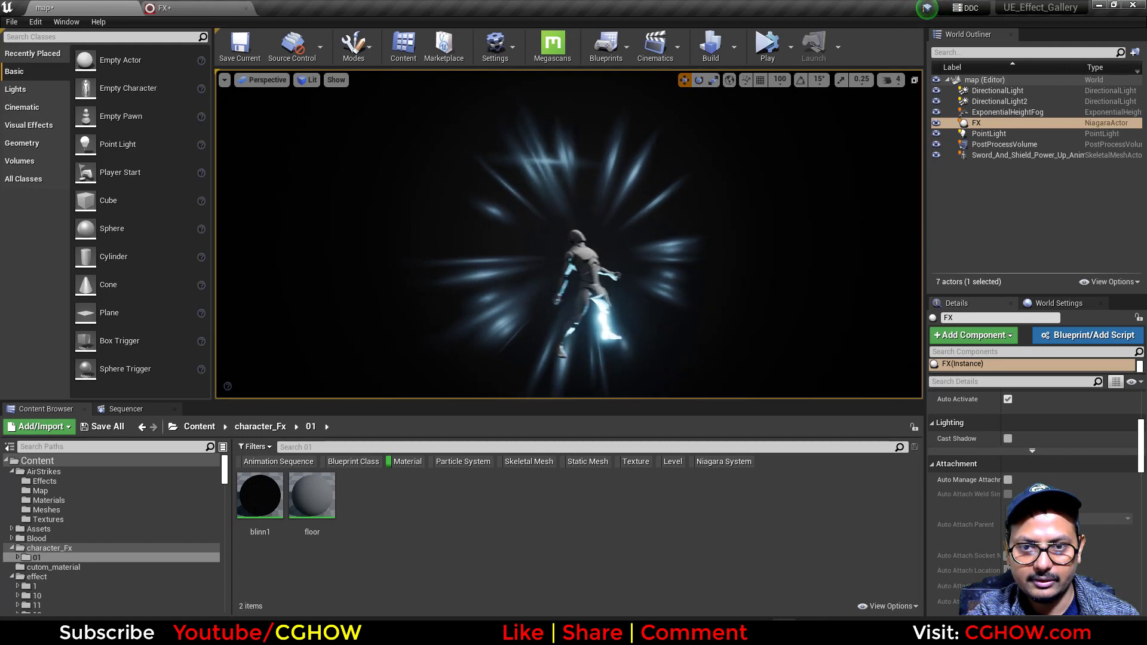
Step: Copy the streaks emitter's Torus Location module from Particle Spawn into Particle Update, below Particle State
{"action": "left_click", "coordinate": [209, 8]}
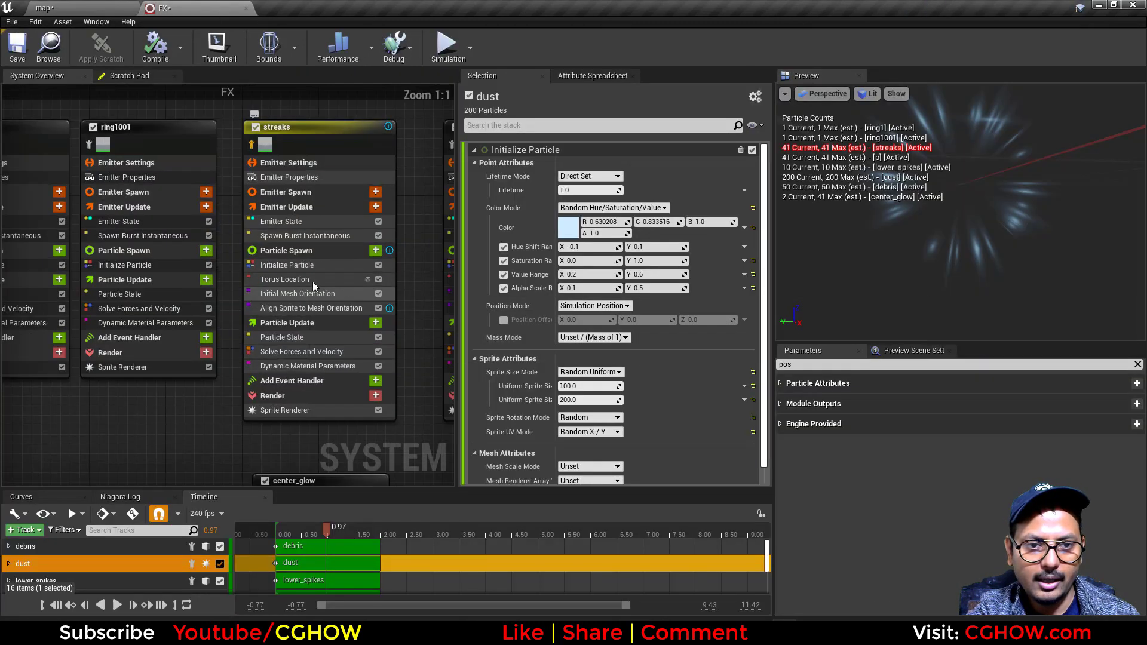
{"action": "scroll", "coordinate": [303, 293], "scroll_direction": "up", "scroll_amount": 1}
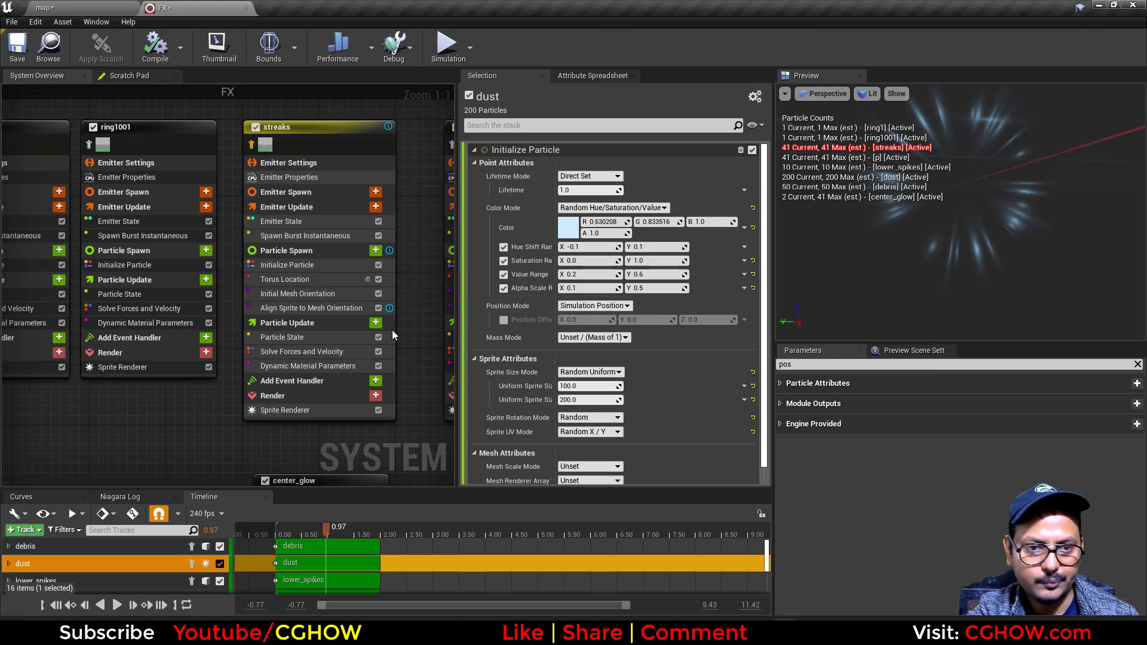
{"action": "mouse_move", "coordinate": [310, 280]}
{"action": "left_mouse_down"}
{"action": "mouse_move", "coordinate": [305, 354]}
{"action": "mouse_move", "coordinate": [371, 355]}
{"action": "left_mouse_up"}
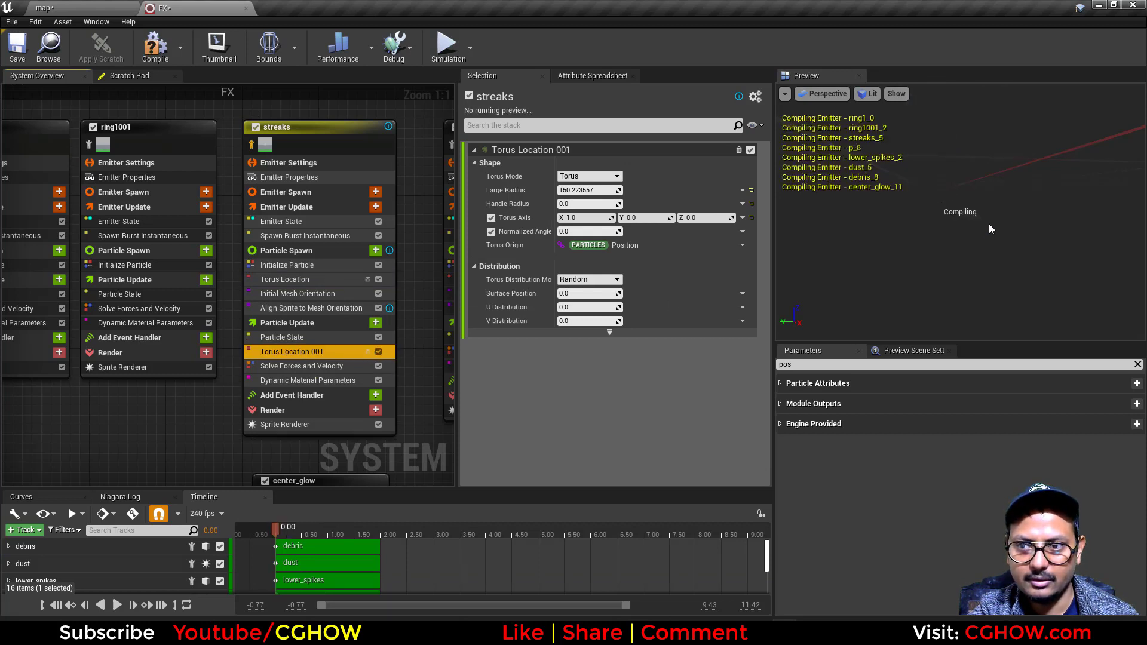
Step: Check the streaks in the Niagara preview and hide its grid and particle counts
{"action": "scroll", "coordinate": [943, 251], "scroll_direction": "down", "scroll_amount": 2}
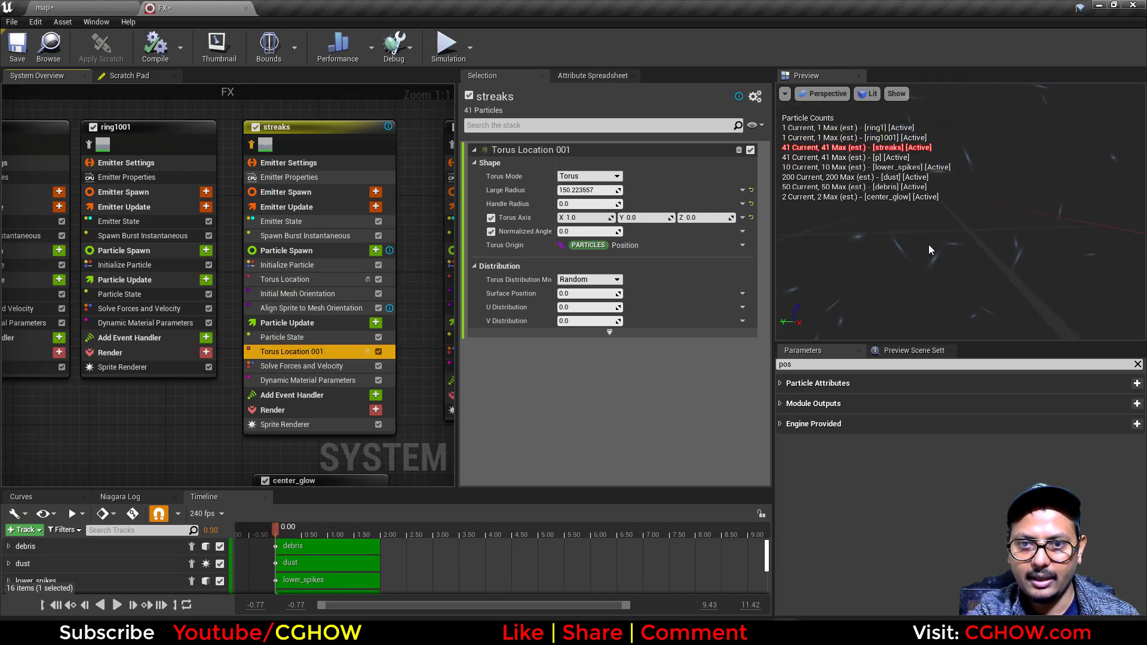
{"action": "left_click_drag", "start_coordinate": [929, 245], "coordinate": [929, 245]}
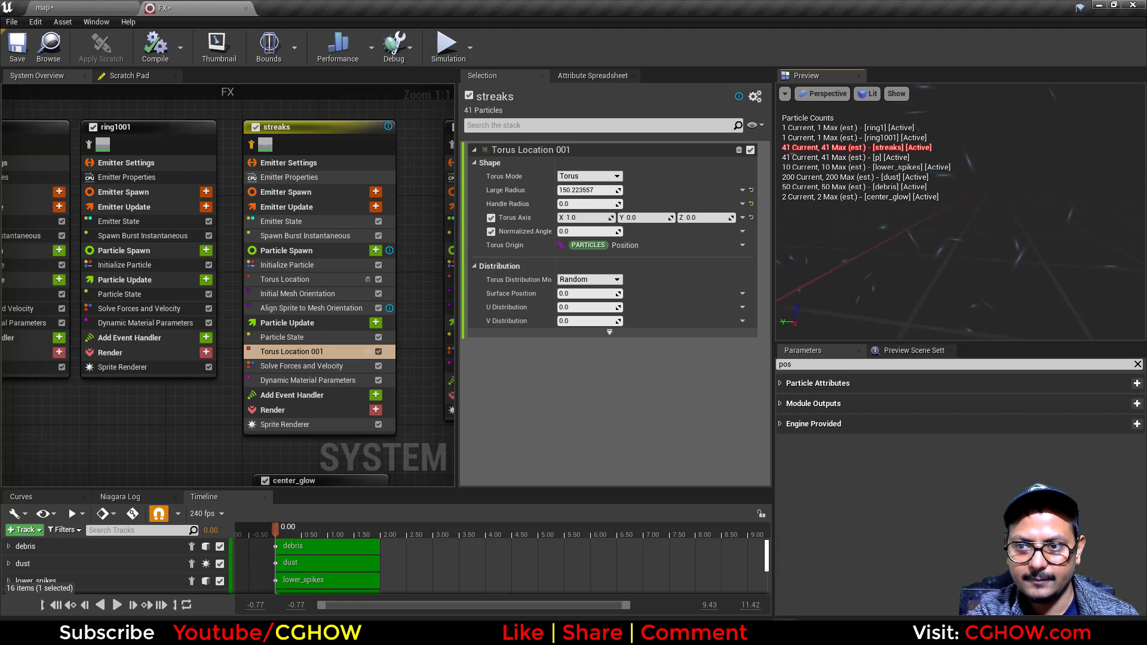
{"action": "left_click", "coordinate": [896, 93]}
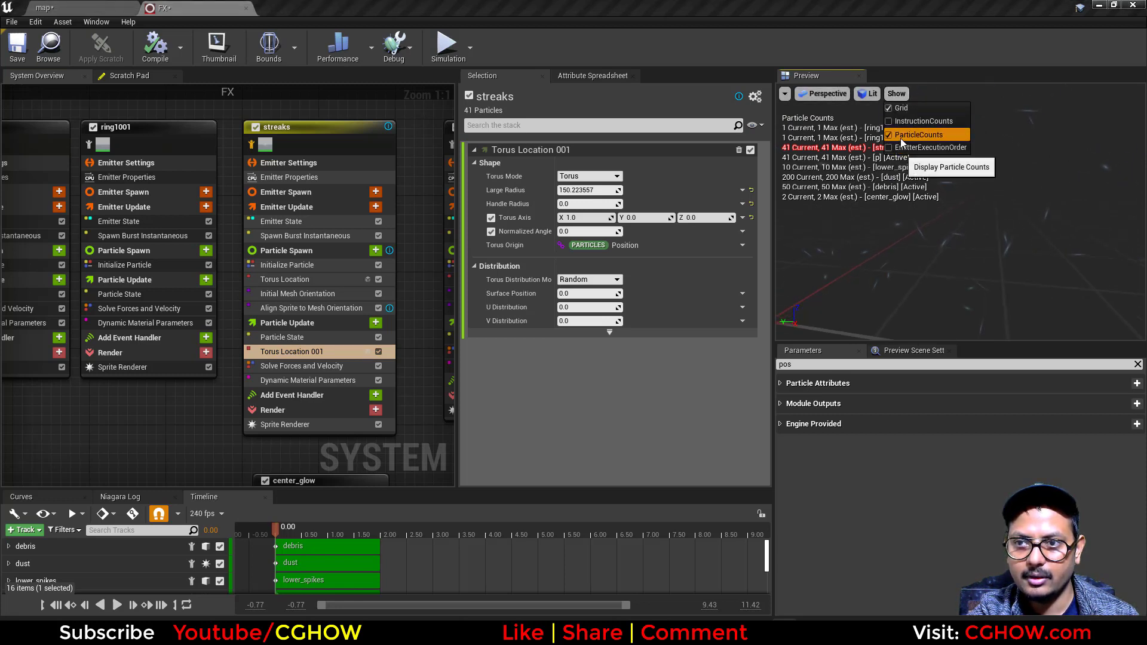
{"action": "left_click", "coordinate": [920, 143]}
Step: Reset the copied Torus Location module to its defaults: large radius 100, handle radius 25 and torus axis Z 1
{"action": "left_click", "coordinate": [757, 203]}
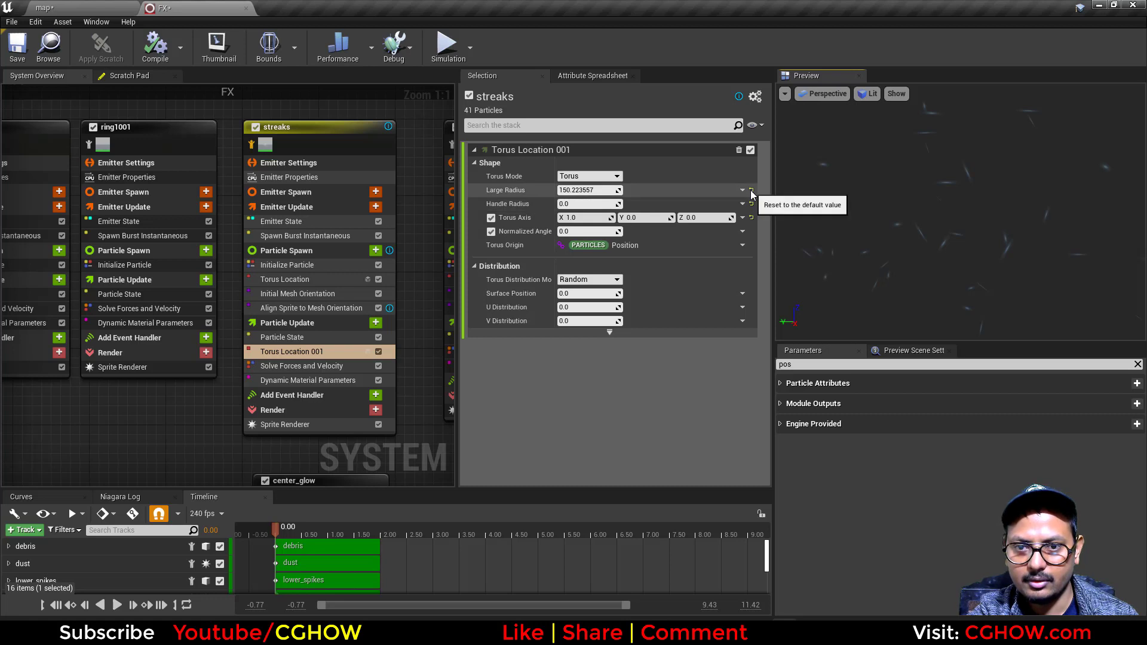
{"action": "left_click", "coordinate": [750, 217]}
{"action": "left_click", "coordinate": [751, 204]}
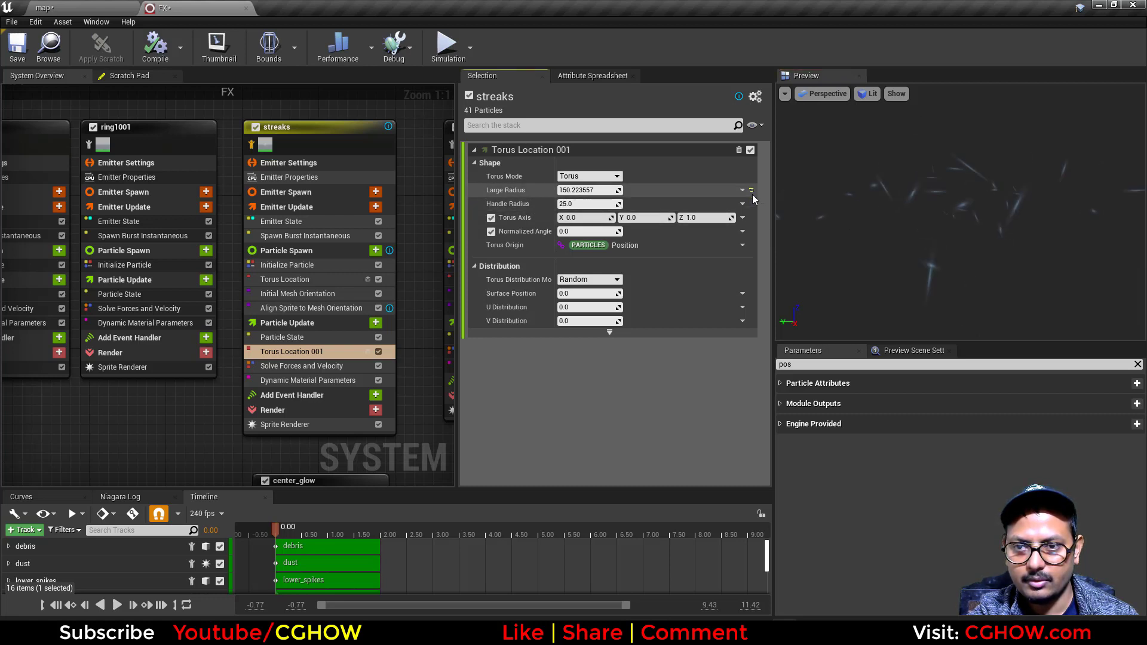
{"action": "left_click", "coordinate": [752, 190]}
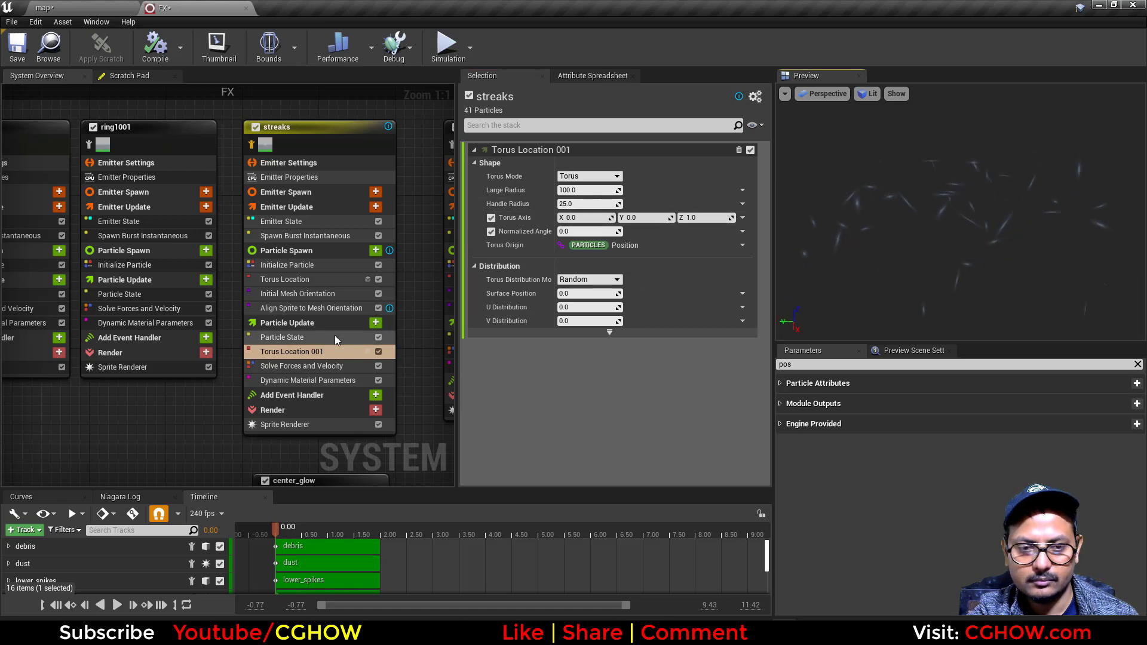
Step: Delete the copied Torus Location module from the streaks emitter's Particle Update and duplicate the emitter within the FX system
{"action": "key", "text": "Delete"}
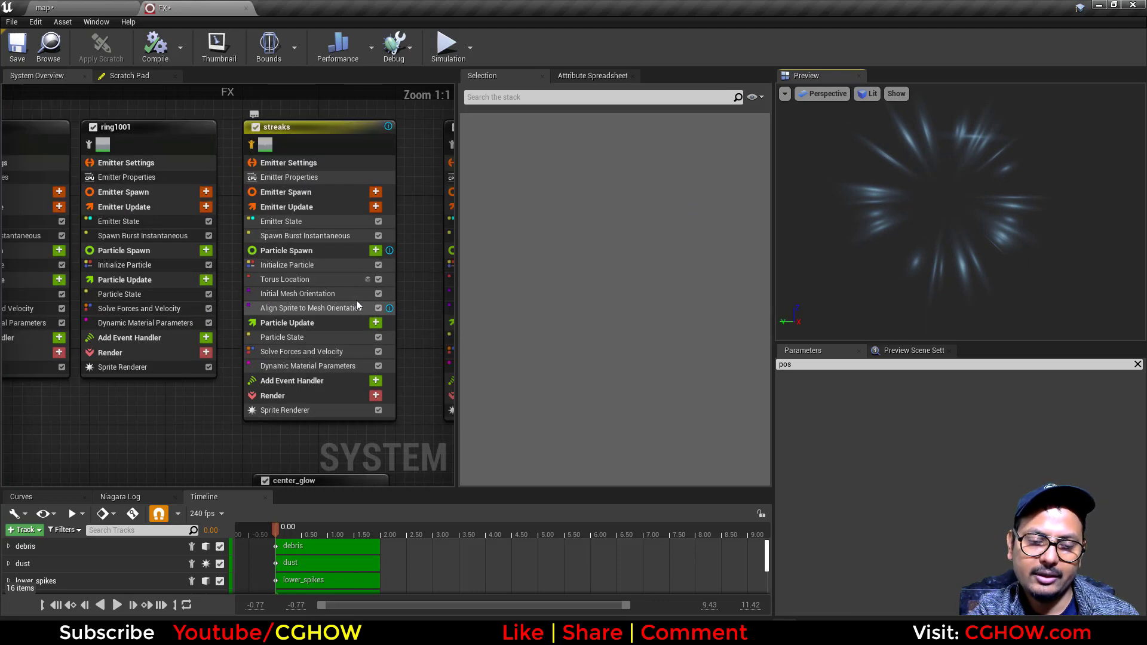
{"action": "scroll", "coordinate": [314, 238], "scroll_direction": "down", "scroll_amount": 5}
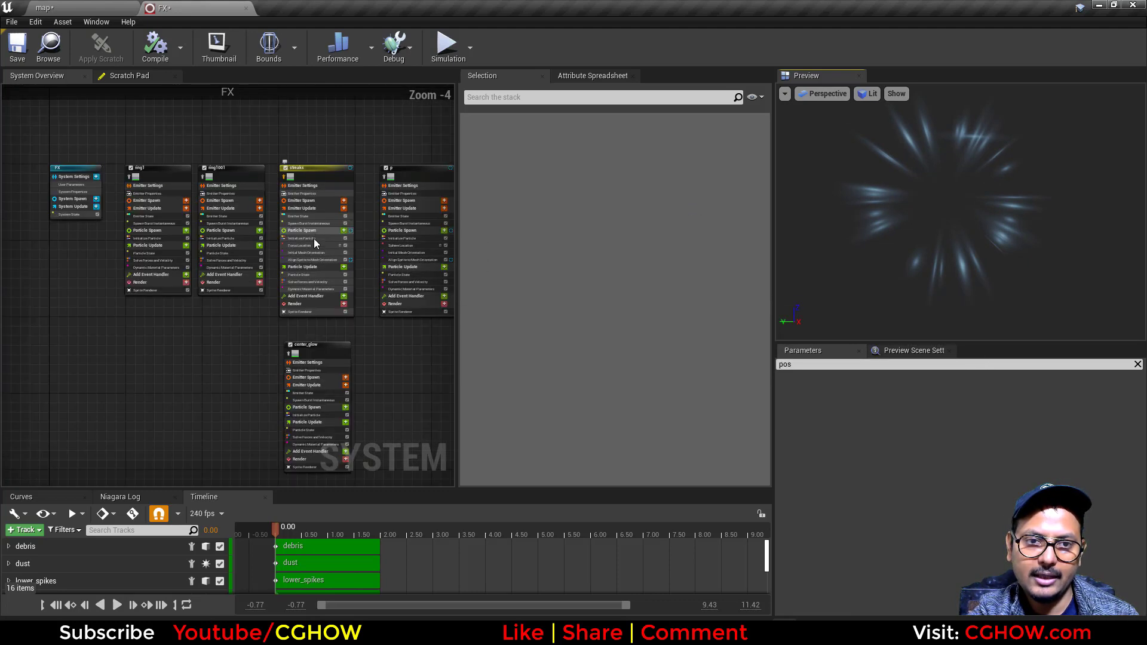
{"action": "left_click", "coordinate": [311, 170]}
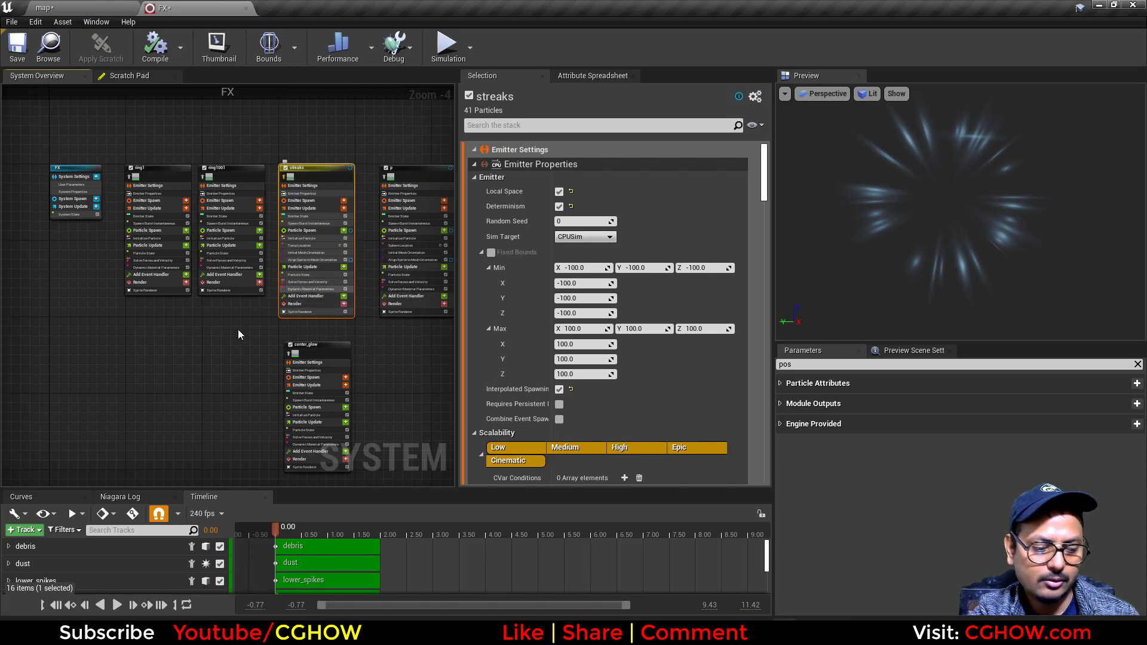
{"action": "right_click_drag", "start_coordinate": [238, 328], "coordinate": [239, 392]}
{"action": "left_click", "coordinate": [306, 131]}
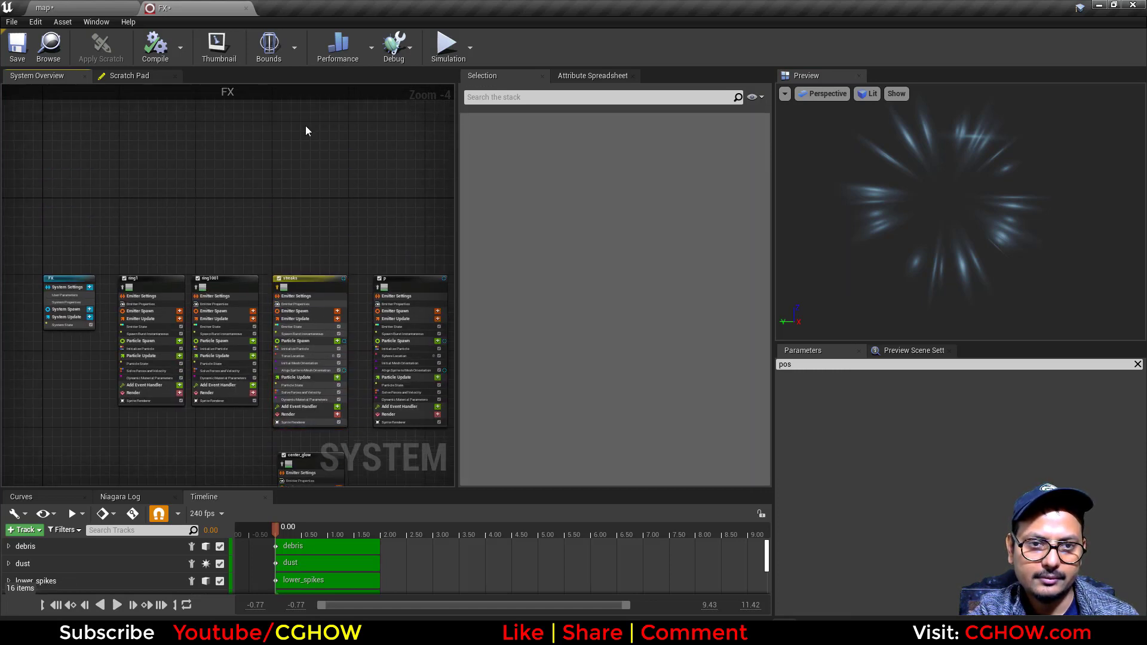
{"action": "key", "text": "ctrl+v"}
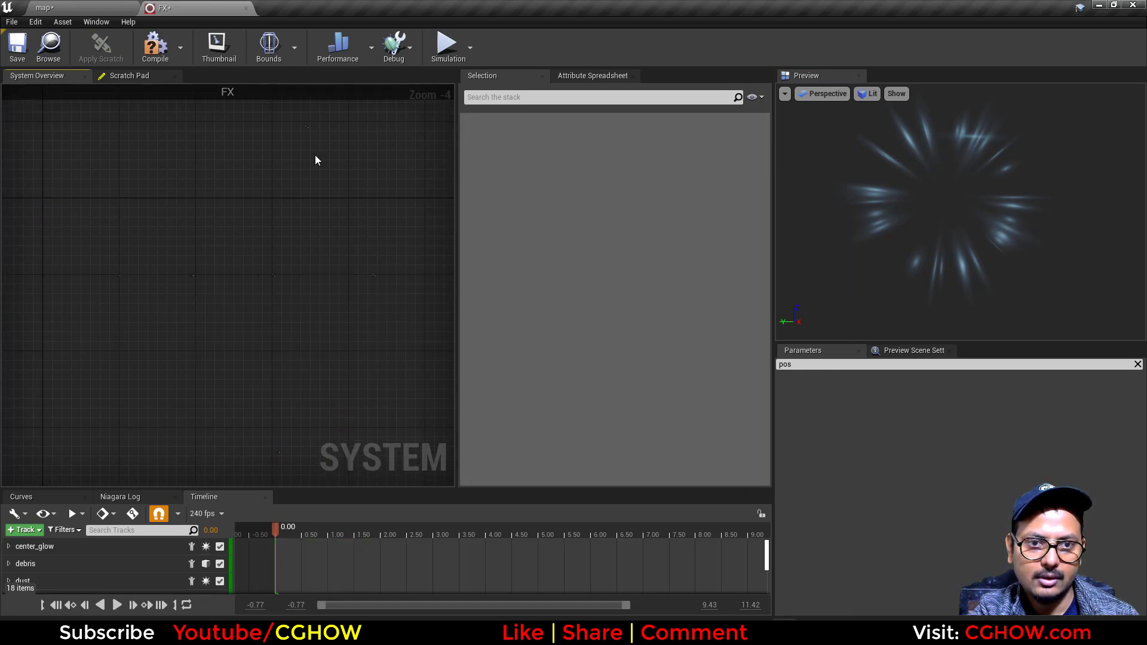
Step: Disable the original streaks emitter, then isolate its duplicate streaks001 and preview it at 0.76 on the timeline
{"action": "scroll", "coordinate": [311, 217], "scroll_direction": "down", "scroll_amount": 2}
{"action": "scroll", "coordinate": [271, 292], "scroll_direction": "up", "scroll_amount": 3}
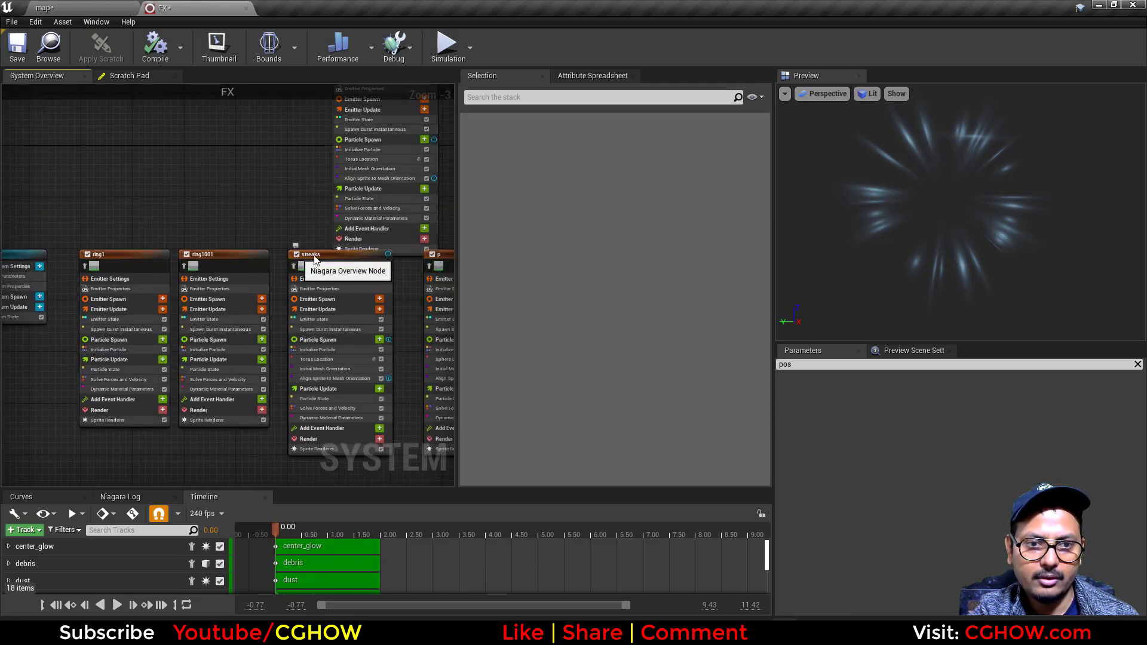
{"action": "left_click", "coordinate": [296, 254]}
{"action": "right_click_drag", "start_coordinate": [306, 173], "coordinate": [272, 289]}
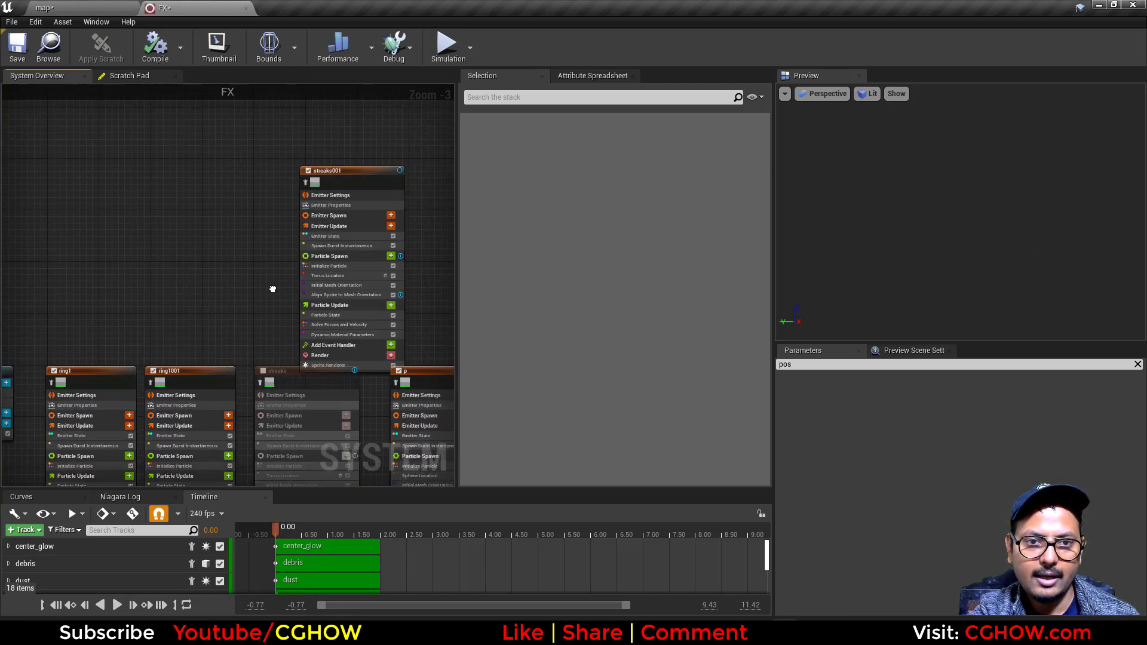
{"action": "scroll", "coordinate": [288, 245], "scroll_direction": "up", "scroll_amount": 3}
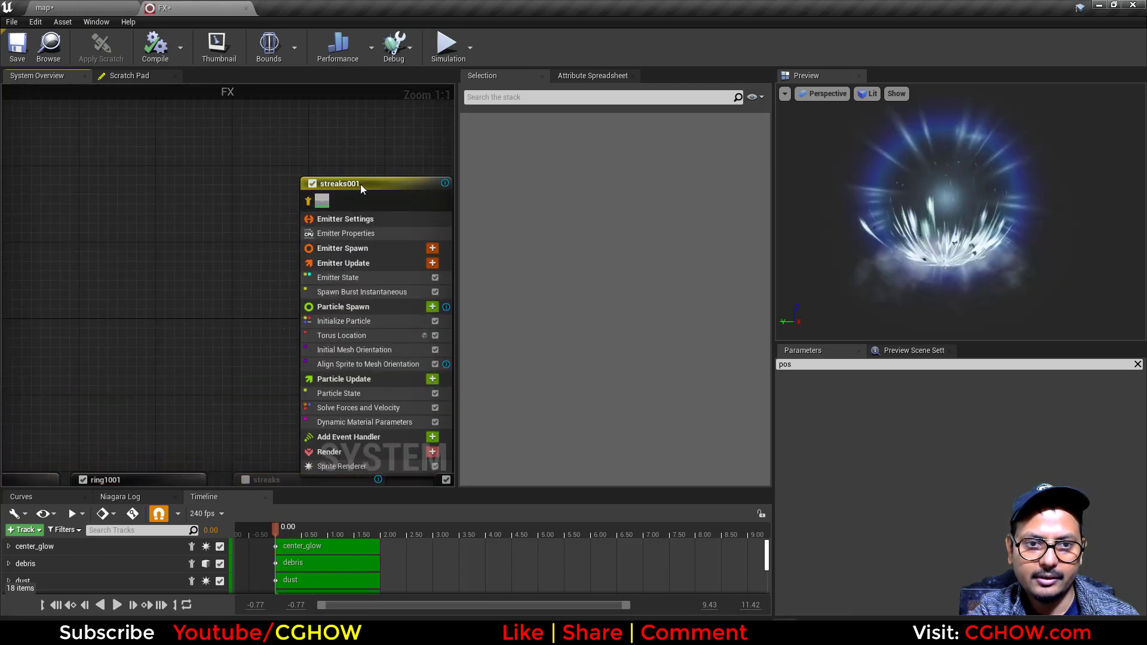
{"action": "left_click_drag", "start_coordinate": [360, 184], "coordinate": [332, 156]}
{"action": "left_click_drag", "start_coordinate": [276, 527], "coordinate": [315, 519]}
{"action": "right_click_drag", "start_coordinate": [187, 388], "coordinate": [154, 360]}
Step: Replace streaks001's Torus Location in Particle Spawn with a Sphere Location module placed above Initial Mesh Orientation
{"action": "left_click", "coordinate": [332, 279]}
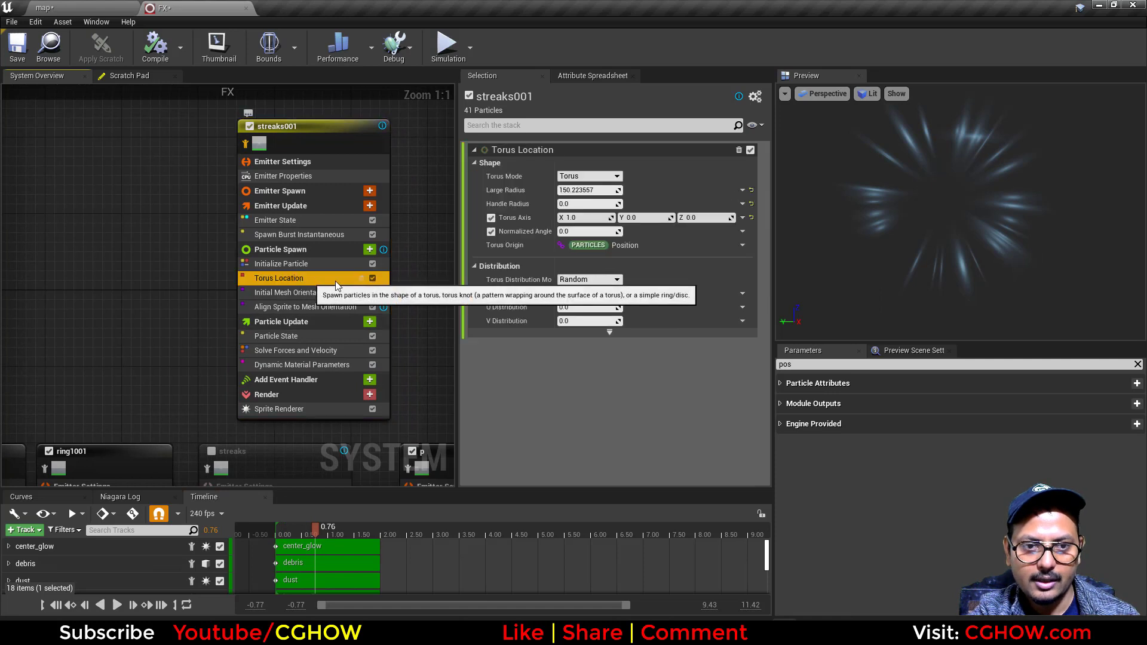
{"action": "key", "text": "Delete"}
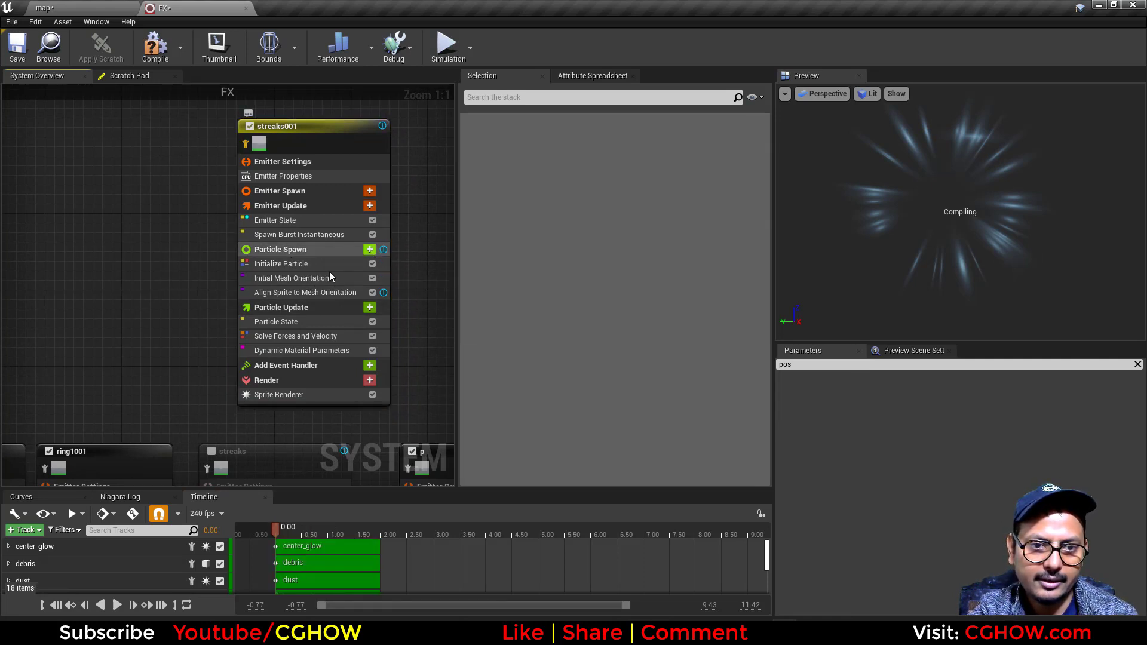
{"action": "left_click", "coordinate": [371, 250]}
{"action": "type", "text": "sph"}
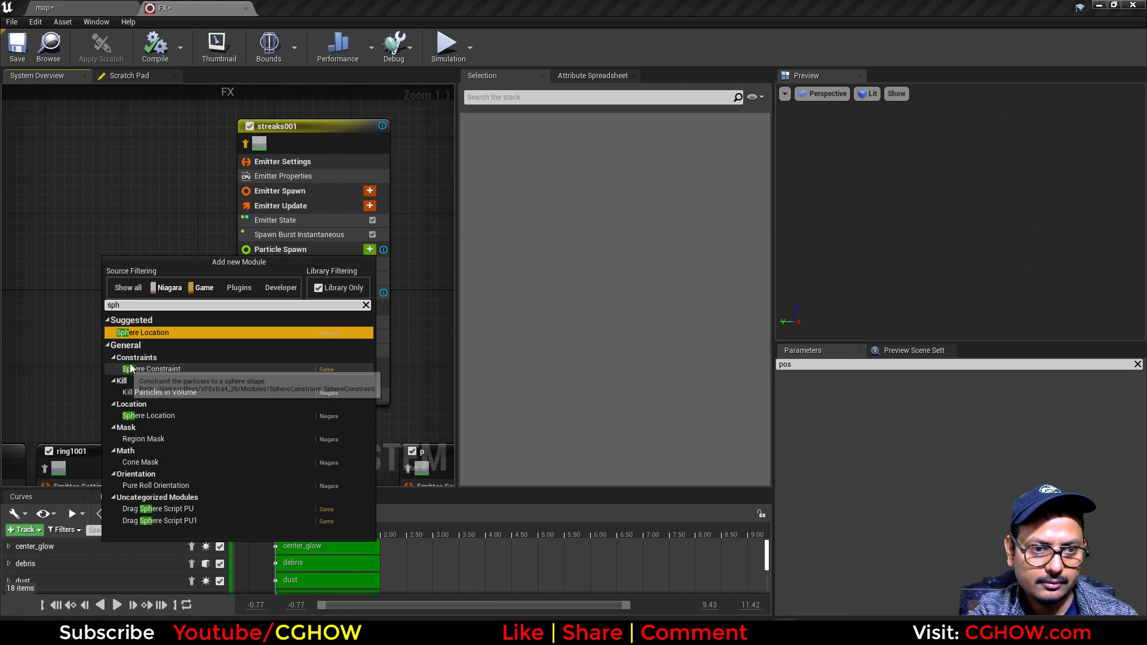
{"action": "left_click", "coordinate": [156, 332]}
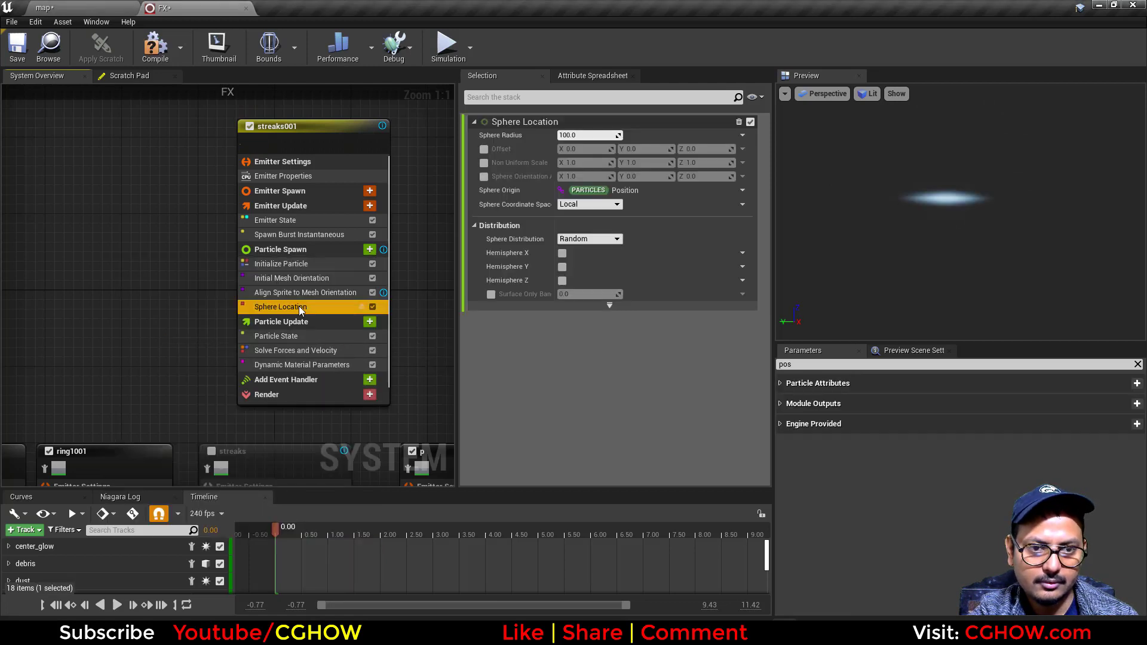
{"action": "left_click_drag", "start_coordinate": [296, 272], "coordinate": [295, 270]}
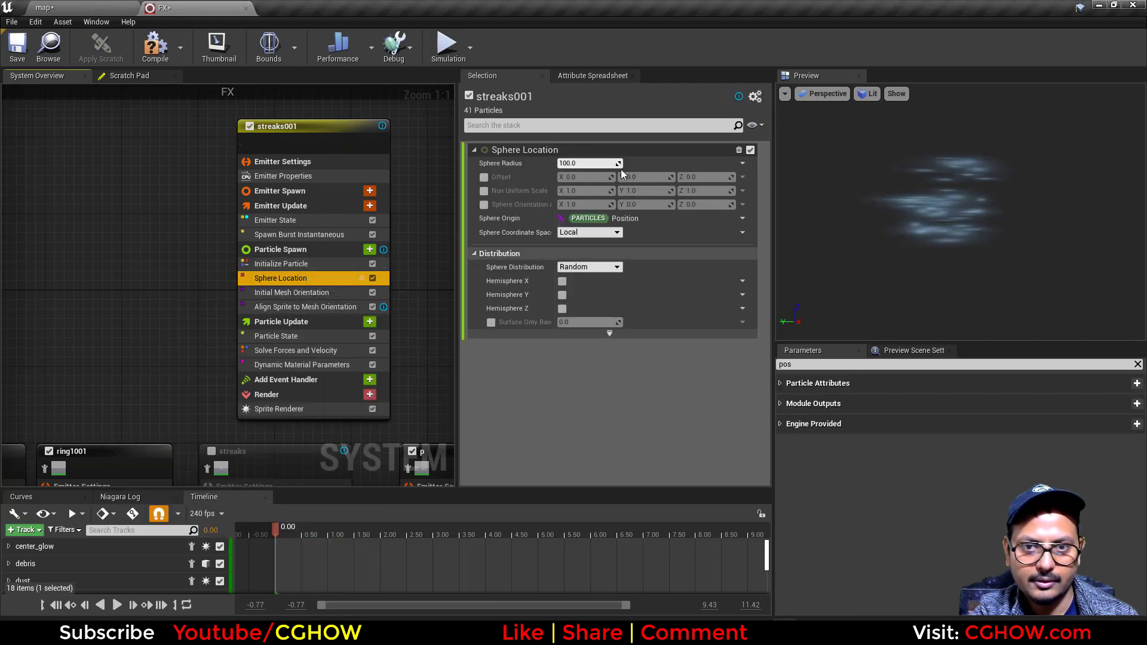
Step: In streaks001's Initial Mesh Orientation, link the orientation vector to the Sphere Location output SphereNormal and set rotation Y to 0
{"action": "left_click", "coordinate": [325, 291]}
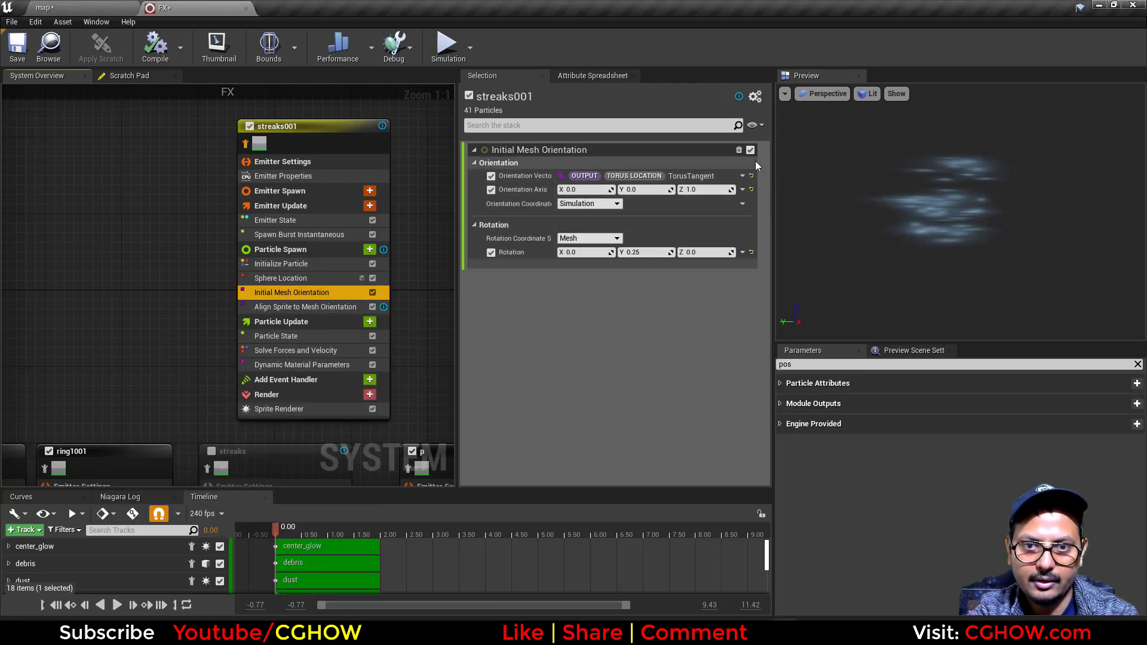
{"action": "left_click", "coordinate": [743, 174]}
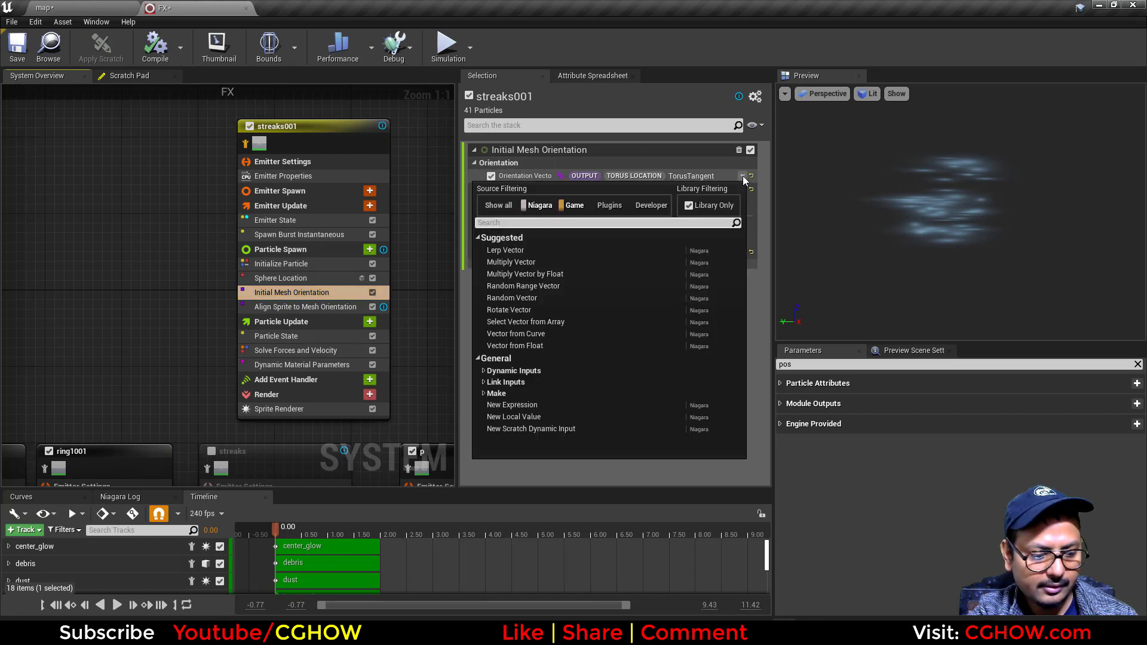
{"action": "type", "text": "sph"}
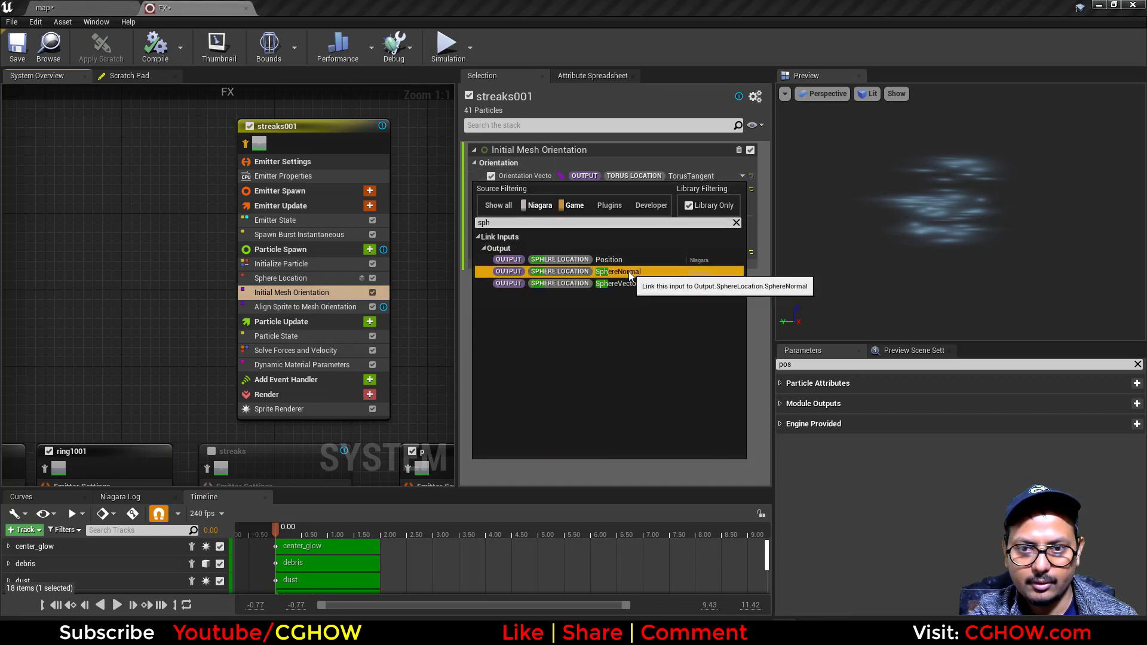
{"action": "left_click", "coordinate": [629, 271]}
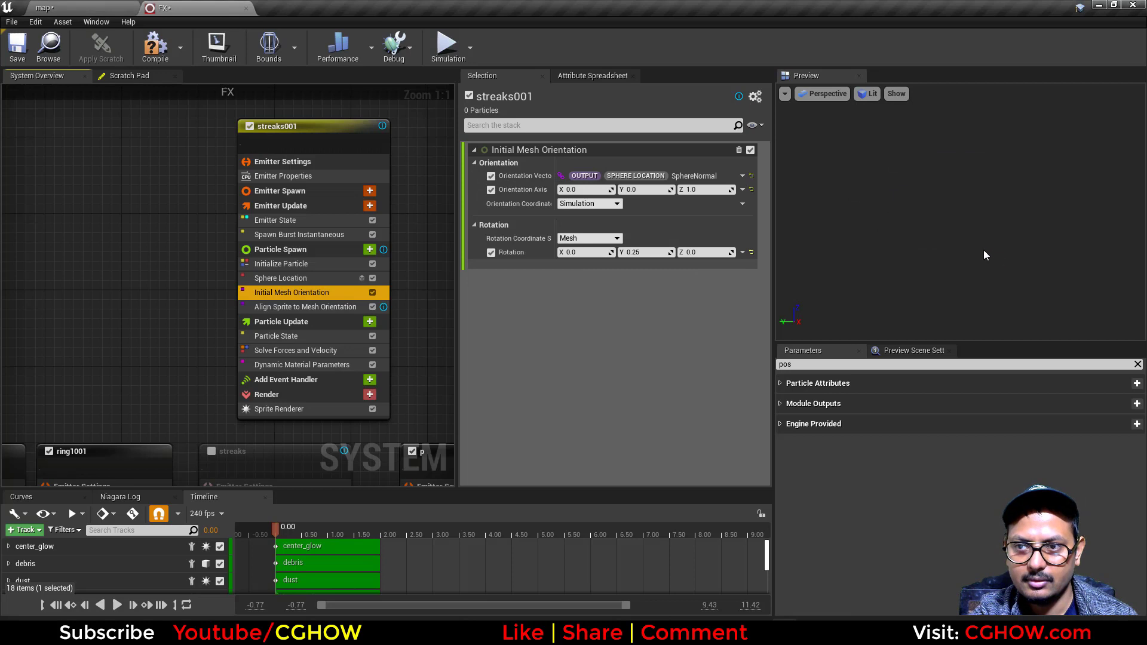
{"action": "left_click_drag", "start_coordinate": [953, 242], "coordinate": [914, 244]}
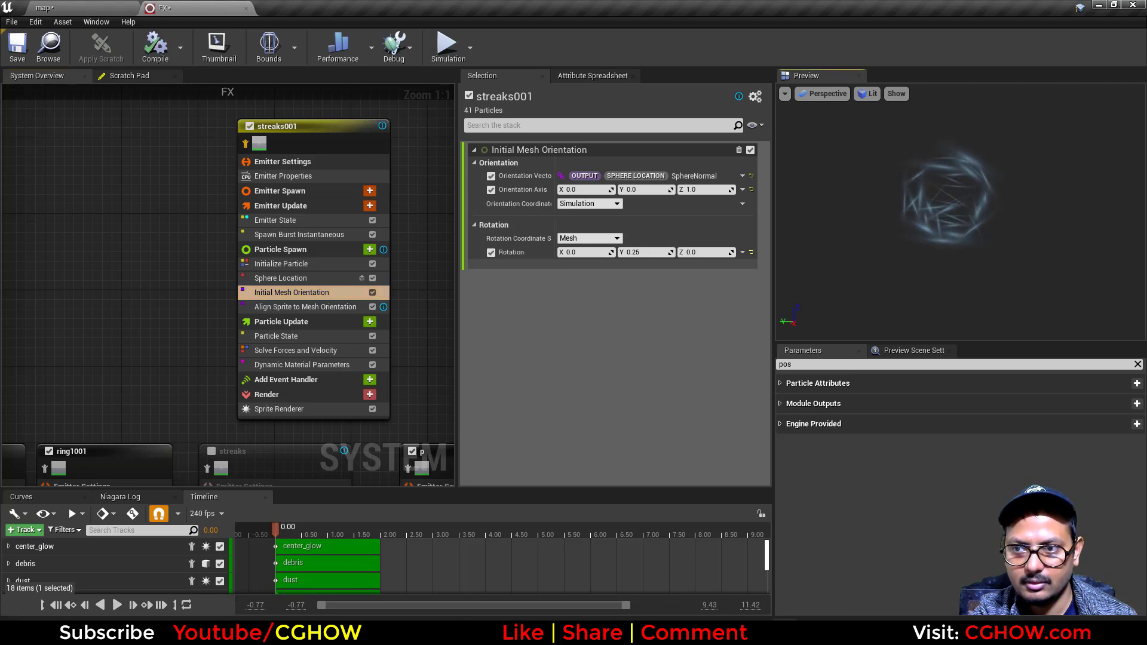
{"action": "key", "text": "Return"}
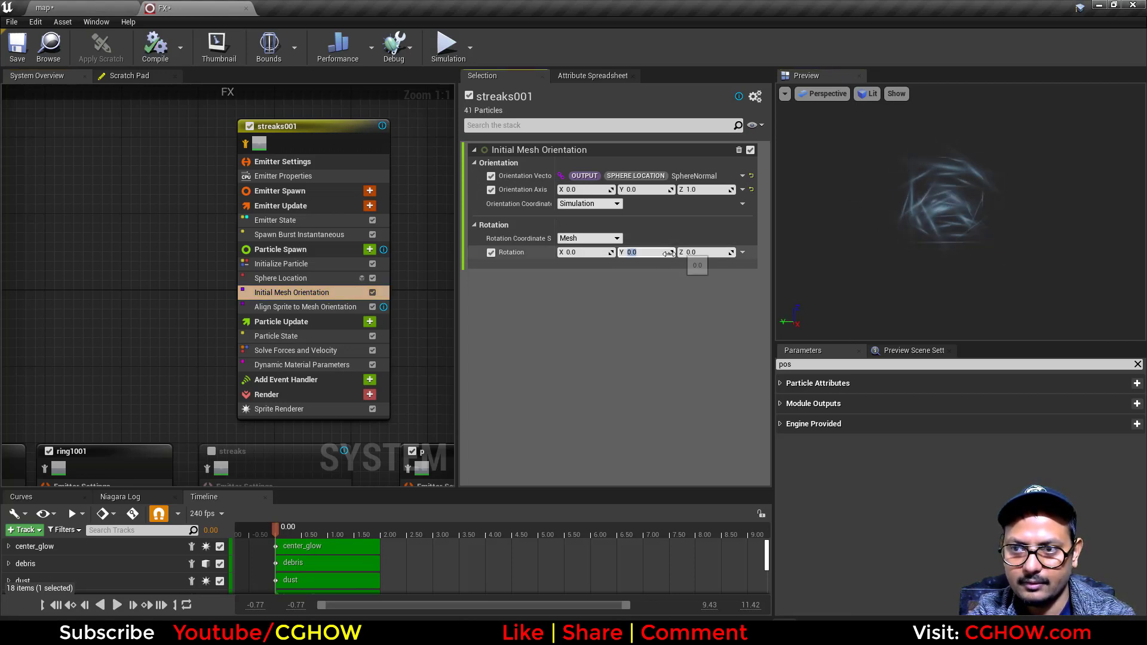
Step: Reset both mesh orientation vectors in Align Sprite to Mesh Orientation to their defaults, X 1 and Y 1
{"action": "left_click", "coordinate": [332, 307]}
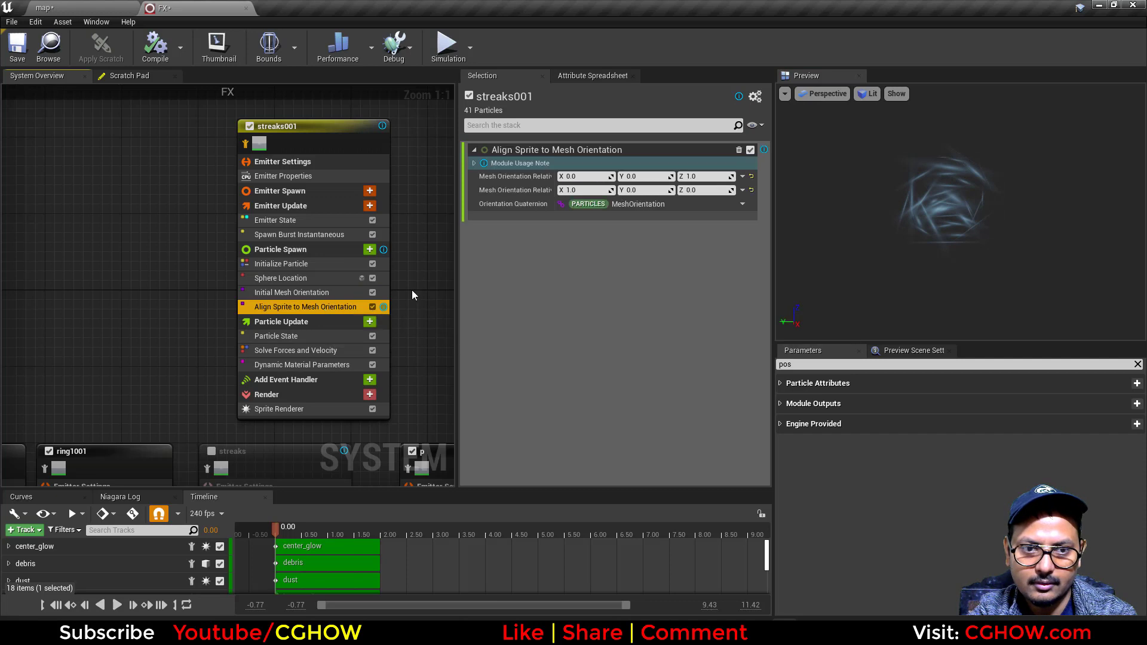
{"action": "left_click", "coordinate": [751, 176]}
{"action": "left_click", "coordinate": [751, 189]}
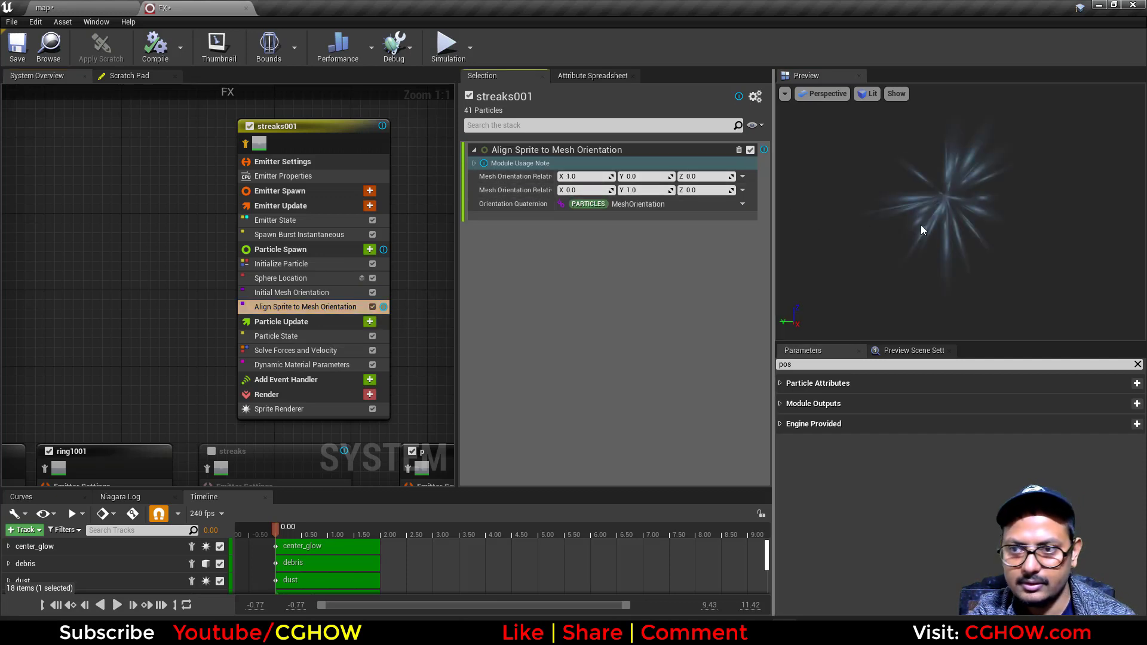
Step: Turn off streaks001's isolation and set its Sphere Location radius to about 154.5 against the full effect
{"action": "left_click", "coordinate": [317, 278]}
{"action": "left_click_drag", "start_coordinate": [586, 163], "coordinate": [615, 163]}
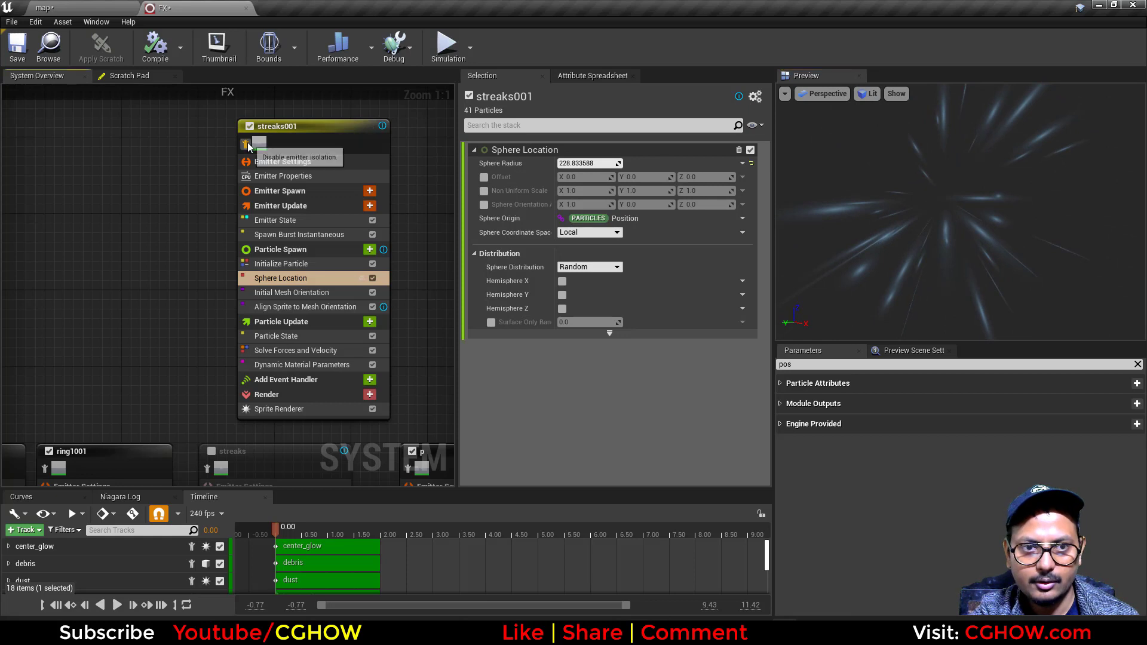
{"action": "scroll", "coordinate": [159, 244], "scroll_direction": "down", "scroll_amount": 2}
{"action": "left_click", "coordinate": [282, 529]}
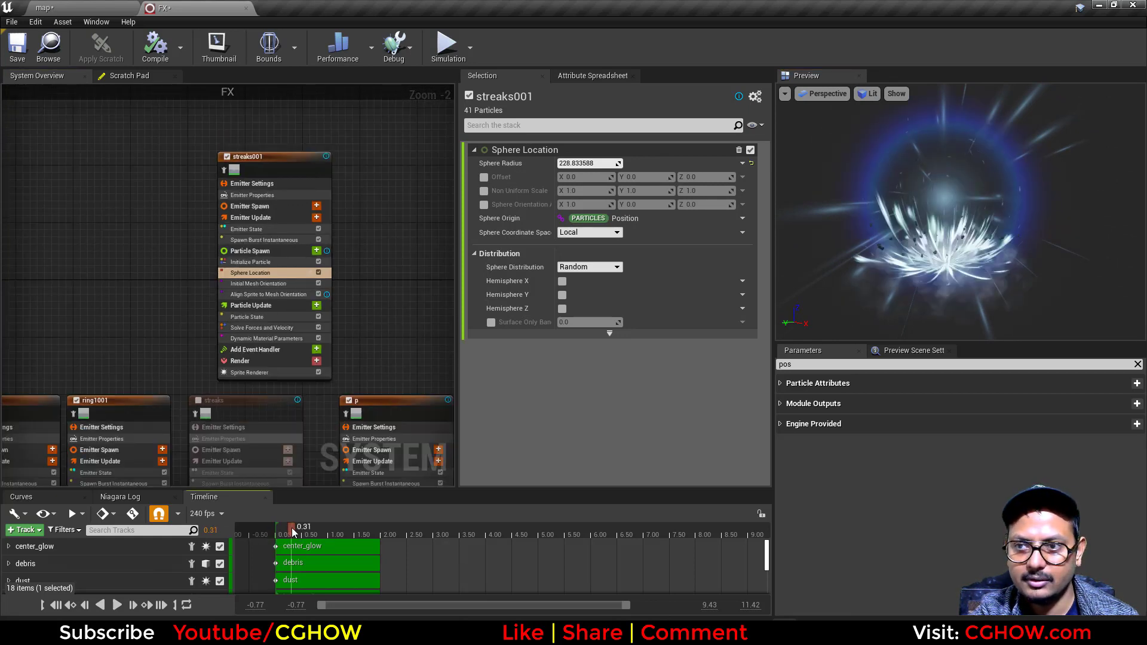
{"action": "left_click", "coordinate": [267, 273]}
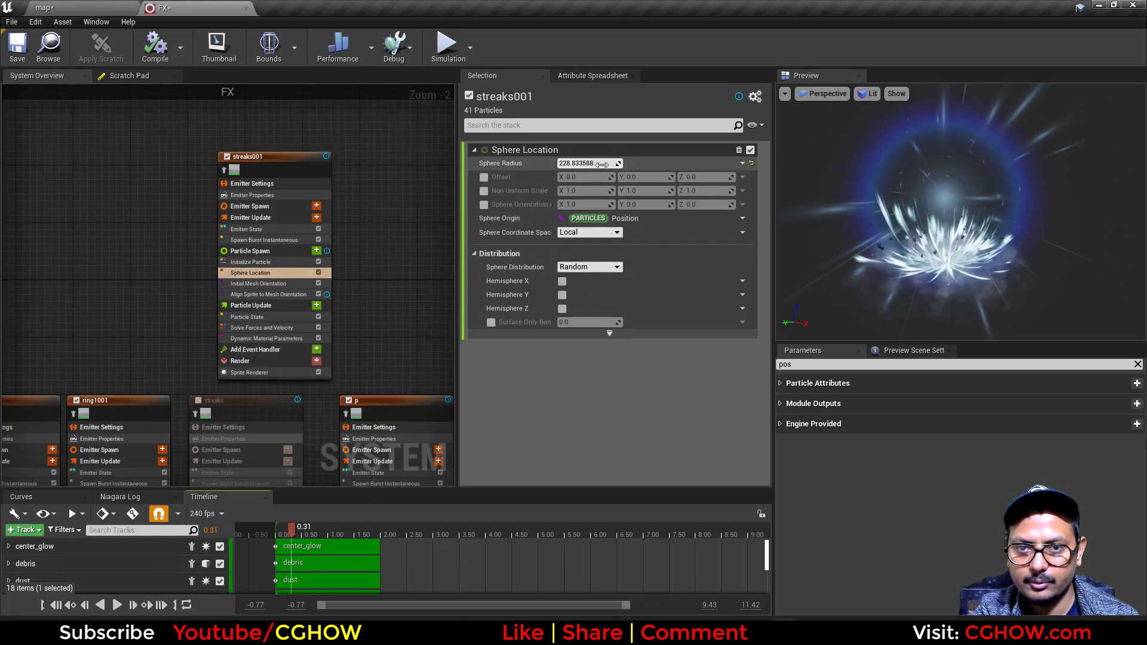
{"action": "left_click_drag", "start_coordinate": [596, 163], "coordinate": [633, 163]}
Step: Set streaks001's burst spawn count to 194 and check the denser streaks in the map level
{"action": "left_click", "coordinate": [264, 240]}
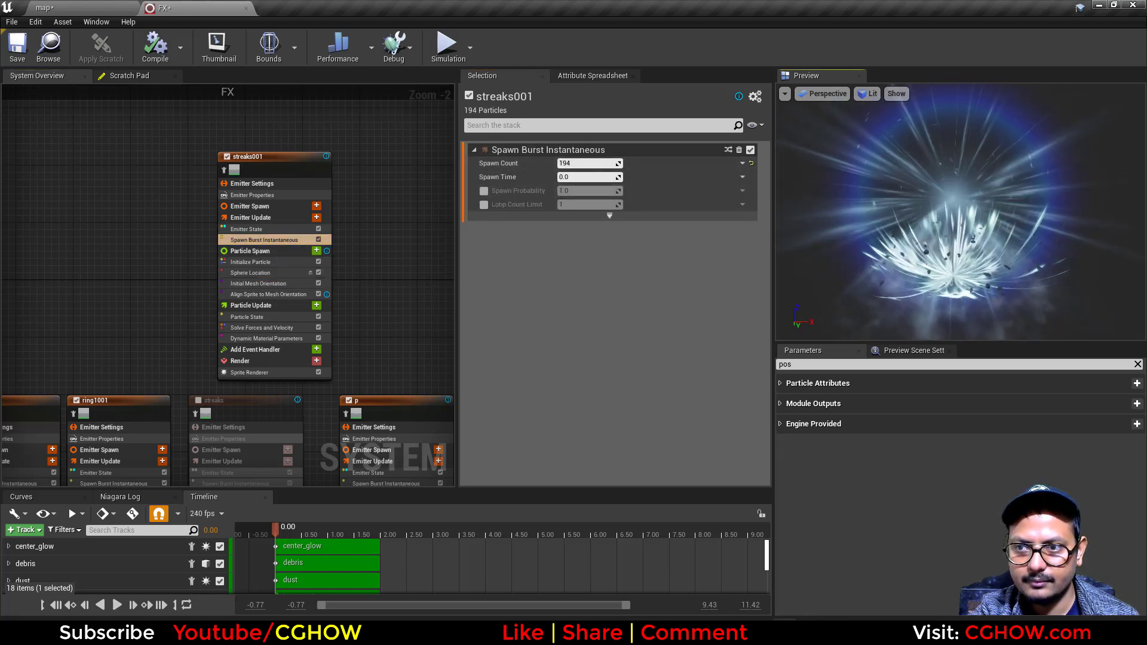
{"action": "left_click", "coordinate": [96, 6]}
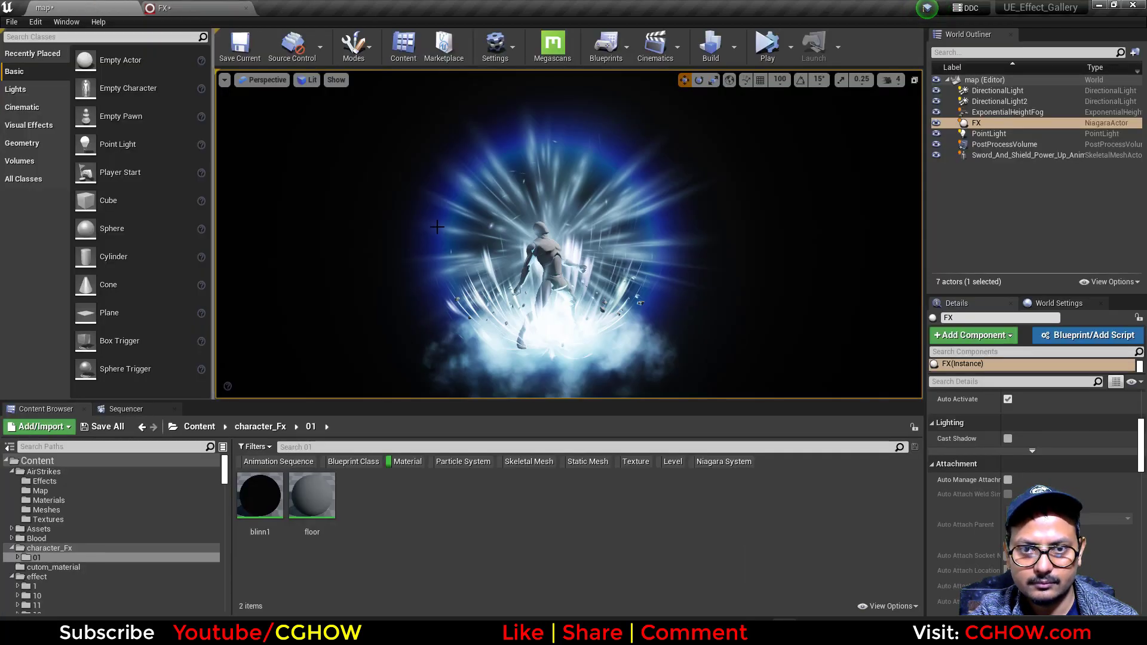
{"action": "left_click", "coordinate": [225, 4]}
Step: Enable the surface-only band at 0 in streaks001's Sphere Location and check the aura in the map level
{"action": "scroll", "coordinate": [251, 271], "scroll_direction": "up", "scroll_amount": 2}
{"action": "left_click", "coordinate": [263, 273]}
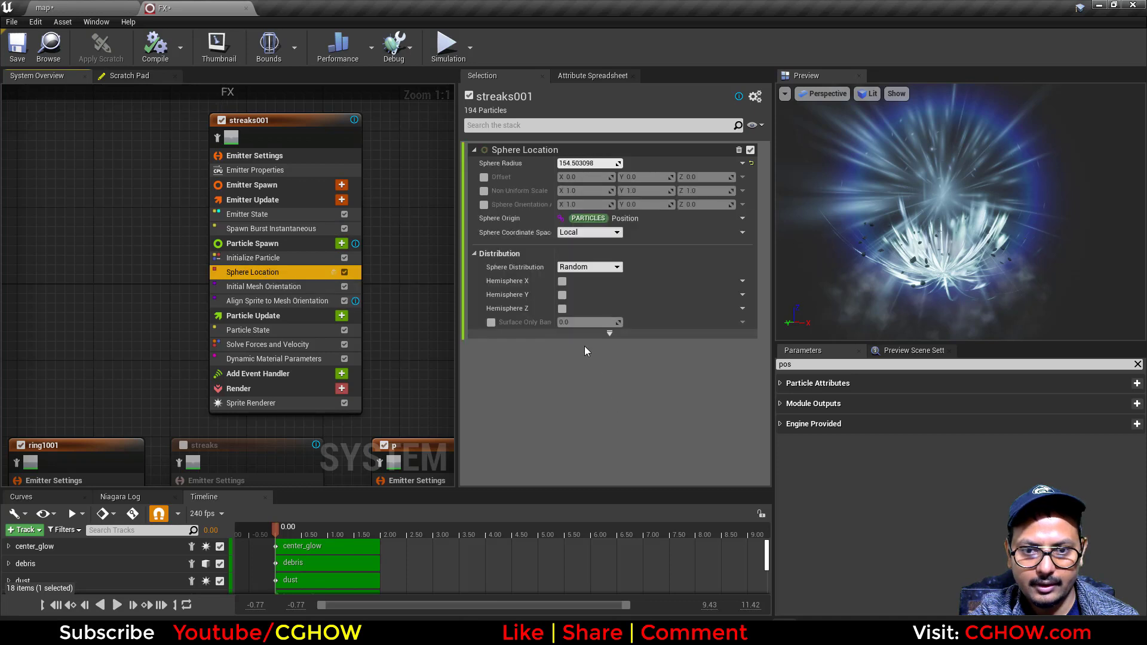
{"action": "left_click", "coordinate": [491, 323]}
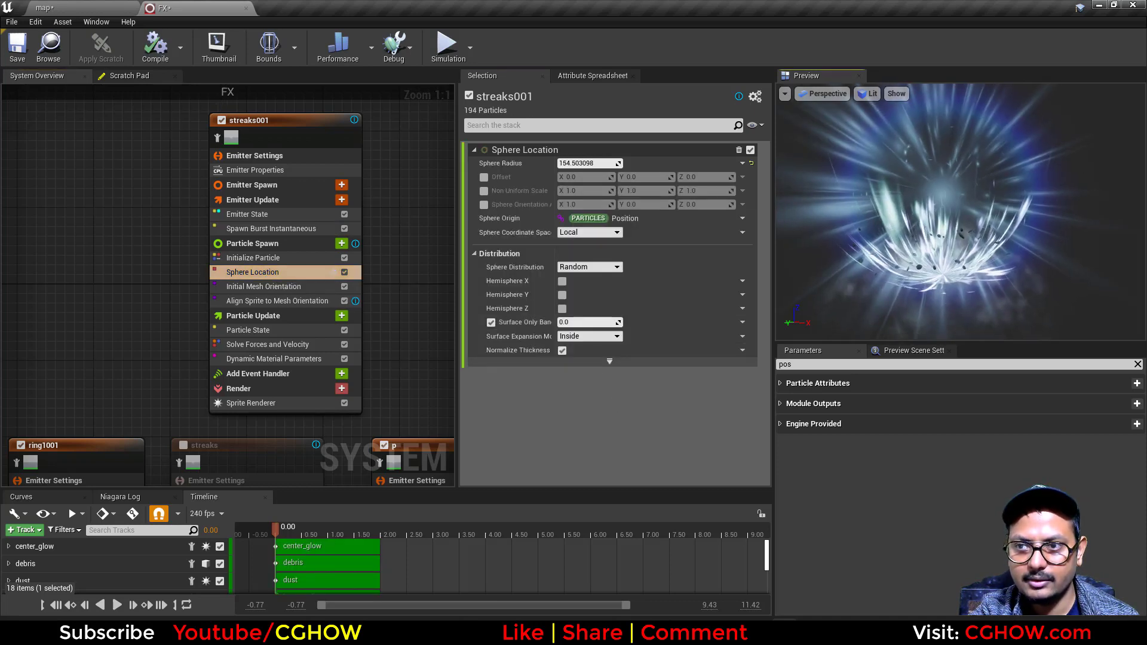
{"action": "left_click", "coordinate": [135, 8]}
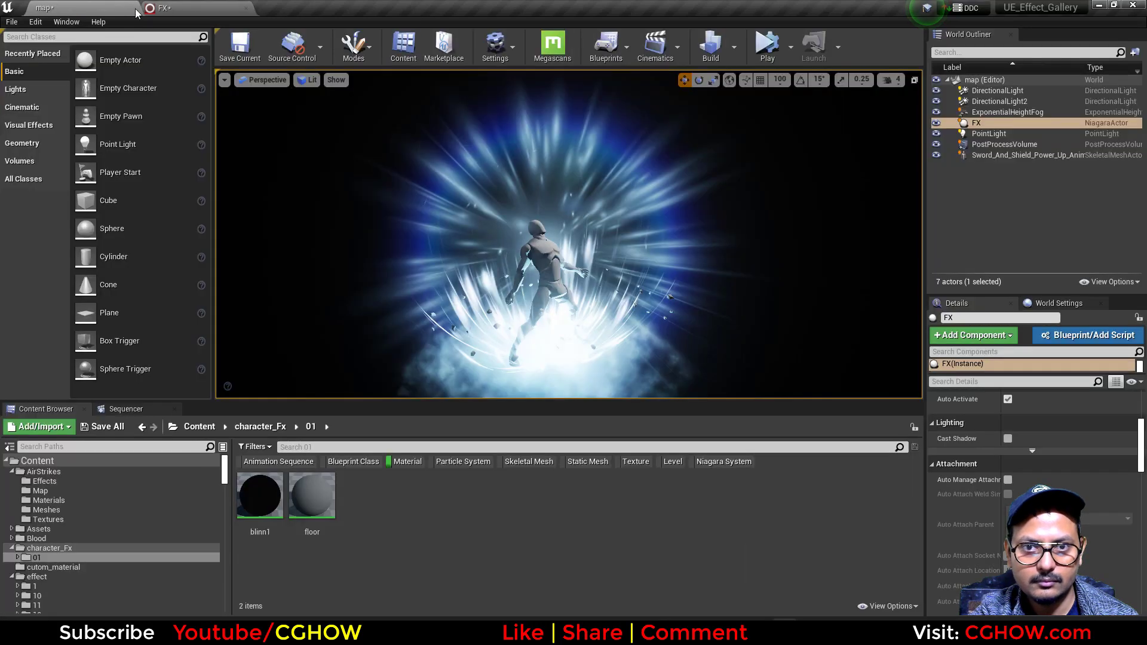
{"action": "left_click", "coordinate": [212, 7]}
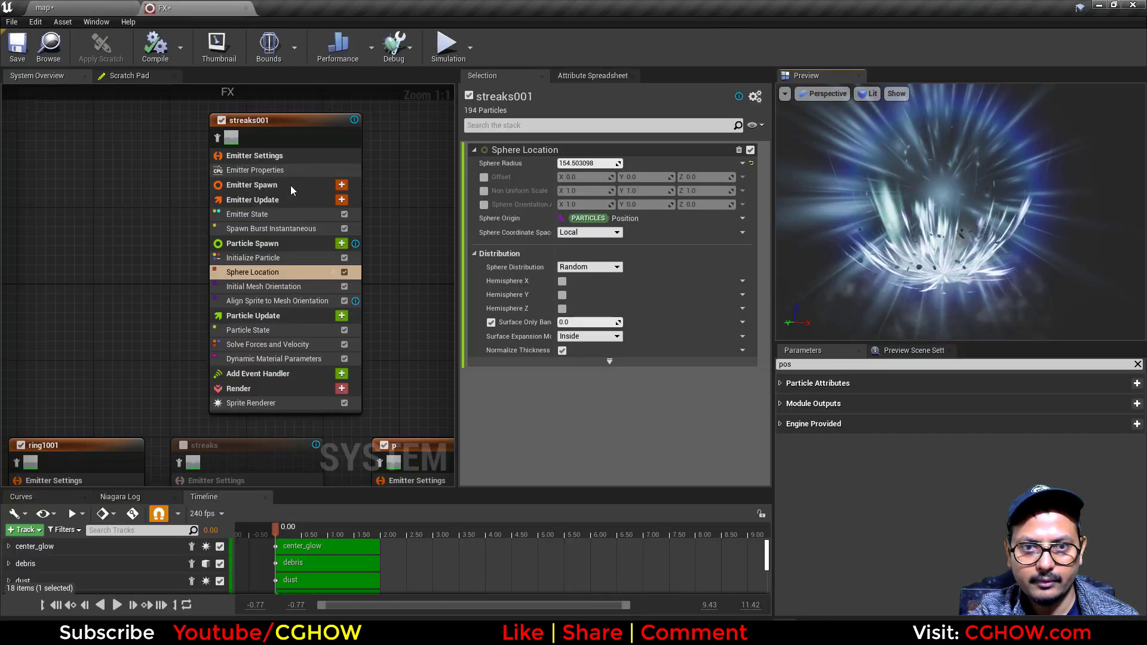
Step: Reduce streaks001's burst spawn count to 105 and check the result in the map level
{"action": "left_click", "coordinate": [270, 228]}
{"action": "left_click", "coordinate": [94, 10]}
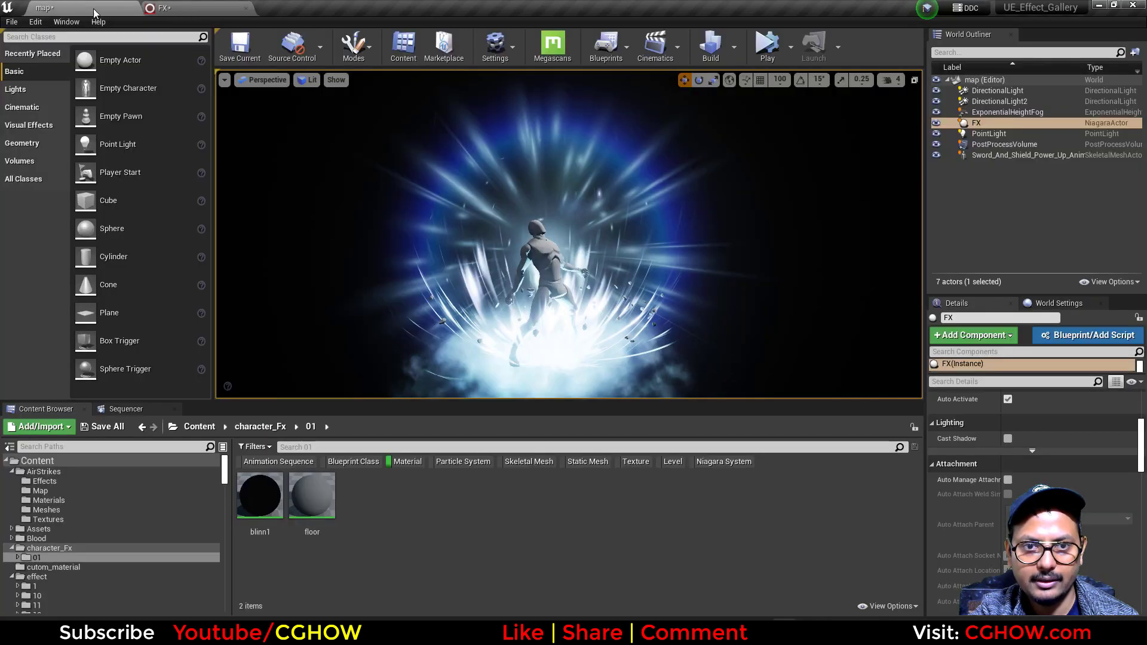
{"action": "left_click", "coordinate": [193, 8]}
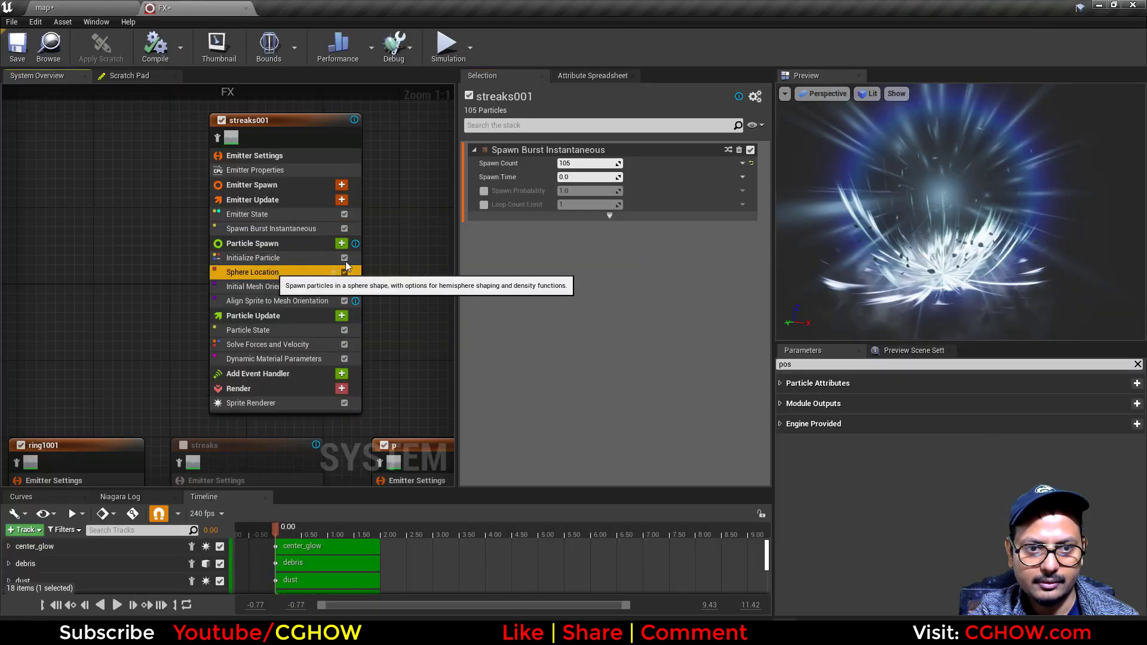
Step: Fine-tune streaks001's sphere radius and inspect the streaks around the character from different views in the map level
{"action": "left_click", "coordinate": [252, 272]}
{"action": "left_click_drag", "start_coordinate": [591, 163], "coordinate": [610, 163]}
{"action": "left_click", "coordinate": [95, 8]}
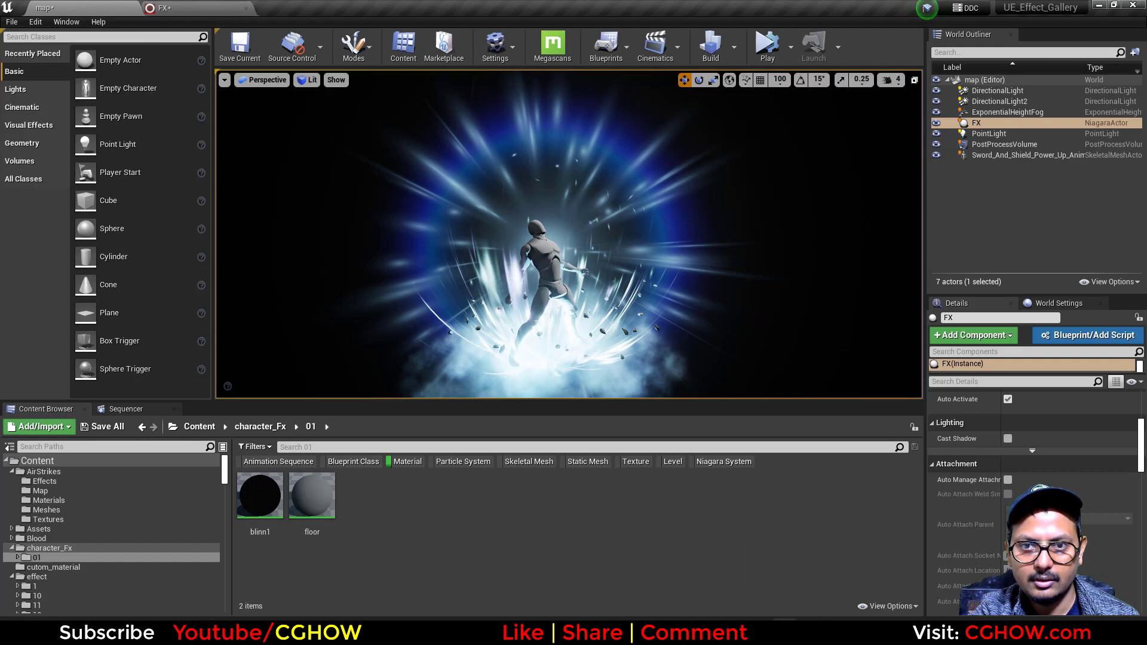
{"action": "right_click_drag", "start_coordinate": [569, 234], "coordinate": [732, 218]}
{"action": "right_click_drag", "start_coordinate": [717, 304], "coordinate": [593, 261]}
{"action": "scroll", "coordinate": [665, 308], "scroll_direction": "up", "scroll_amount": 2}
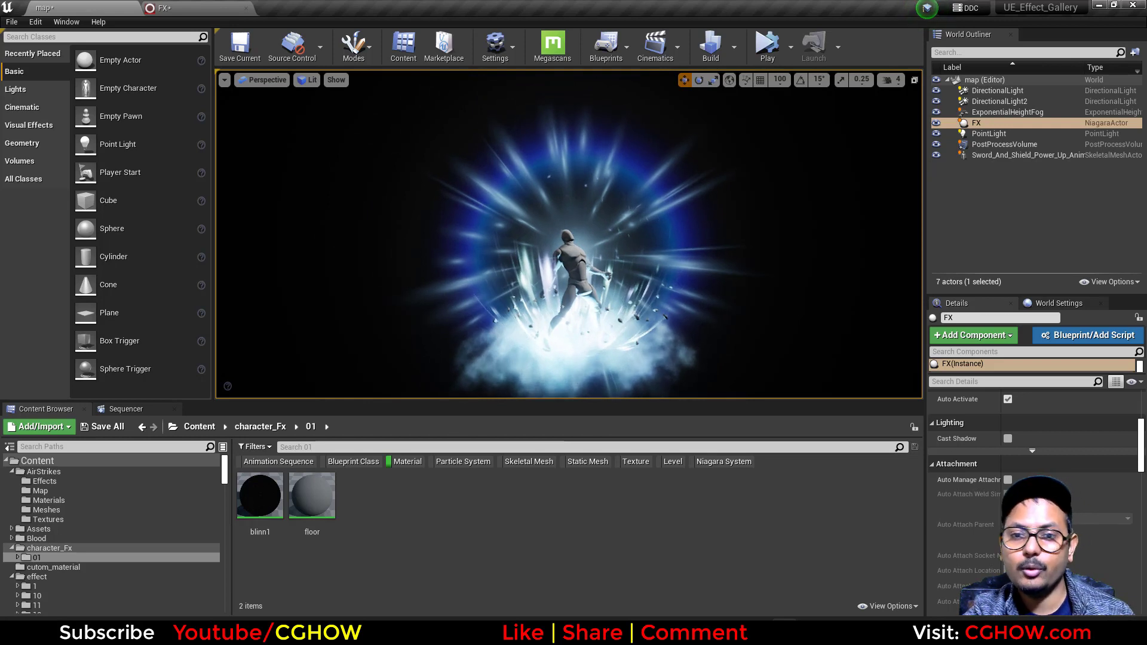
Step: Review the finished aura around the character in a full-screen viewport with and without the editor overlays
{"action": "key", "text": "g"}
{"action": "left_click", "coordinate": [840, 245]}
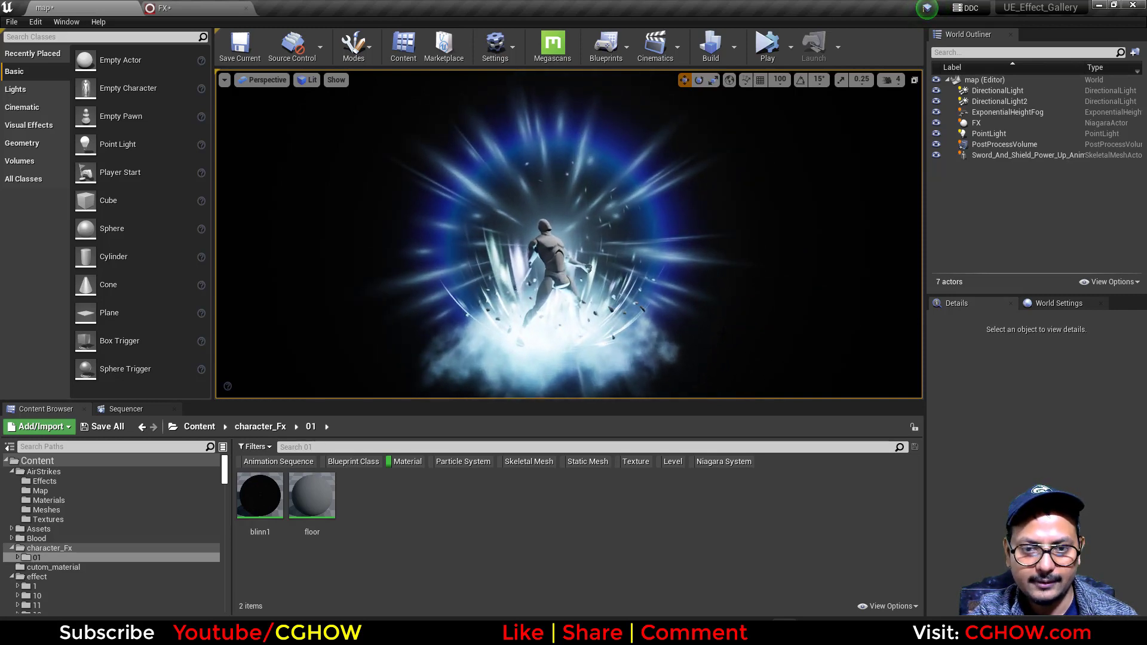
{"action": "key", "text": "F11"}
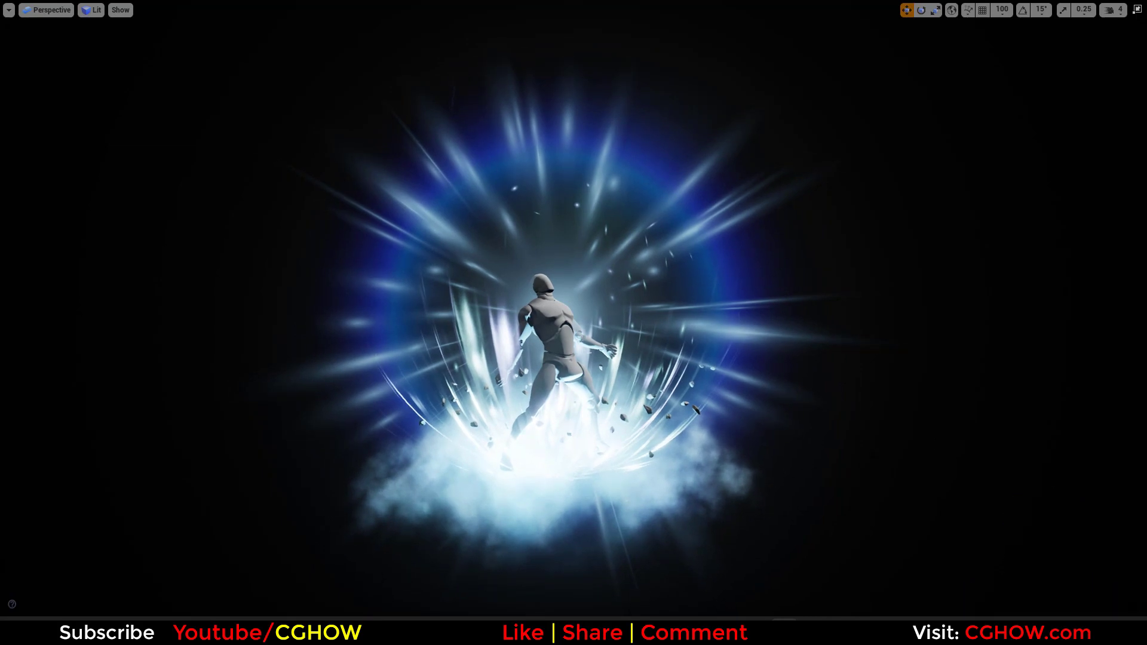
{"action": "key", "text": "F11"}
{"action": "left_click", "coordinate": [778, 307]}
{"action": "key", "text": "F11"}
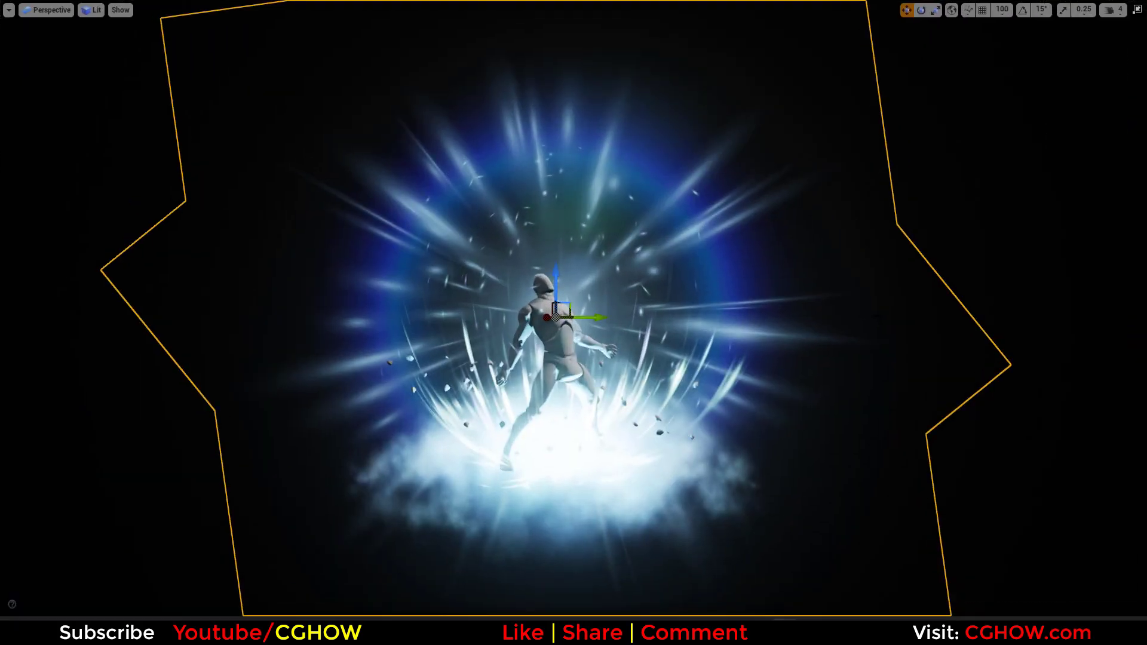